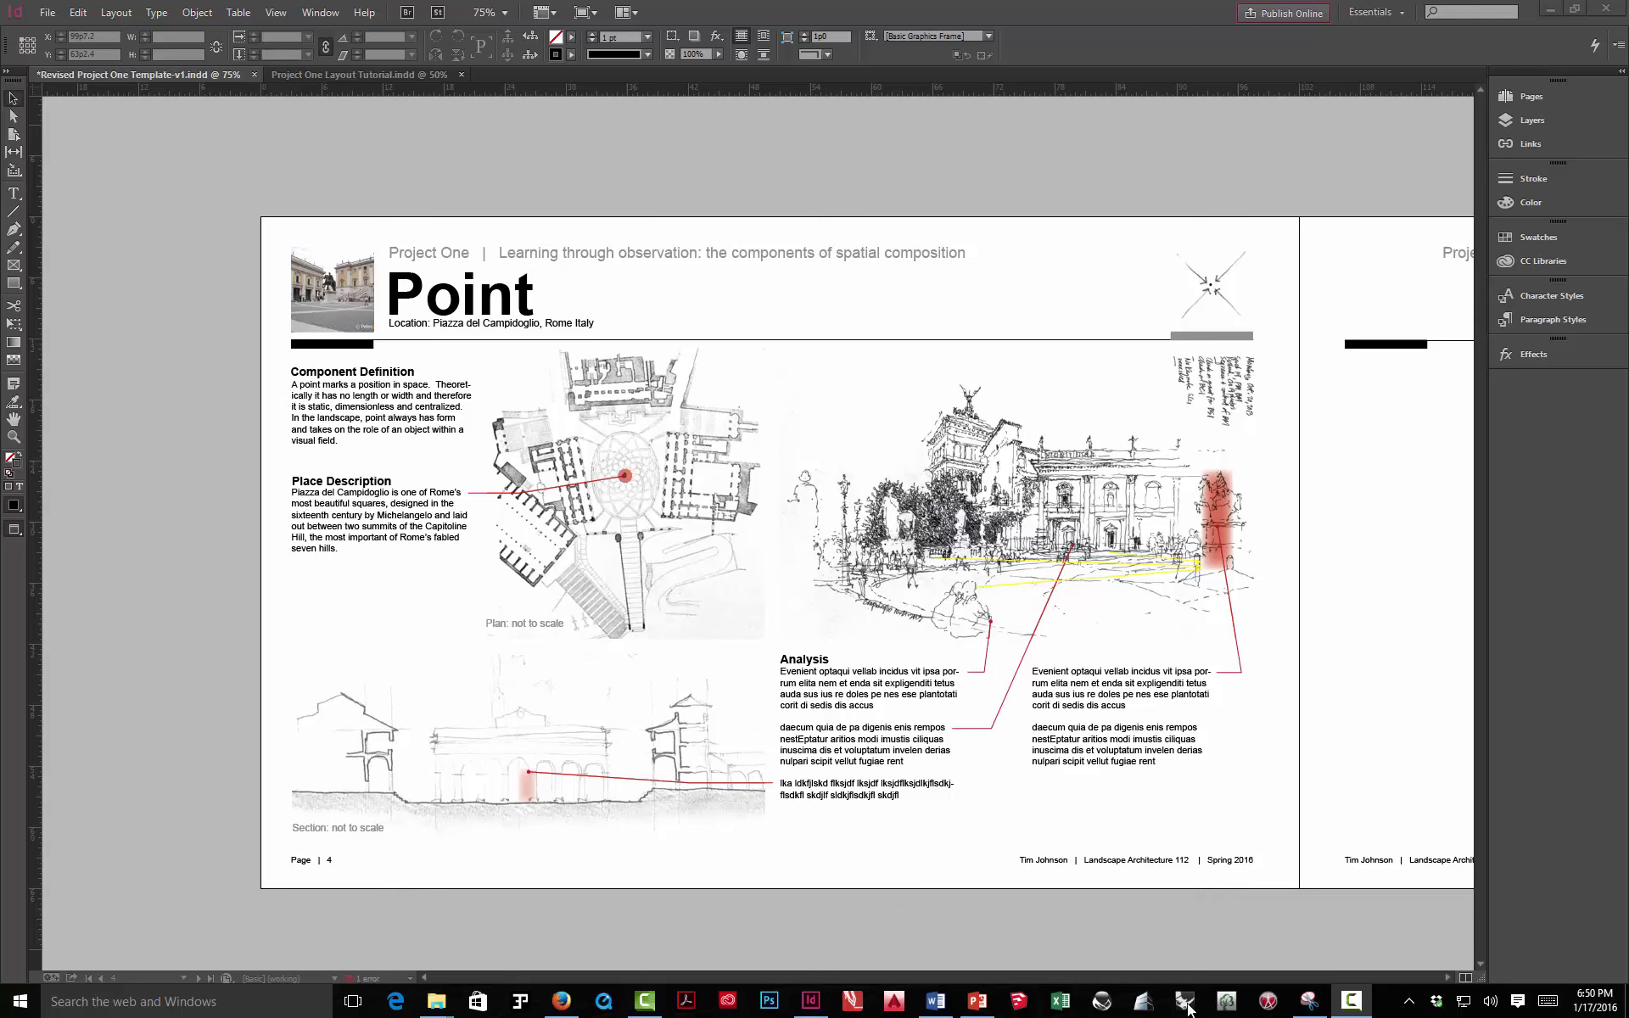
Switch to the Snipping Tool capture and mark its header images, author and course footer, and definition-and-plan area with the red pen
left_click(1309, 1003)
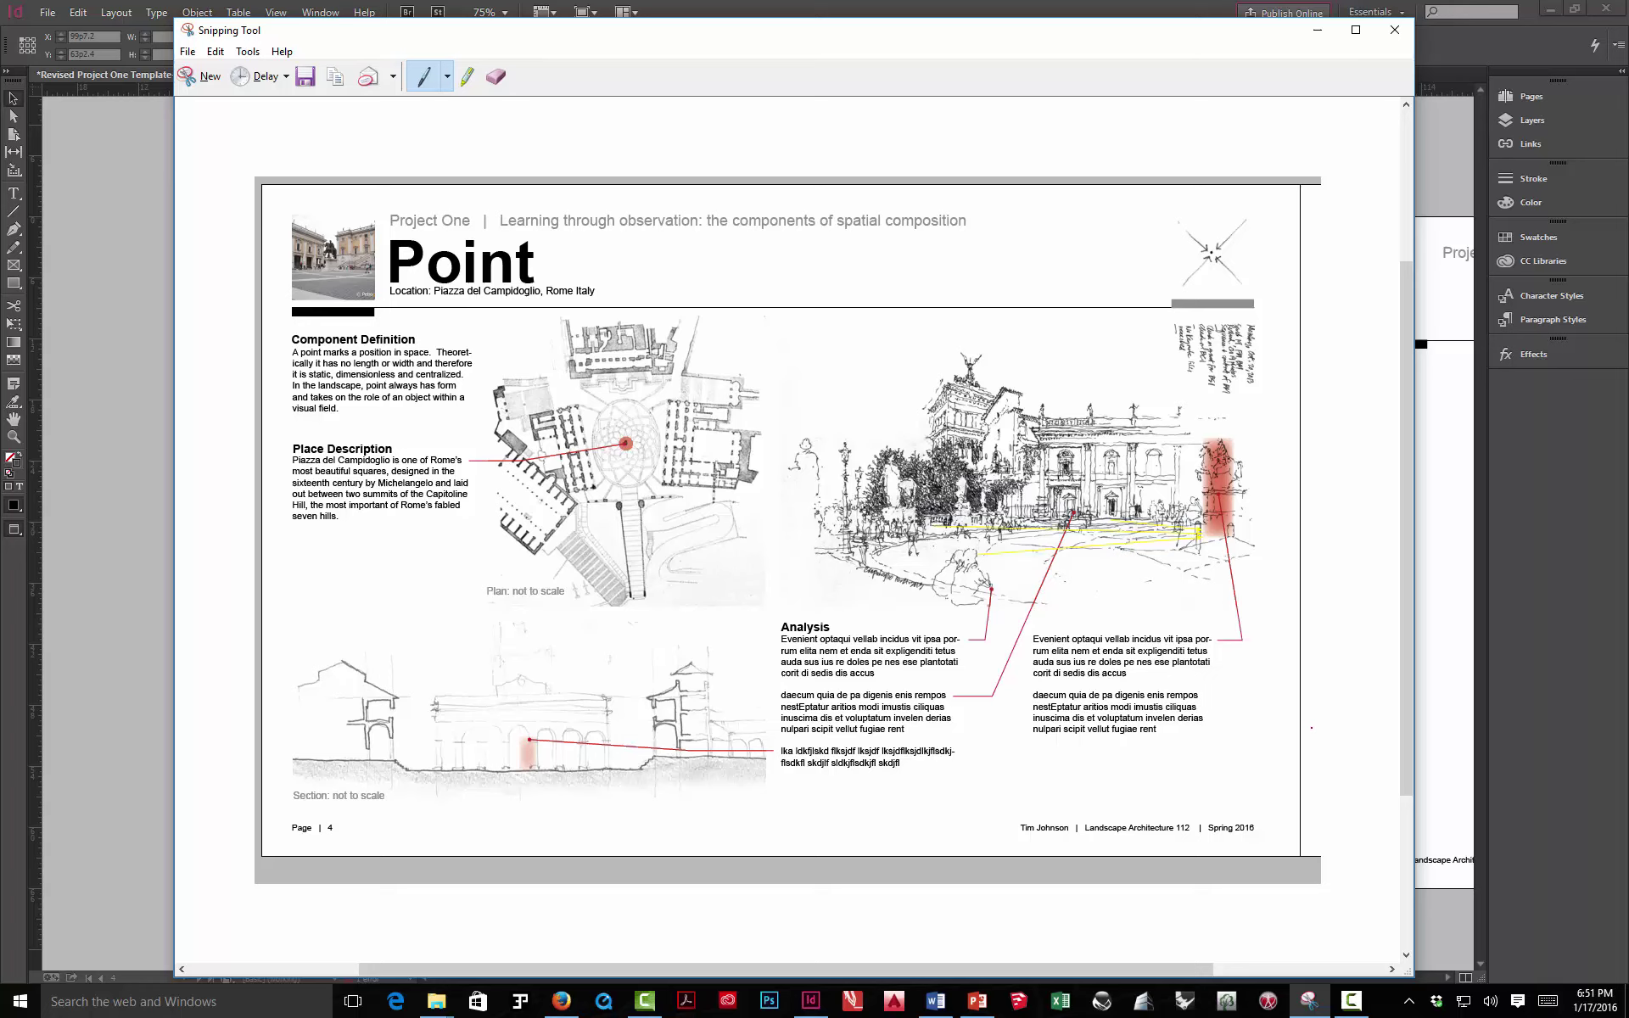
mouse_move(447, 197)
left_mouse_down()
mouse_move(295, 222)
mouse_move(532, 280)
mouse_move(384, 210)
left_mouse_up()
mouse_move(1229, 209)
left_mouse_down()
mouse_move(1145, 241)
mouse_move(1211, 291)
mouse_move(1216, 224)
left_mouse_up()
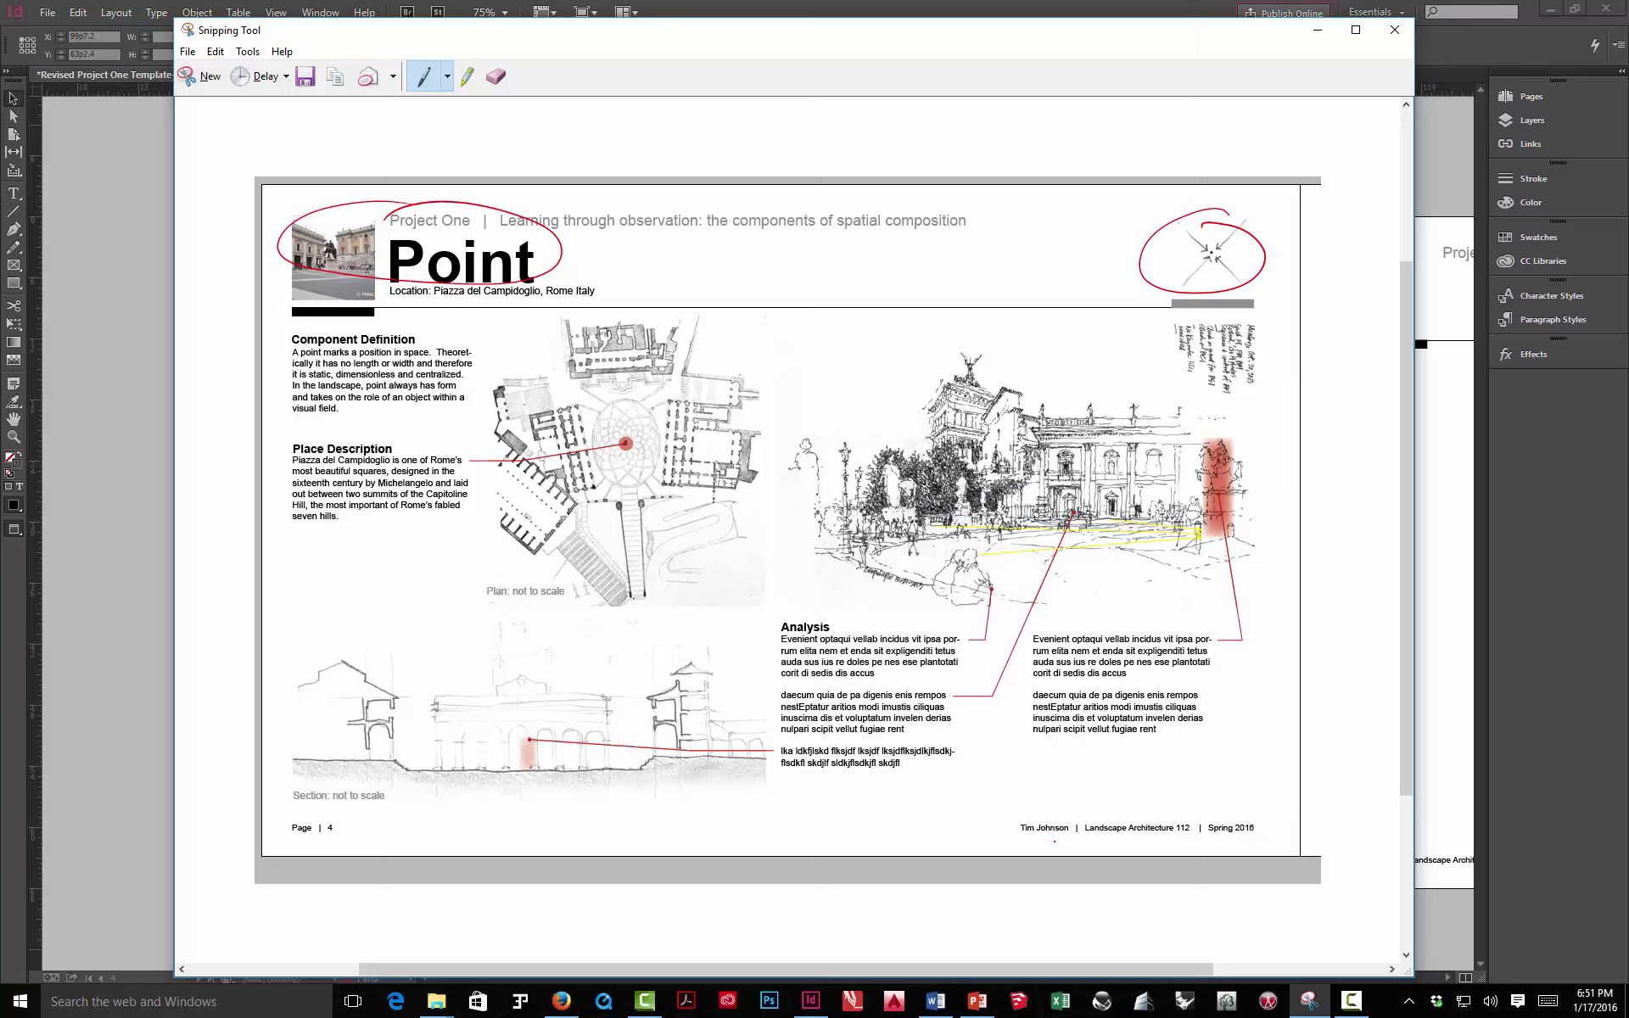
left_click_drag(1022, 835, 1240, 829)
mouse_move(297, 325)
left_mouse_down()
mouse_move(273, 385)
mouse_move(288, 620)
mouse_move(702, 633)
mouse_move(781, 580)
mouse_move(774, 351)
mouse_move(619, 317)
mouse_move(300, 321)
mouse_move(273, 354)
left_mouse_up()
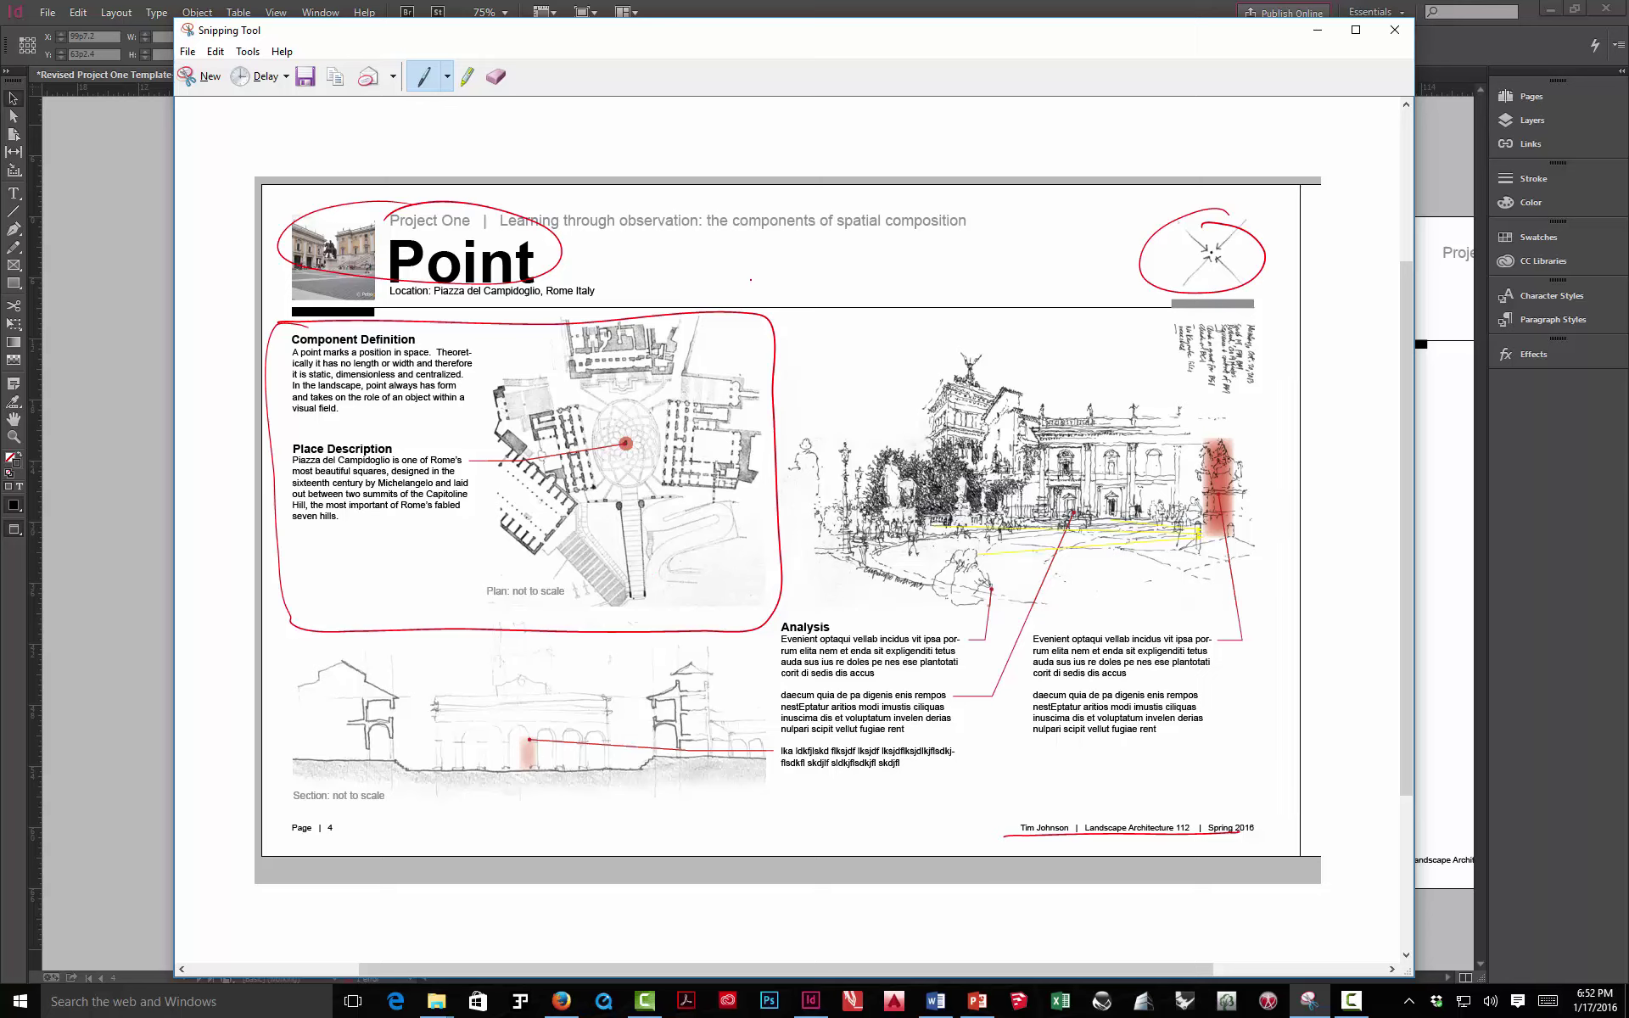
With the blue pen, divide the page with a vertical line and two-way arrow, and mark the empty spaces below Place Description and Analysis
left_click(447, 78)
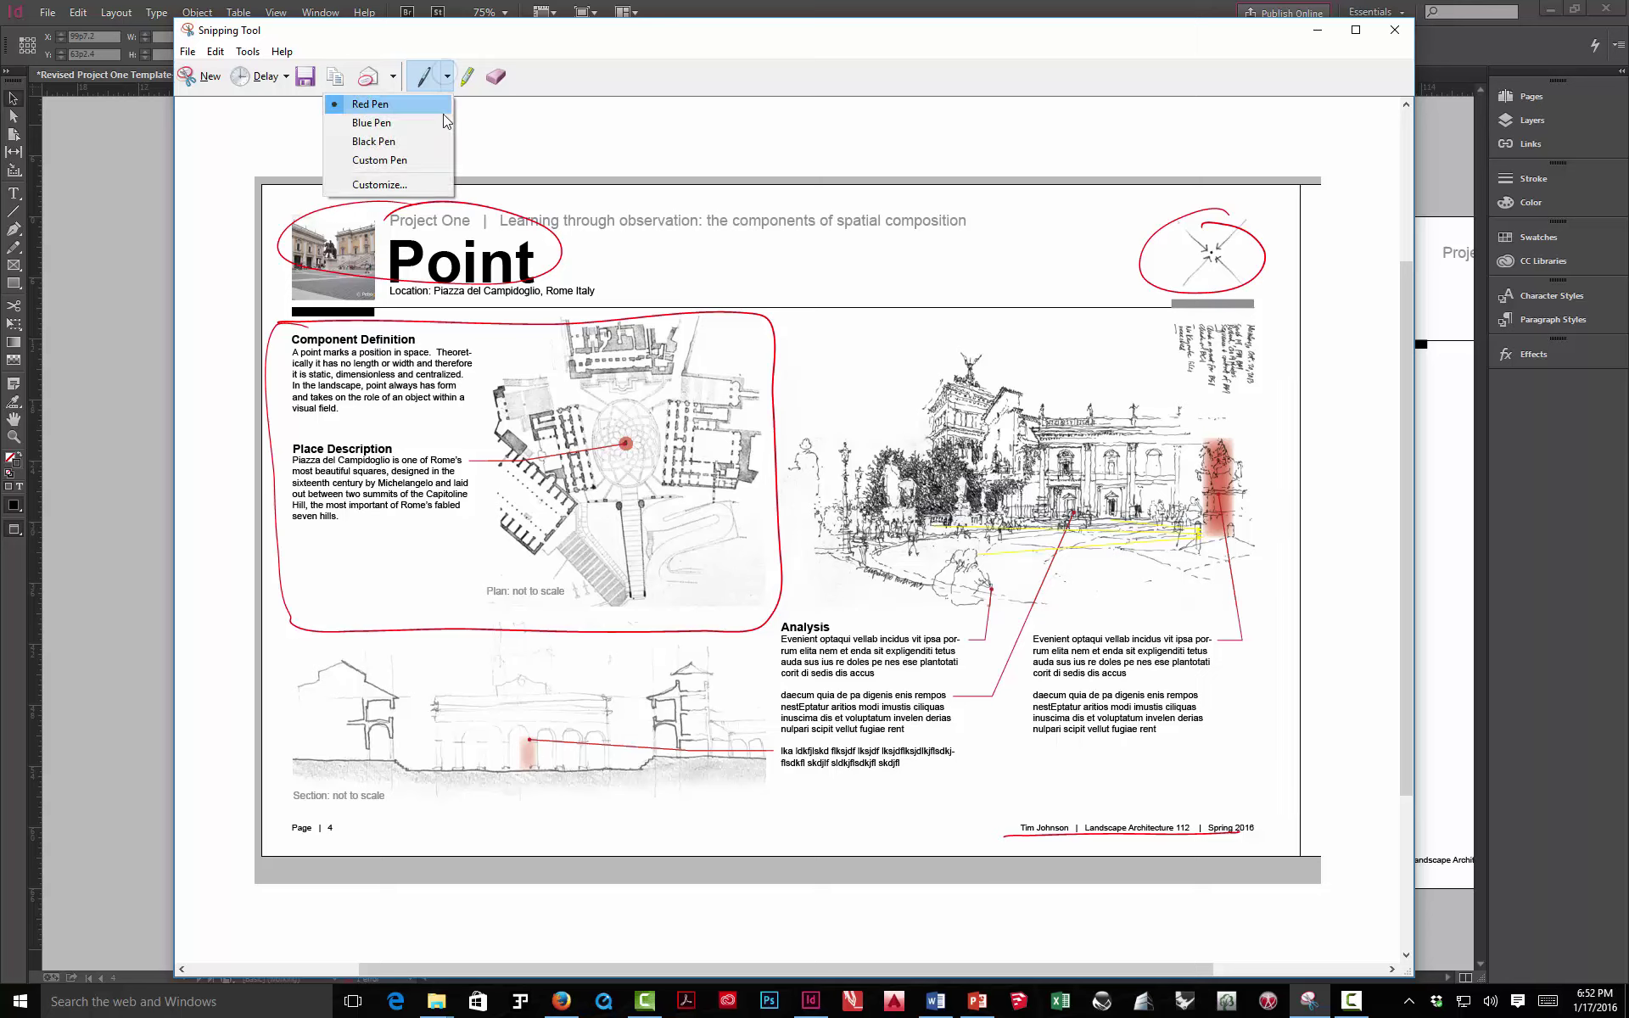
left_click(442, 122)
mouse_move(770, 146)
left_mouse_down()
mouse_move(763, 837)
mouse_move(887, 807)
mouse_move(865, 825)
mouse_move(680, 816)
mouse_move(690, 791)
mouse_move(700, 823)
left_mouse_up()
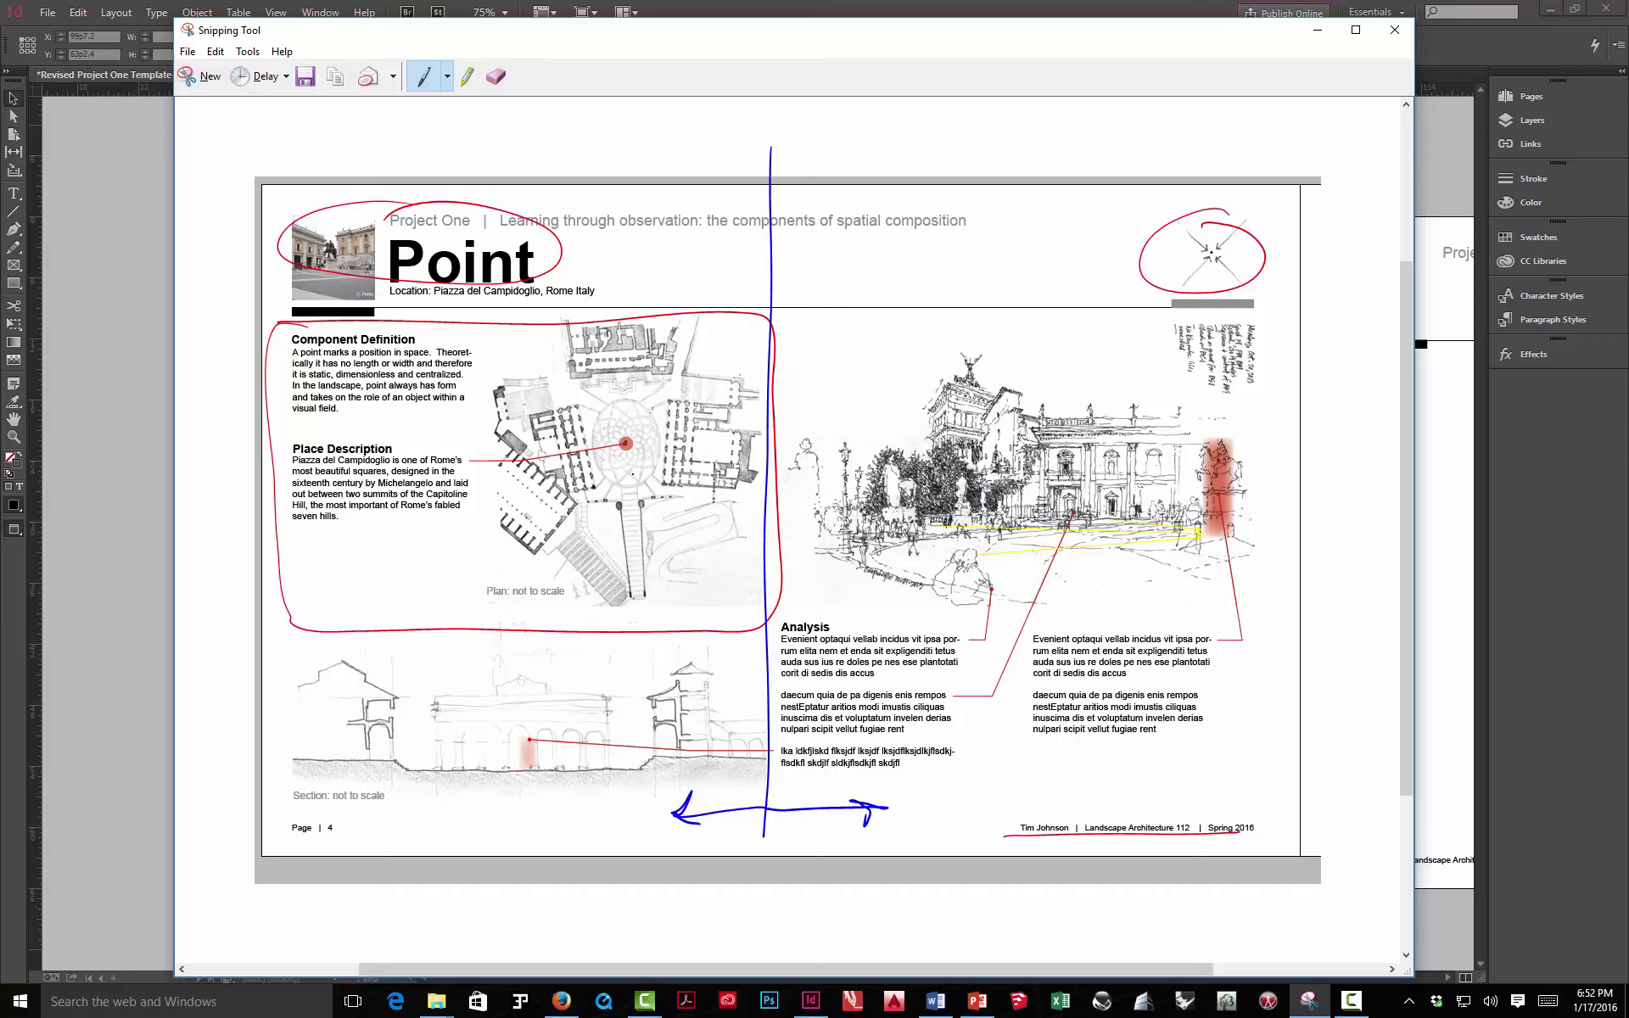
mouse_move(313, 588)
left_mouse_down()
mouse_move(418, 565)
mouse_move(306, 546)
mouse_move(357, 595)
left_mouse_up()
left_click_drag(778, 789, 1242, 771)
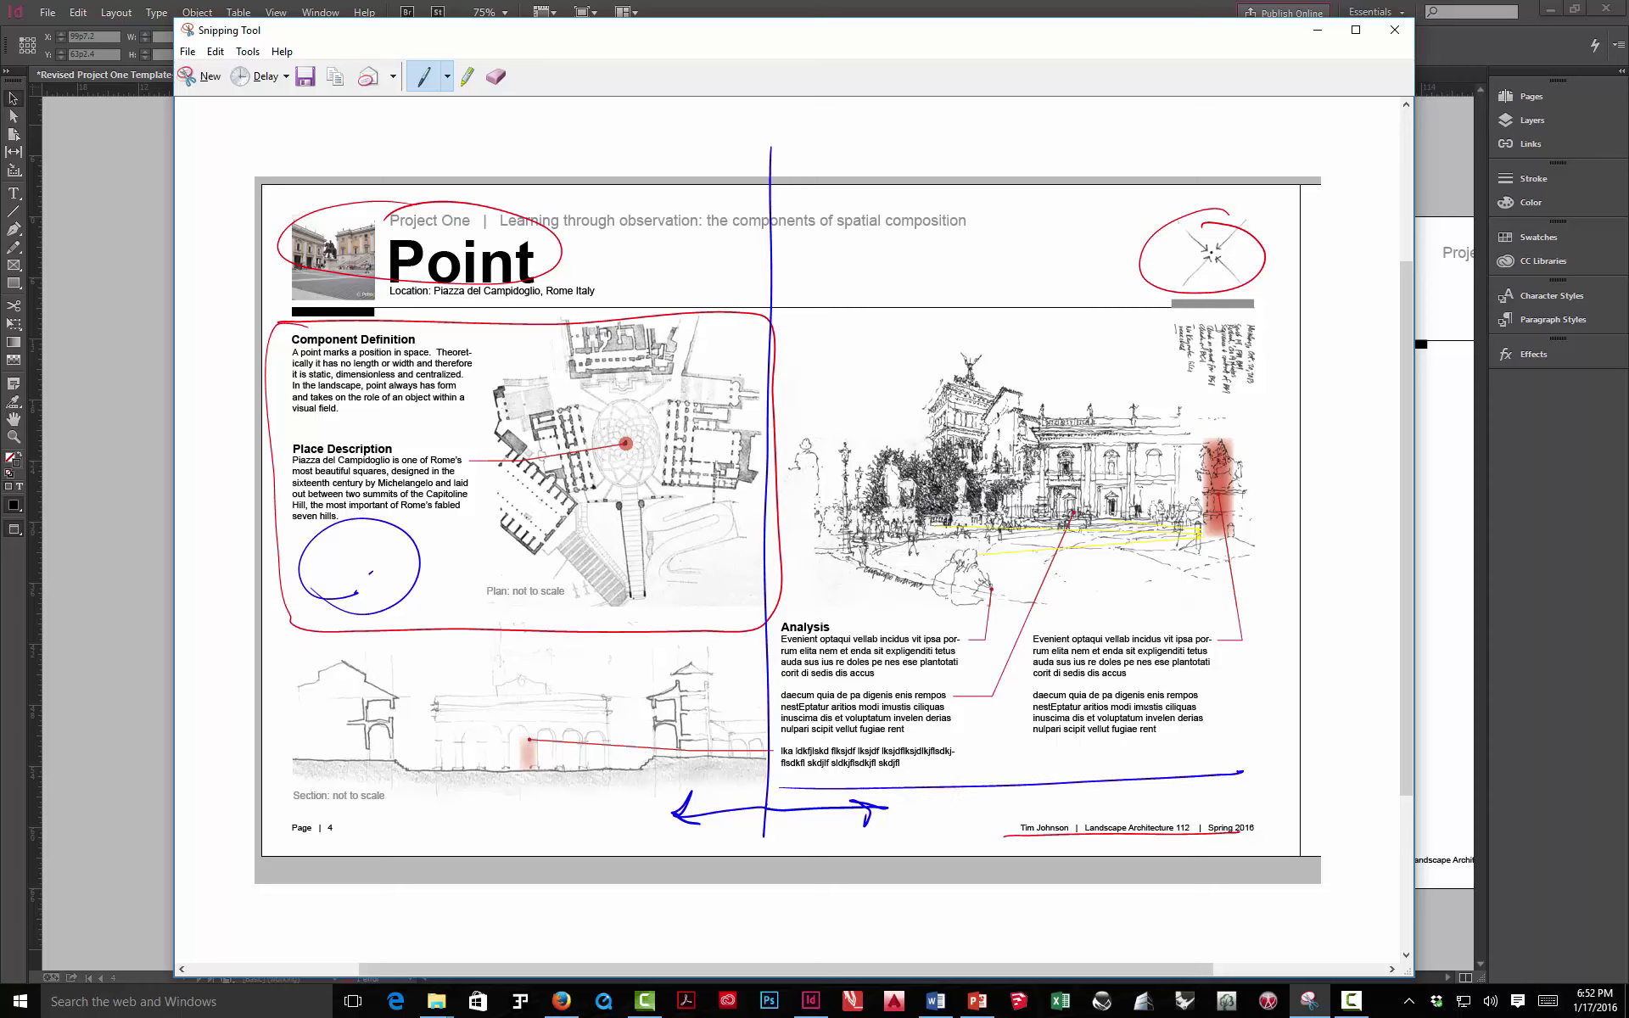
Circle the red-shaded area in the perspective sketch and draw arrows for the section's callout and the gap between plan and section
mouse_move(1209, 455)
left_mouse_down()
mouse_move(1198, 497)
mouse_move(1220, 517)
mouse_move(1208, 445)
left_mouse_up()
mouse_move(783, 754)
left_mouse_down()
mouse_move(527, 737)
mouse_move(556, 745)
left_mouse_up()
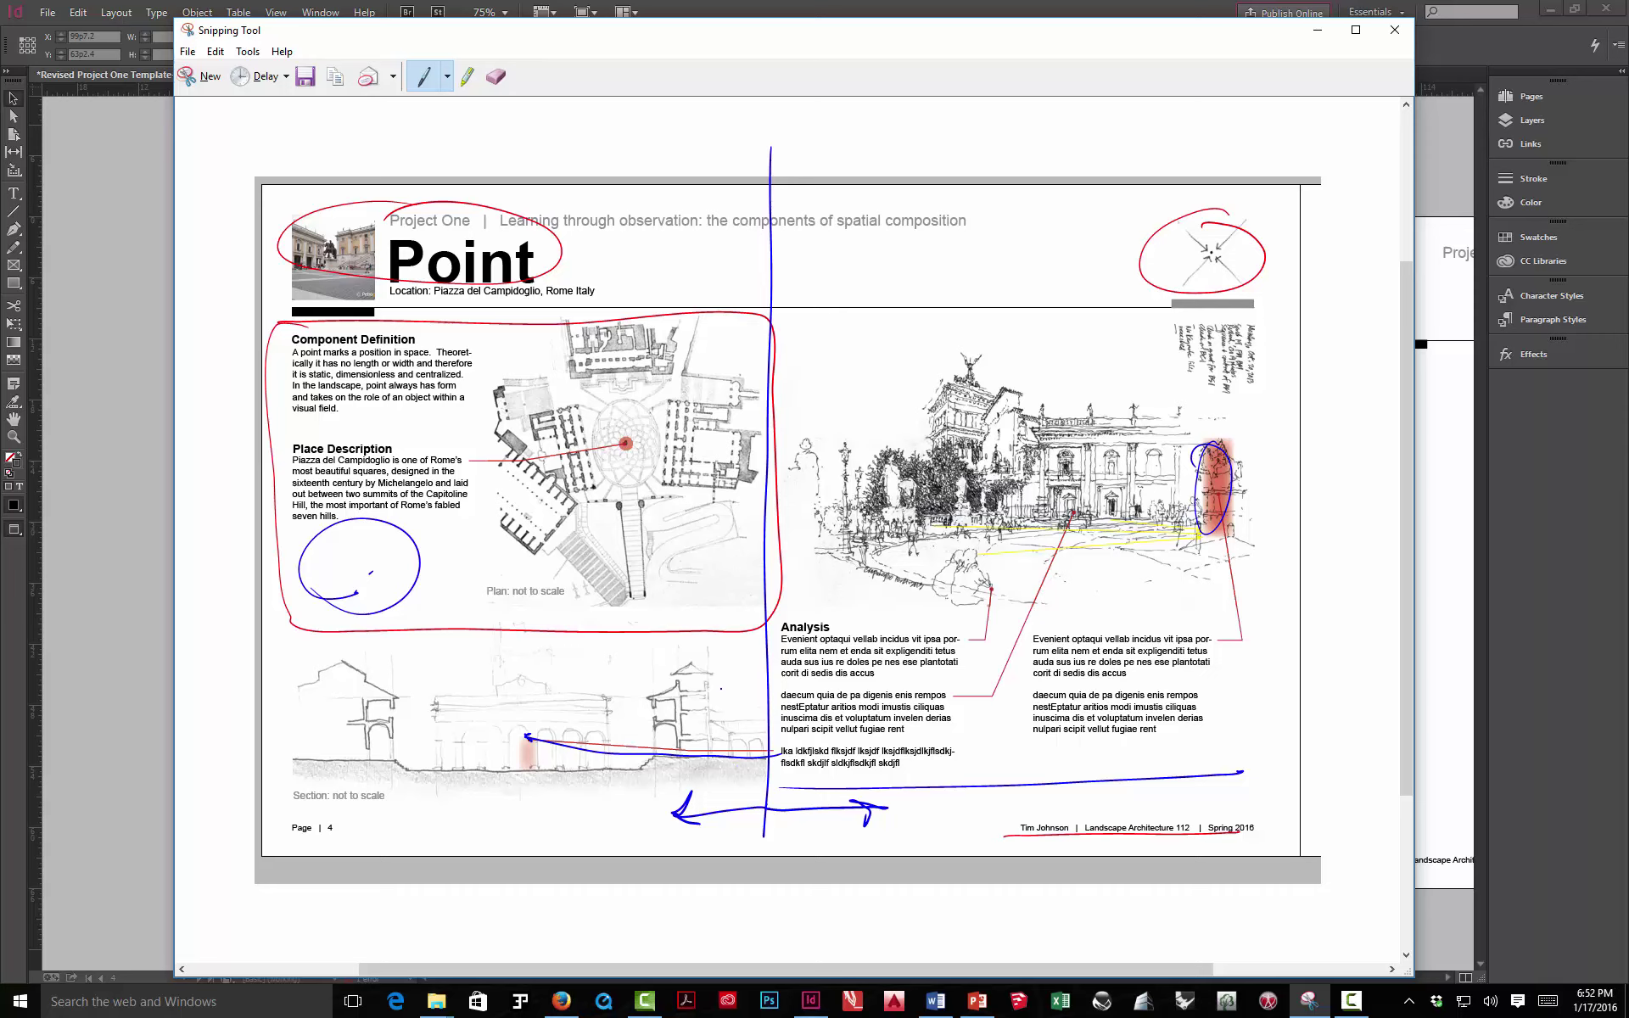
mouse_move(464, 611)
left_mouse_down()
mouse_move(465, 666)
mouse_move(479, 650)
mouse_move(465, 608)
mouse_move(475, 620)
left_mouse_up()
Outline the Point title with its location line and draw guide lines under the project heading and along the title's left edge
left_click_drag(392, 221, 849, 225)
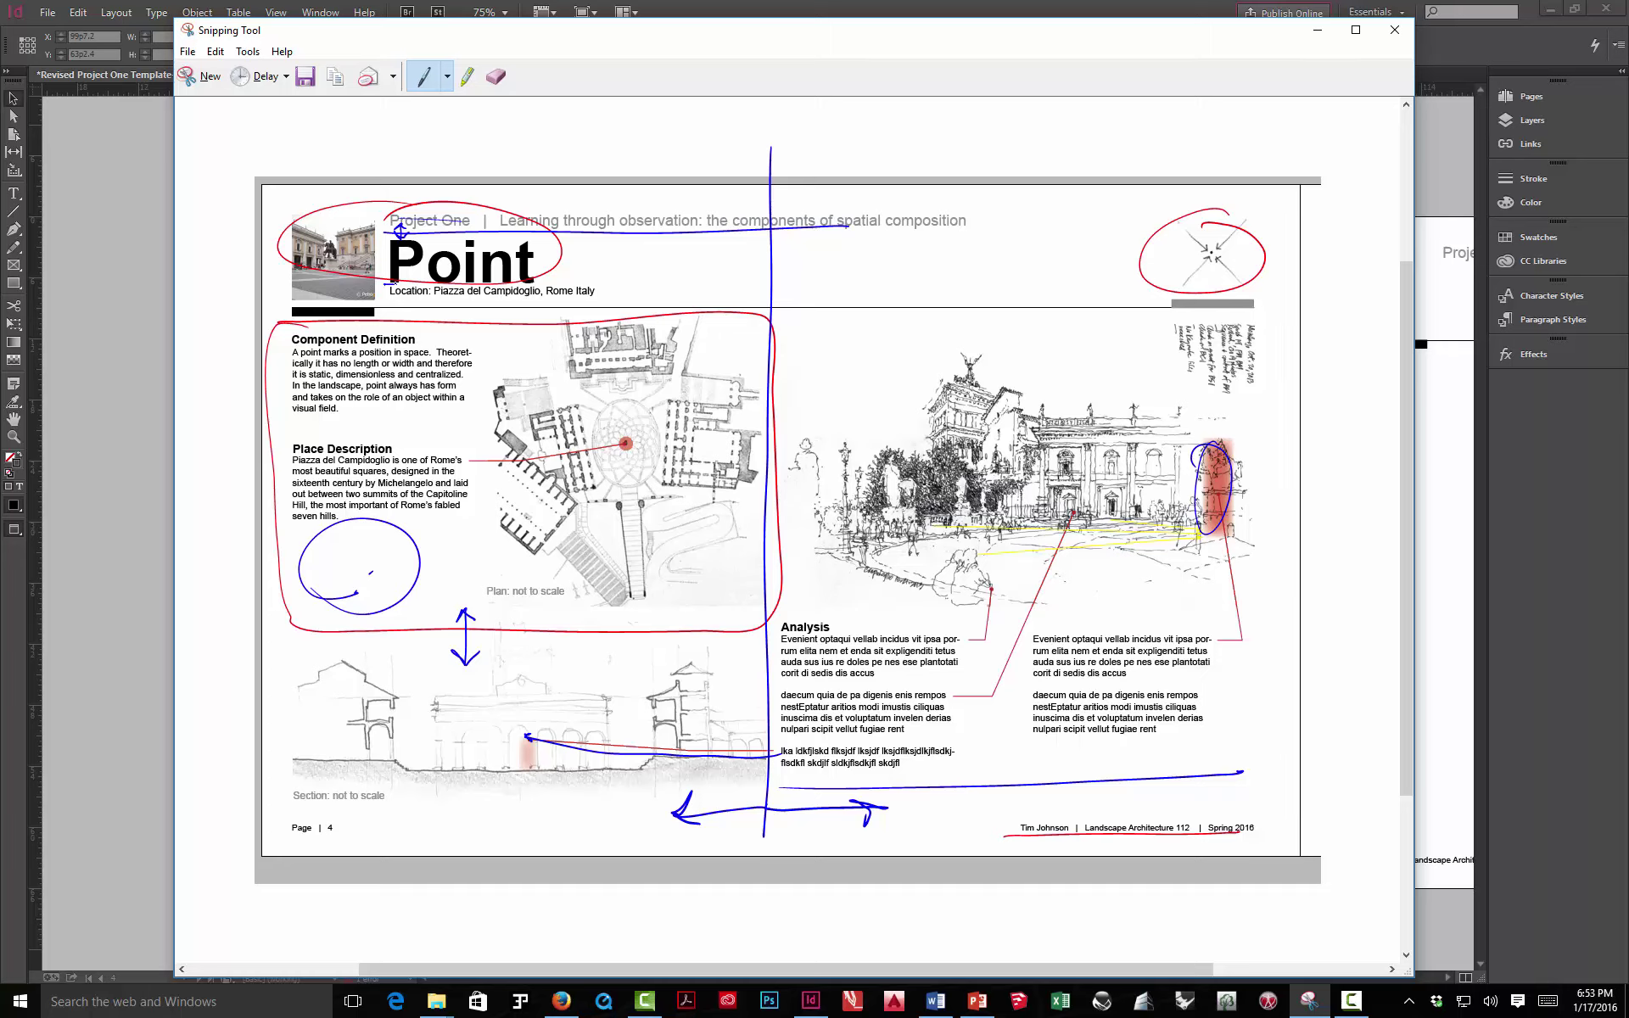
mouse_move(400, 229)
left_mouse_down()
mouse_move(376, 274)
mouse_move(422, 299)
mouse_move(590, 295)
mouse_move(532, 236)
left_mouse_up()
left_click_drag(393, 167, 390, 356)
left_click_drag(590, 261, 595, 289)
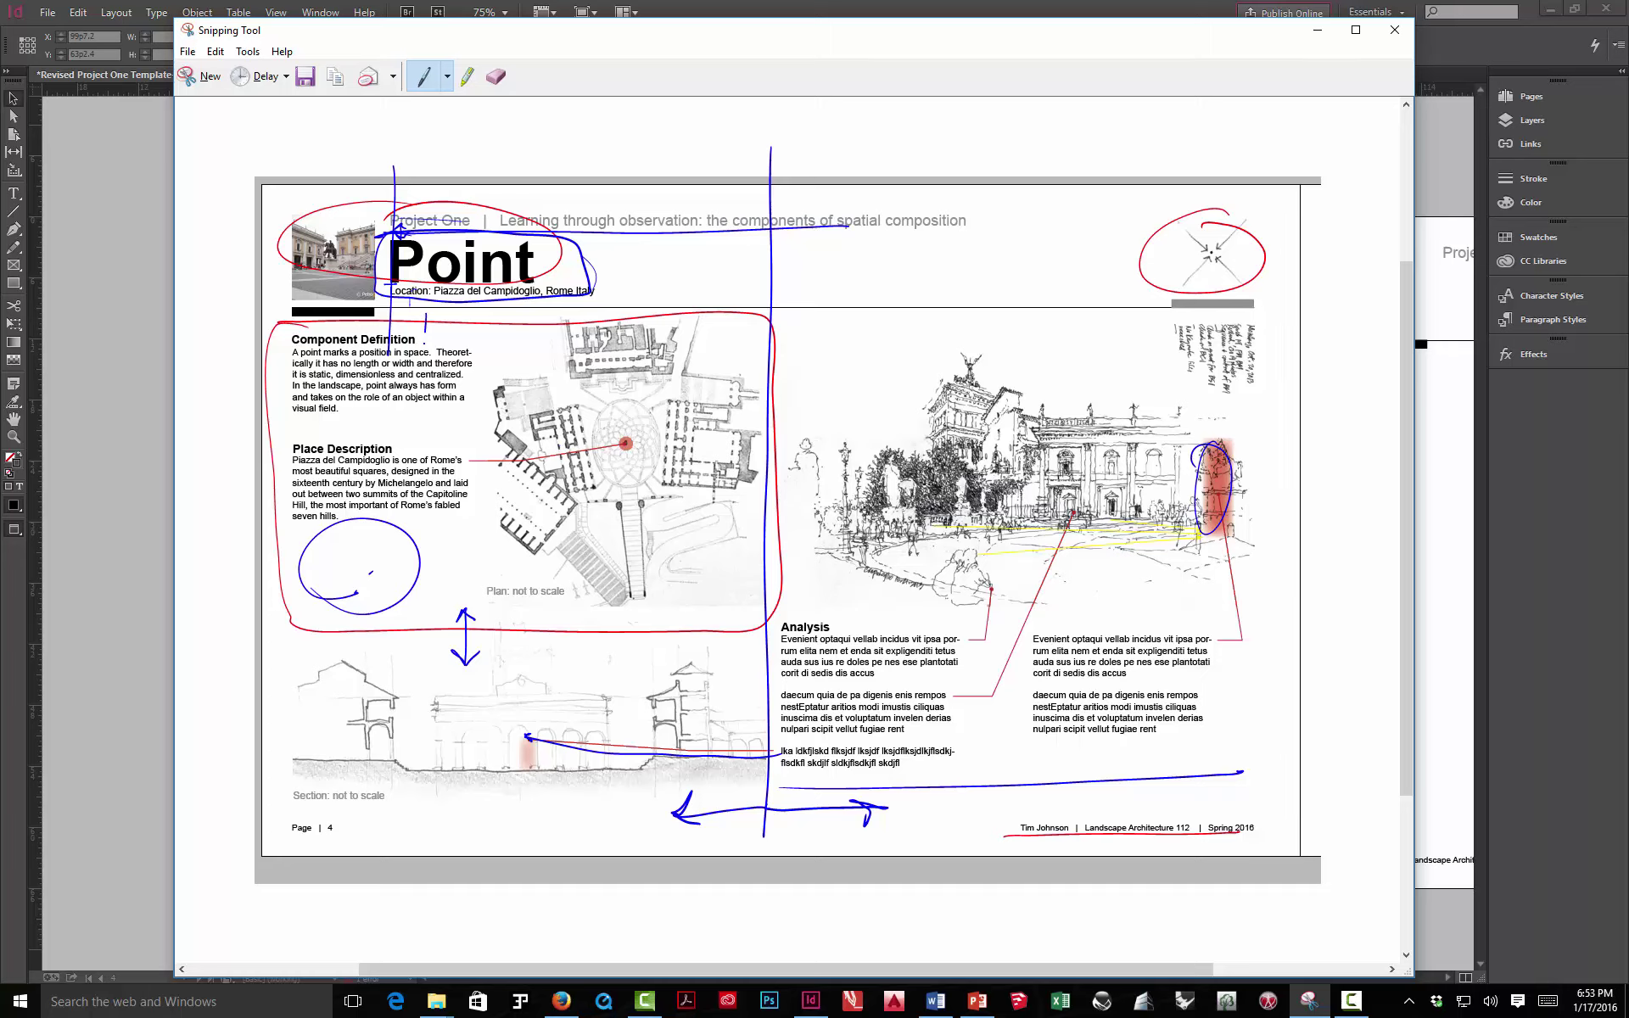
Draw downward arrows from the title and Place Description text, and circle the section and plan "not to scale" captions
left_click_drag(424, 342, 425, 343)
left_click_drag(414, 331, 440, 332)
left_click_drag(449, 512, 438, 676)
mouse_move(284, 791)
left_mouse_down()
mouse_move(373, 813)
mouse_move(356, 778)
left_mouse_up()
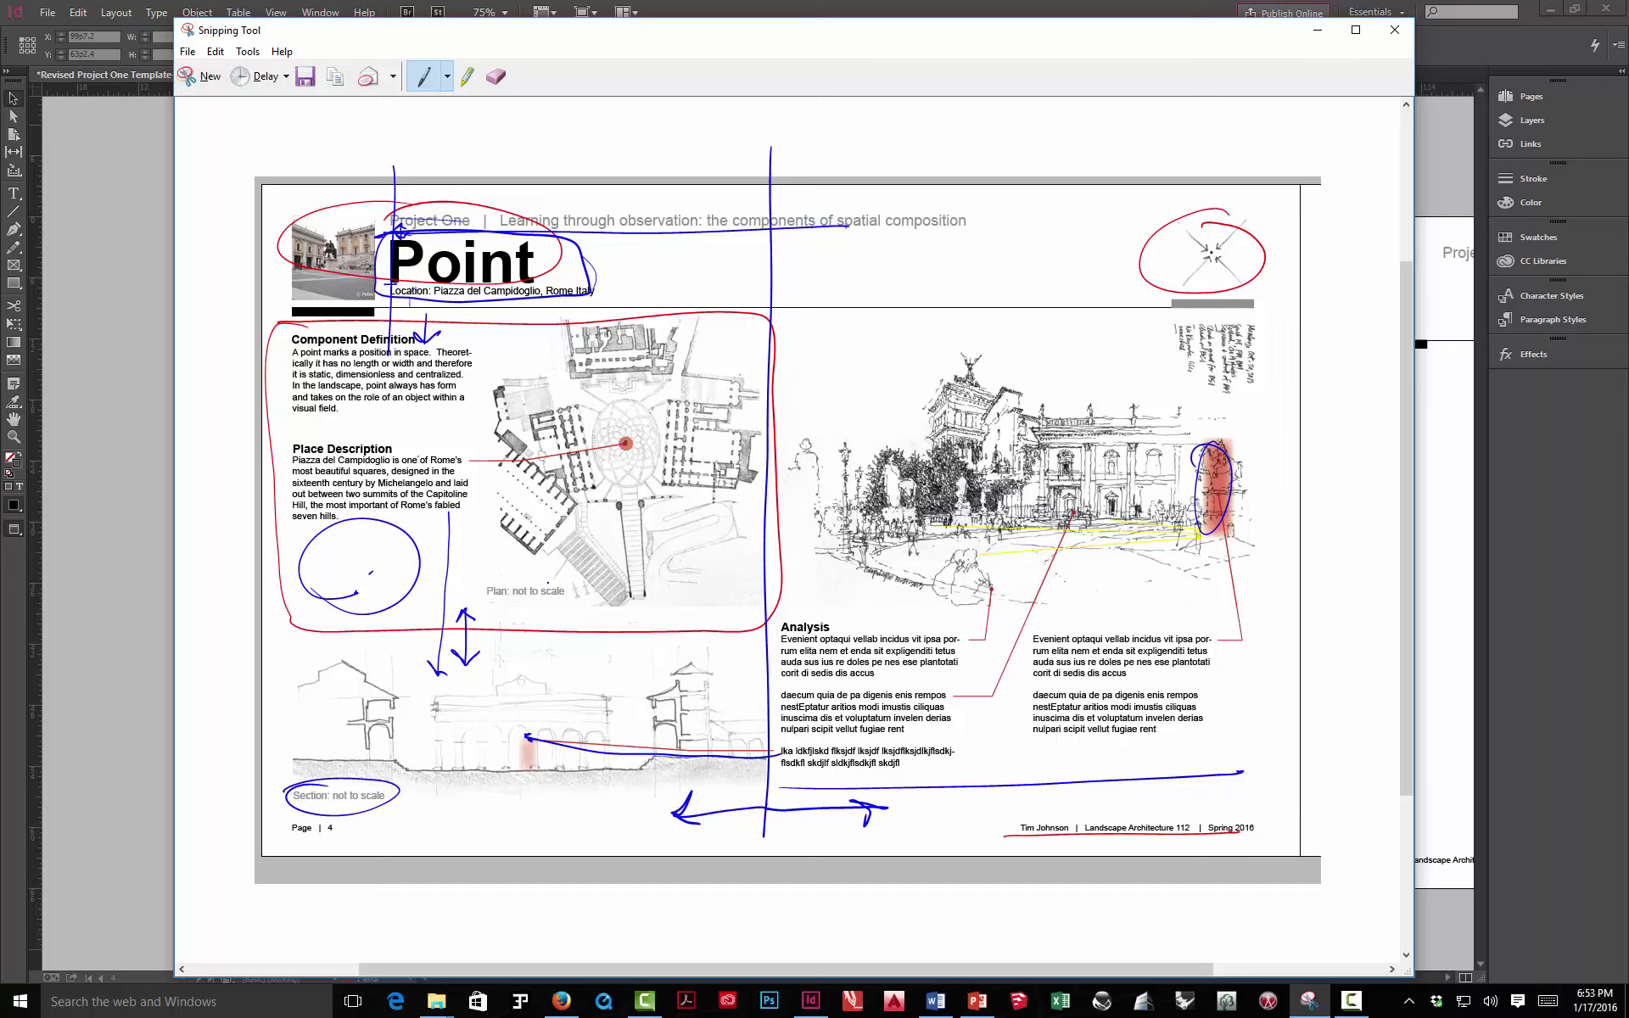
mouse_move(487, 583)
left_mouse_down()
mouse_move(527, 609)
mouse_move(550, 578)
left_mouse_up()
Frame the point diagram with vertical side lines and corner marks, and trace the header rule leading to it
left_click_drag(1173, 280, 1172, 202)
left_click_drag(1254, 290, 1254, 227)
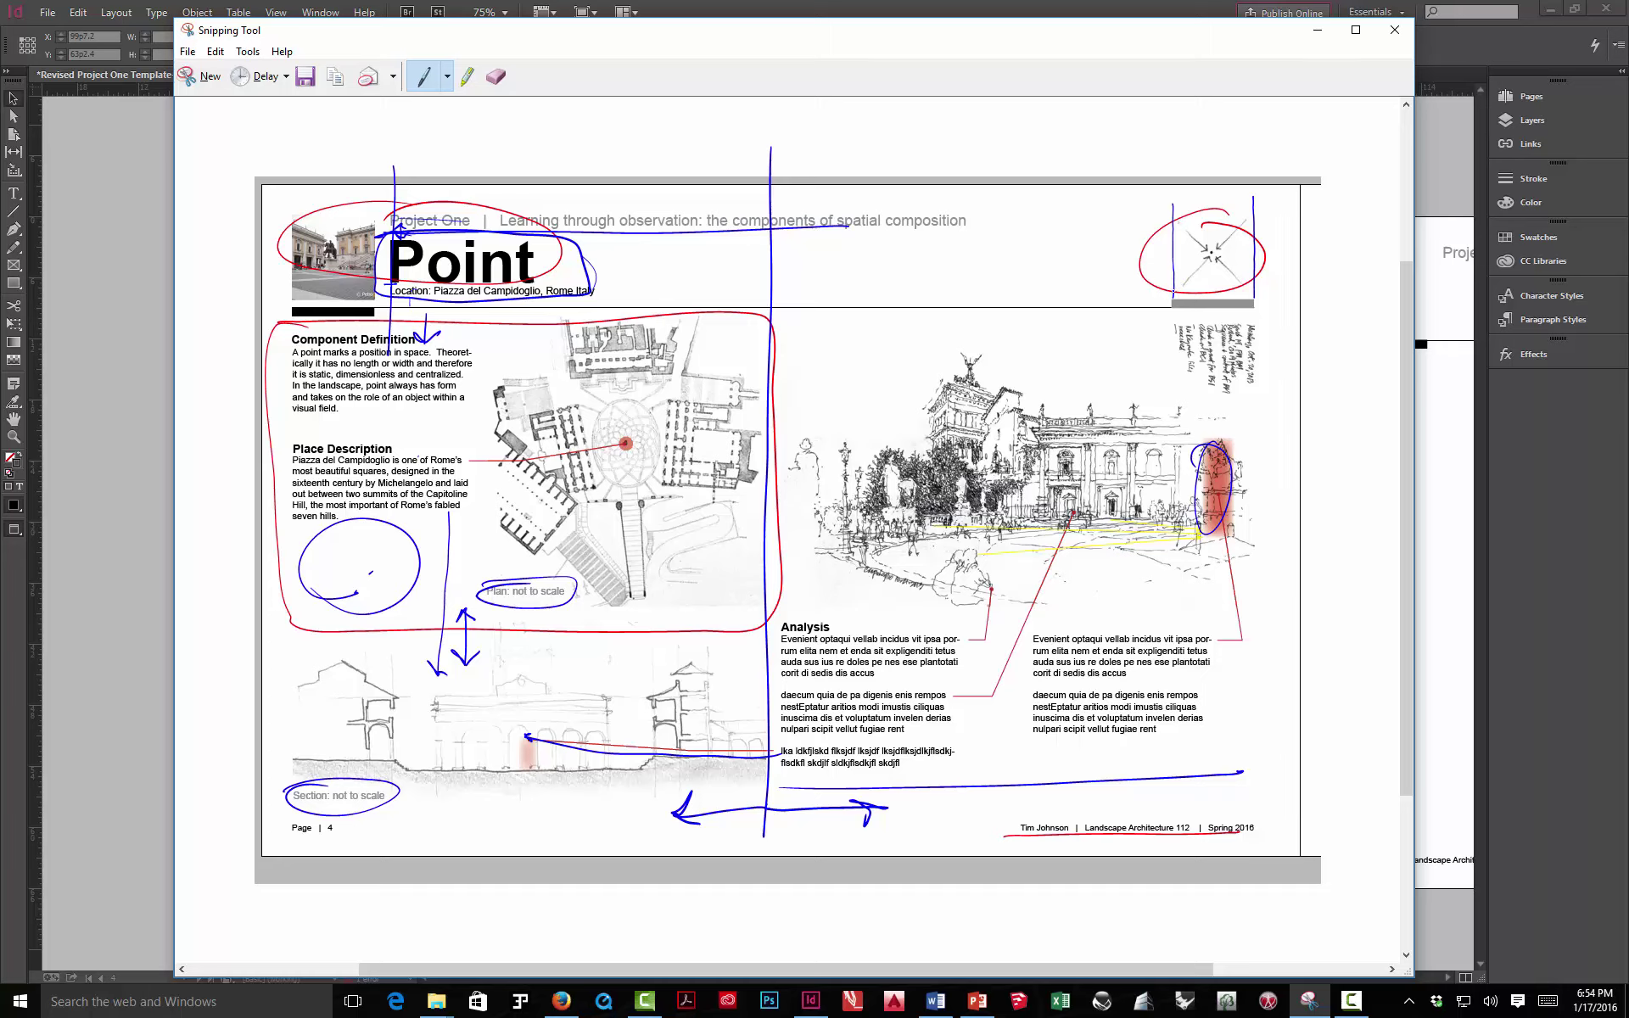
left_click_drag(1171, 294, 1201, 264)
mouse_move(649, 308)
left_mouse_down()
mouse_move(995, 311)
mouse_move(1131, 291)
left_mouse_up()
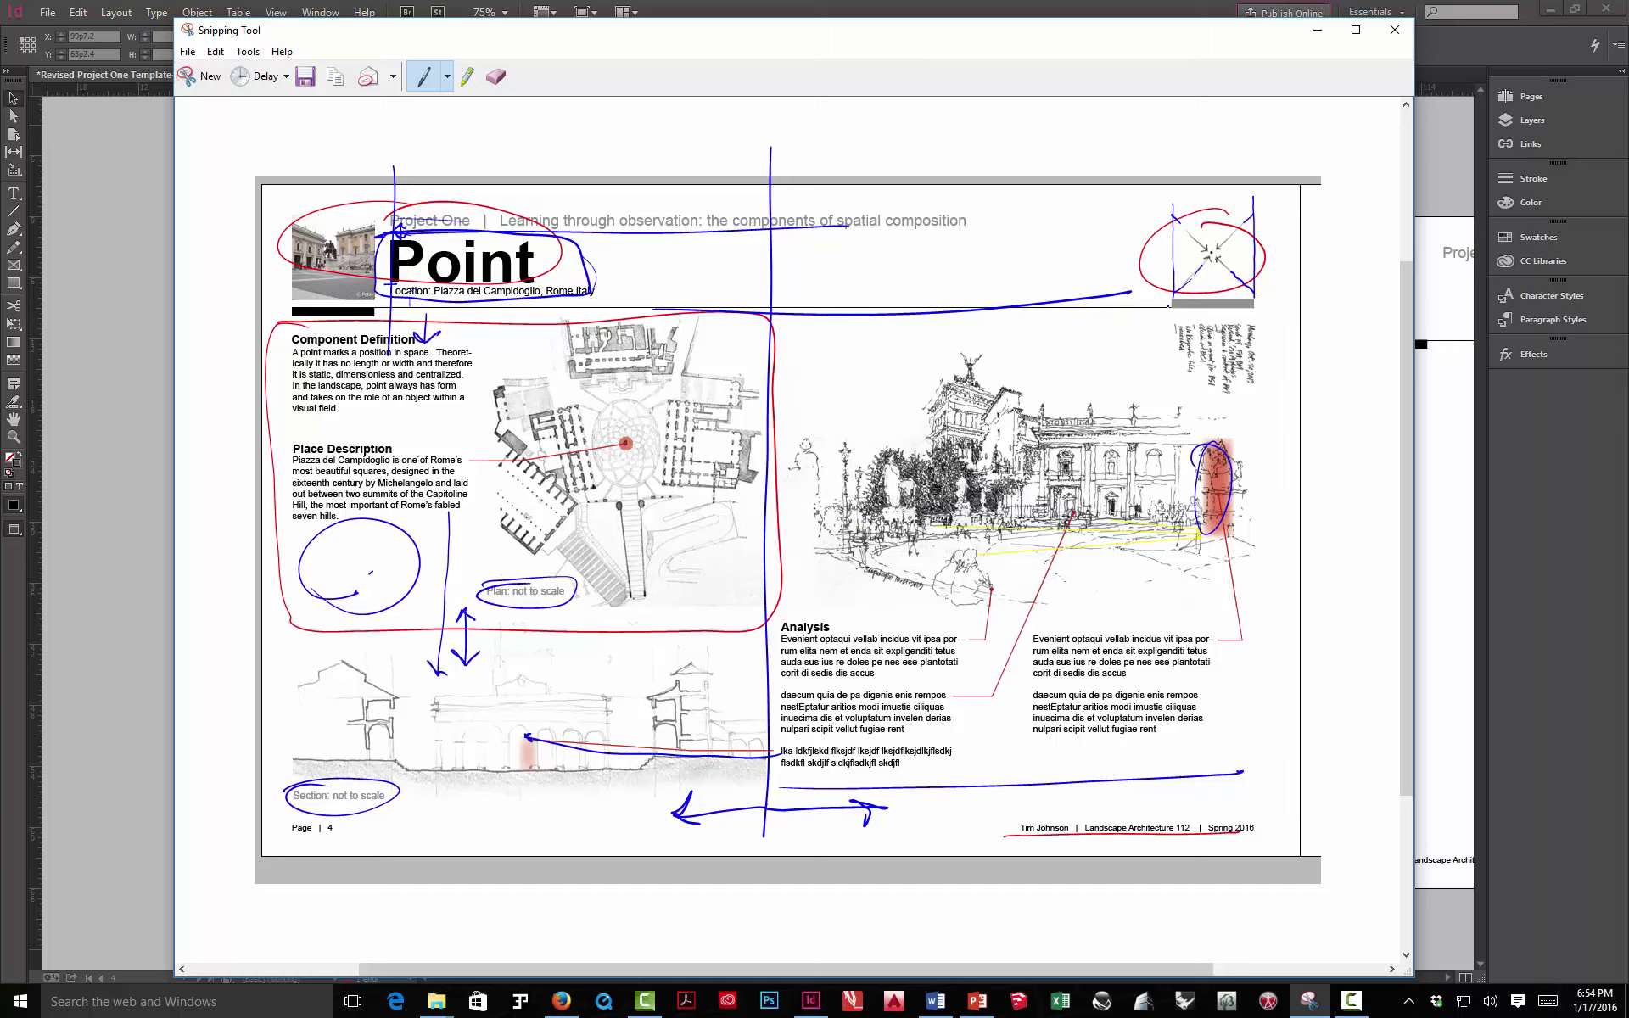
Mark over the thick bars beneath the title photo and point diagram, adding arrows that relate them to the title and diagram
mouse_move(1168, 302)
left_mouse_down()
mouse_move(1236, 303)
mouse_move(1175, 304)
left_mouse_up()
left_click_drag(399, 260, 360, 308)
mouse_move(1213, 307)
left_mouse_down()
mouse_move(1216, 273)
mouse_move(1232, 284)
mouse_move(1213, 309)
mouse_move(1228, 297)
left_mouse_up()
left_click_drag(1162, 303, 1174, 303)
mouse_move(303, 312)
left_mouse_down()
mouse_move(373, 315)
mouse_move(299, 310)
mouse_move(363, 295)
left_mouse_up()
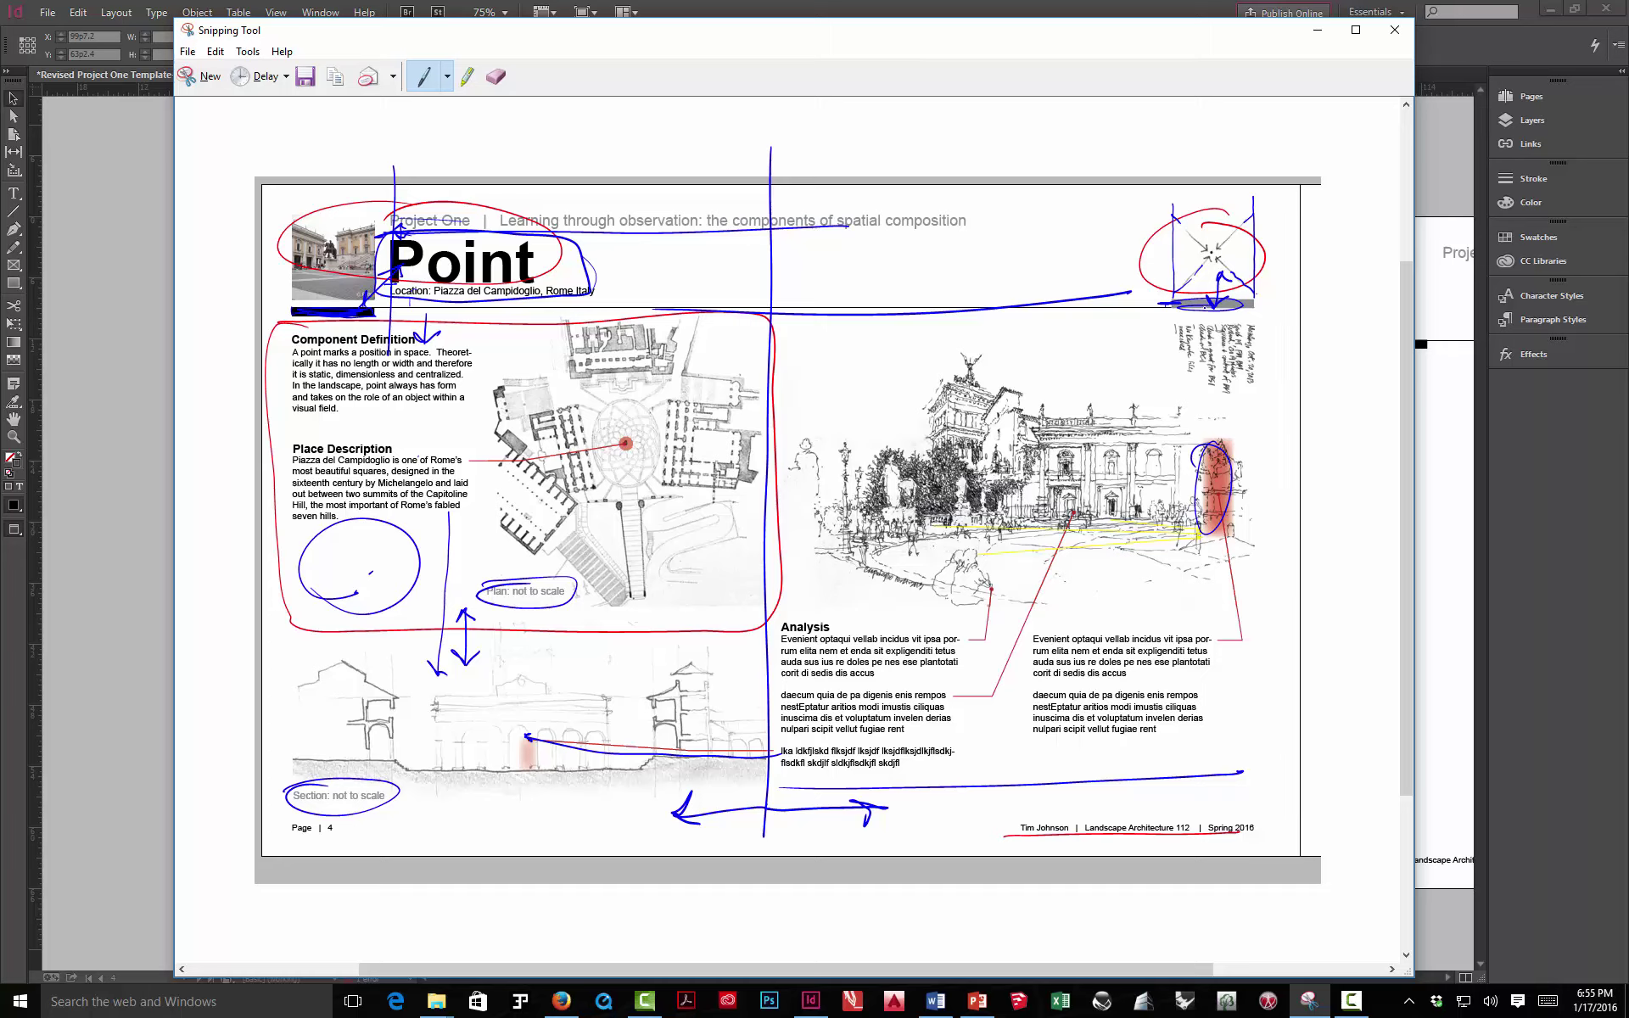
mouse_move(1173, 303)
left_mouse_down()
mouse_move(1242, 302)
mouse_move(1206, 300)
left_mouse_up()
Handwrite "Repetition / Contrast" in the header beside the Point title
mouse_move(639, 251)
left_mouse_down()
mouse_move(639, 272)
mouse_move(663, 276)
mouse_move(682, 245)
mouse_move(690, 268)
mouse_move(770, 266)
left_mouse_up()
mouse_move(773, 260)
left_mouse_down()
mouse_move(786, 252)
mouse_move(781, 265)
left_mouse_up()
left_click_drag(798, 252, 800, 262)
left_click_drag(795, 250, 808, 246)
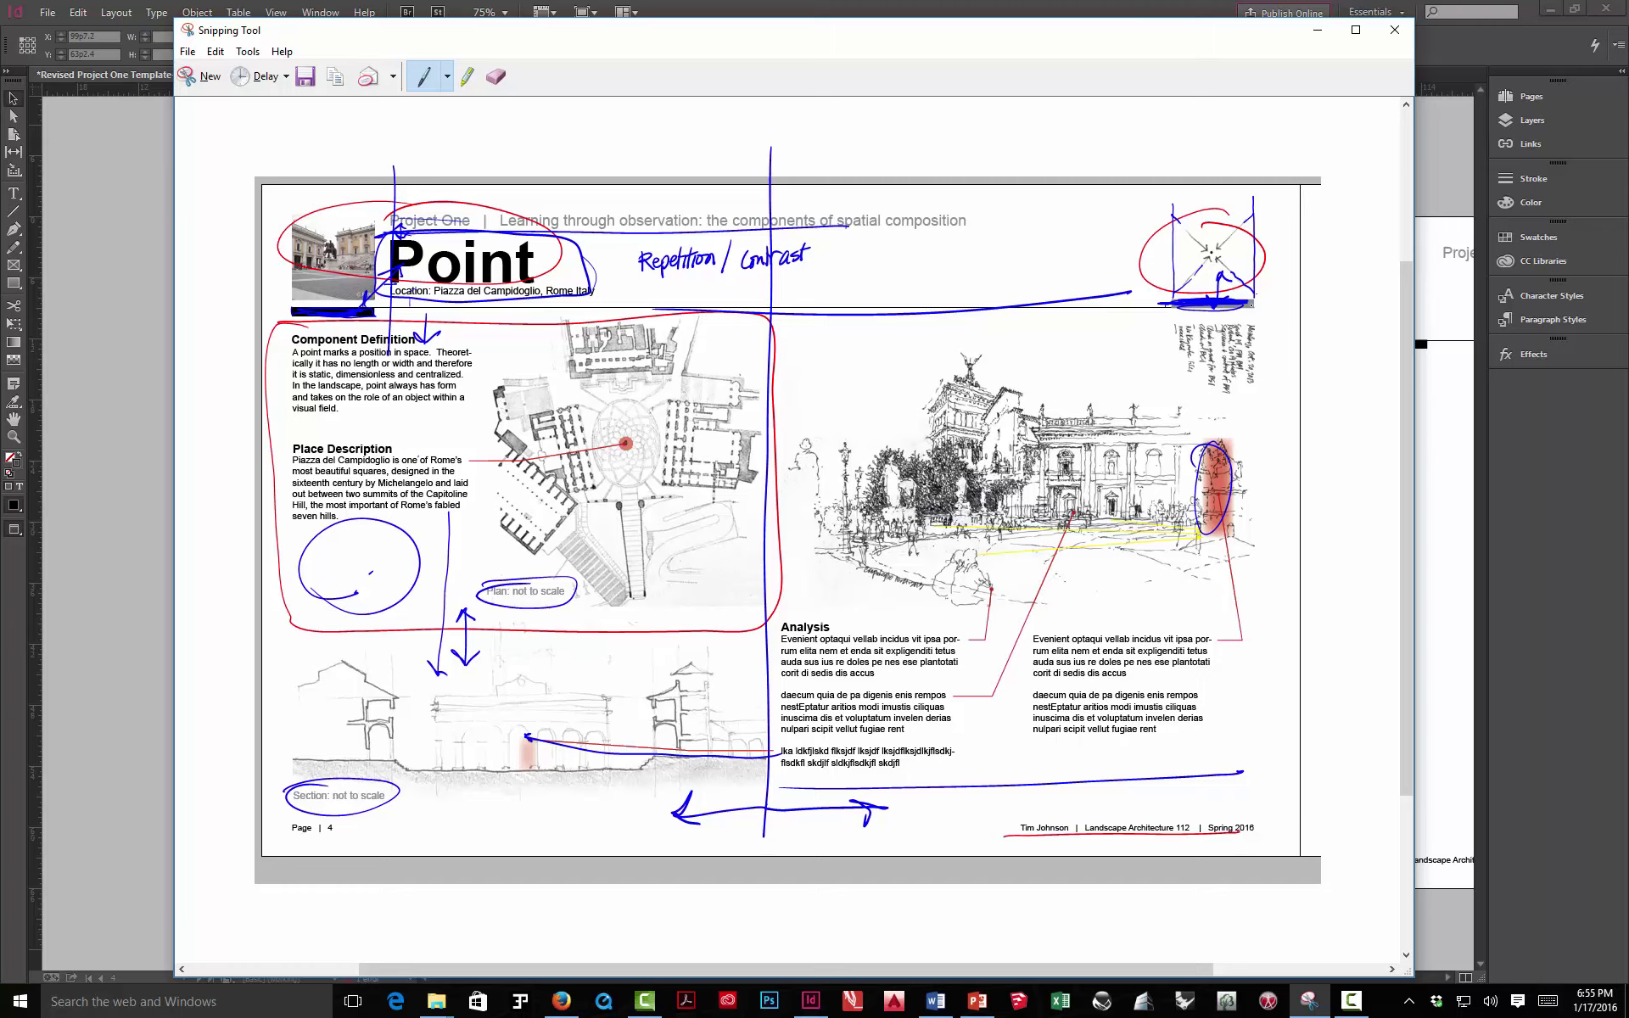
Erase the blue markings over the bars beneath the point diagram and title photo
scroll(1212, 277, "down", 2)
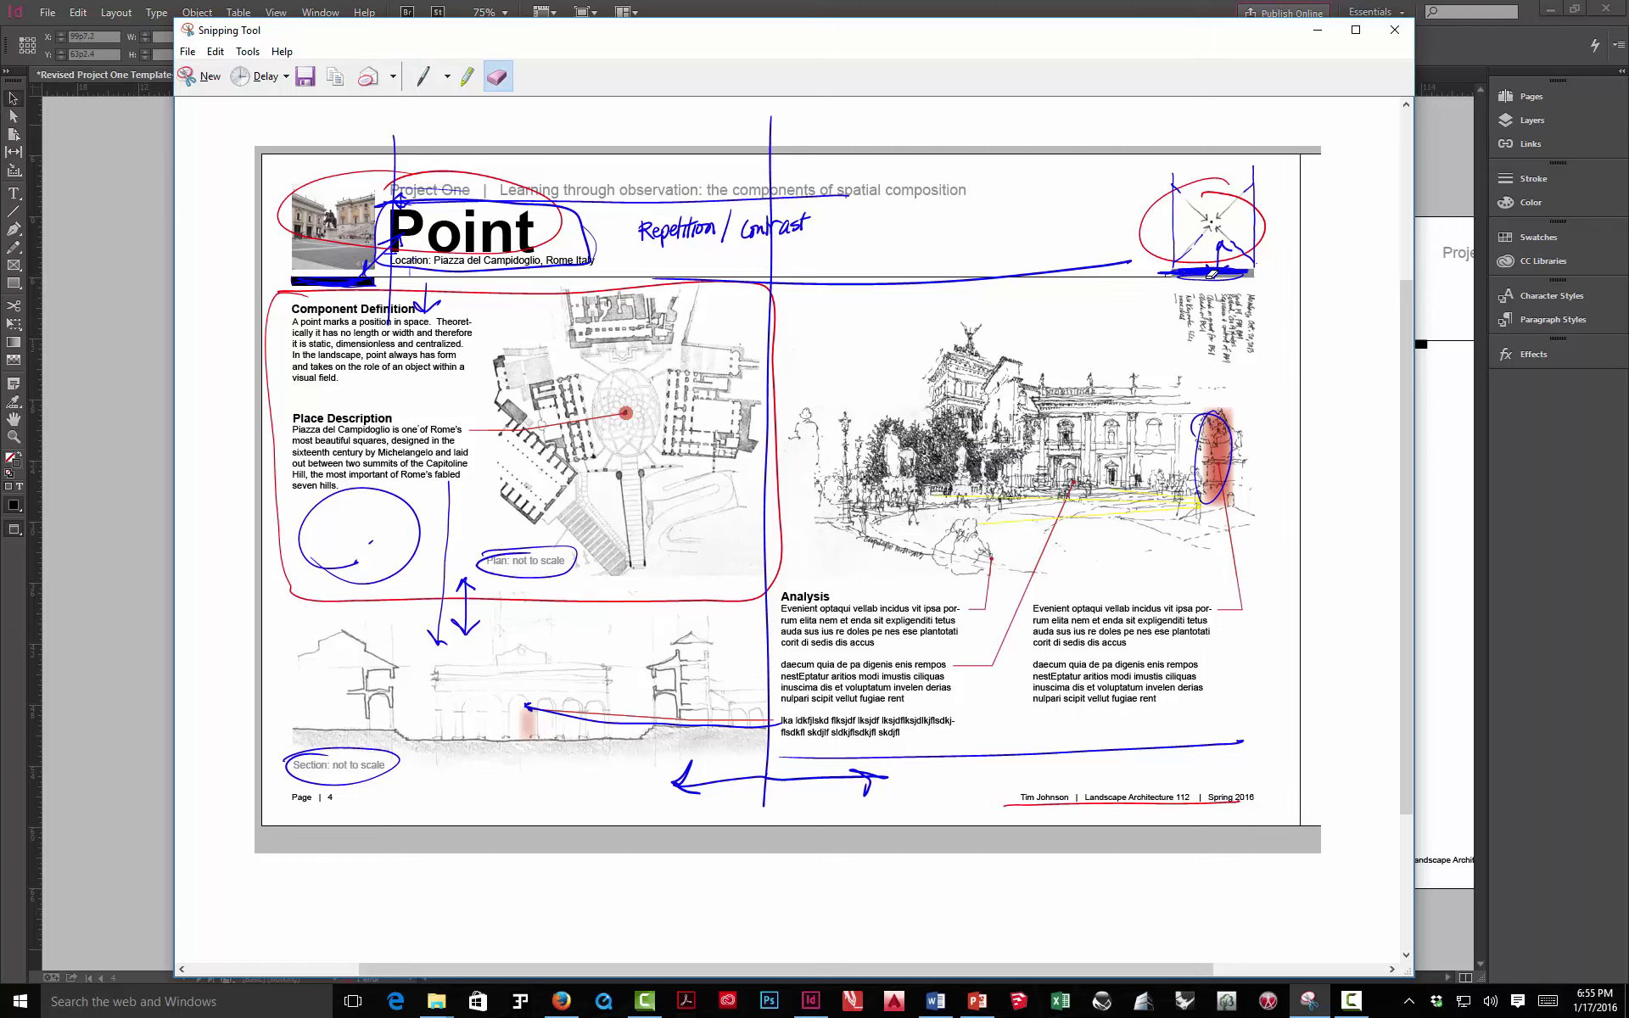
left_click_drag(1219, 279, 1187, 272)
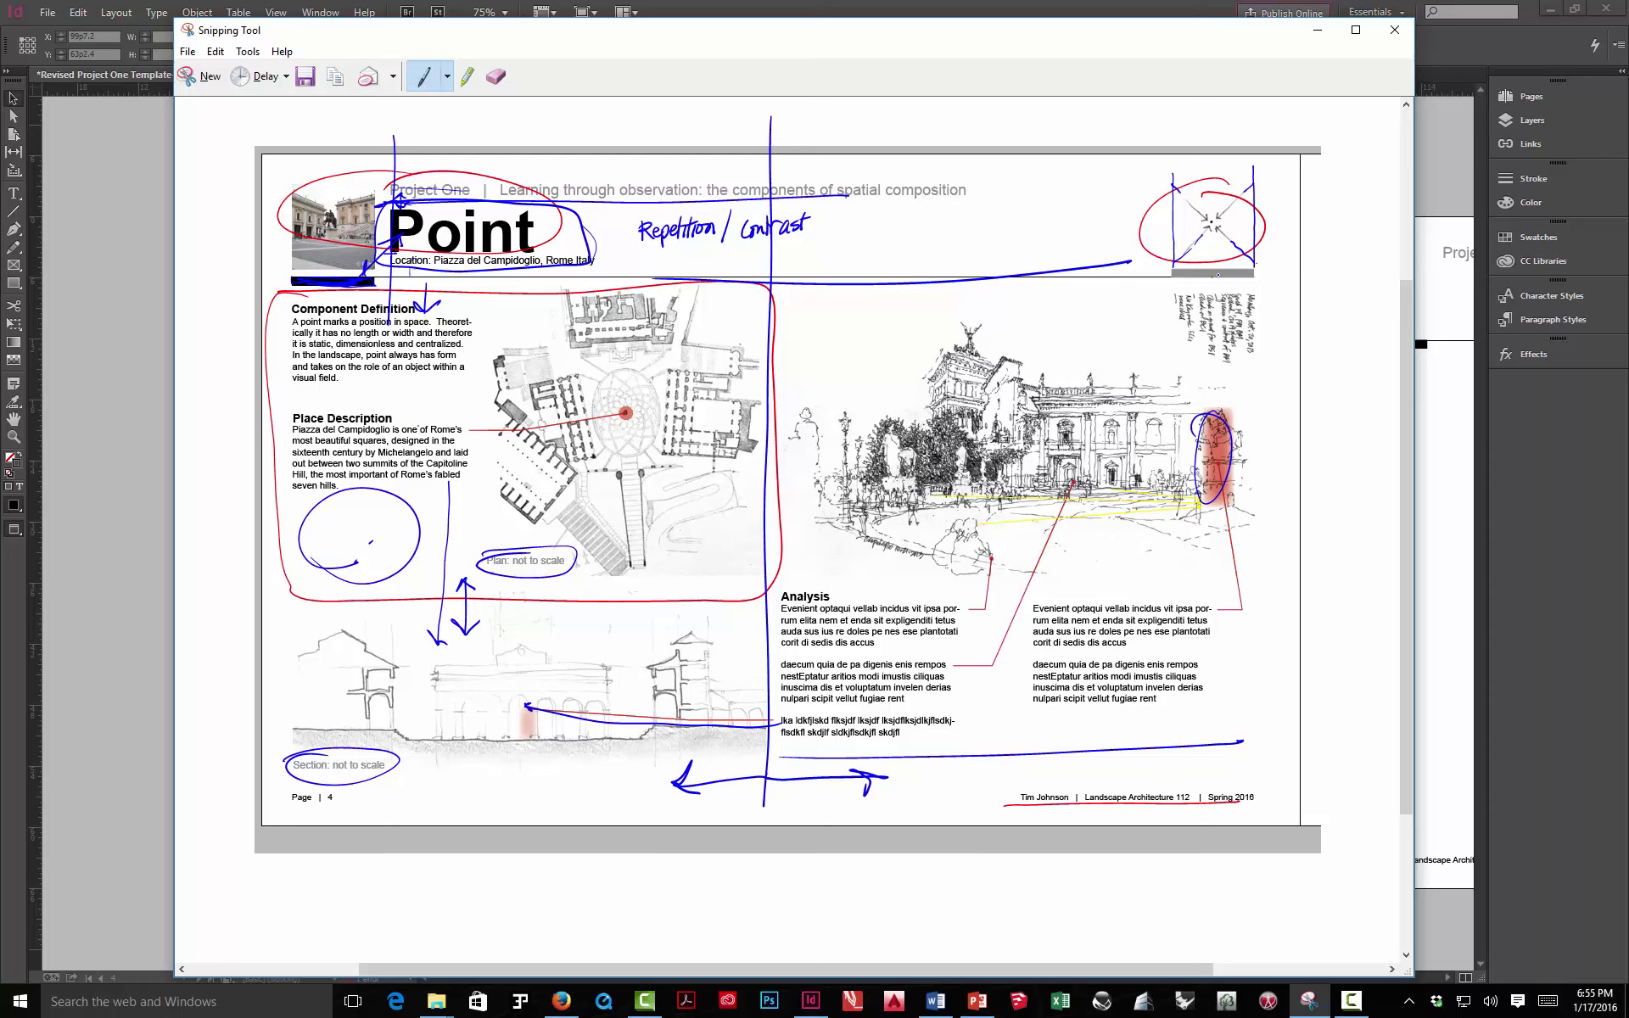
left_click_drag(365, 280, 334, 278)
Mark the Component Definition, Place Description and Analysis headings with blue loops to point out the repeated heading style
left_click_drag(282, 316, 415, 313)
left_click_drag(285, 422, 320, 420)
mouse_move(318, 296)
left_mouse_down()
mouse_move(275, 313)
mouse_move(349, 321)
left_mouse_up()
left_click_drag(348, 404, 272, 420)
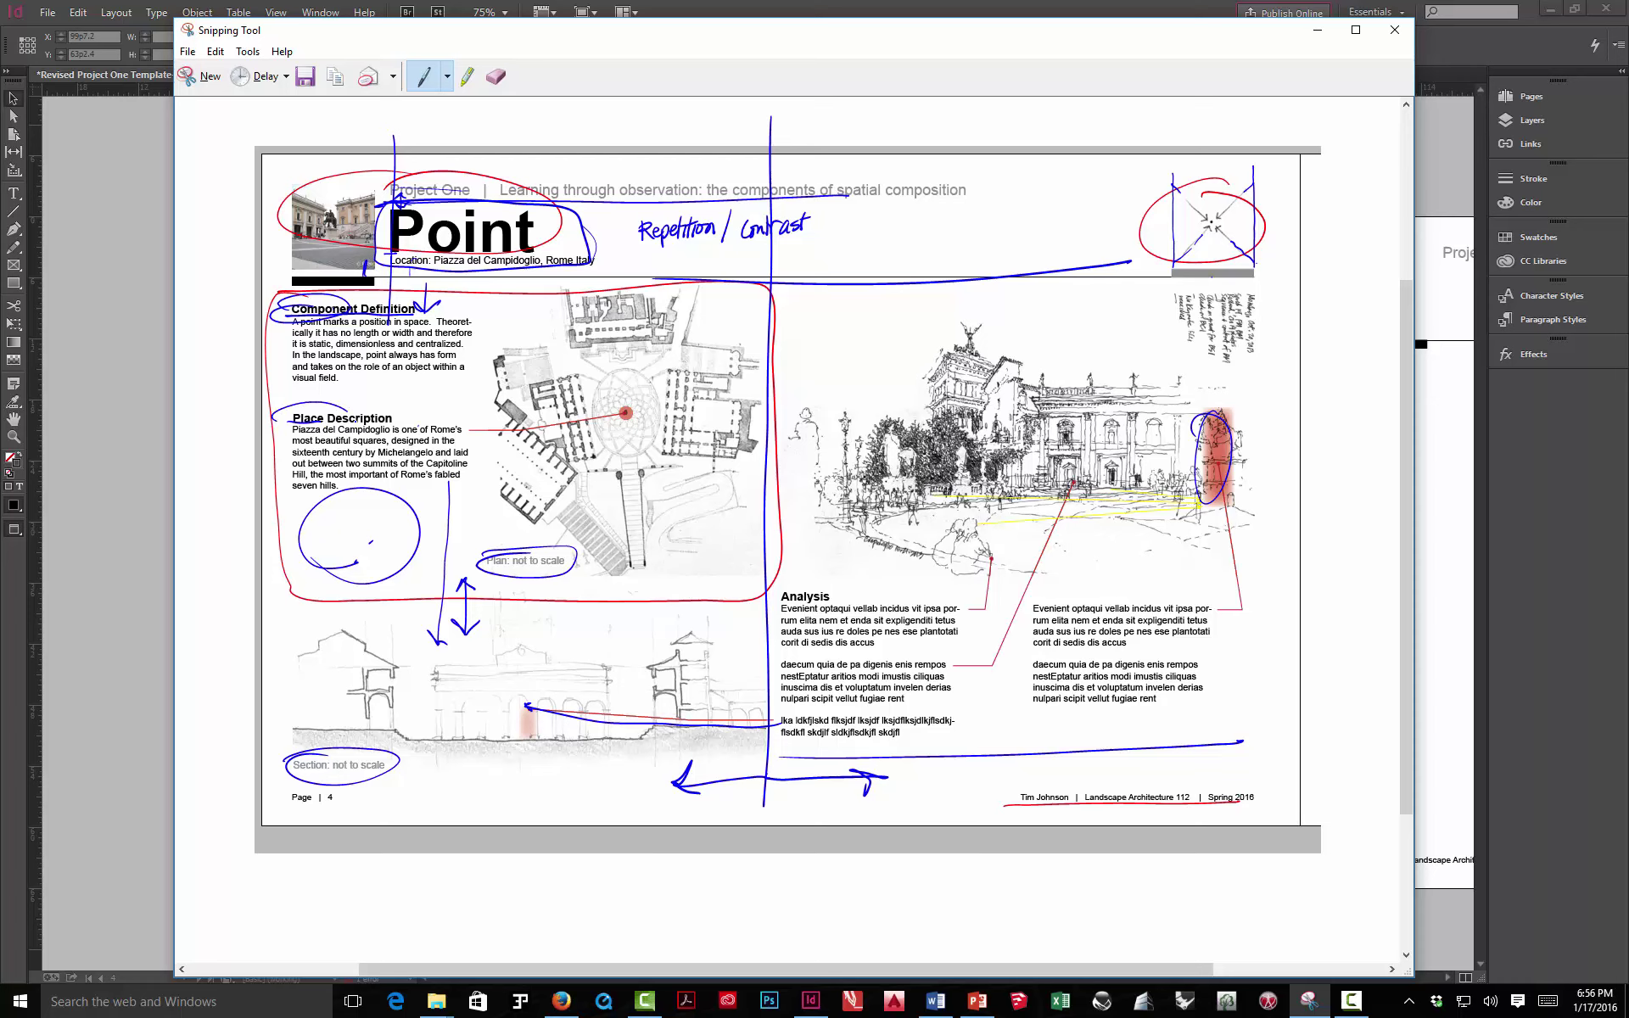
mouse_move(782, 579)
left_mouse_down()
mouse_move(766, 588)
mouse_move(776, 574)
left_mouse_up()
left_click_drag(817, 583, 806, 587)
Switch to Firefox and bring up the two Aikido flyers in the Clean Up Your Mess guide for comparison
left_click(561, 1002)
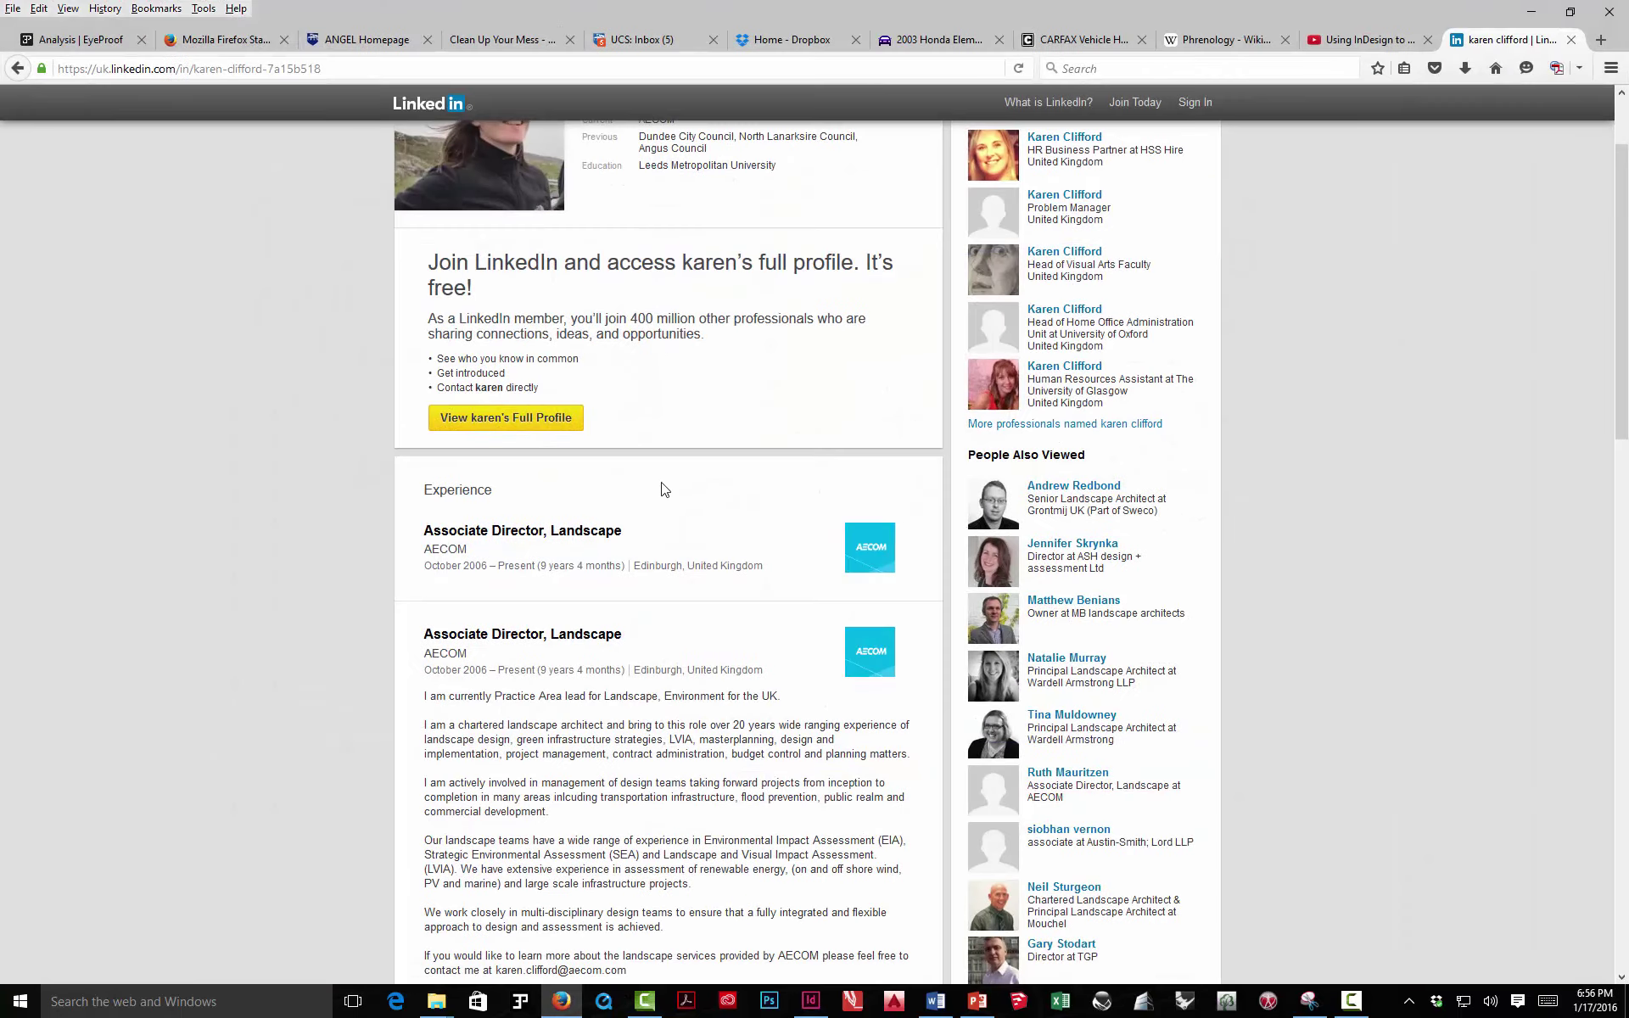
left_click(670, 41)
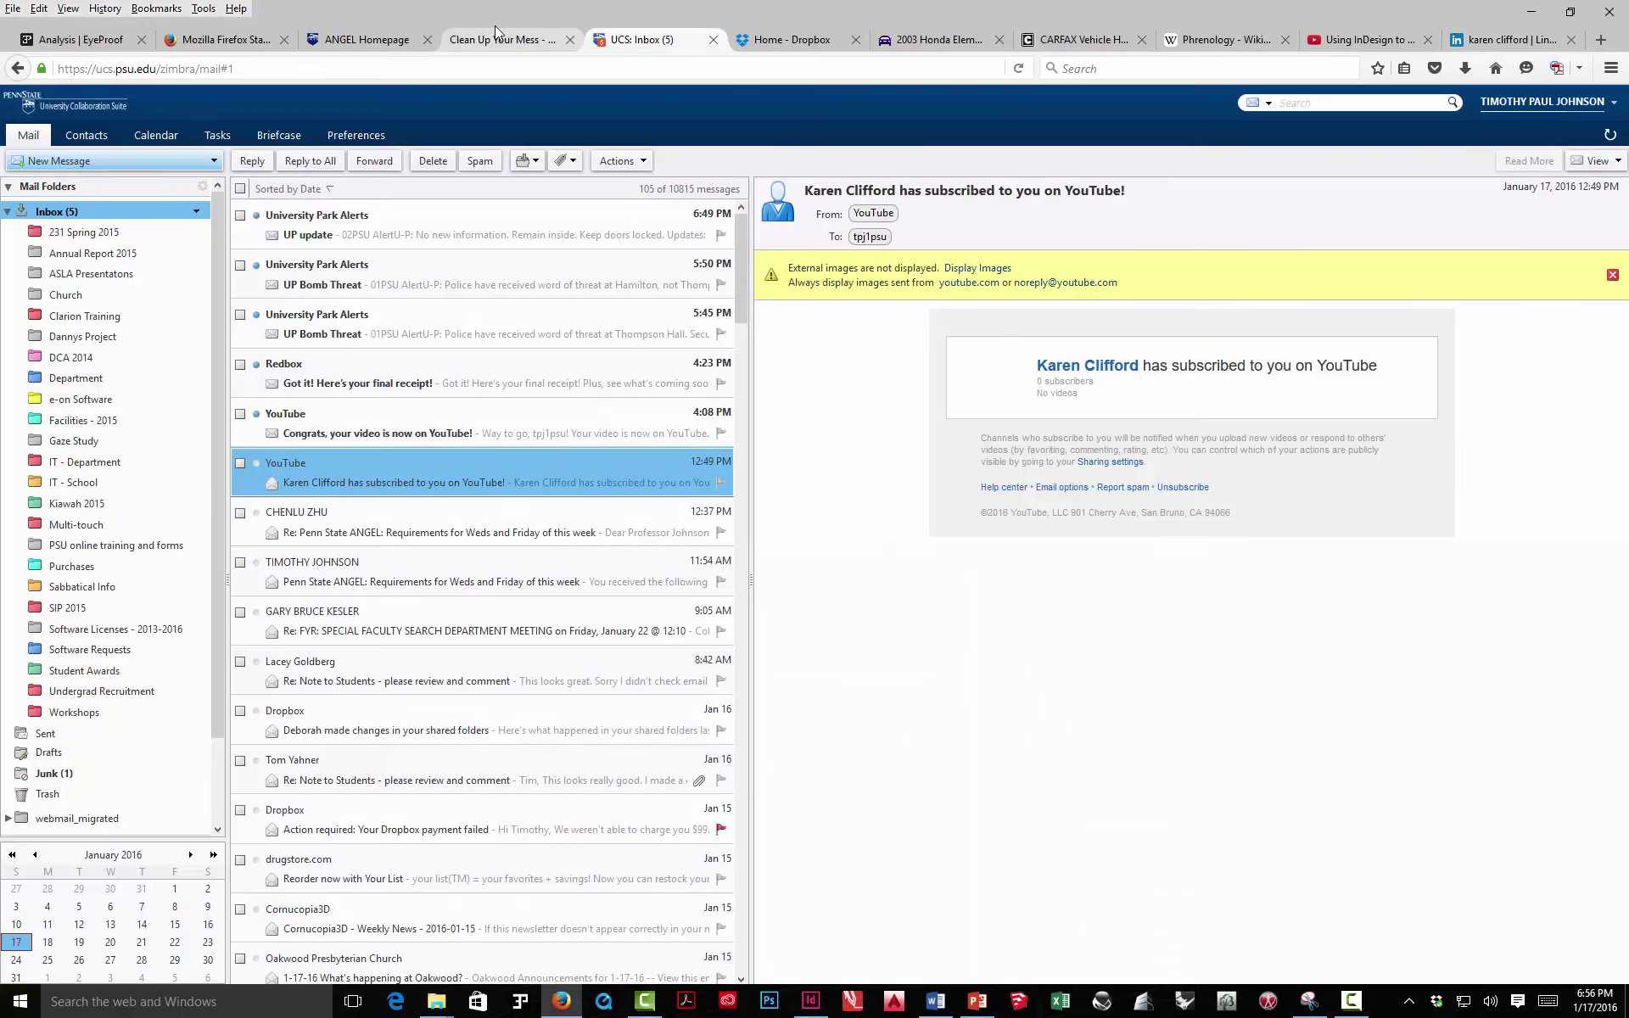
left_click(492, 41)
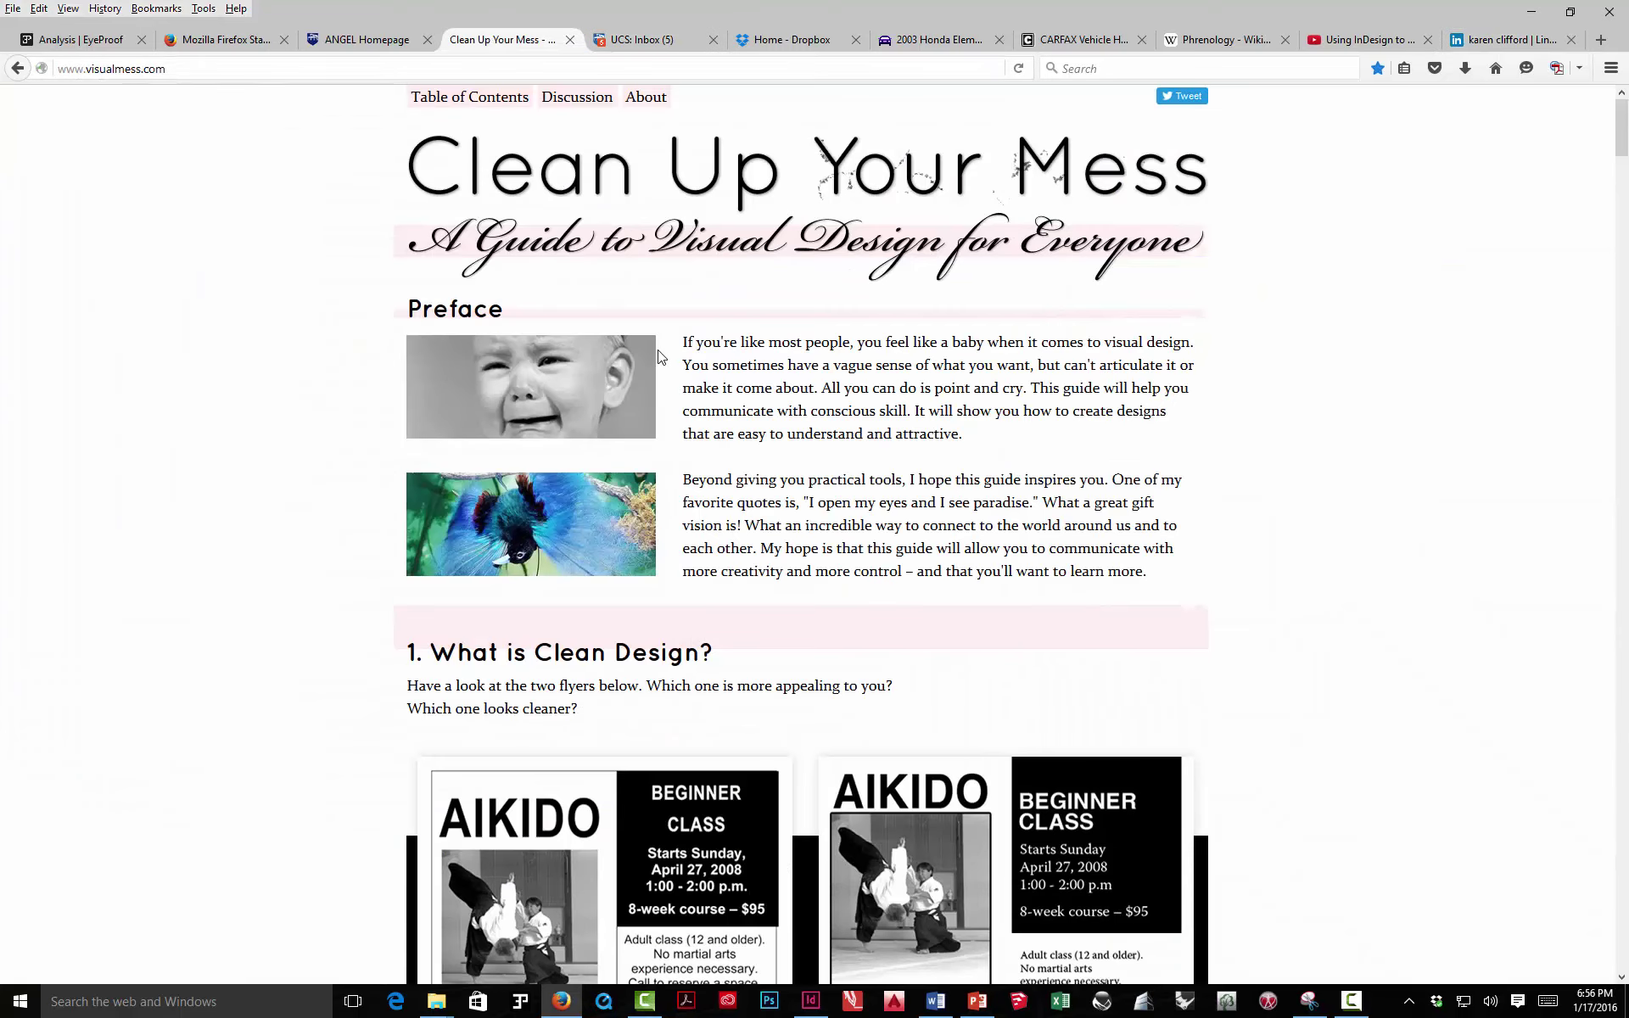
scroll(667, 337, "down", 10)
scroll(668, 337, "up", 3)
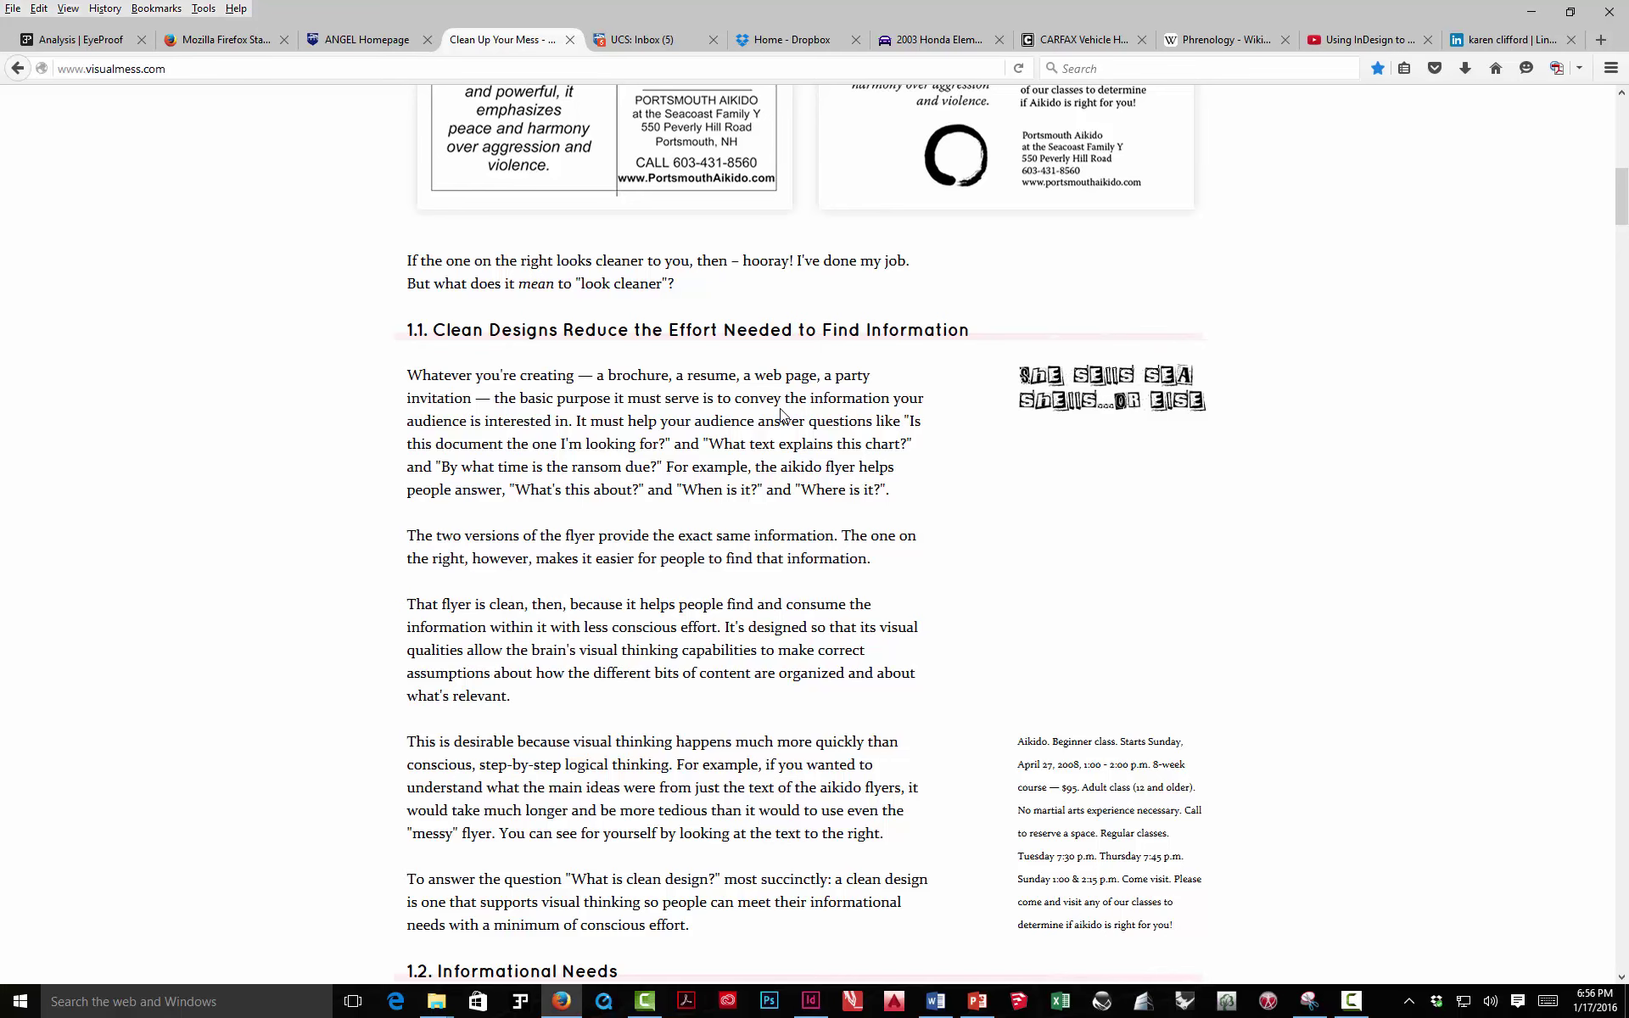
scroll(732, 384, "up", 10)
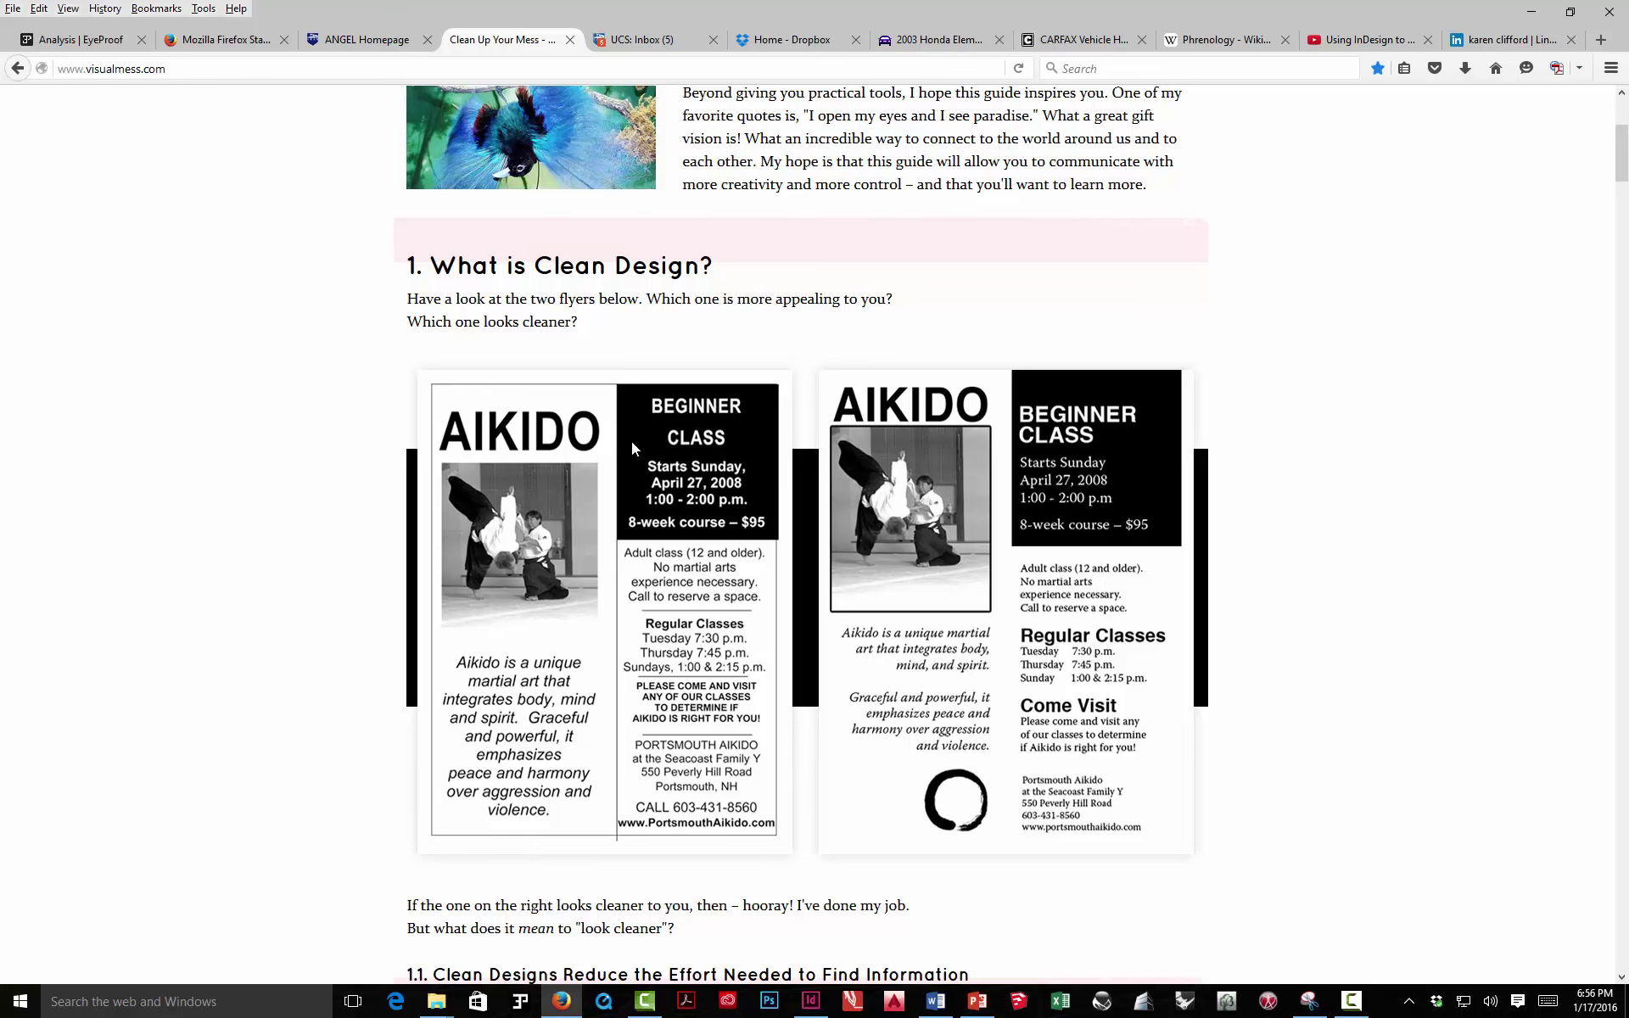
Read sections 1.1 and 1.2 of the guide on reducing the effort to find information and on informational needs
scroll(631, 441, "down", 9)
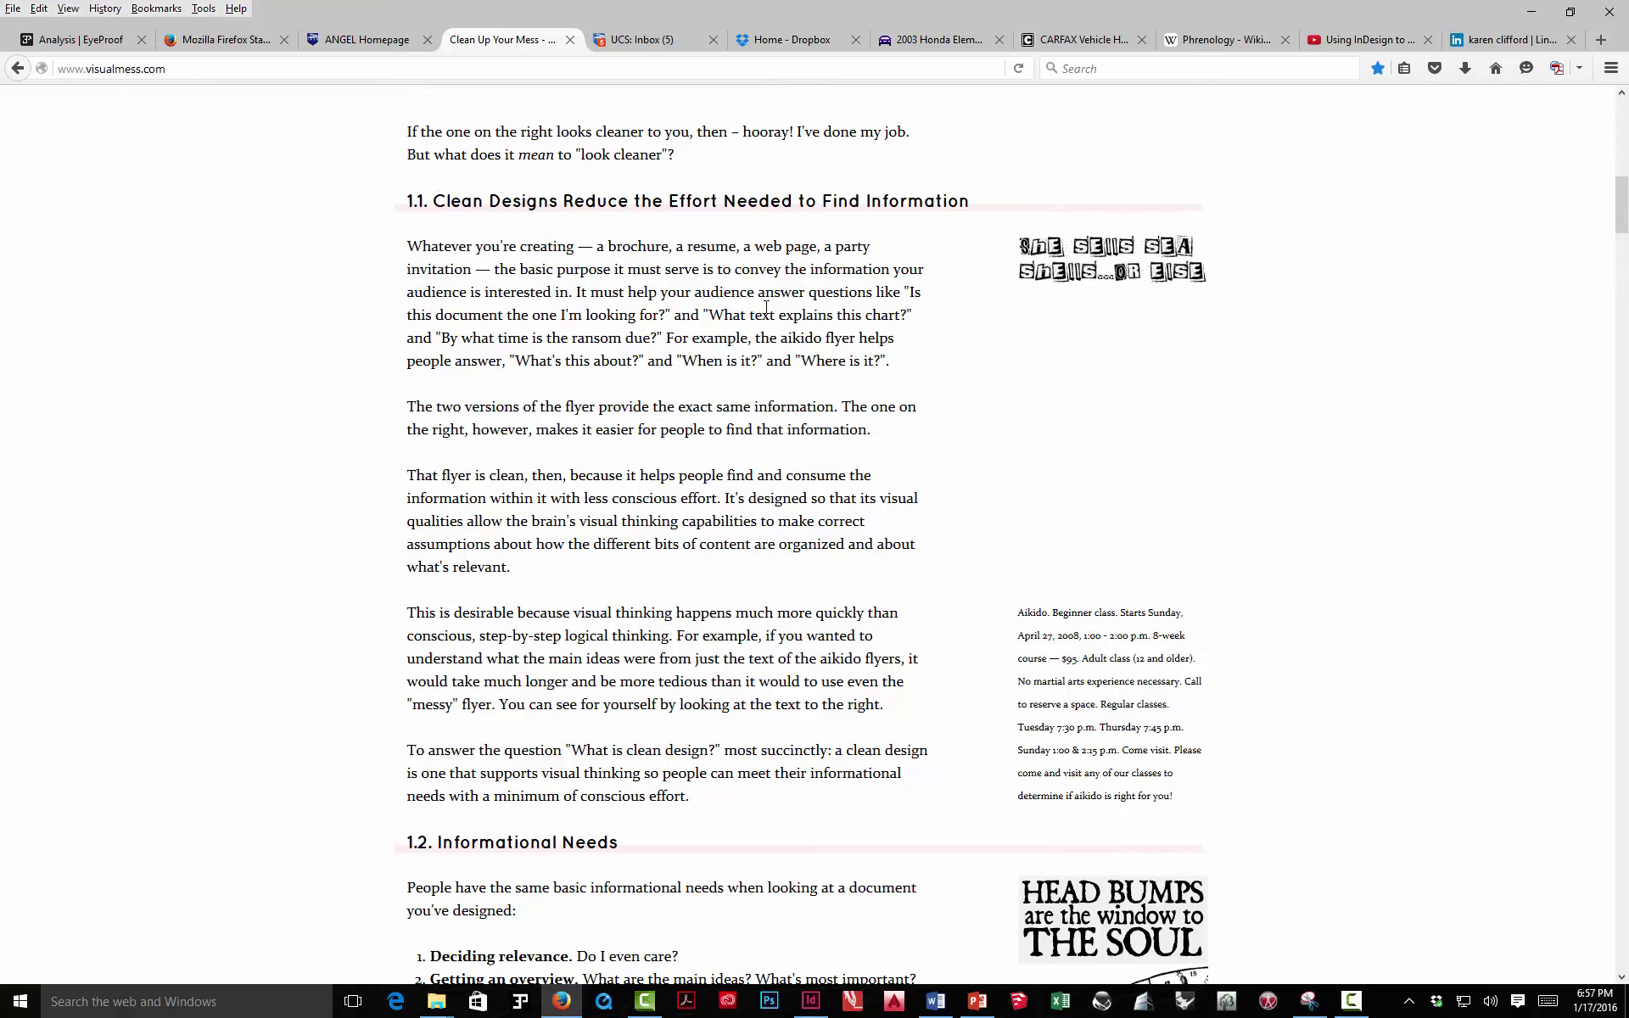
scroll(766, 307, "down", 6)
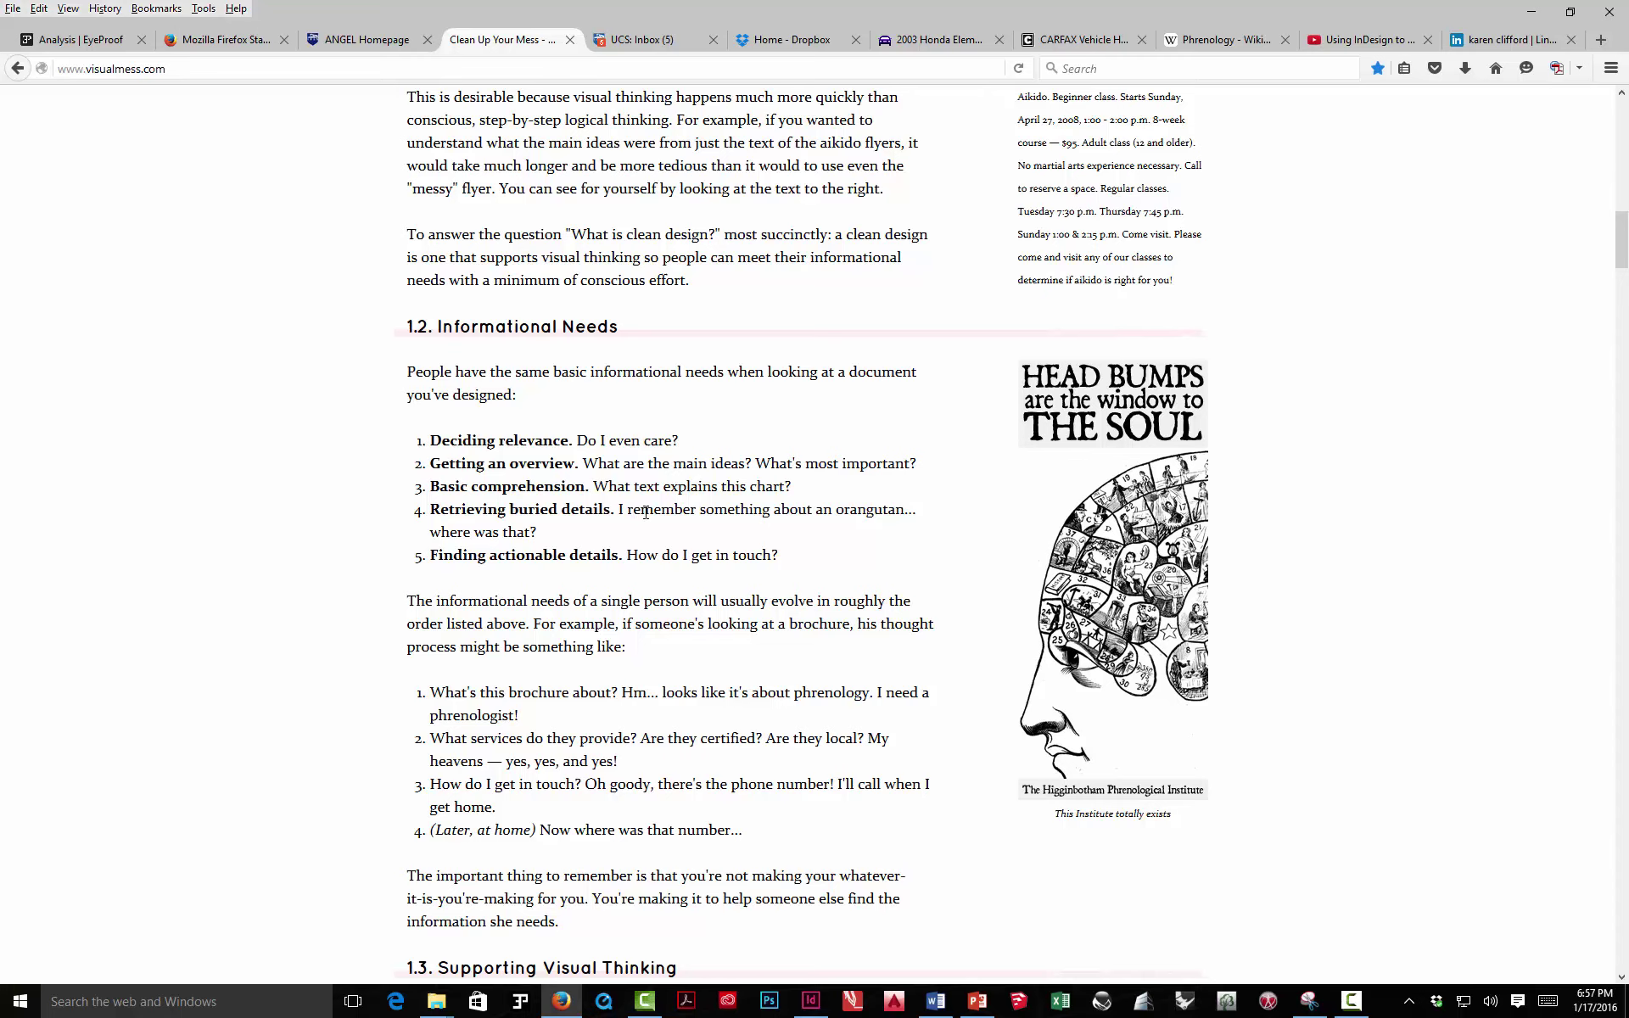
scroll(699, 513, "down", 1)
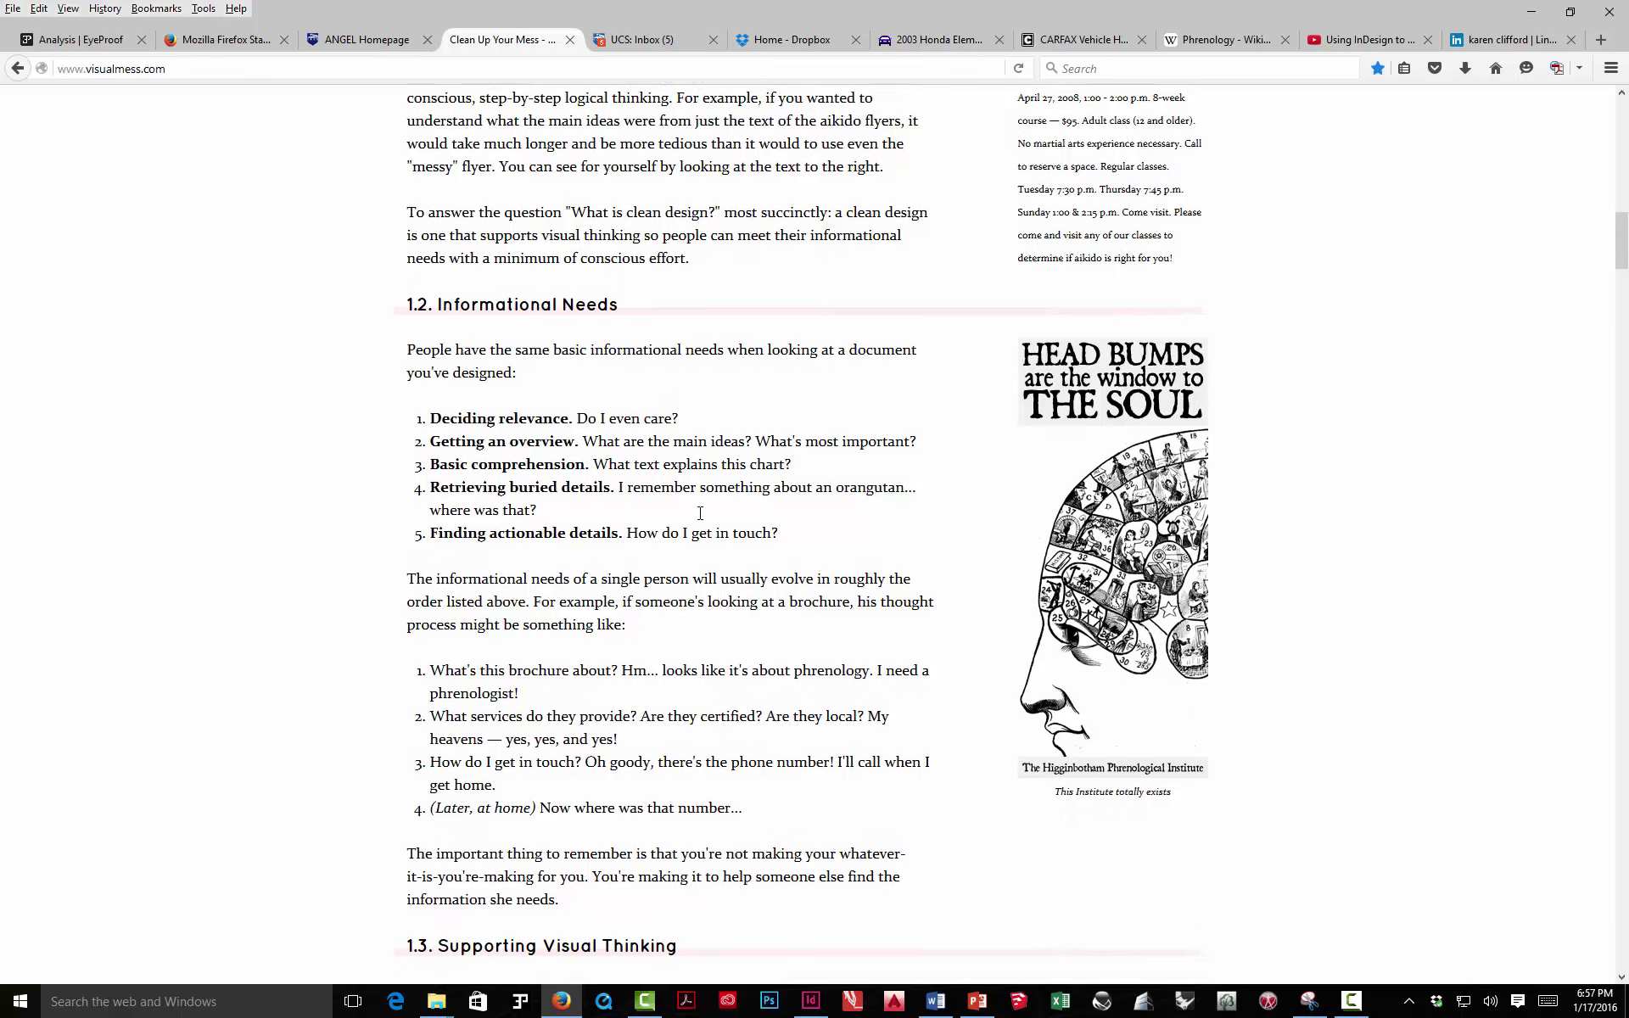
scroll(700, 514, "down", 5)
scroll(701, 519, "up", 5)
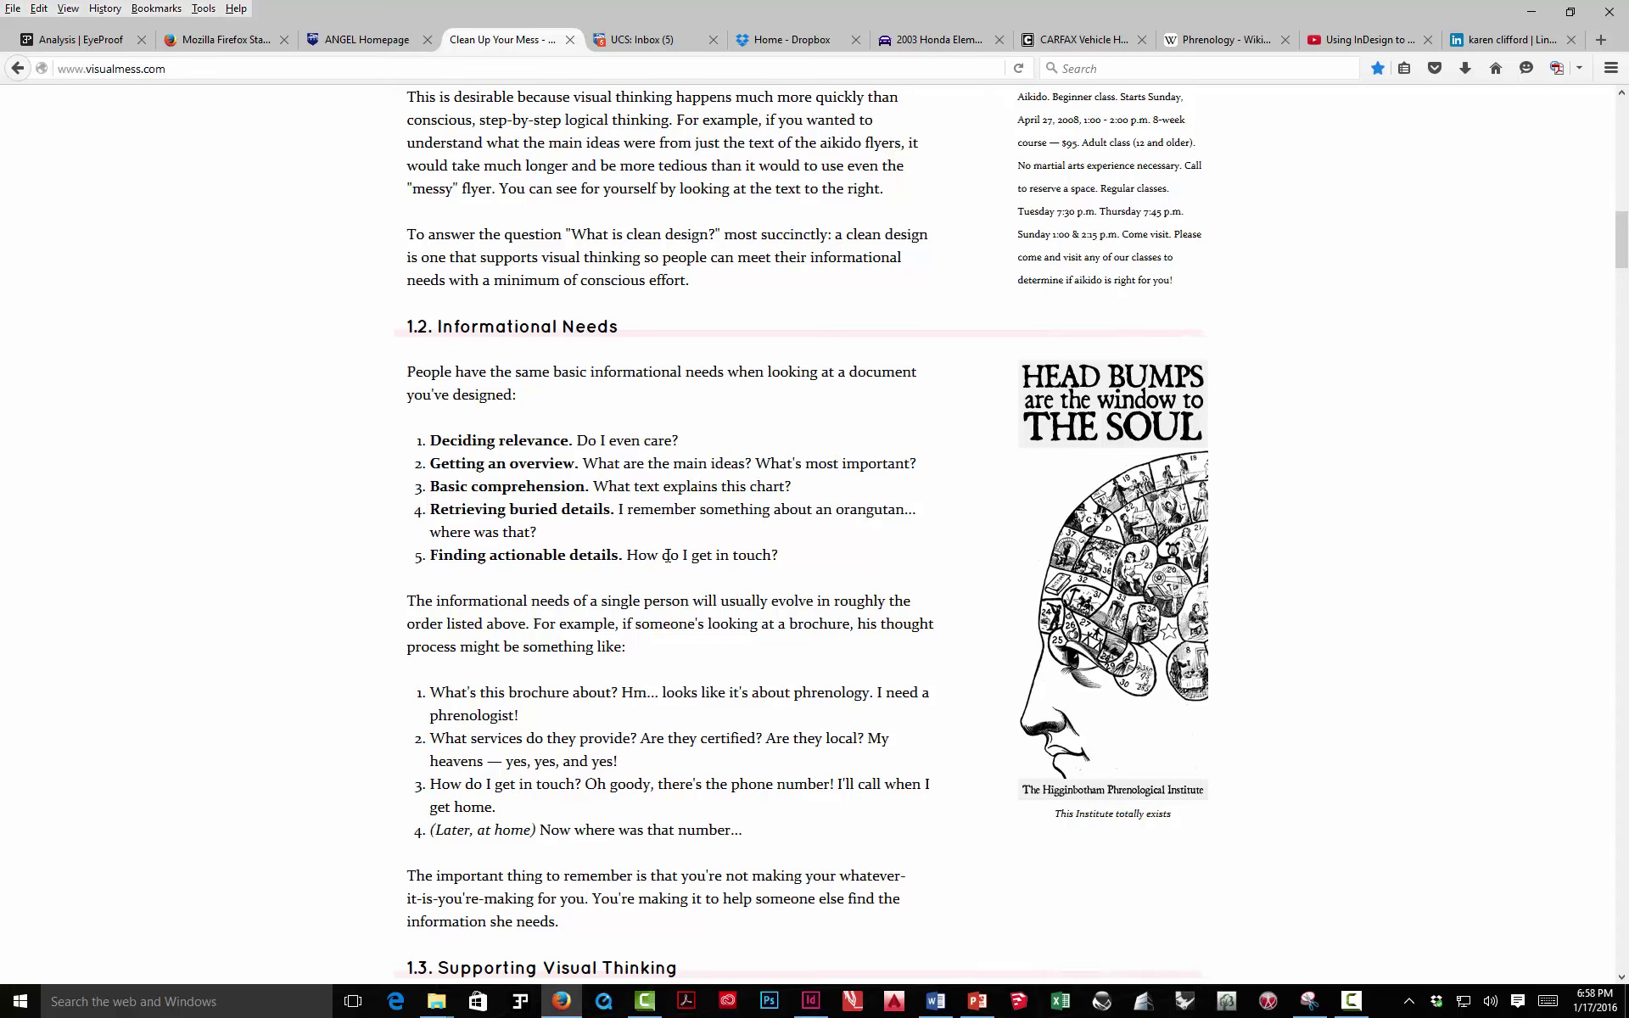
scroll(668, 555, "down", 6)
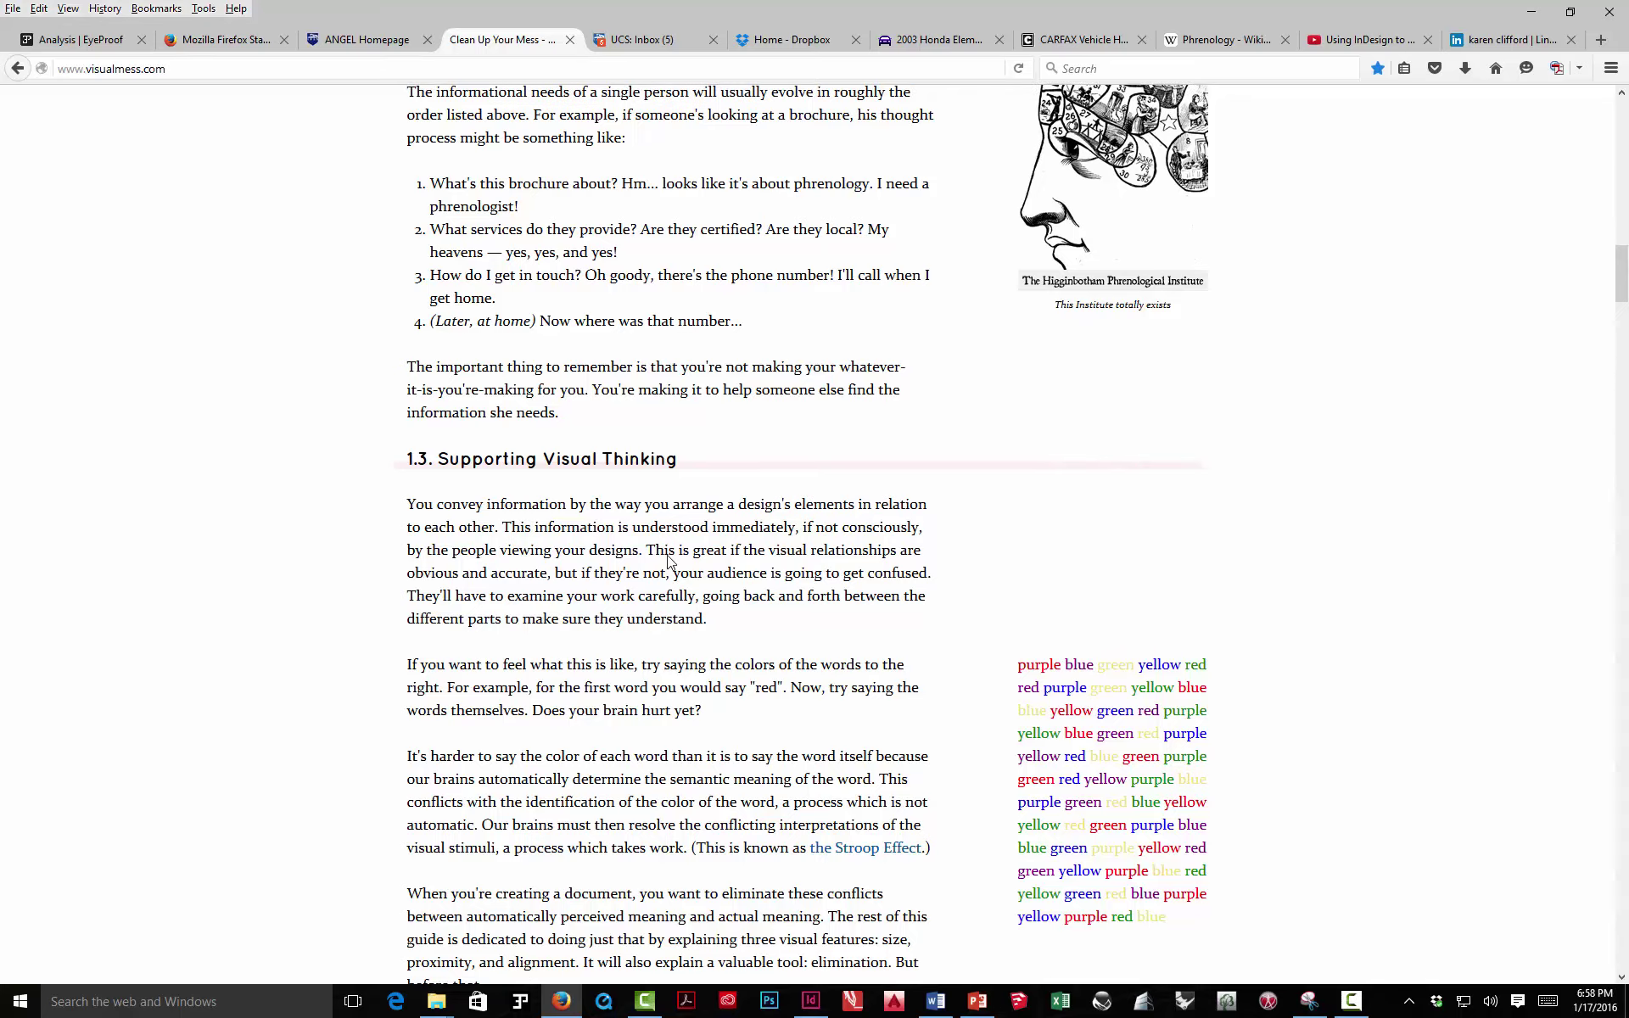
scroll(670, 559, "up", 7)
scroll(668, 560, "up", 1)
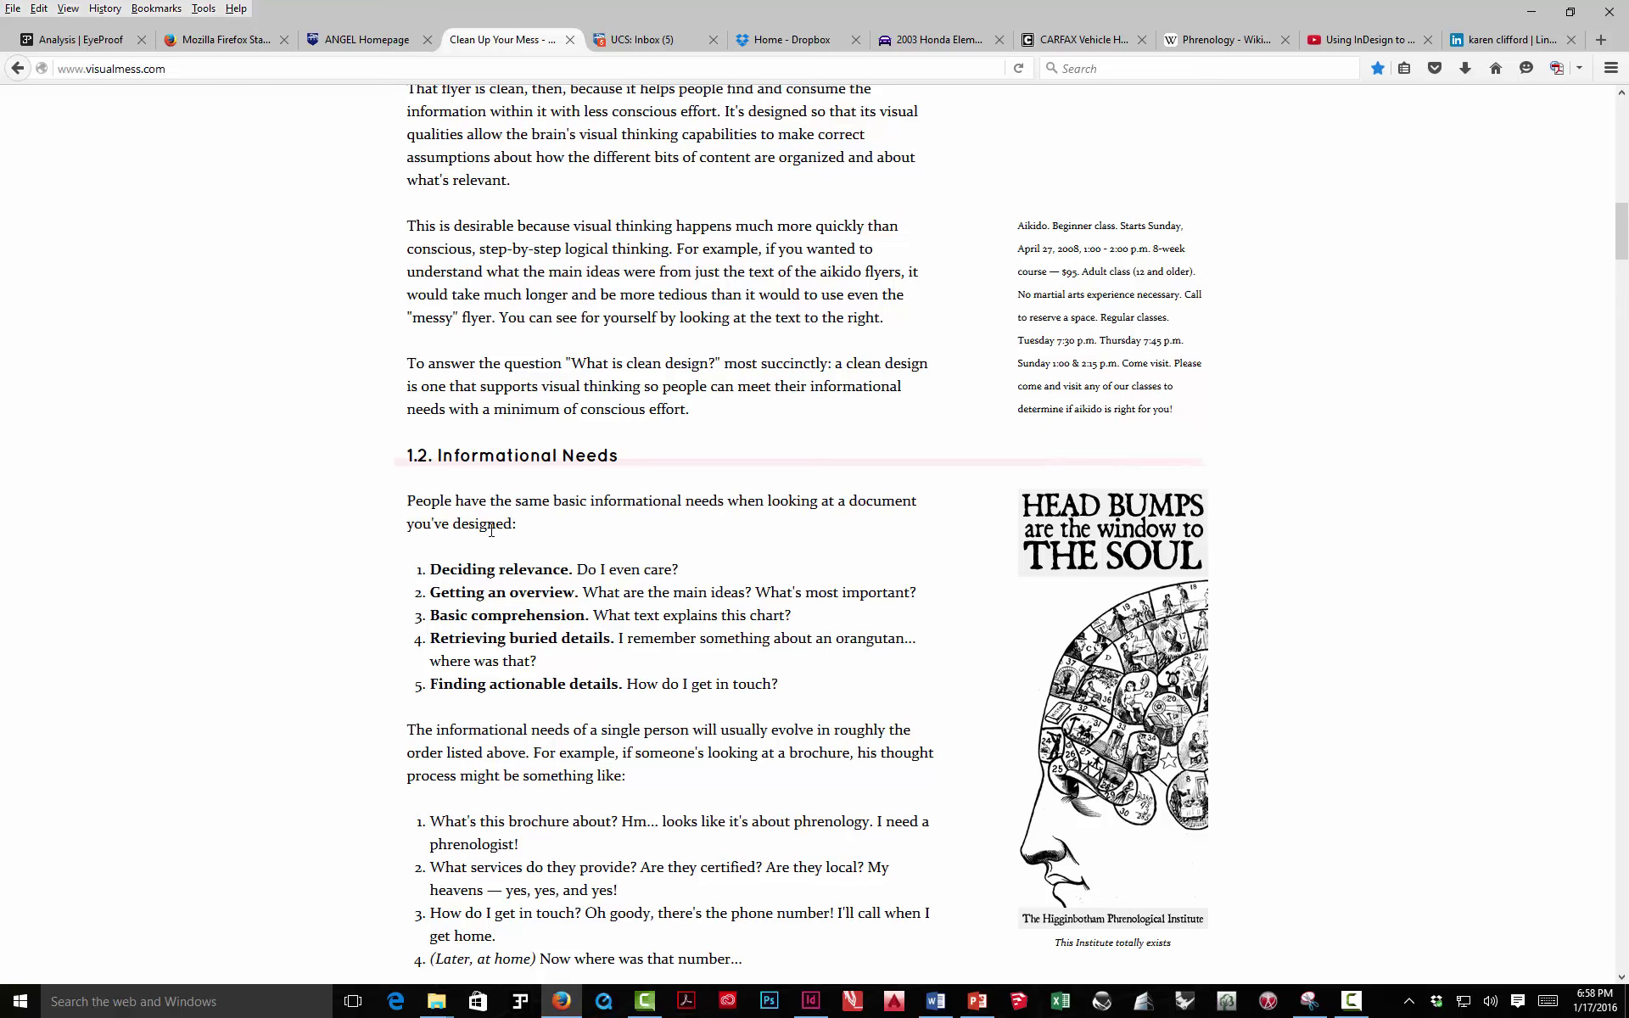
Read through sections 1.3 and 1.4 on visual thinking and contrast, continuing into section 2 on size
scroll(703, 715, "down", 8)
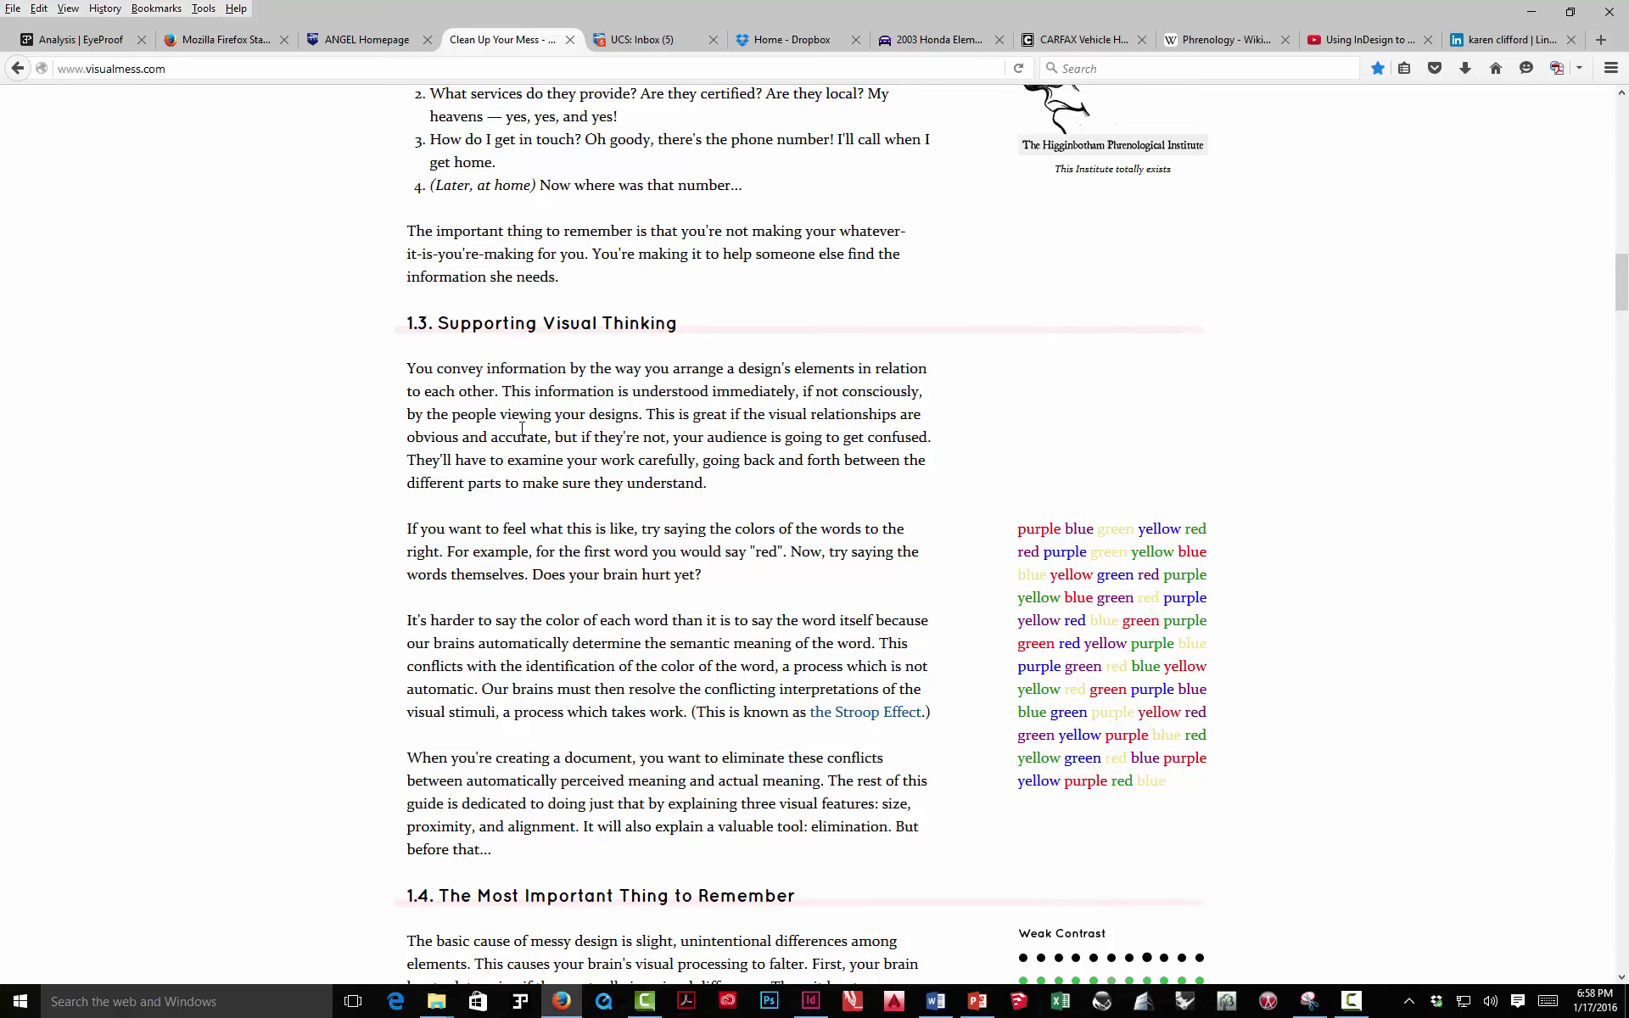
scroll(703, 570, "up", 3)
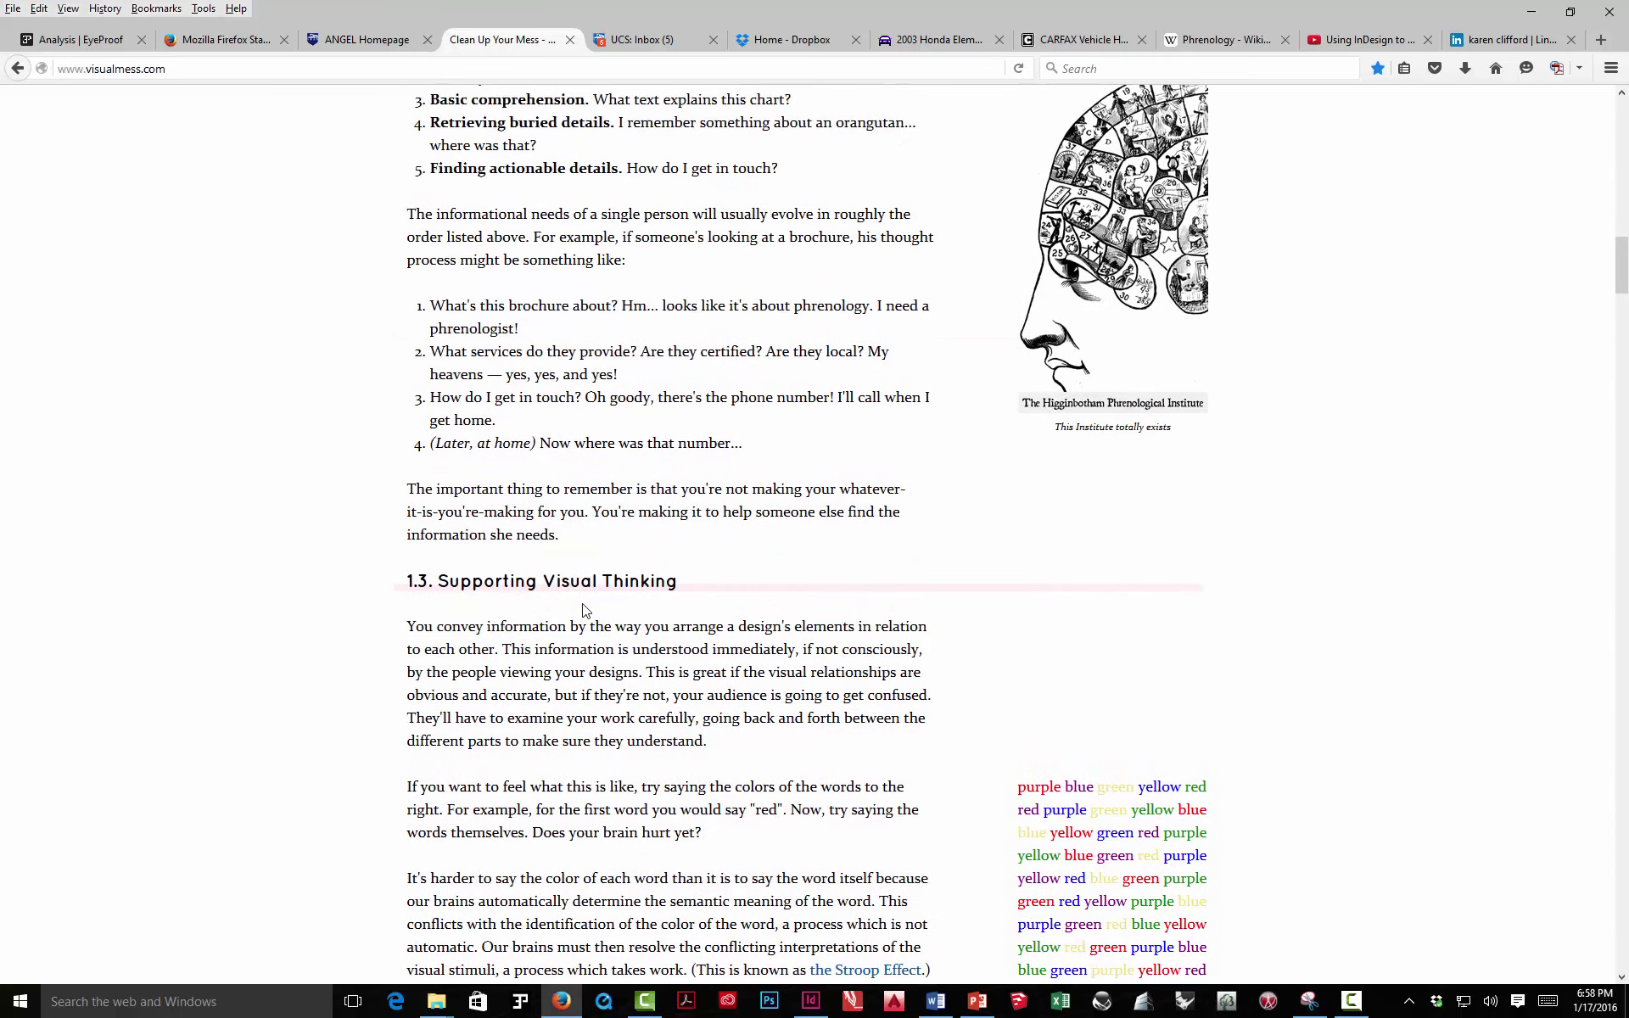
scroll(583, 609, "down", 4)
scroll(584, 609, "down", 7)
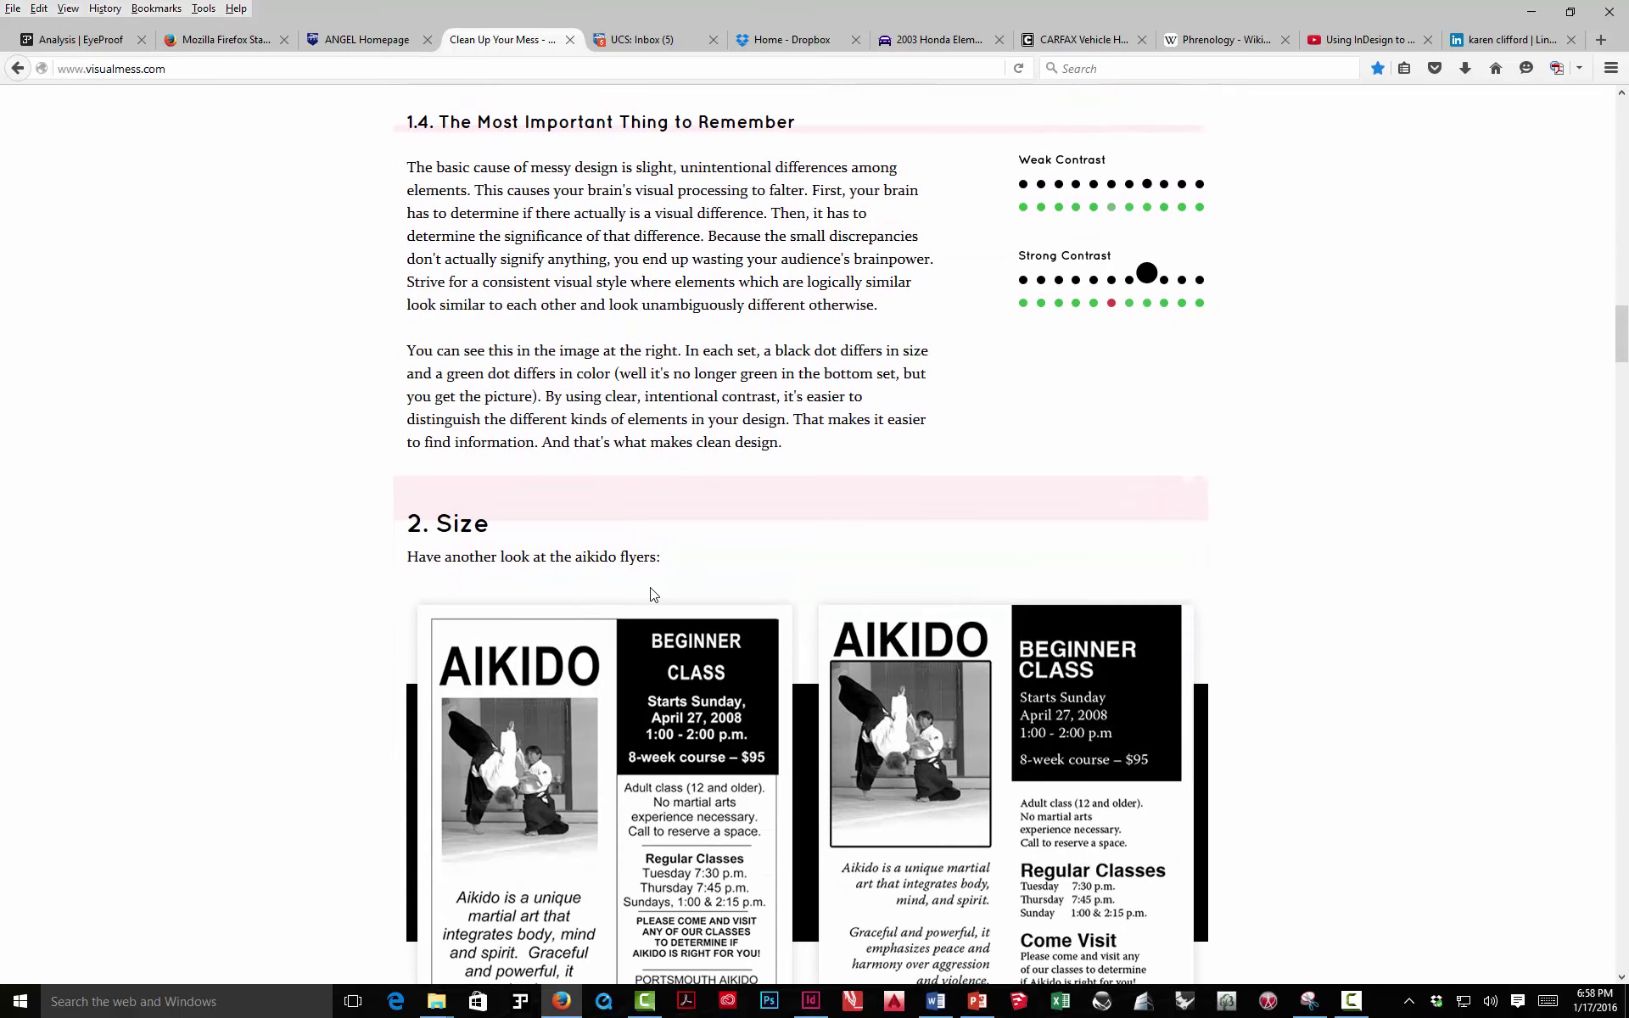
scroll(651, 593, "down", 4)
Return to the Snipping Tool capture and mark the second Analysis column's left edge, its callout end, and an alternative leader to the red-shaded area
left_click(816, 1006)
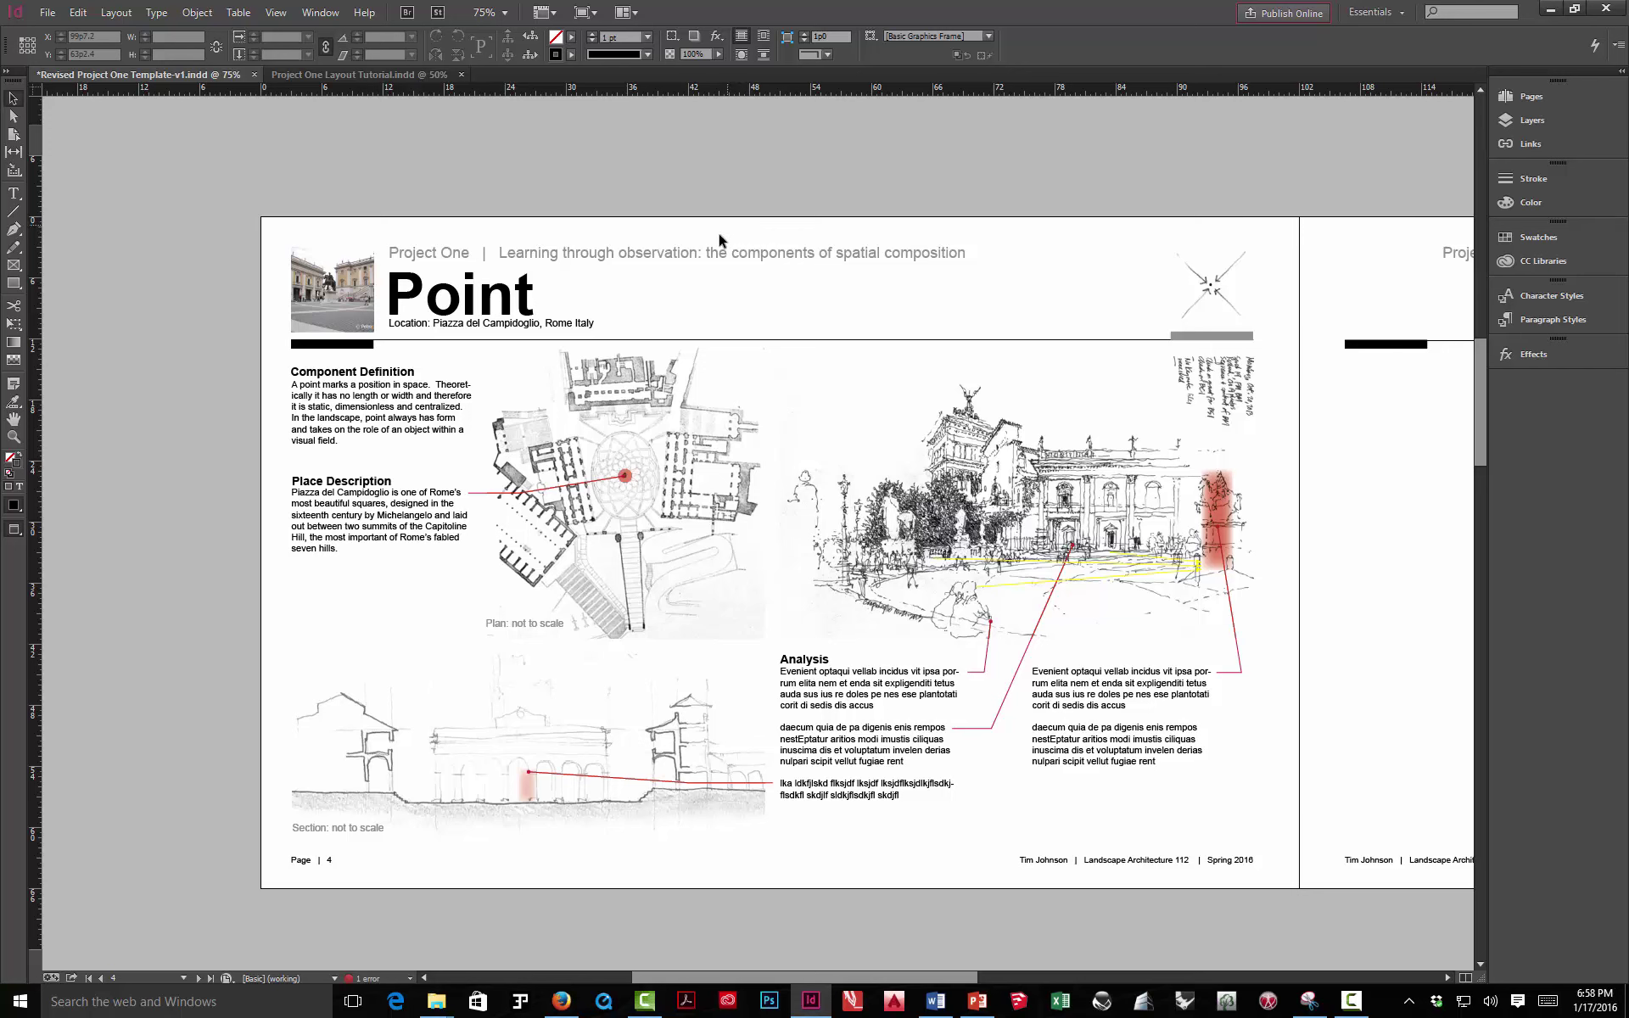
left_click(1309, 1001)
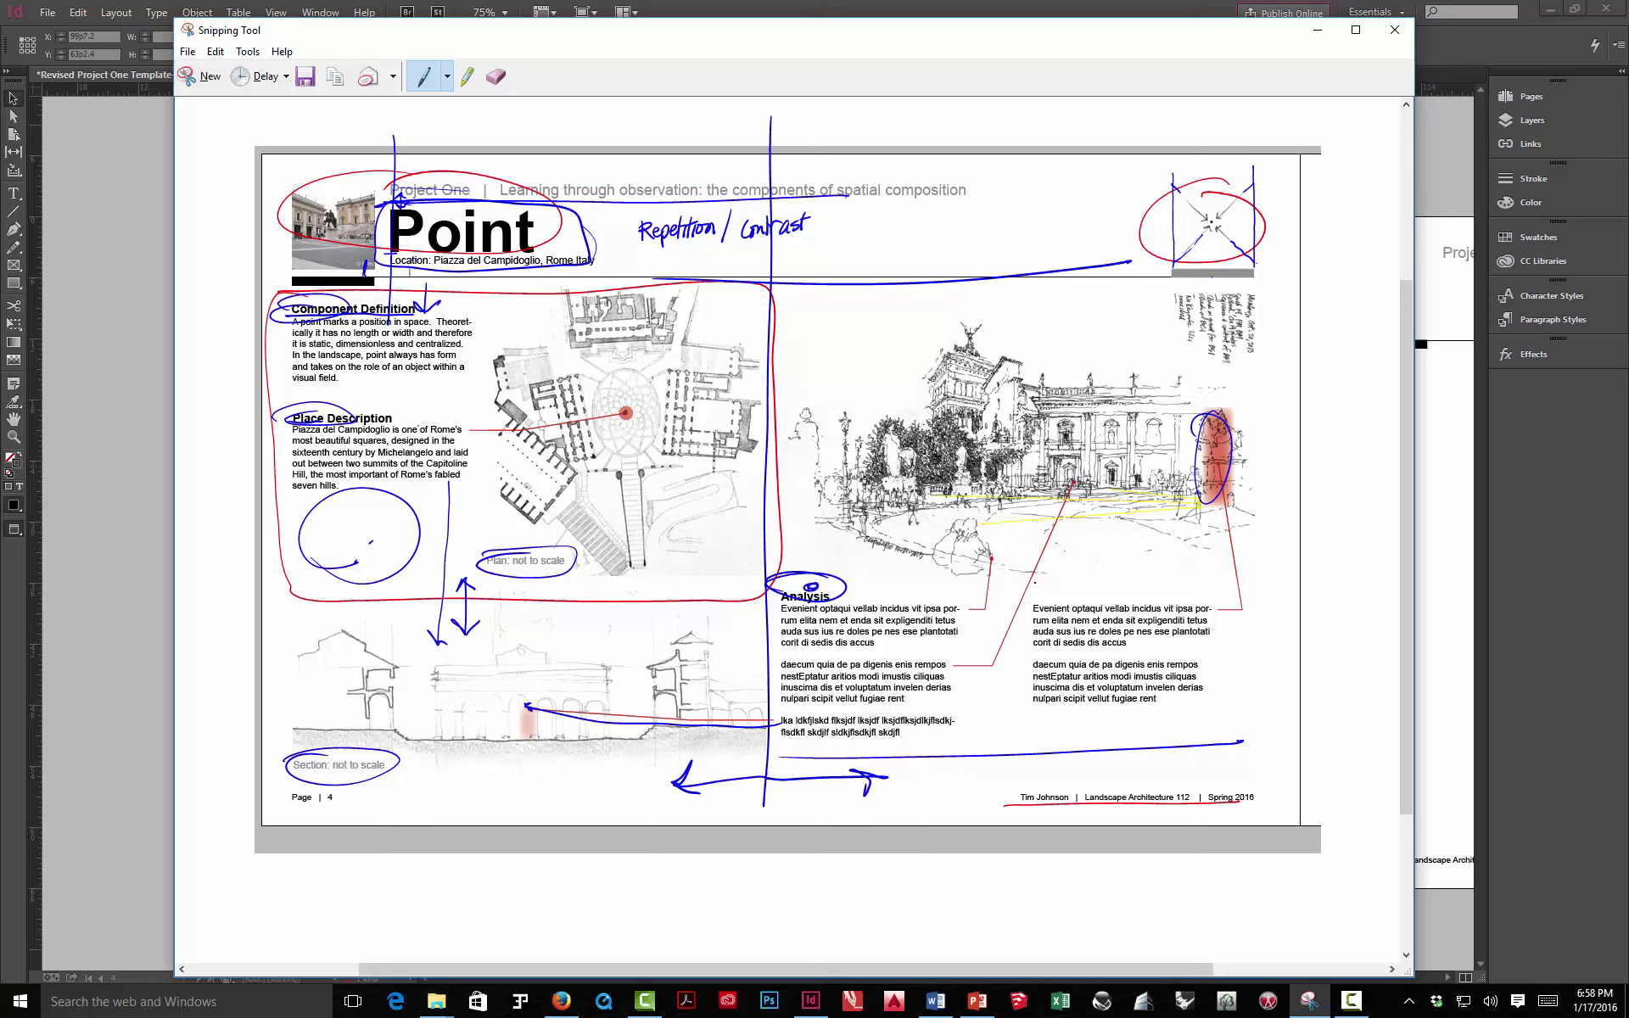
mouse_move(1032, 595)
left_mouse_down()
mouse_move(1030, 711)
mouse_move(1030, 589)
left_mouse_up()
mouse_move(1204, 607)
left_mouse_down()
mouse_move(1254, 594)
mouse_move(1224, 633)
mouse_move(1234, 614)
mouse_move(1214, 609)
mouse_move(1252, 609)
mouse_move(1214, 439)
left_mouse_up()
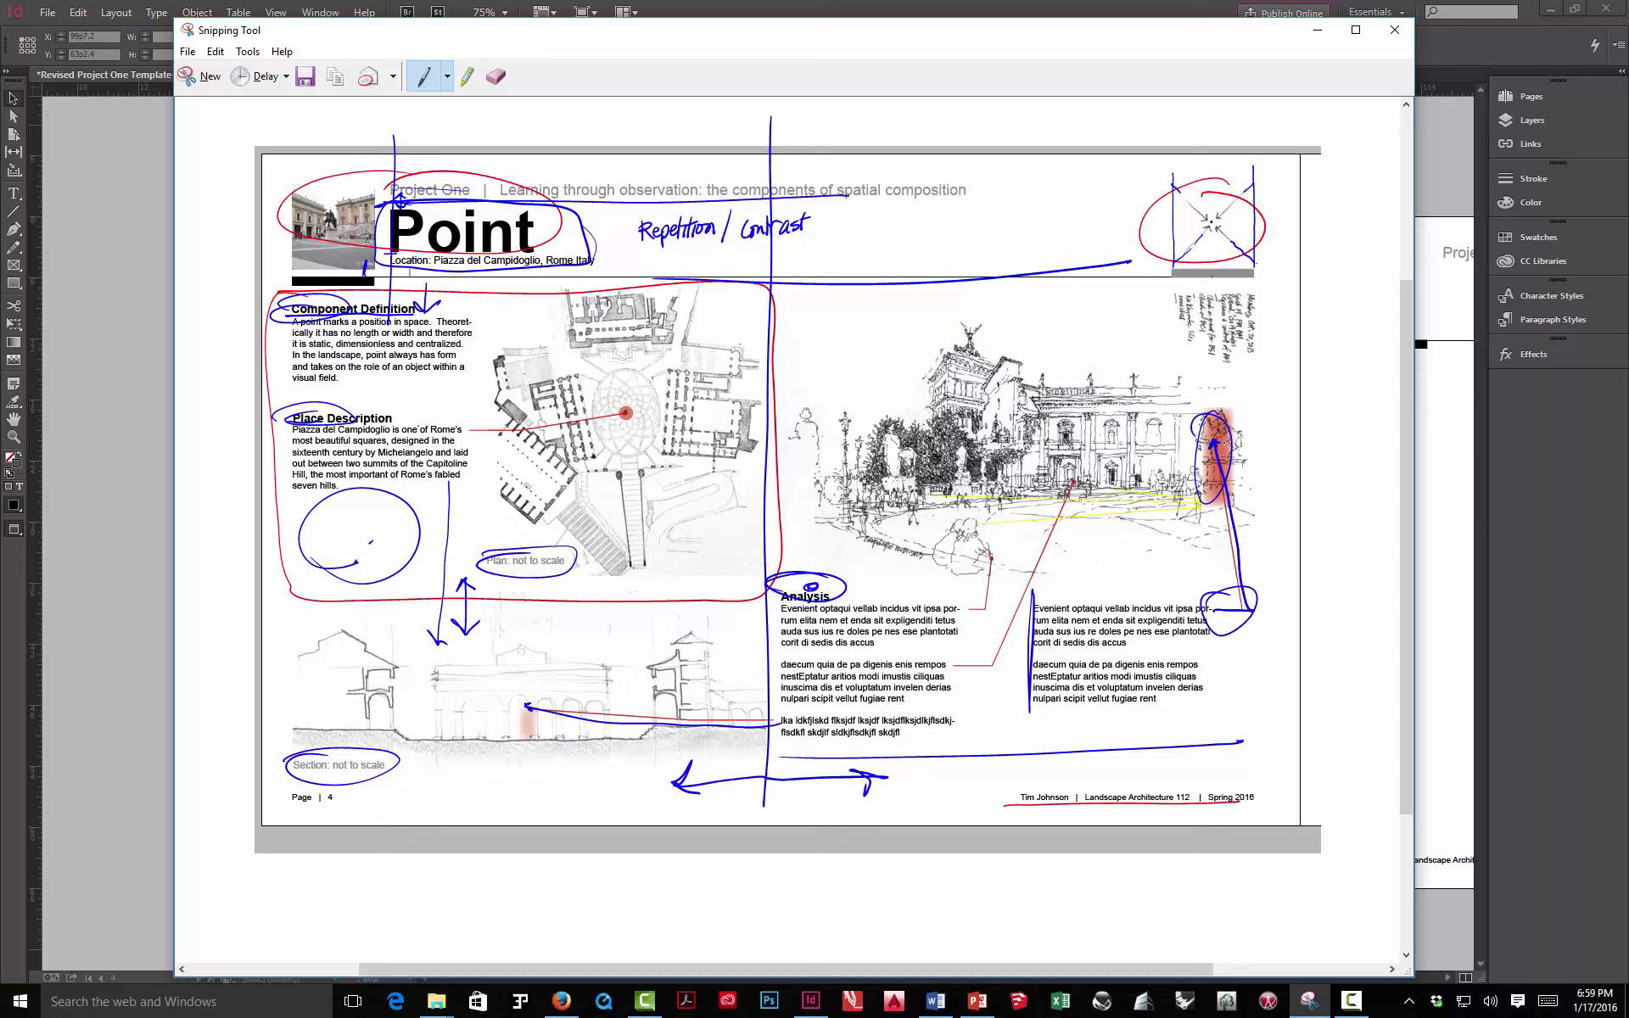
mouse_move(1028, 616)
left_mouse_down()
mouse_move(977, 617)
mouse_move(1214, 440)
left_mouse_up()
left_click_drag(1166, 591, 1067, 591)
left_click_drag(1082, 582, 1083, 599)
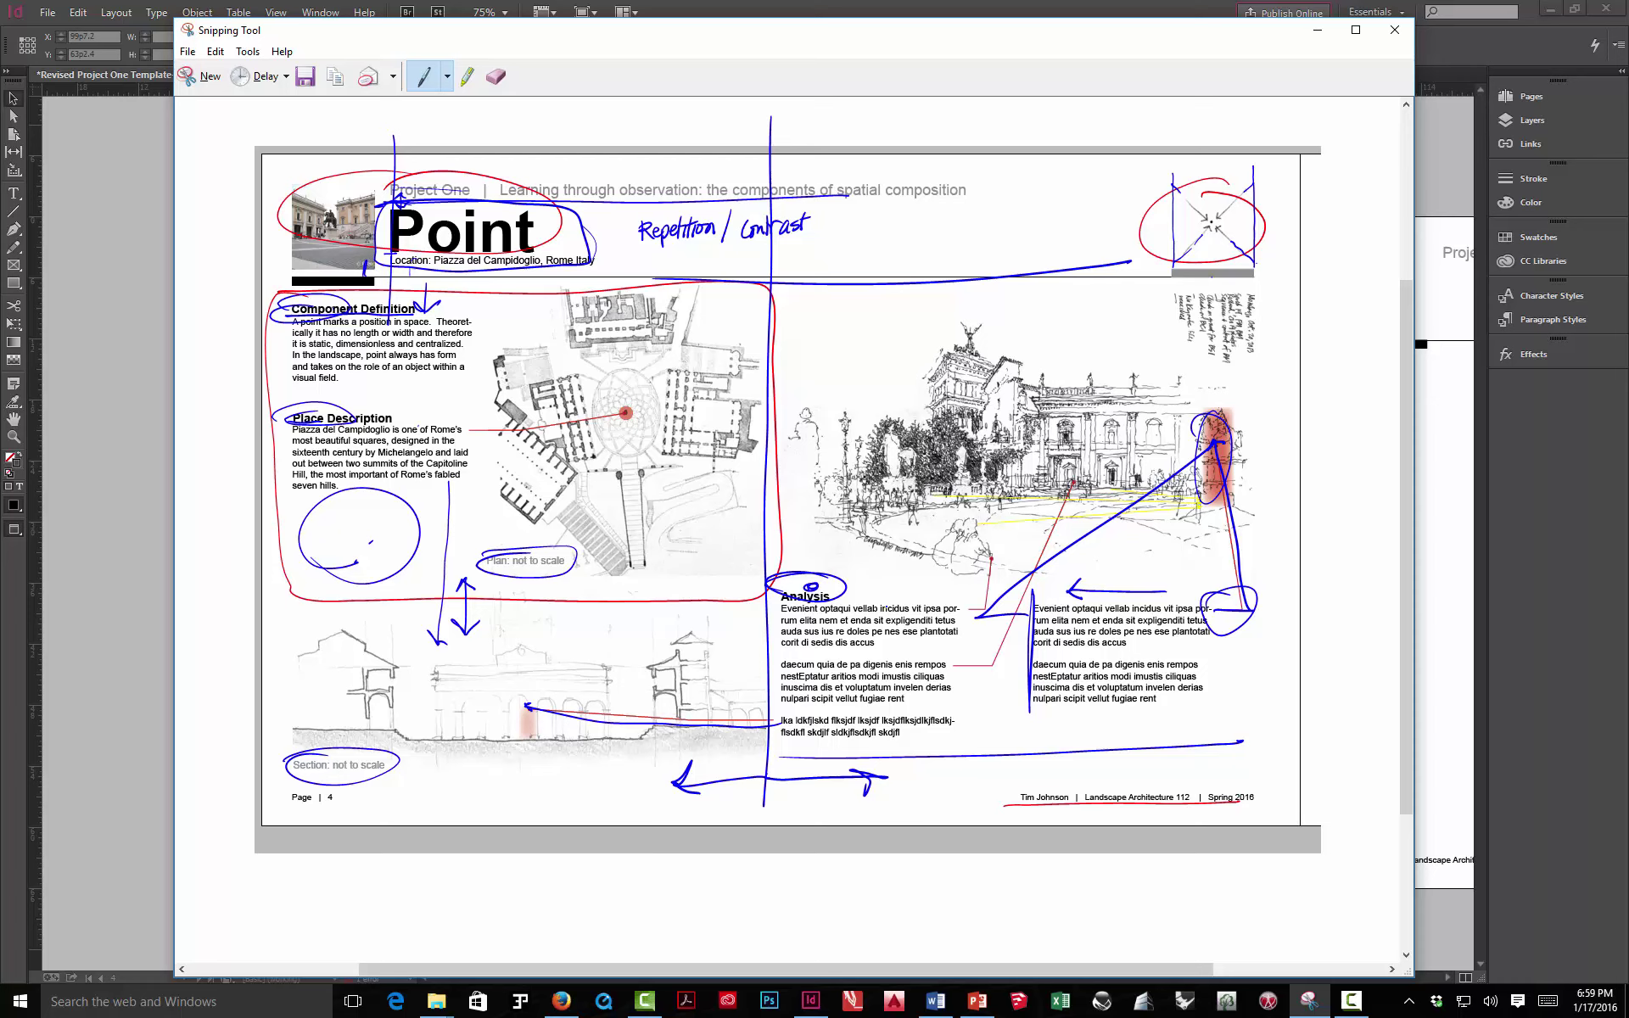
Draw a horizontal line across the tops of both Analysis text columns and close the annotated capture
left_click_drag(786, 609, 1226, 605)
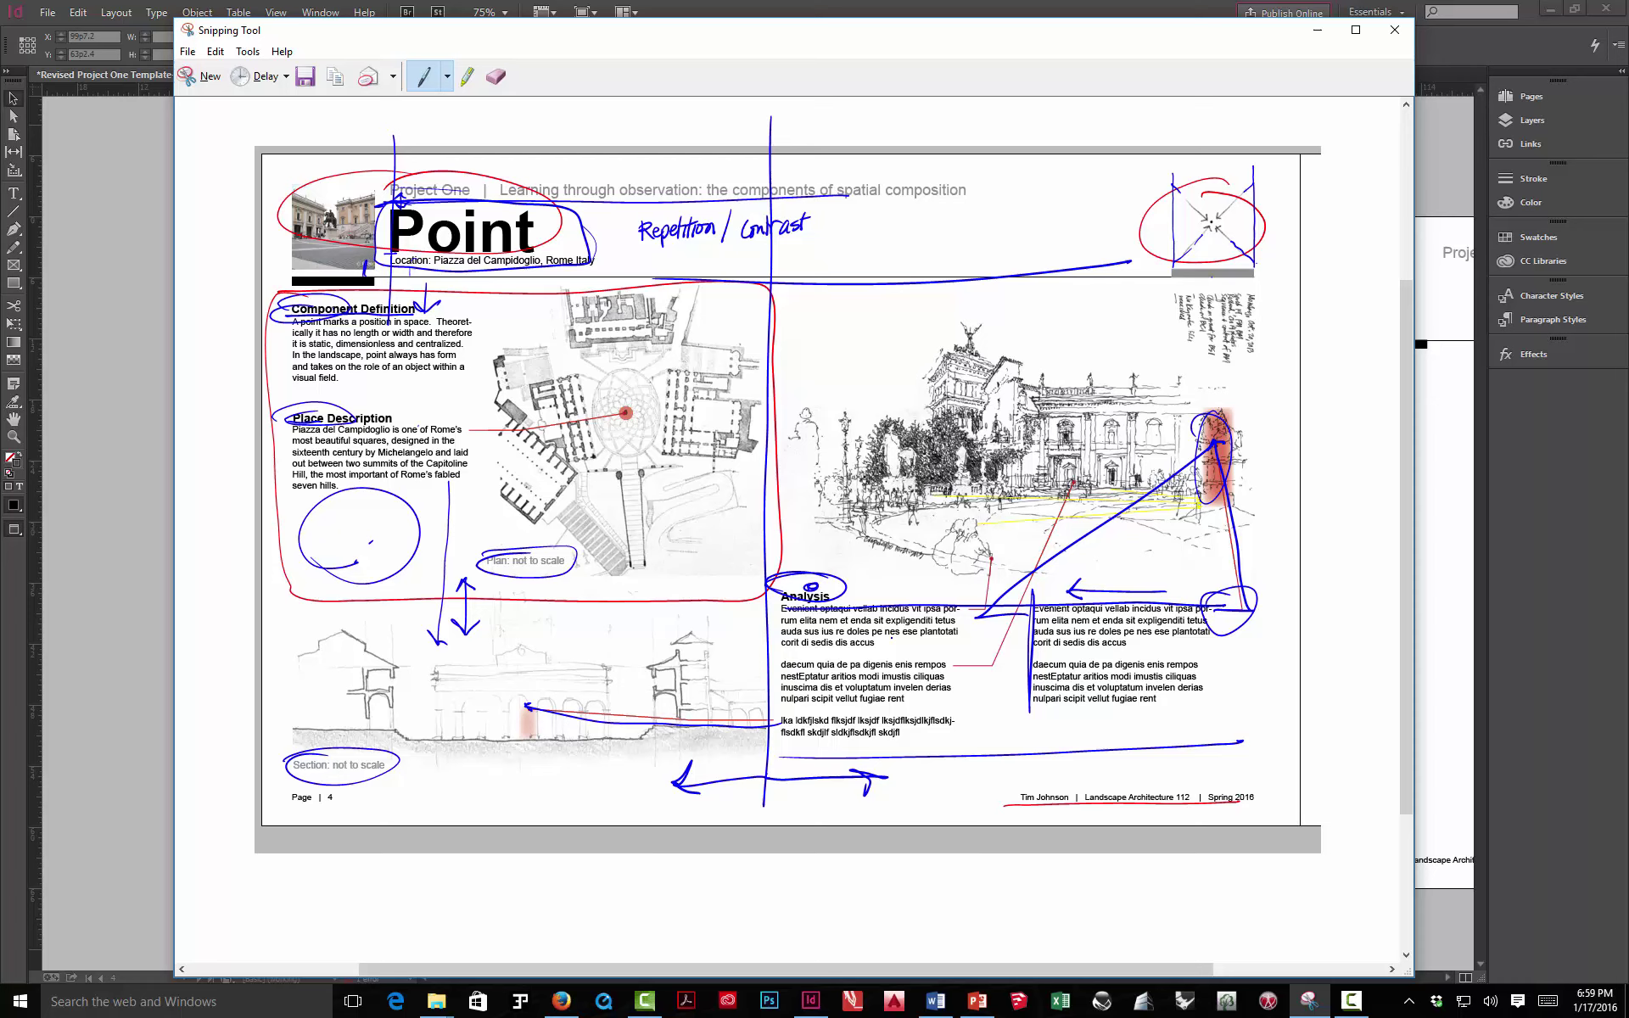
left_click(1395, 29)
left_click(883, 519)
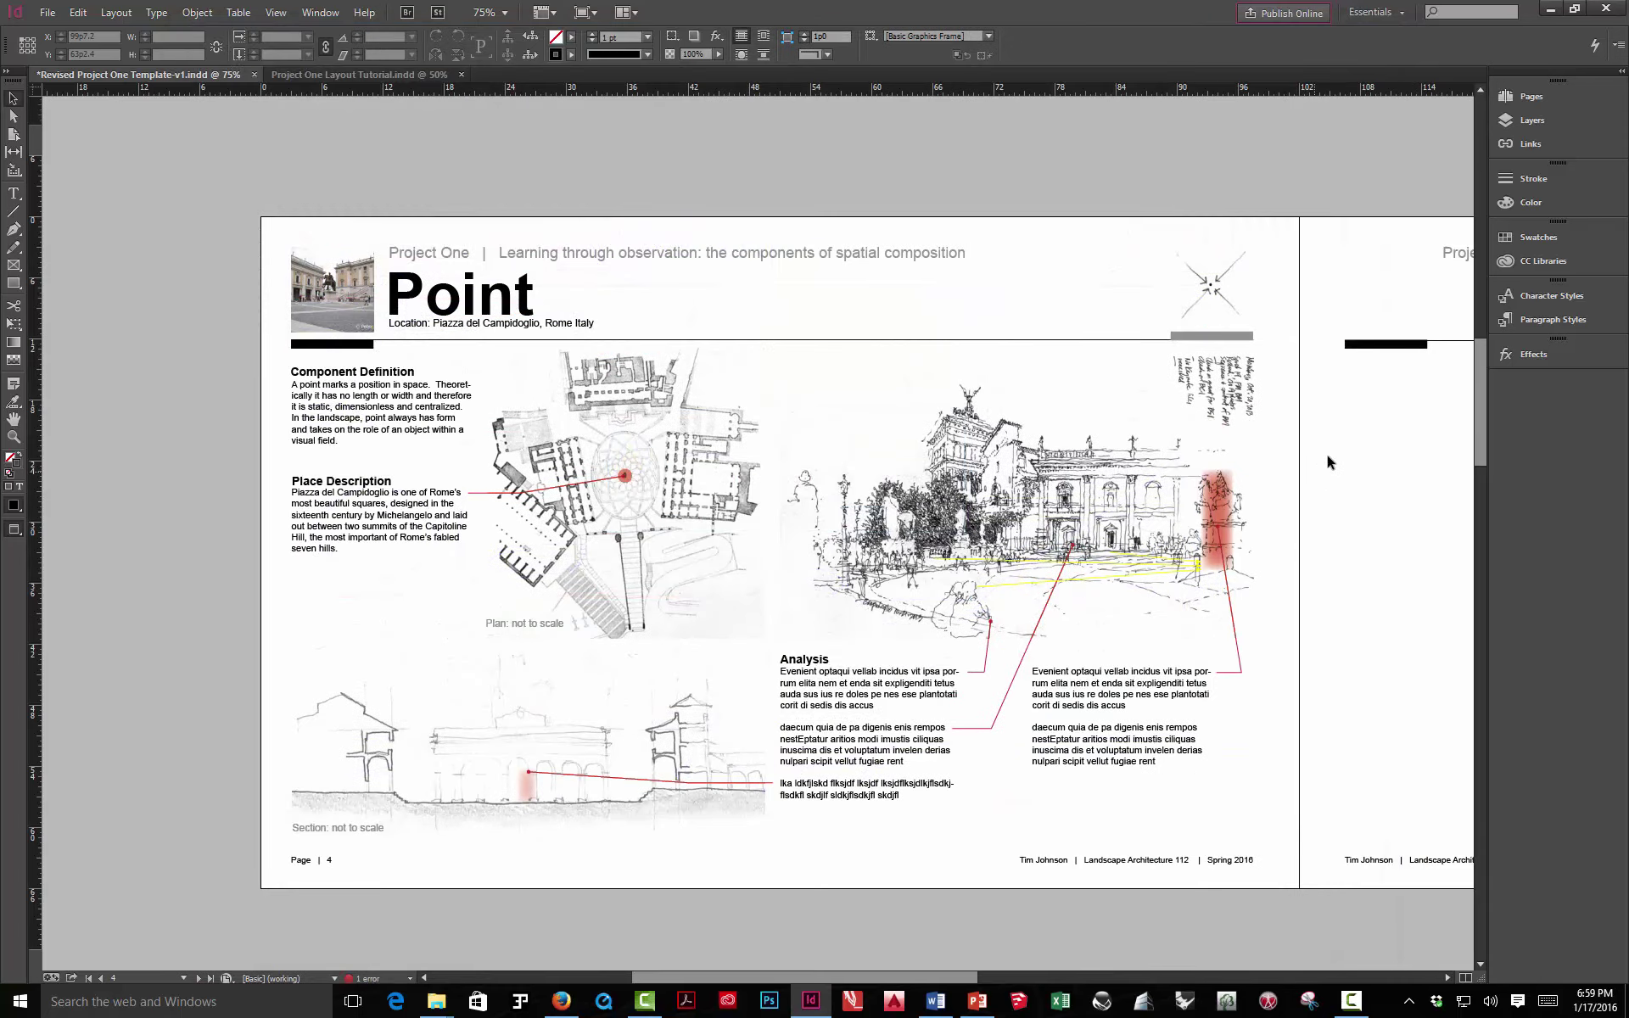
Review the layer lists of the Revised Project One Template-v1 and Project One Layout Tutorial documents in InDesign
left_click(1531, 121)
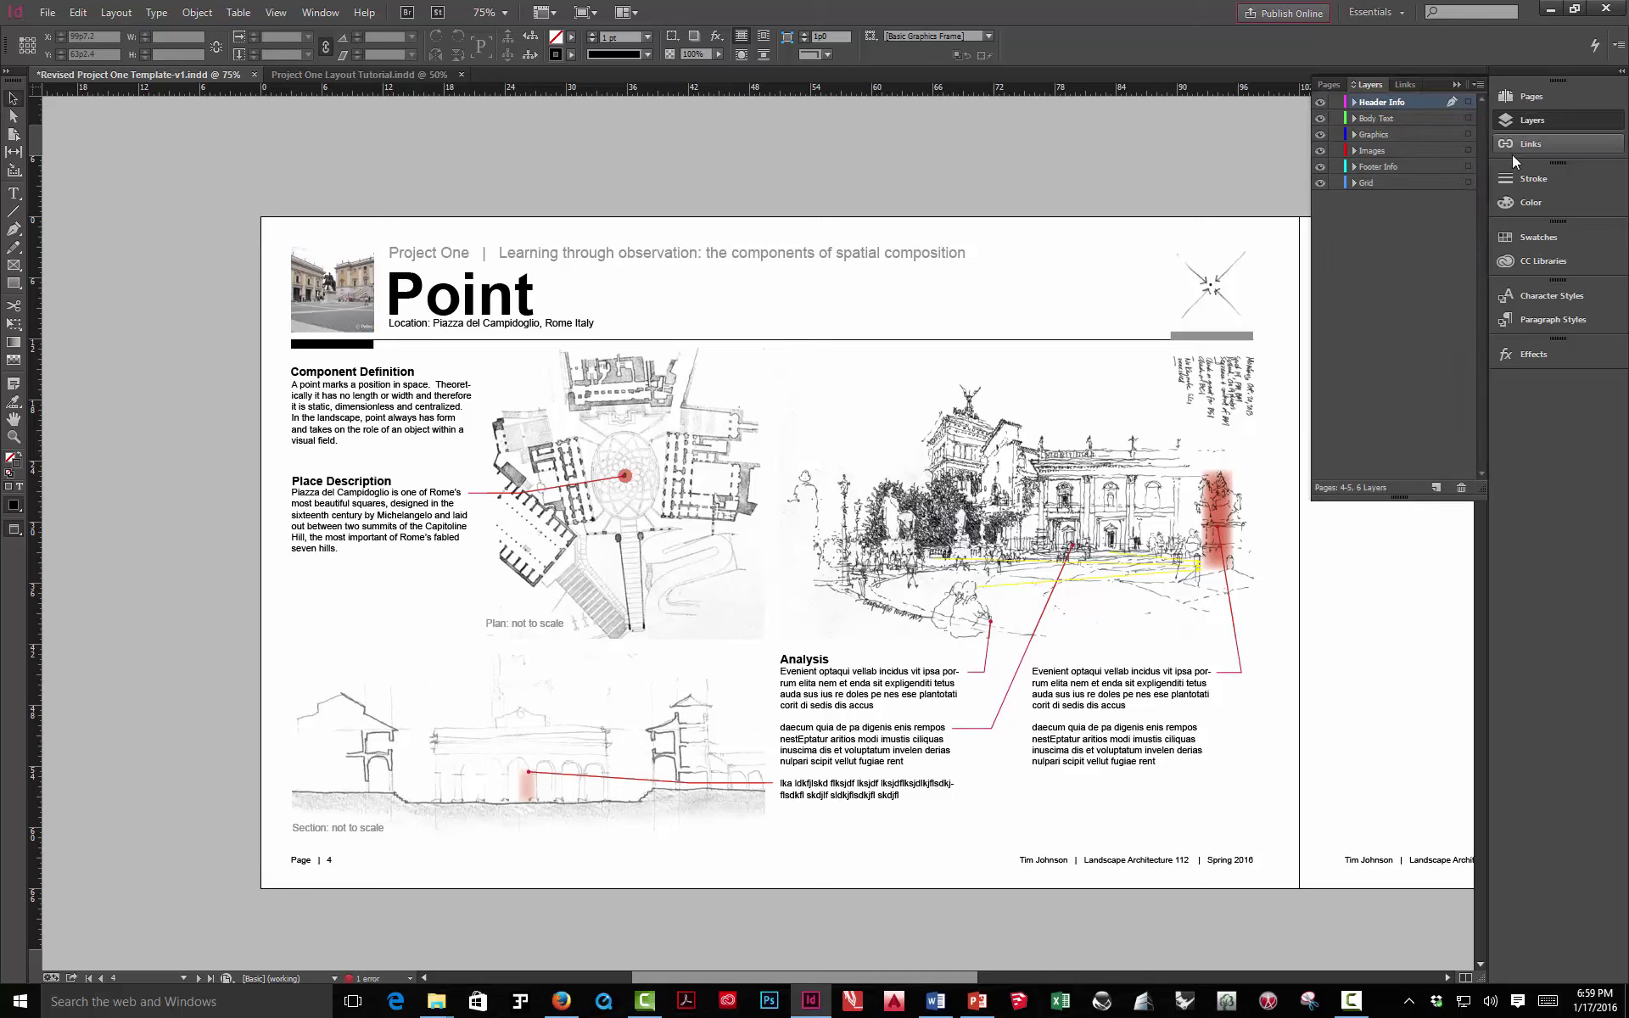
left_click(393, 76)
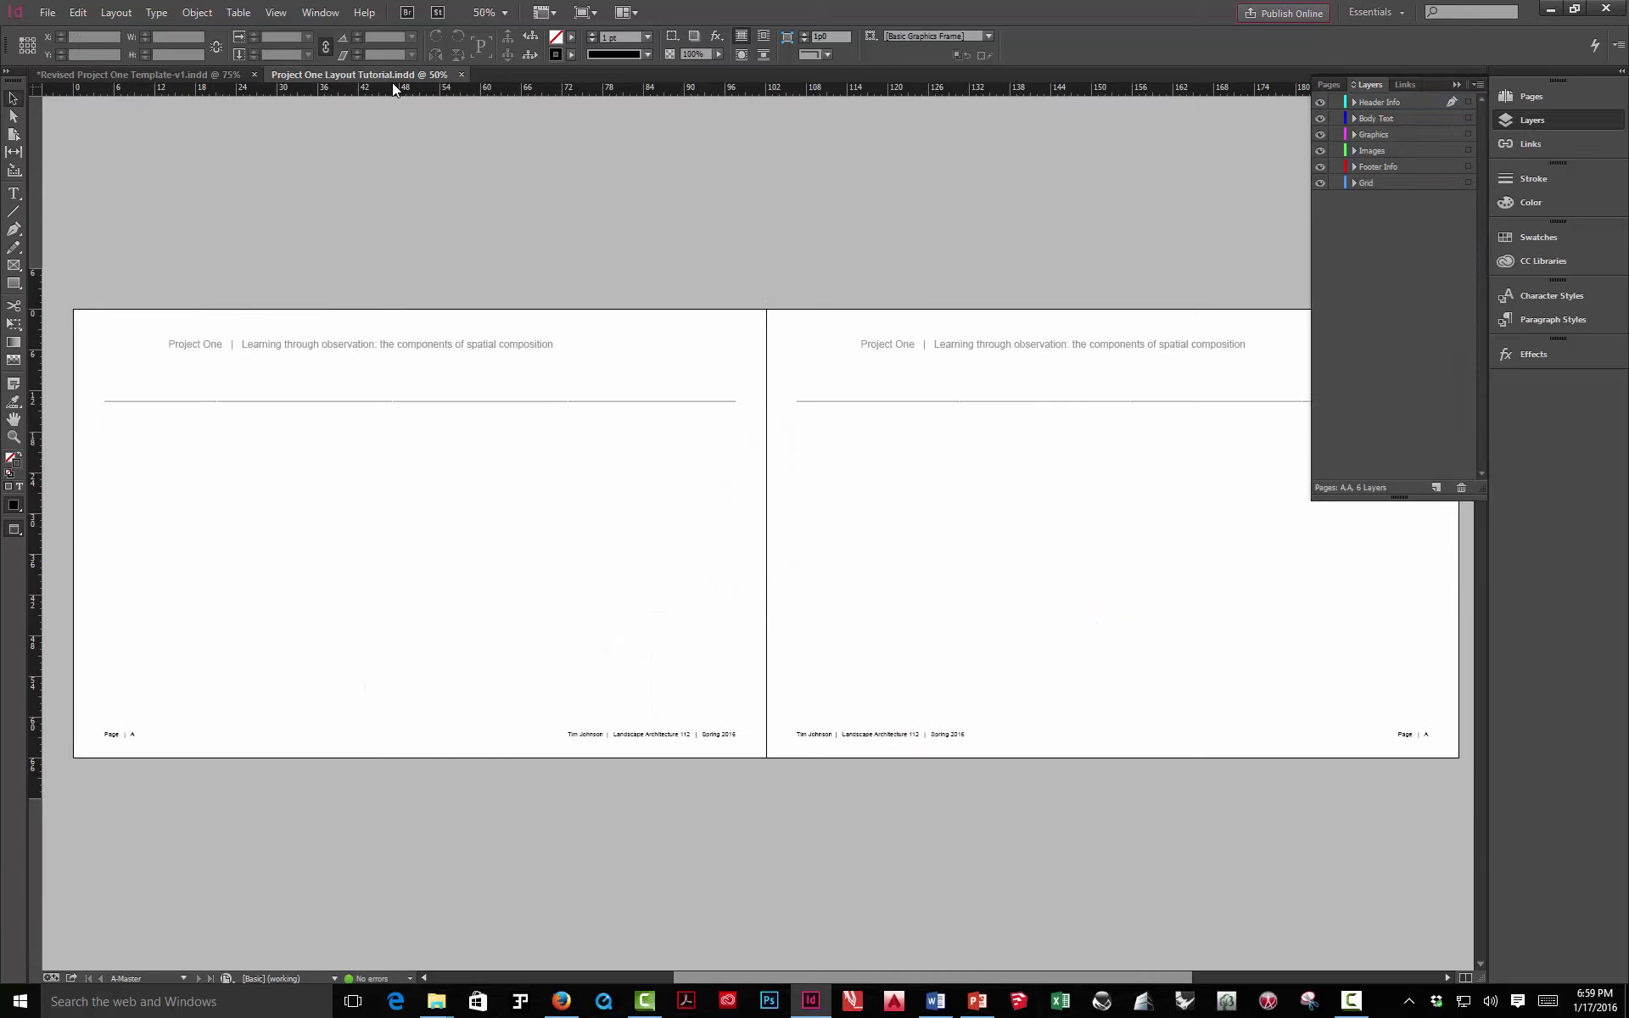
left_click(208, 76)
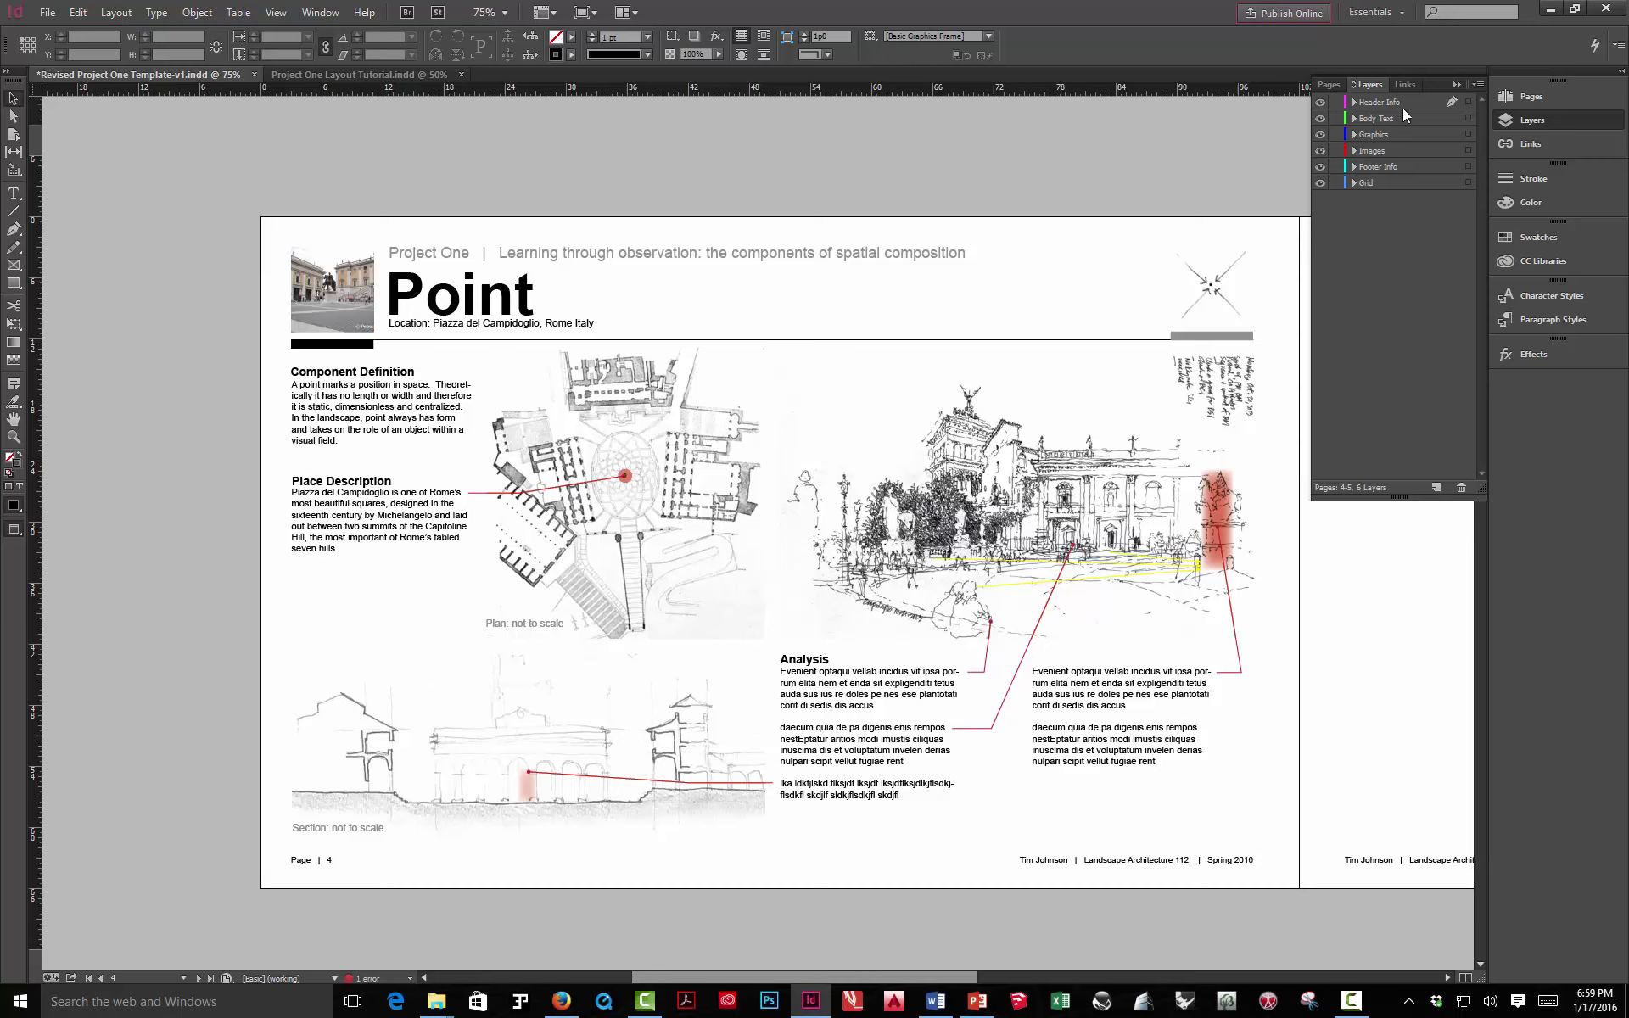
Go to blank page 8 of the Revised Project One Template-v1 document
left_click(1536, 98)
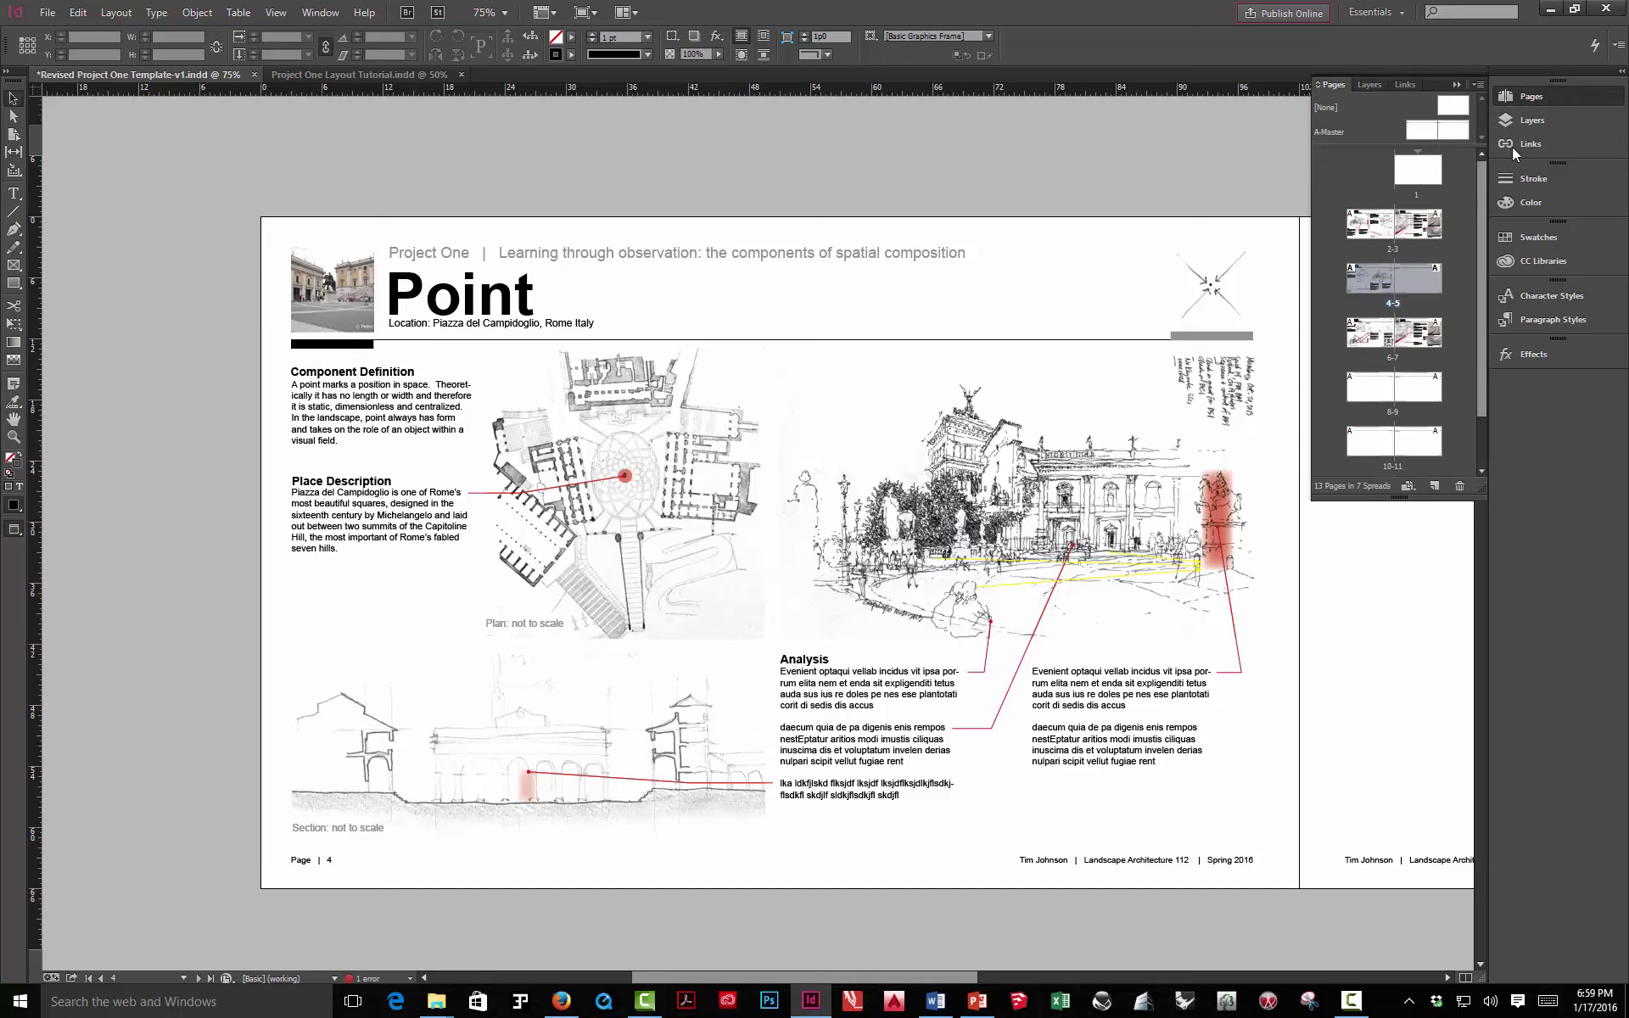
double_click(1371, 397)
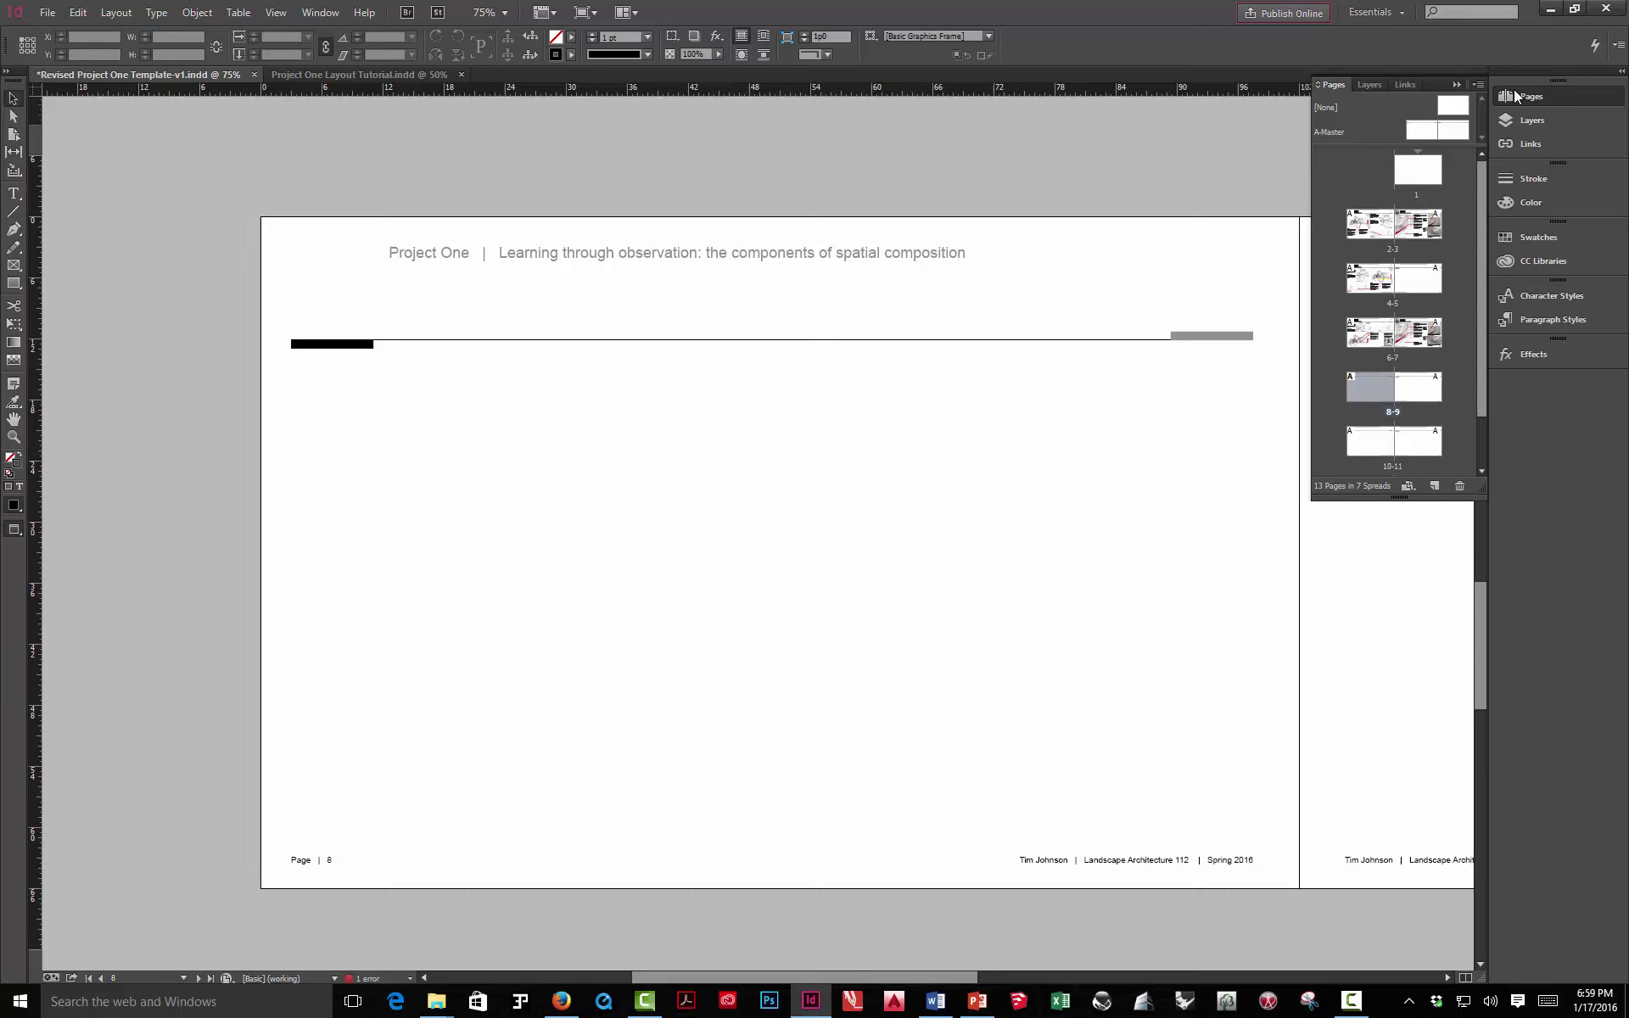
left_click(1457, 85)
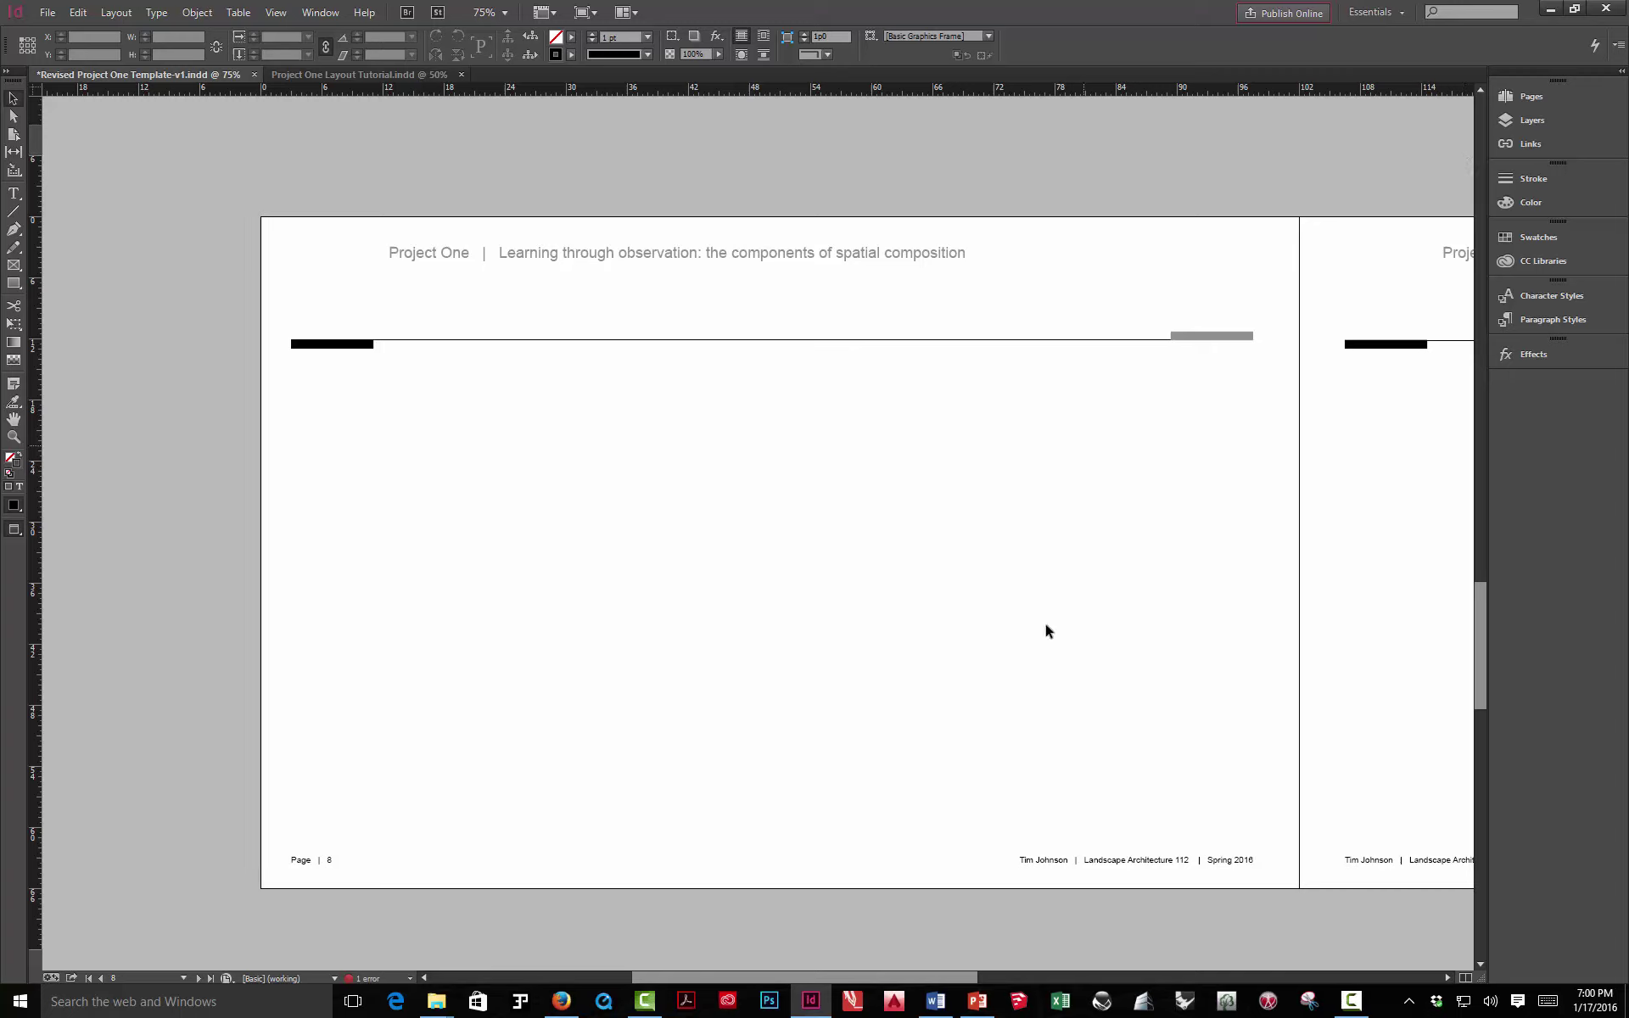
Switch to Word, review the prepared Point text from Component Definition to the image labels, and put the document away
left_click(935, 1001)
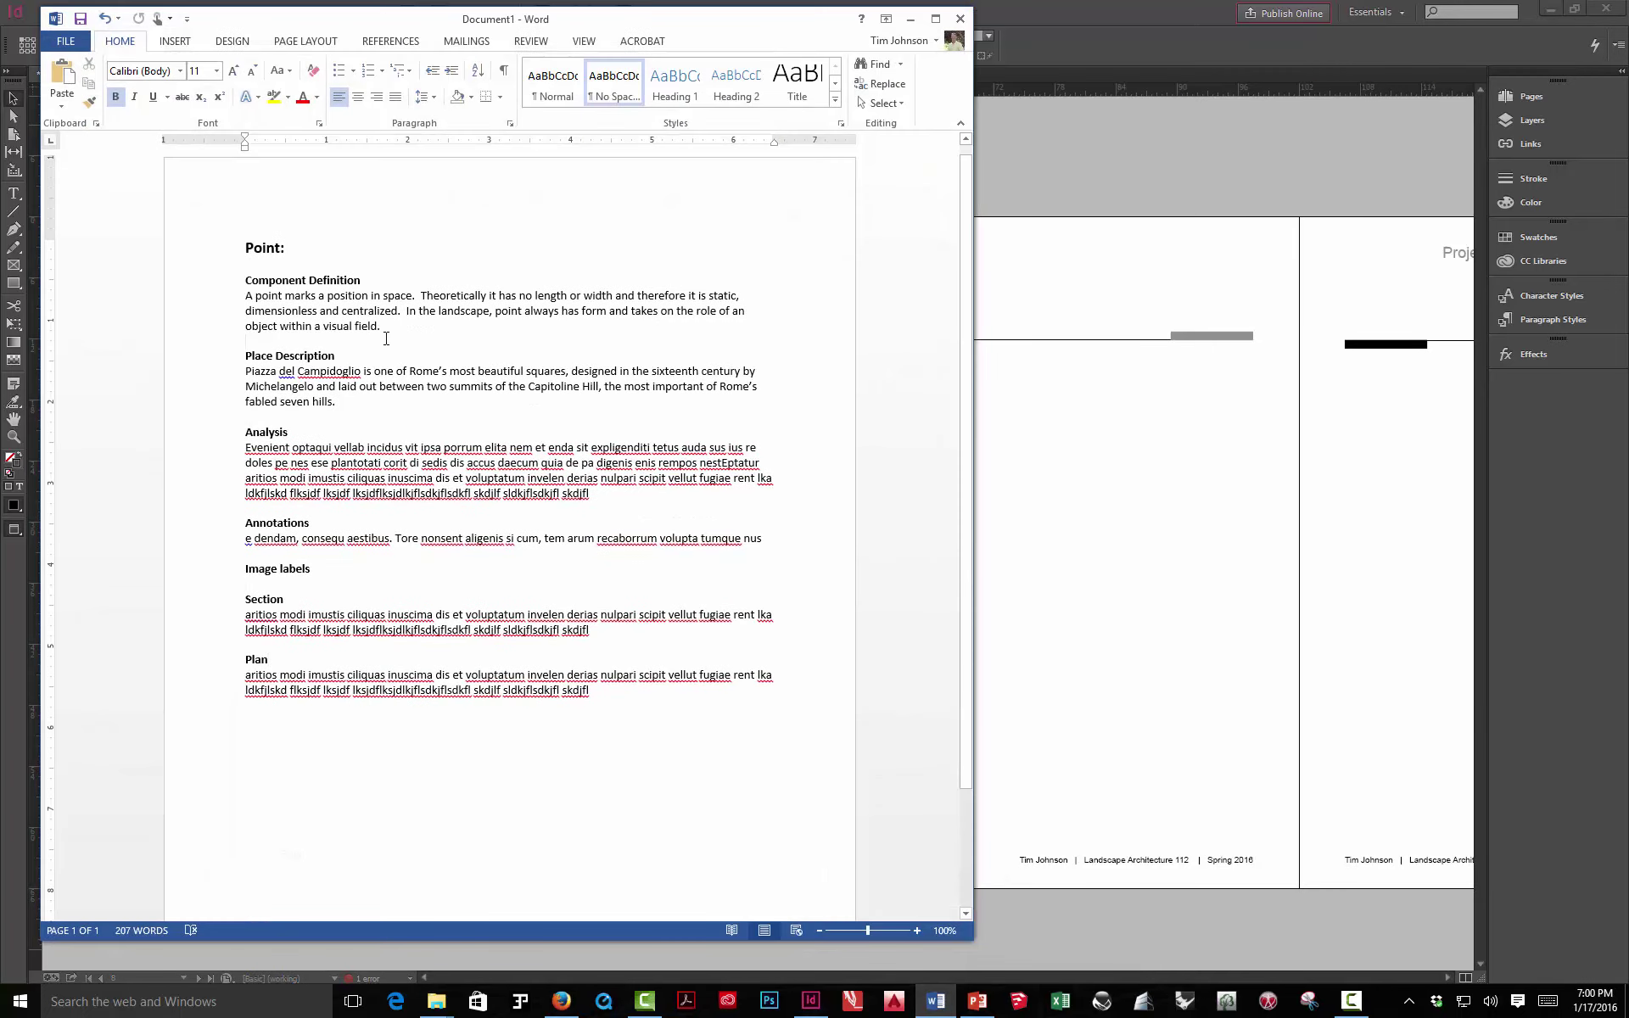
left_click(386, 339)
left_click(907, 22)
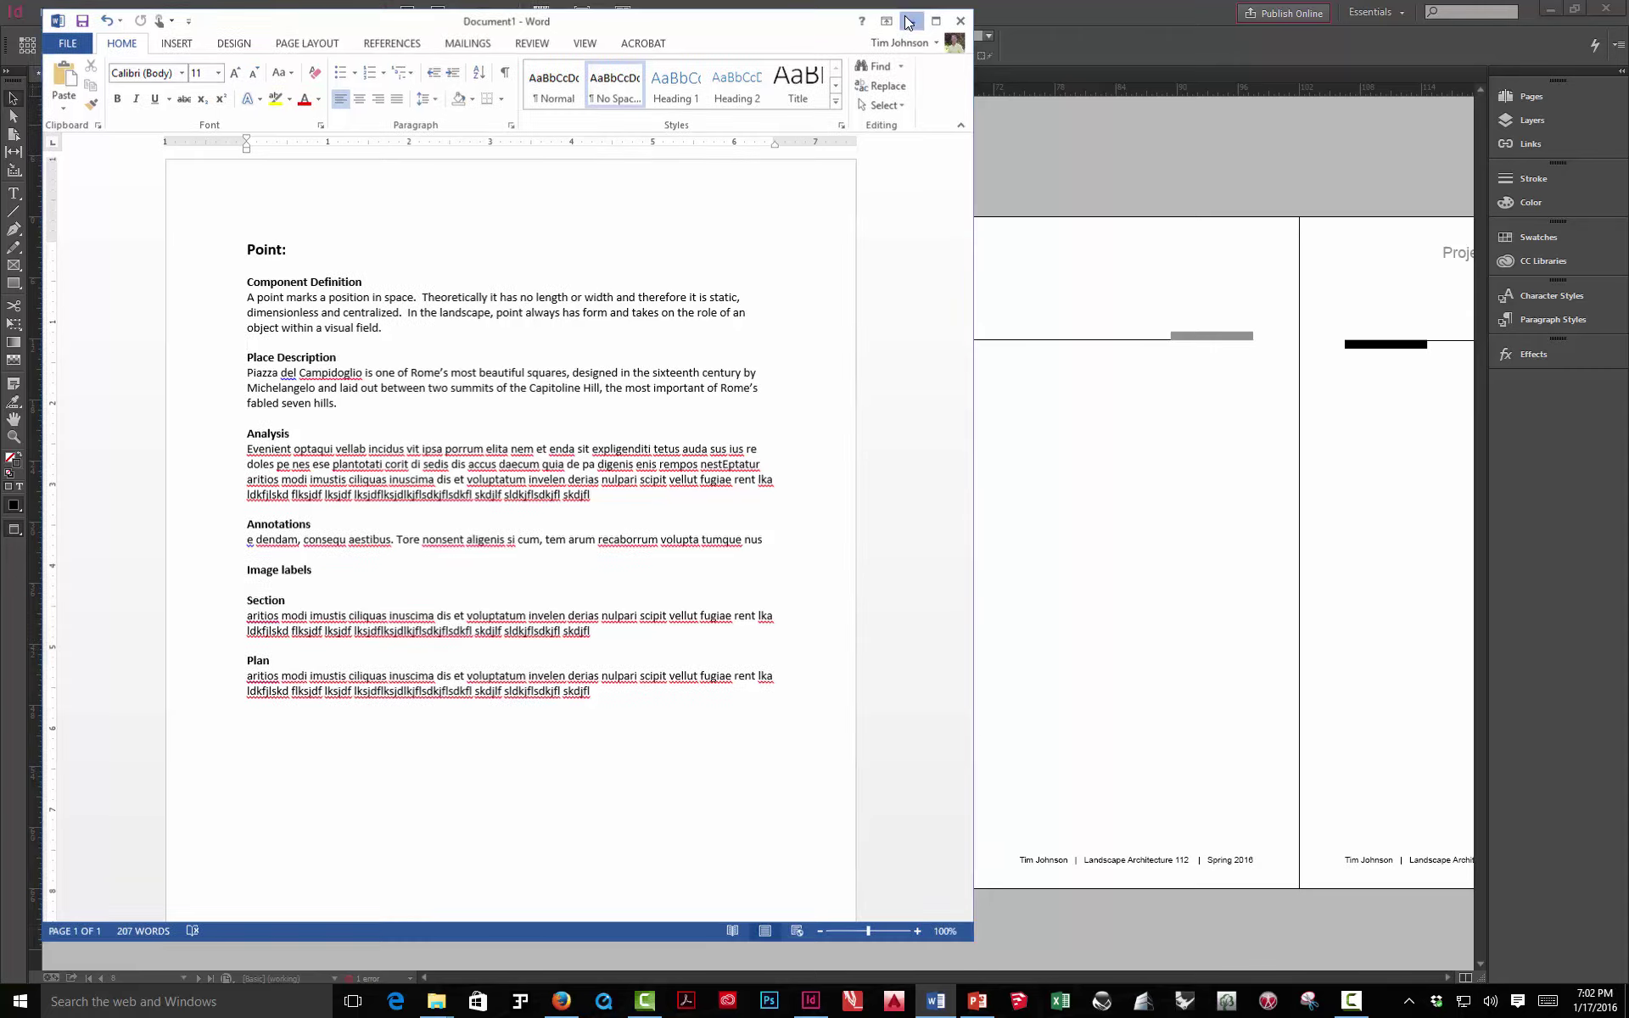
Switch to File Explorer and look through Files for Class, its Images folder and the Line image folder
mouse_move(439, 996)
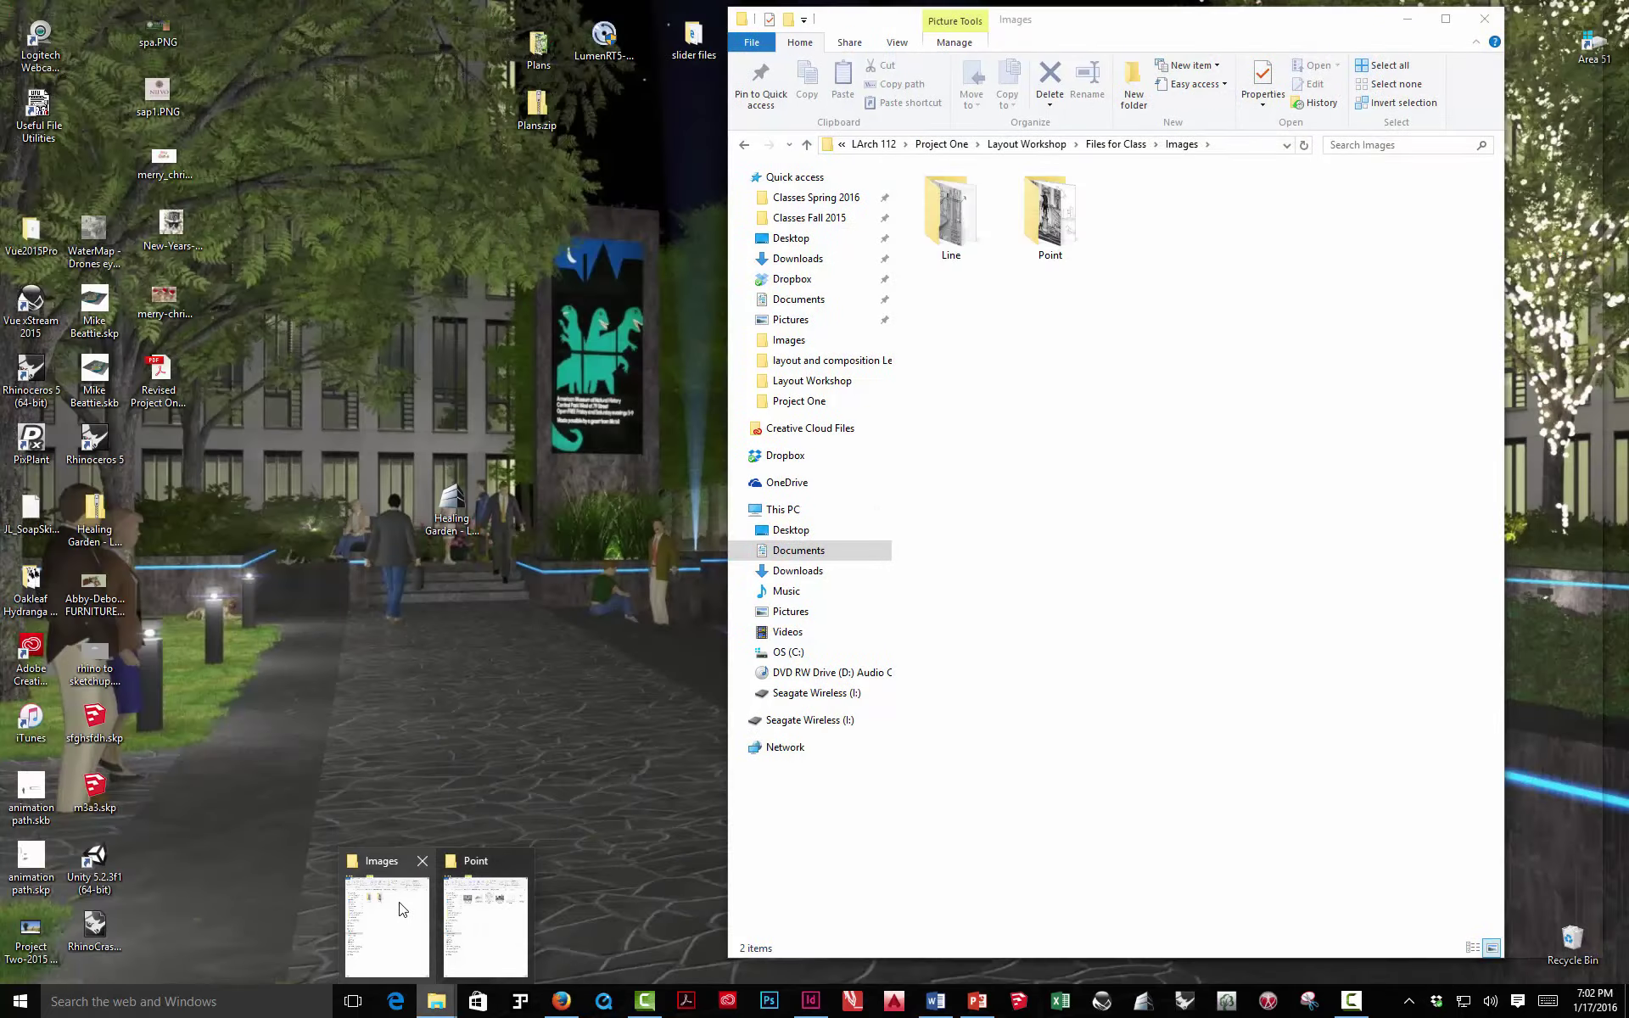
left_click(403, 909)
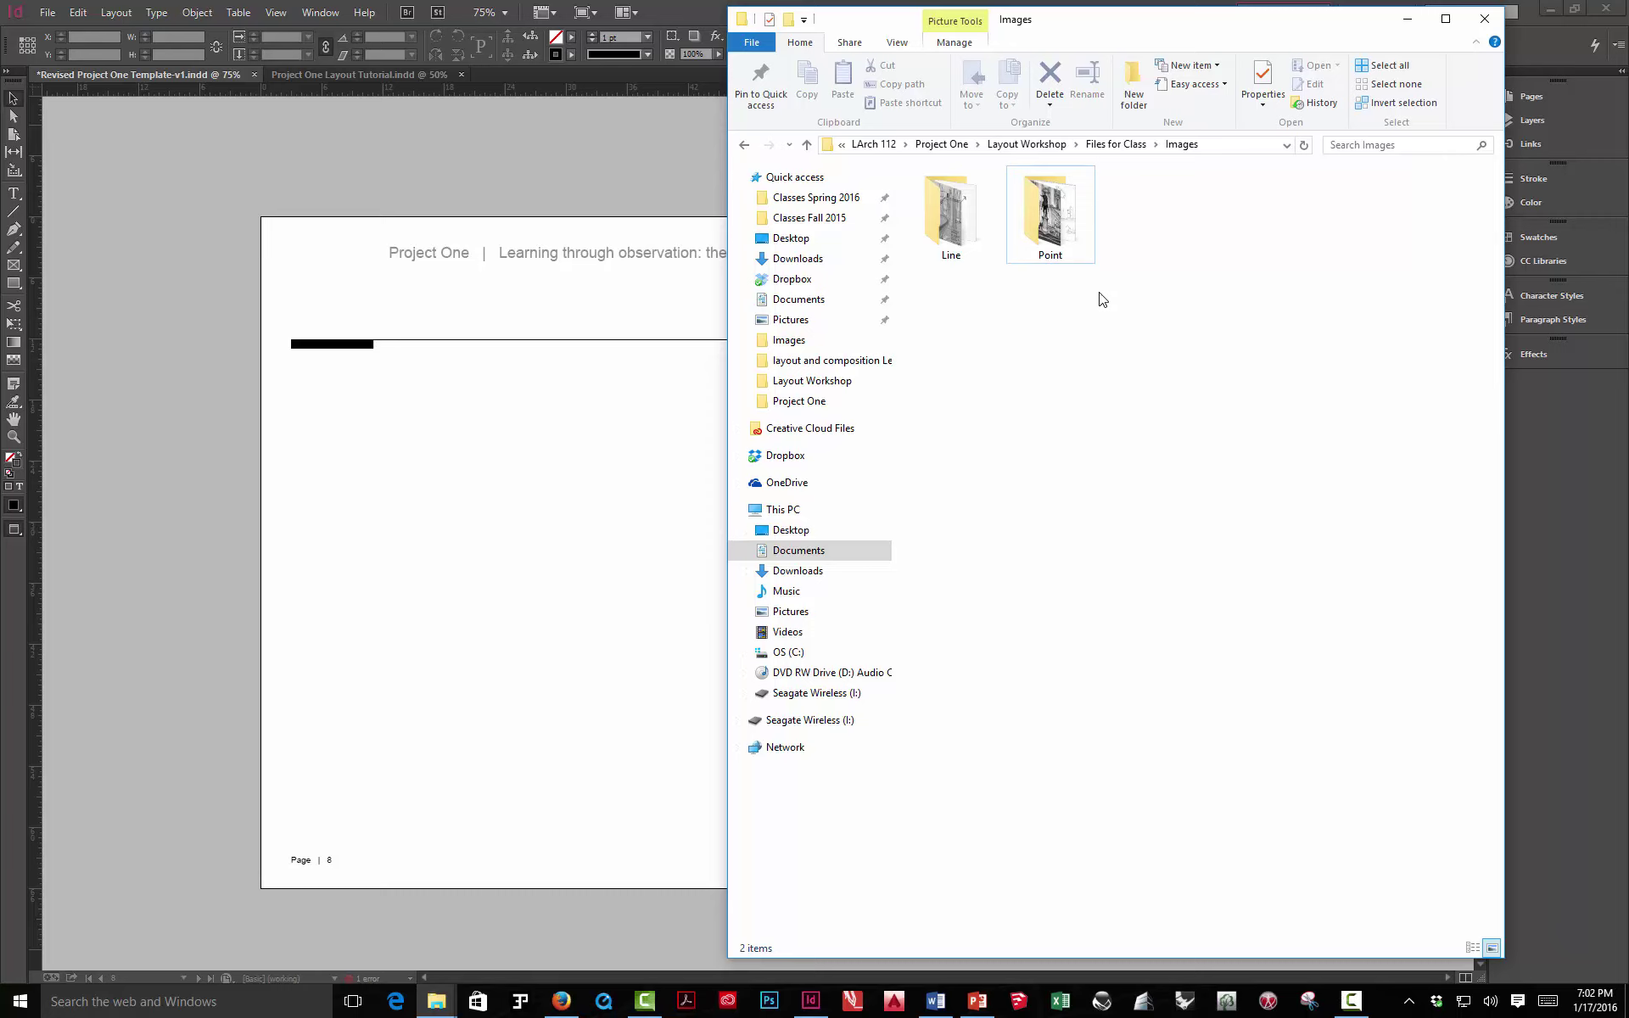
left_click(1116, 146)
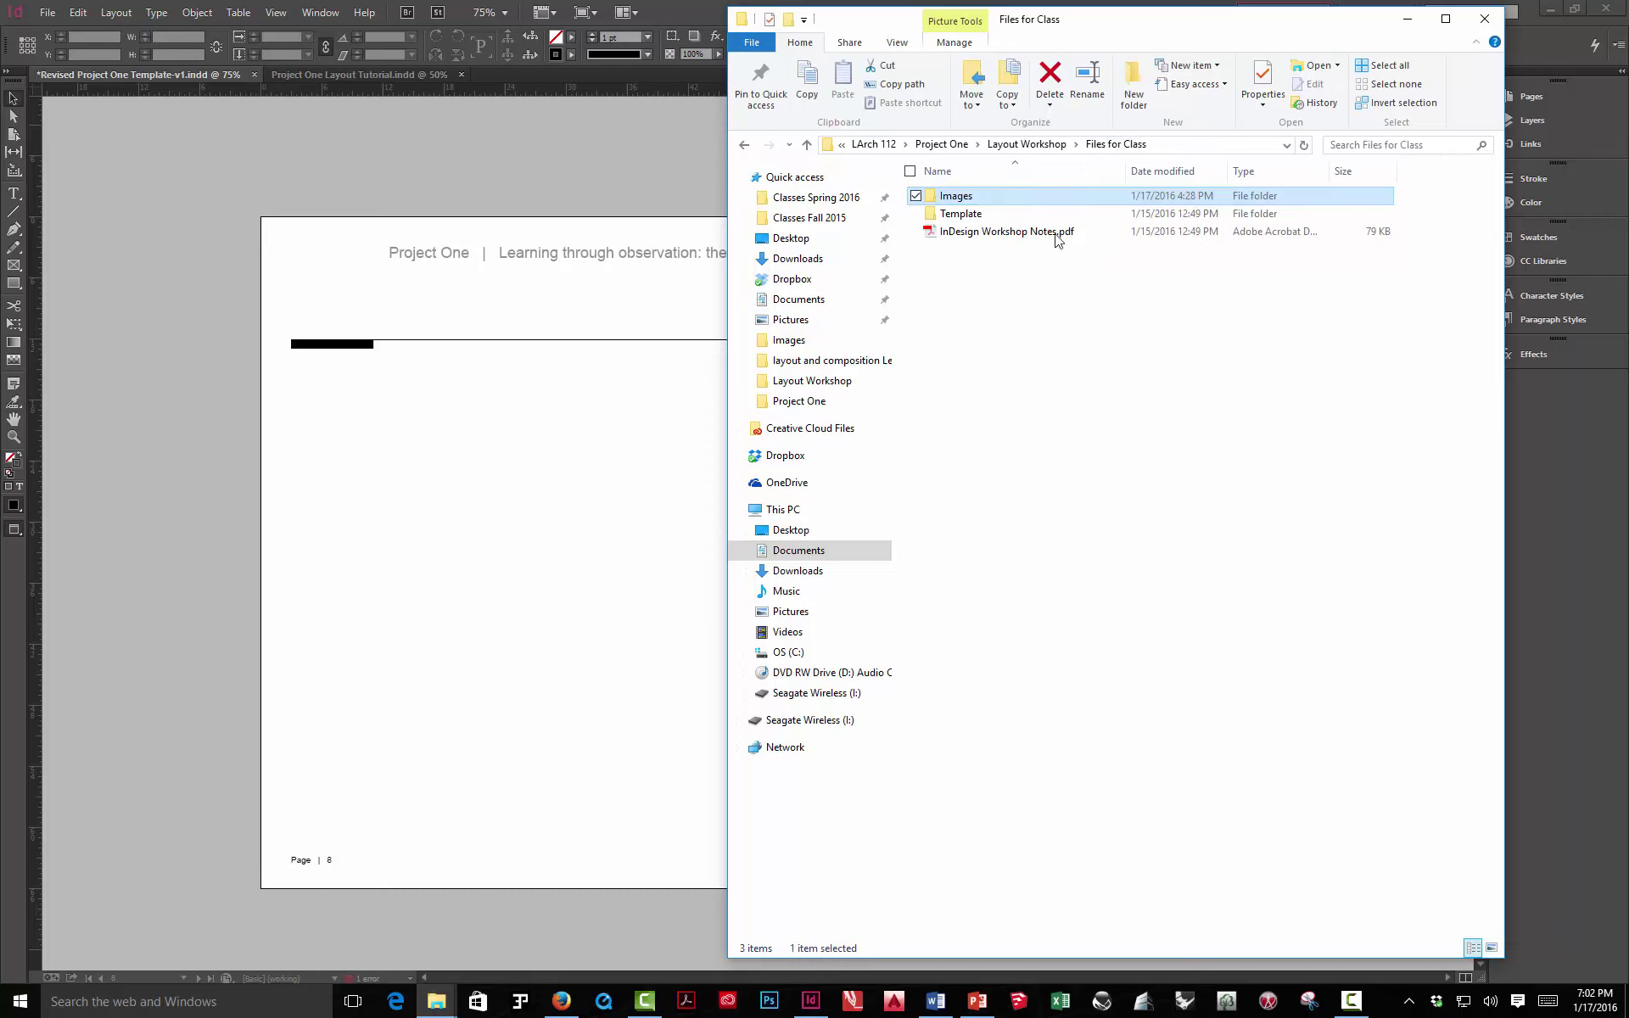
double_click(962, 200)
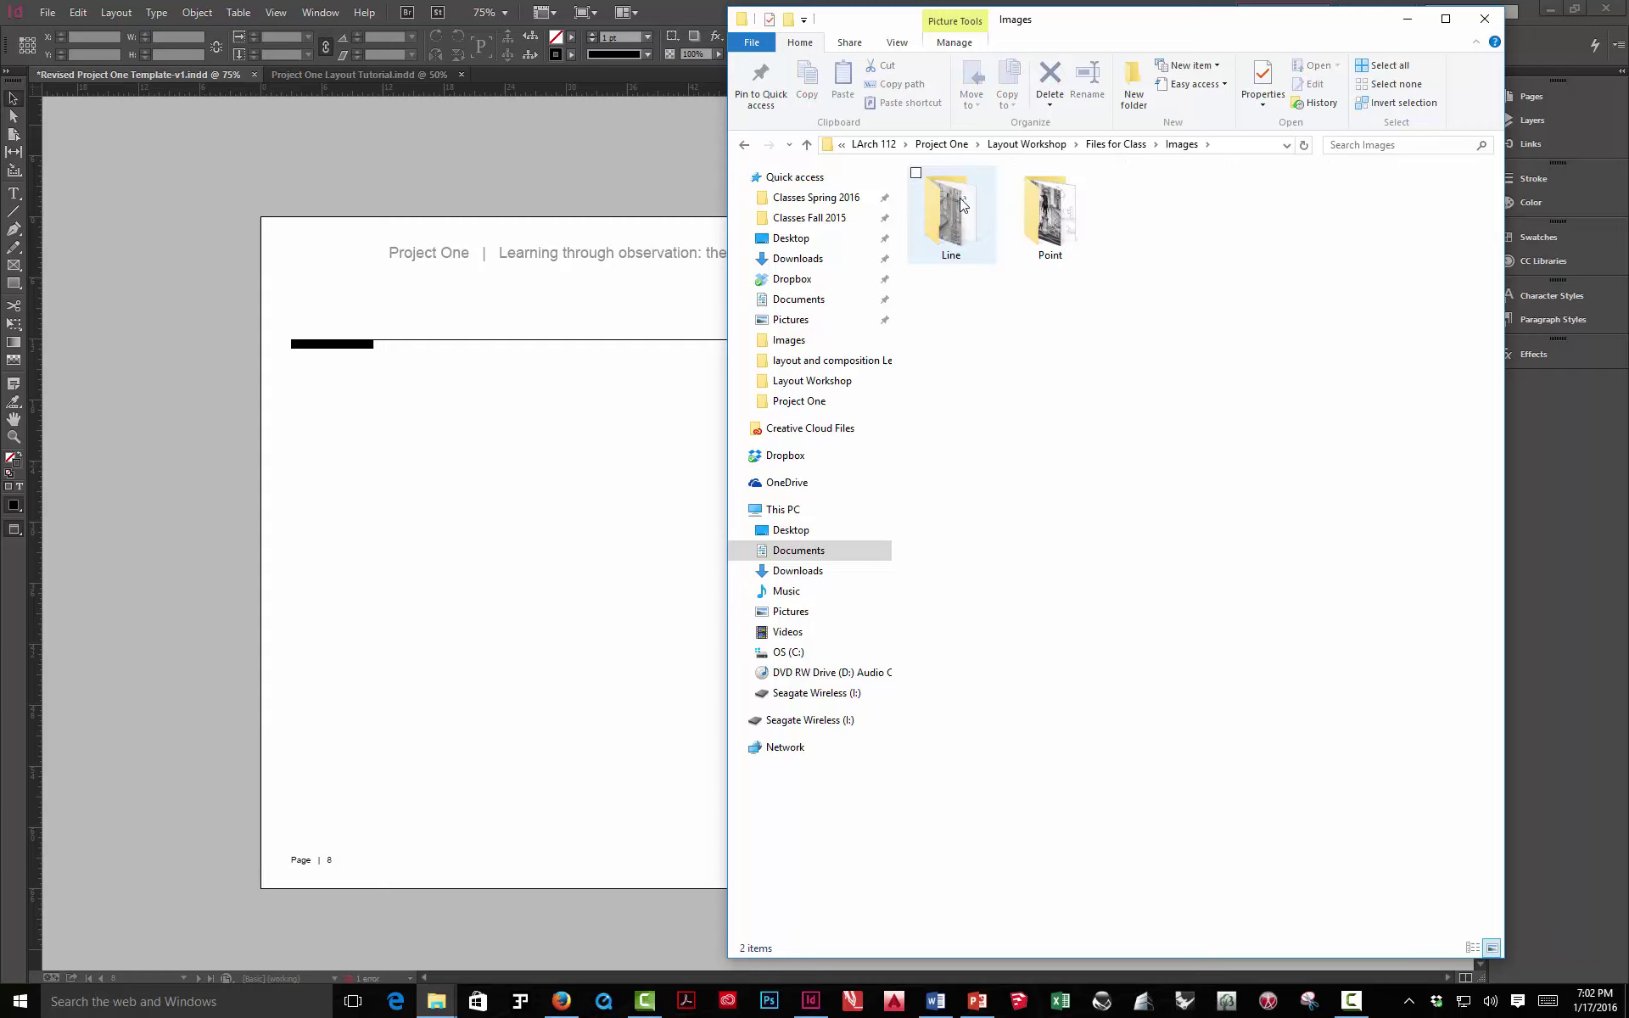
left_click(945, 221)
double_click(945, 221)
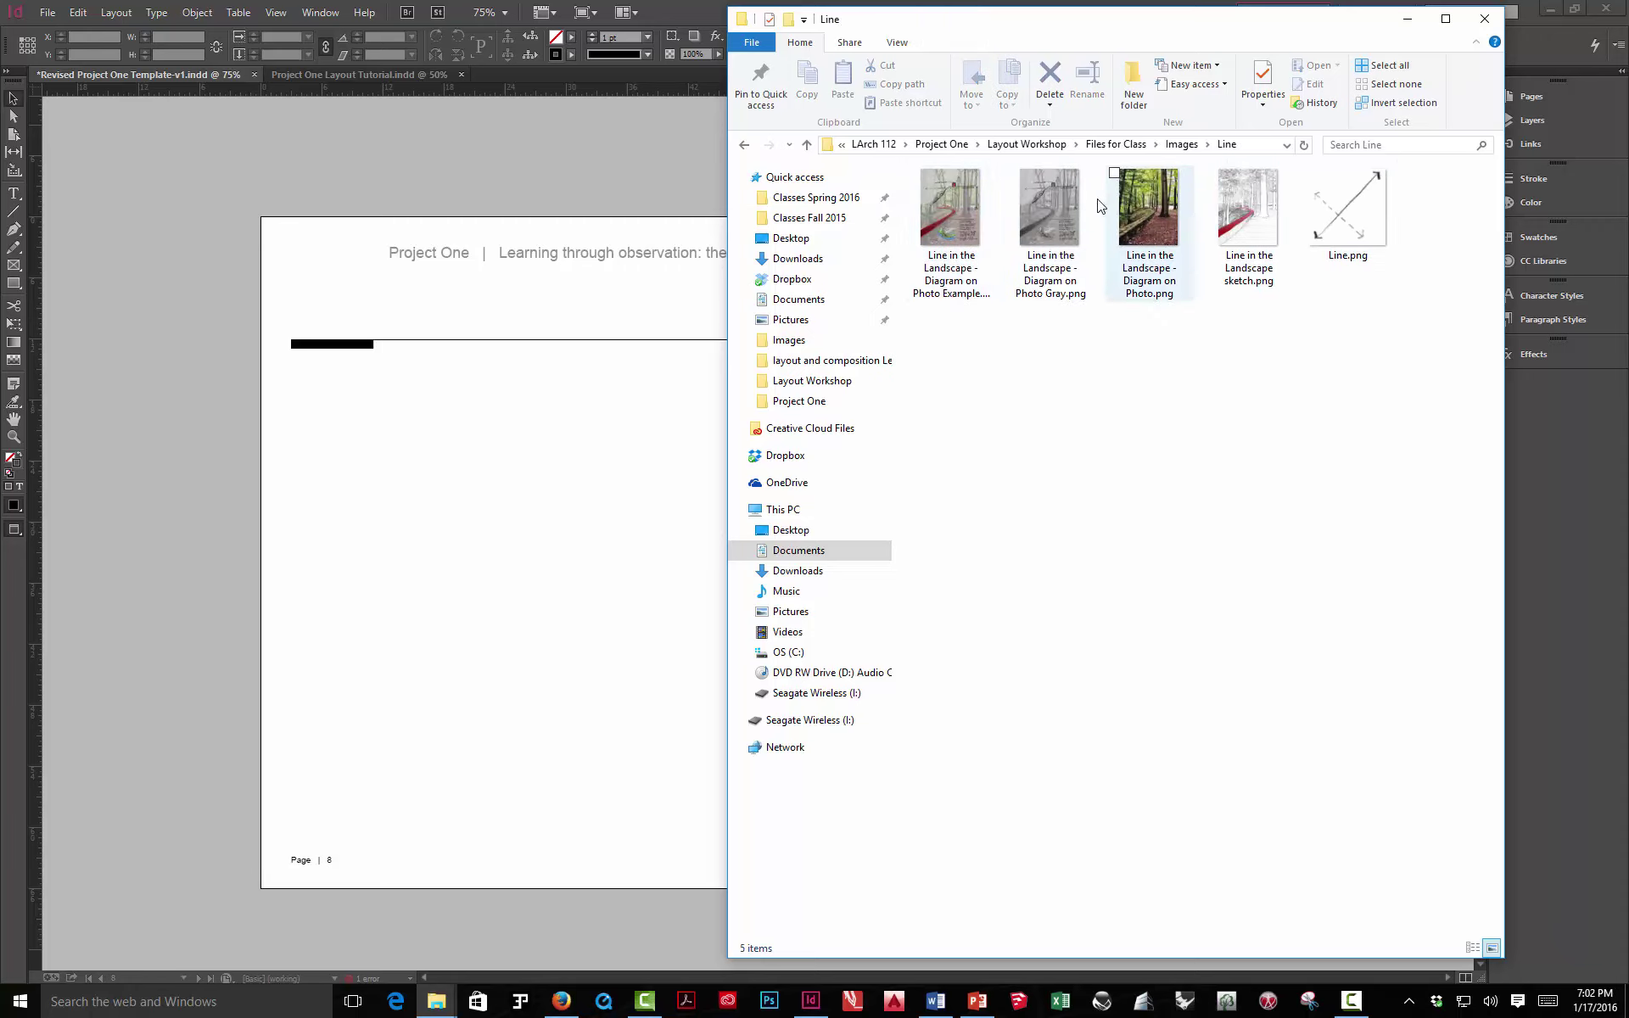
Look through the Point image folder inside Files for Class and return to the Images folder
left_click(1115, 144)
double_click(955, 197)
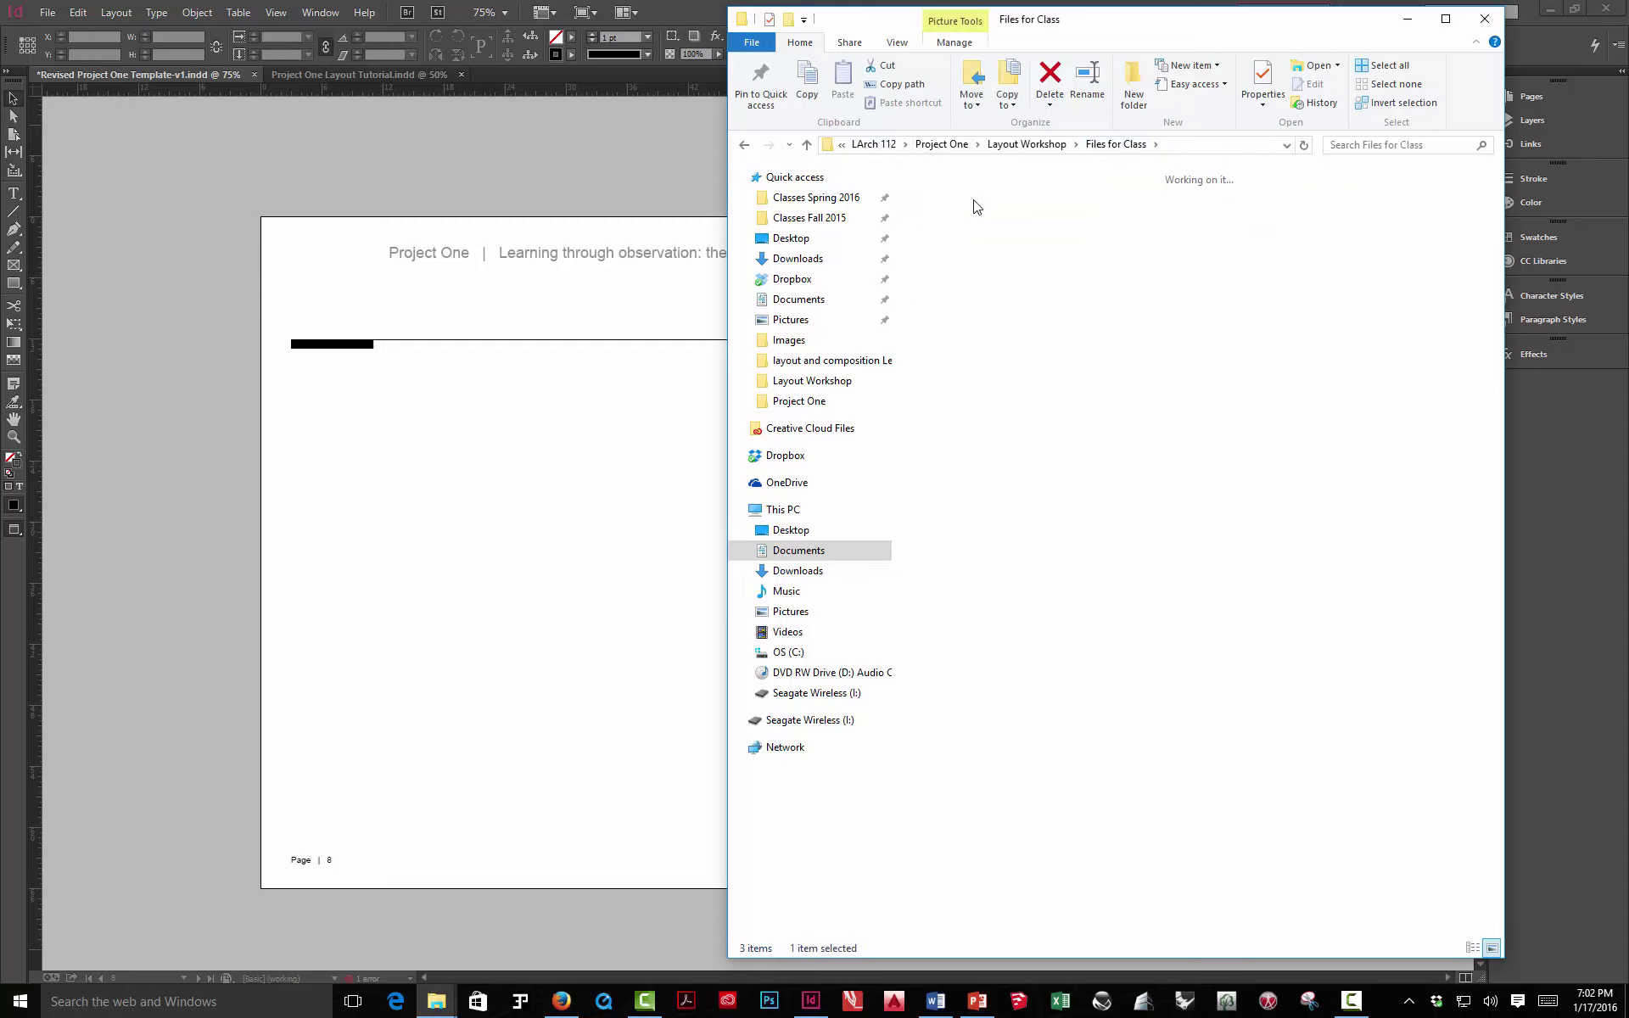
double_click(1043, 211)
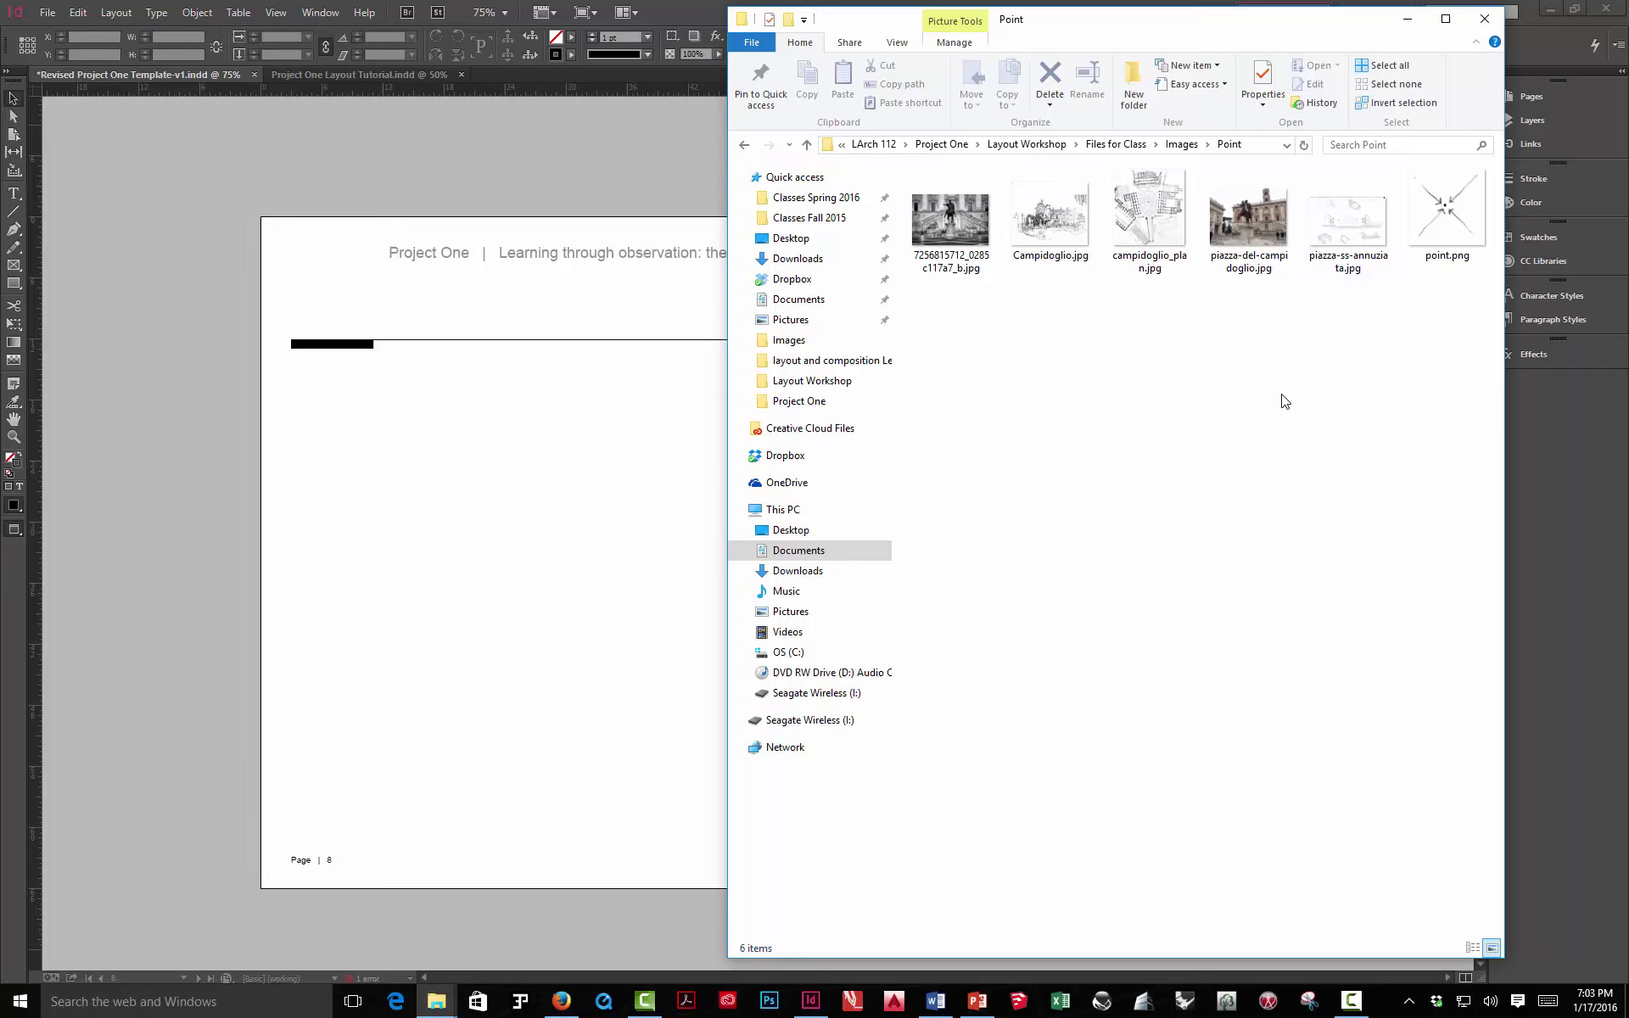
left_click(1181, 144)
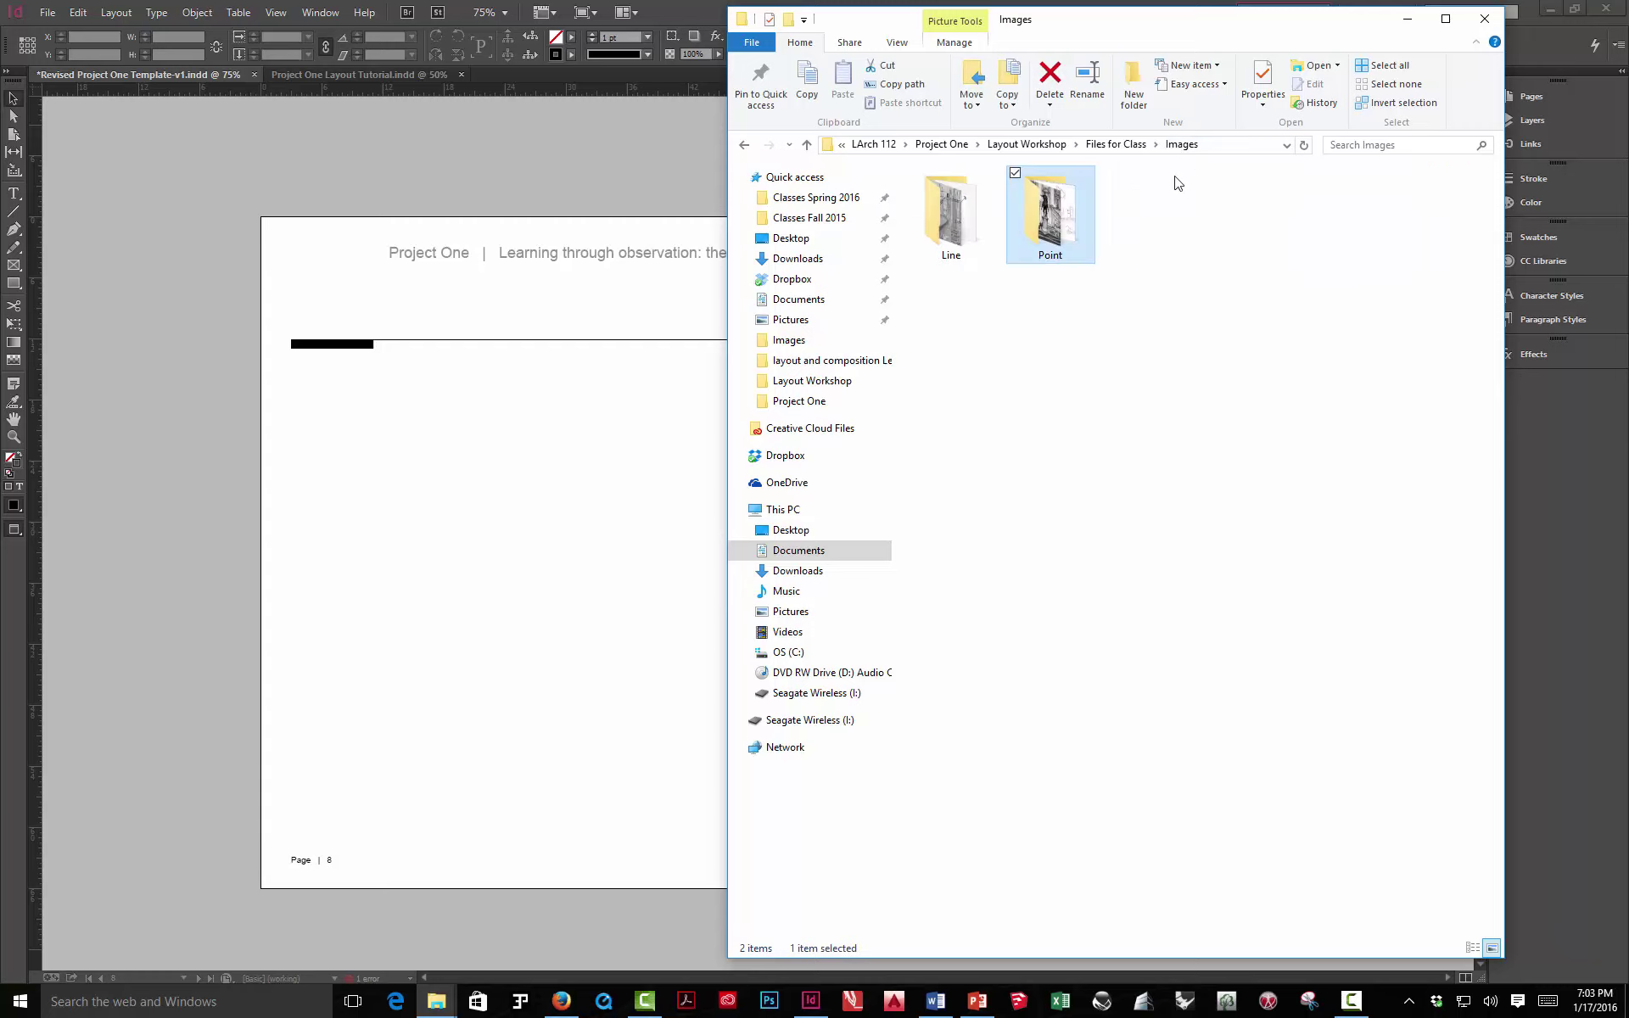
left_click(1058, 349)
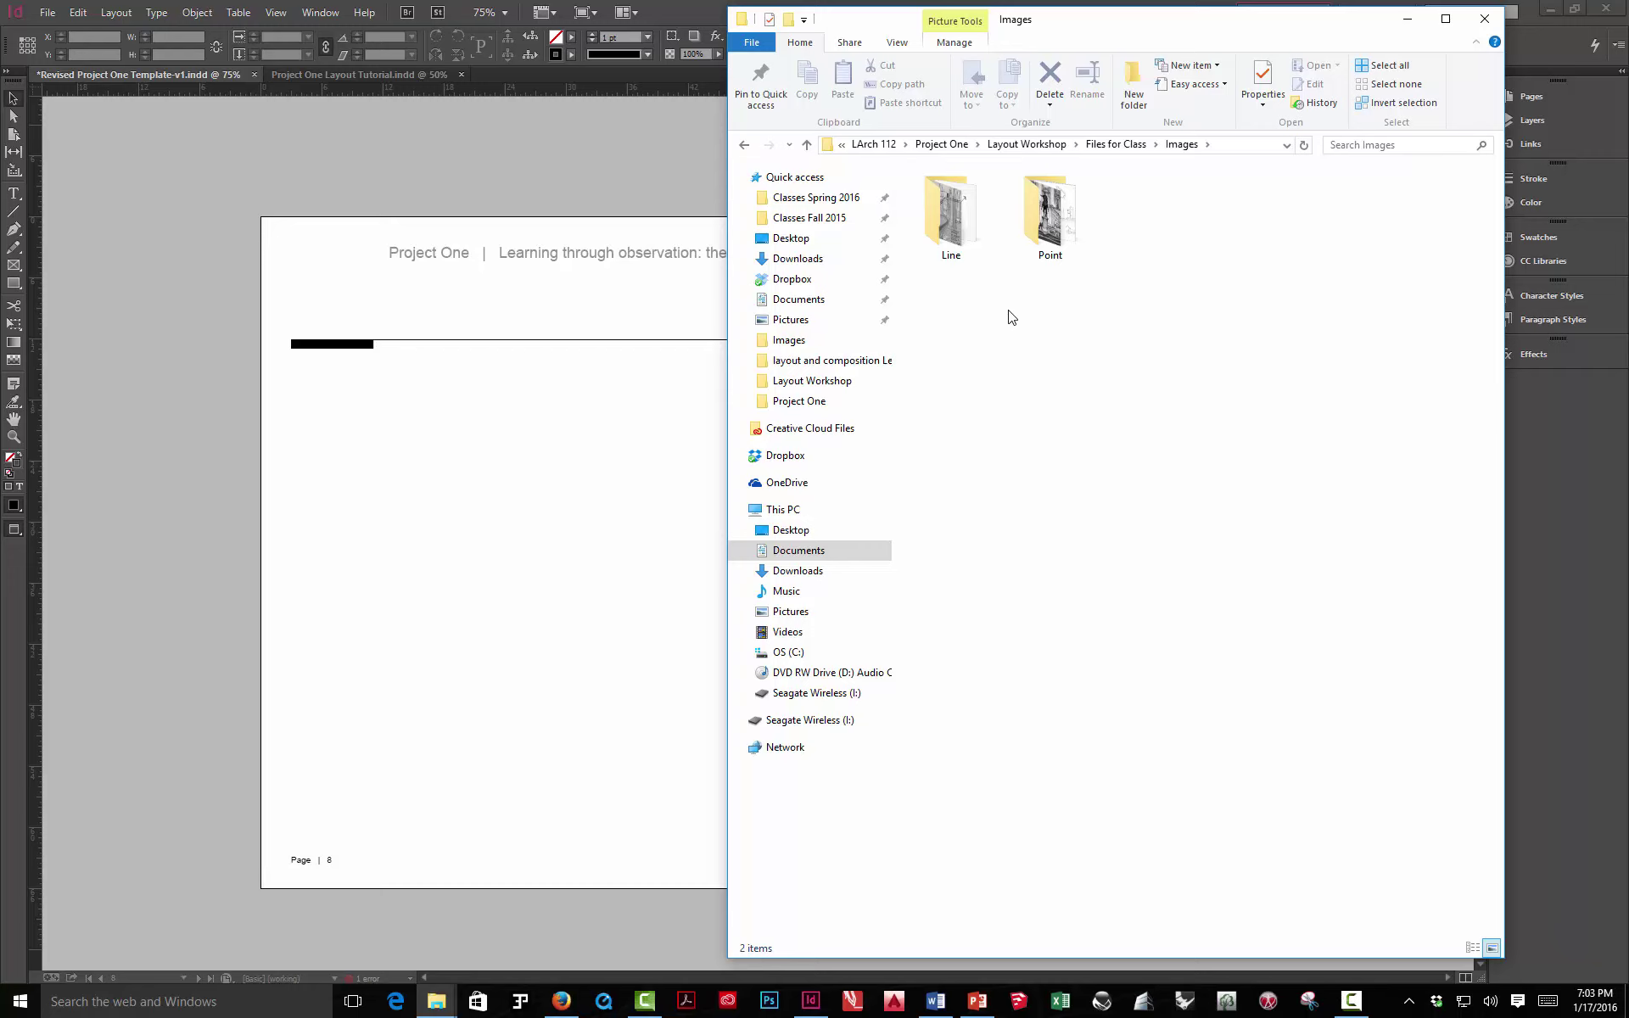
Return to InDesign and inspect the link information of the Line in the Landscape Photo Example image
left_click(691, 177)
left_click(1532, 146)
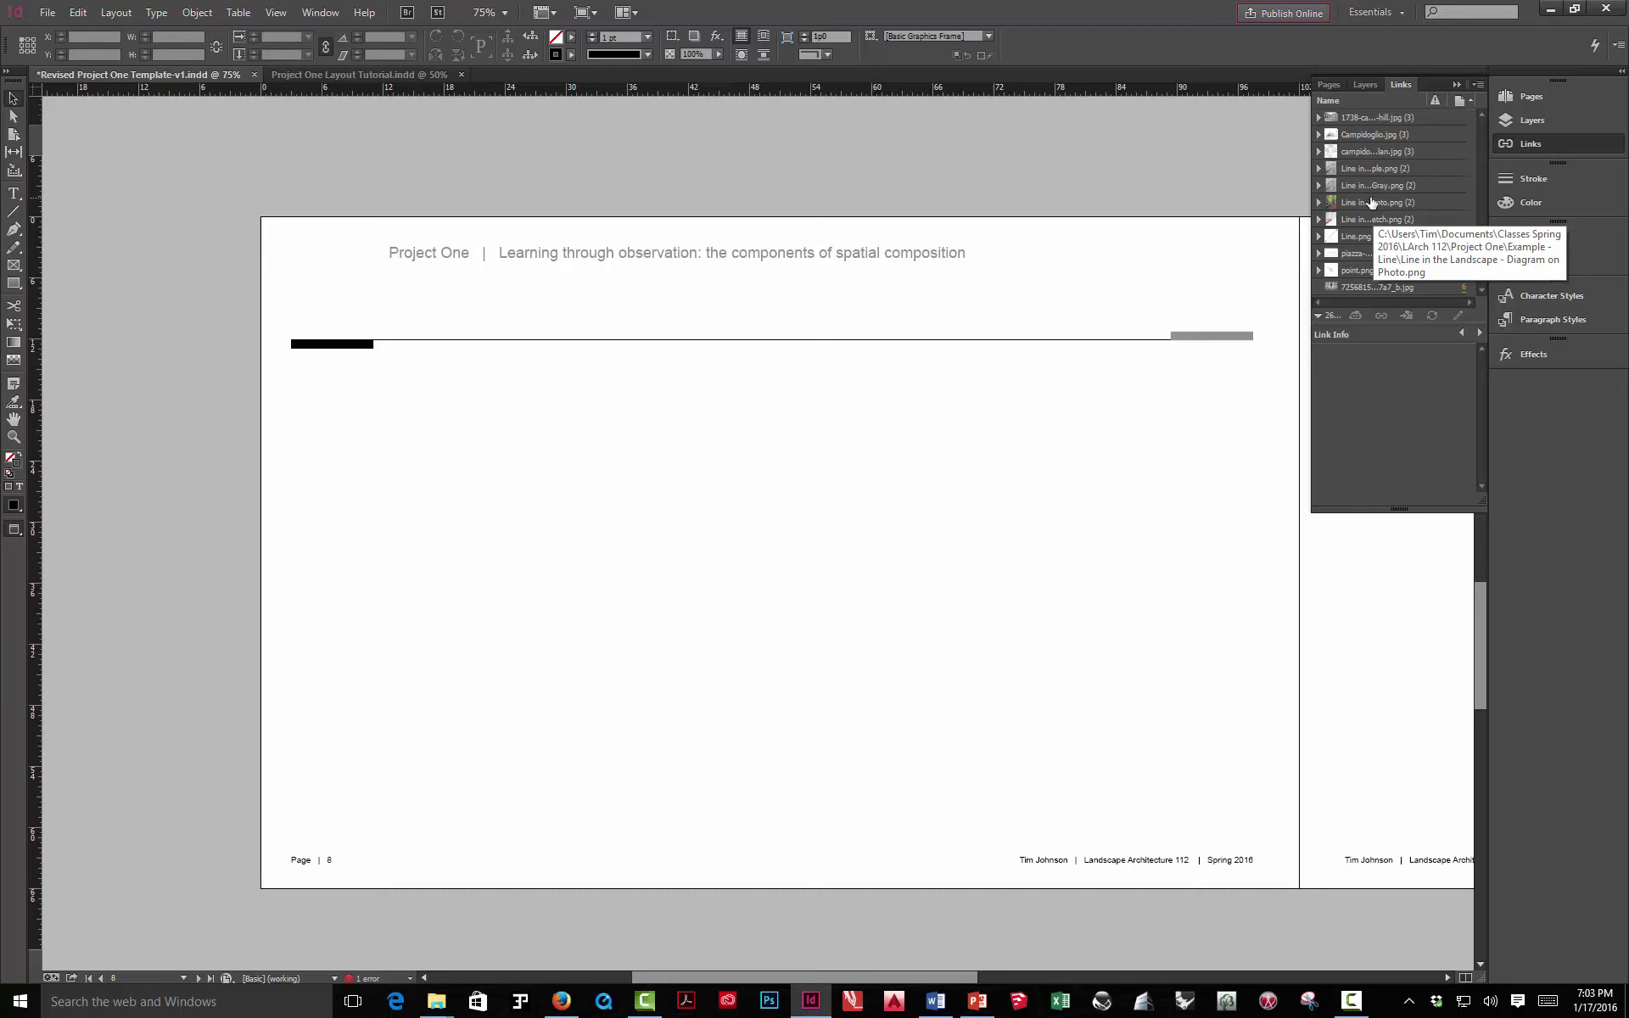
left_click(1372, 171)
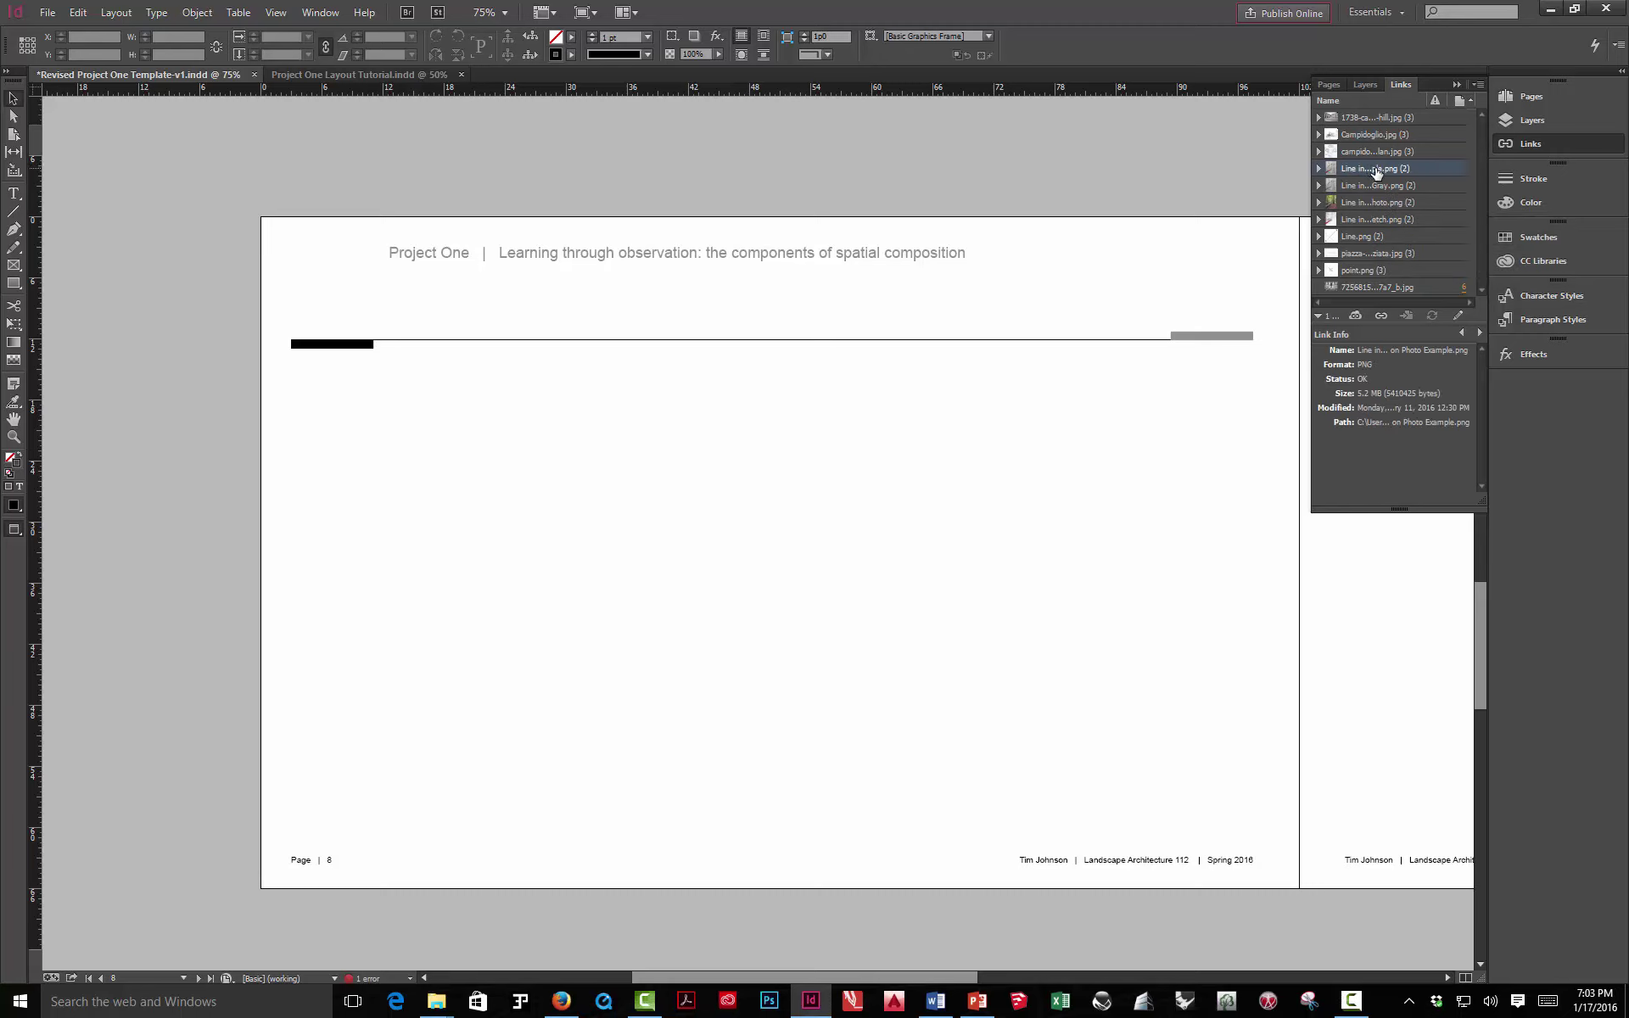
left_click(1456, 84)
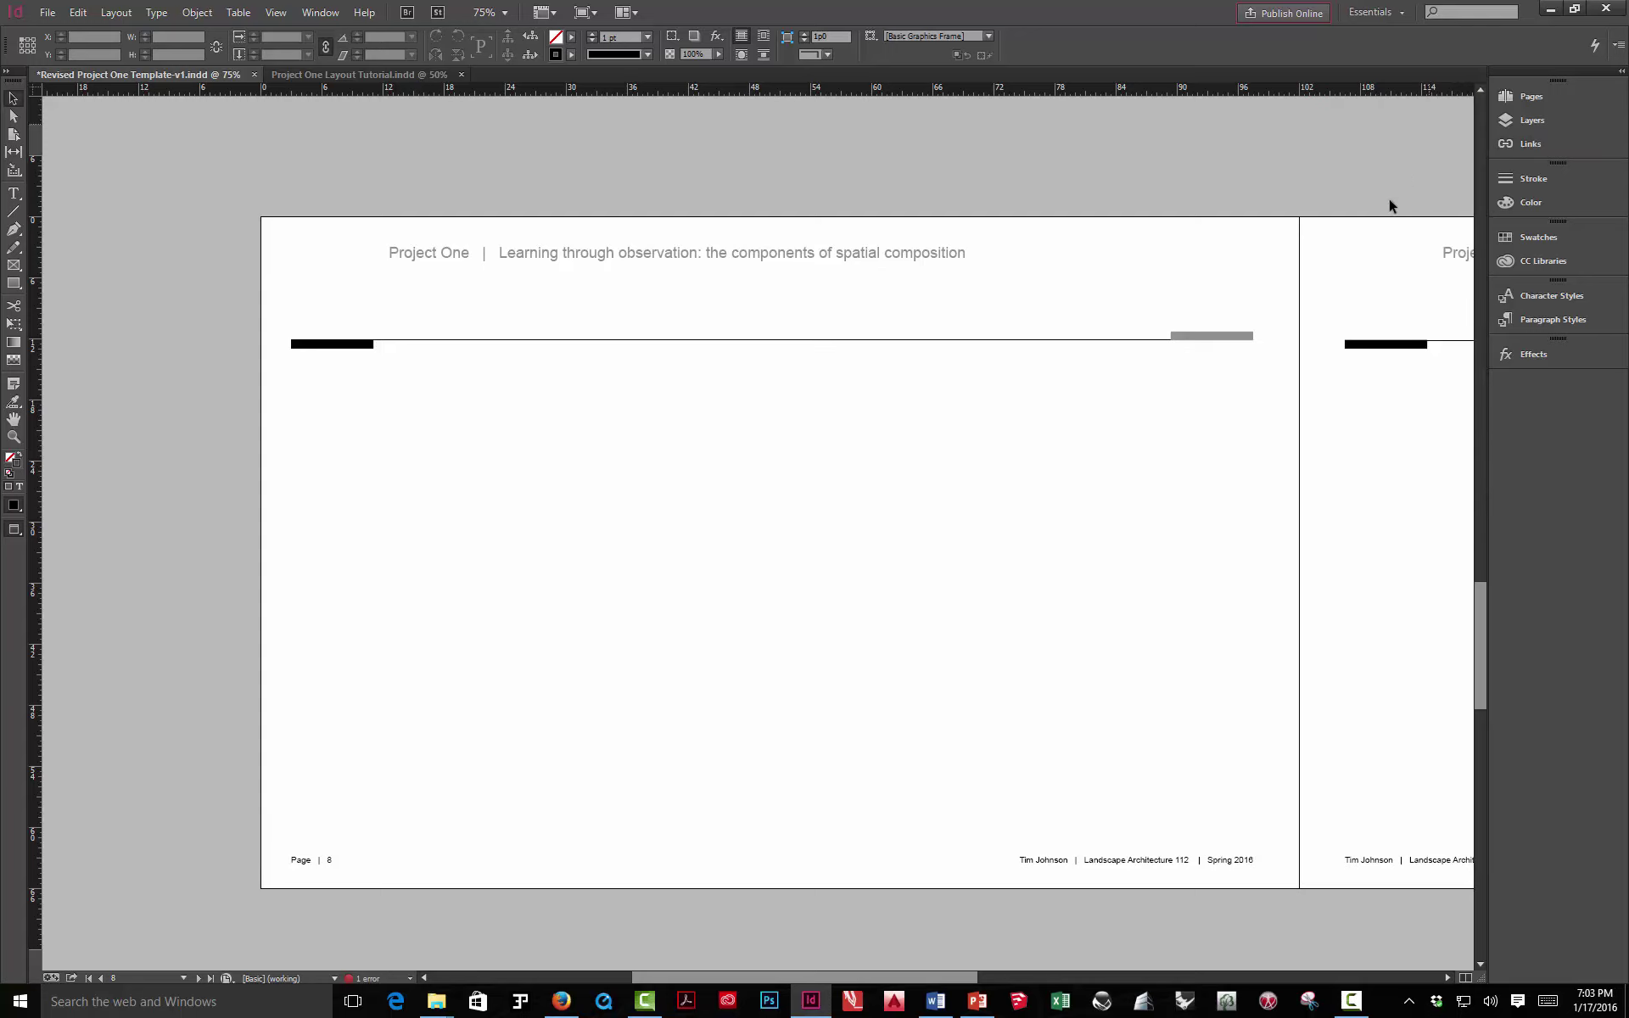
Switch to File Explorer and review the folder structure of Images, Files for Class and the parent Layout Workshop folder
left_click(436, 1001)
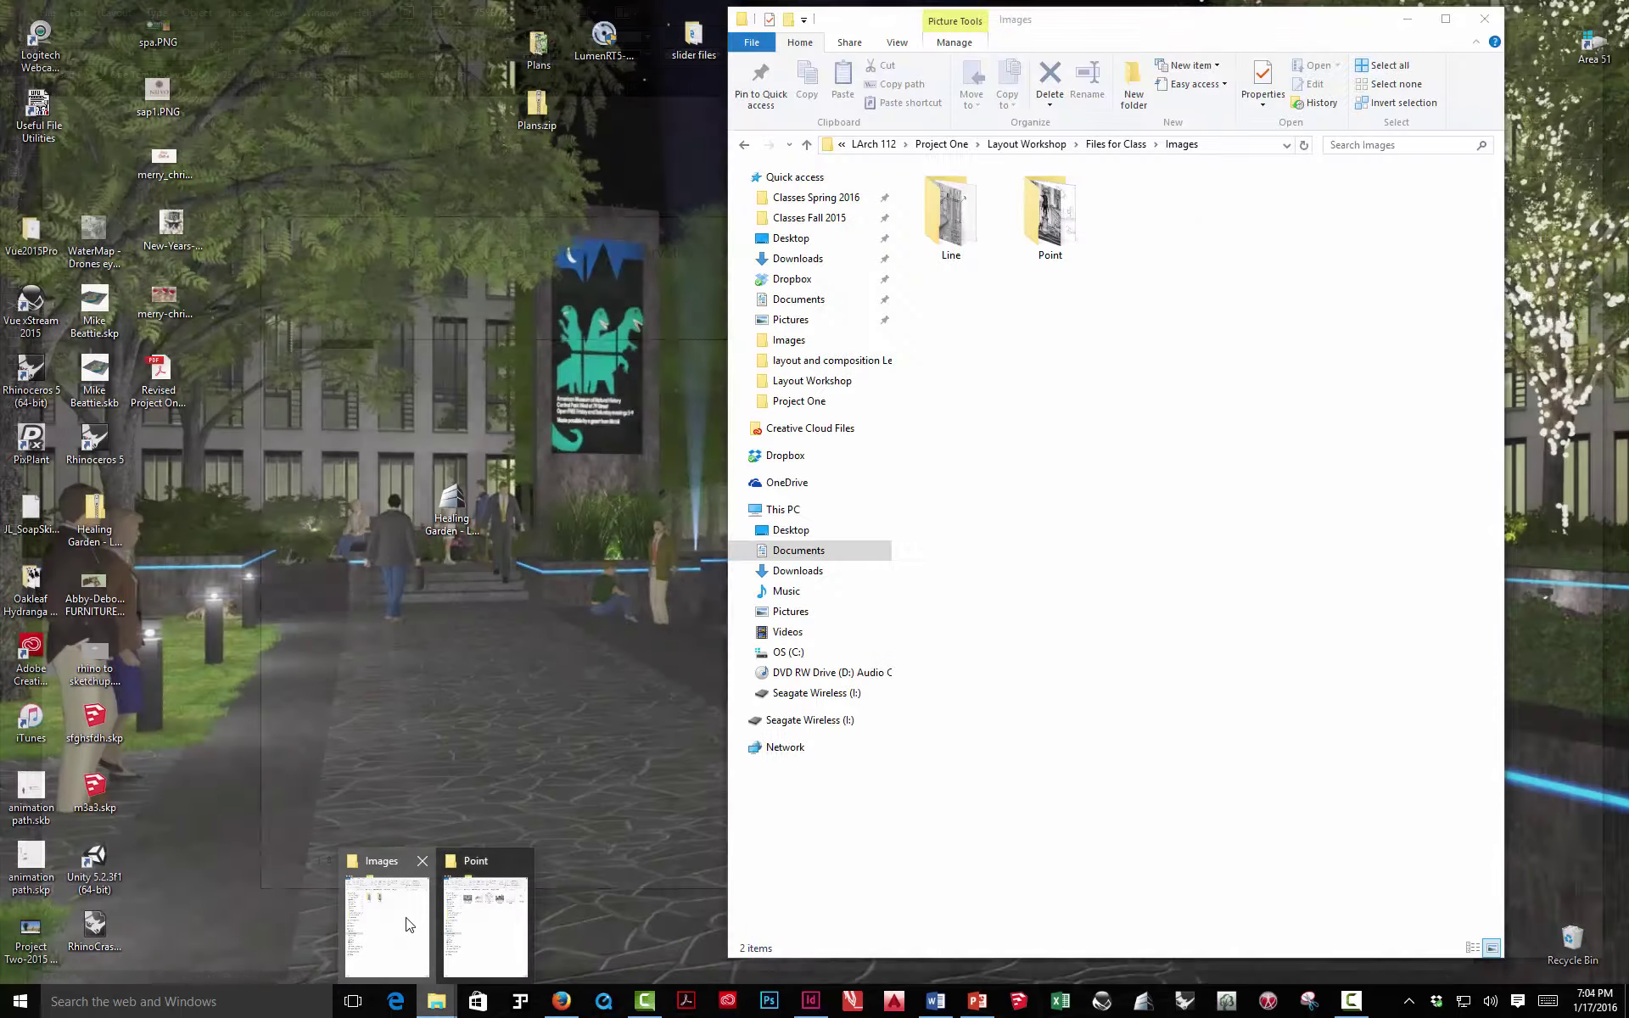
left_click(413, 923)
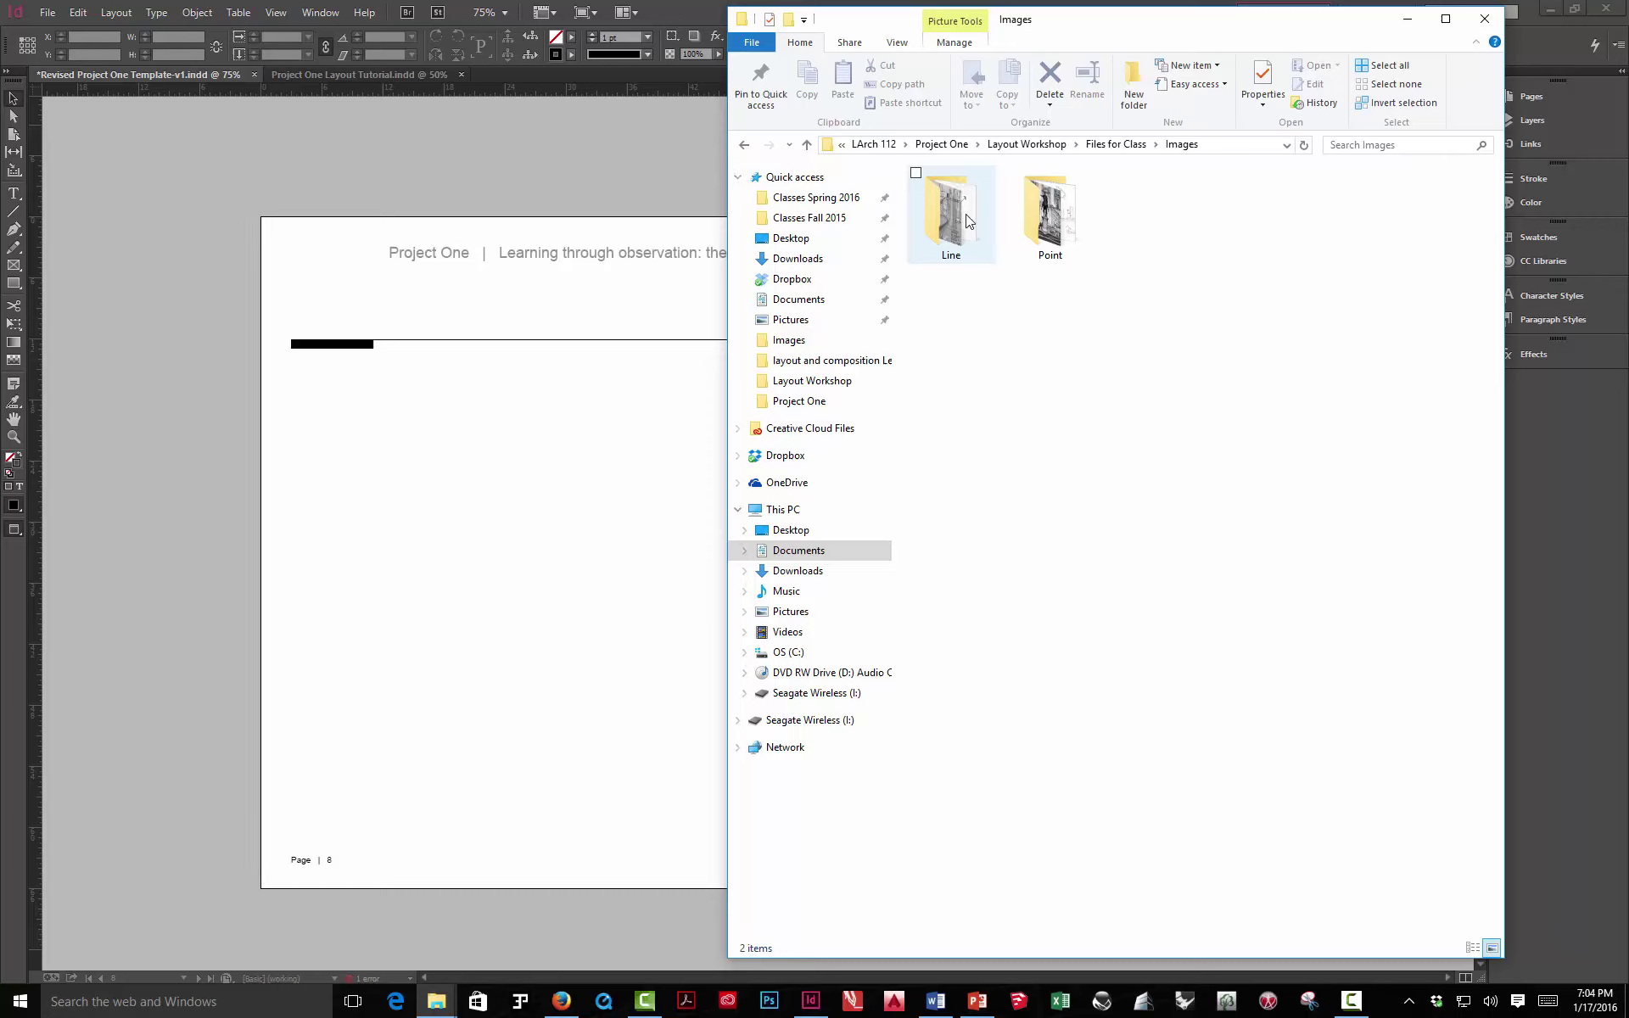
left_click(1115, 145)
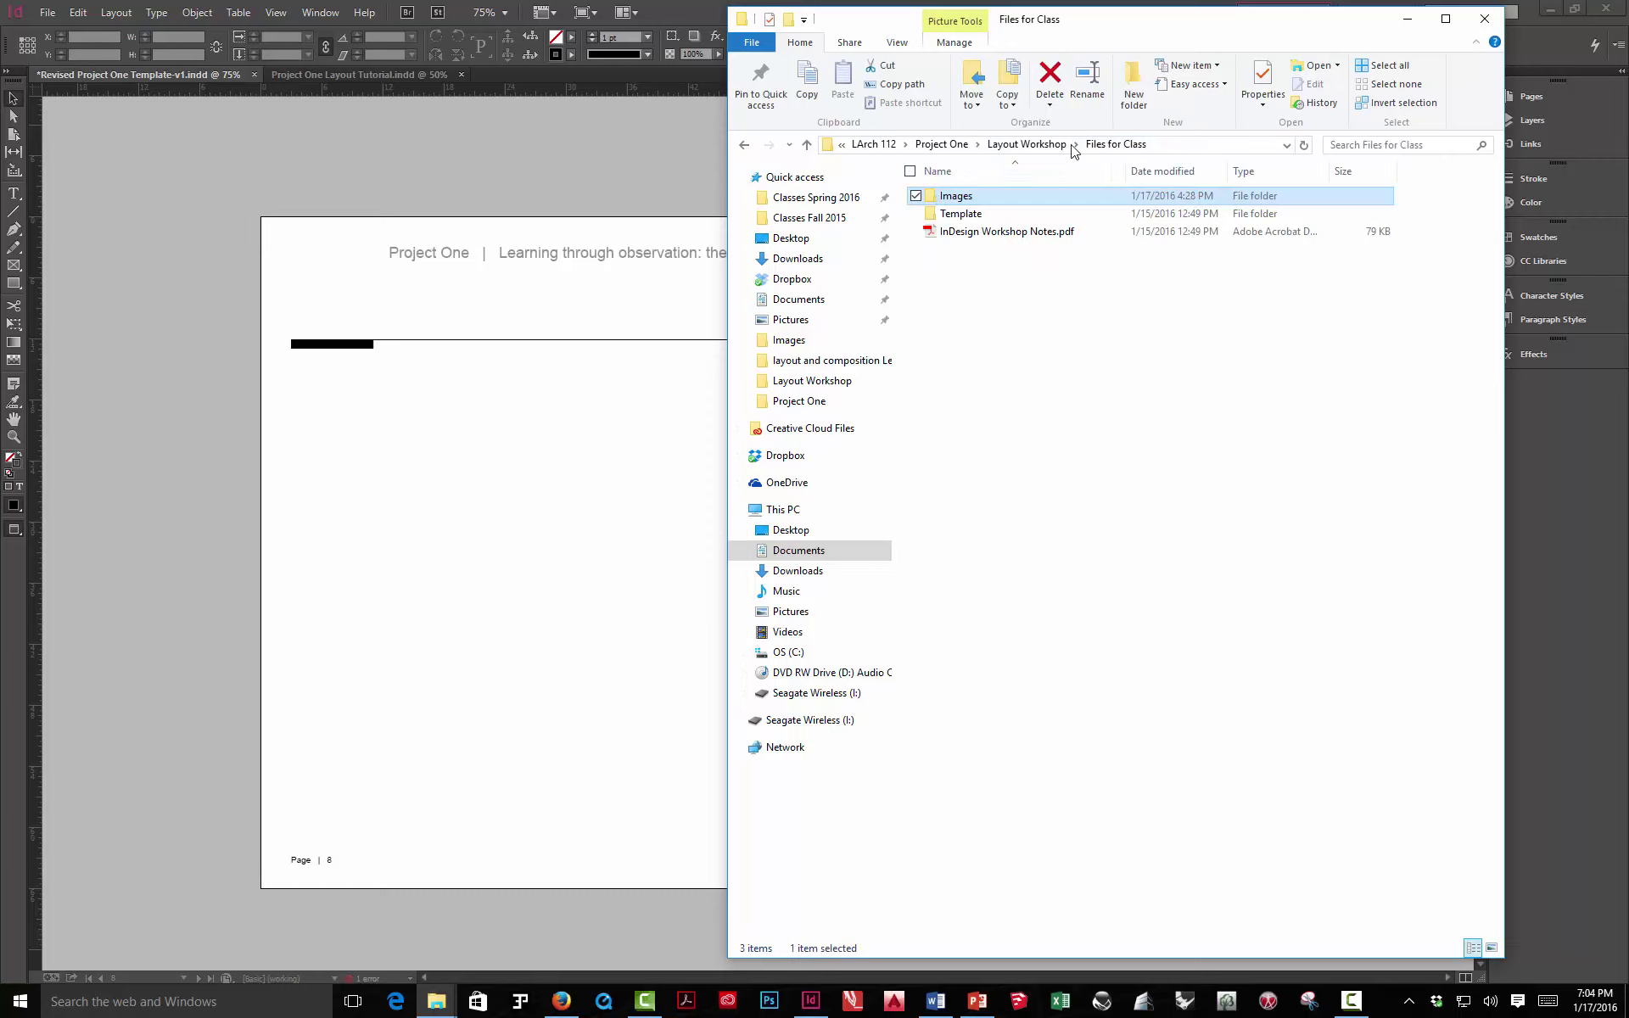
double_click(959, 200)
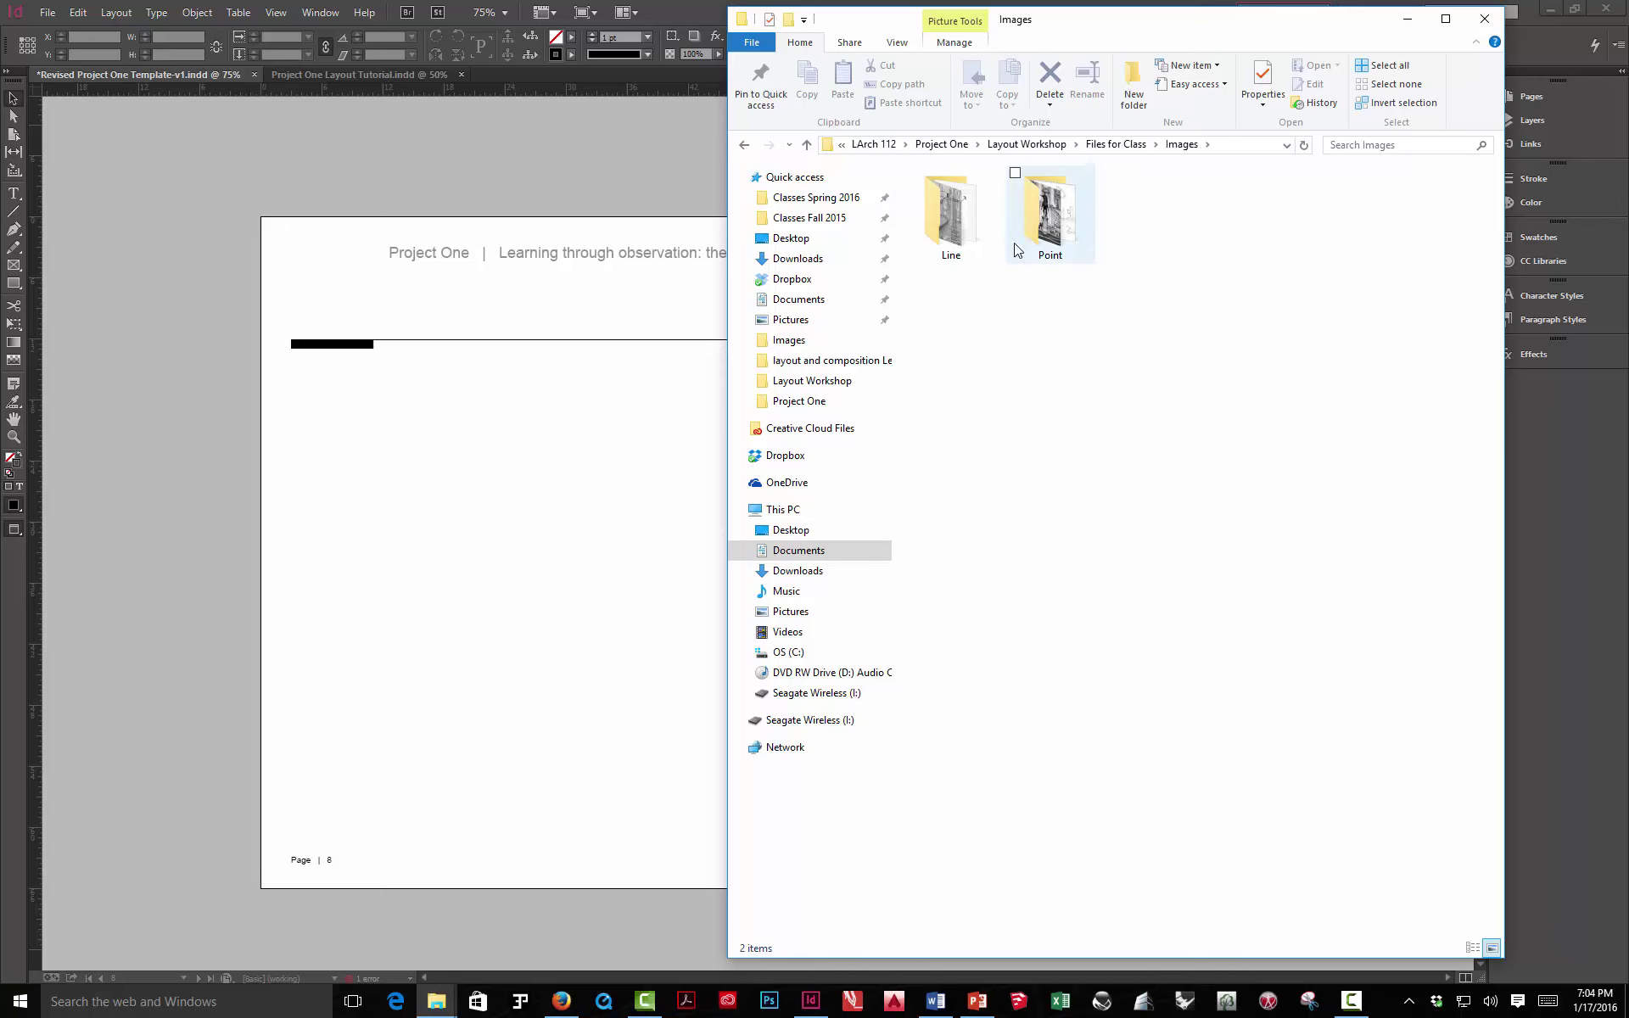
left_click(1027, 144)
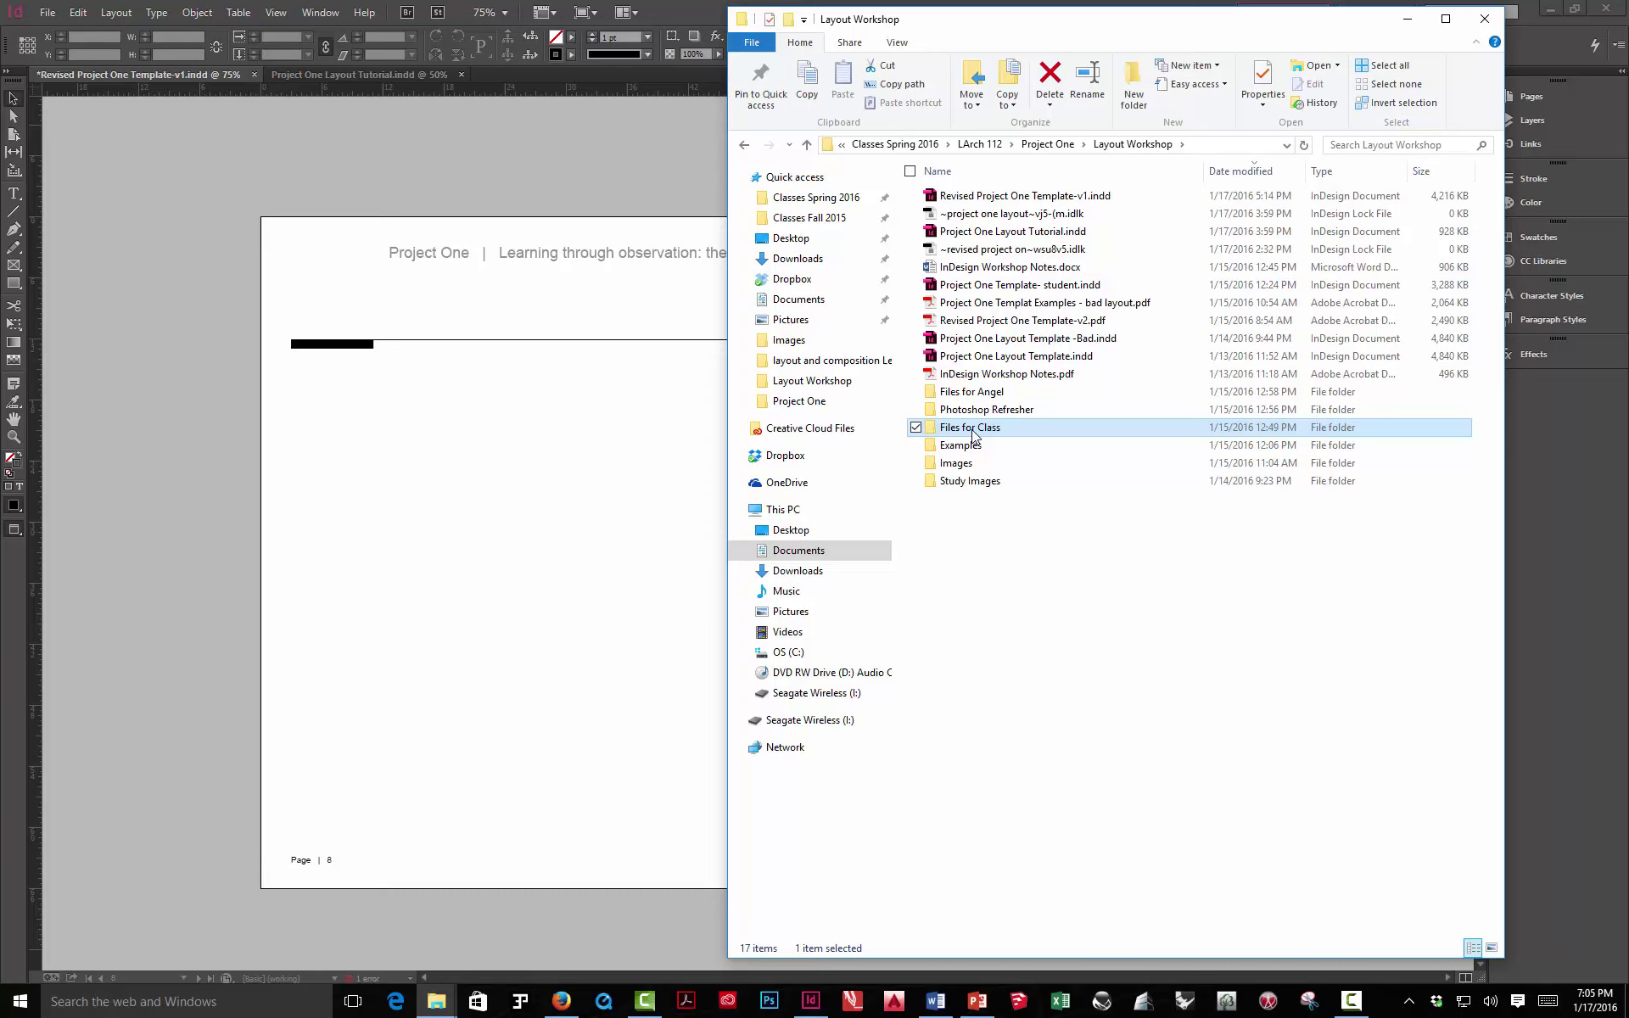
Return to InDesign, show the grid guides and frame edges, and view pages 2 and 4, staying on page 4
left_click(637, 146)
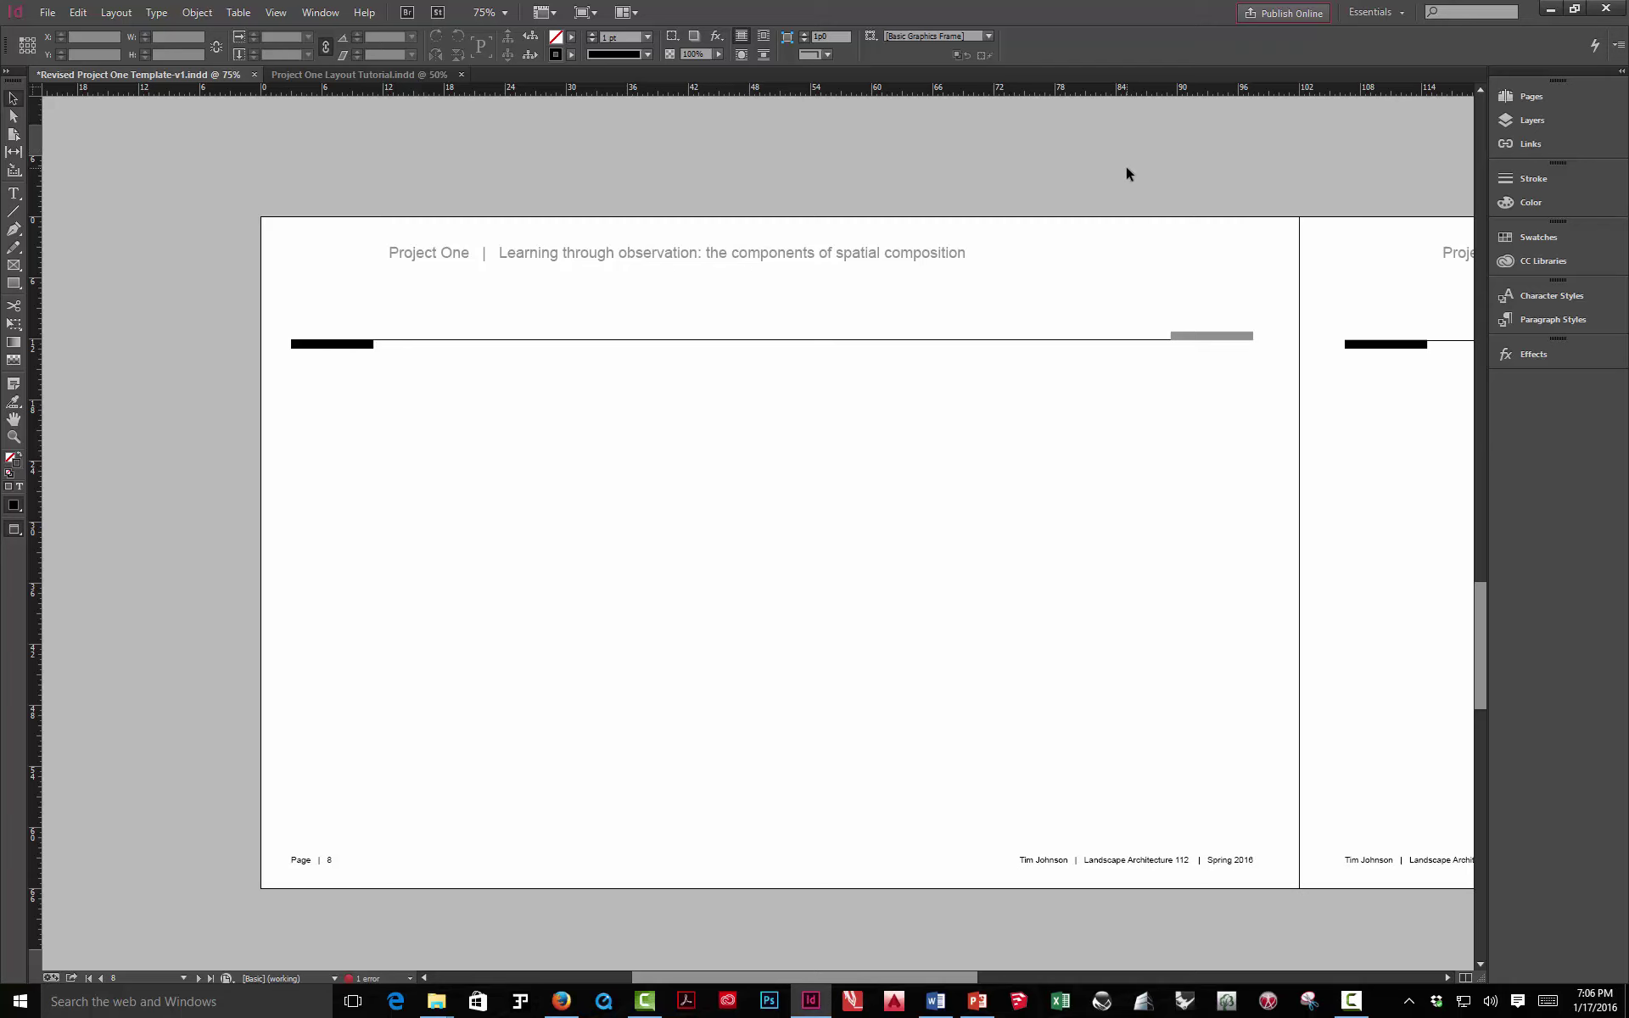
key("w")
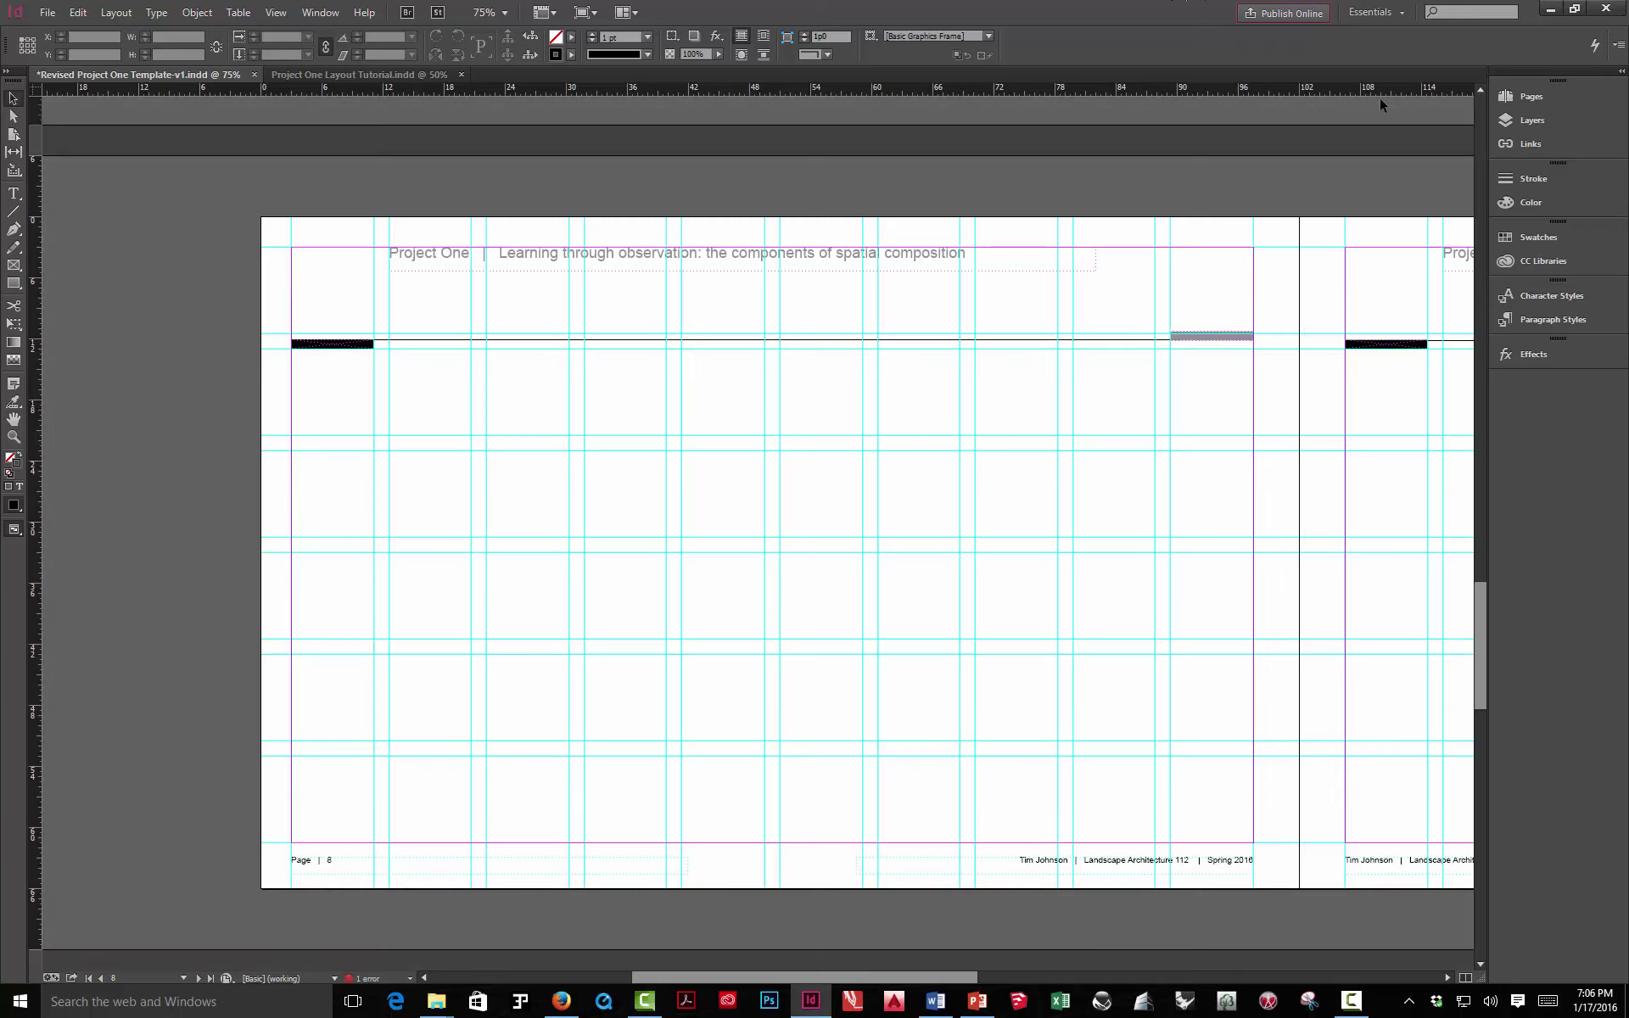
left_click(1511, 97)
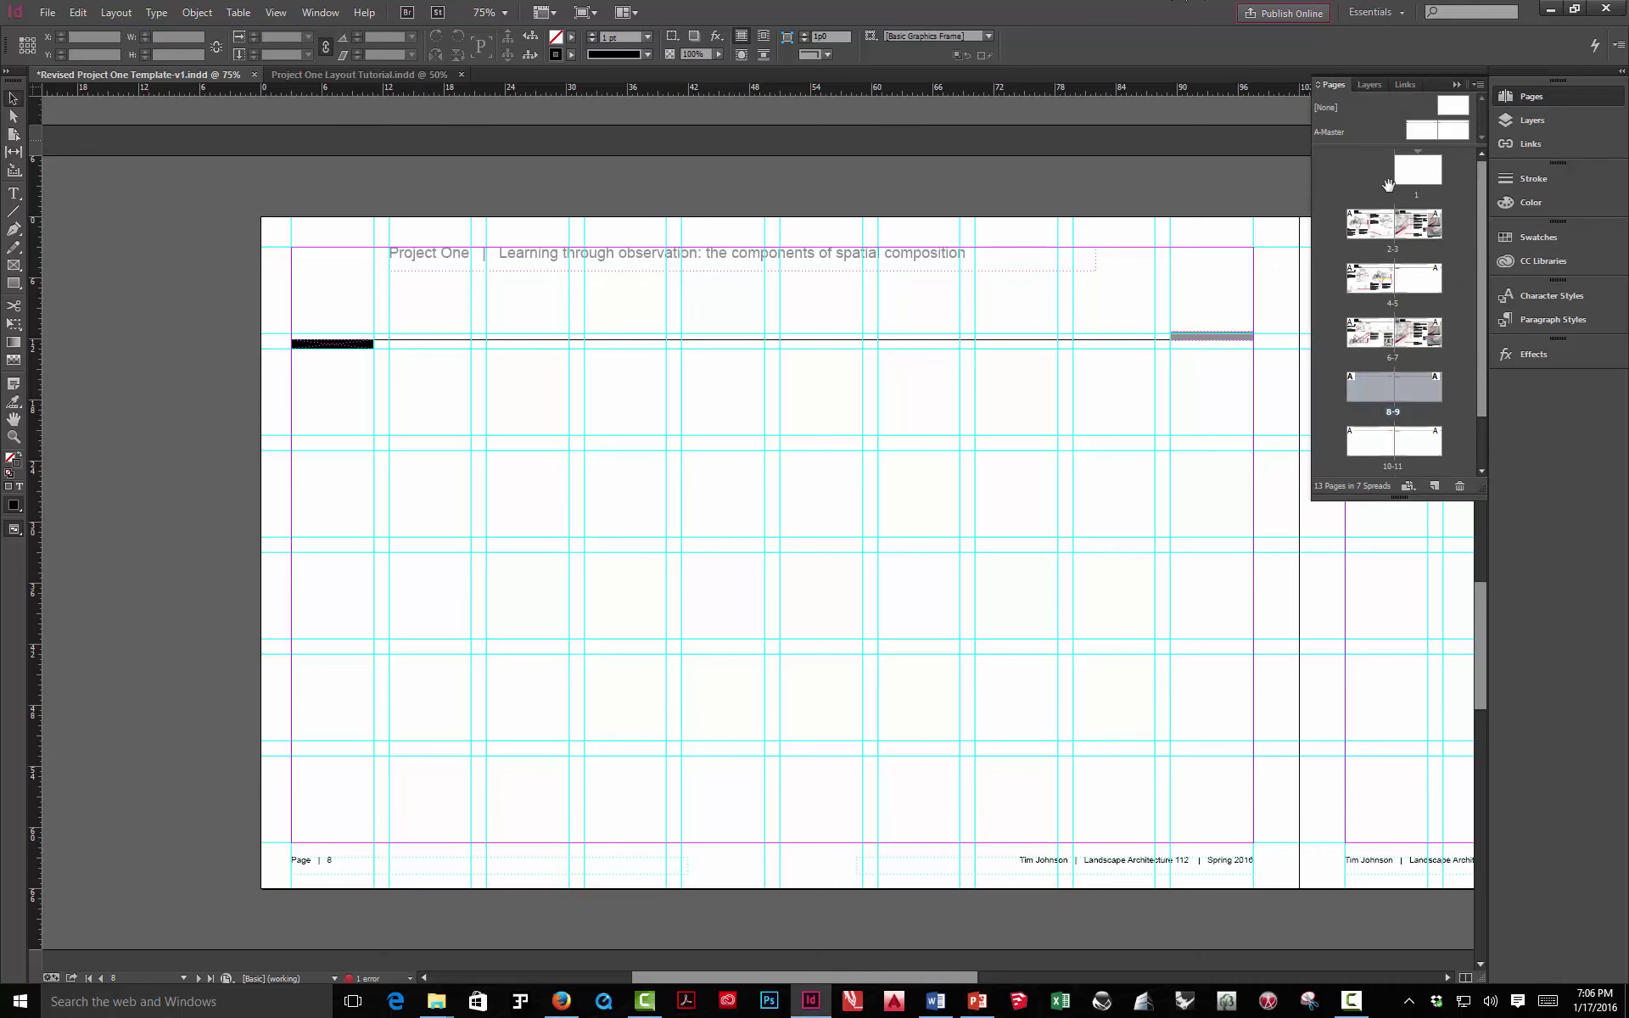
double_click(1375, 227)
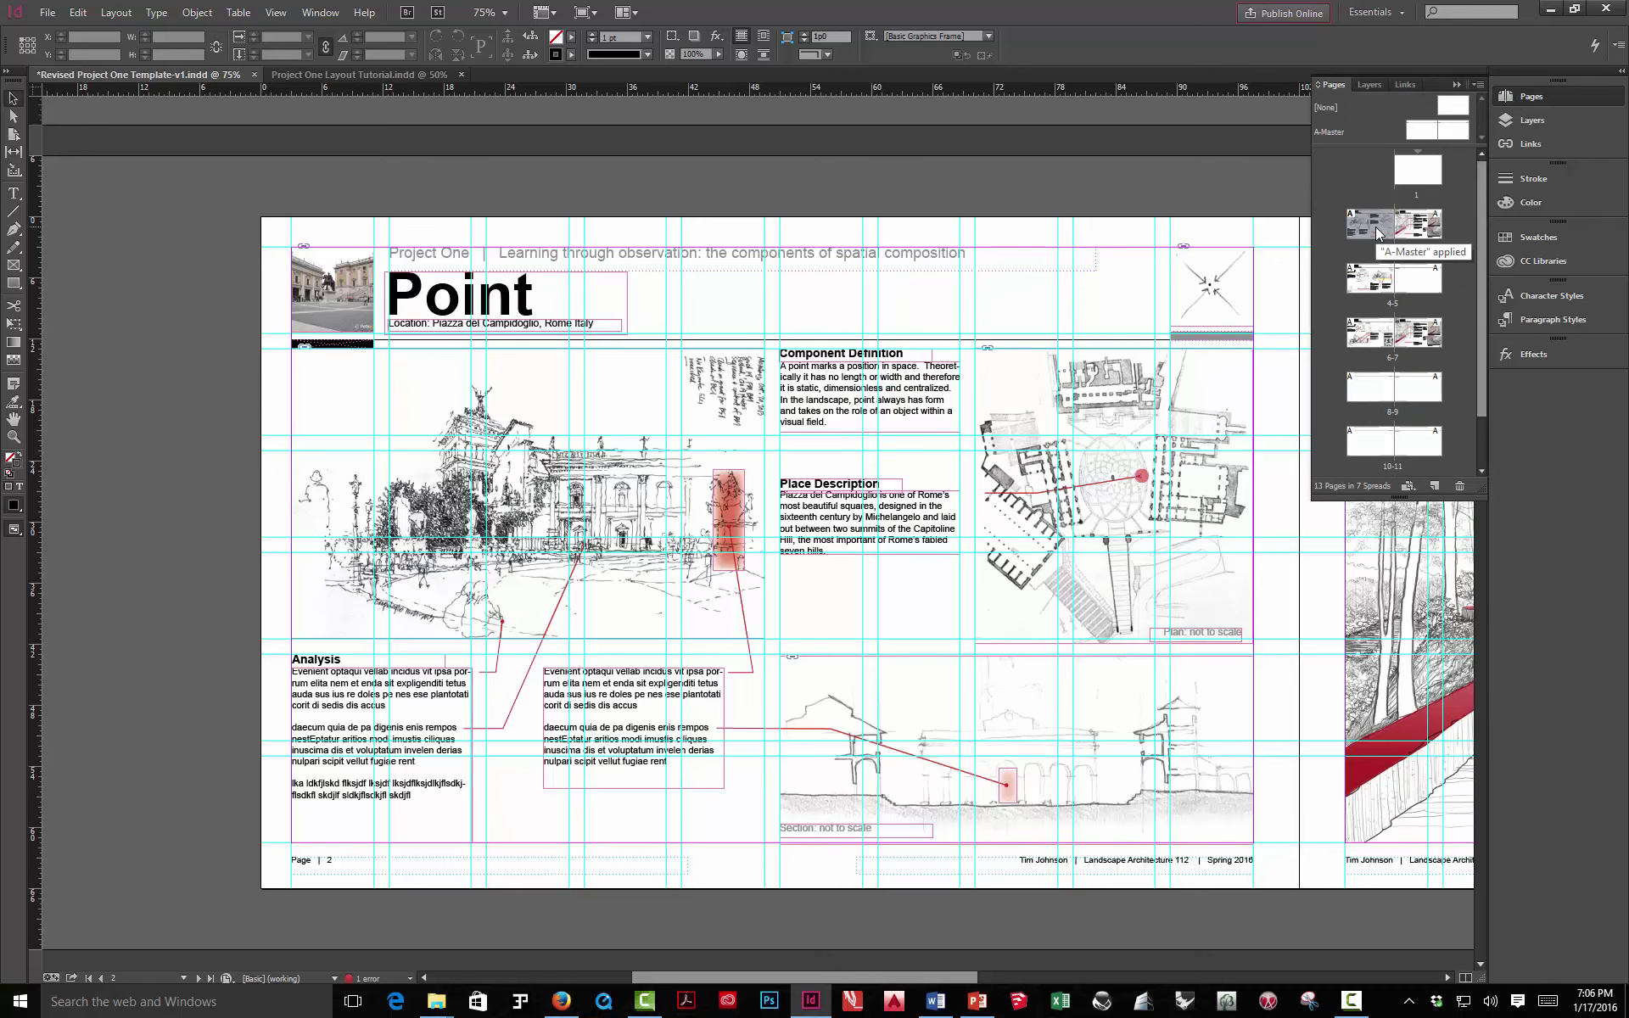
double_click(1367, 283)
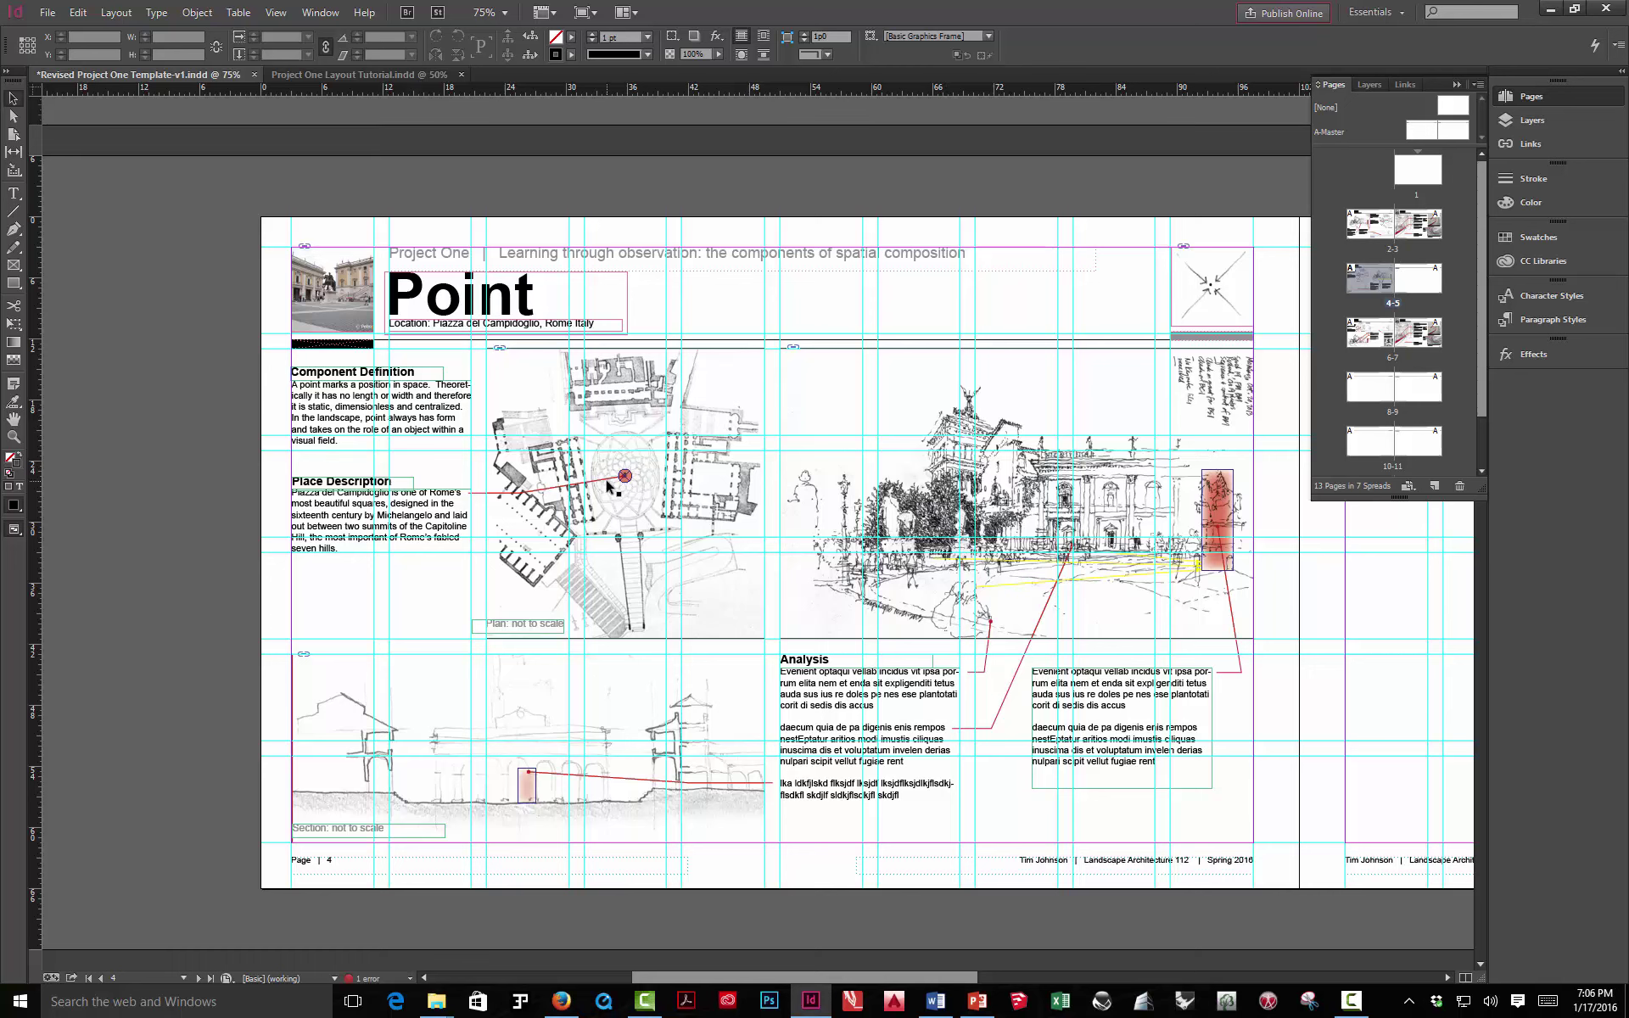
Inspect the frames of the Component Definition heading and the header photo against the grid on page 4
left_click(323, 377)
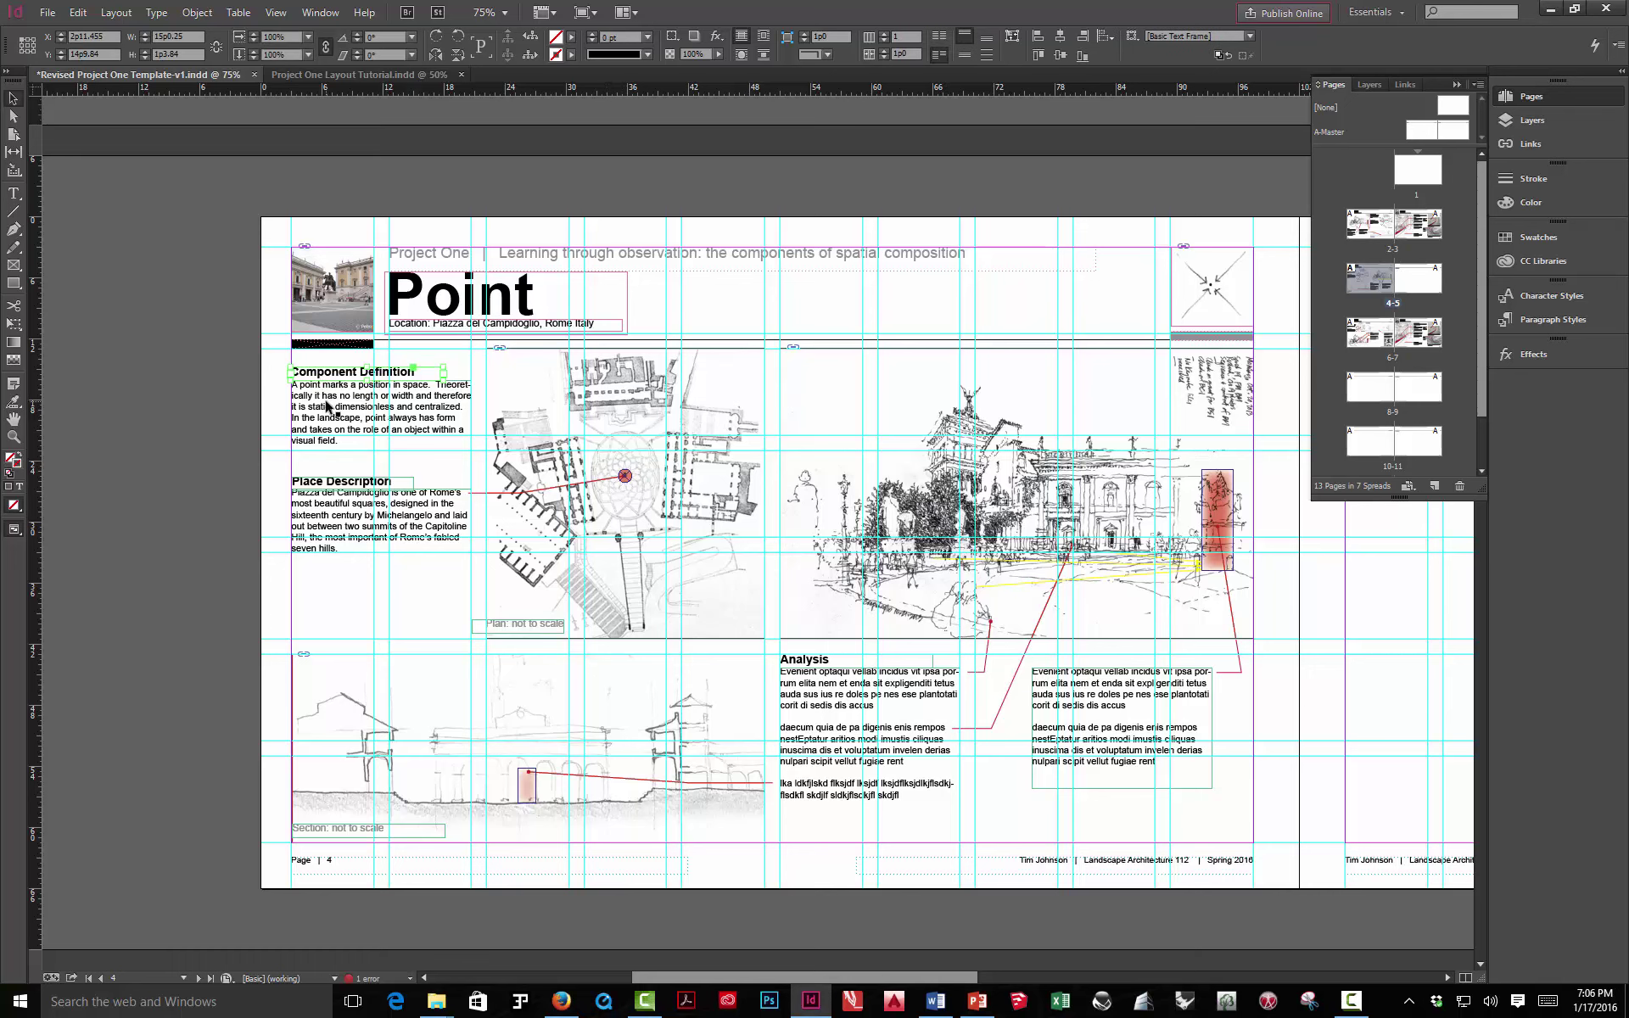
left_click(643, 303)
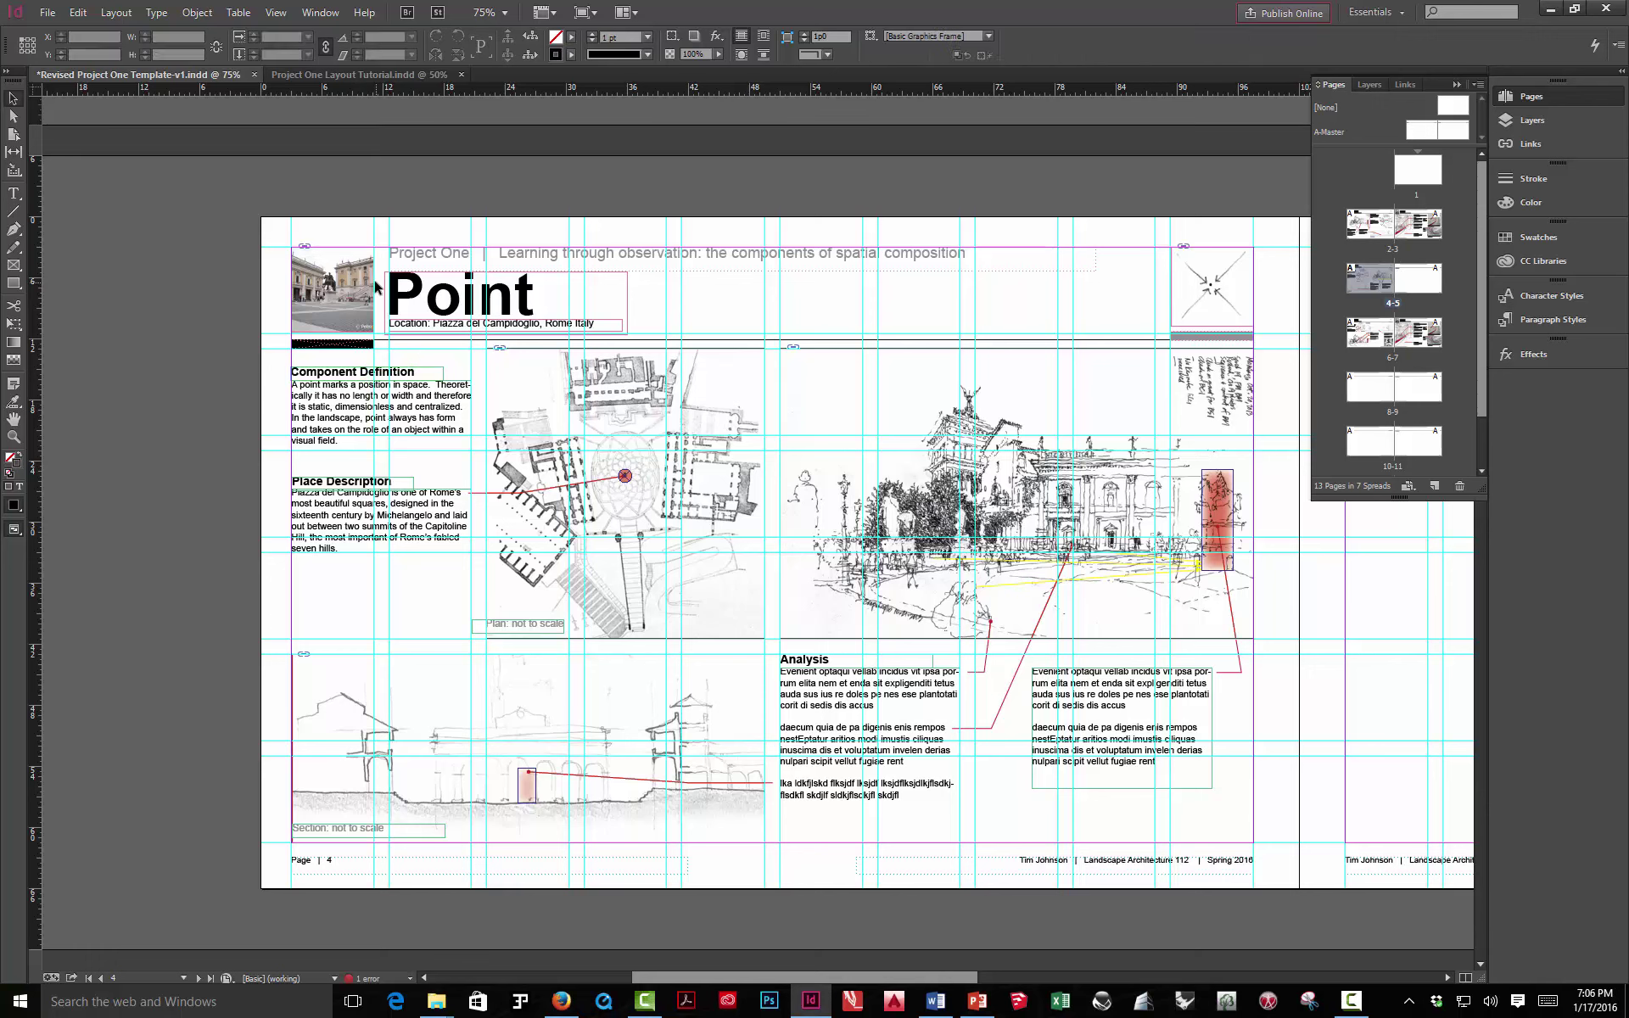
left_click(315, 290)
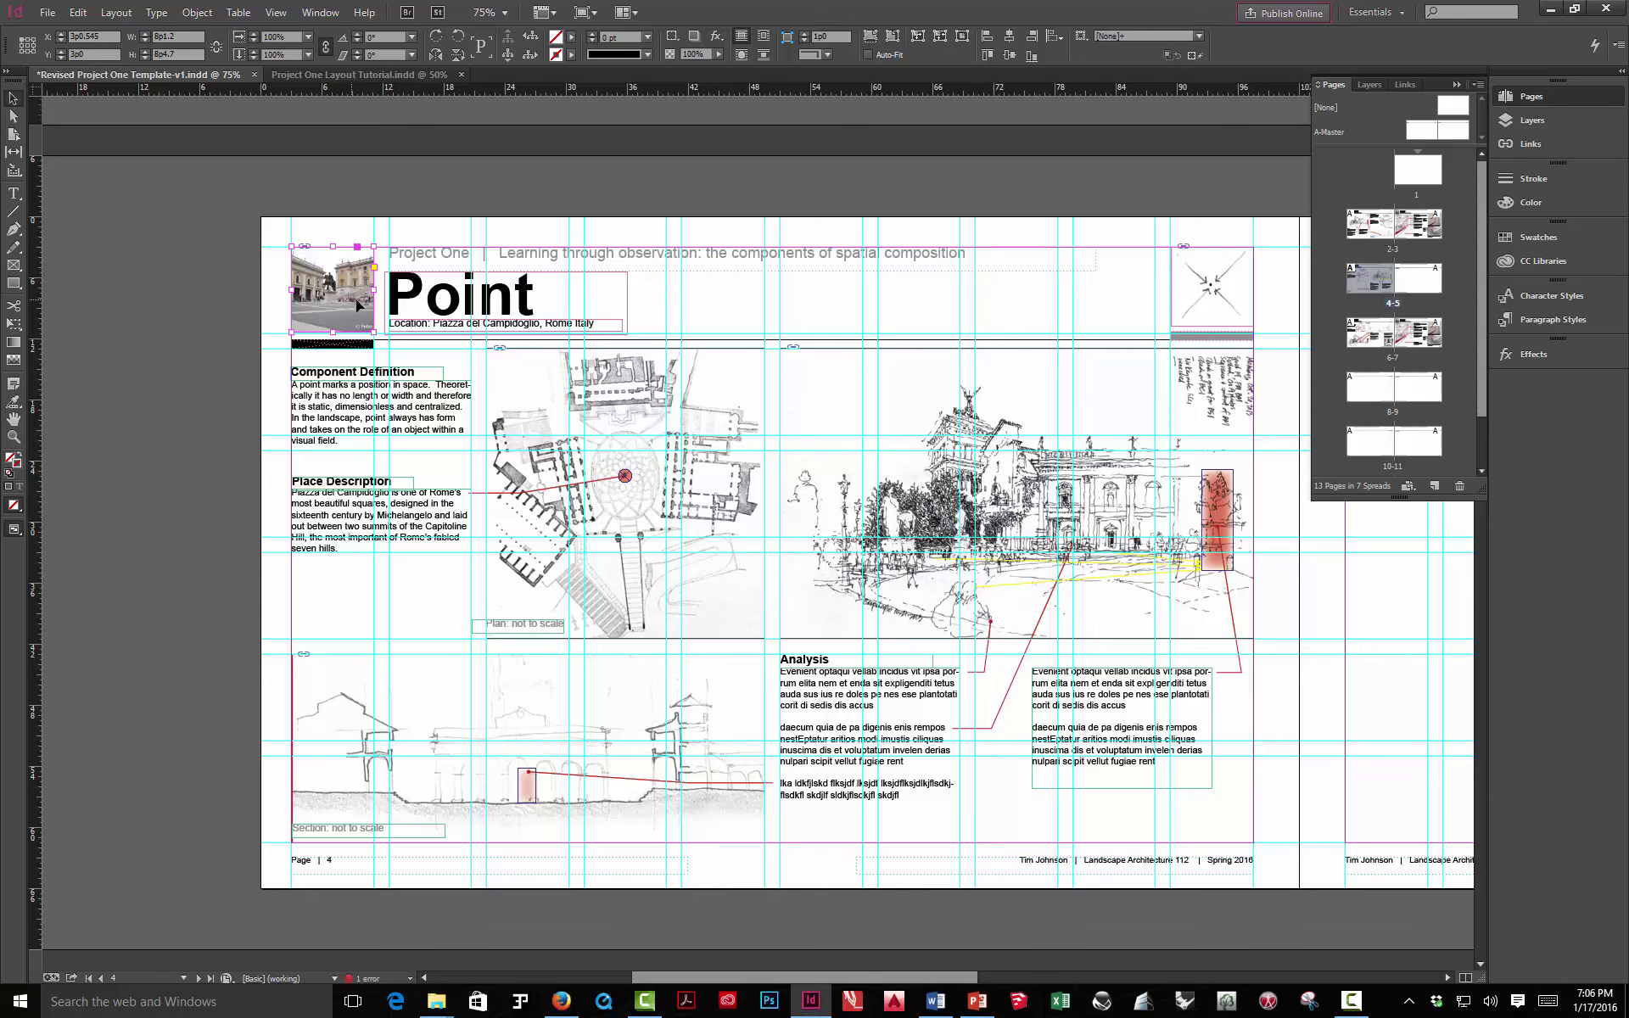
Copy the header photo, Point title and location line from page 4 and paste them in place on page 8
left_click(477, 304)
left_click(418, 328, "shift")
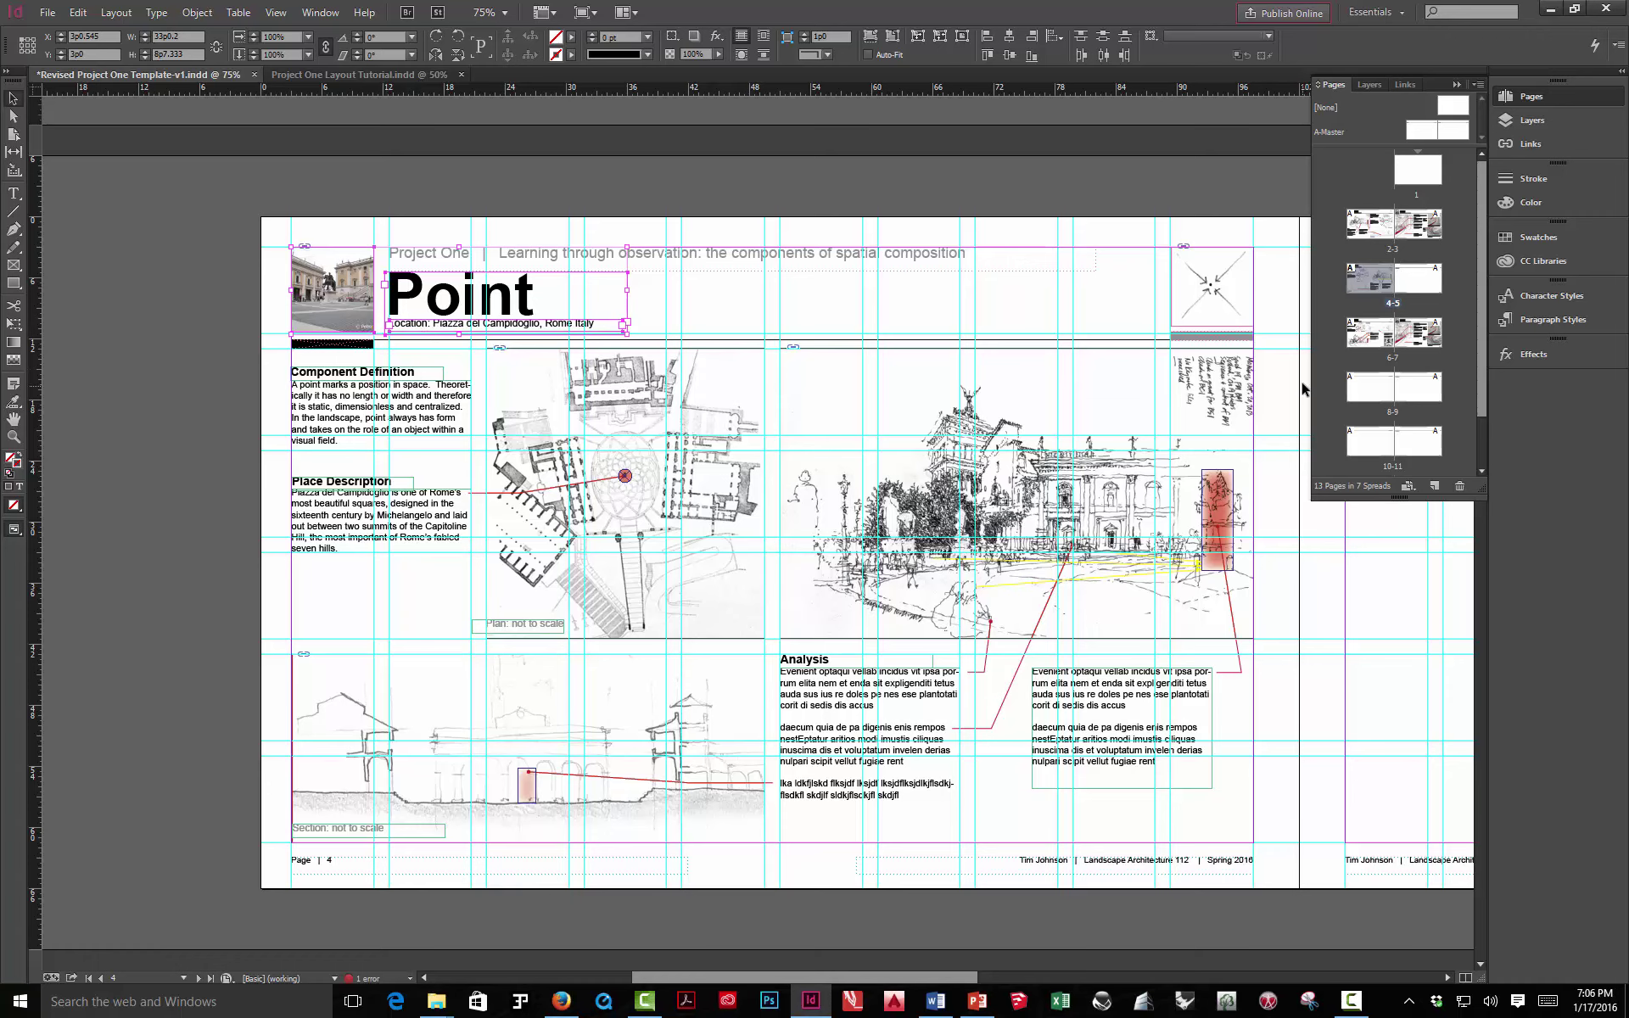
double_click(1366, 387)
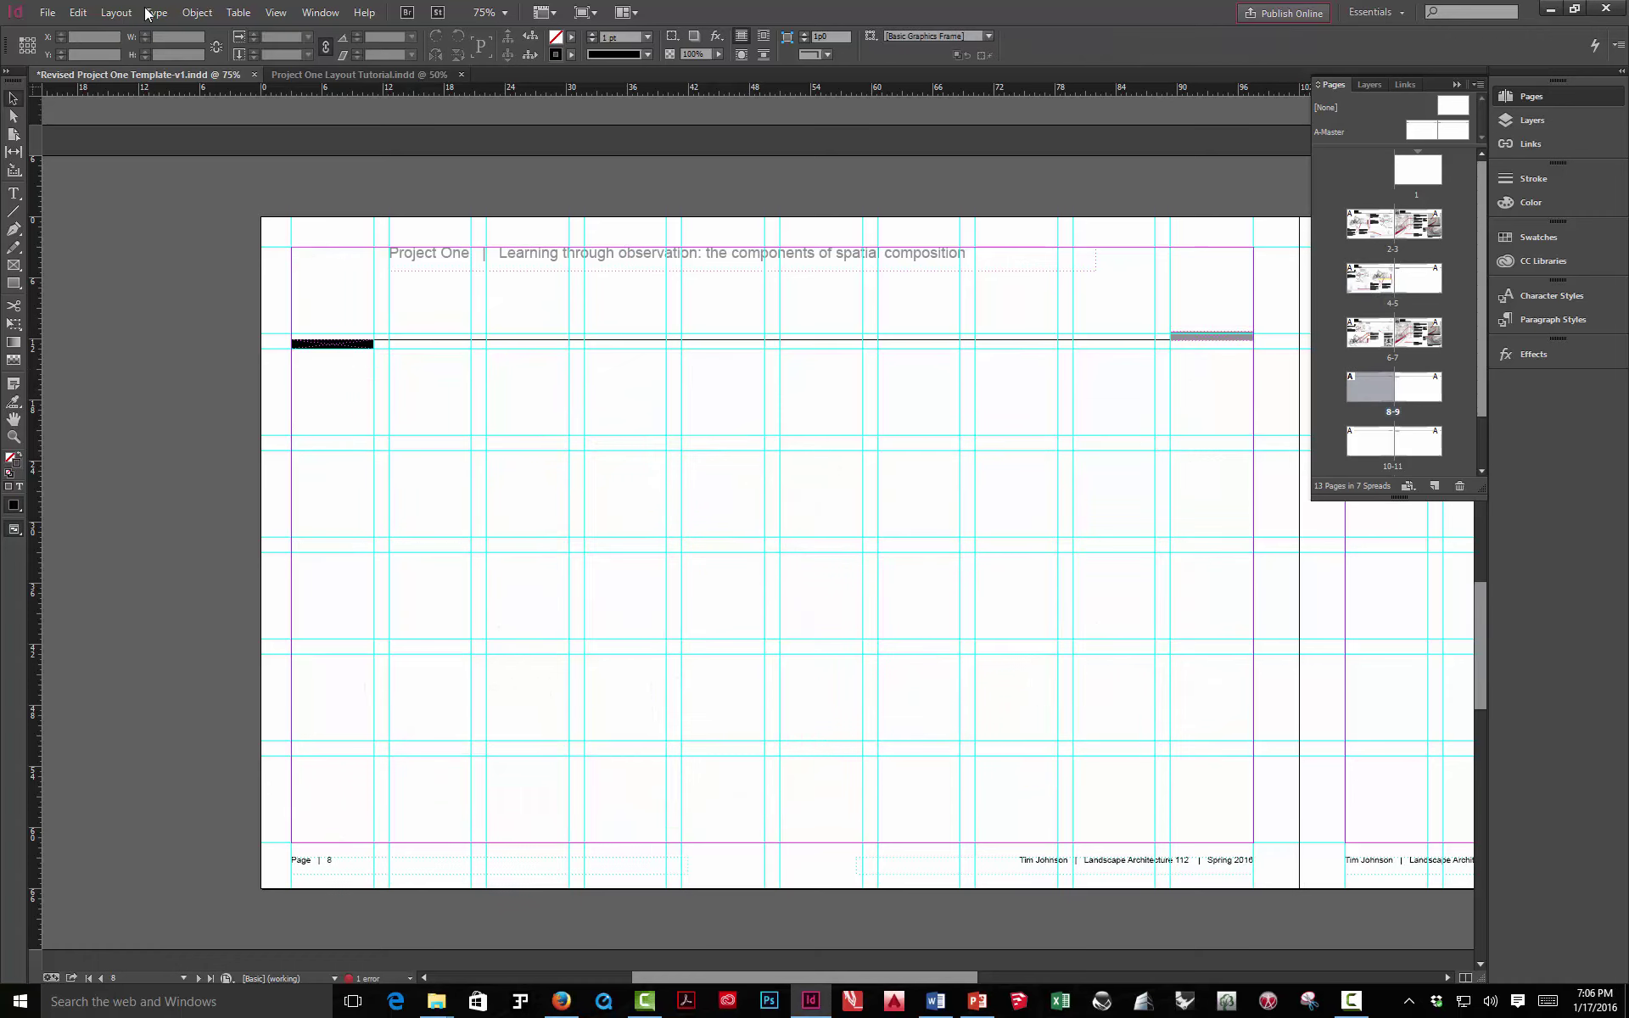
left_click(78, 12)
left_click(117, 168)
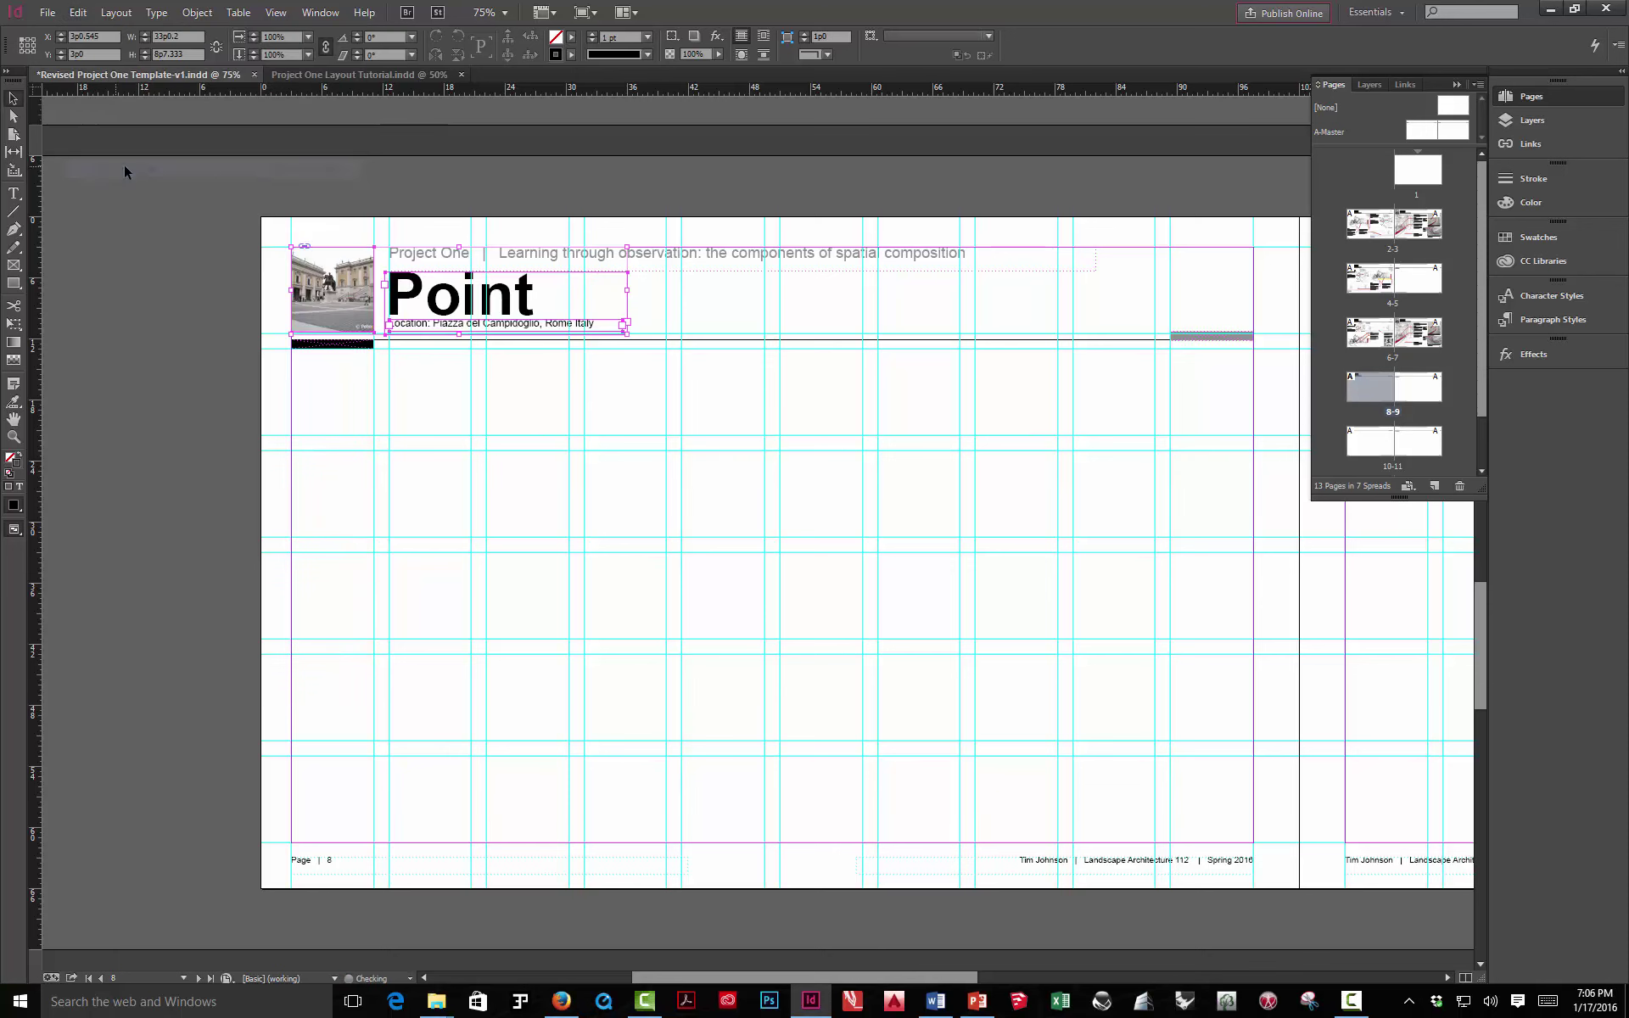
left_click(655, 296)
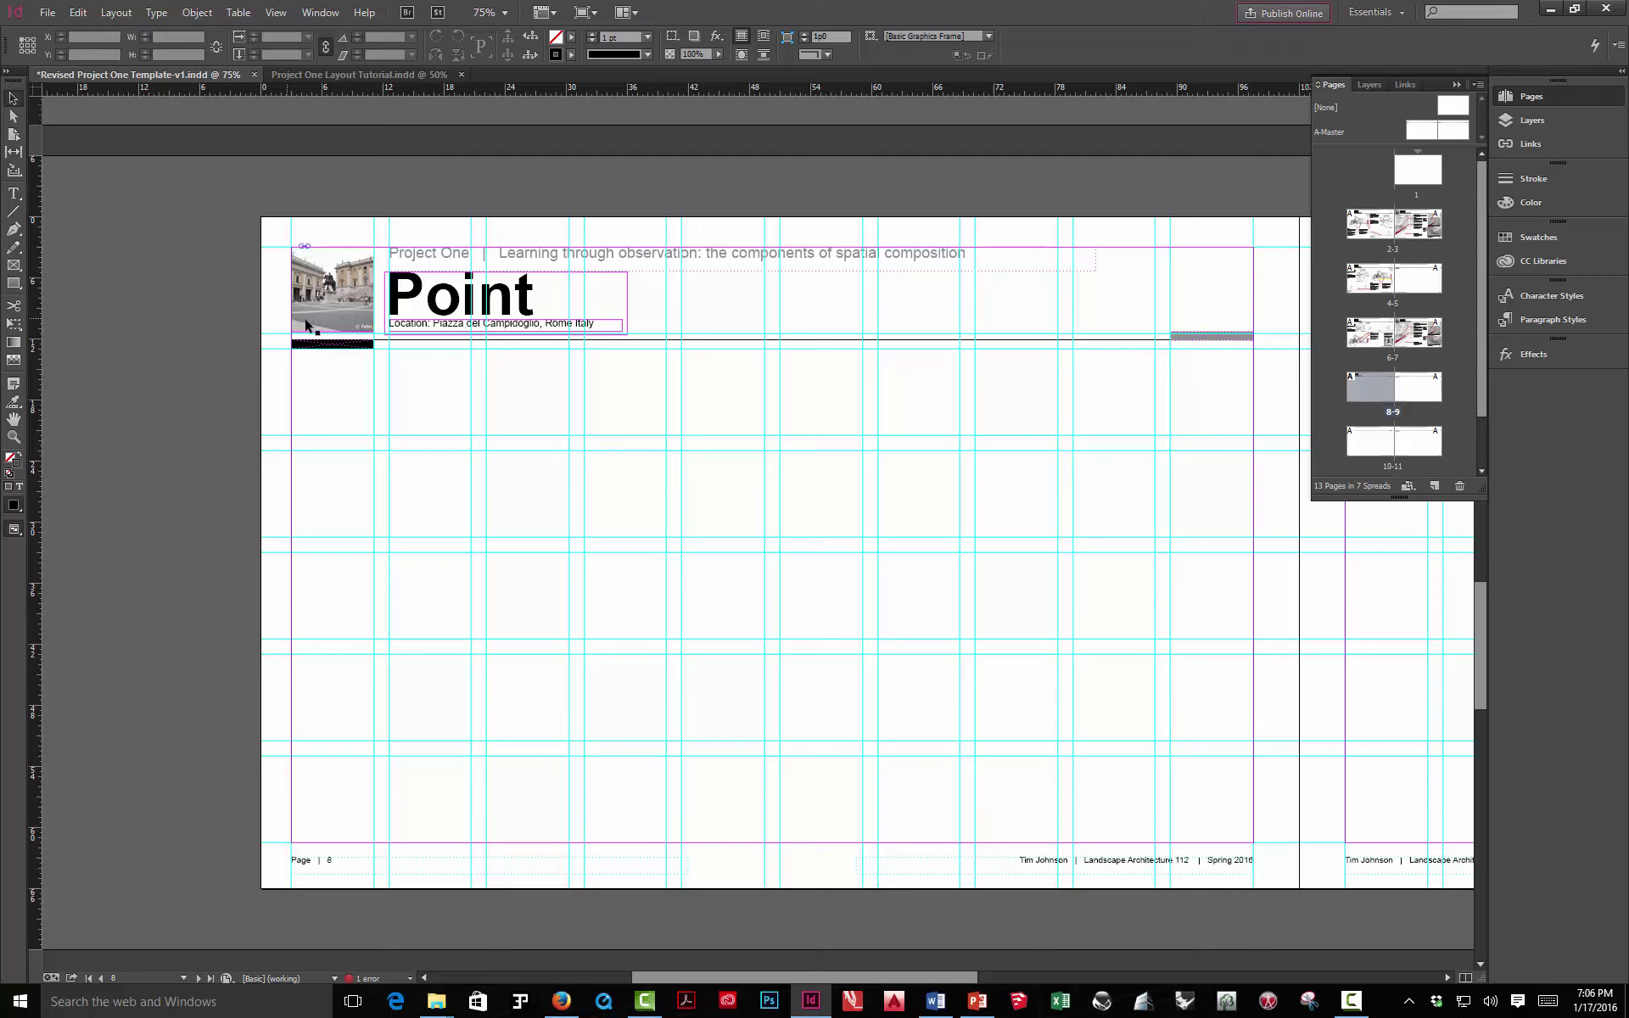
Lengthen the header photo's frame on page 8 downward to a height of 8p6
left_click(333, 292)
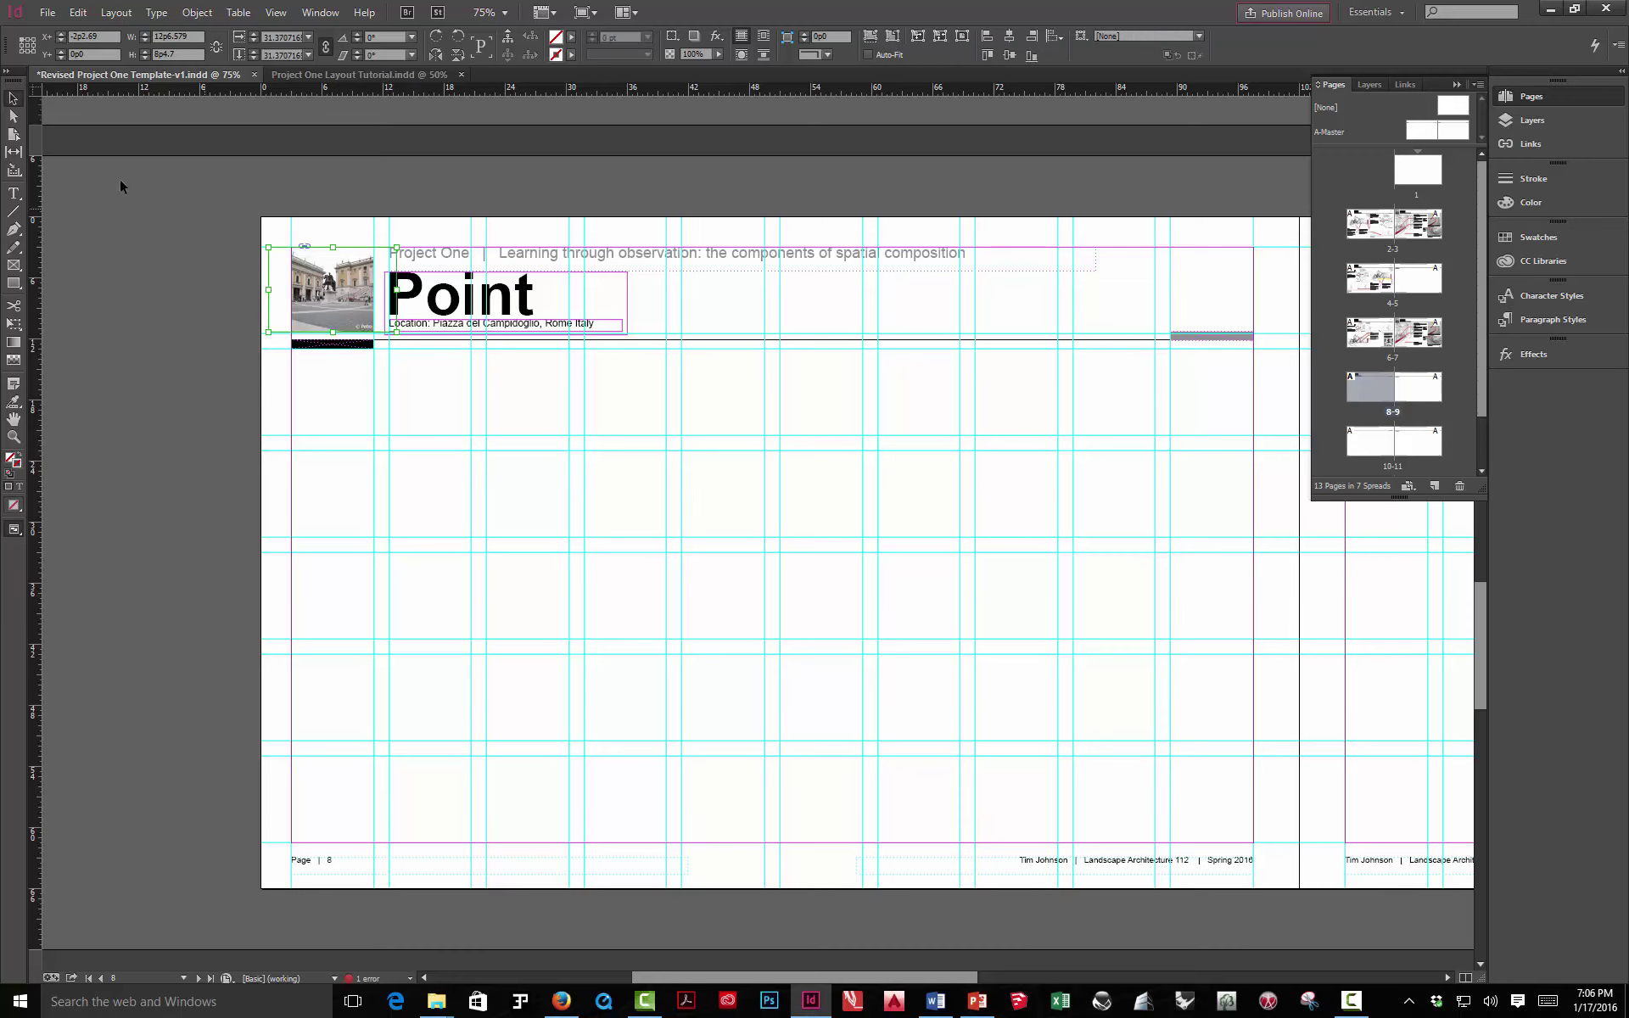
left_click(344, 297)
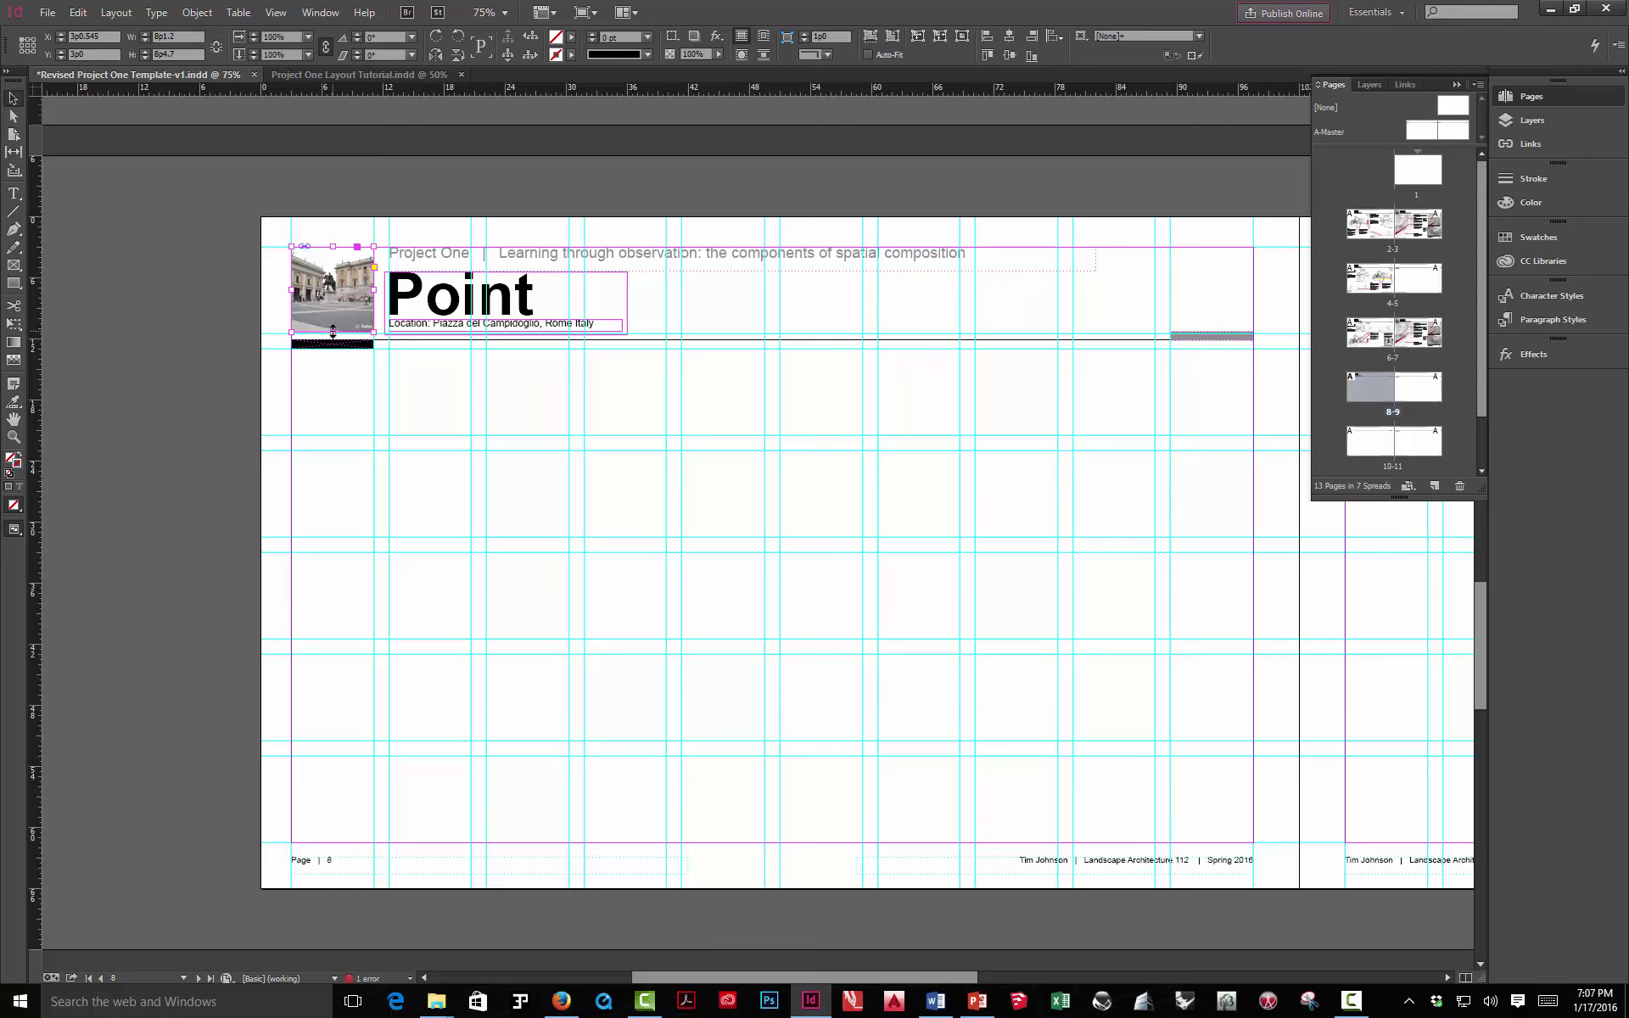
left_click_drag(332, 332, 332, 333)
left_click(209, 262)
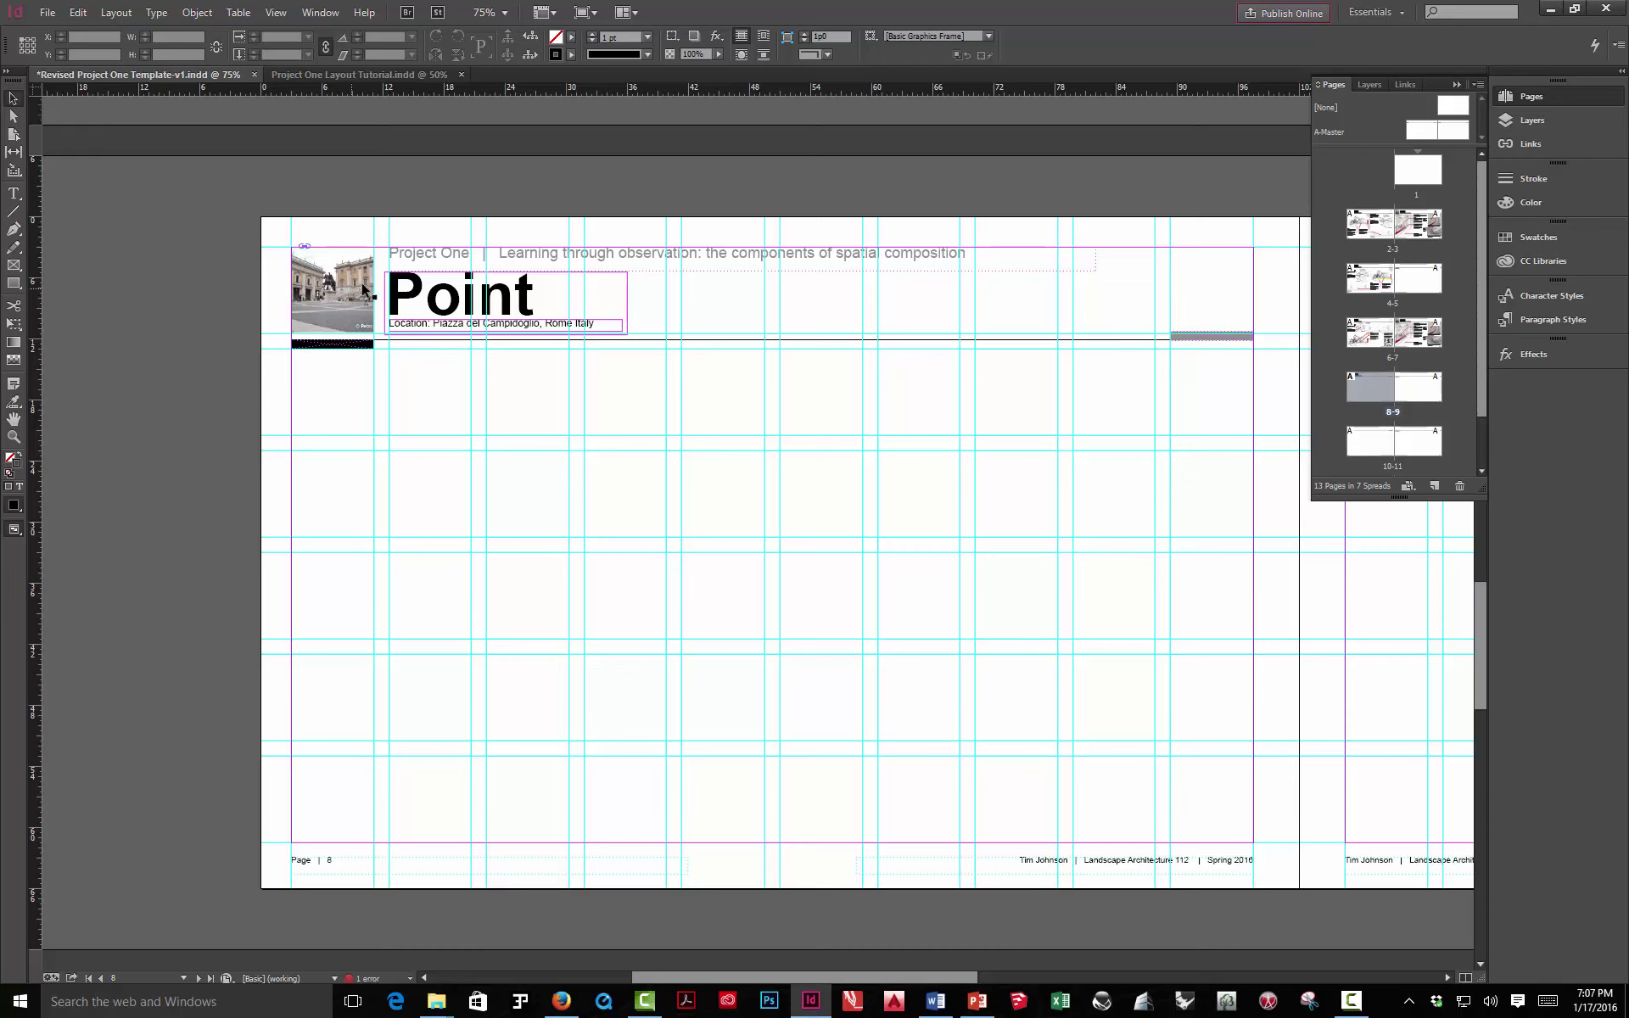
Refit the header photo on page 8 to fill its frame
left_click(322, 268)
right_click(323, 266)
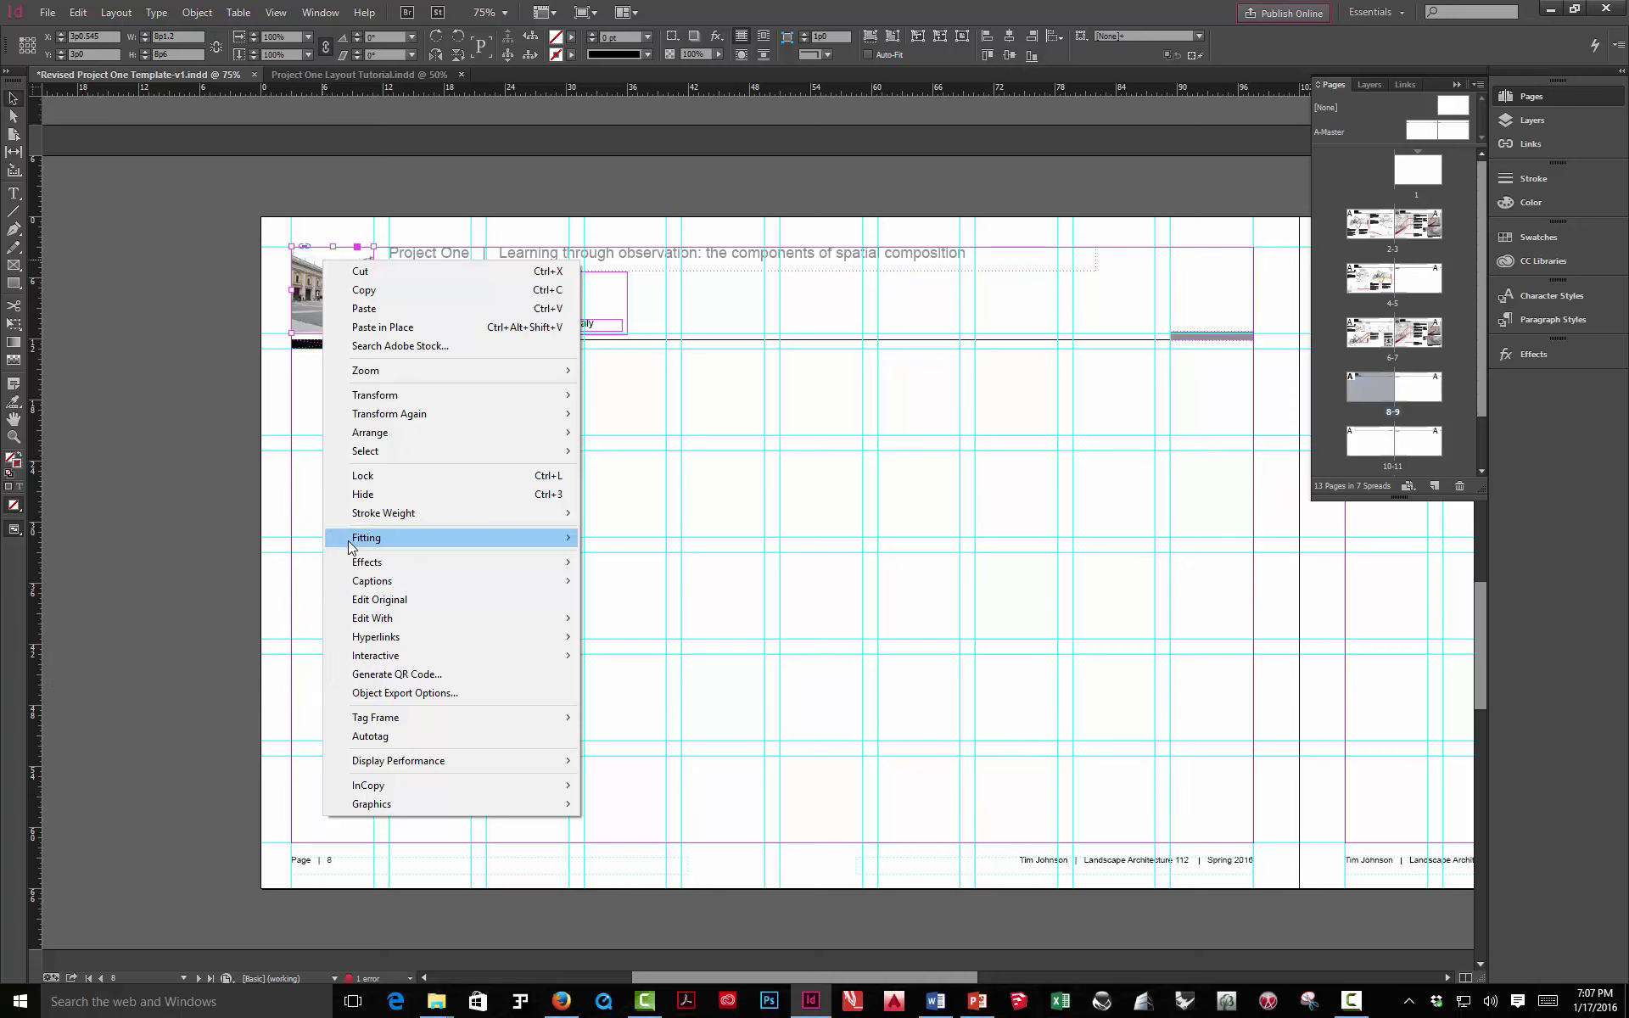
mouse_move(349, 546)
left_click(280, 535)
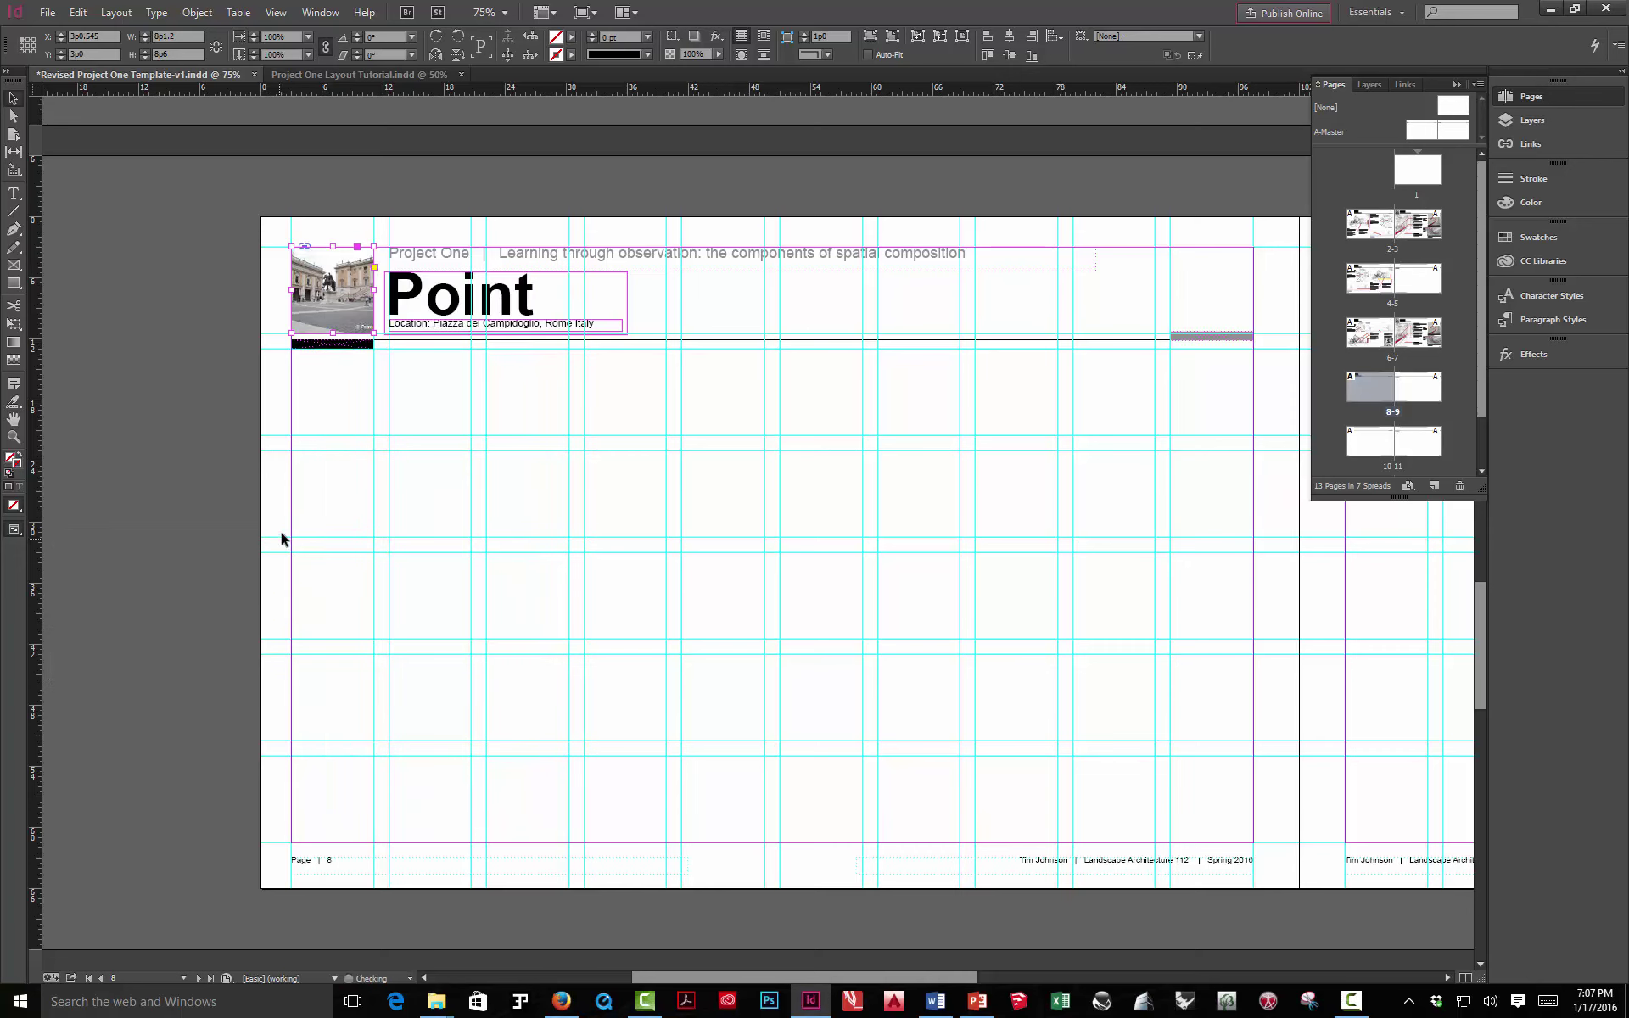
left_click(252, 329)
Compare the page 8 header in preview mode and with guides shown, ending with the guides and frame edges displayed
key("w")
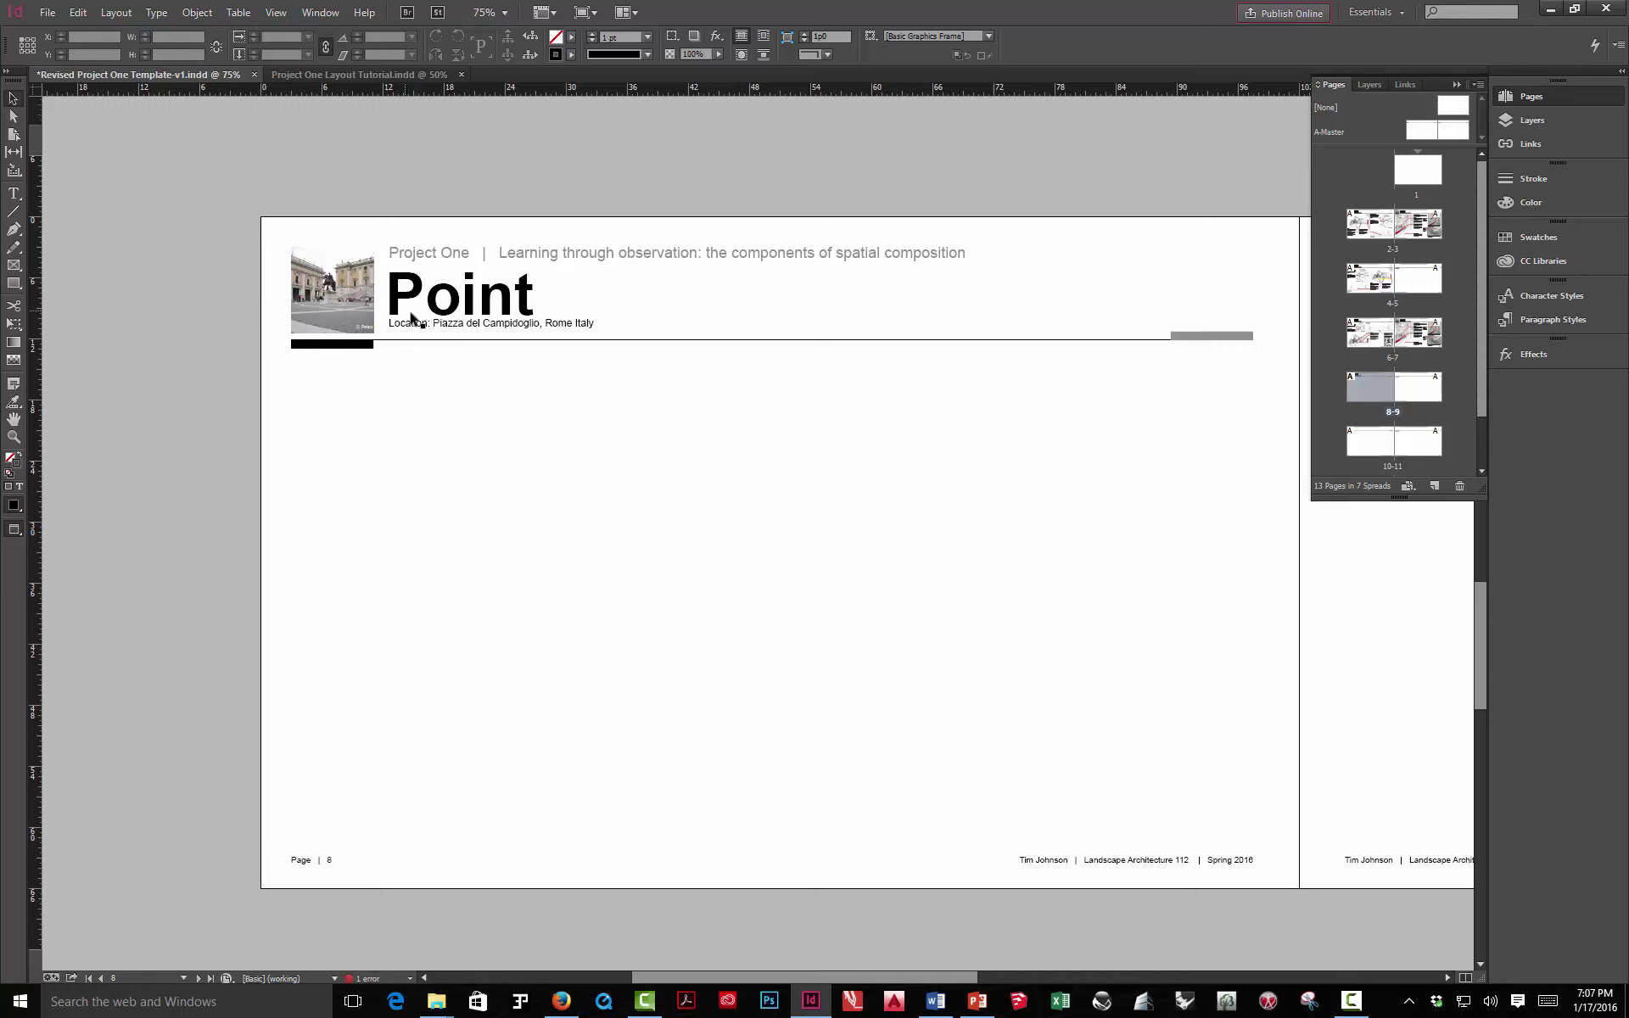
key("w")
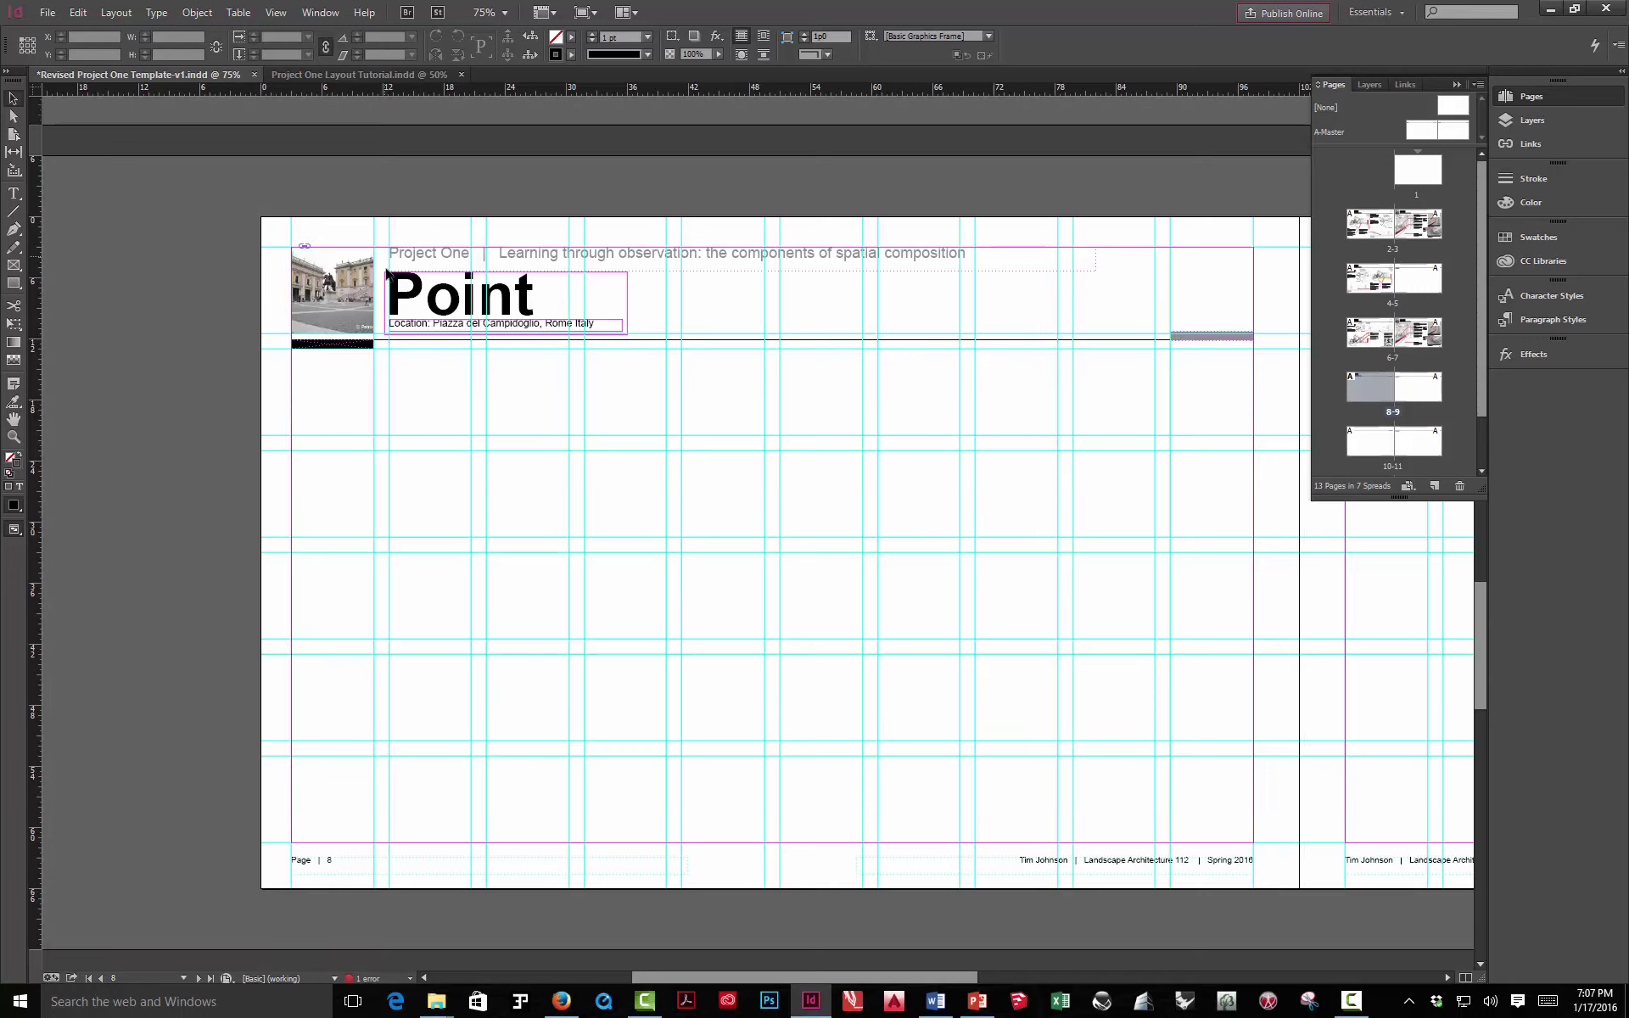
key("w")
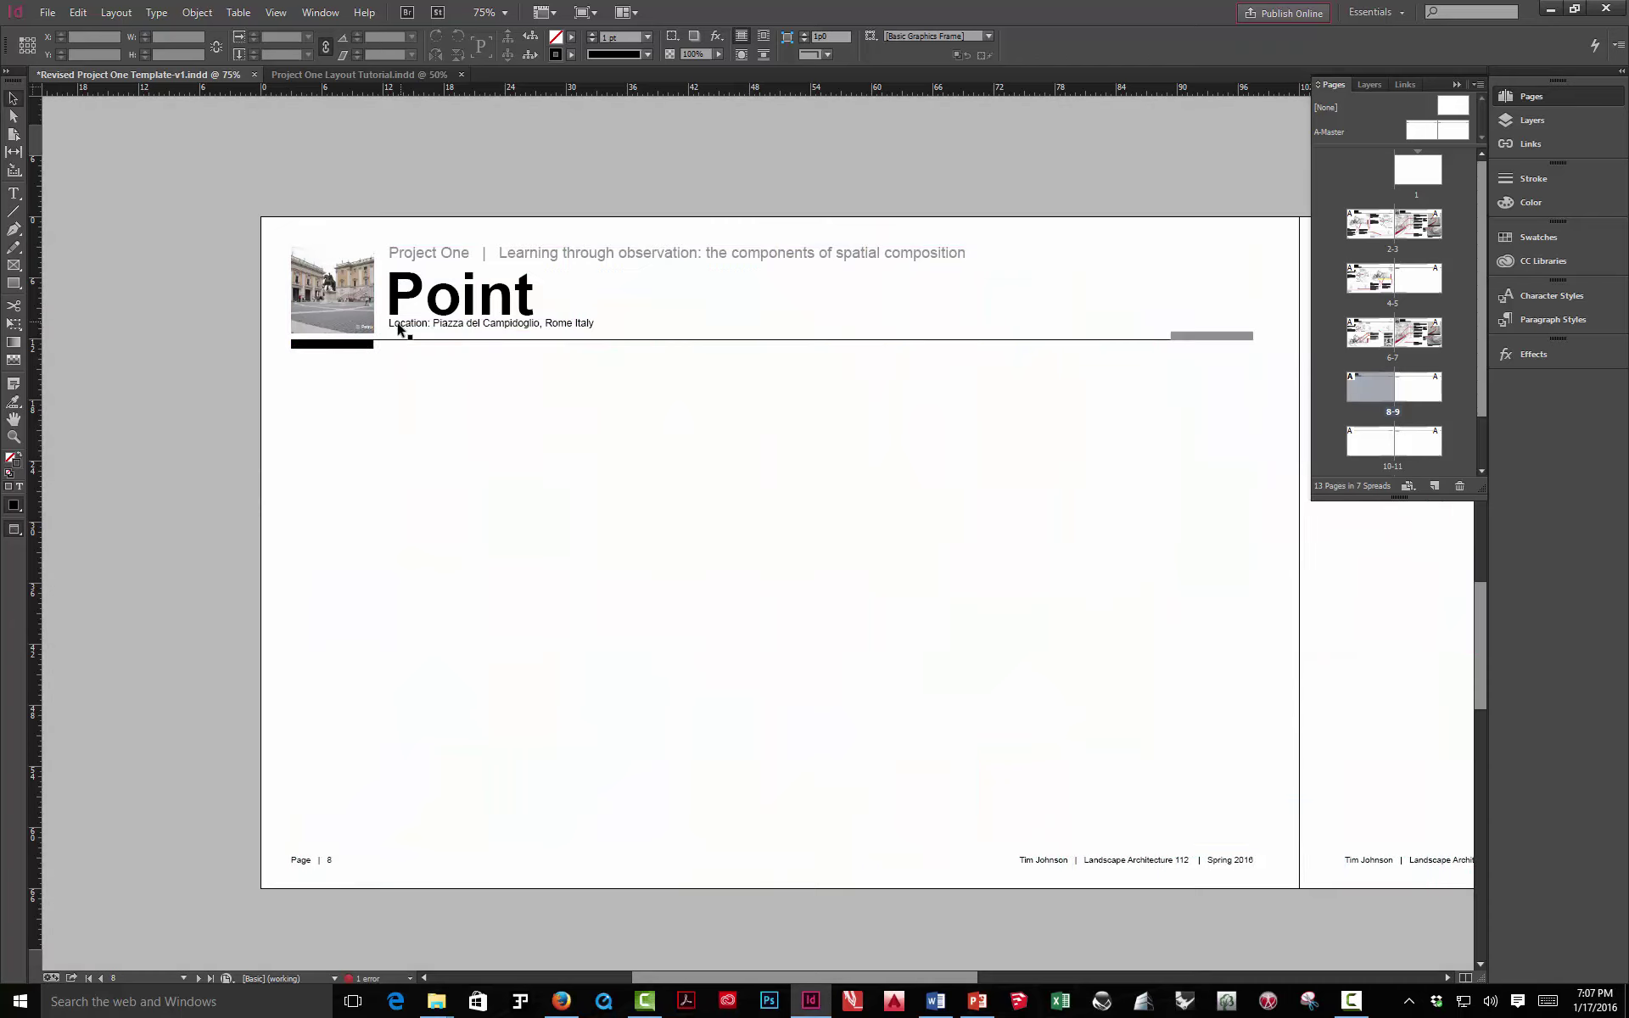
key("w")
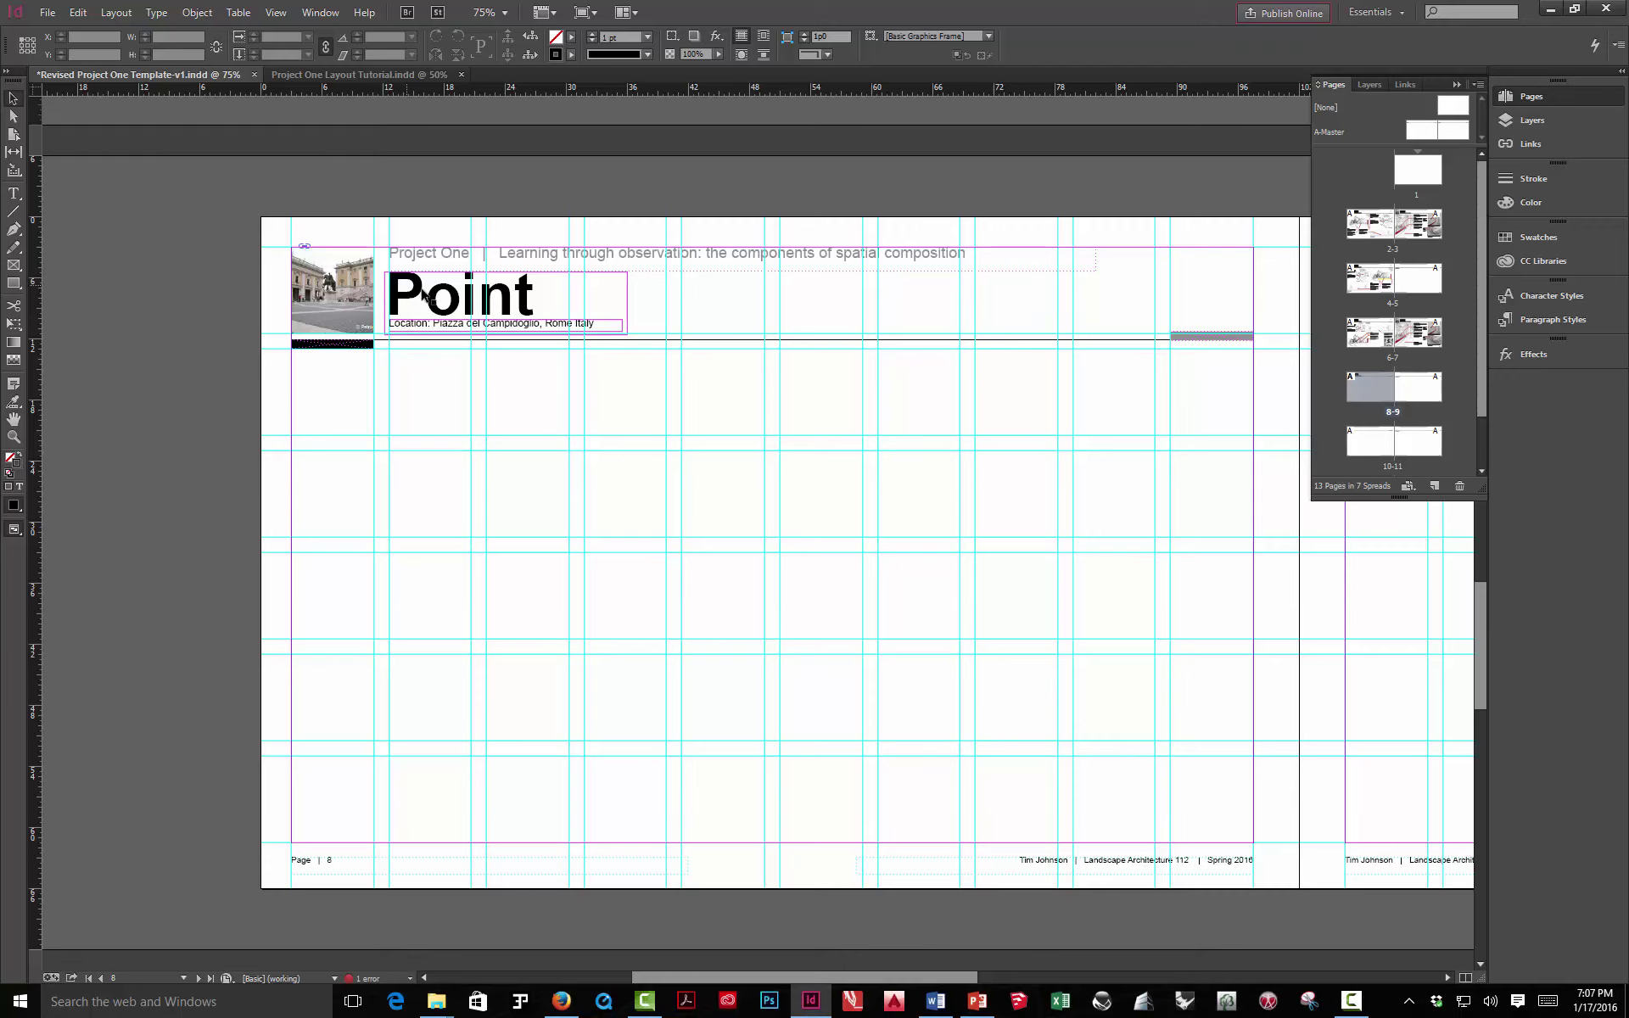
key("w")
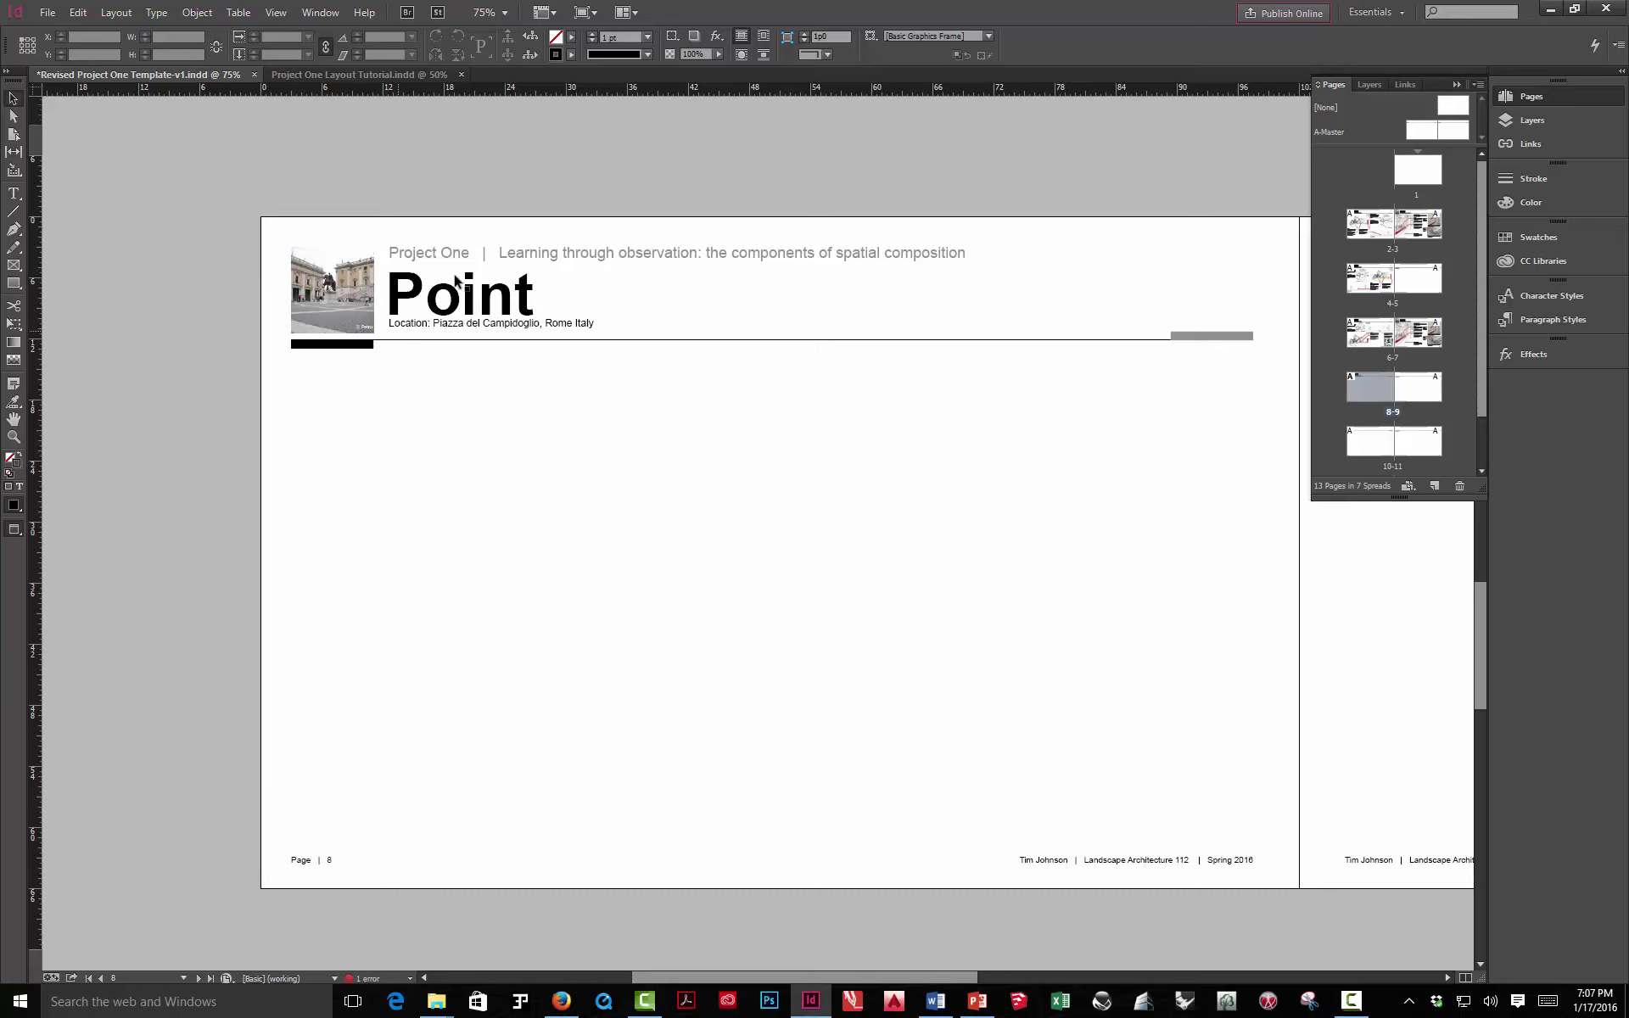
key("w")
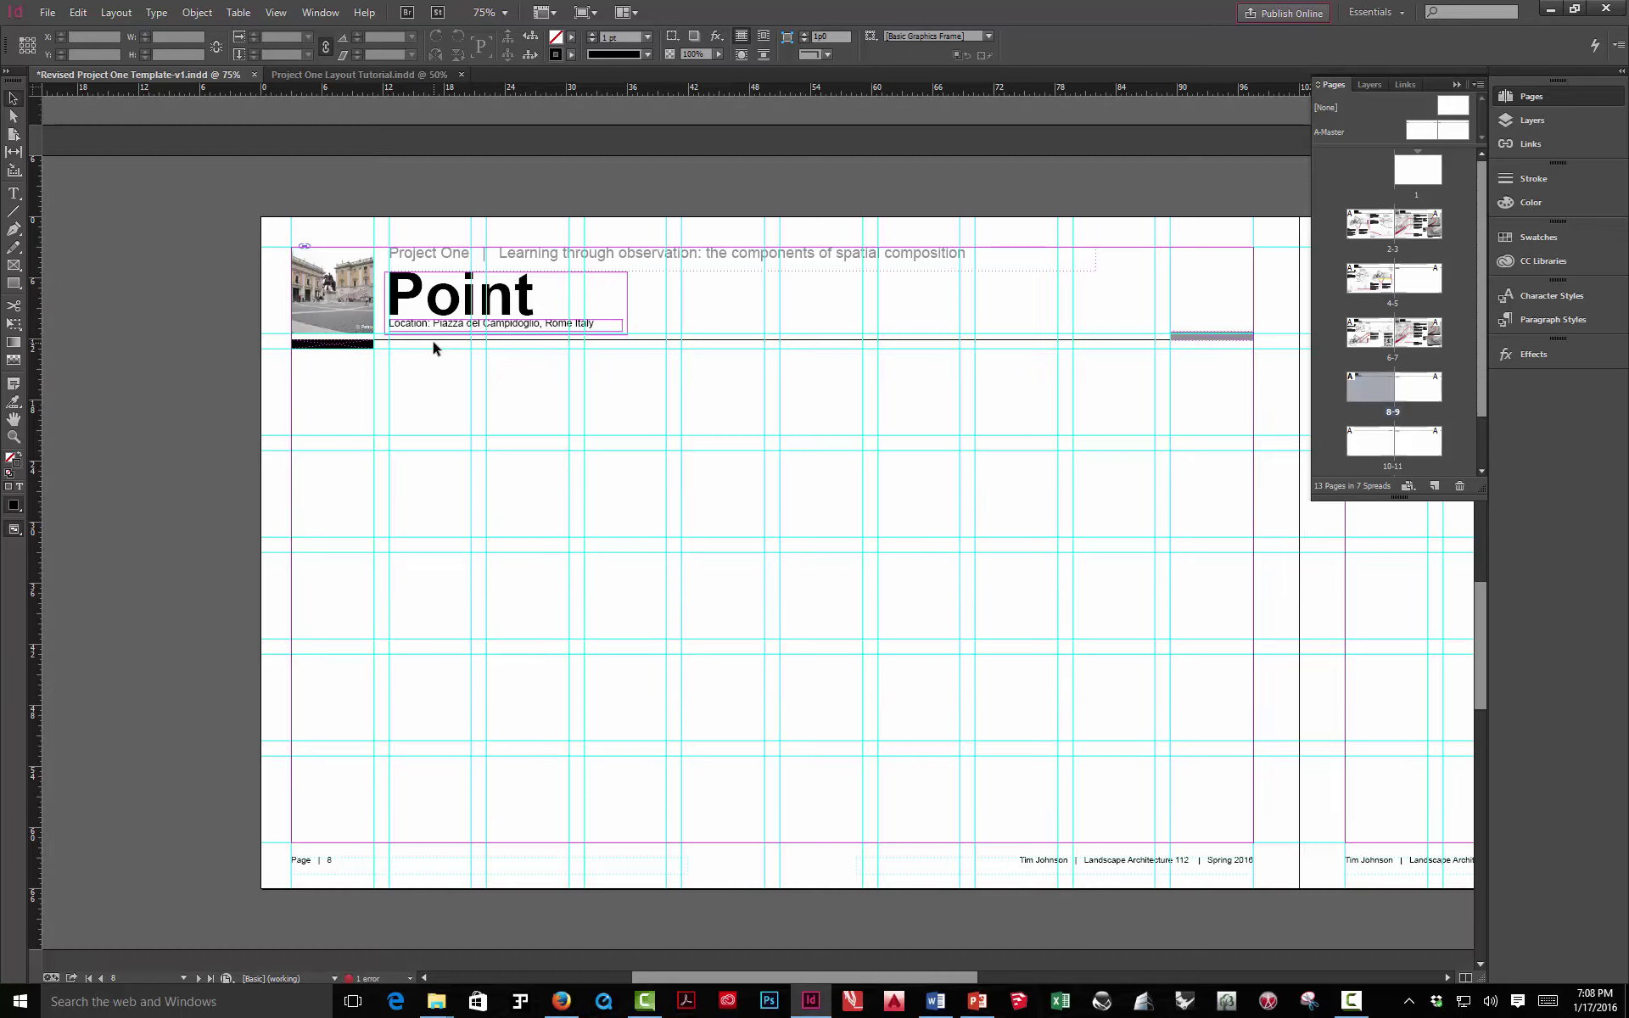
Copy the Component Definition and Place Description headings and paragraphs from page 4 and paste them in place on page 8
double_click(1357, 288)
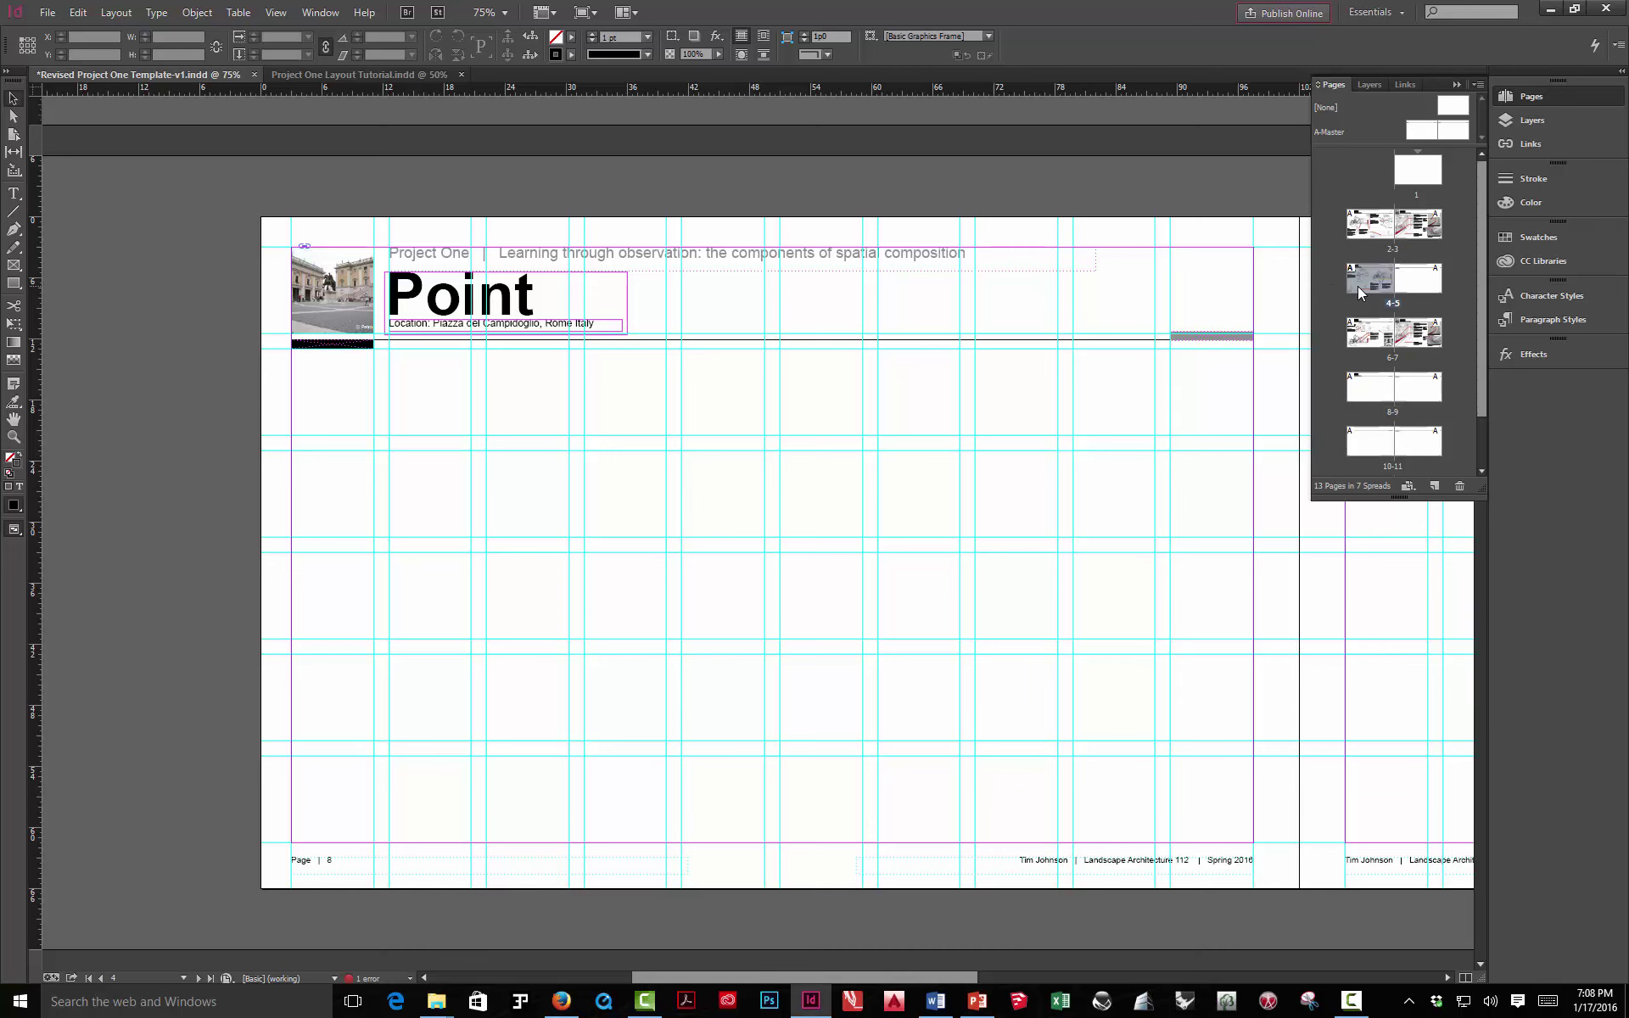
left_click(302, 378)
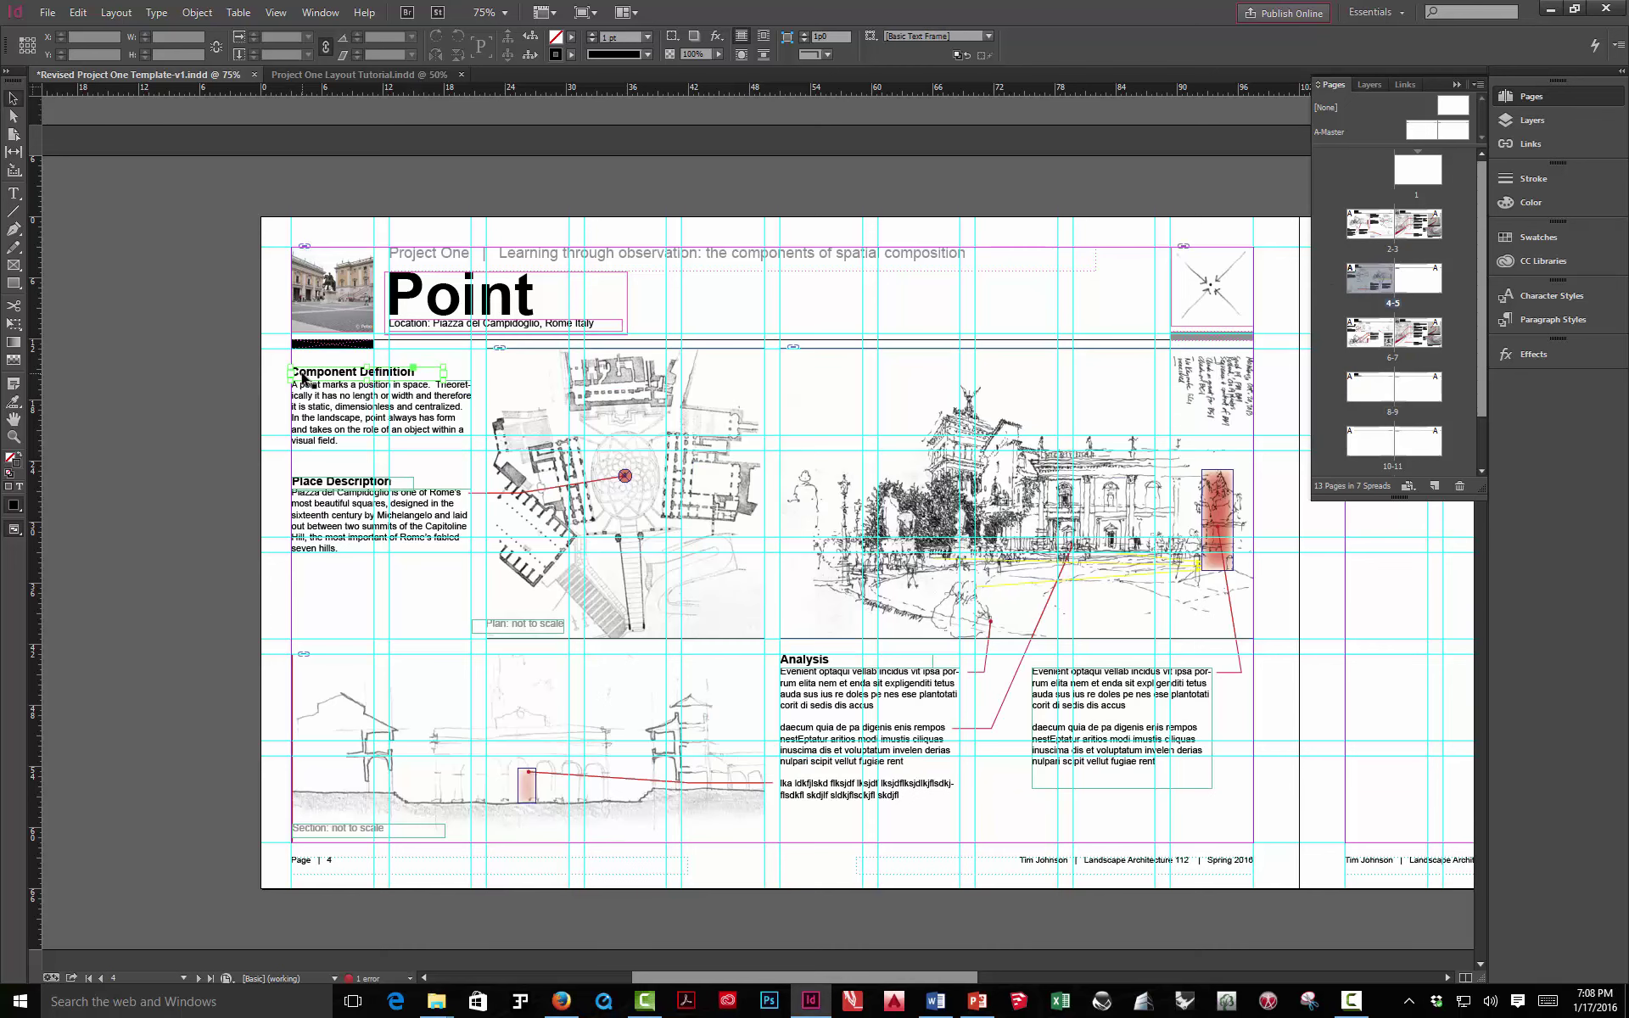
left_click(323, 417, "shift")
left_click(334, 496, "shift")
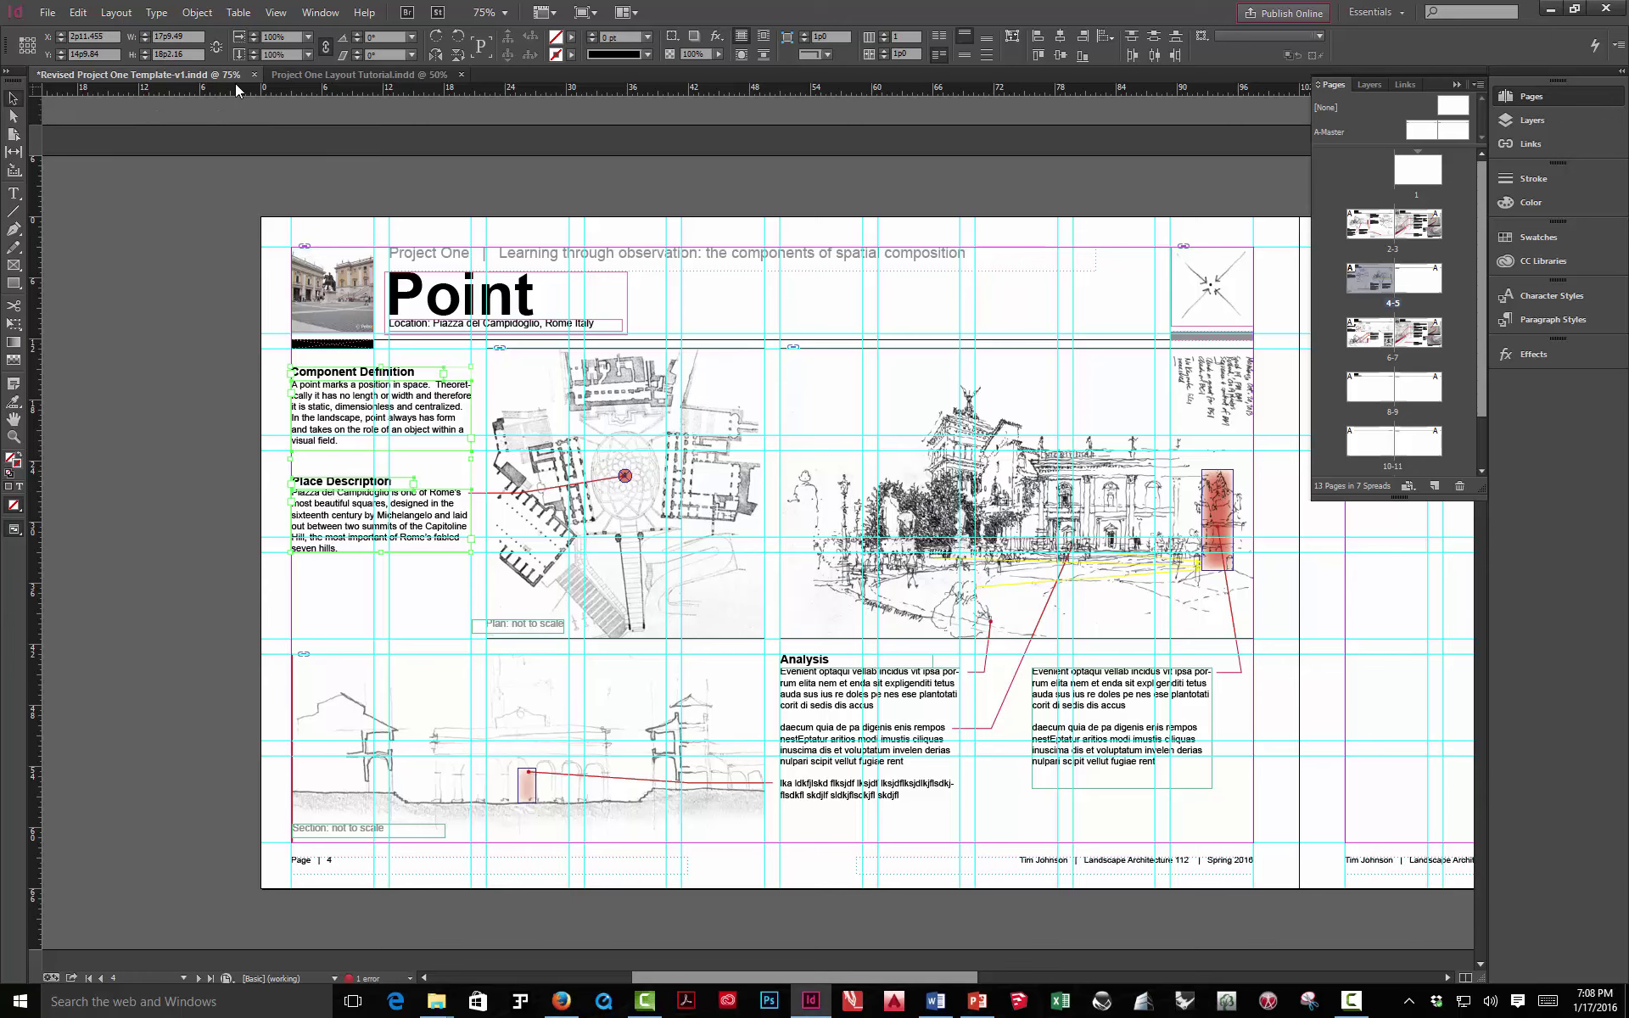
double_click(1367, 387)
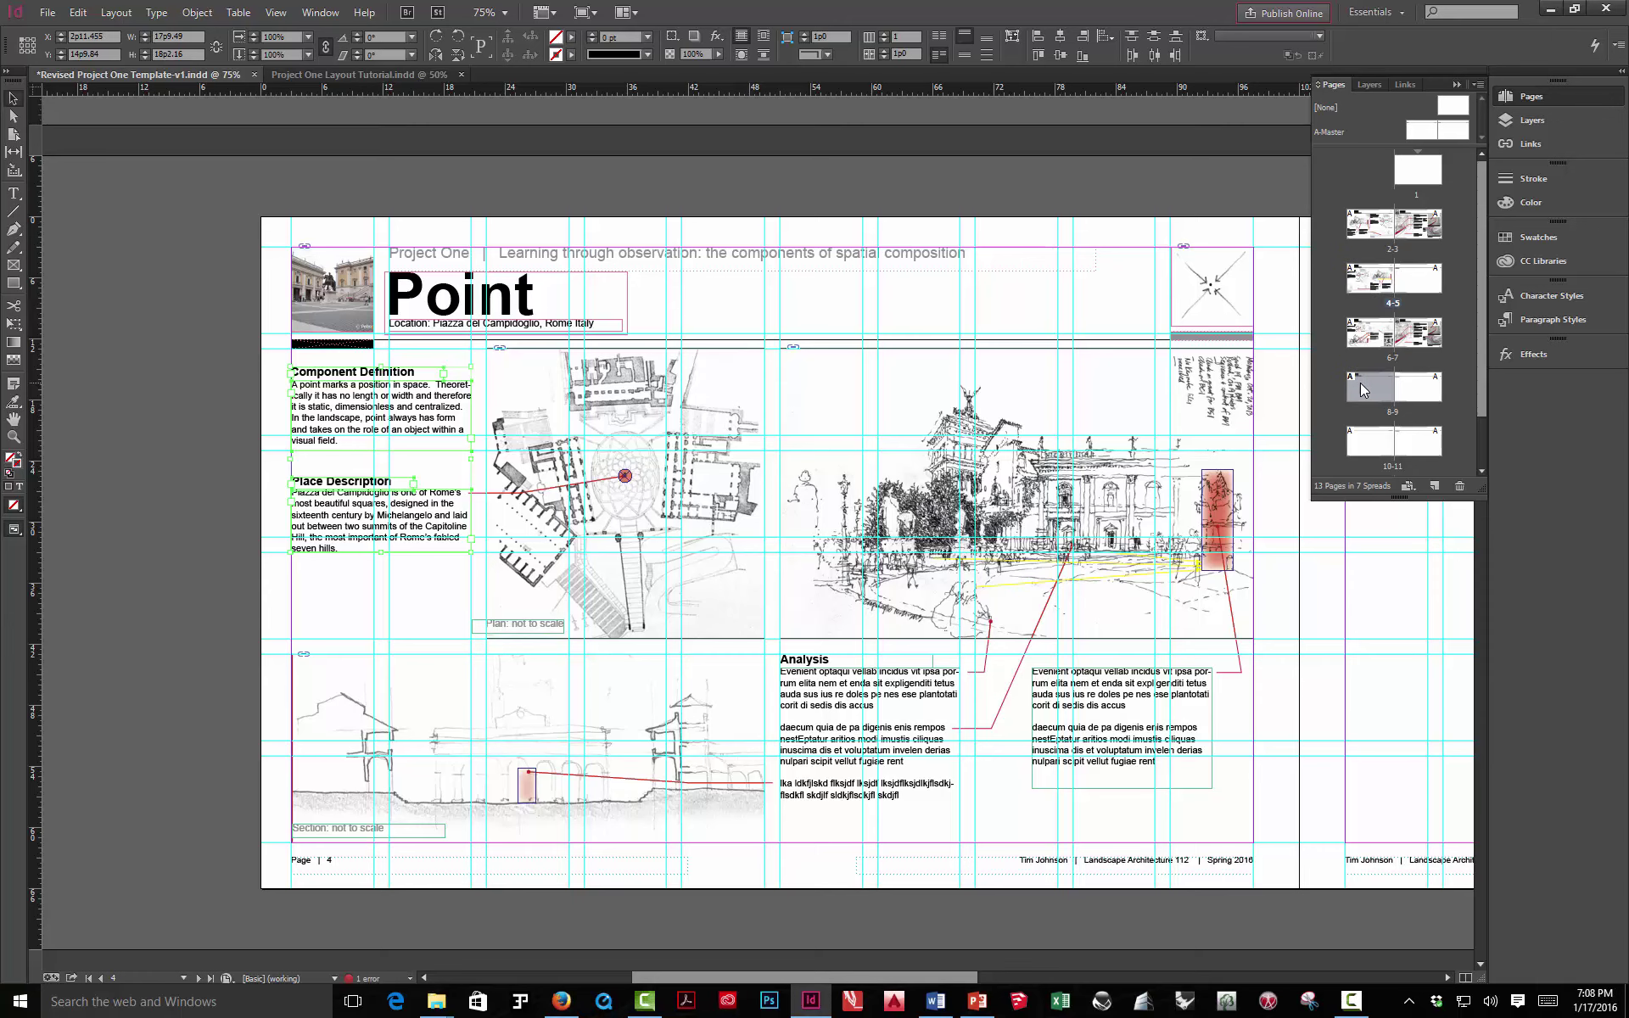
left_click(73, 12)
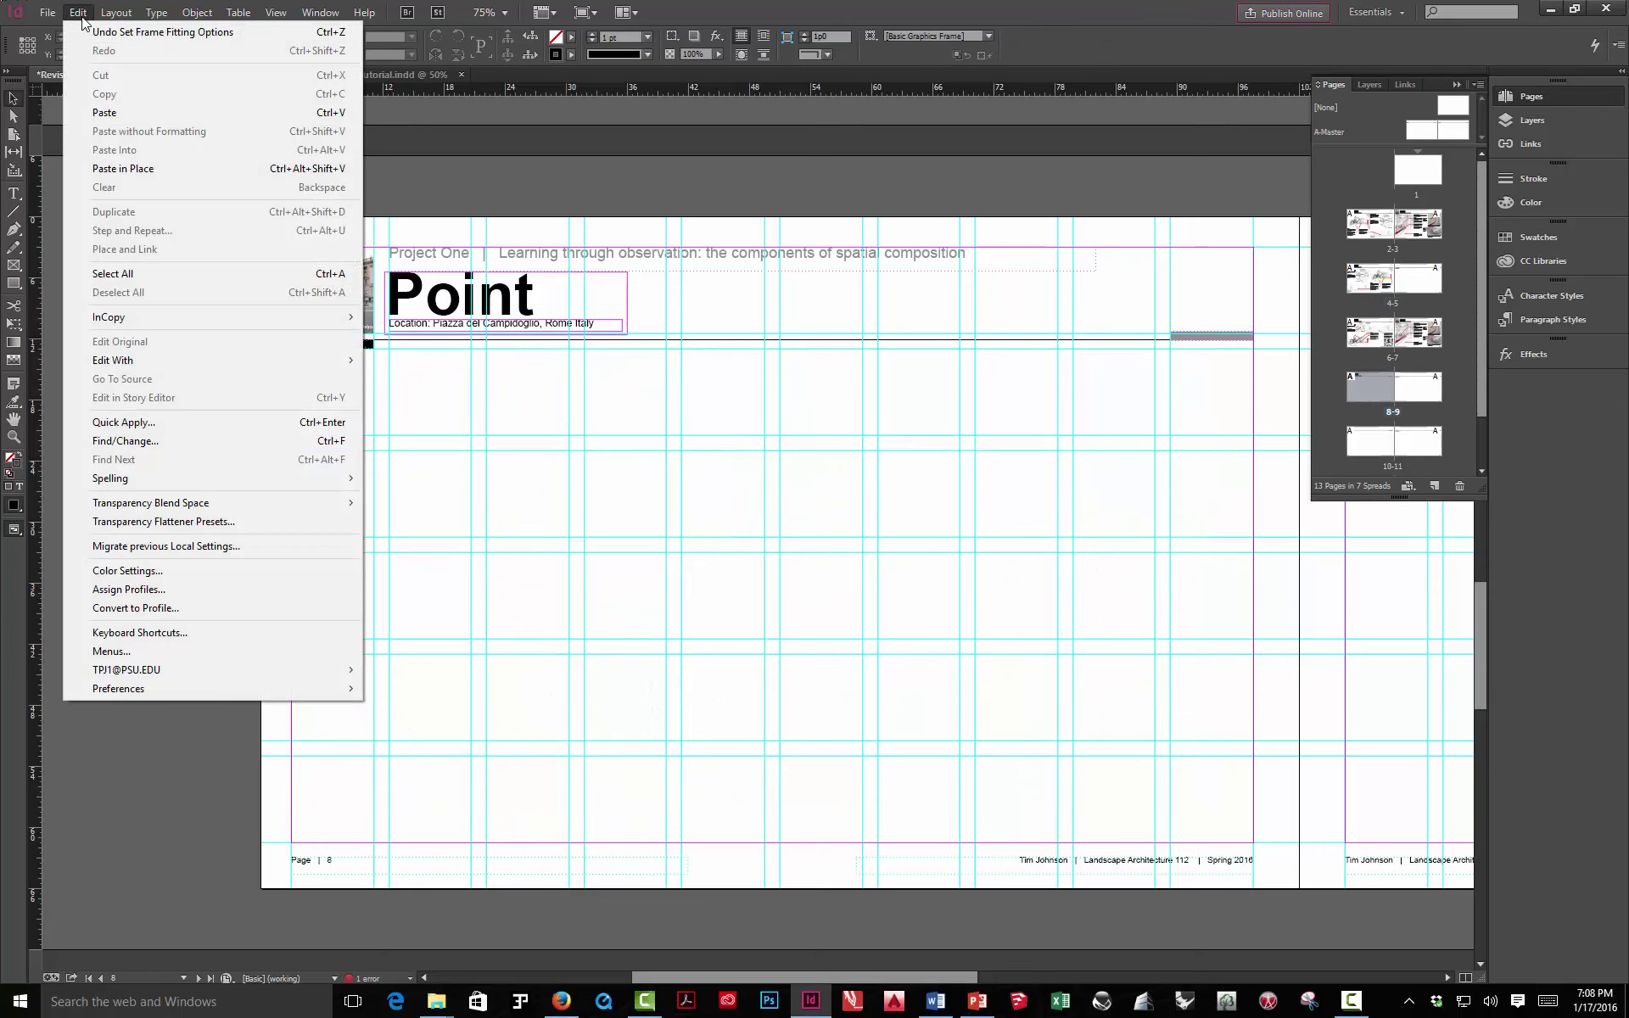
left_click(127, 169)
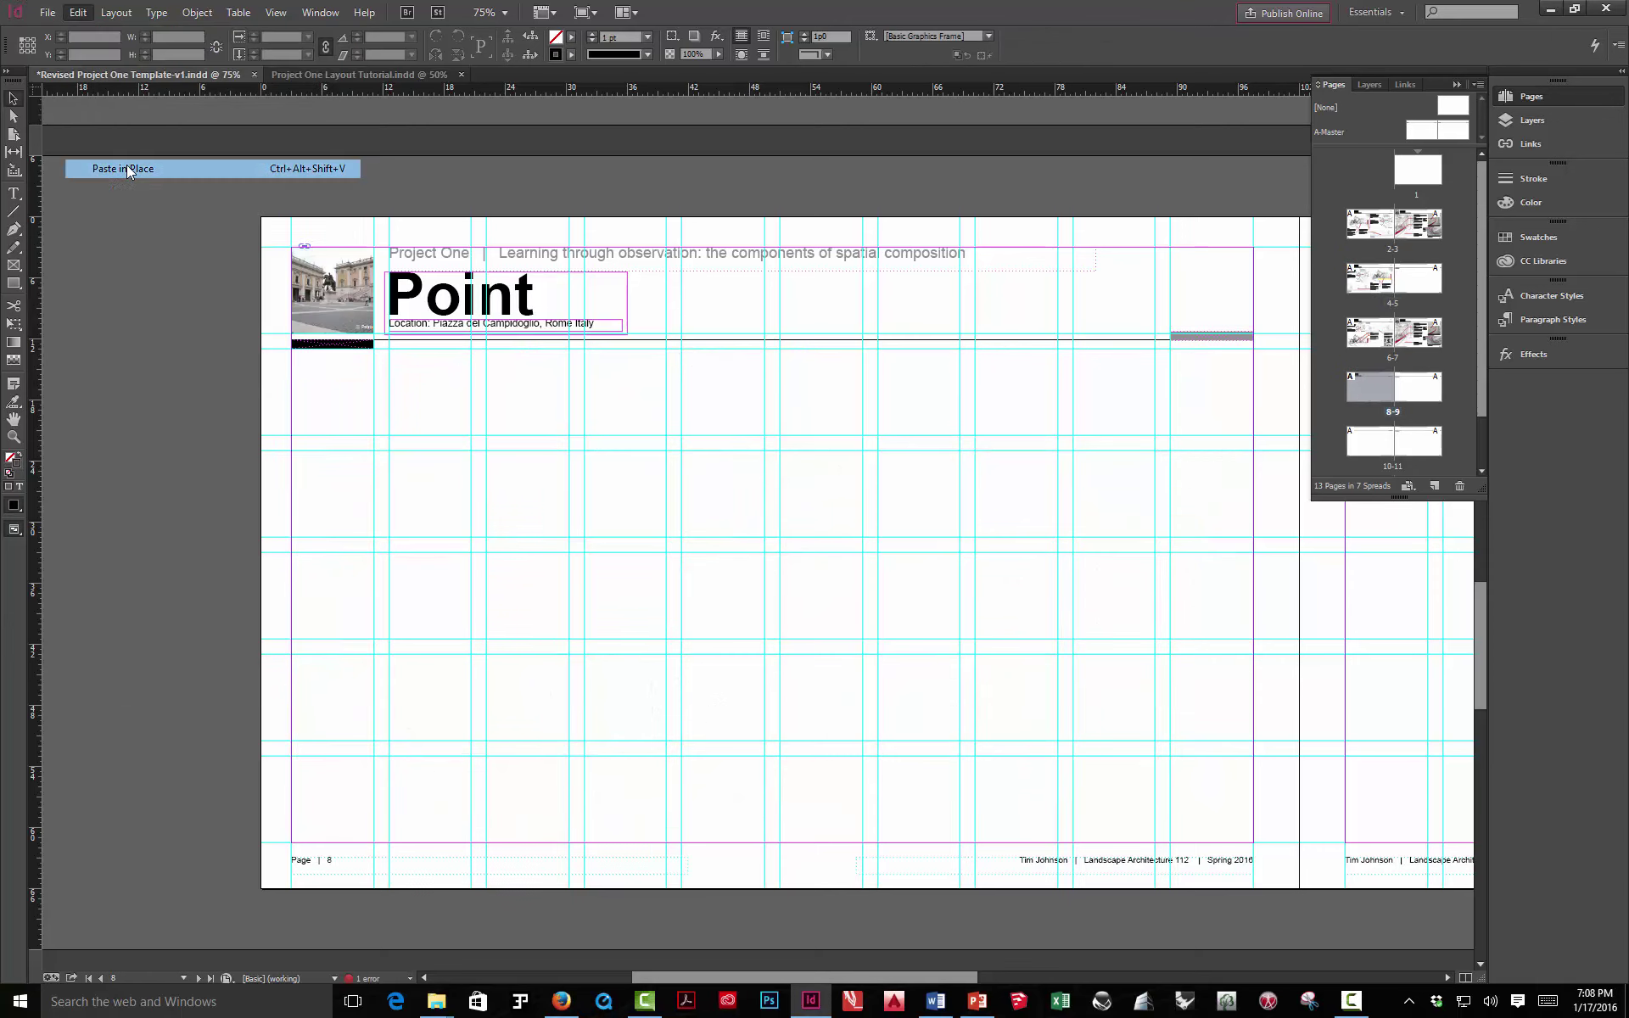
left_click(525, 391)
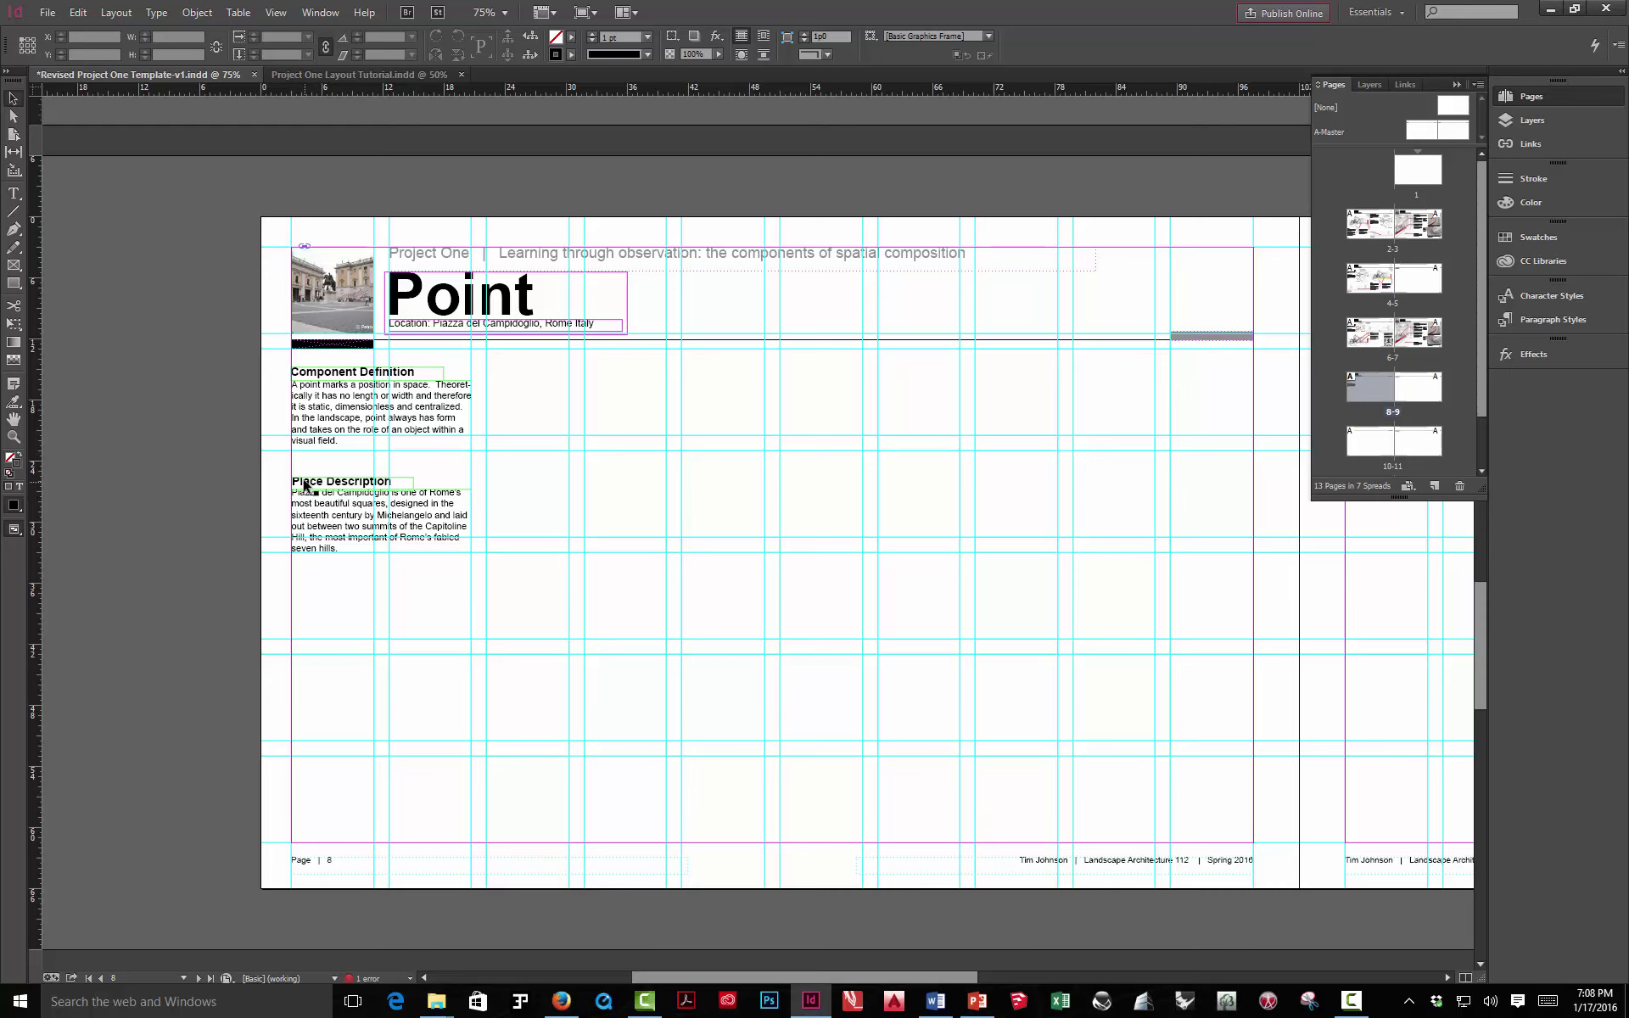
Inspect how the pasted Place Description and Component Definition text frames sit on the grid of page 8
left_click(456, 502)
left_click(495, 490)
left_click(320, 392)
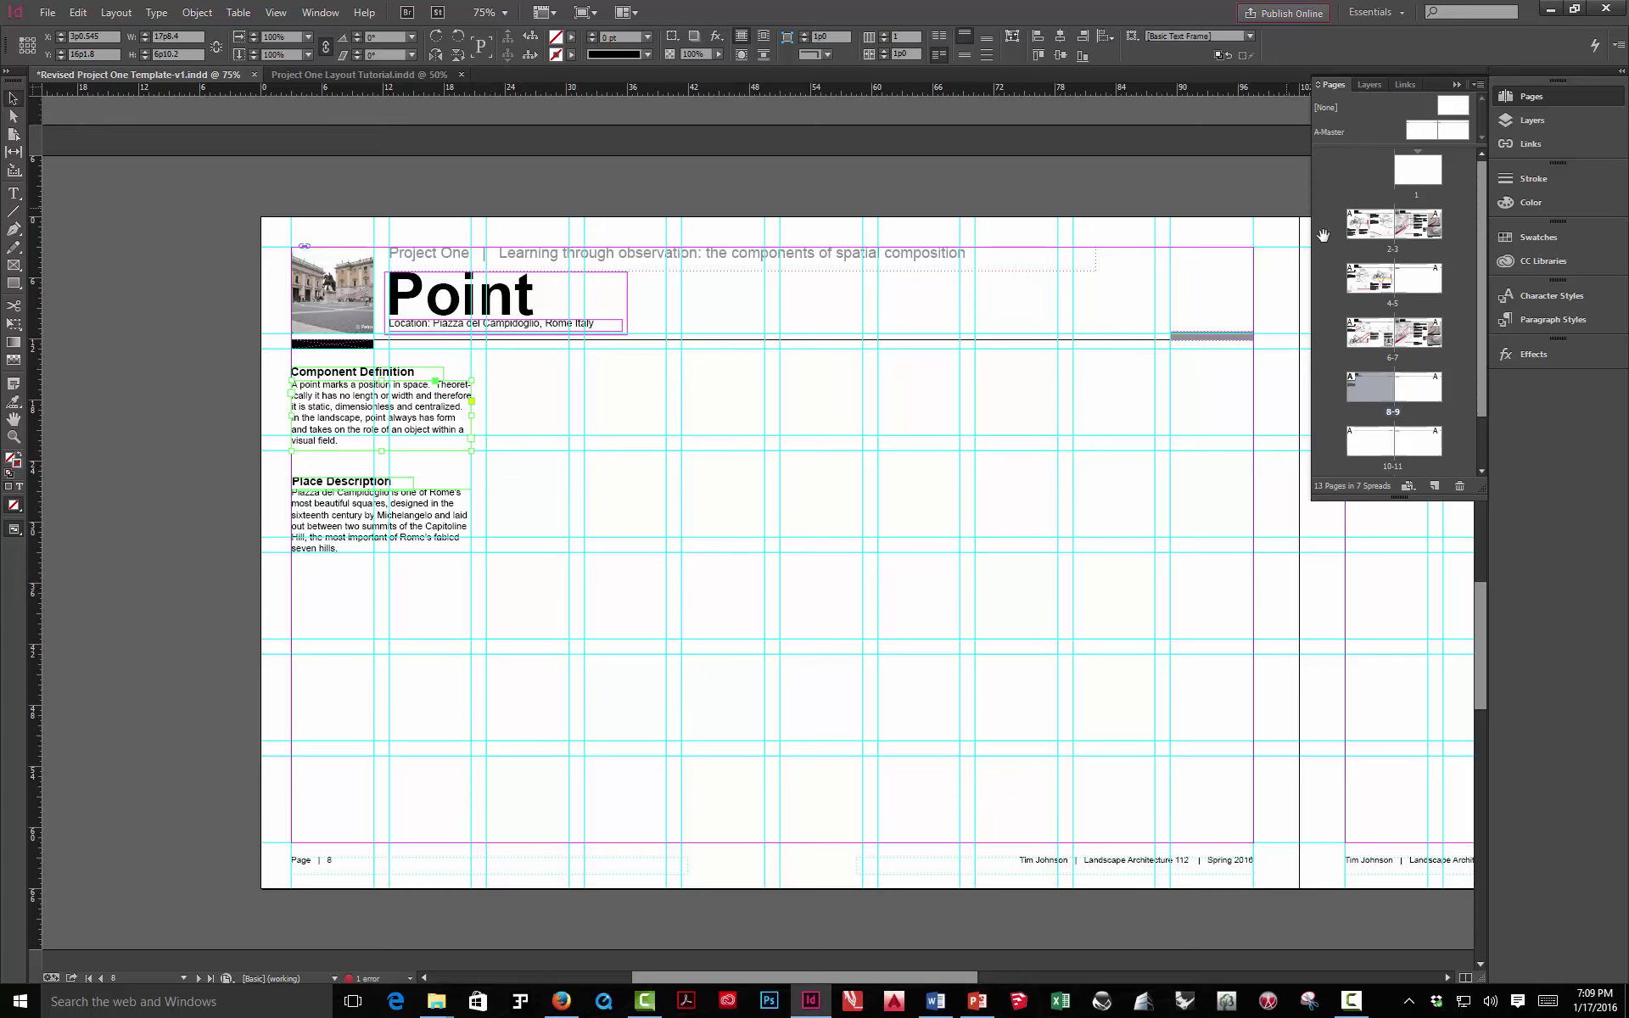
Copy the plan drawing and its "Plan: not to scale" caption from page 4 and paste them in place on page 8
double_click(1366, 282)
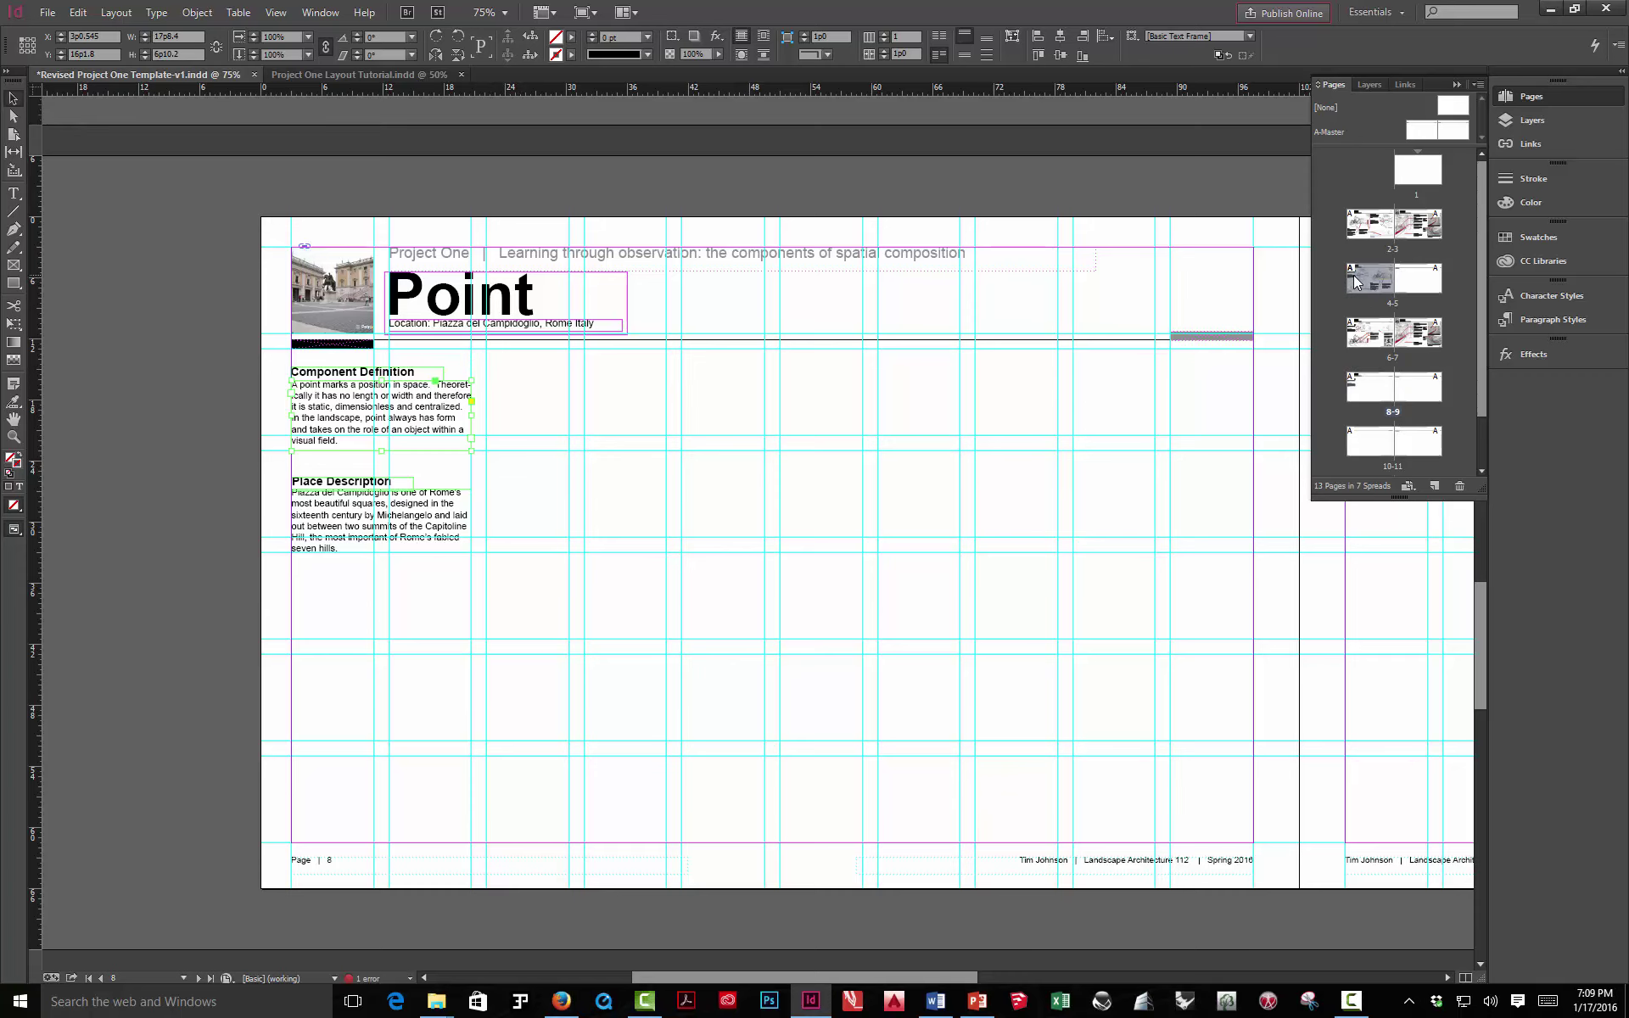
left_click(667, 459)
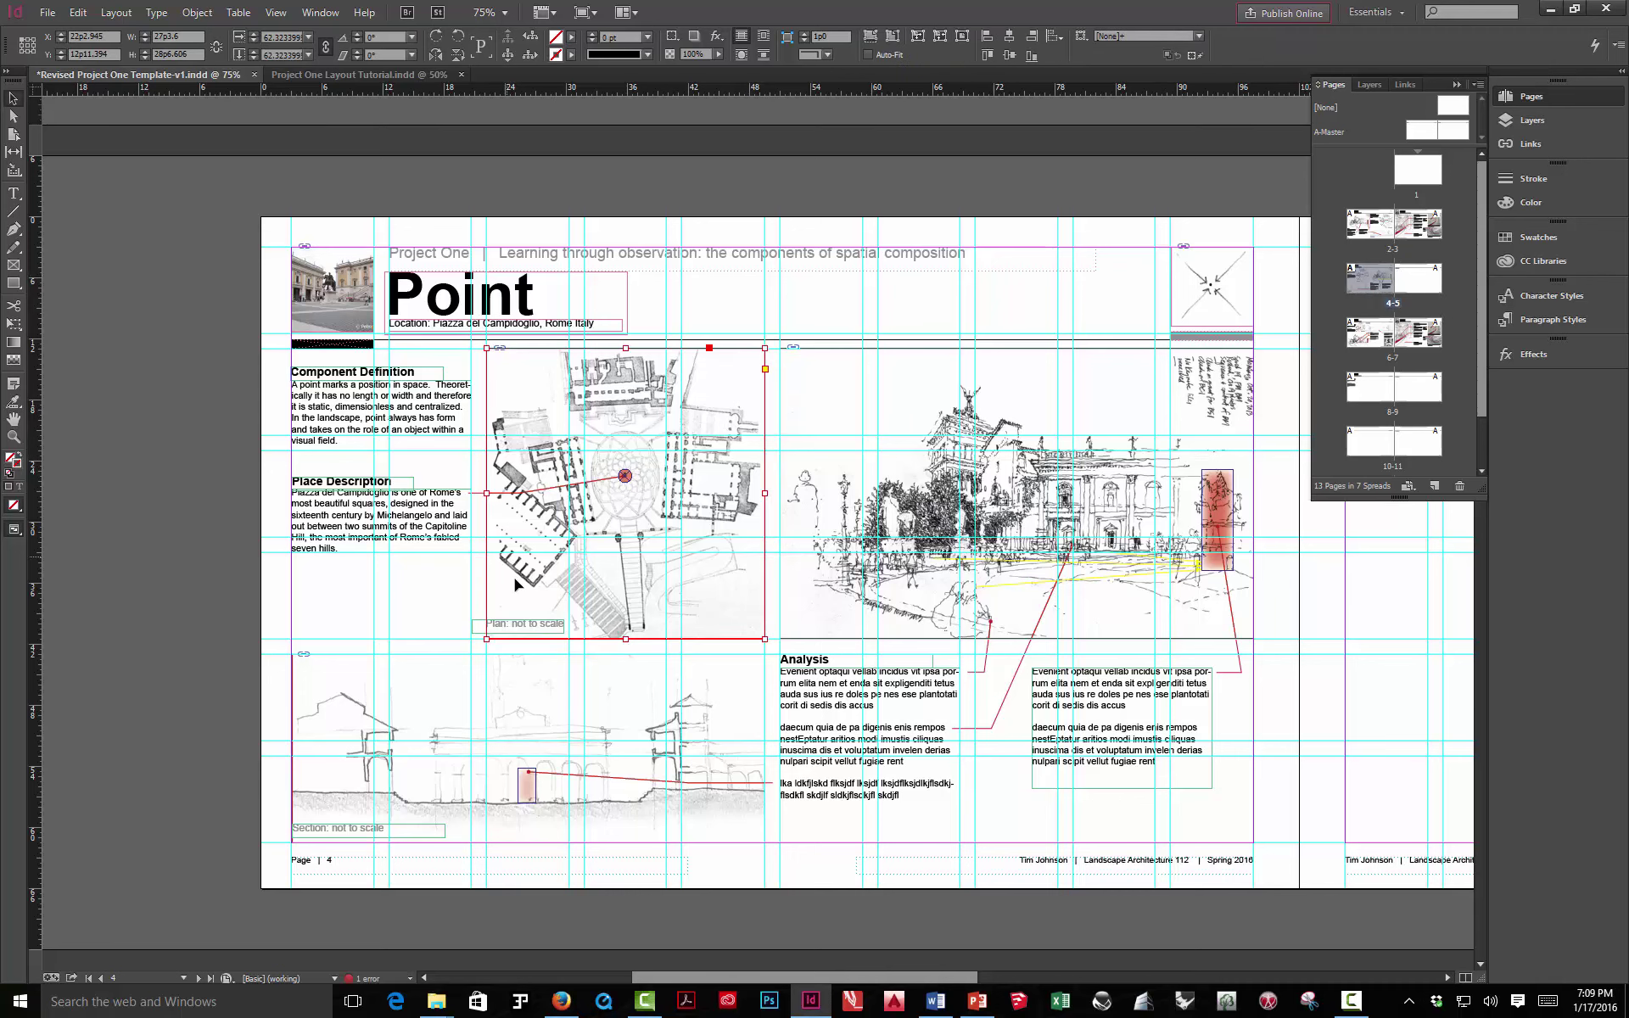
left_click(522, 623)
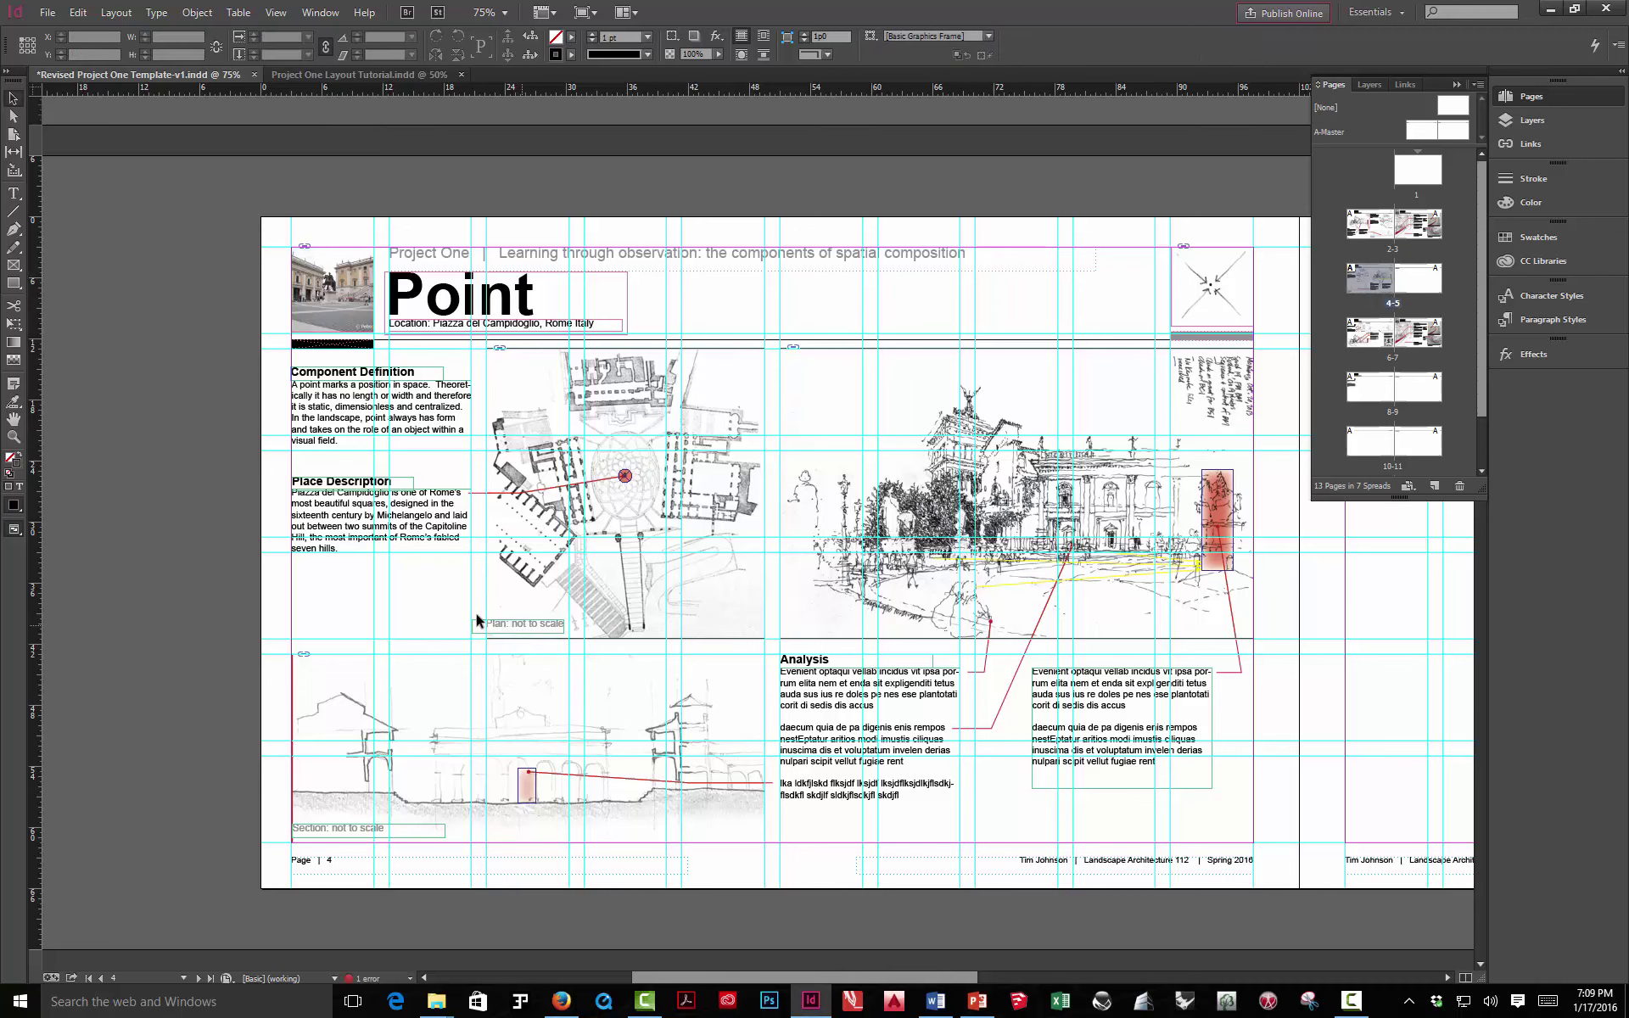
left_click(477, 629)
left_click(515, 602, "shift")
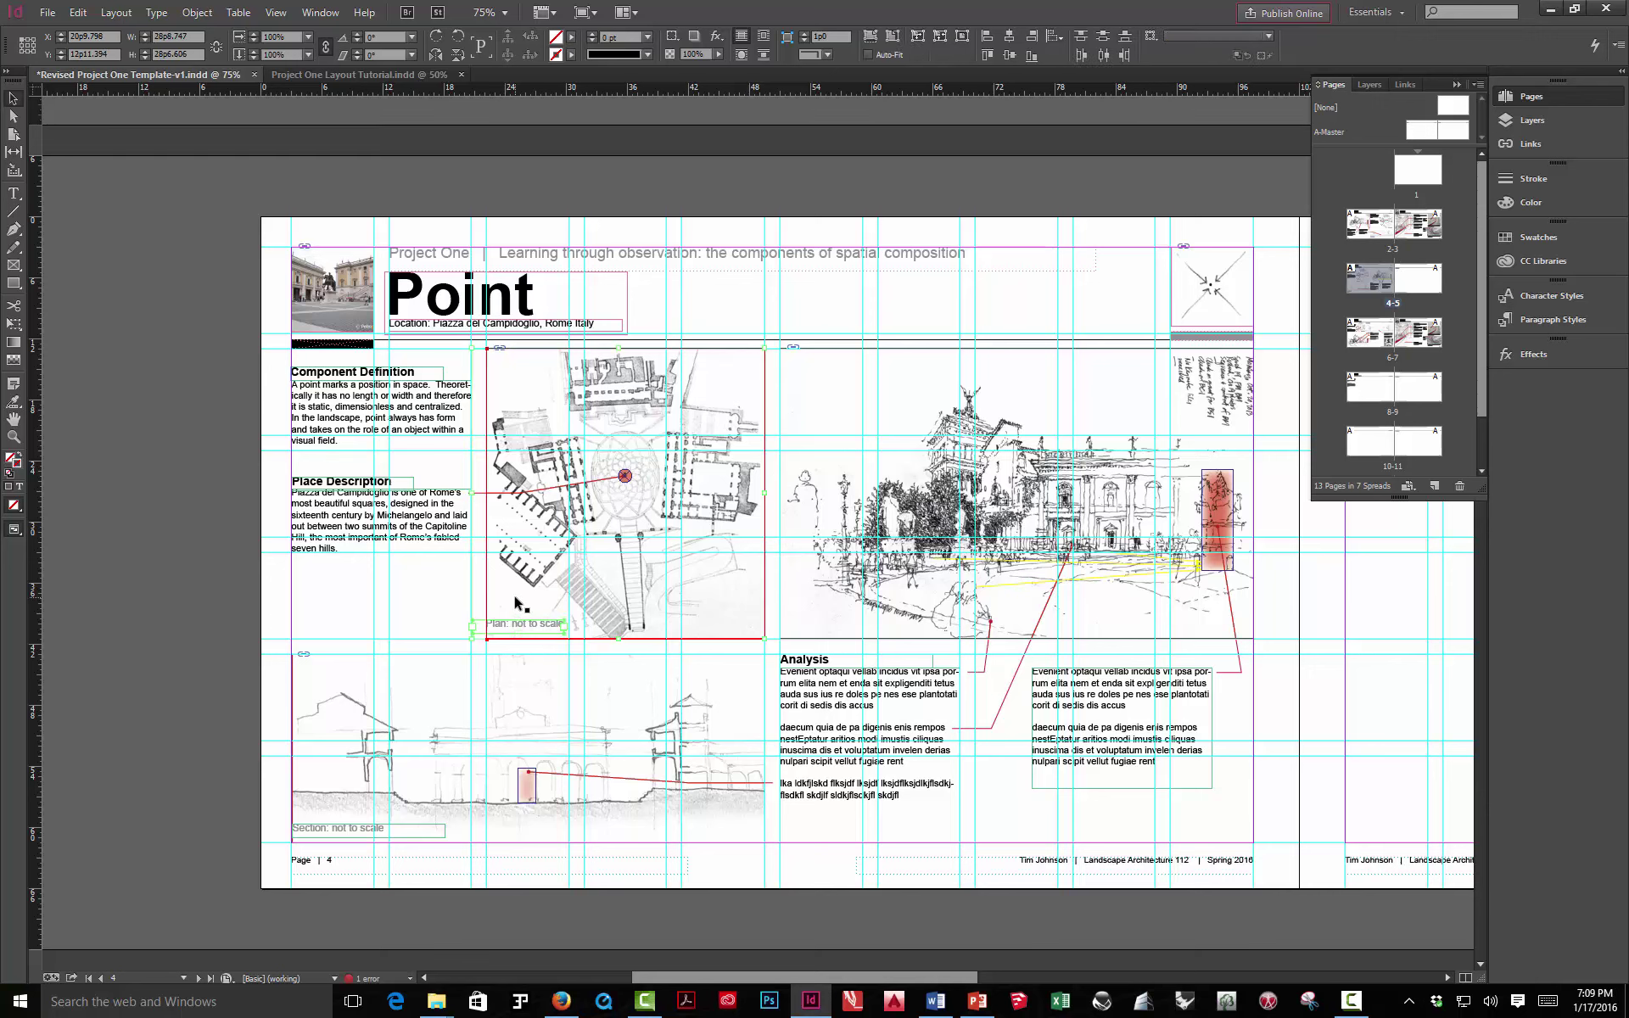
left_click(1360, 389)
double_click(1361, 389)
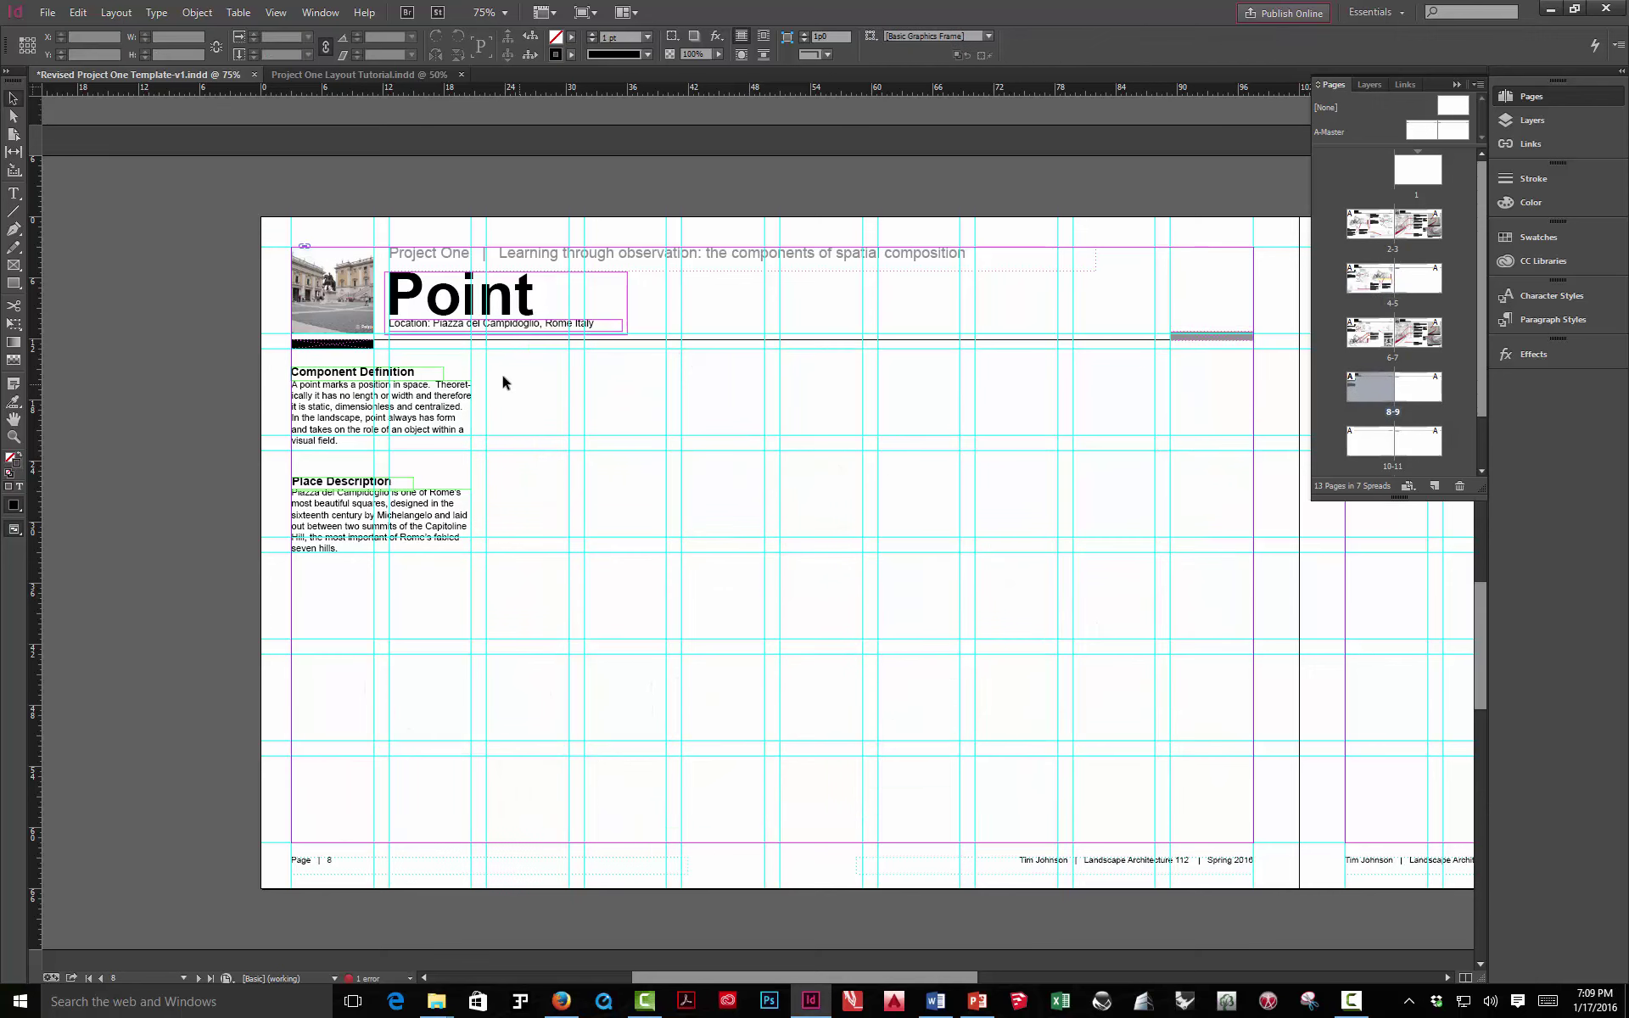
left_click(77, 12)
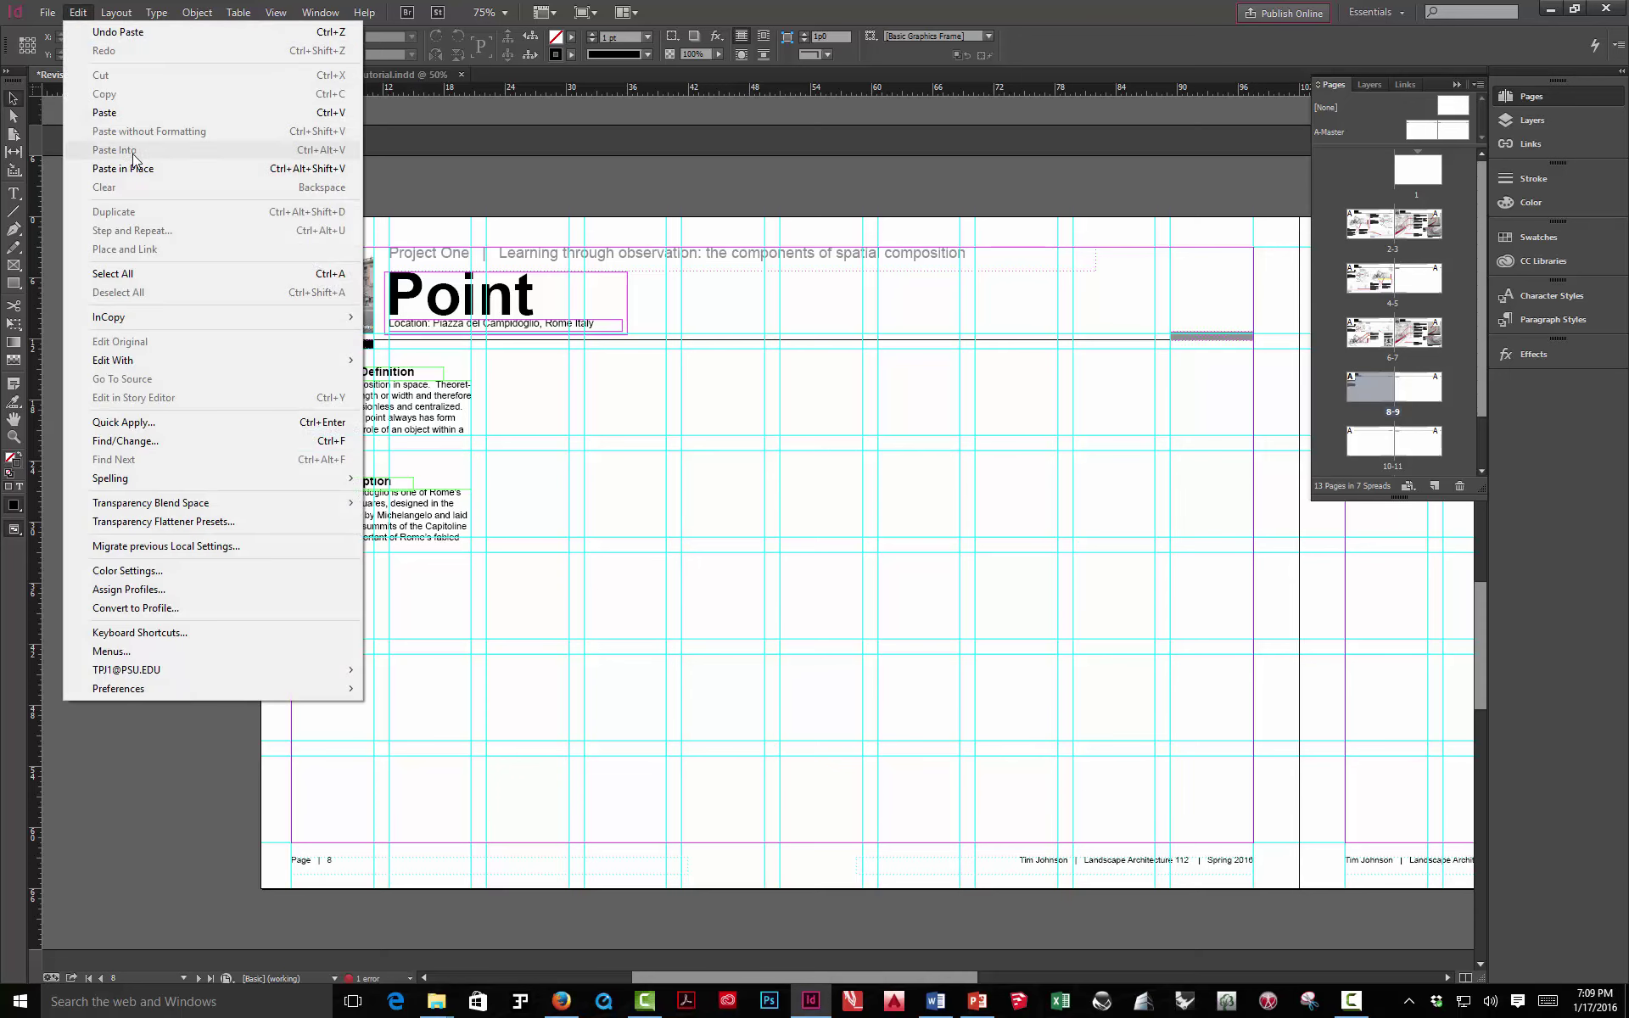
left_click(123, 168)
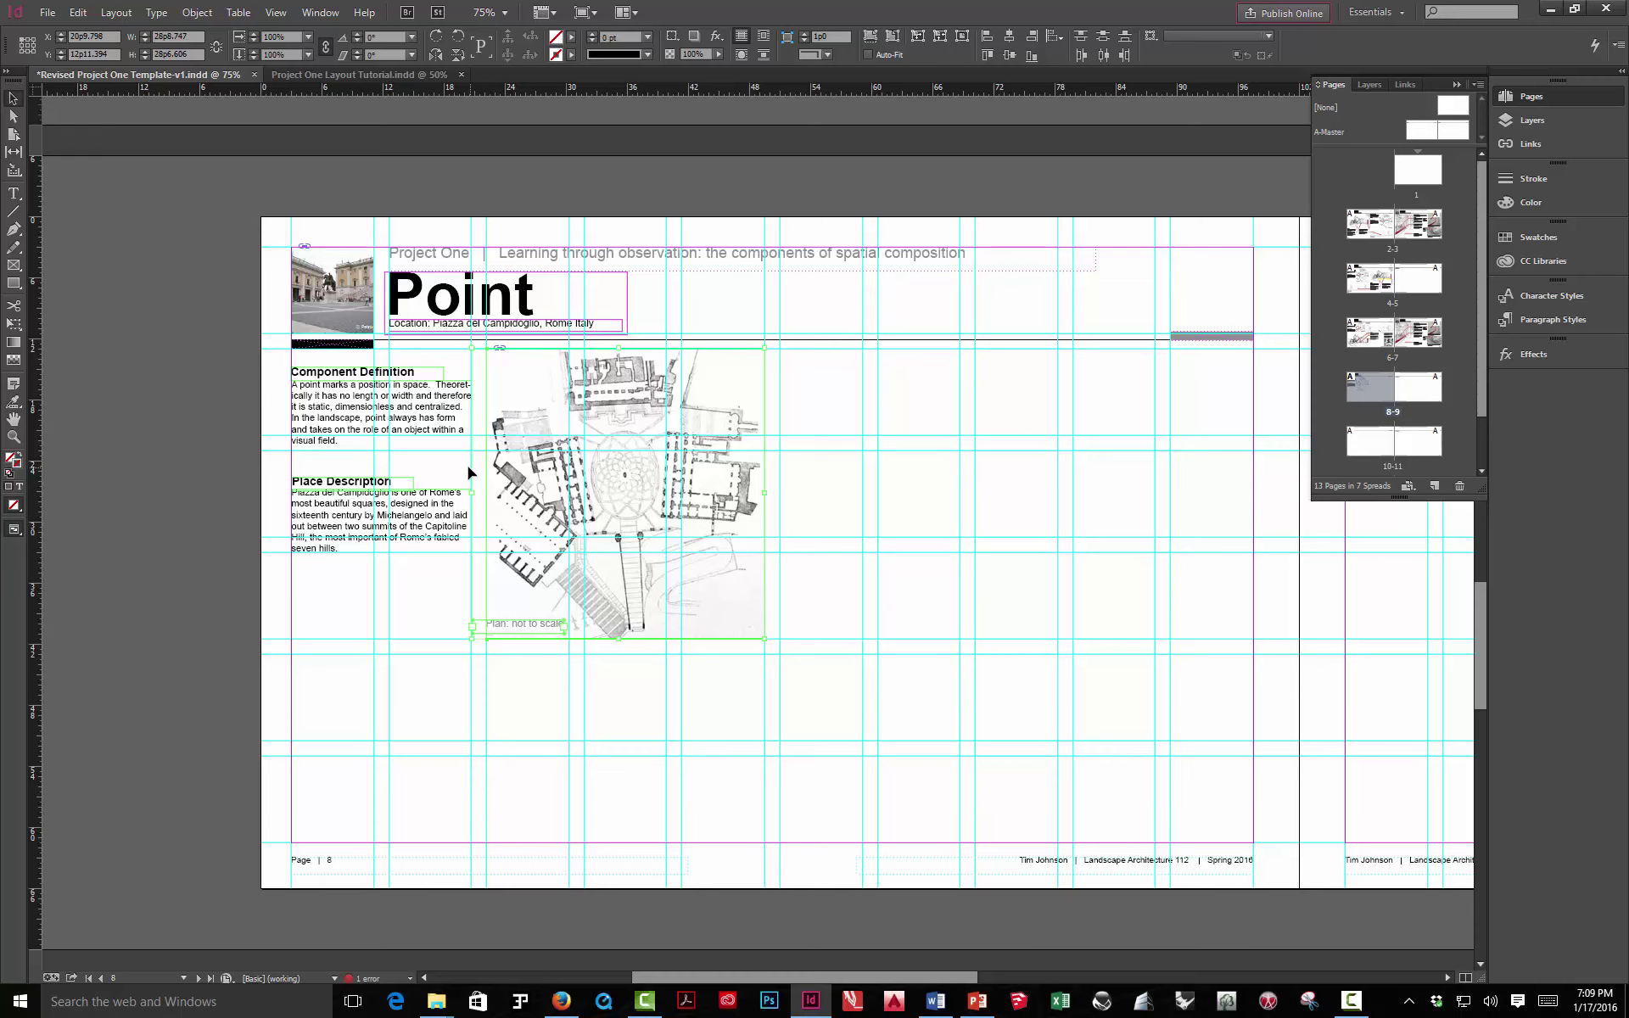
left_click(771, 606)
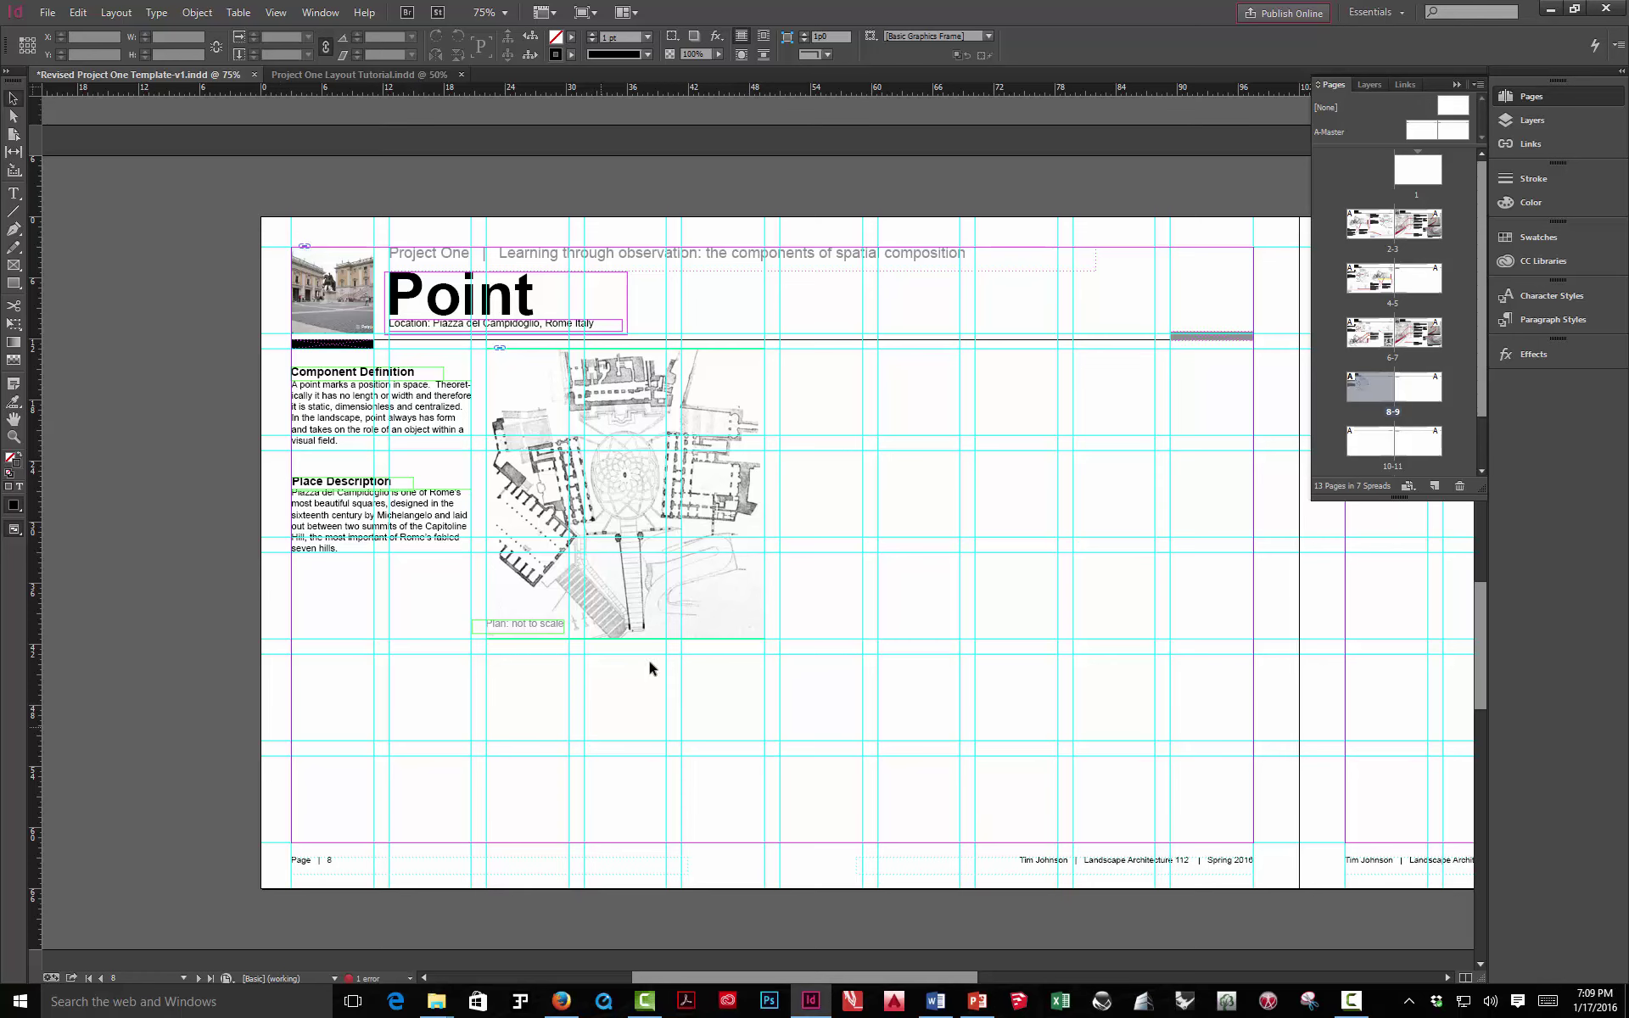
Crop the plan drawing's frame to the grid guides at about 17p8 by 20p1, and fit the frame back to its content
left_click(731, 604)
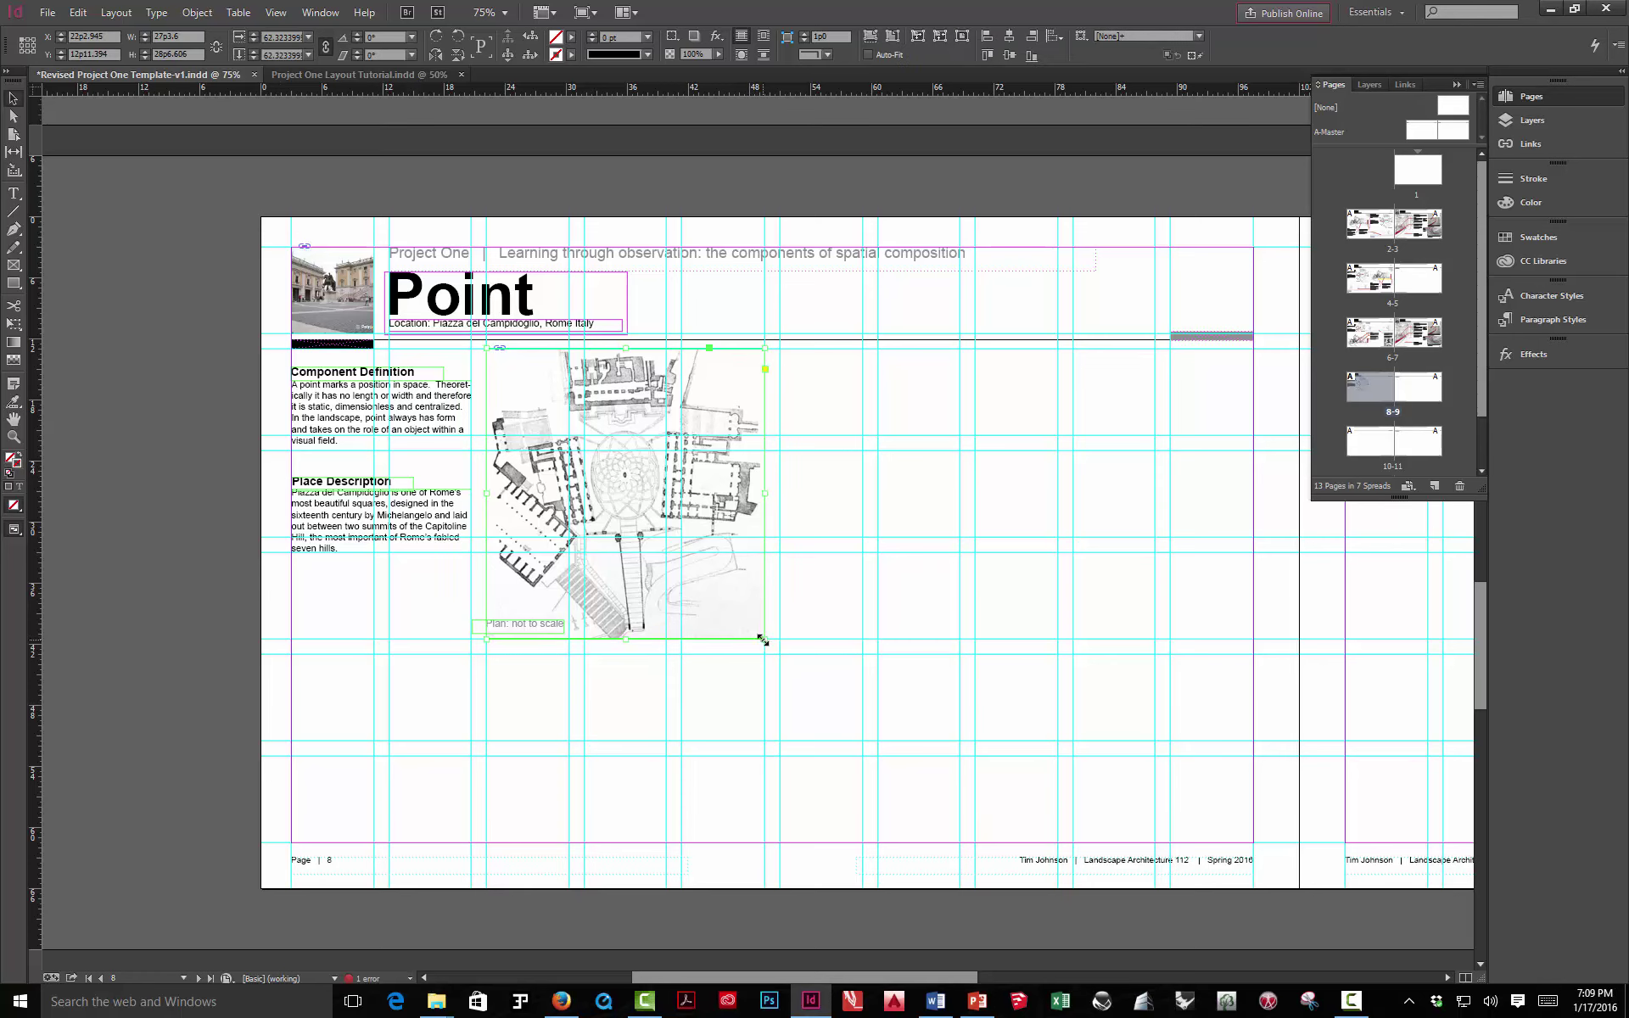
left_click_drag(762, 640, 665, 552)
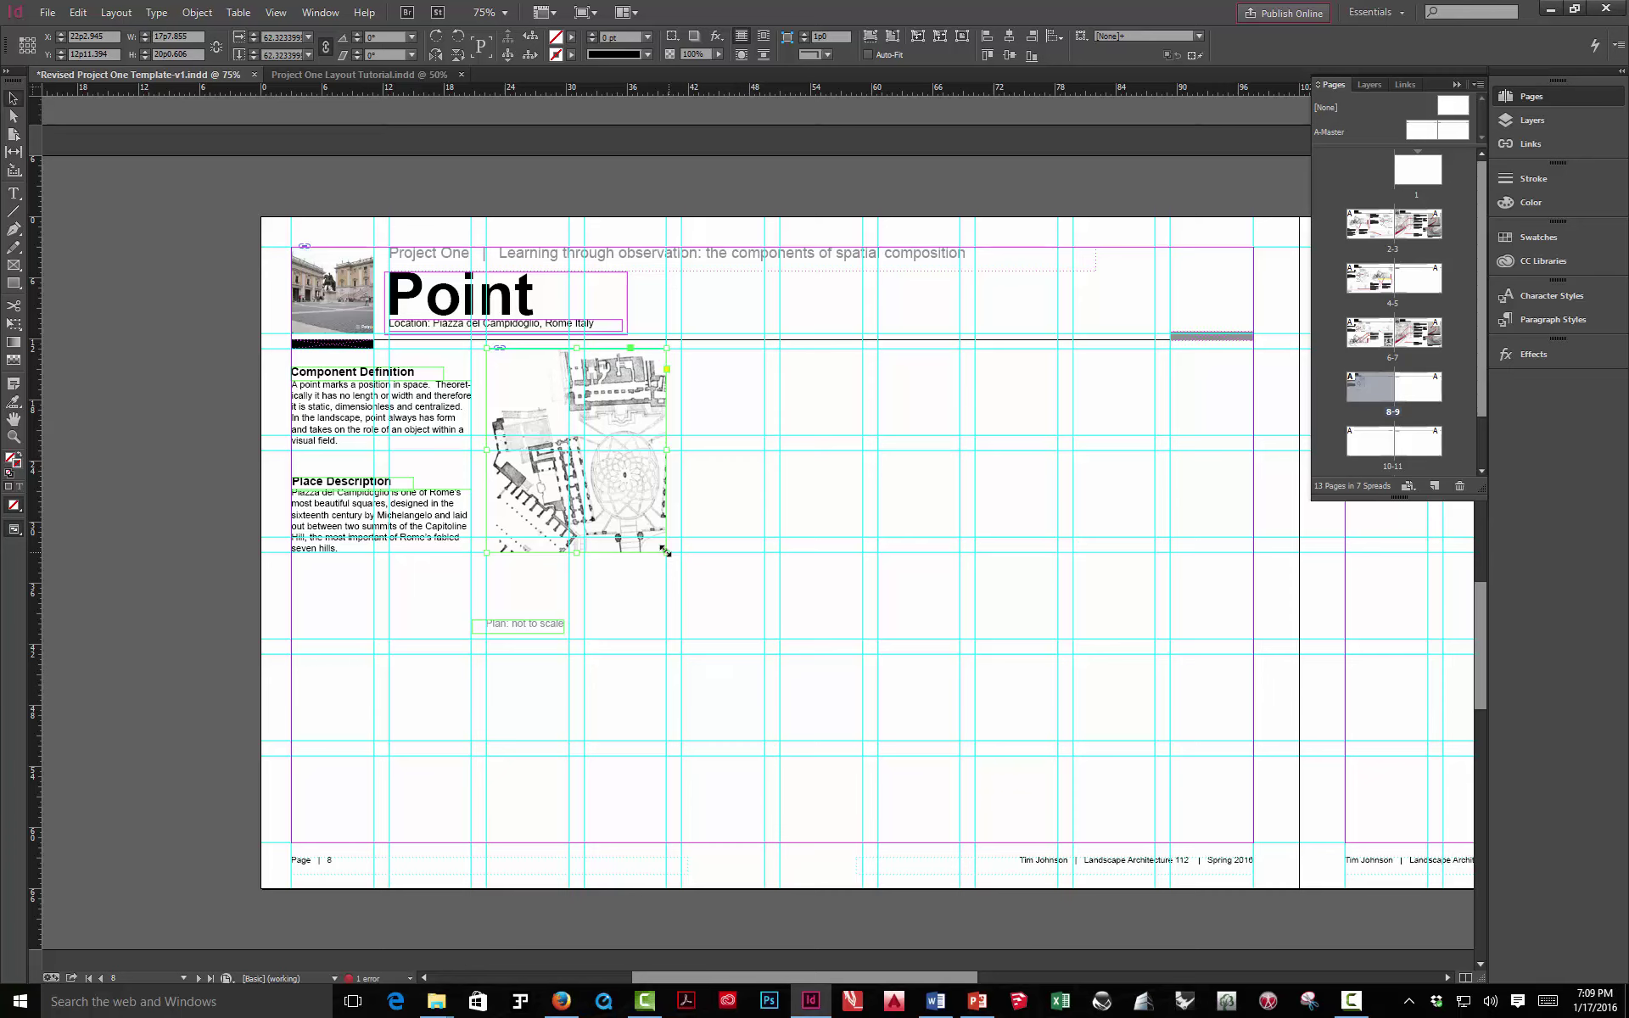
mouse_move(664, 551)
left_mouse_down()
mouse_move(690, 553)
mouse_move(667, 552)
left_mouse_up()
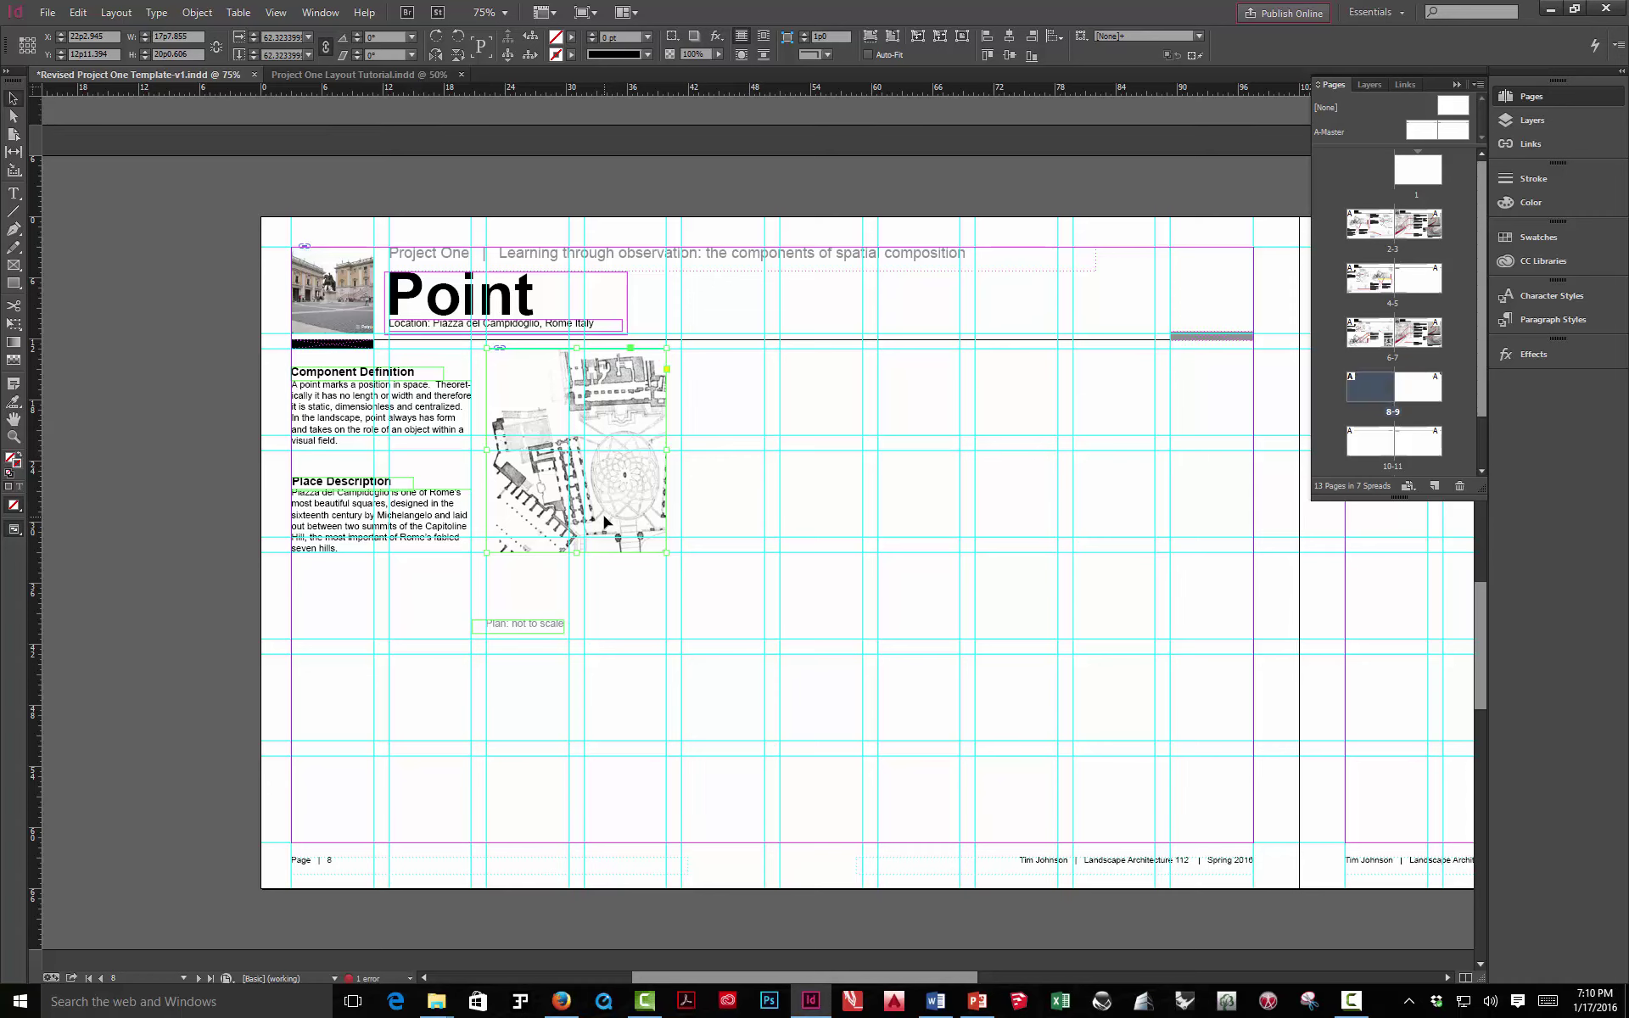
key("ctrl+alt+c")
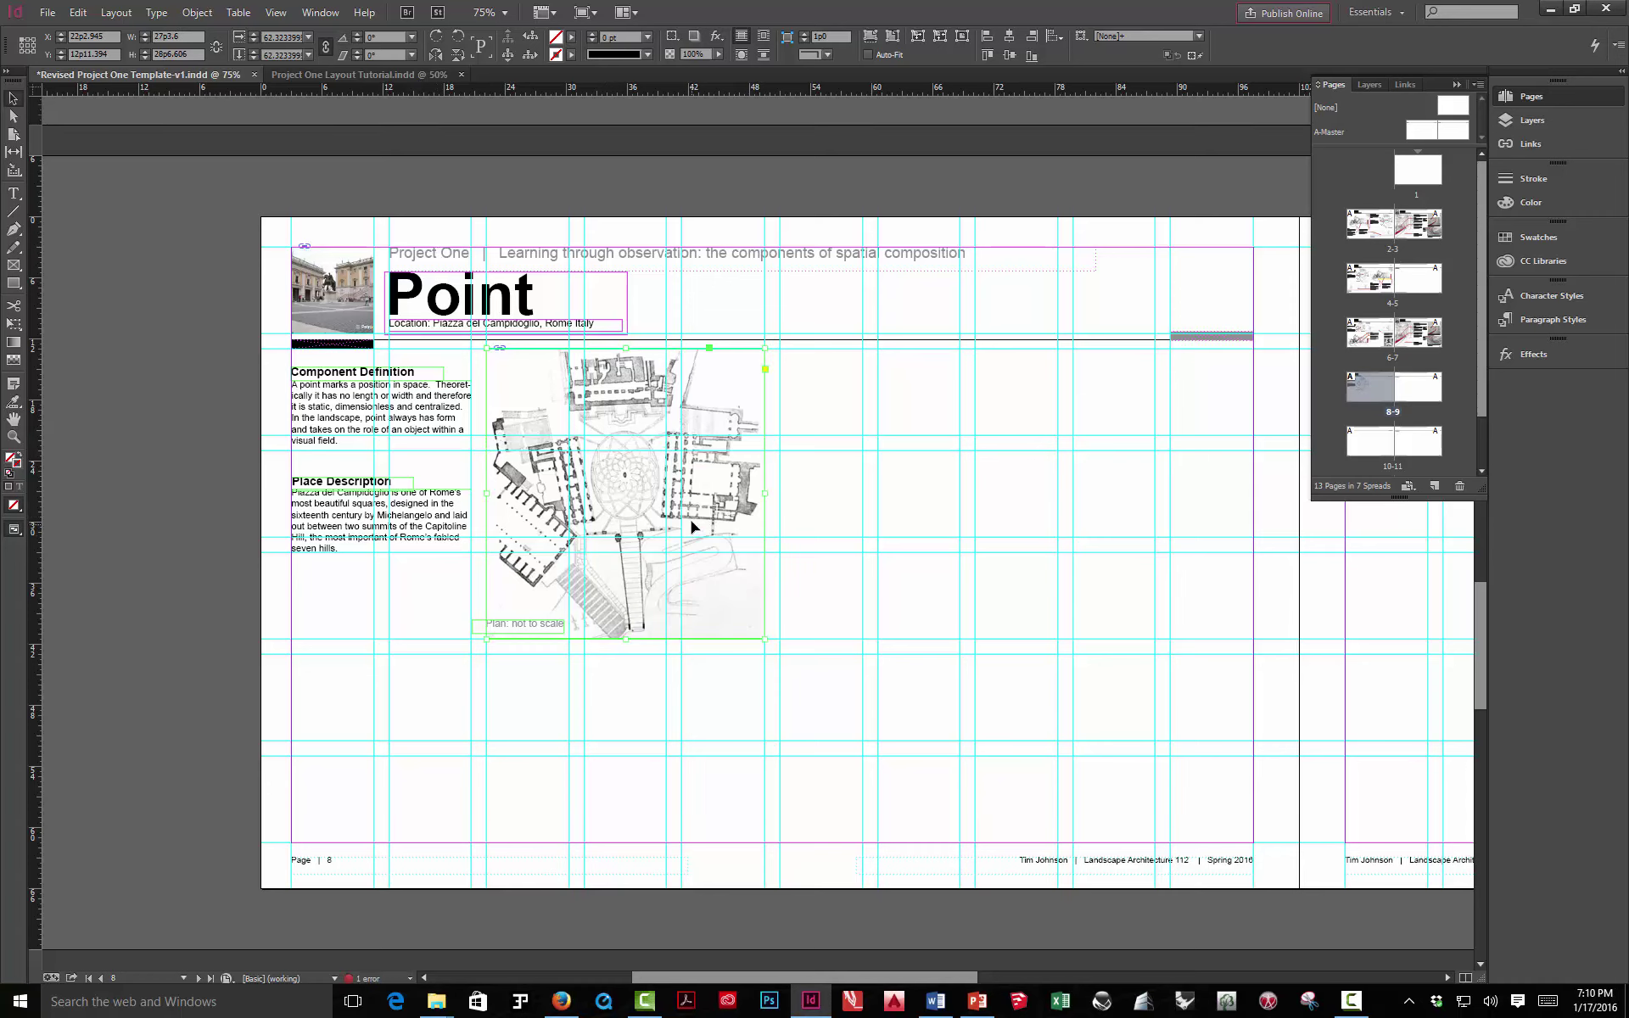
Fill the plan drawing's frame proportionally and scale it down to the grid guides at about 17p8 by 20p1
right_click(624, 500)
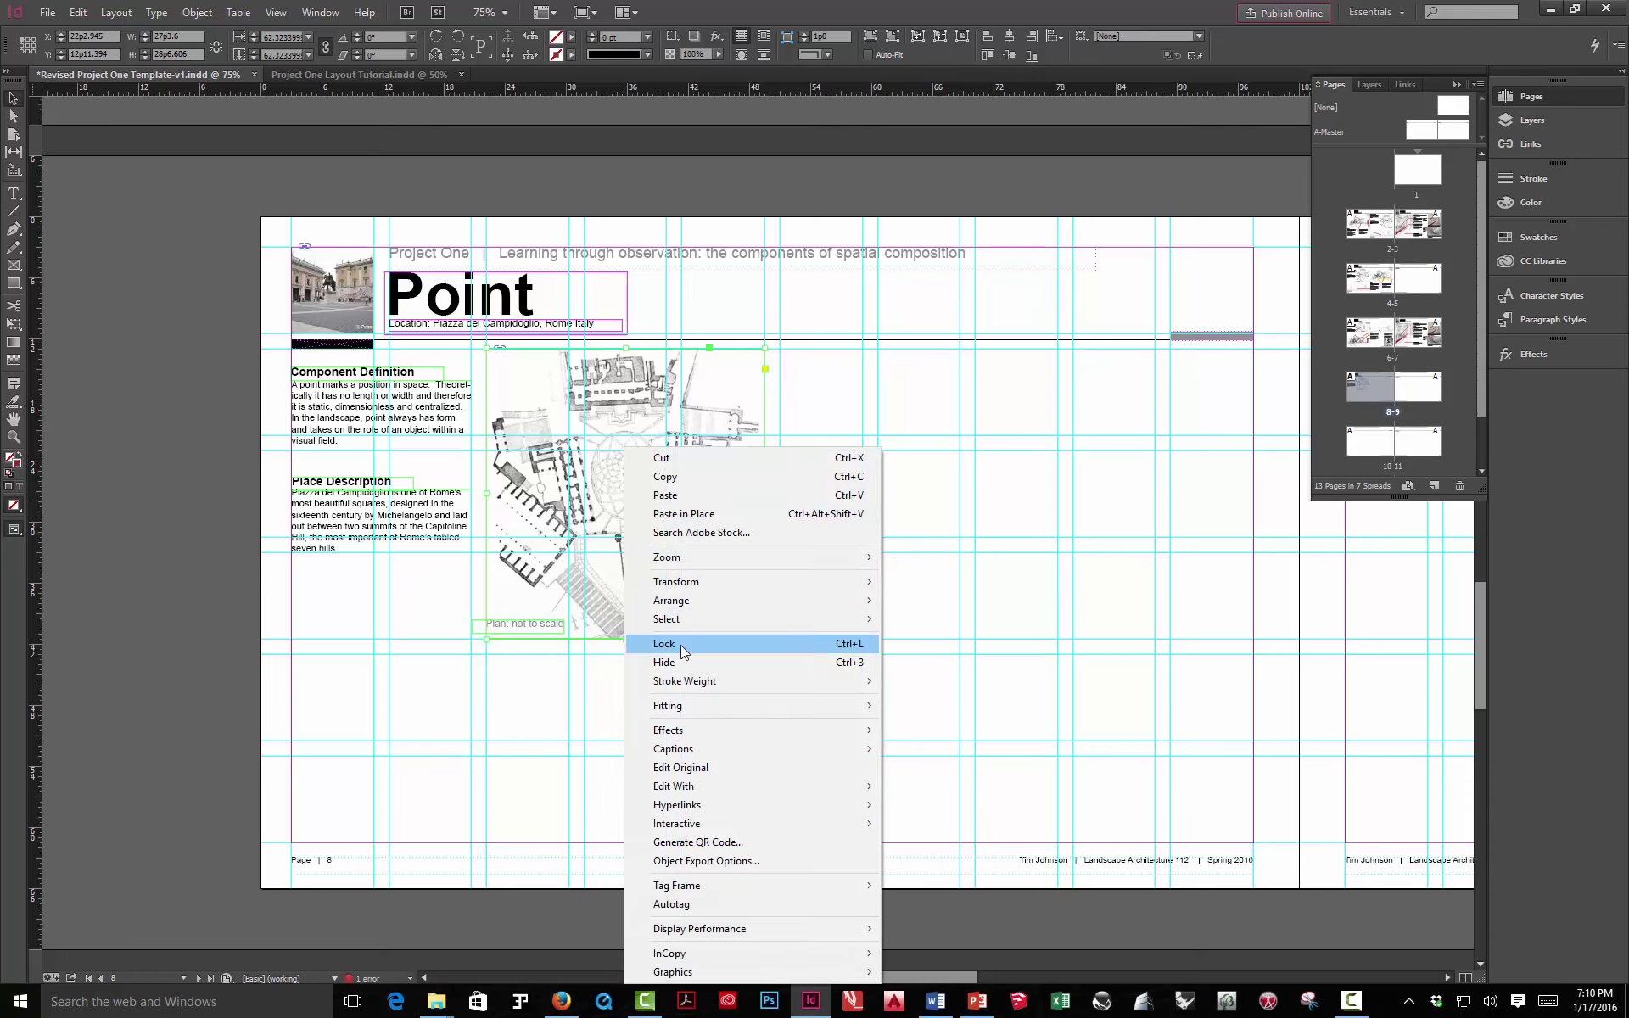
mouse_move(685, 706)
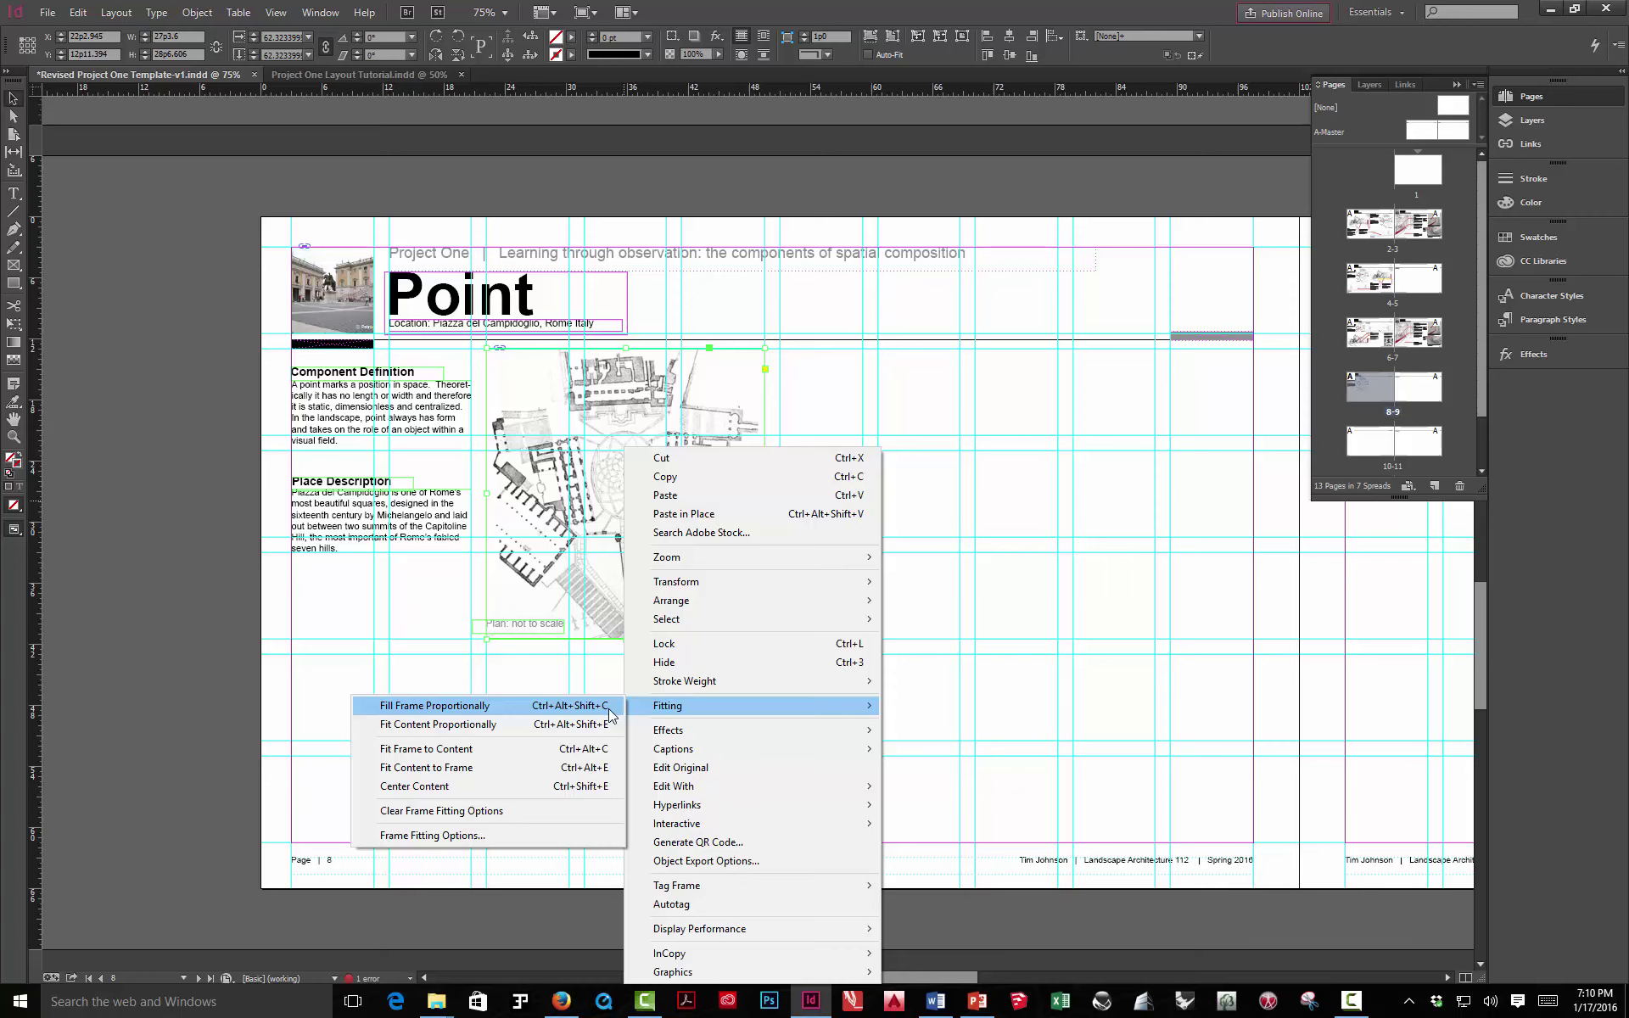
left_click(608, 712)
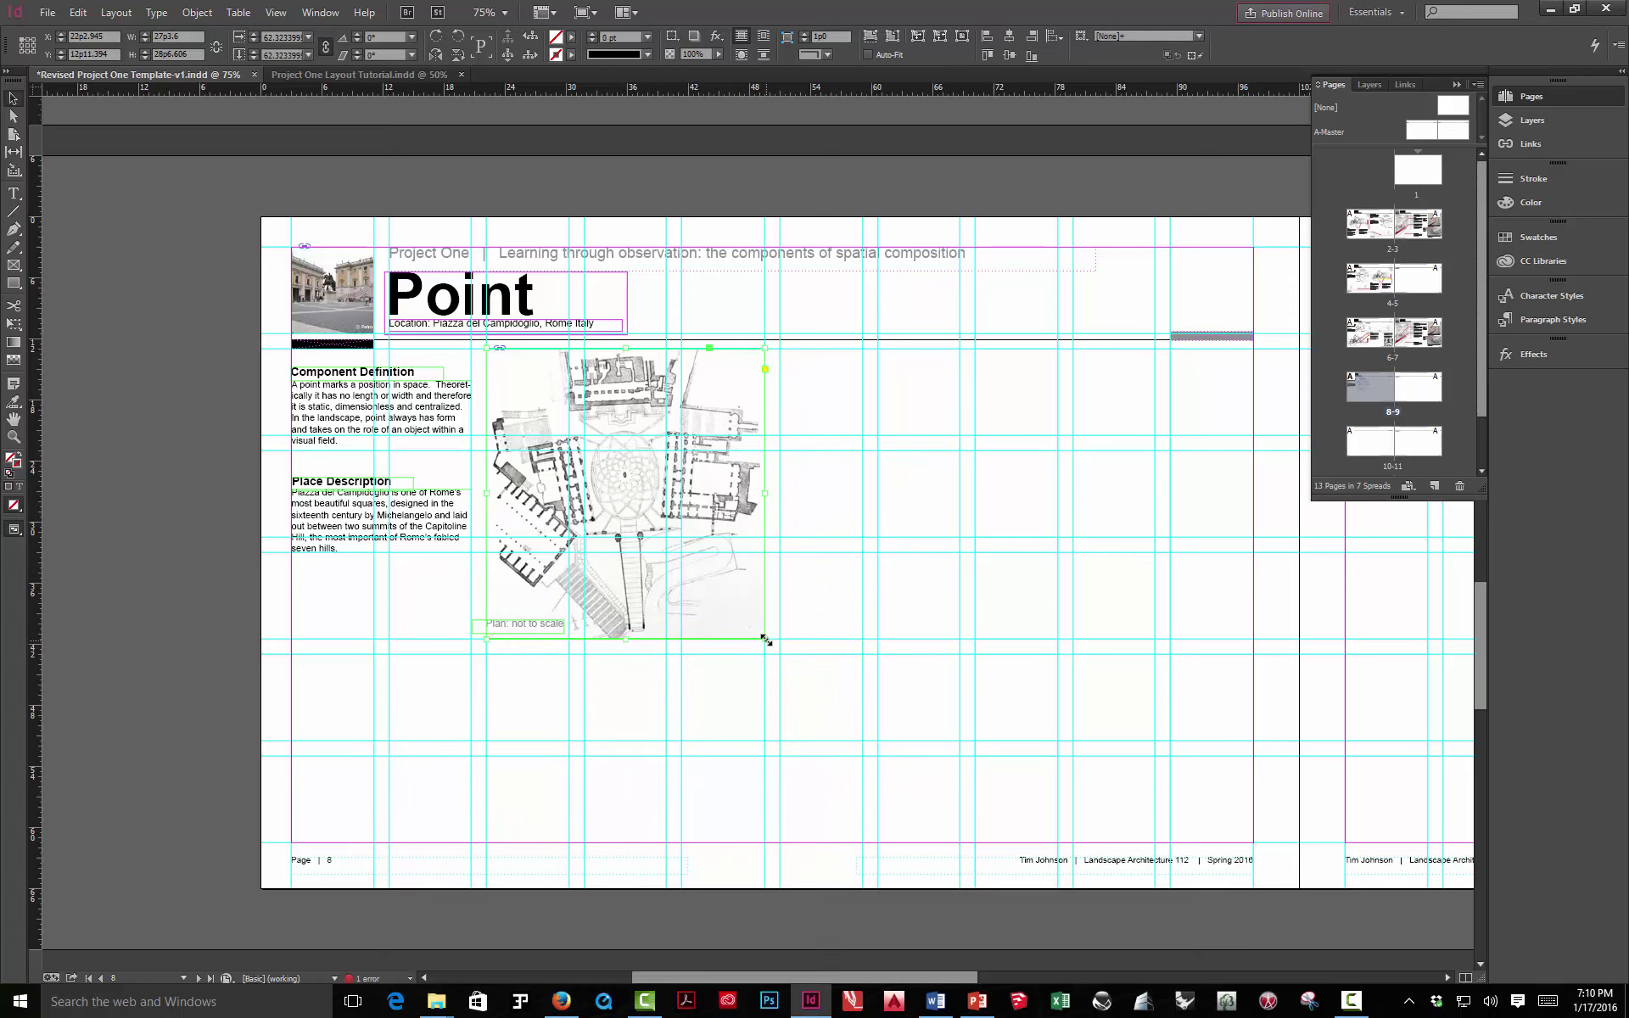
left_click_drag(765, 639, 667, 553)
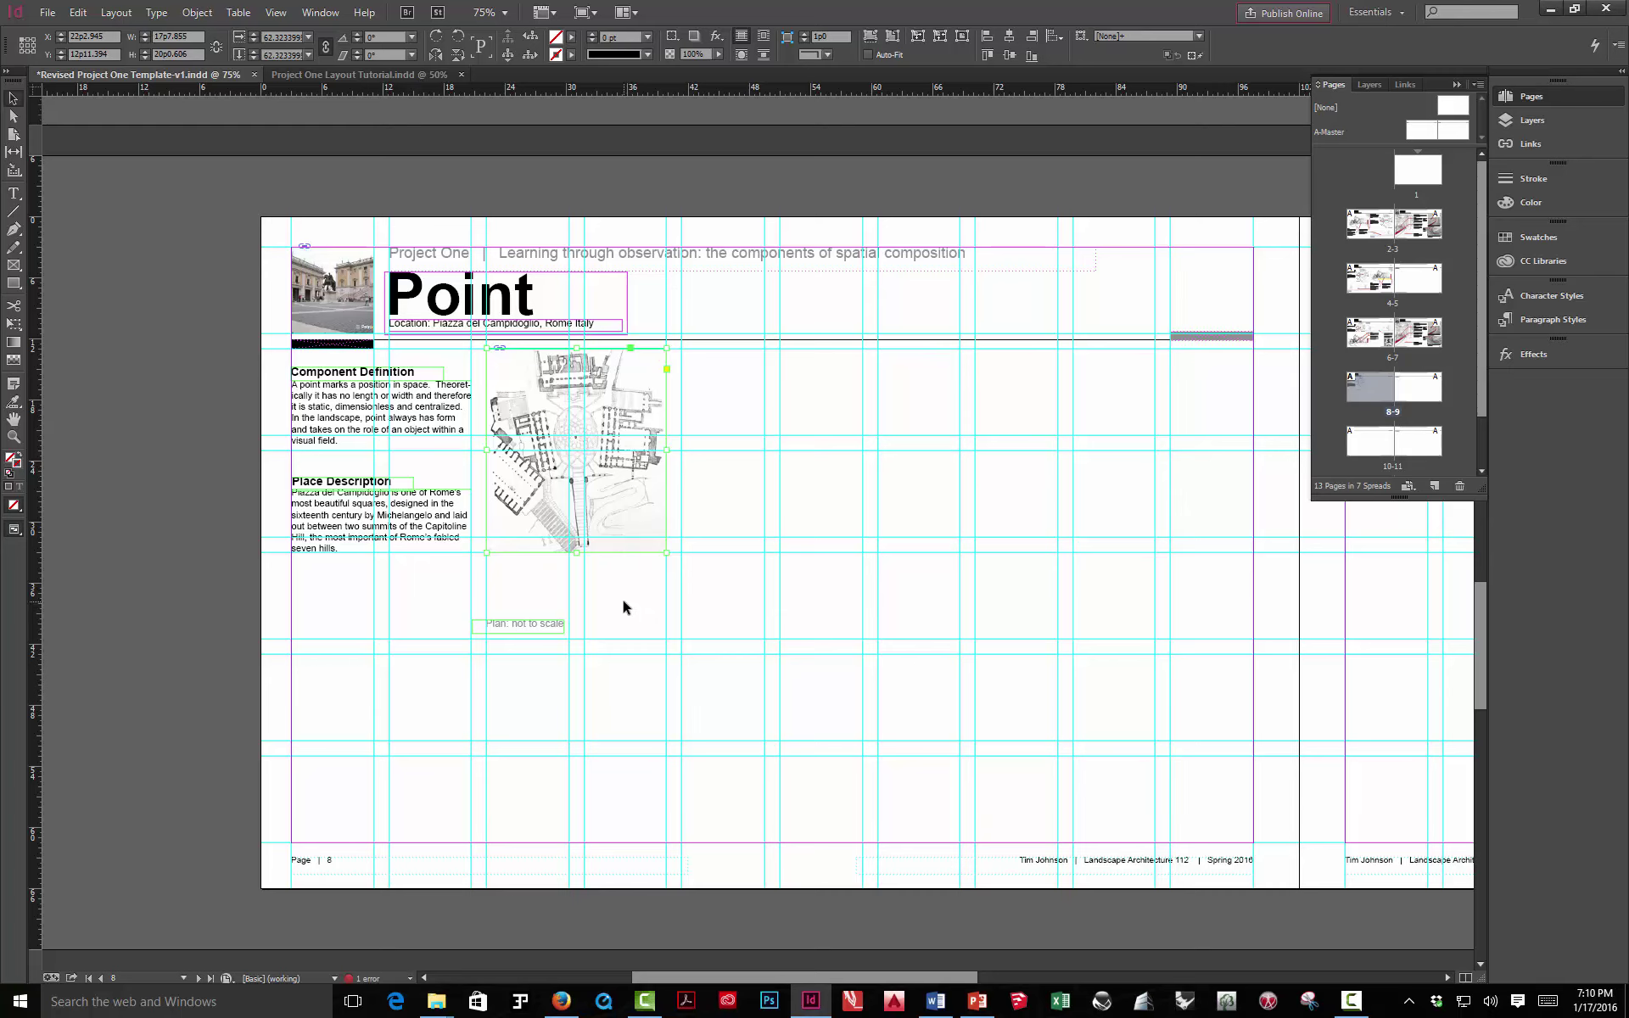
left_click(742, 454)
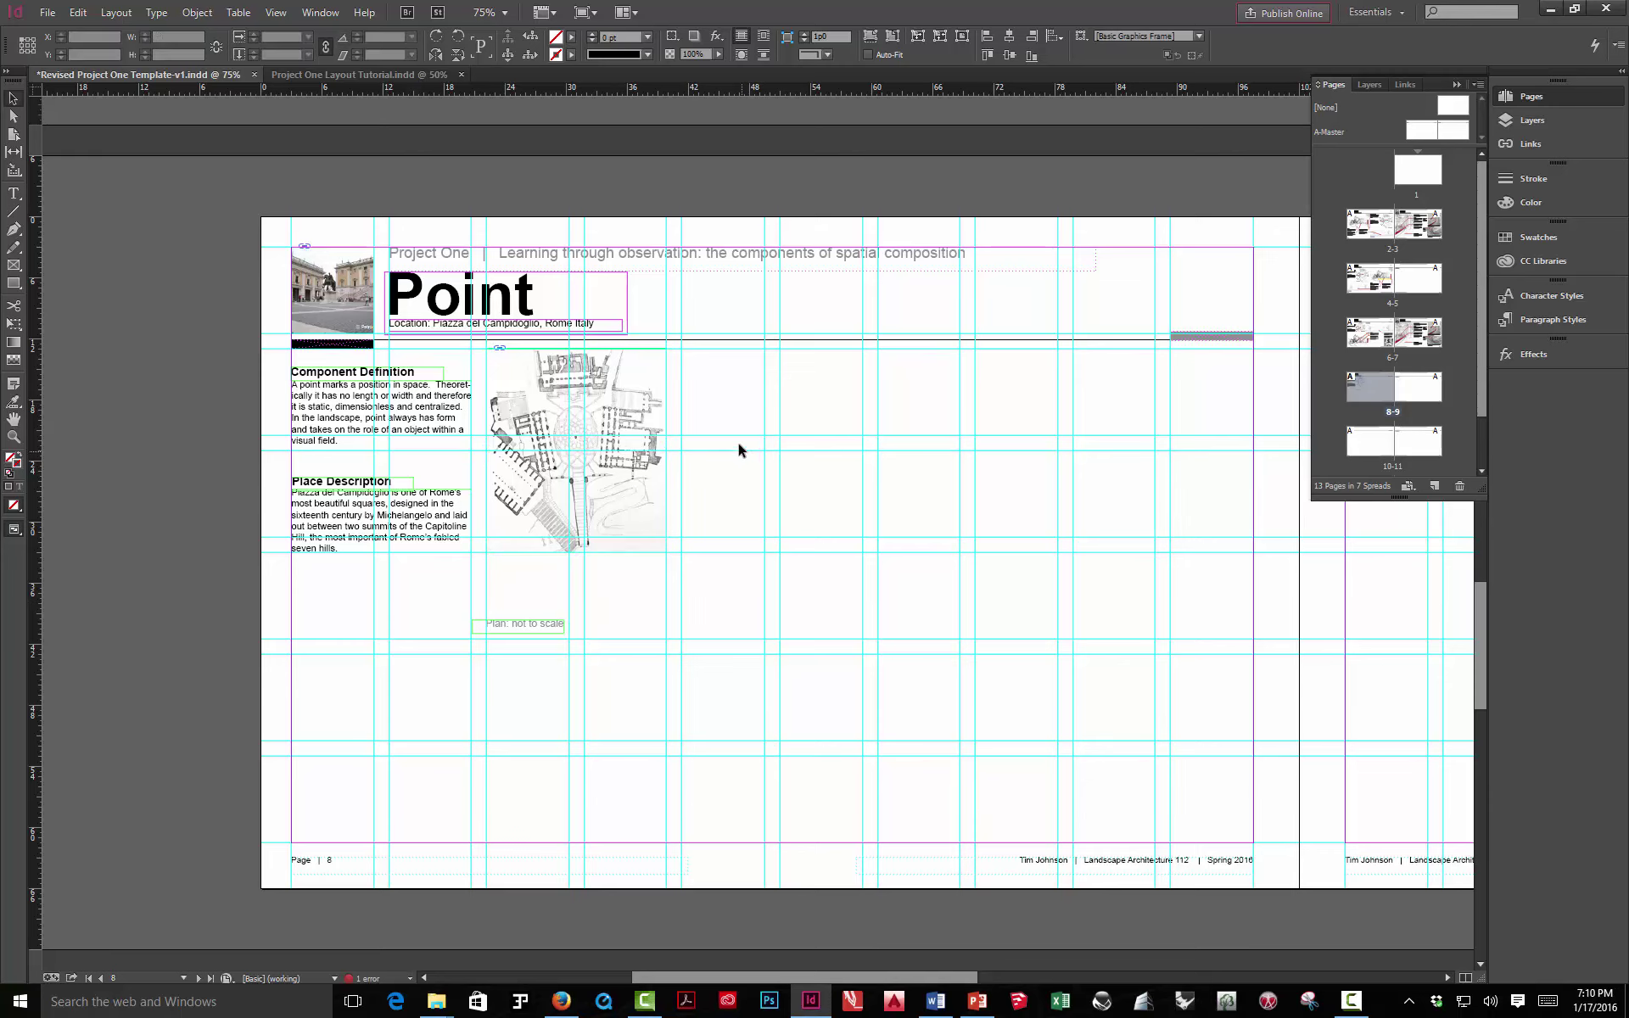
key("w")
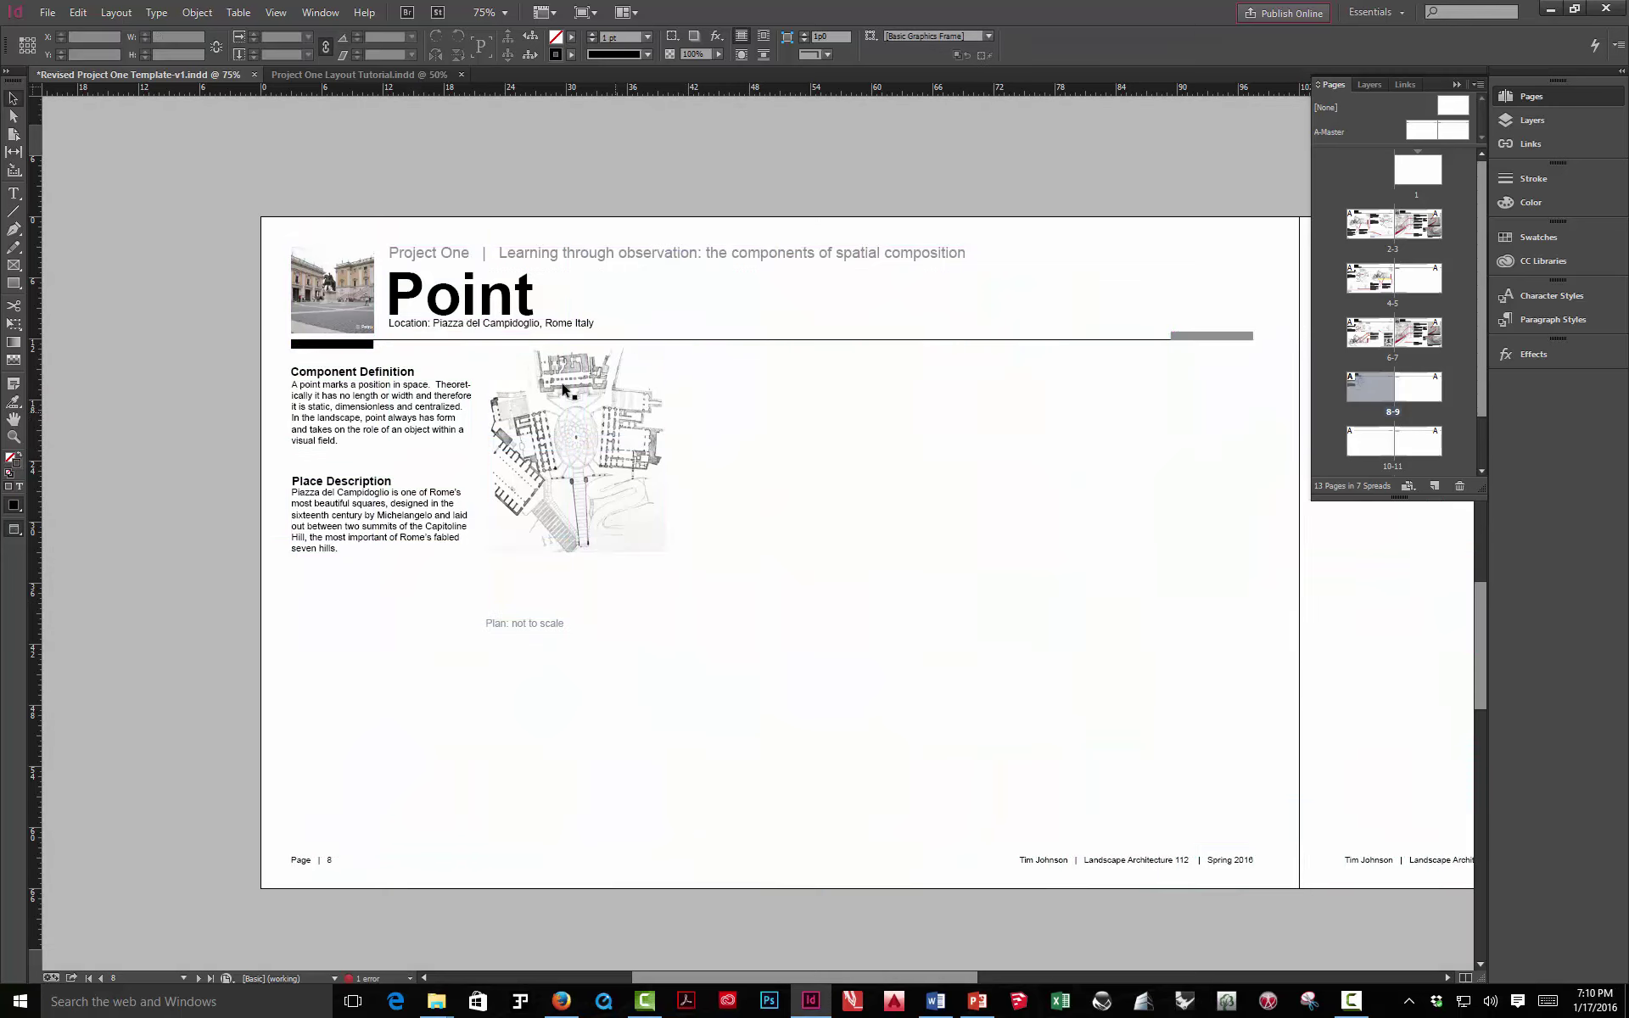
Lower the plan frame's upper edge to the Component Definition heading, about 18p2 high, and fill the frame proportionally
left_click(557, 373)
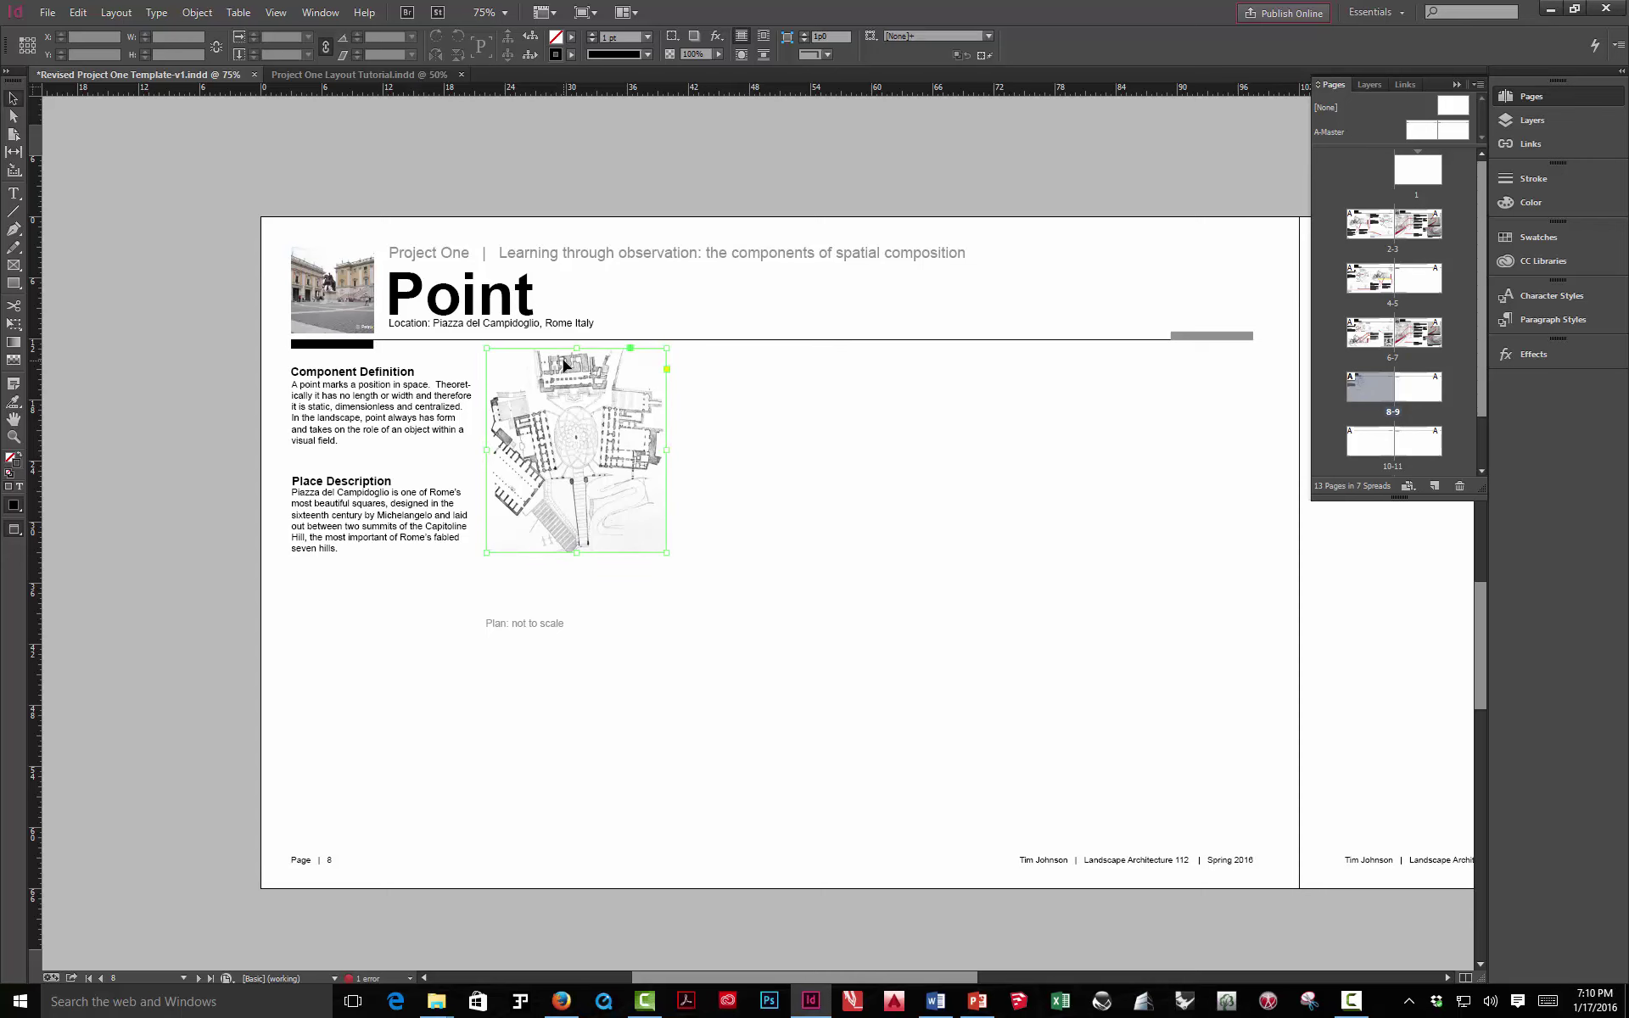
key("w")
left_click_drag(575, 346, 574, 367)
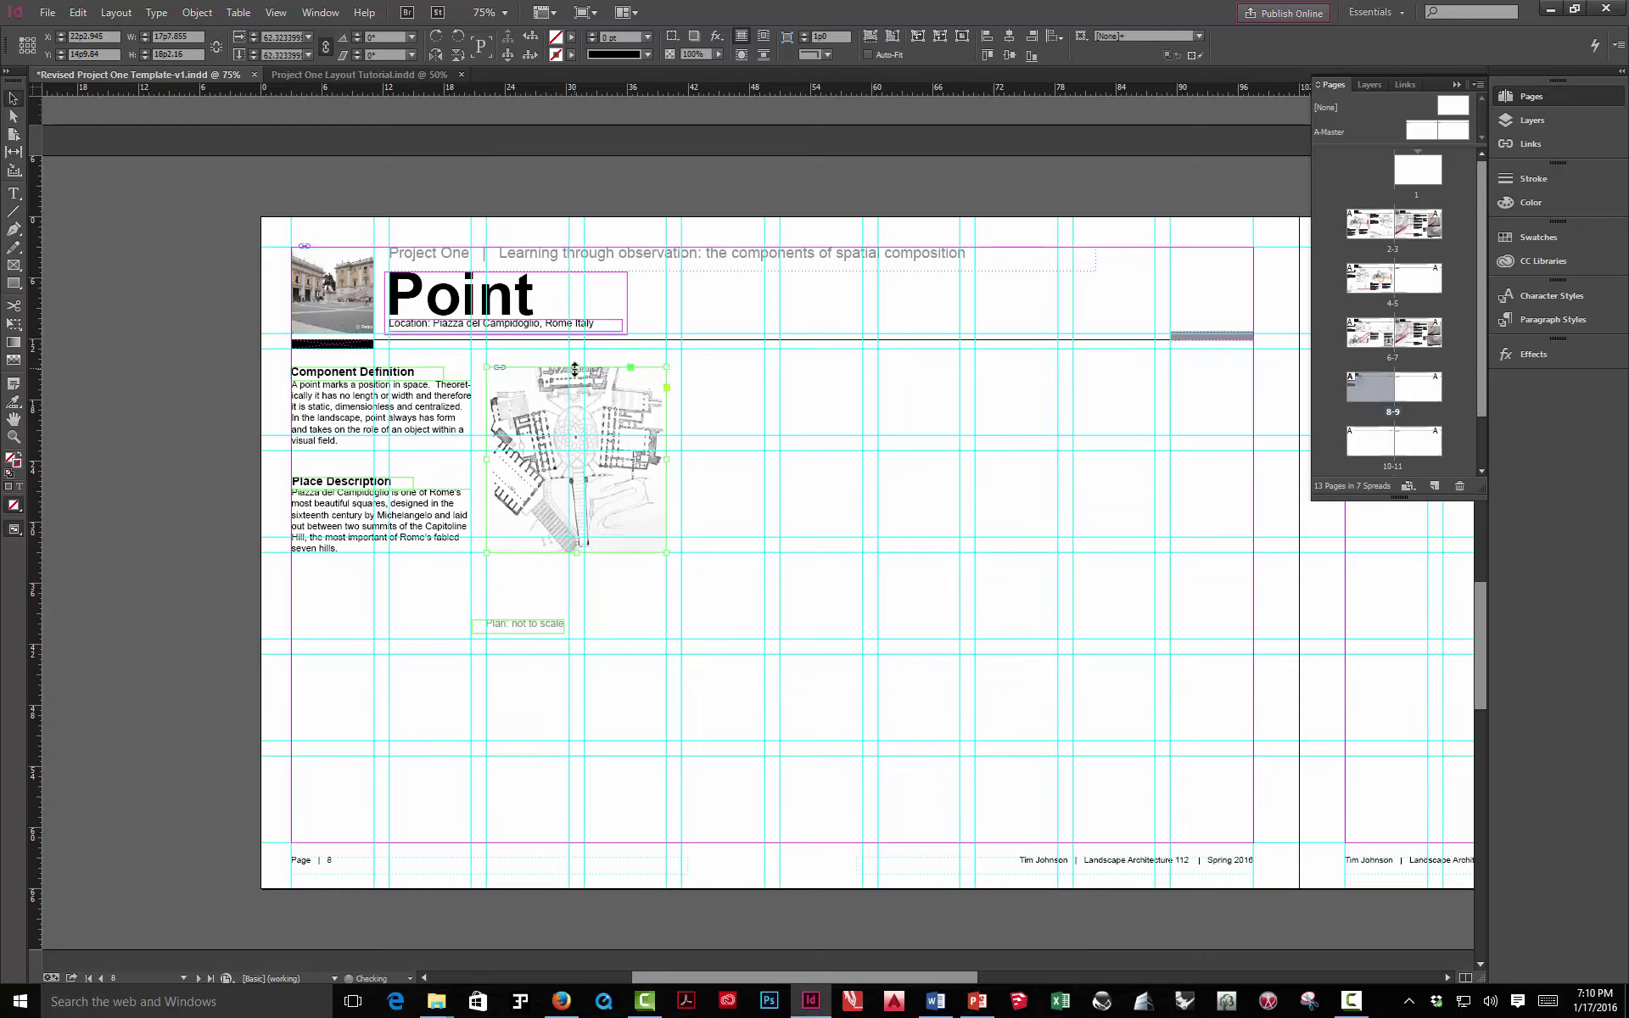
right_click(617, 414)
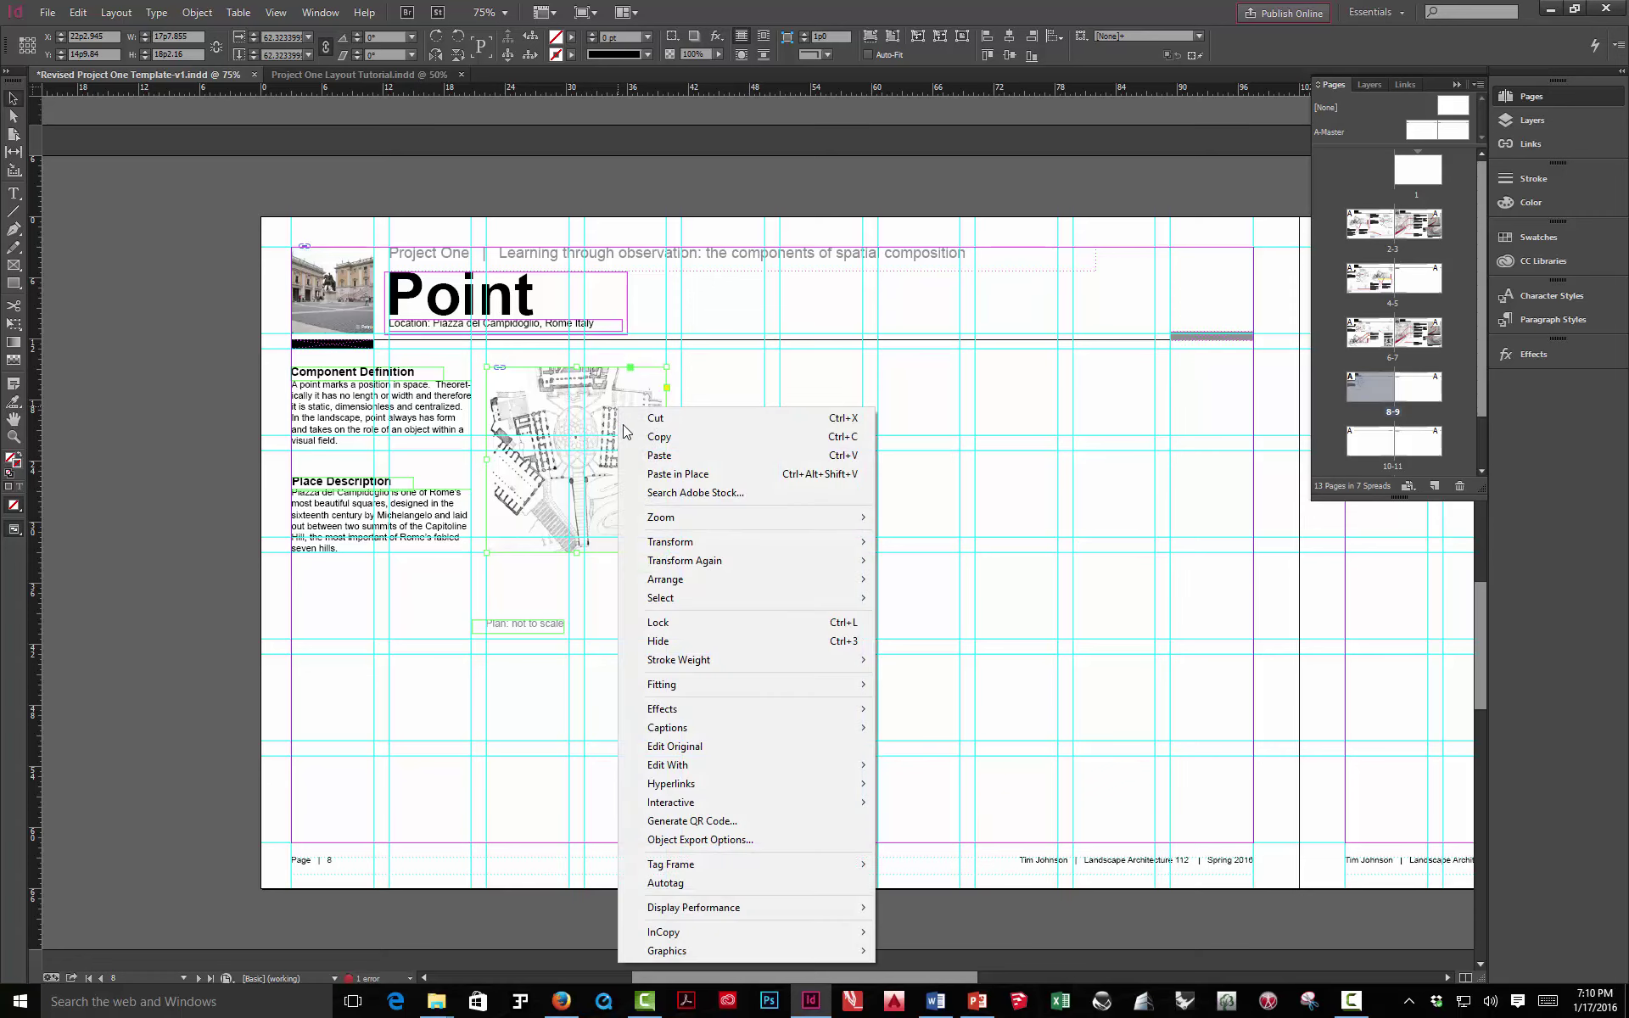
mouse_move(676, 689)
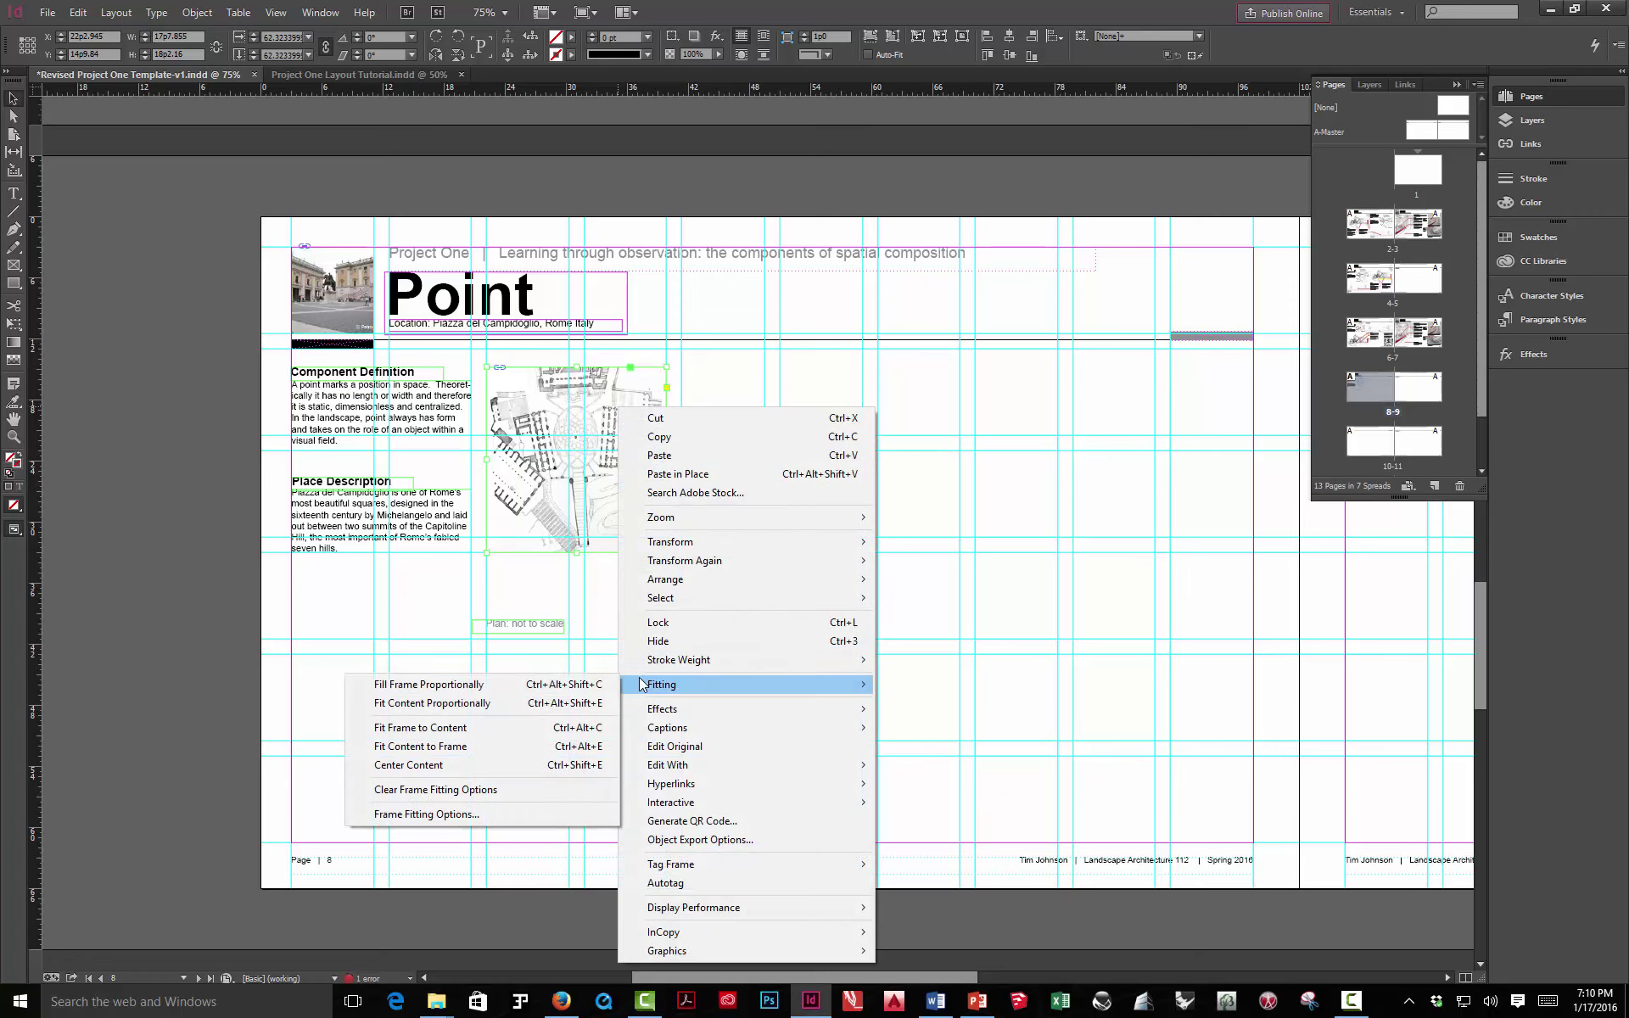
left_click(509, 685)
left_click(676, 541)
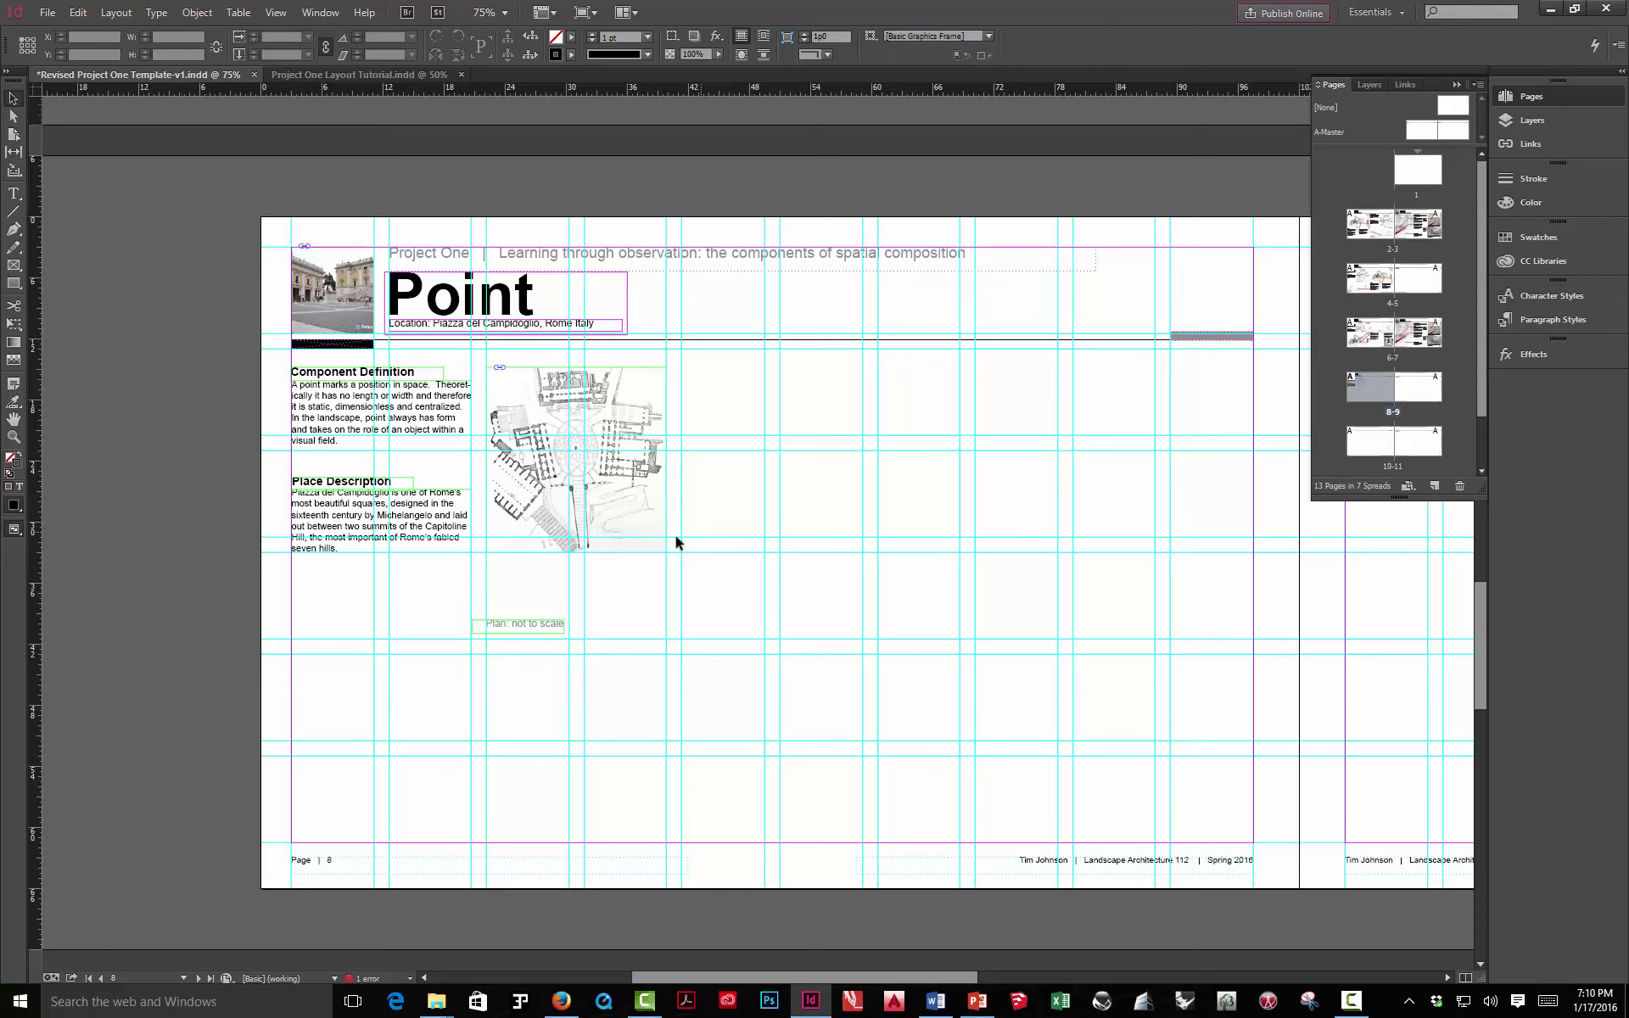
key("w")
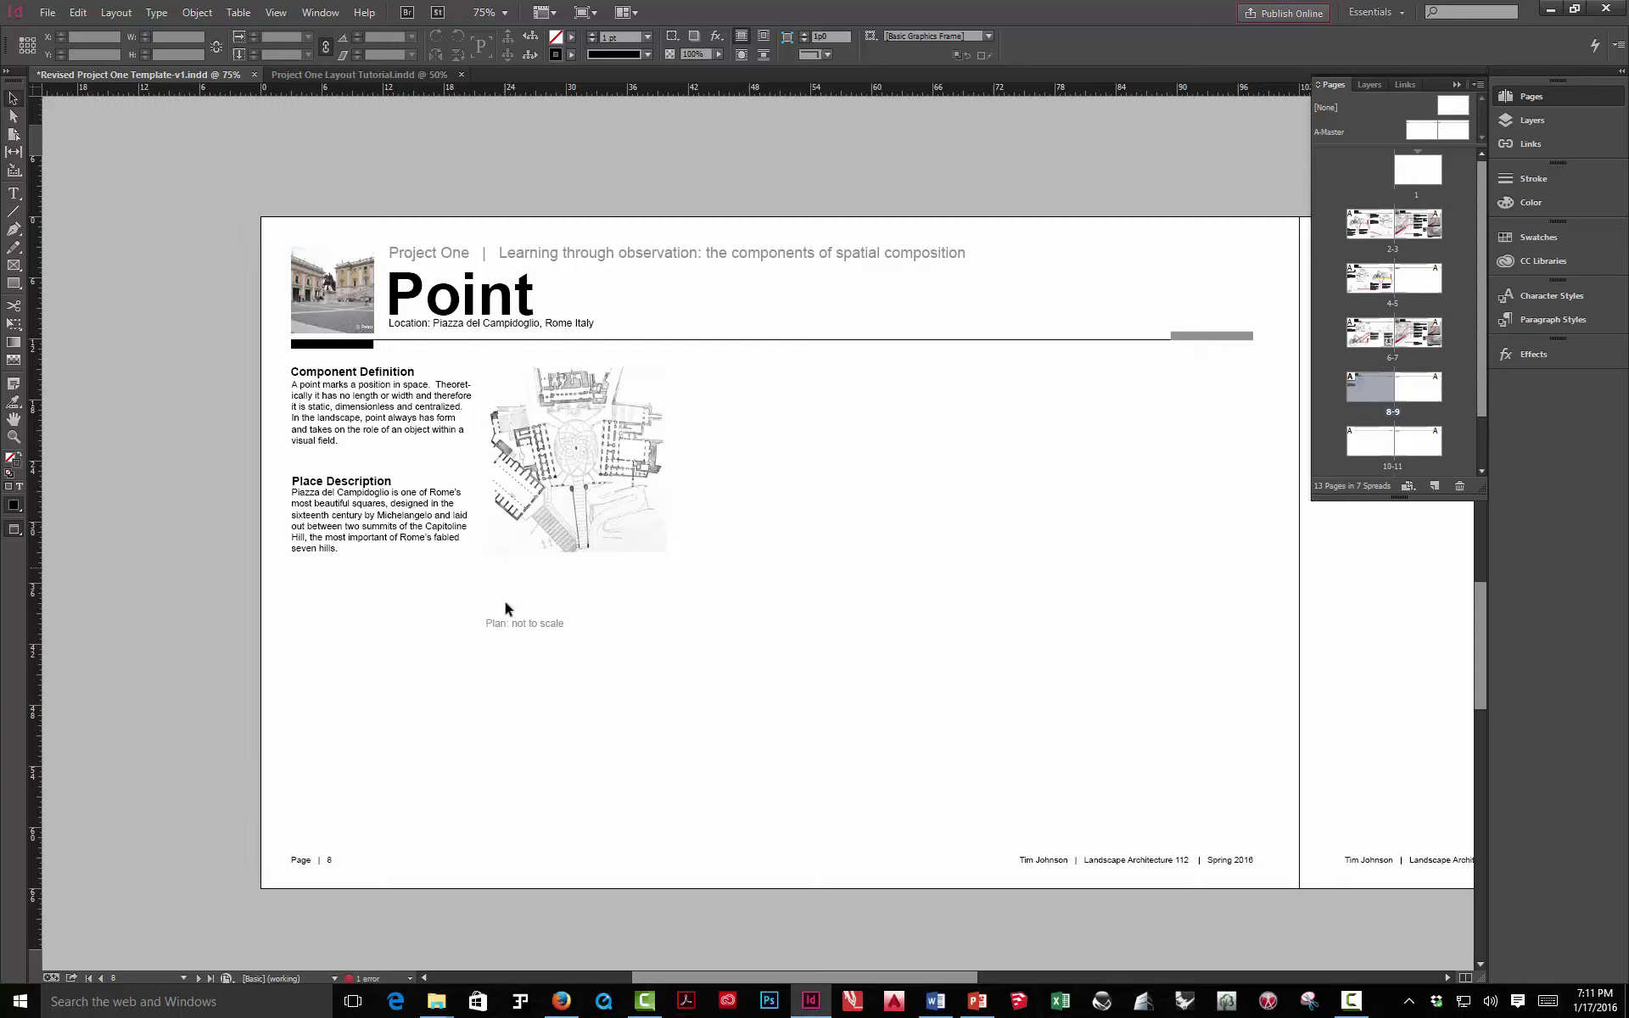
Move the "Plan: not to scale" caption onto the lower-right corner of the plan drawing
left_click(511, 629)
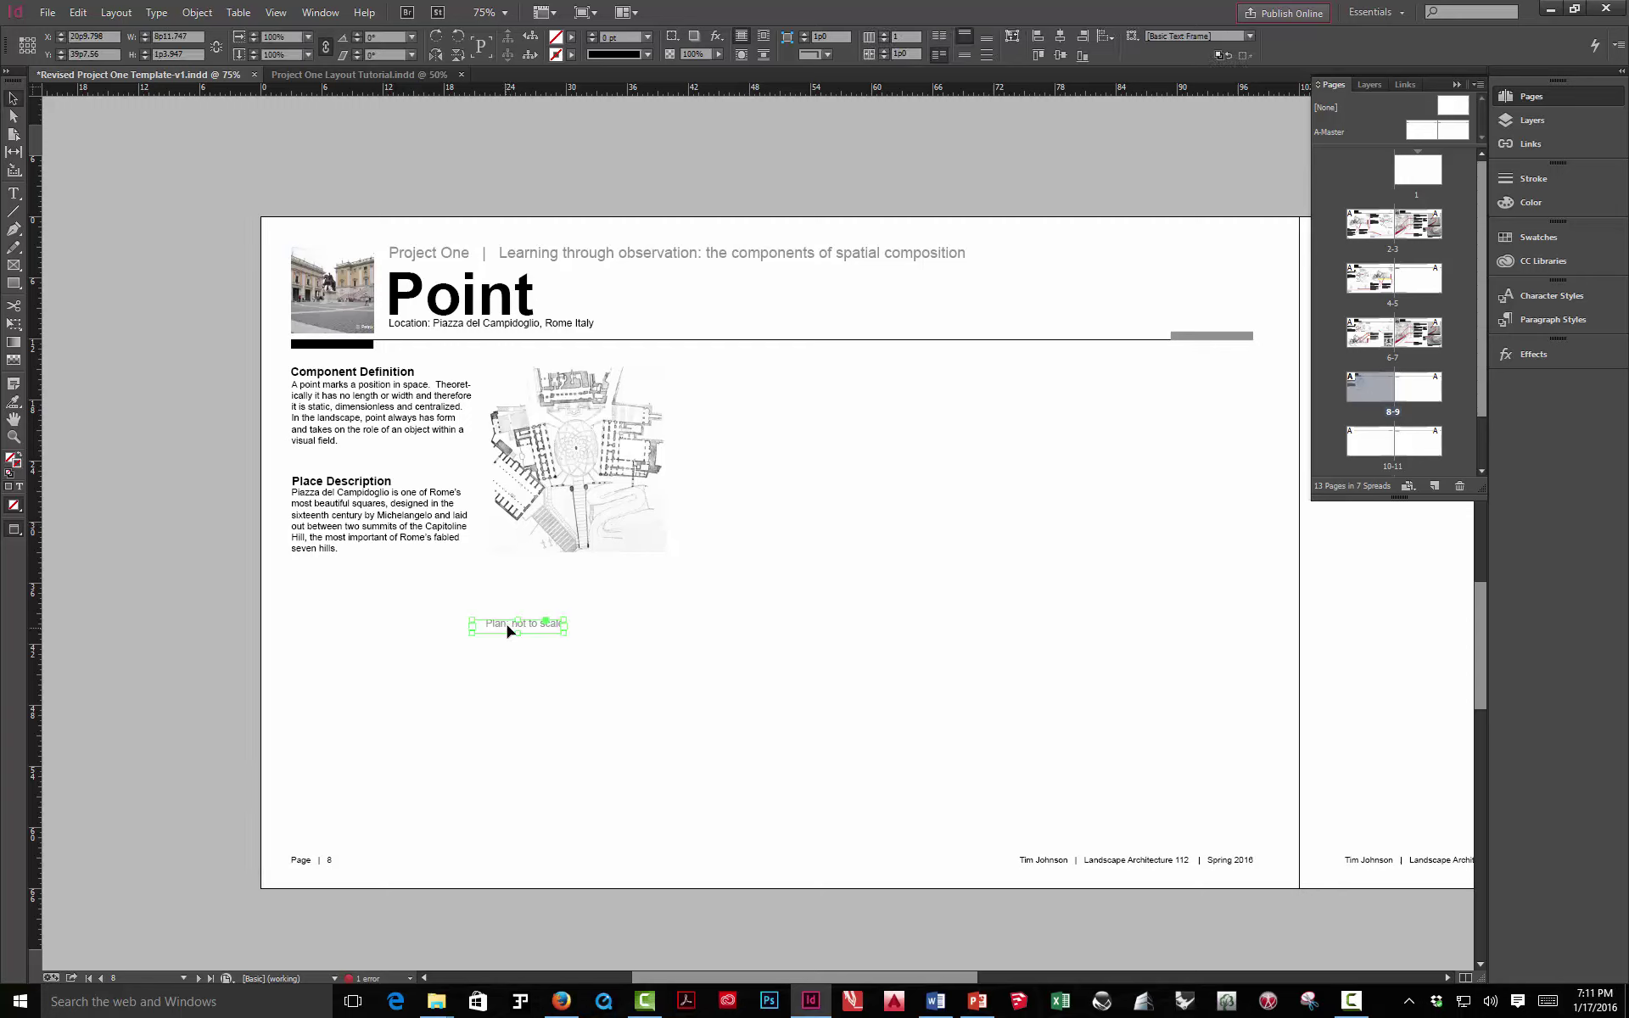
left_click_drag(505, 619, 598, 541)
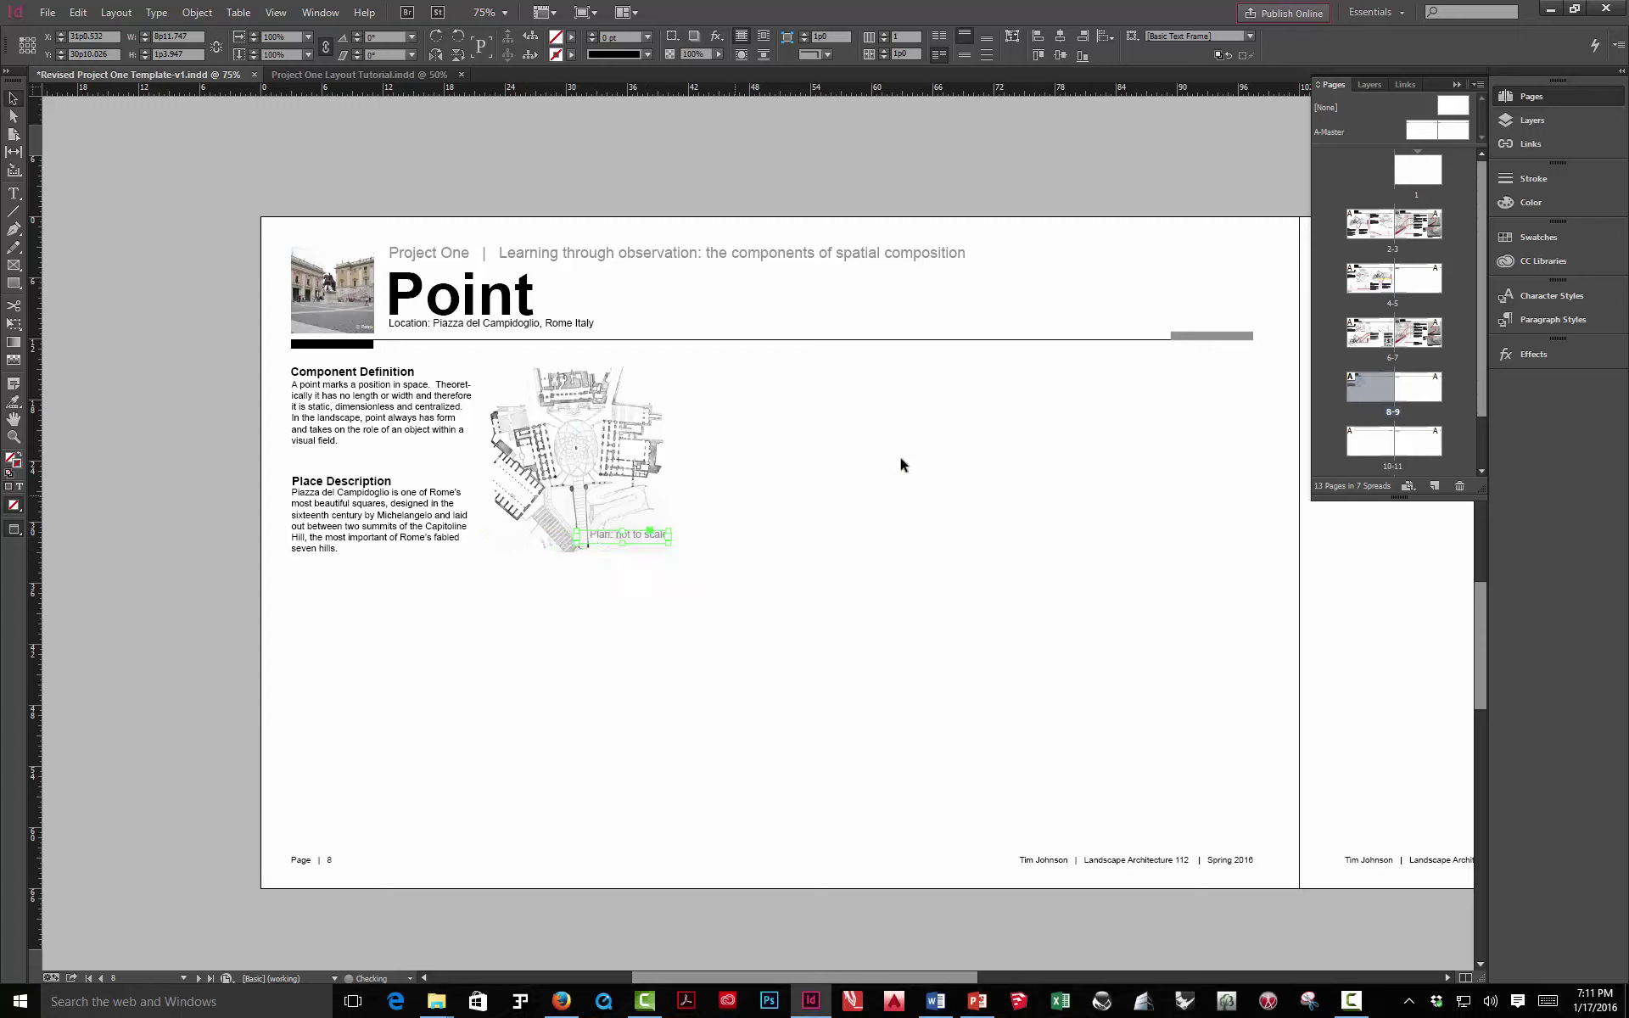
key("Down")
key("Left")
key("Left")
key("Left")
key("Left")
key("Left")
key("Down")
key("Down")
key("Down")
key("Down")
key("Down")
key("Down")
key("Down")
key("Down")
key("Down")
key("Down")
key("Down")
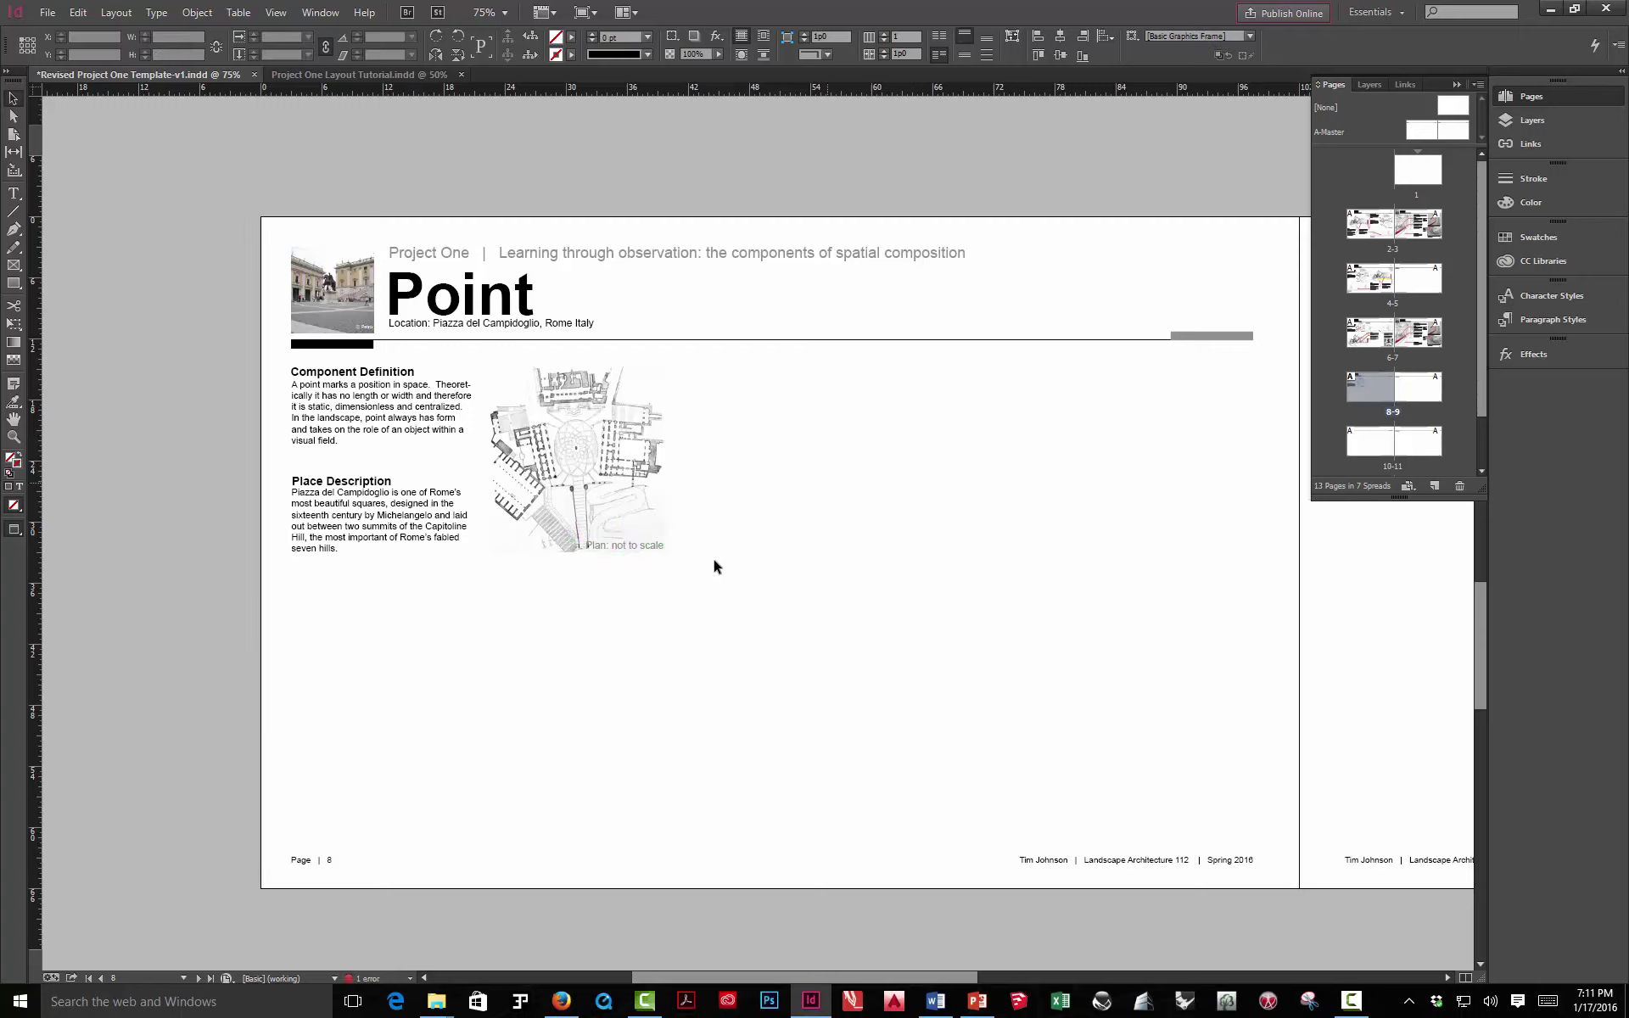
Reduce the font size of the "Plan: not to scale" caption
double_click(588, 545)
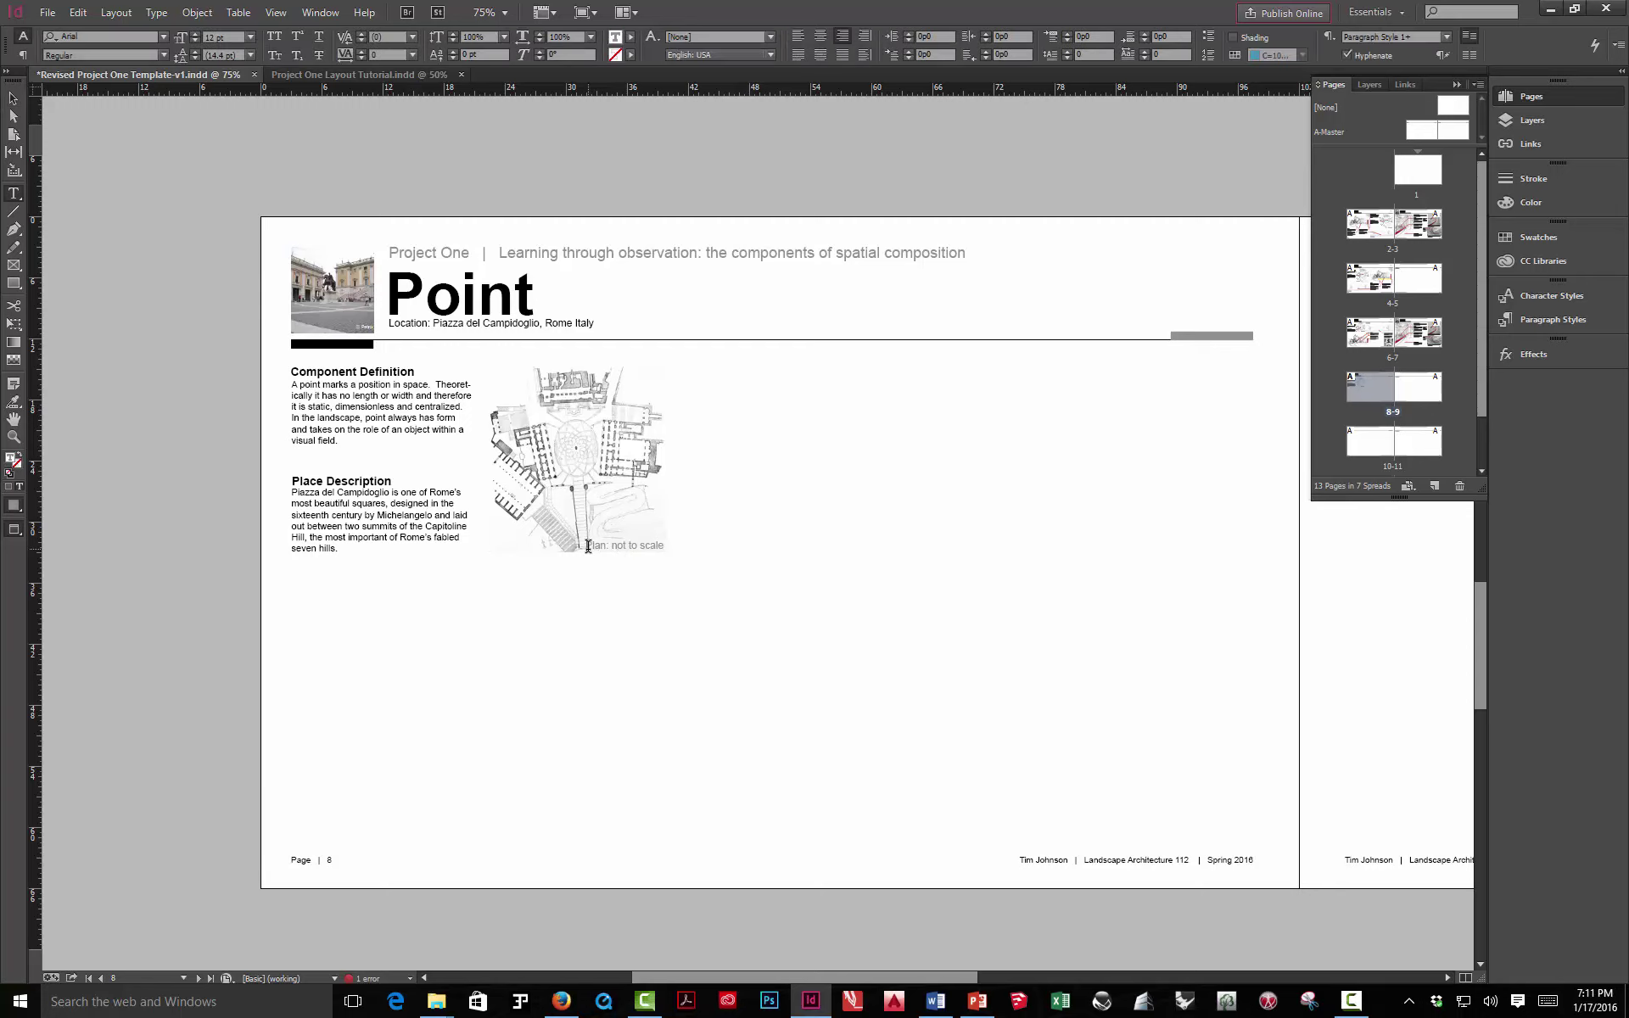
key("ctrl+a")
left_click(194, 40)
left_click(194, 40)
left_click(786, 424)
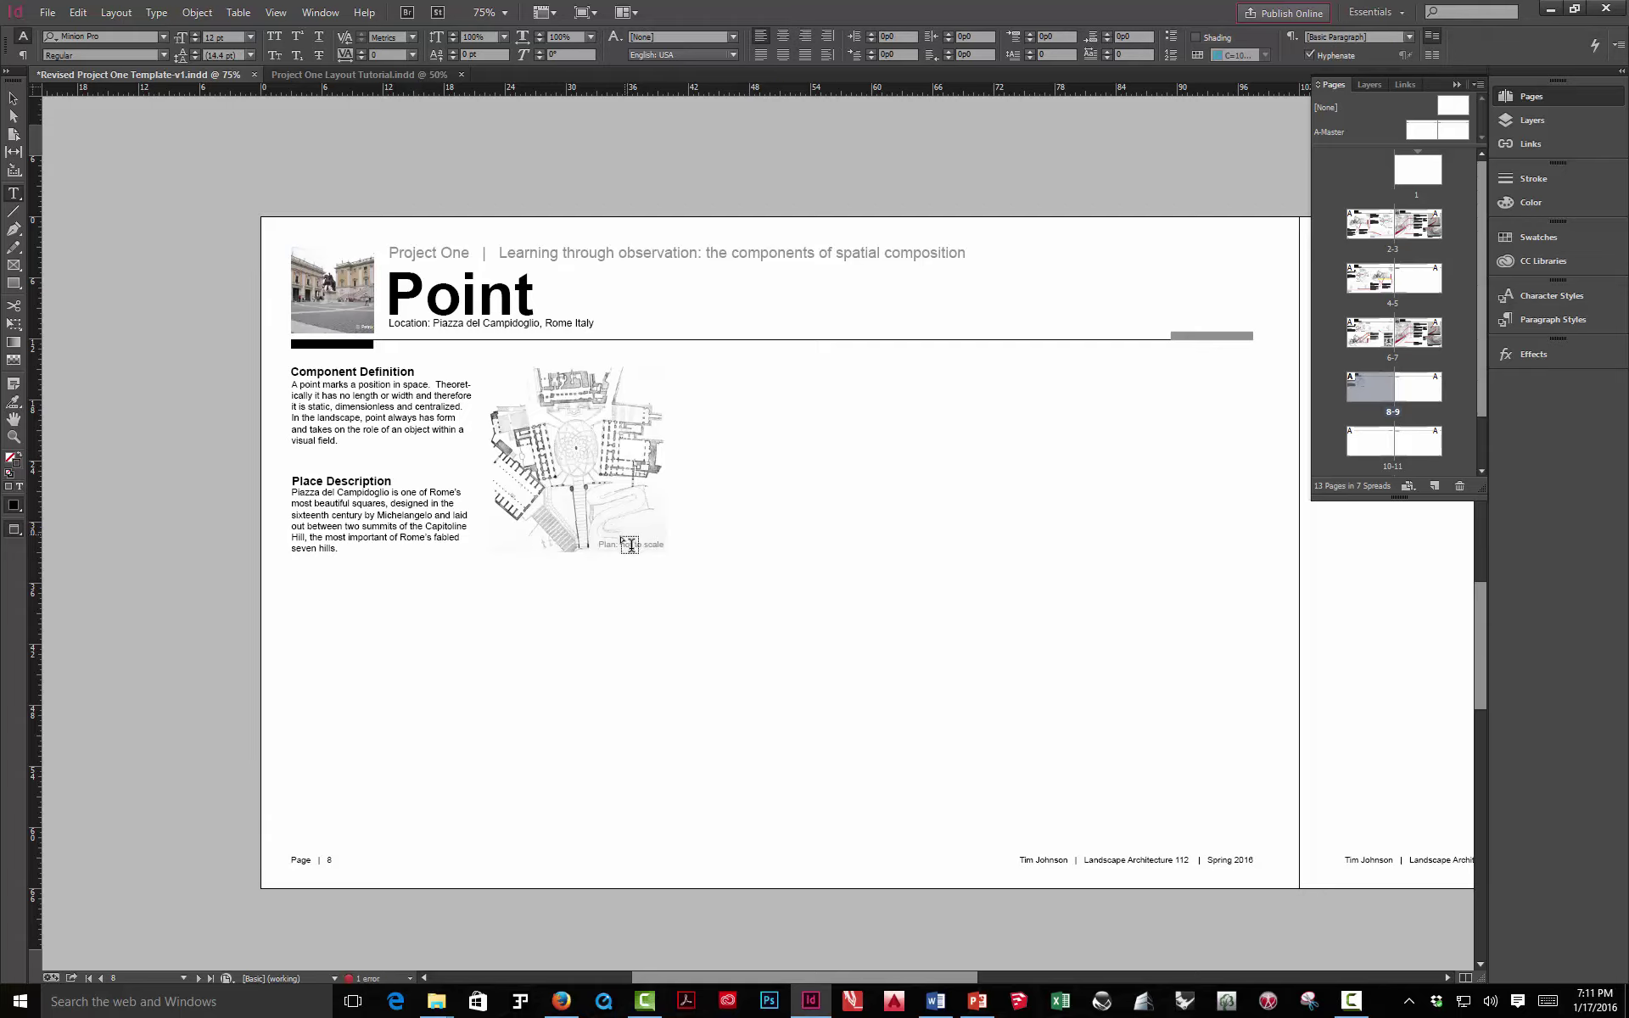
Nudge the plan caption slightly left so it sits inside the drawing's right edge
left_click(14, 98)
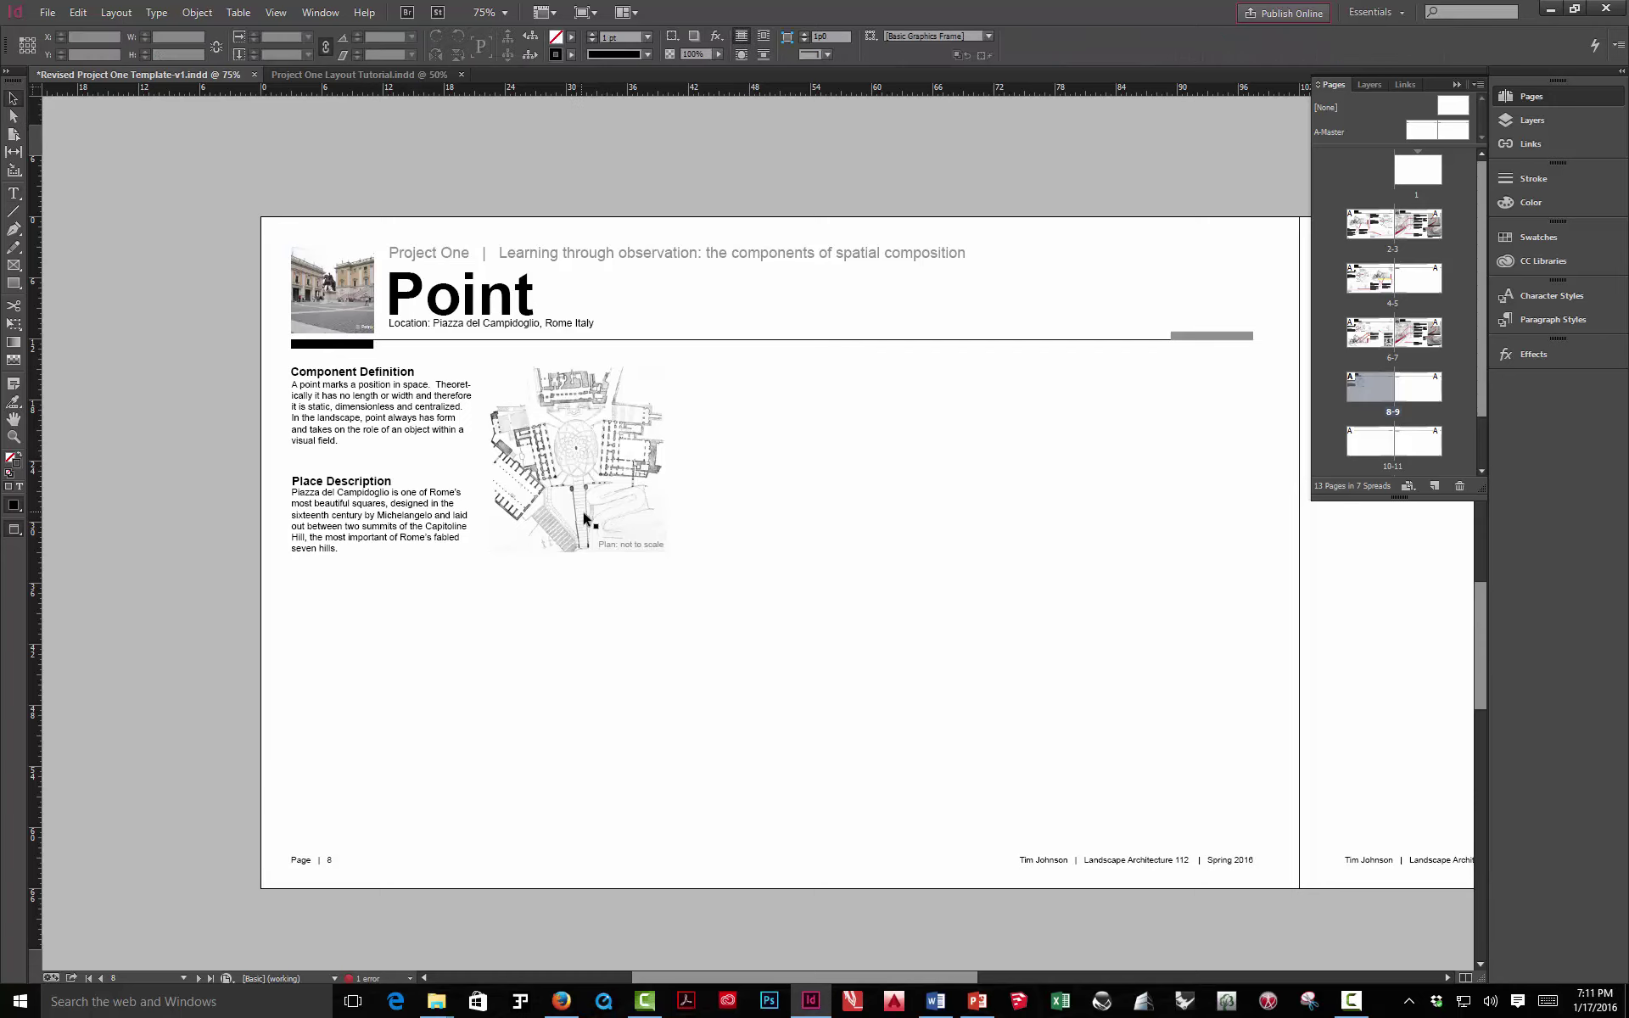
left_click(612, 544)
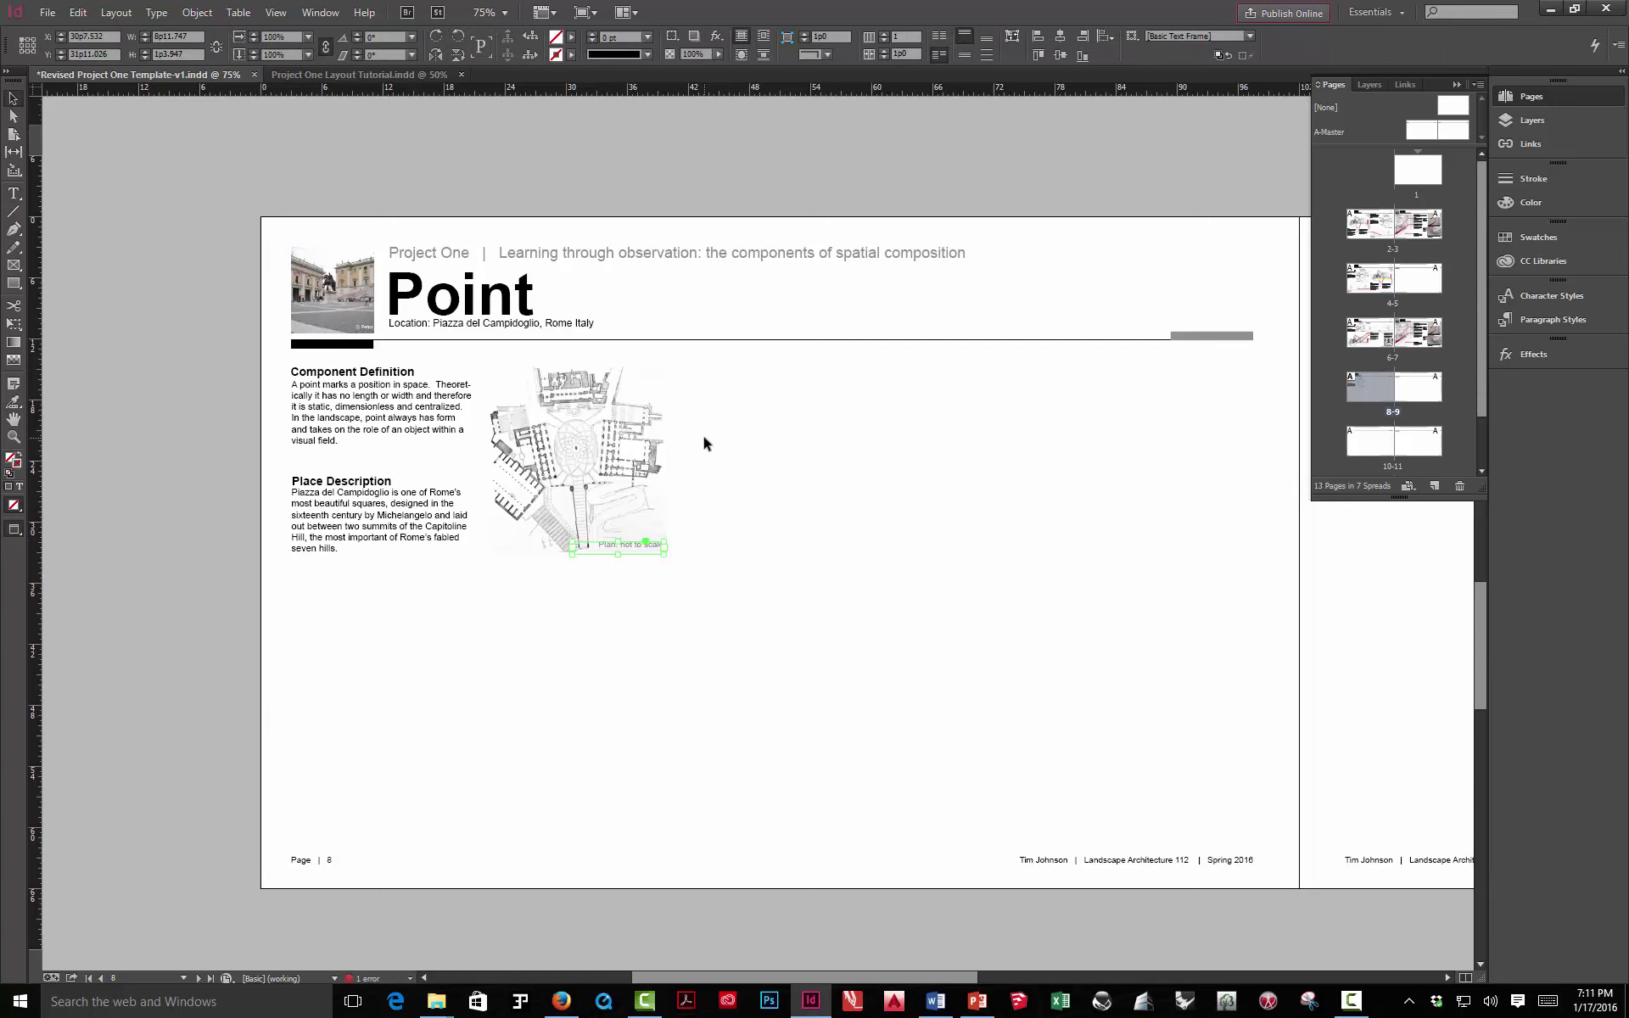
key("Left")
key("Left")
key("Left")
key("Left")
key("Left")
left_click(695, 460)
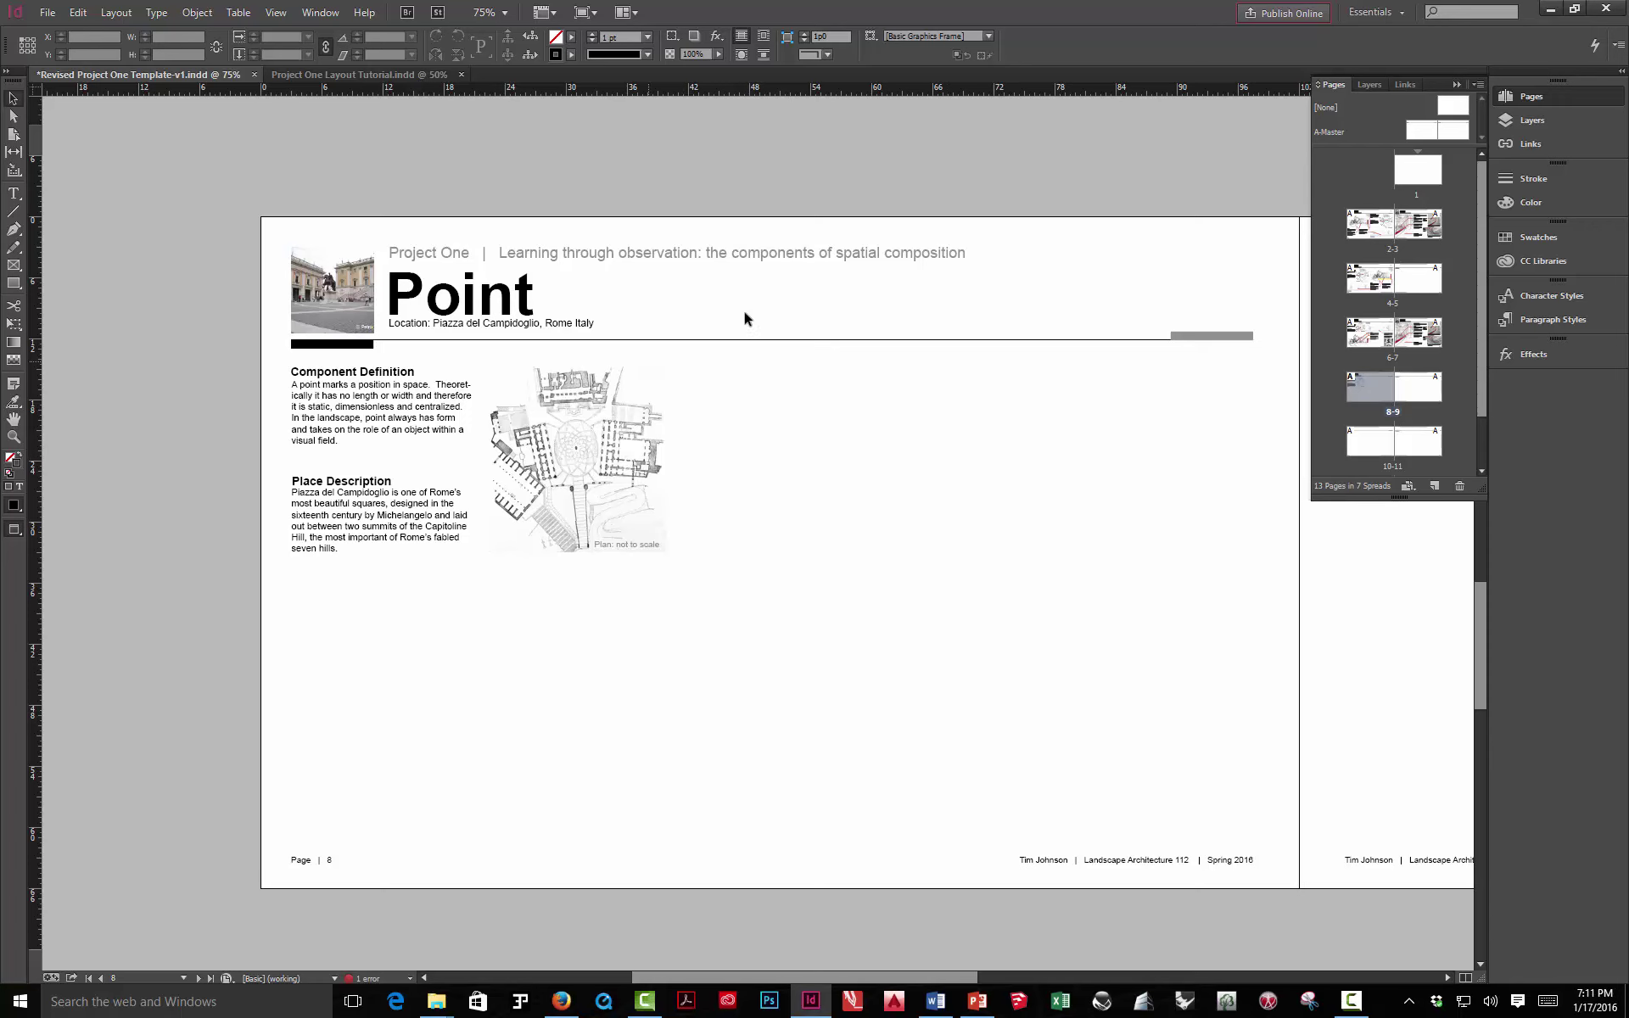
Copy the section drawing and its red highlight from page 4 and paste them onto page 8
double_click(1365, 285)
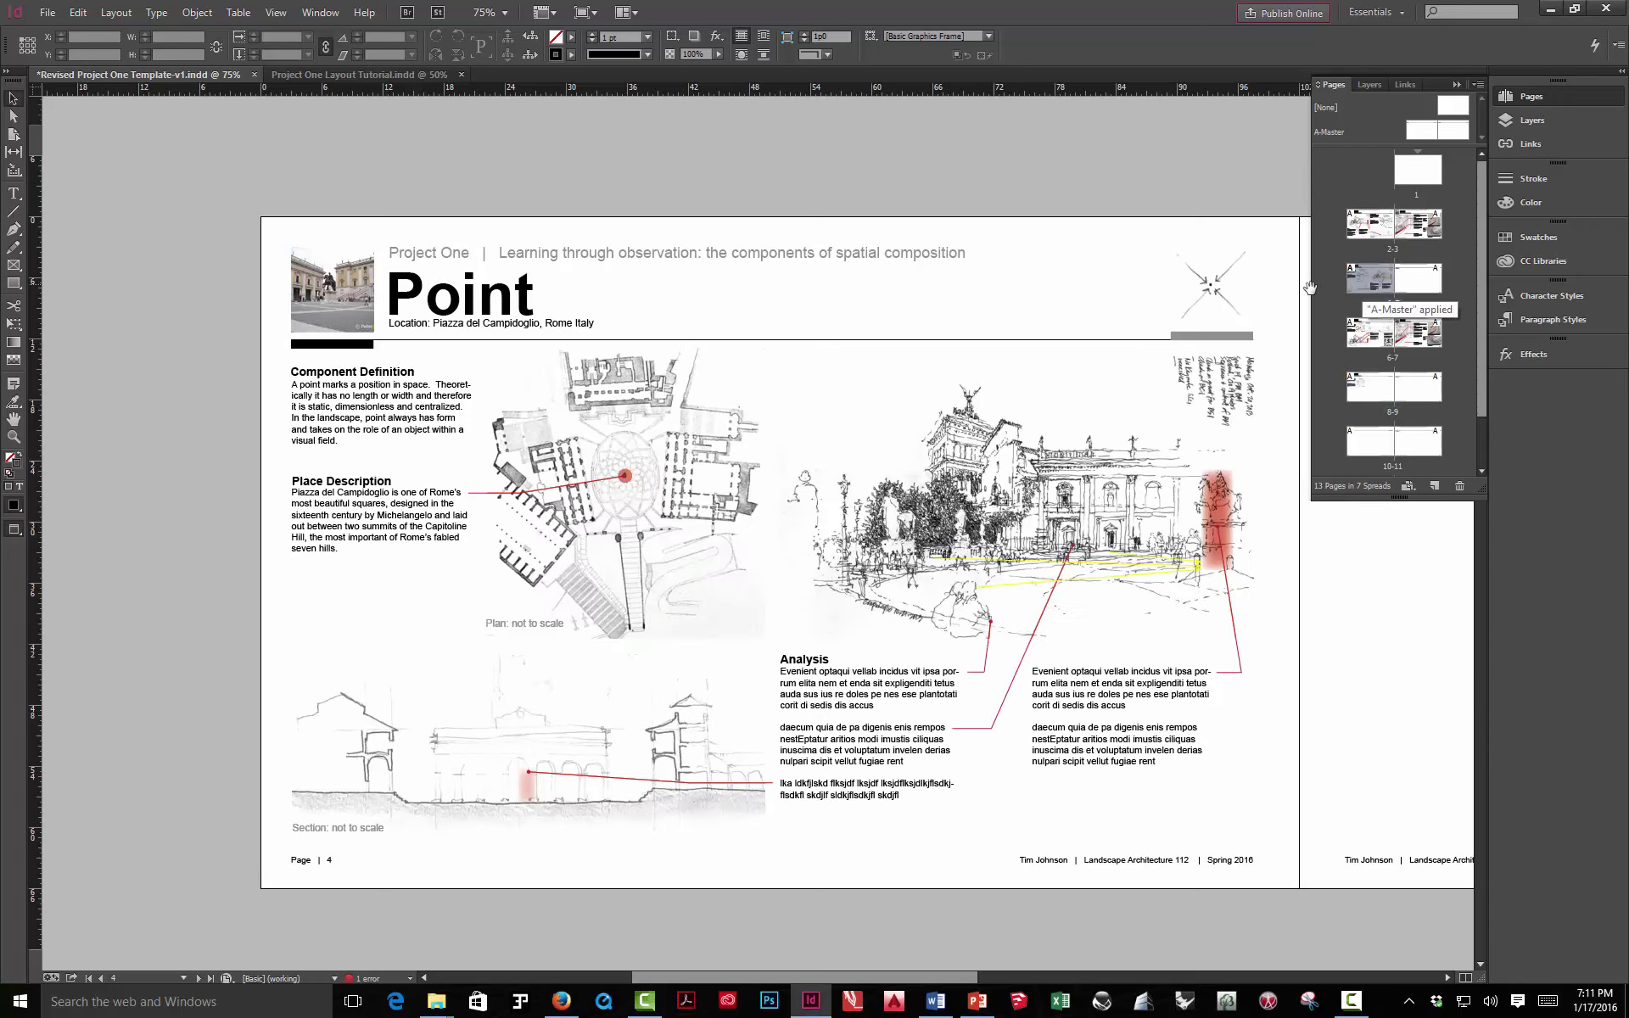
left_click(533, 697)
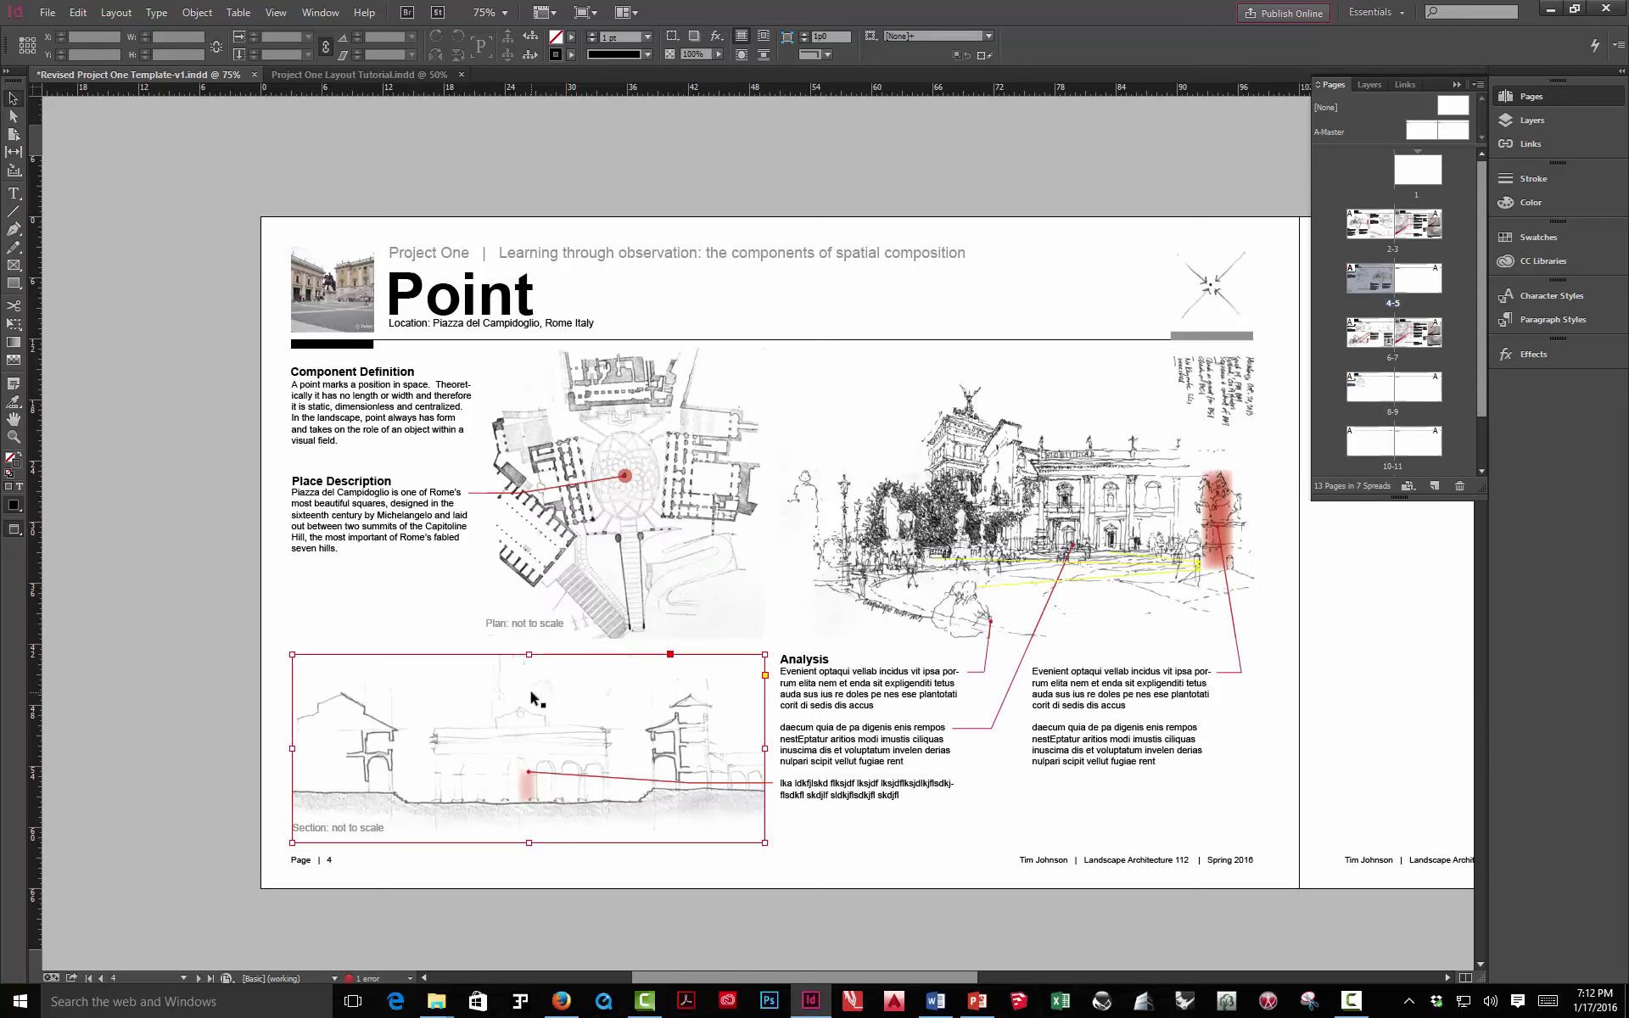
left_click(529, 793)
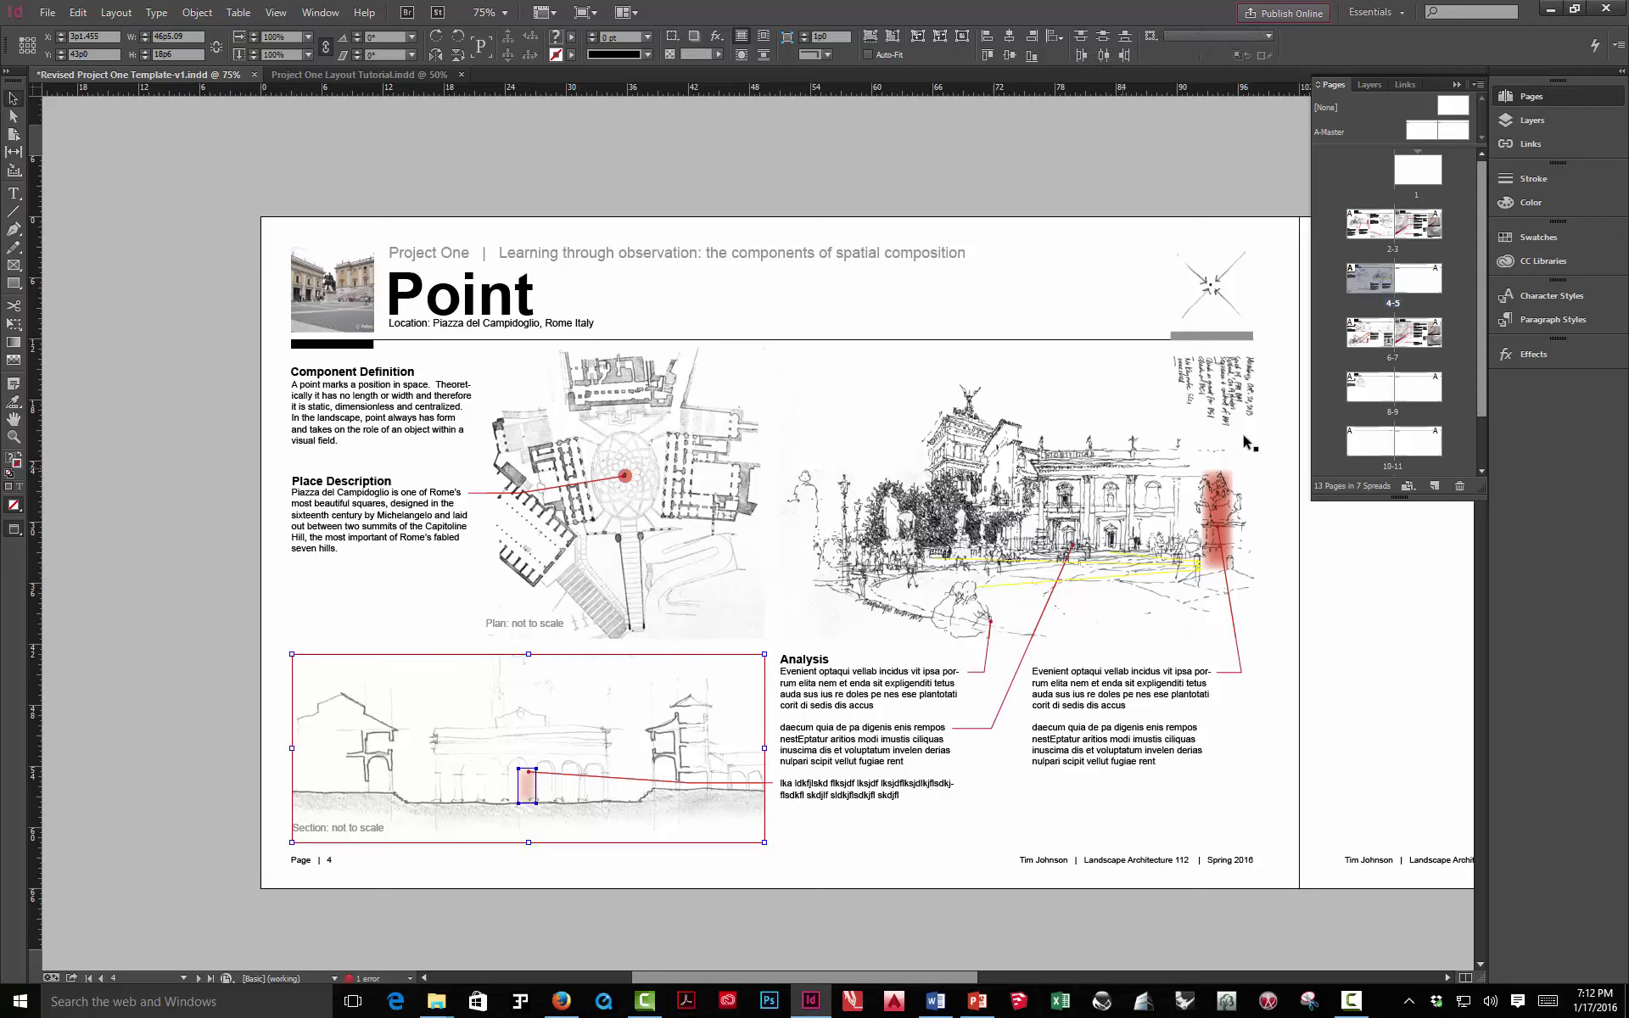
double_click(1367, 387)
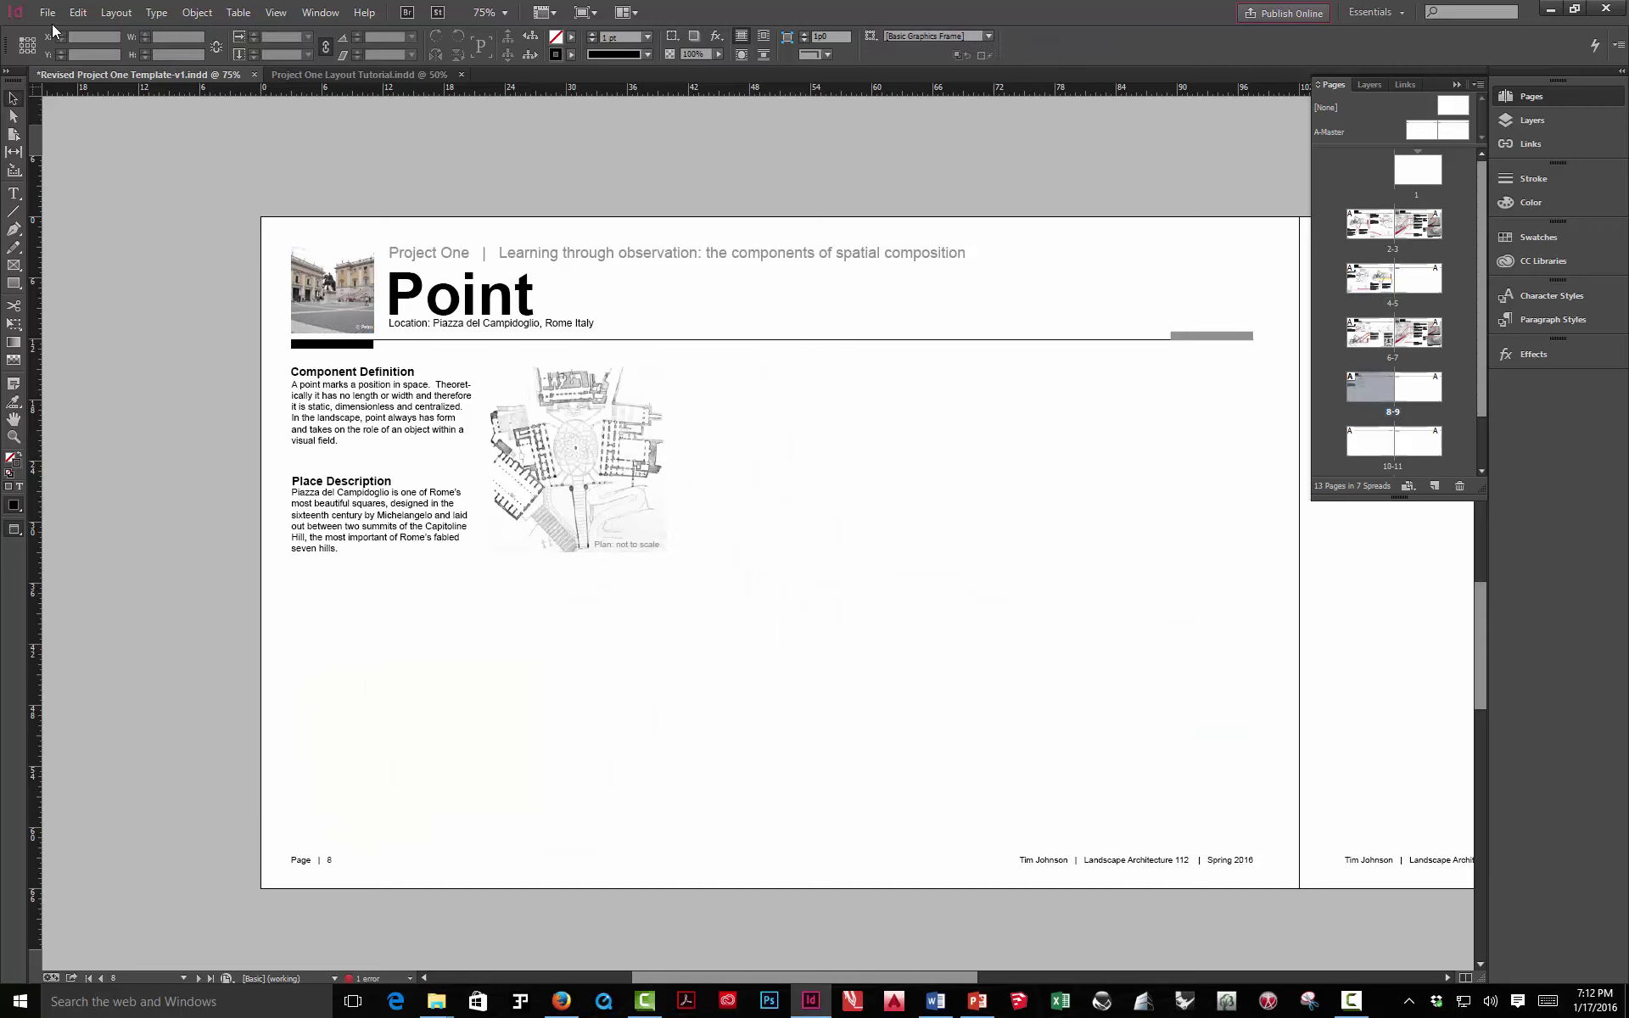
left_click(77, 12)
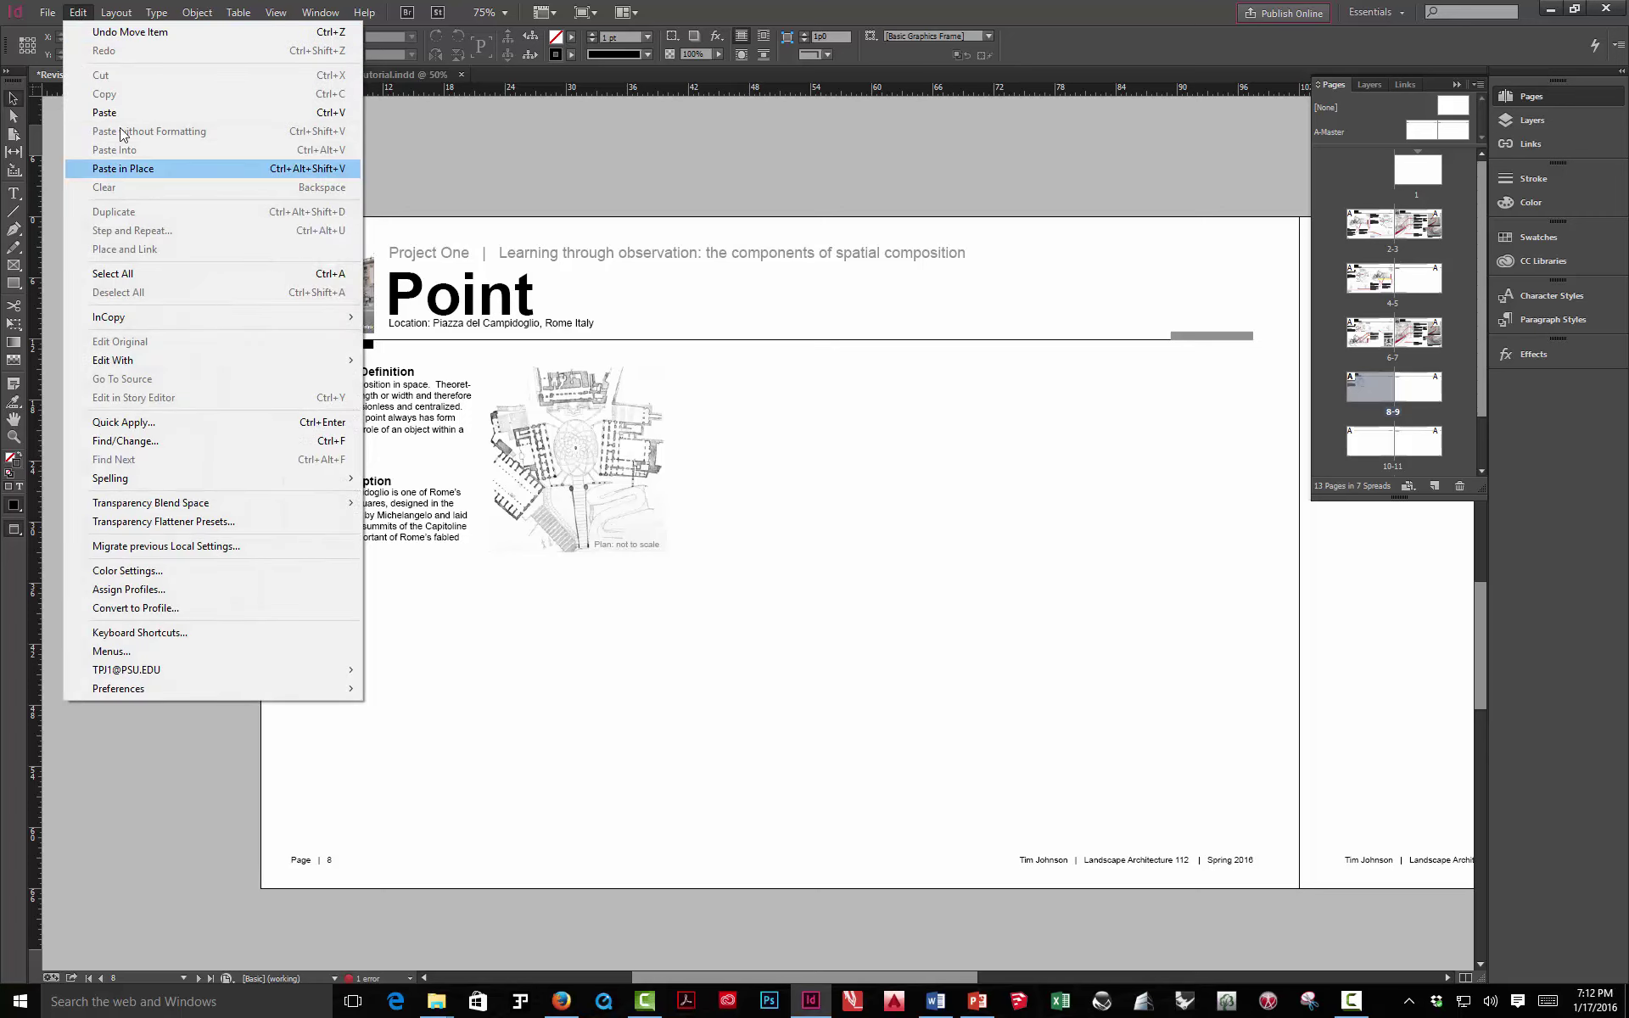
left_click(117, 8)
key("w")
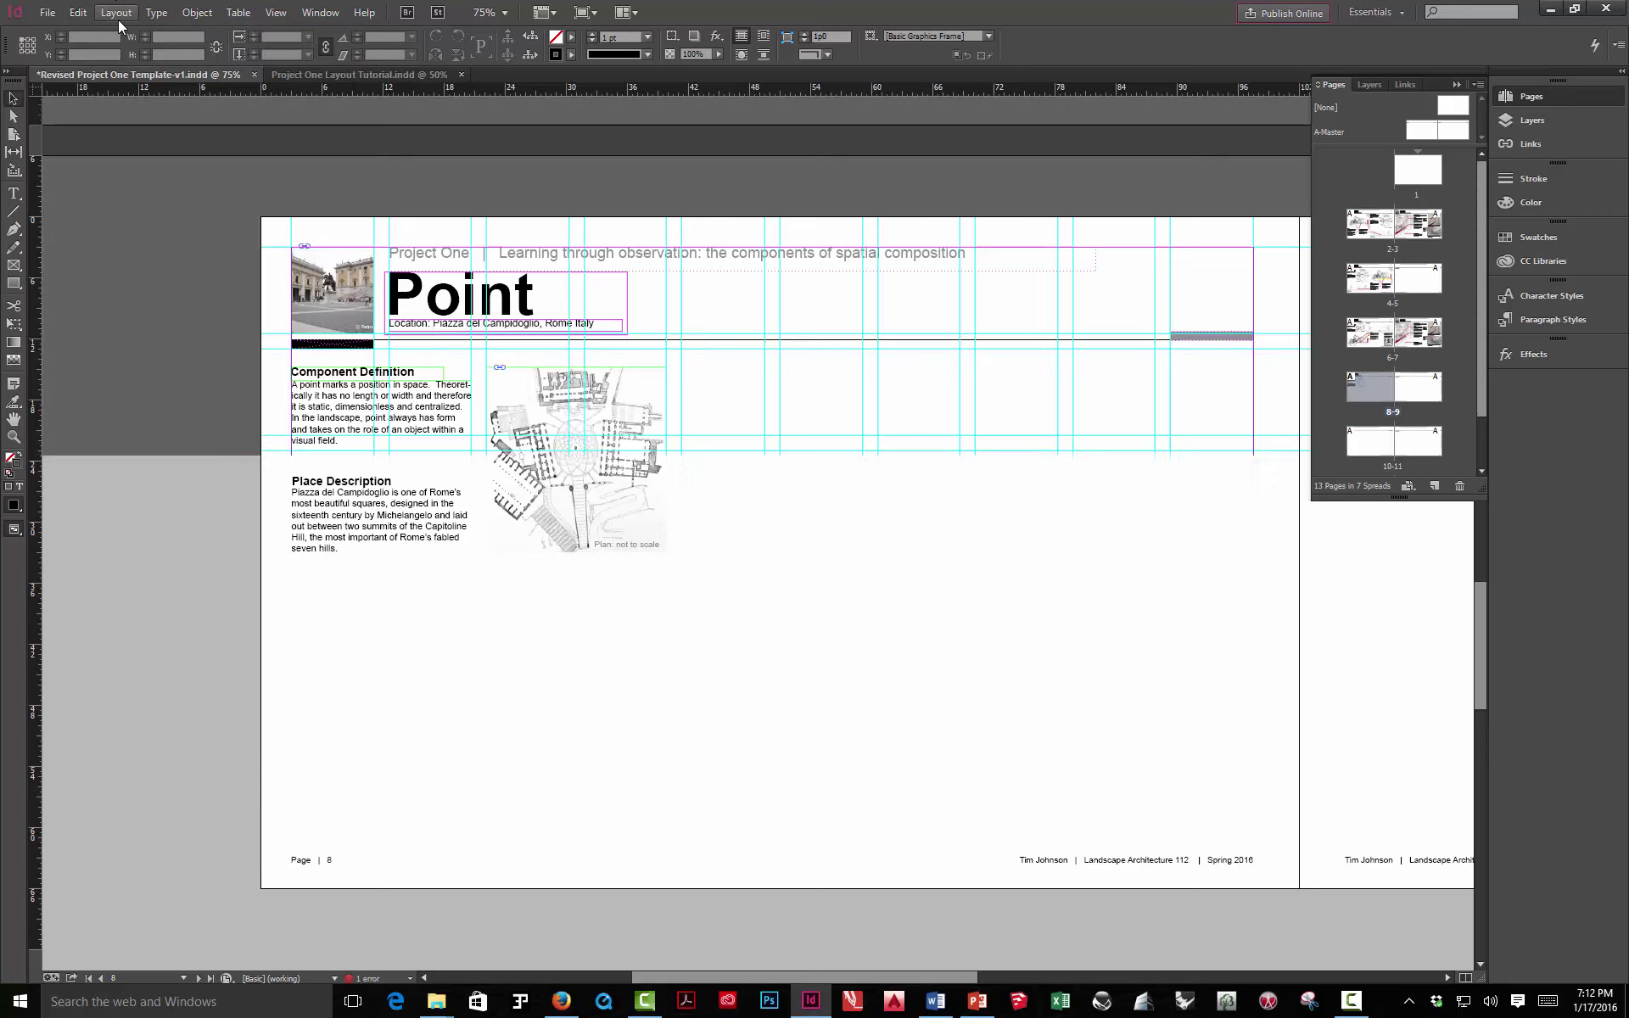
left_click(78, 12)
left_click(100, 114)
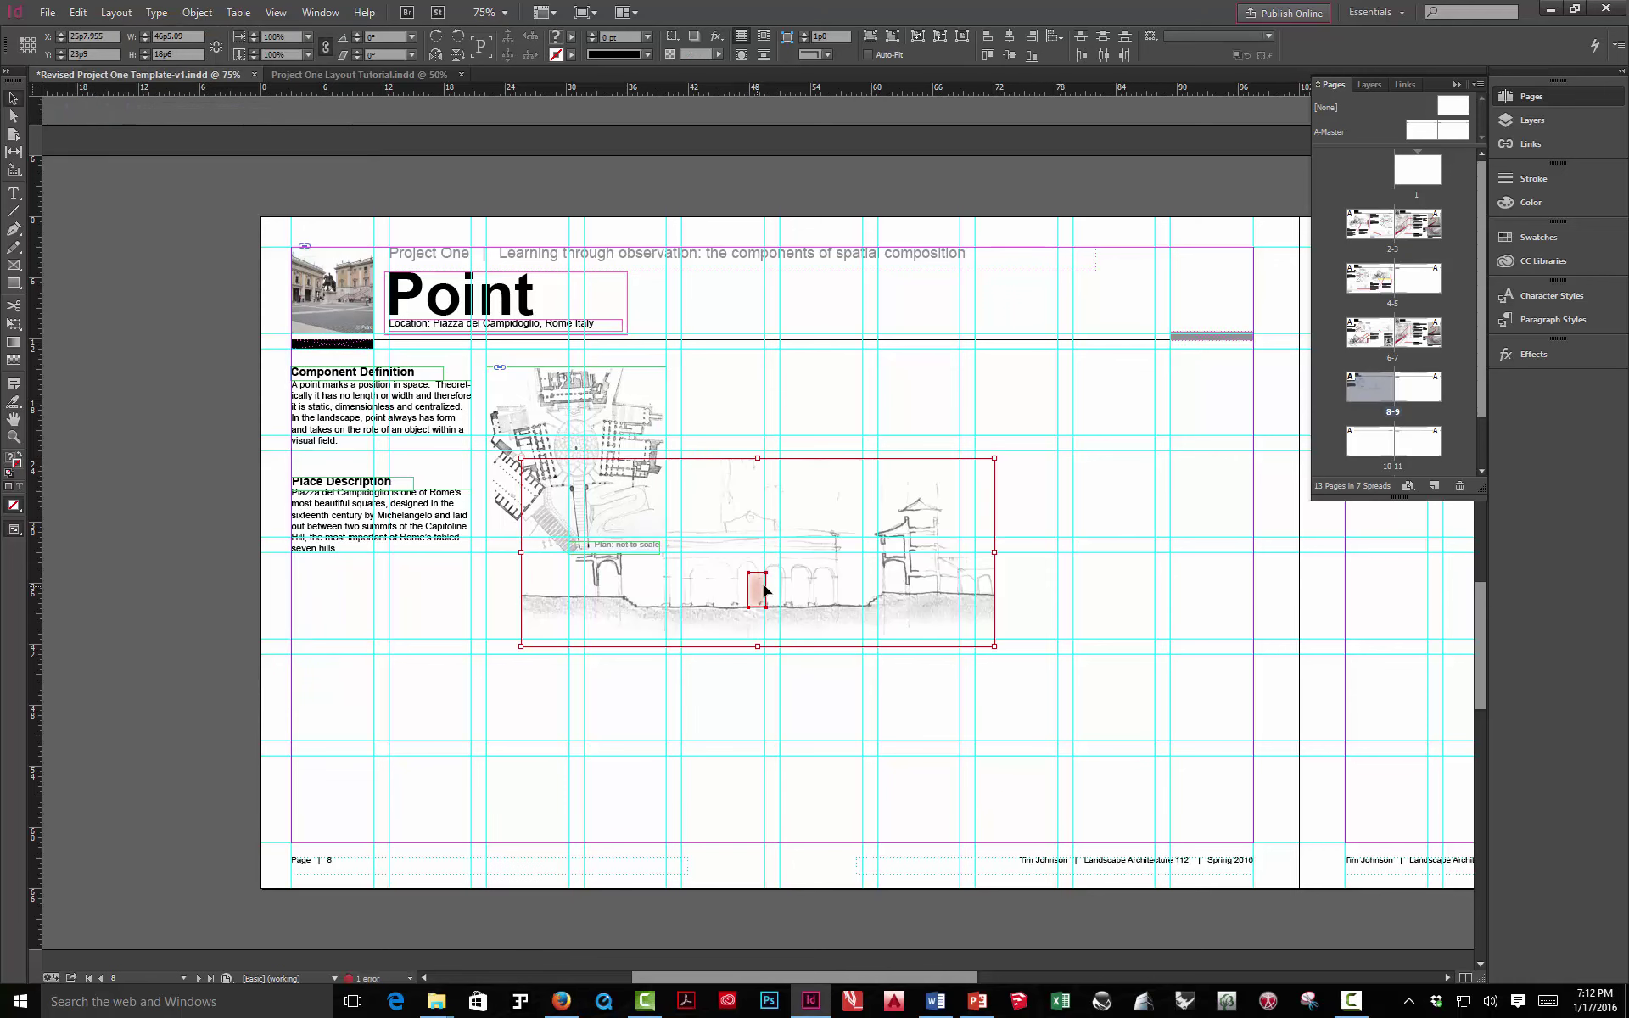
Place the section drawing beside the plan, aligned to its upper edge, stretch it to the right margin at about 56p1 by 18p2, and preview the page
mouse_move(763, 589)
left_mouse_down()
mouse_move(1009, 521)
mouse_move(915, 496)
left_mouse_up()
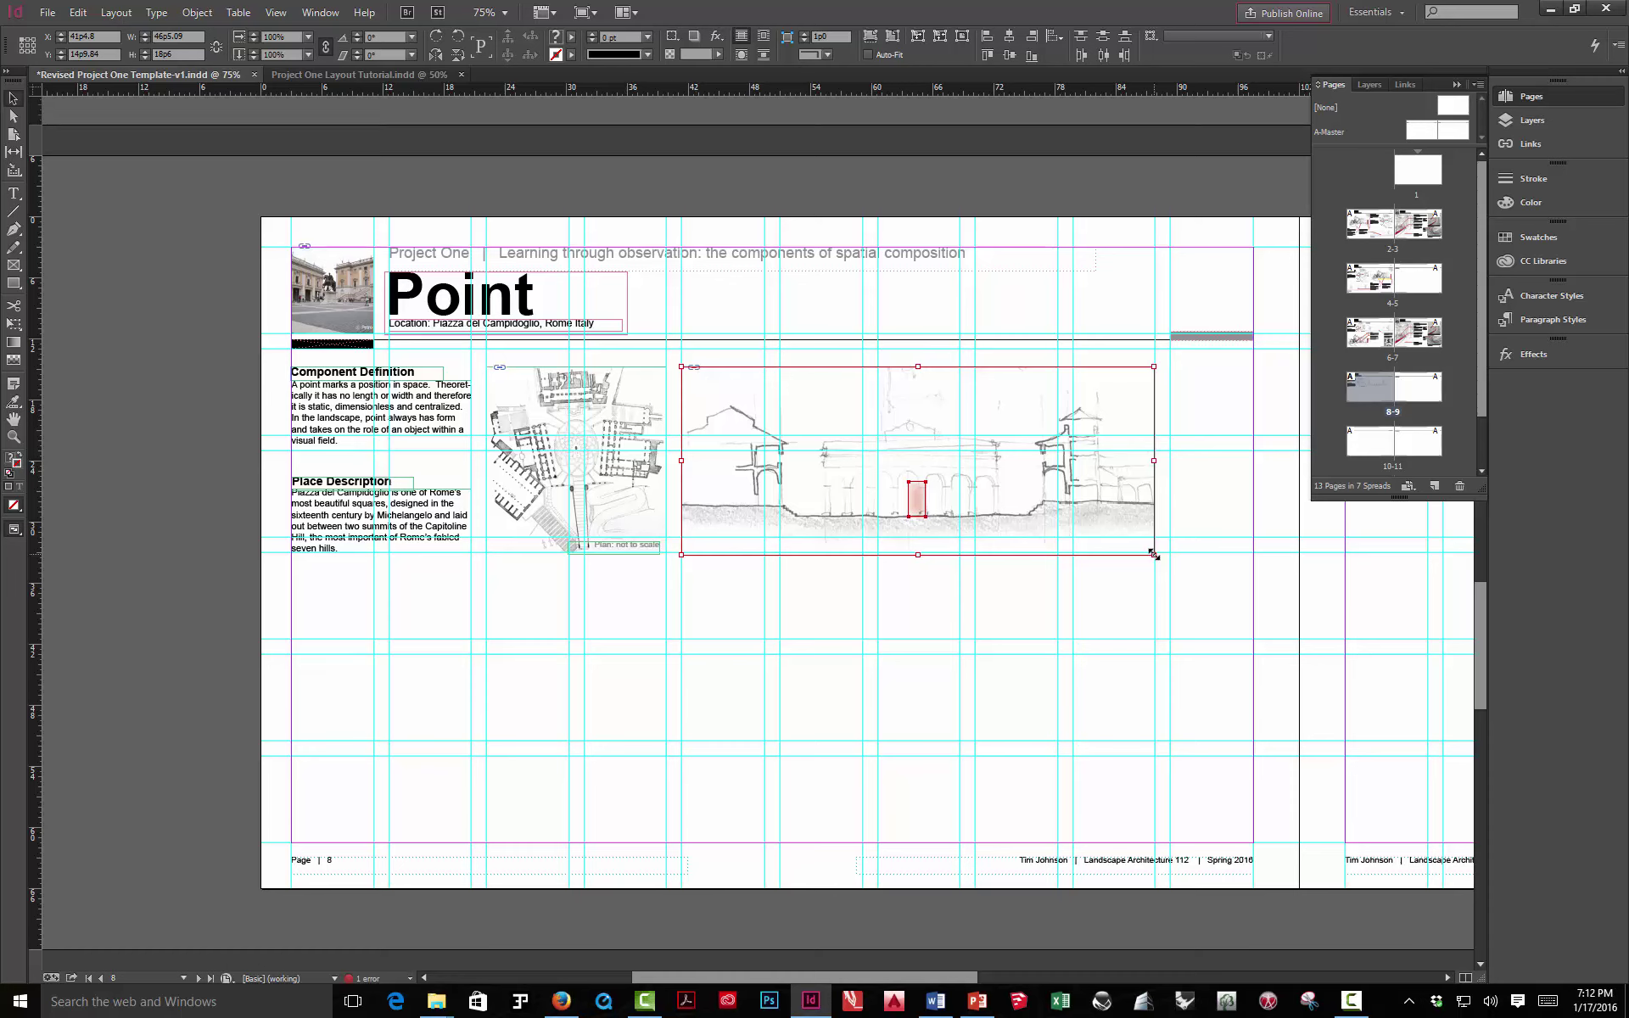
left_click_drag(1155, 554, 1253, 551)
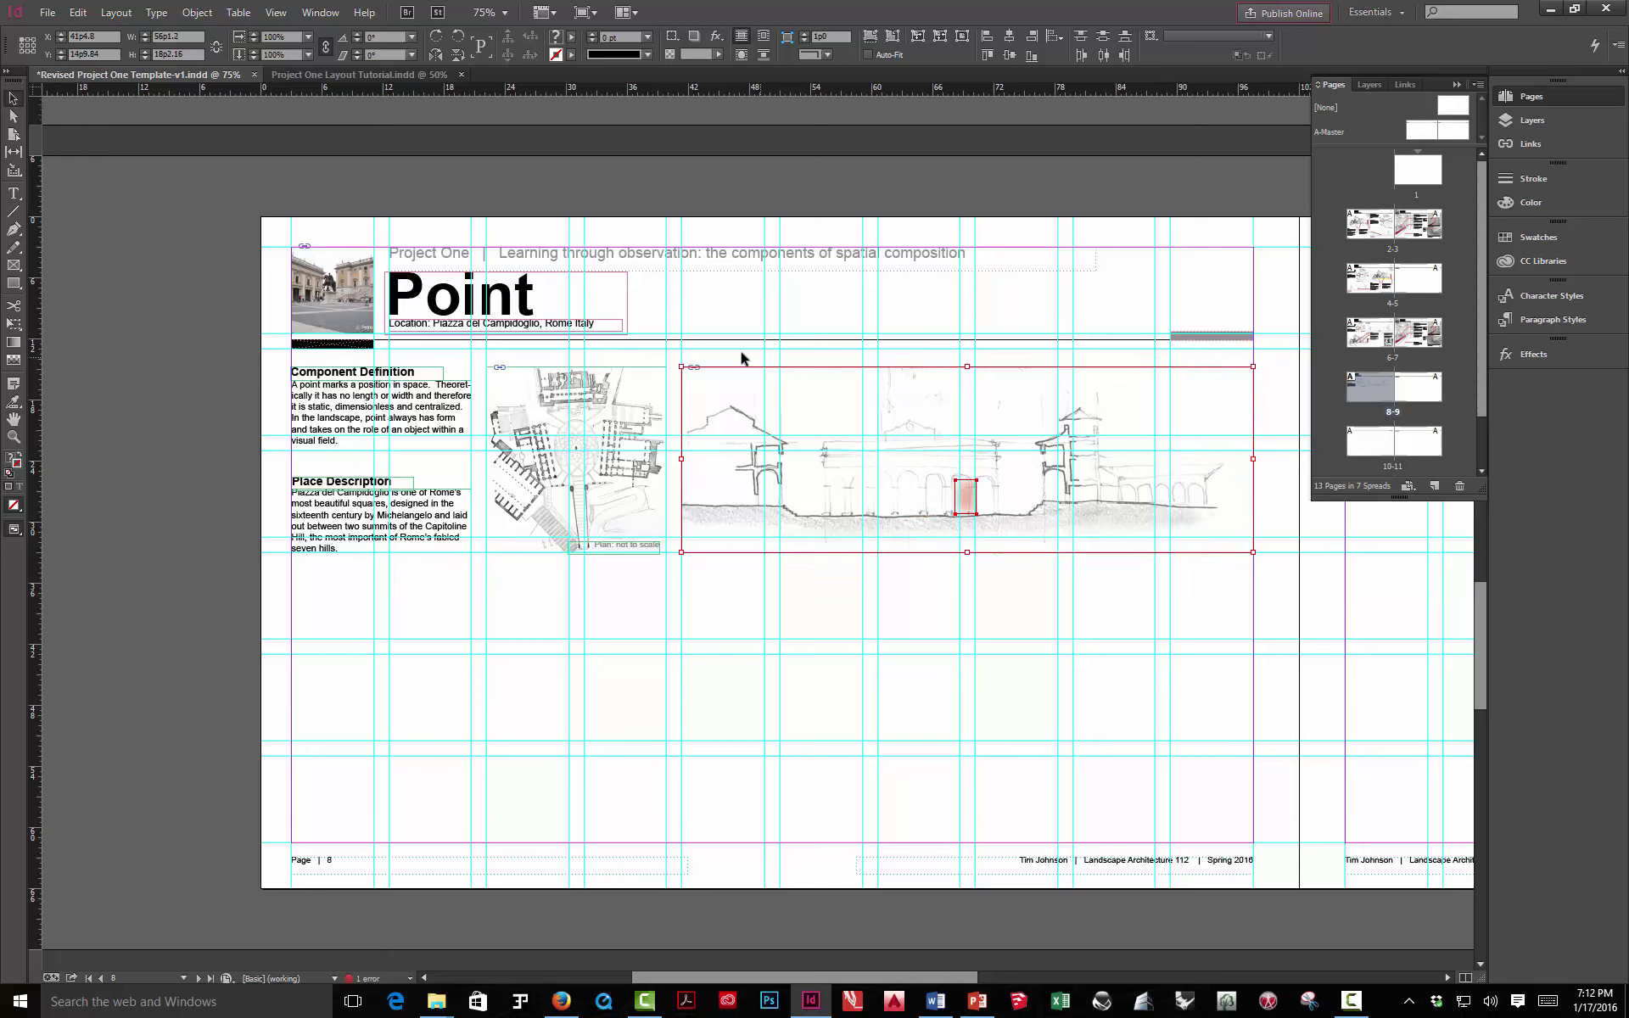
left_click(806, 310)
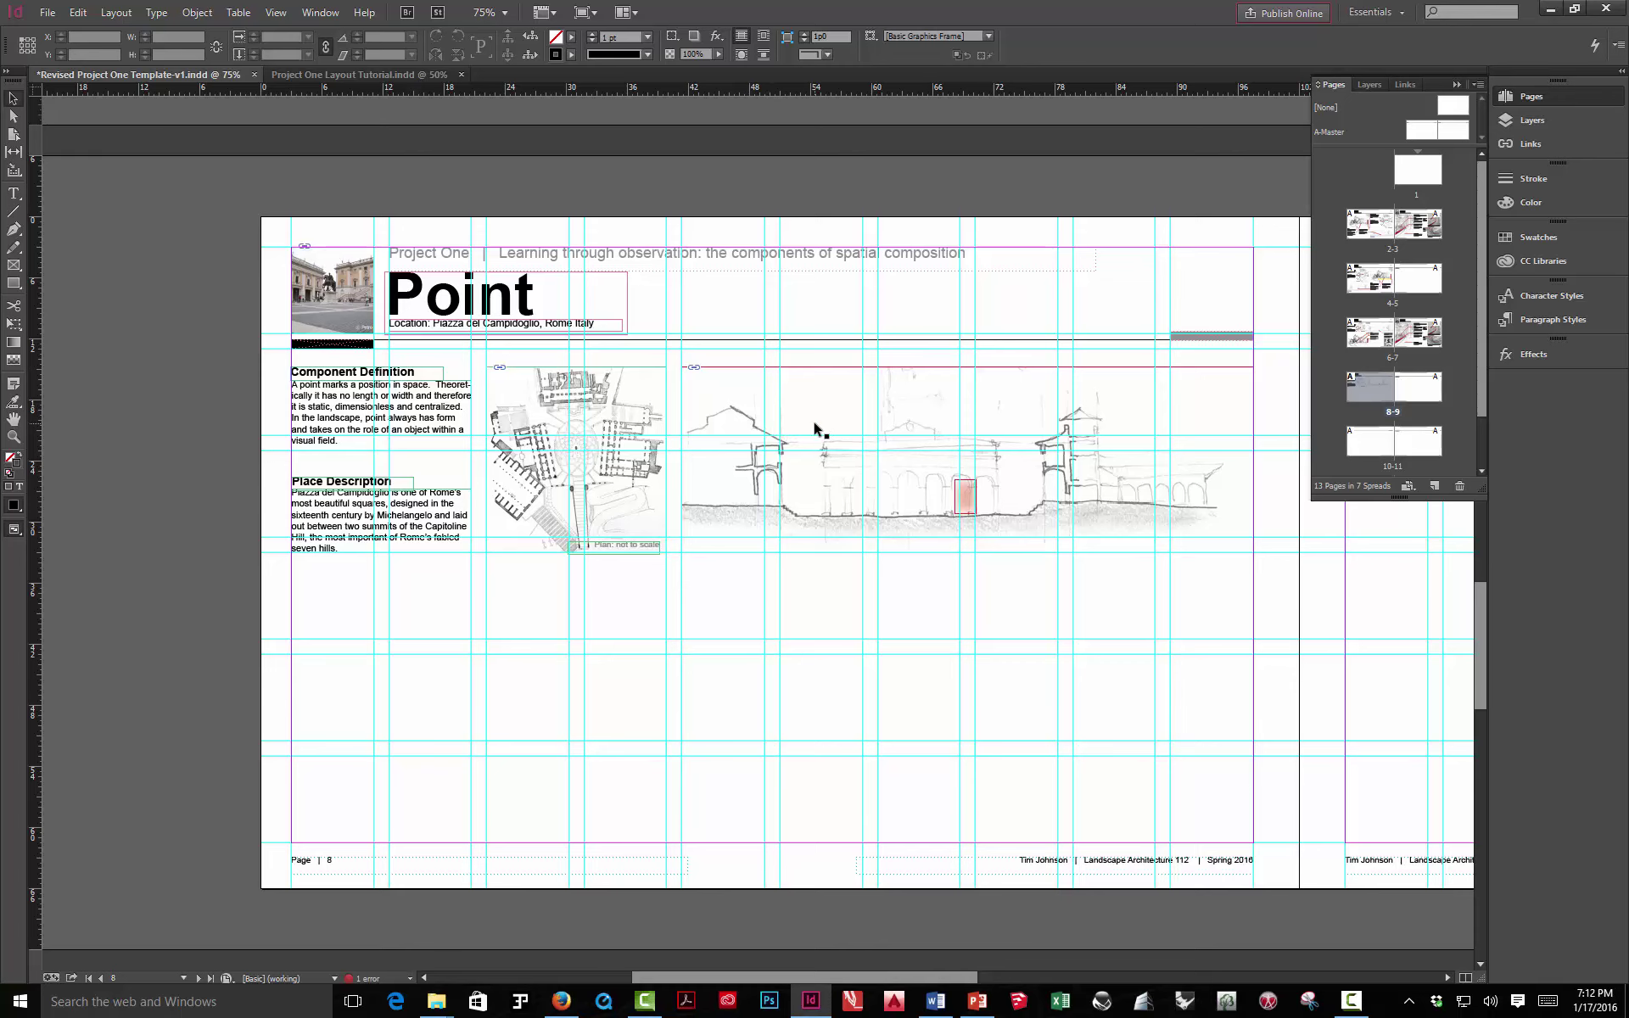
key("w")
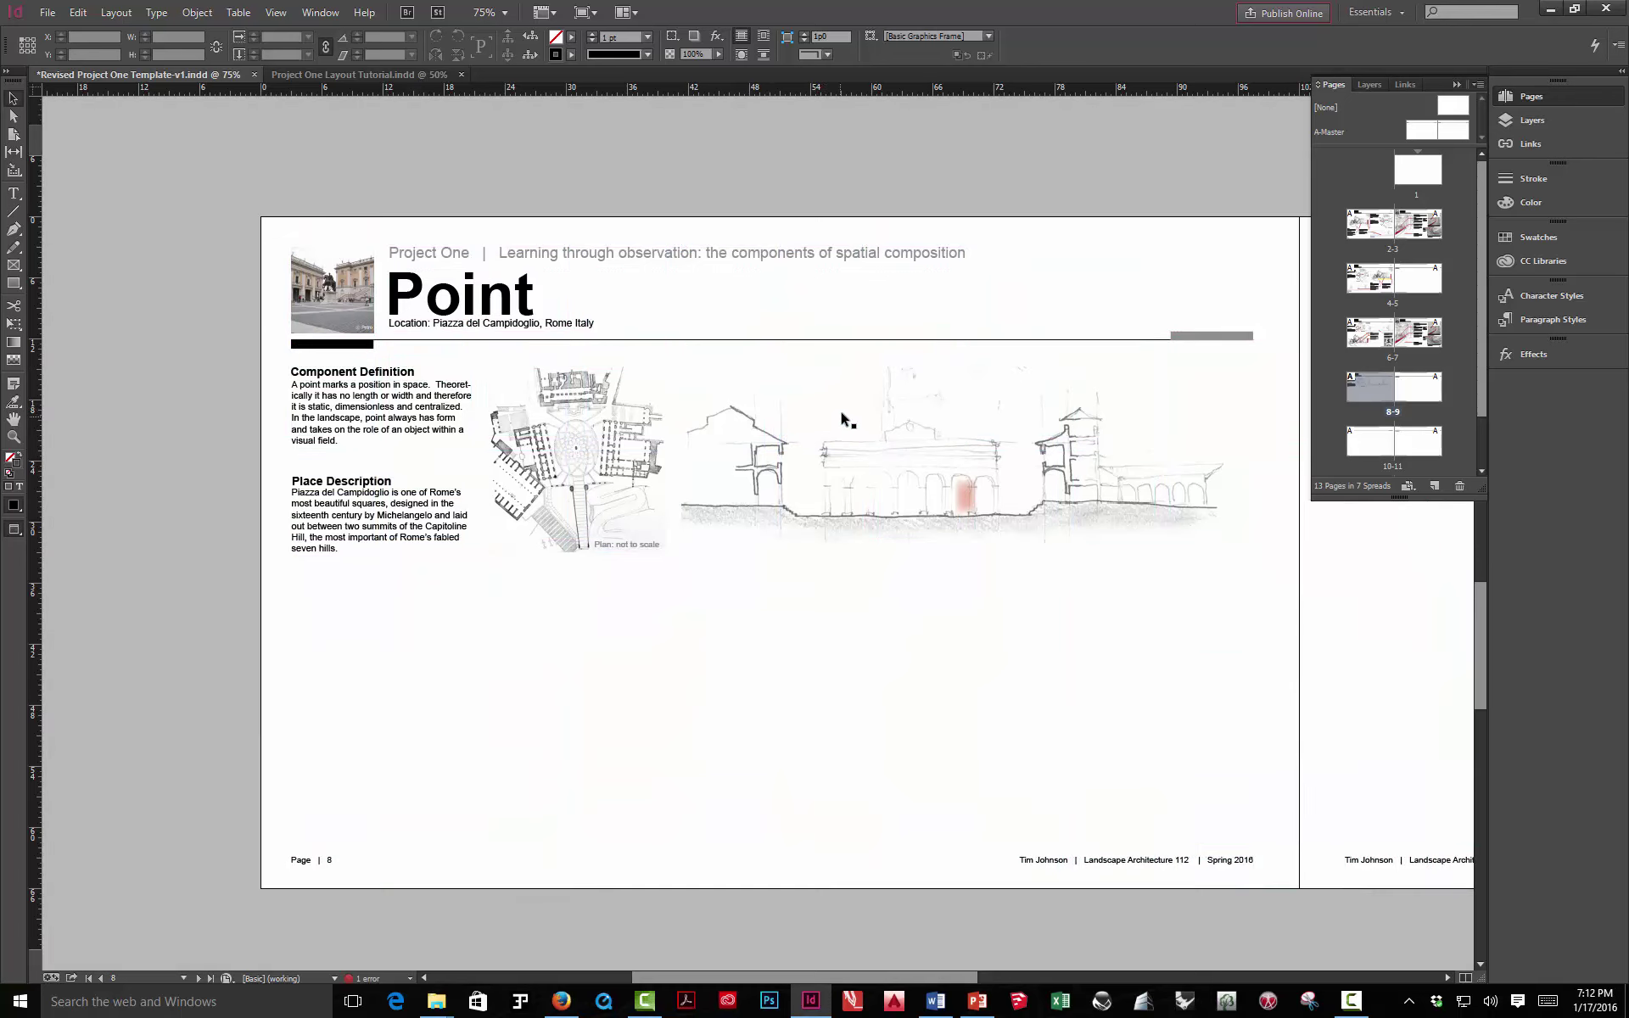
key("w")
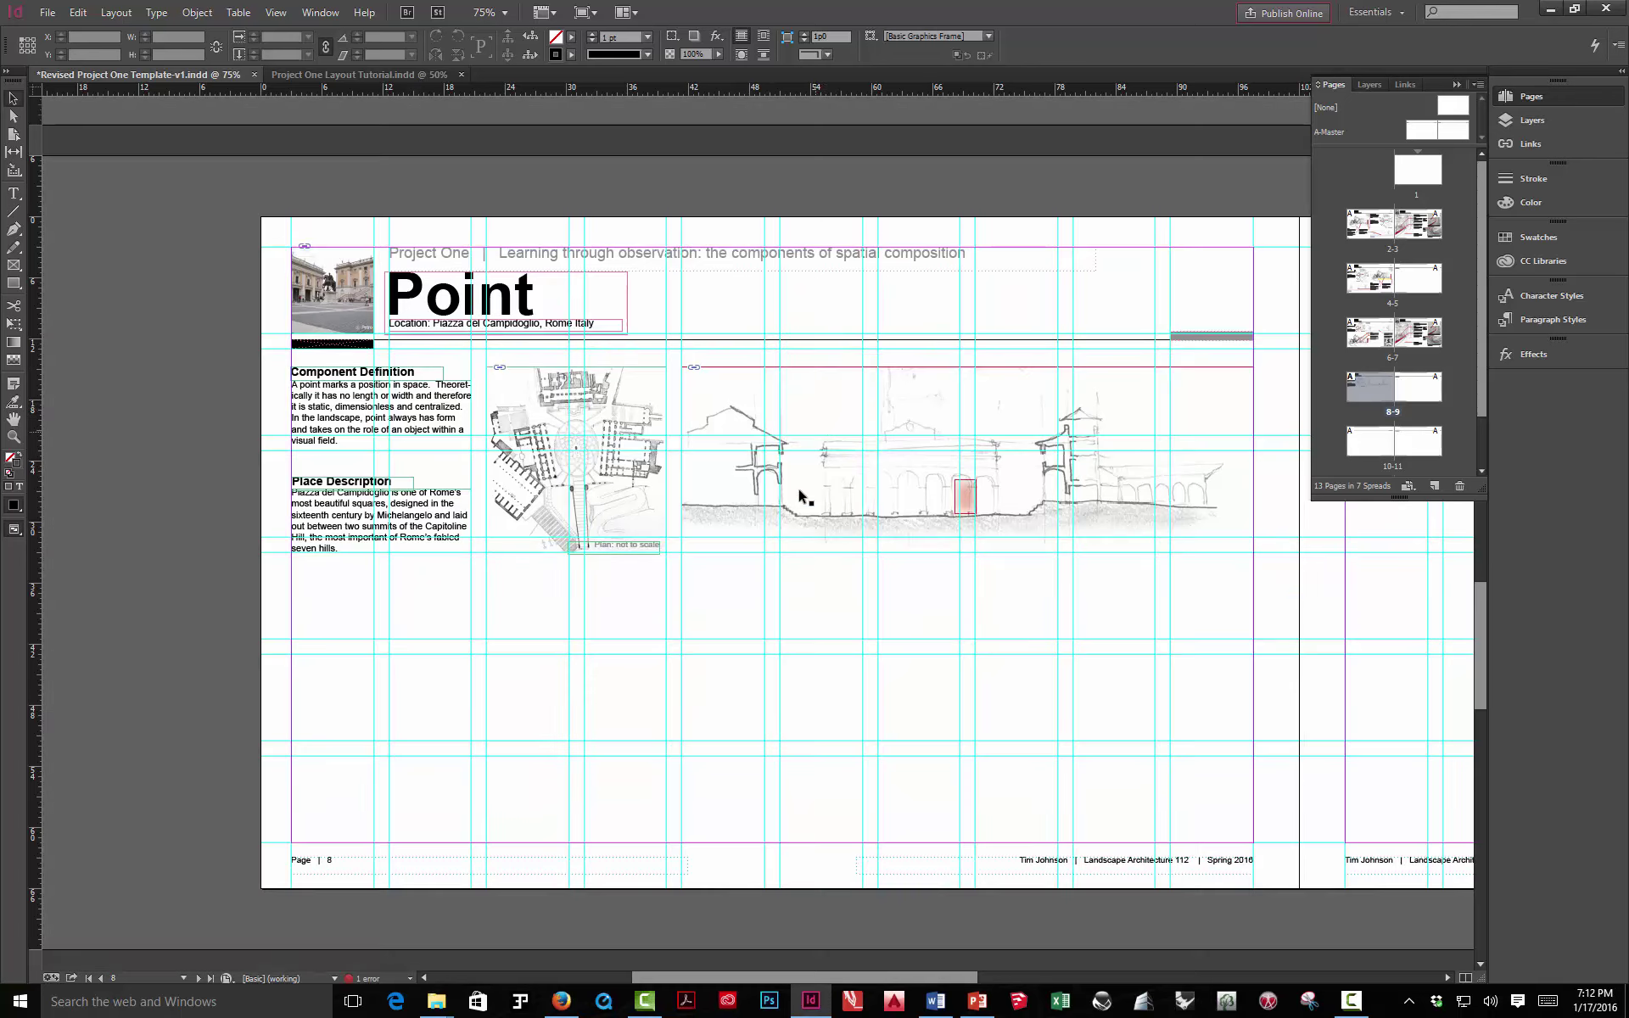
left_click(738, 514)
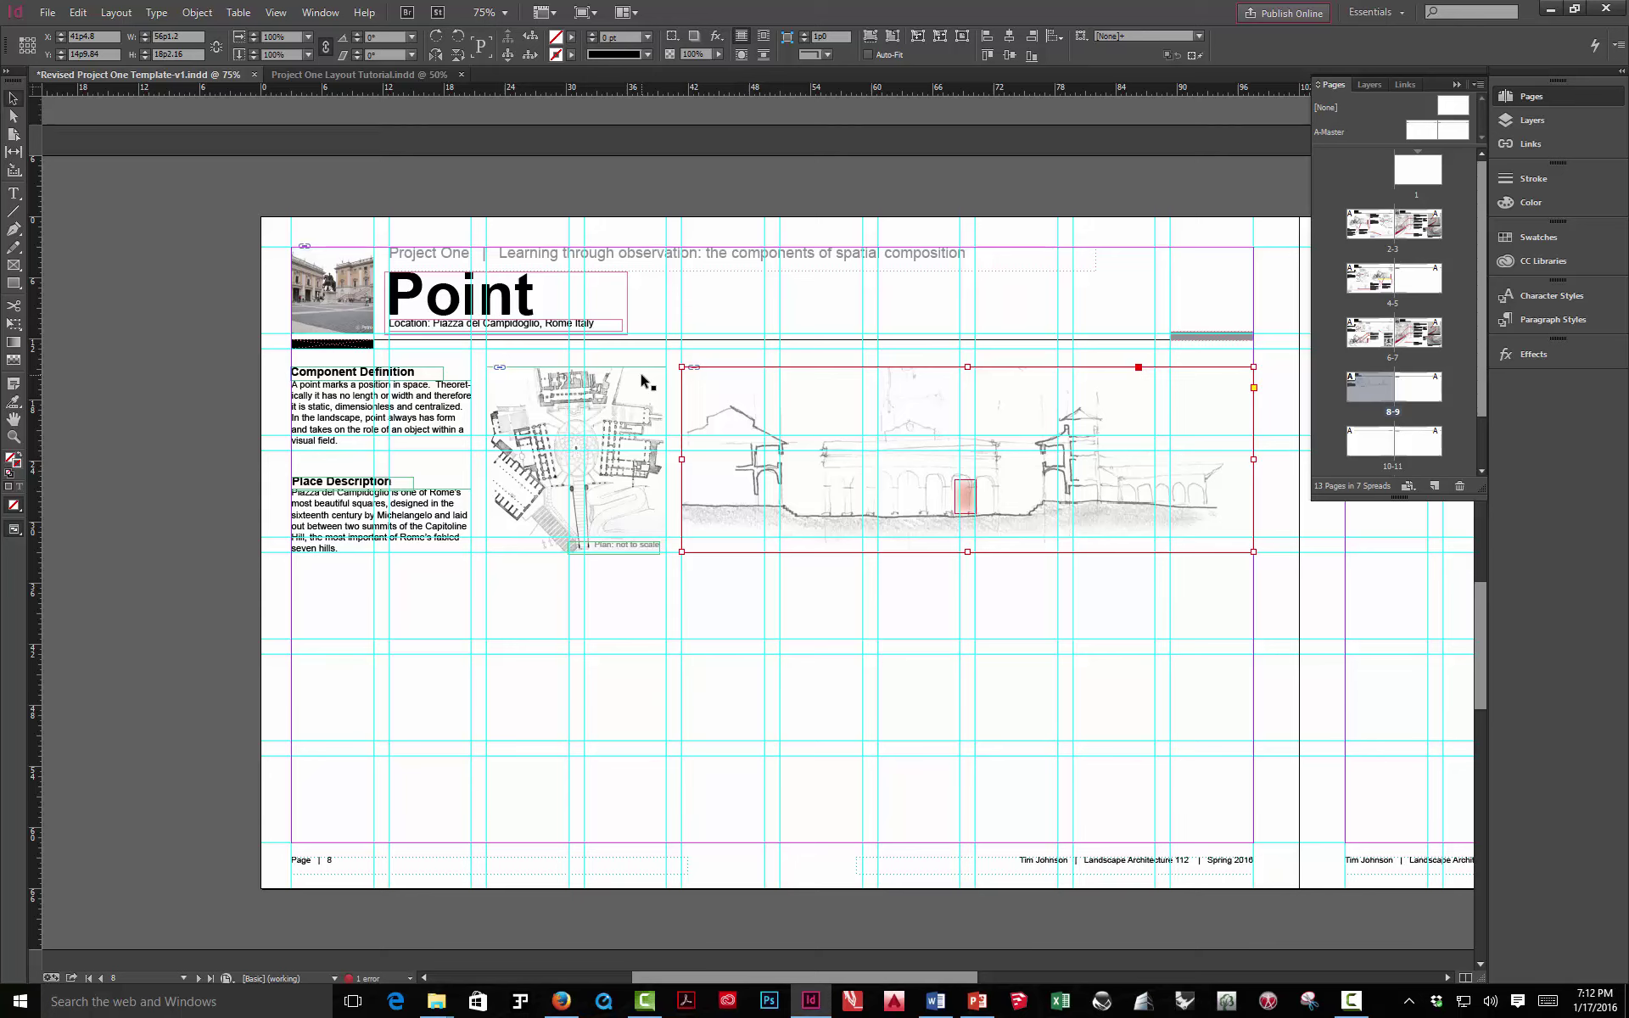
key("w")
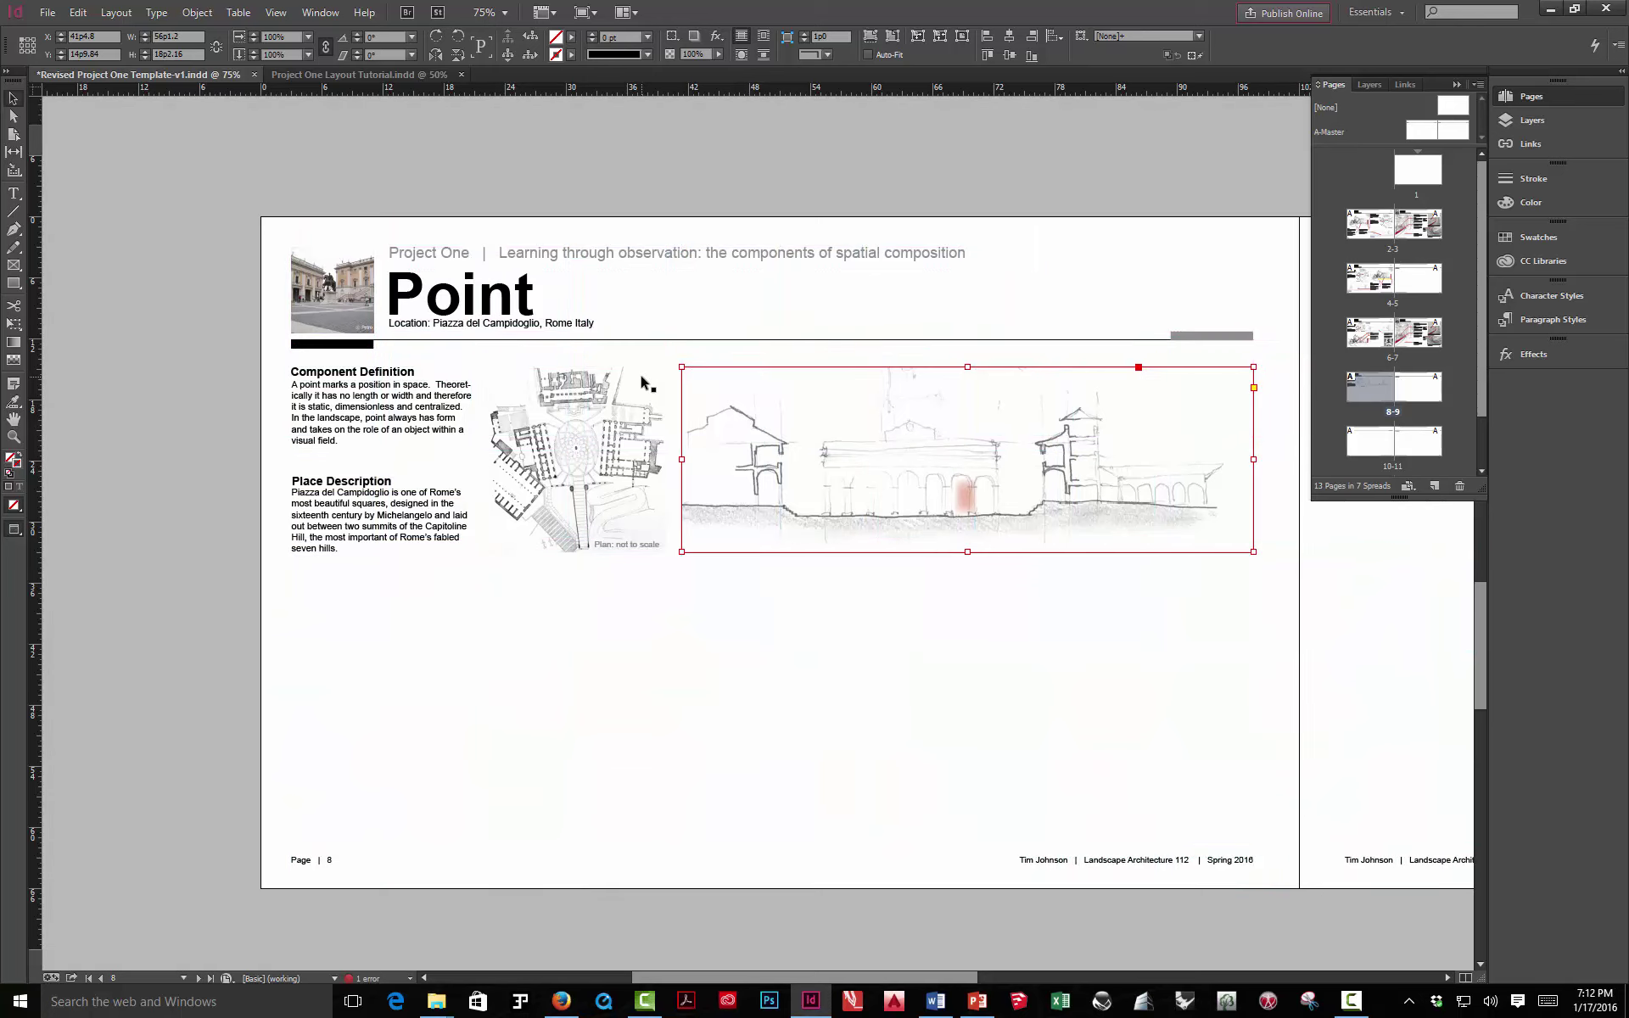
left_click(868, 149)
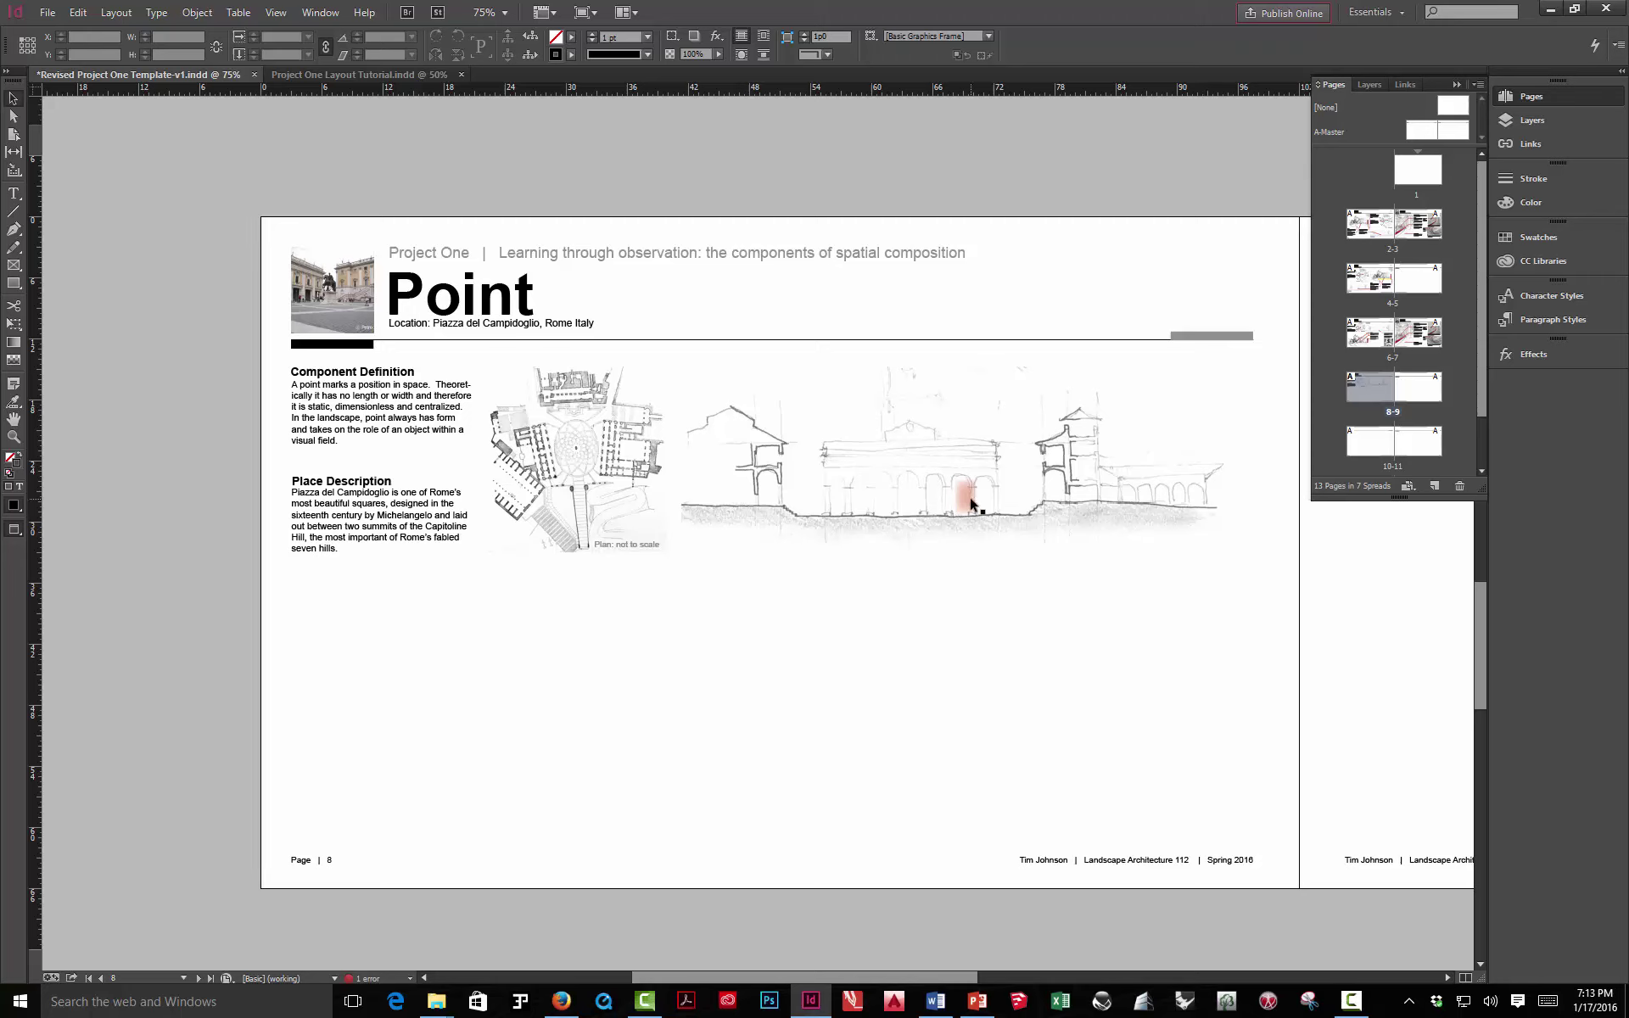
Enlarge the section image inside its frame to about 80p1 by 51p2 and shift it within the crop
left_click(845, 438)
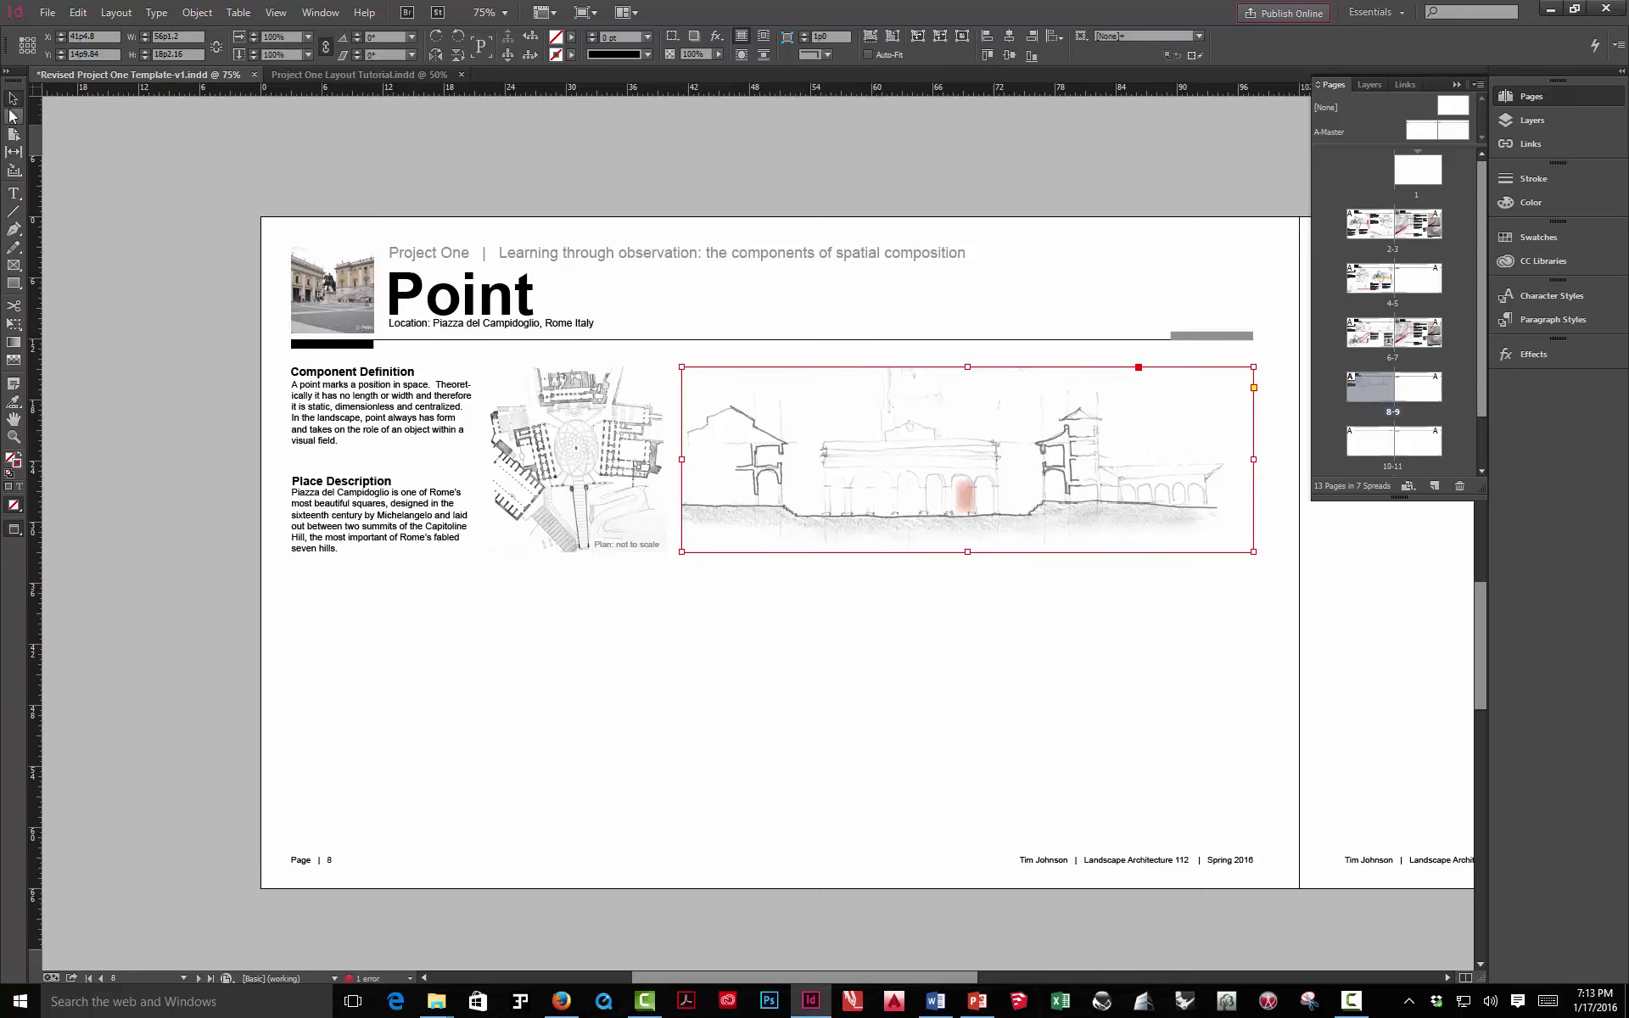
left_click(12, 117)
left_click(864, 427)
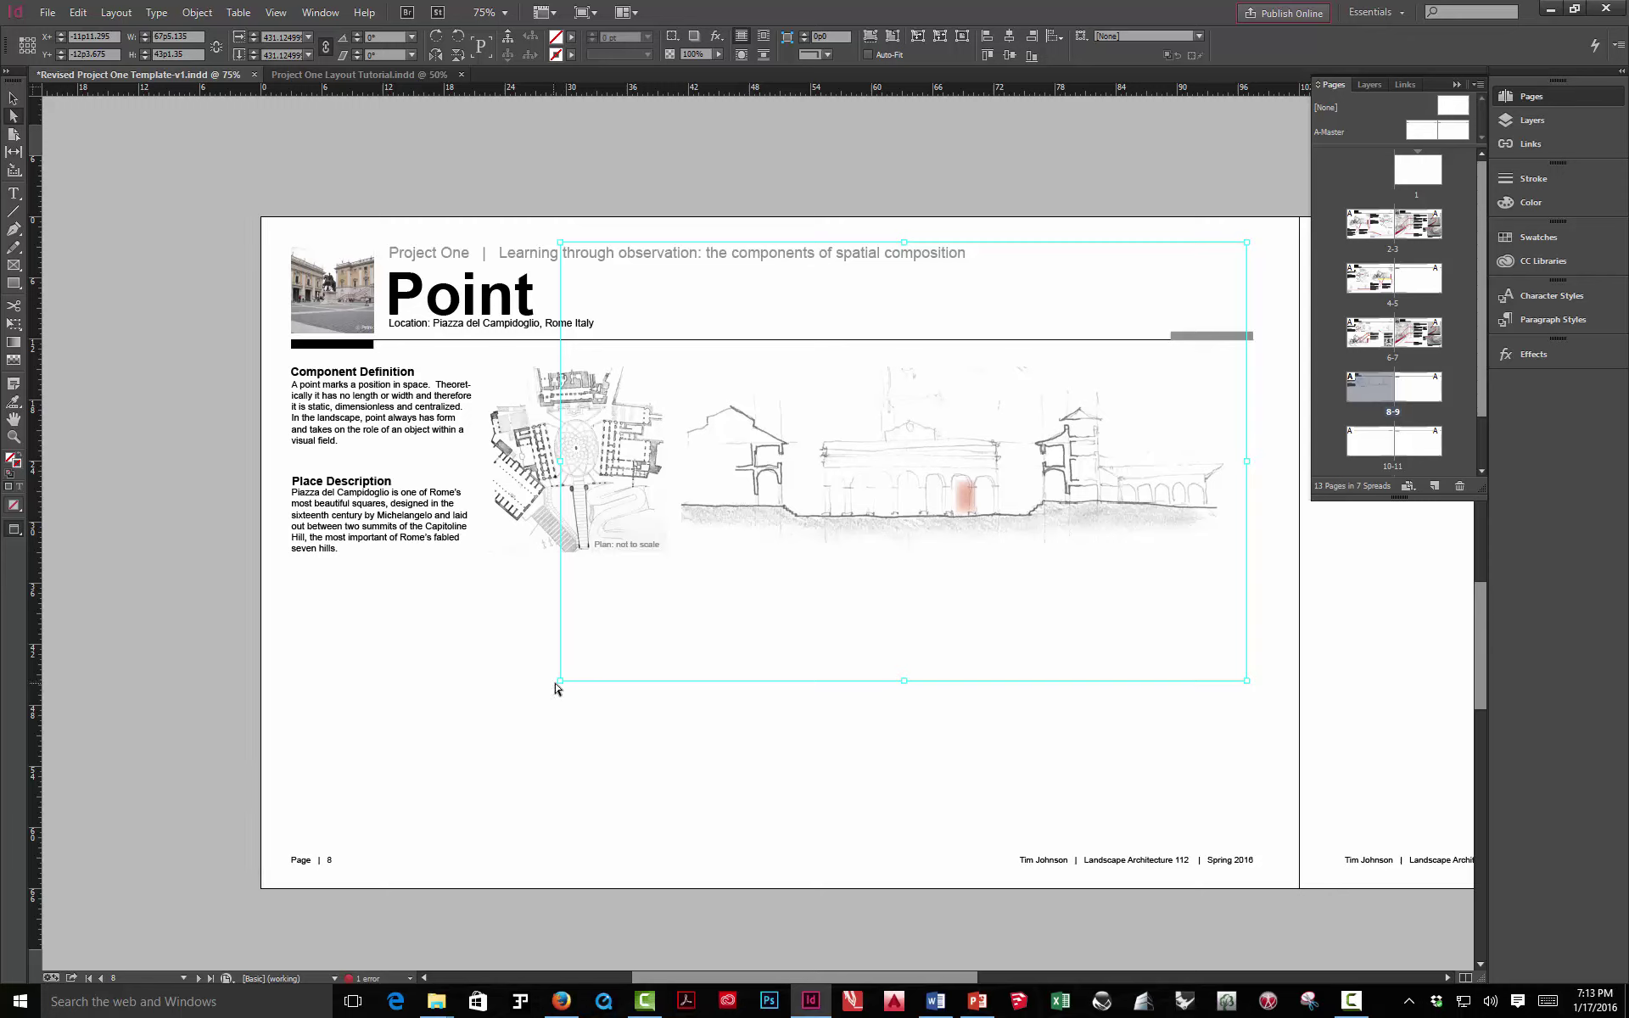
left_click_drag(559, 683, 431, 763)
left_click_drag(837, 490, 960, 457)
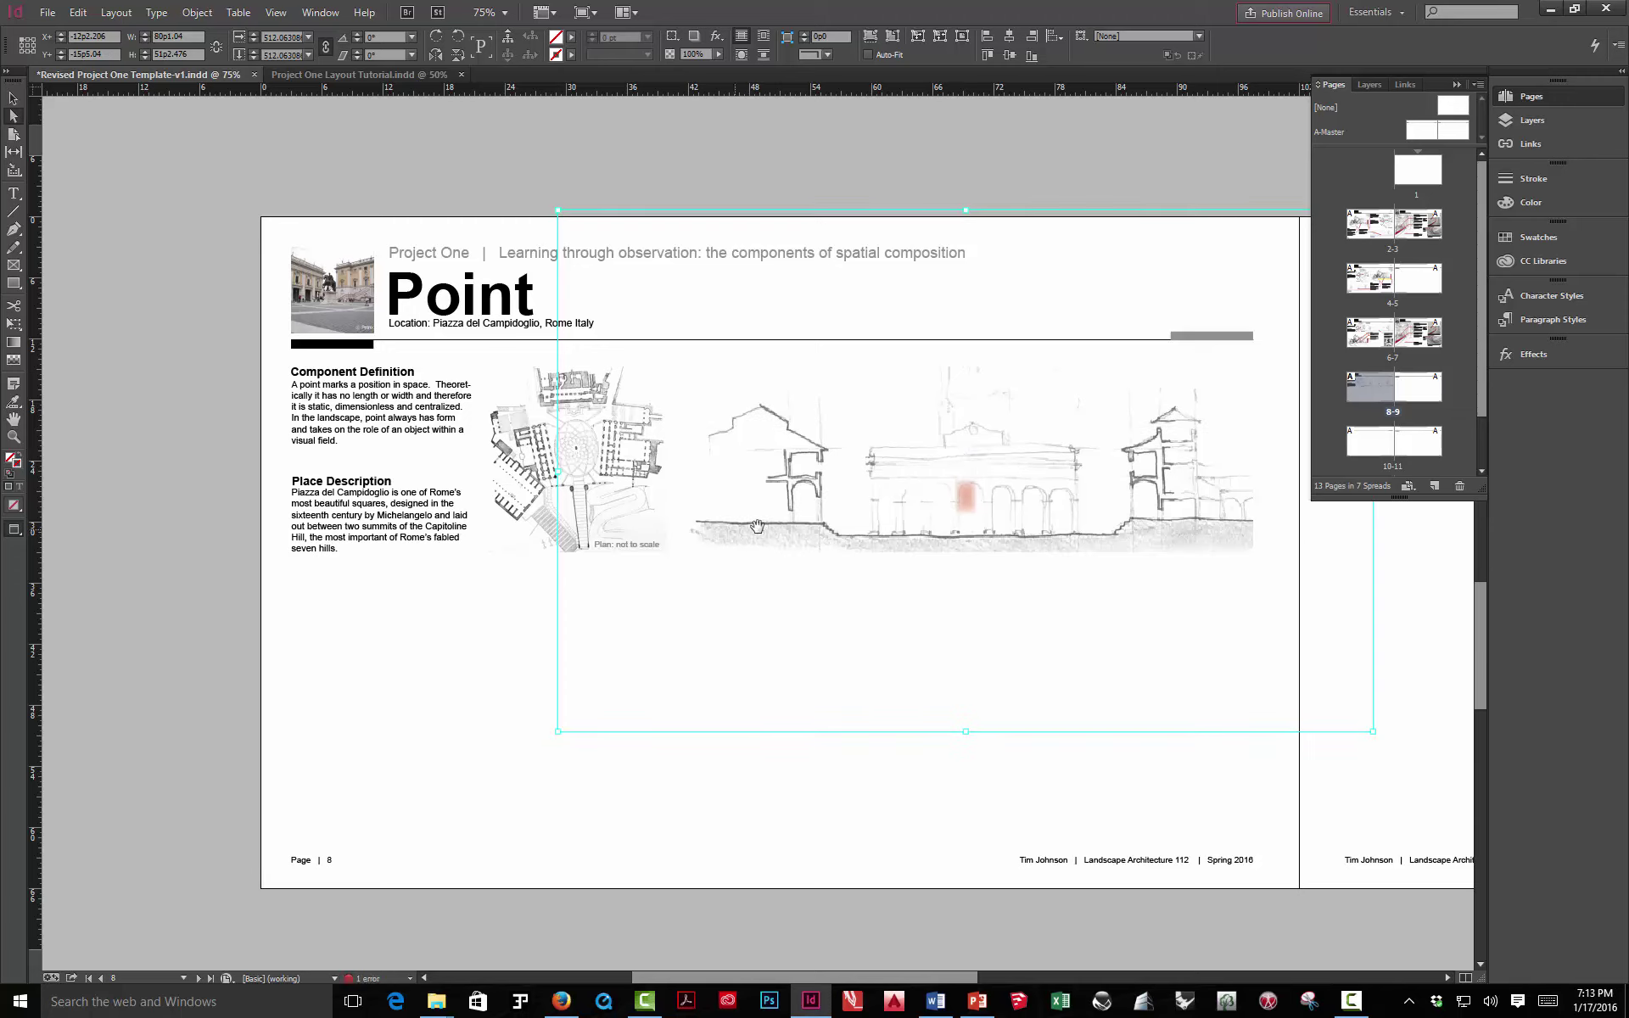
Reposition the section image within its frame so the drawing fills the width and its ground line sits near the lower edge
left_click_drag(1065, 493, 997, 441)
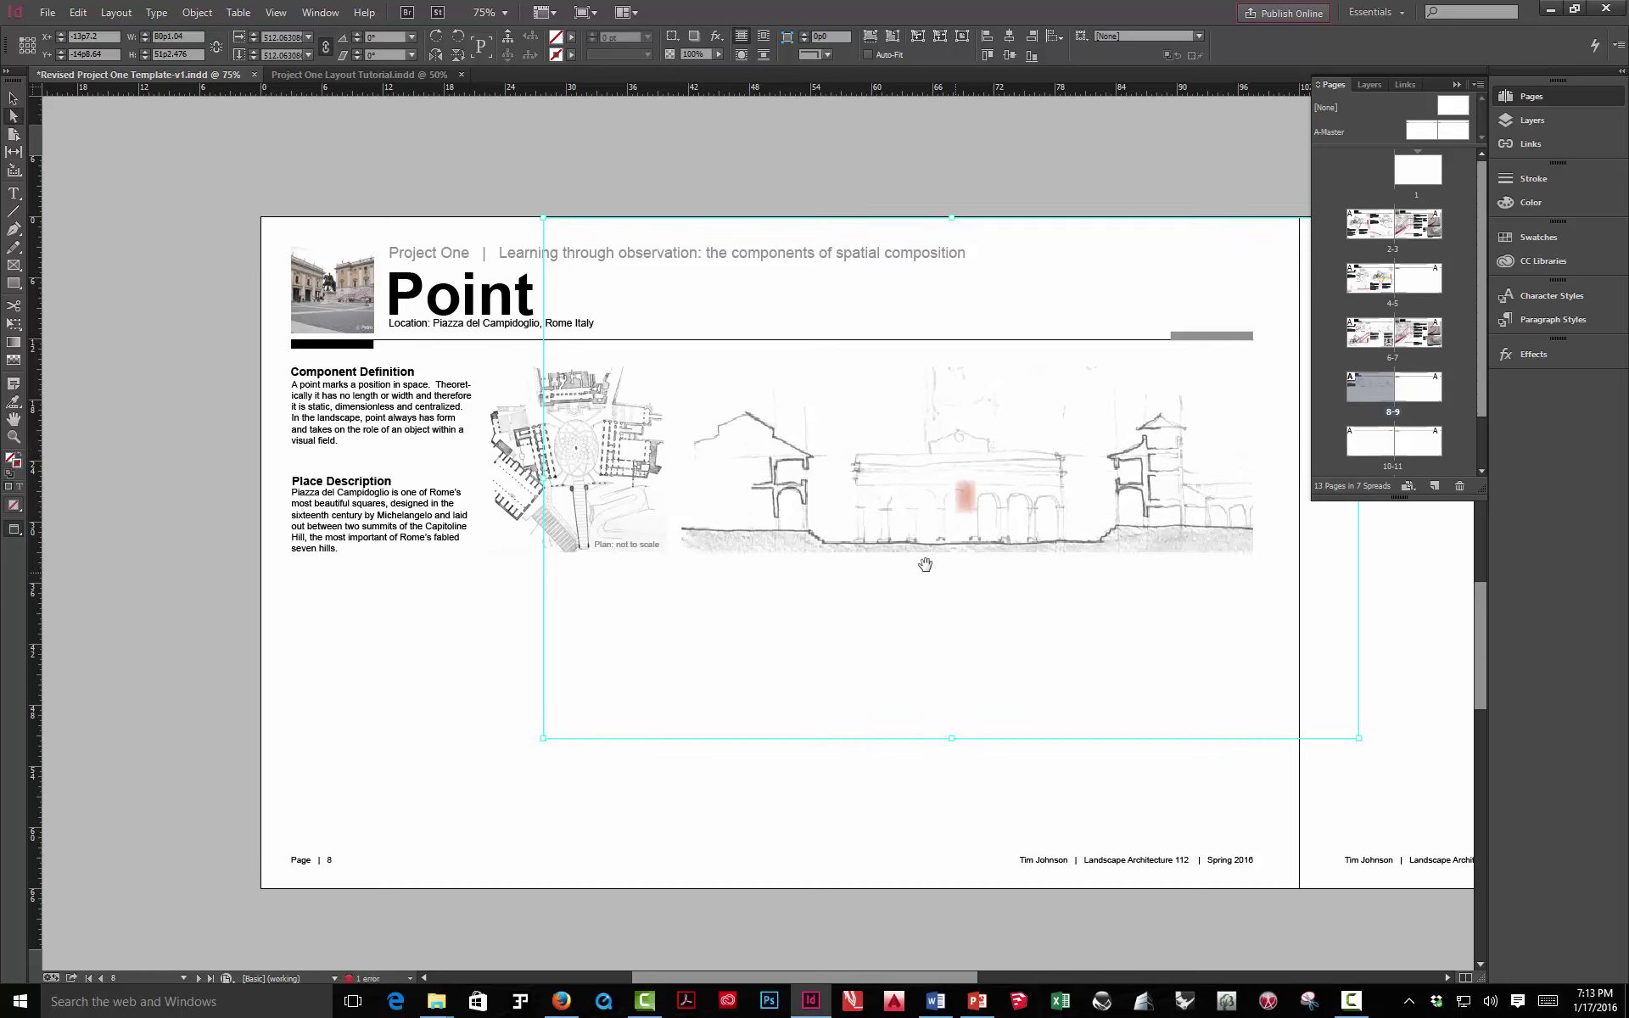
left_click_drag(1015, 472, 1009, 458)
left_click_drag(1008, 469, 1008, 469)
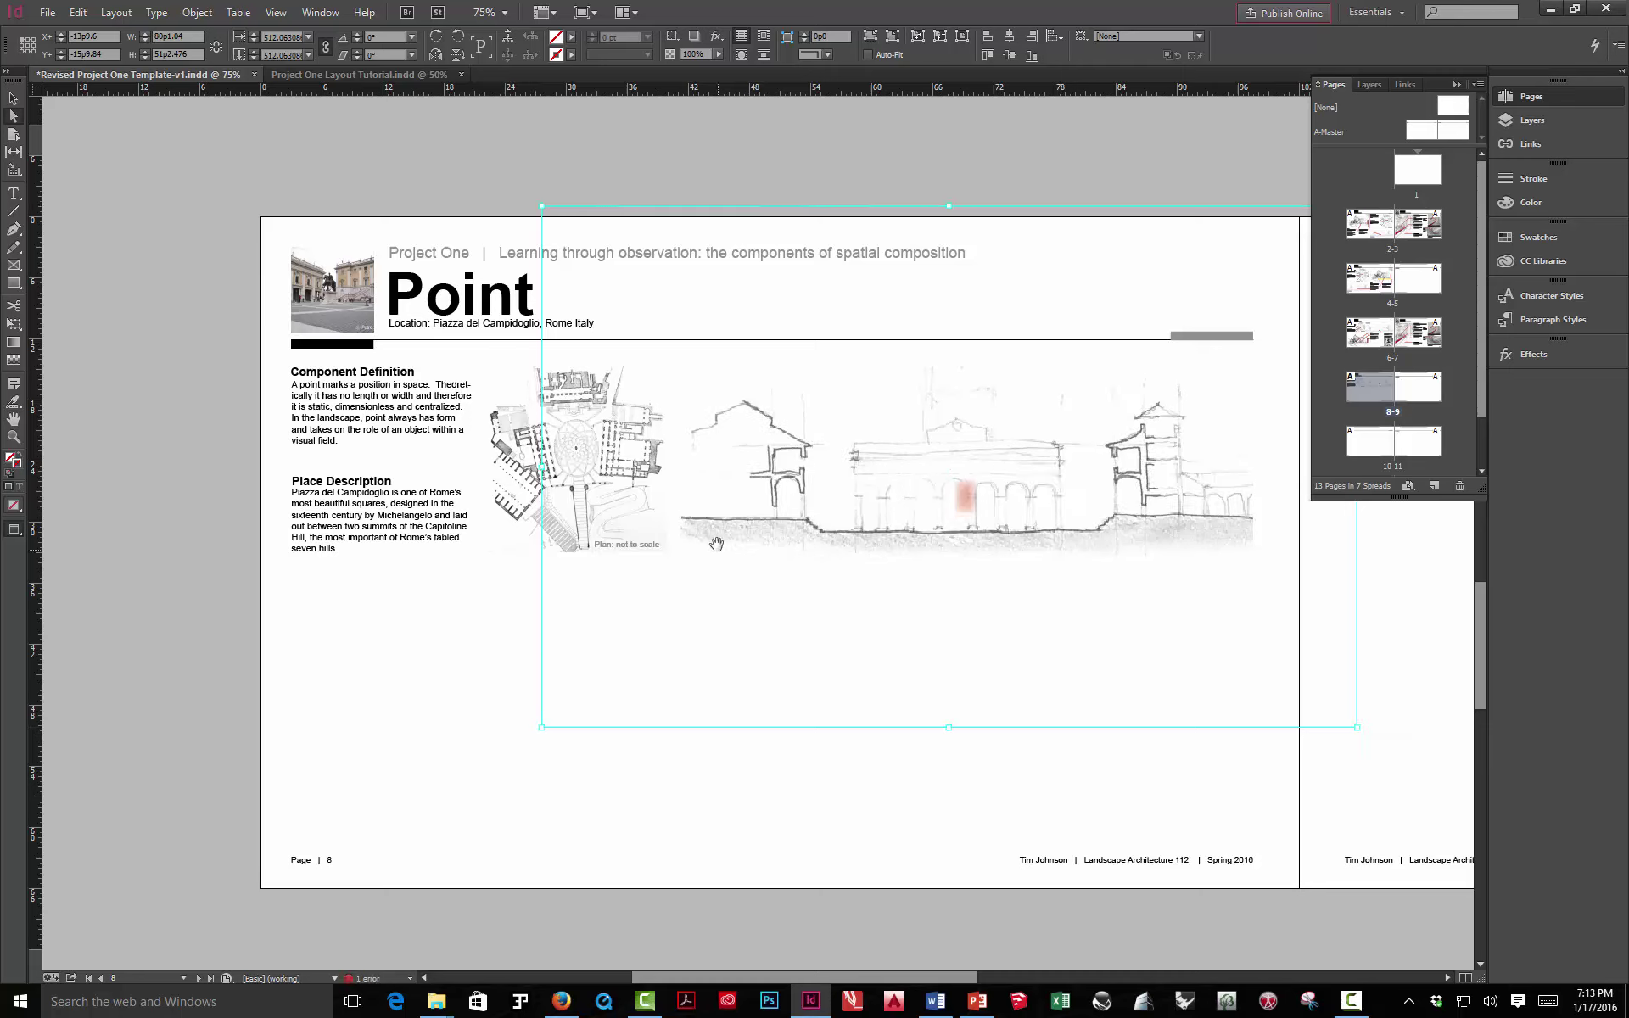
left_click_drag(922, 470, 922, 476)
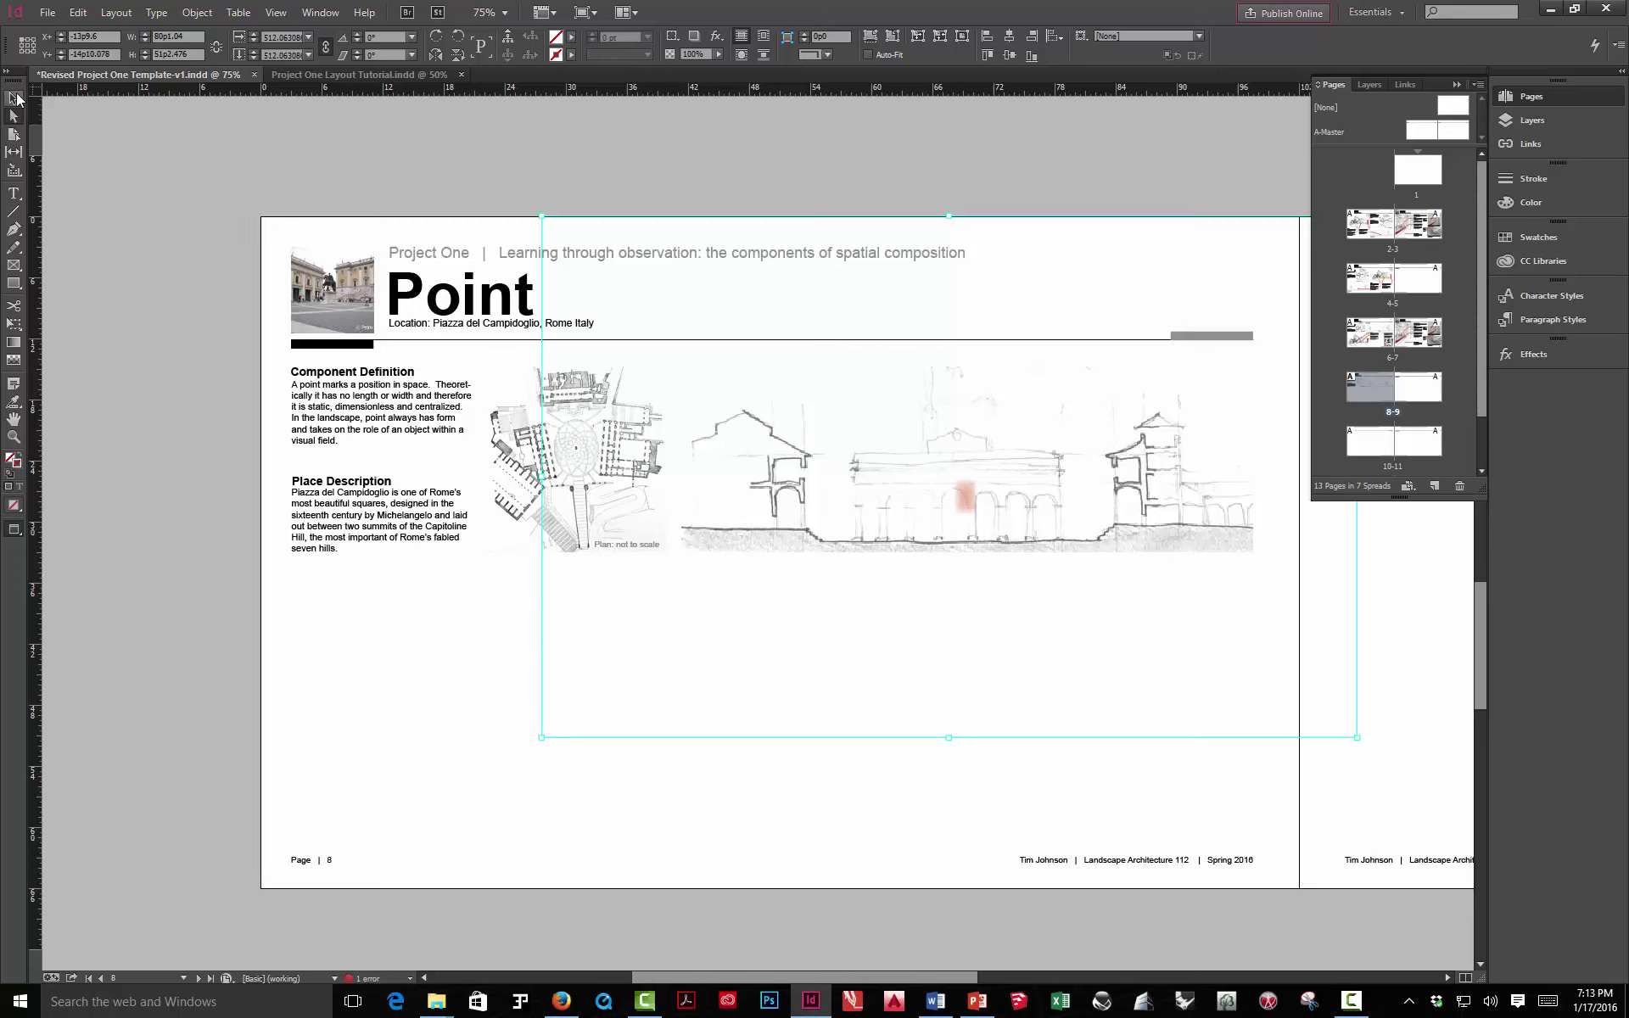
Move the red highlight down onto the ground-floor arch at the centre of the section drawing
left_click_drag(963, 496, 957, 526)
left_click(1004, 180)
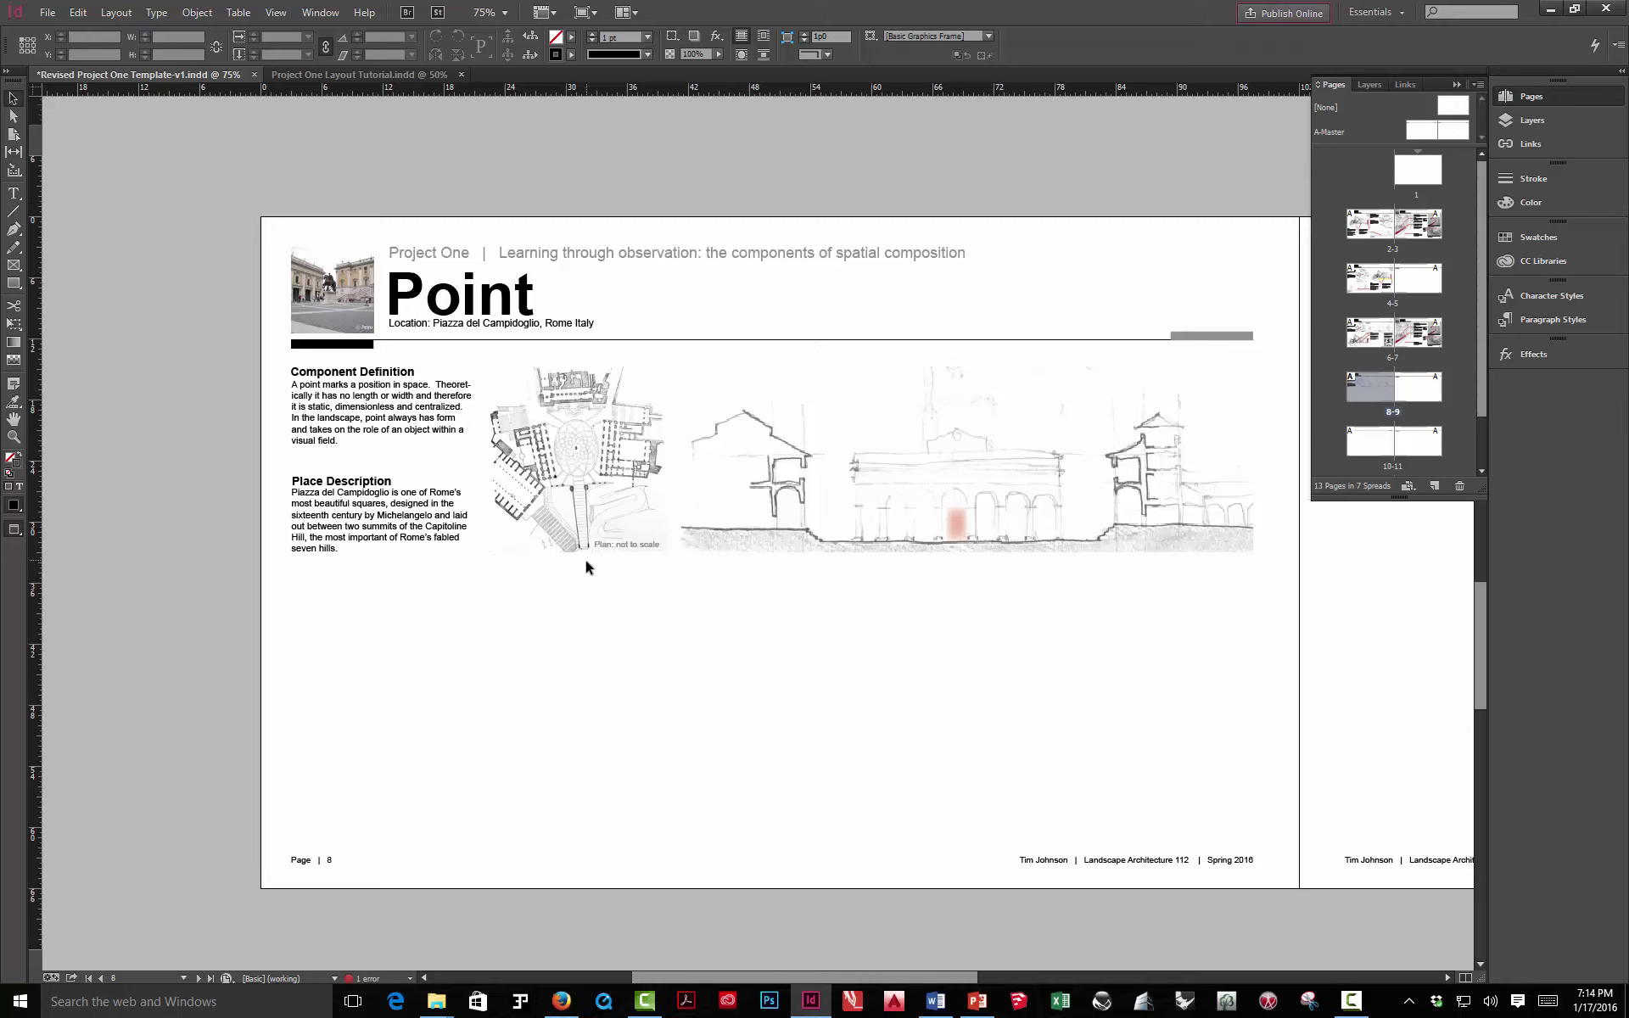
key("ctrl+w")
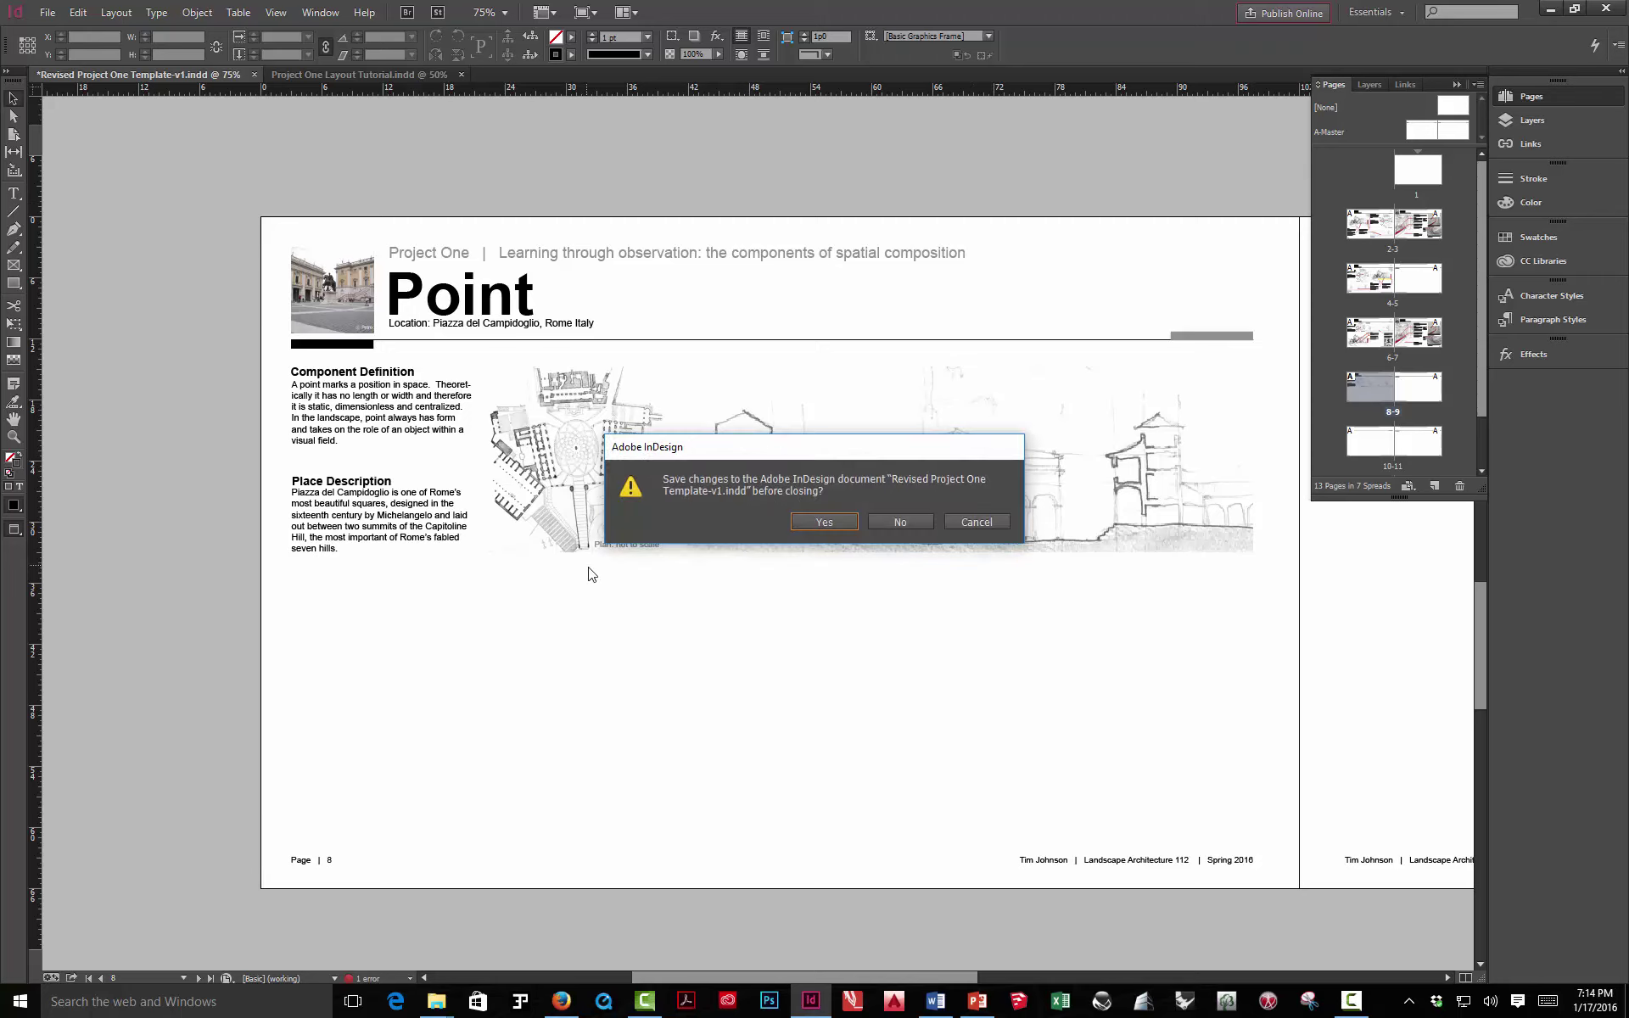
left_click(975, 521)
Compare page 8 with and without the grid guides to check how the drawings align
key("w")
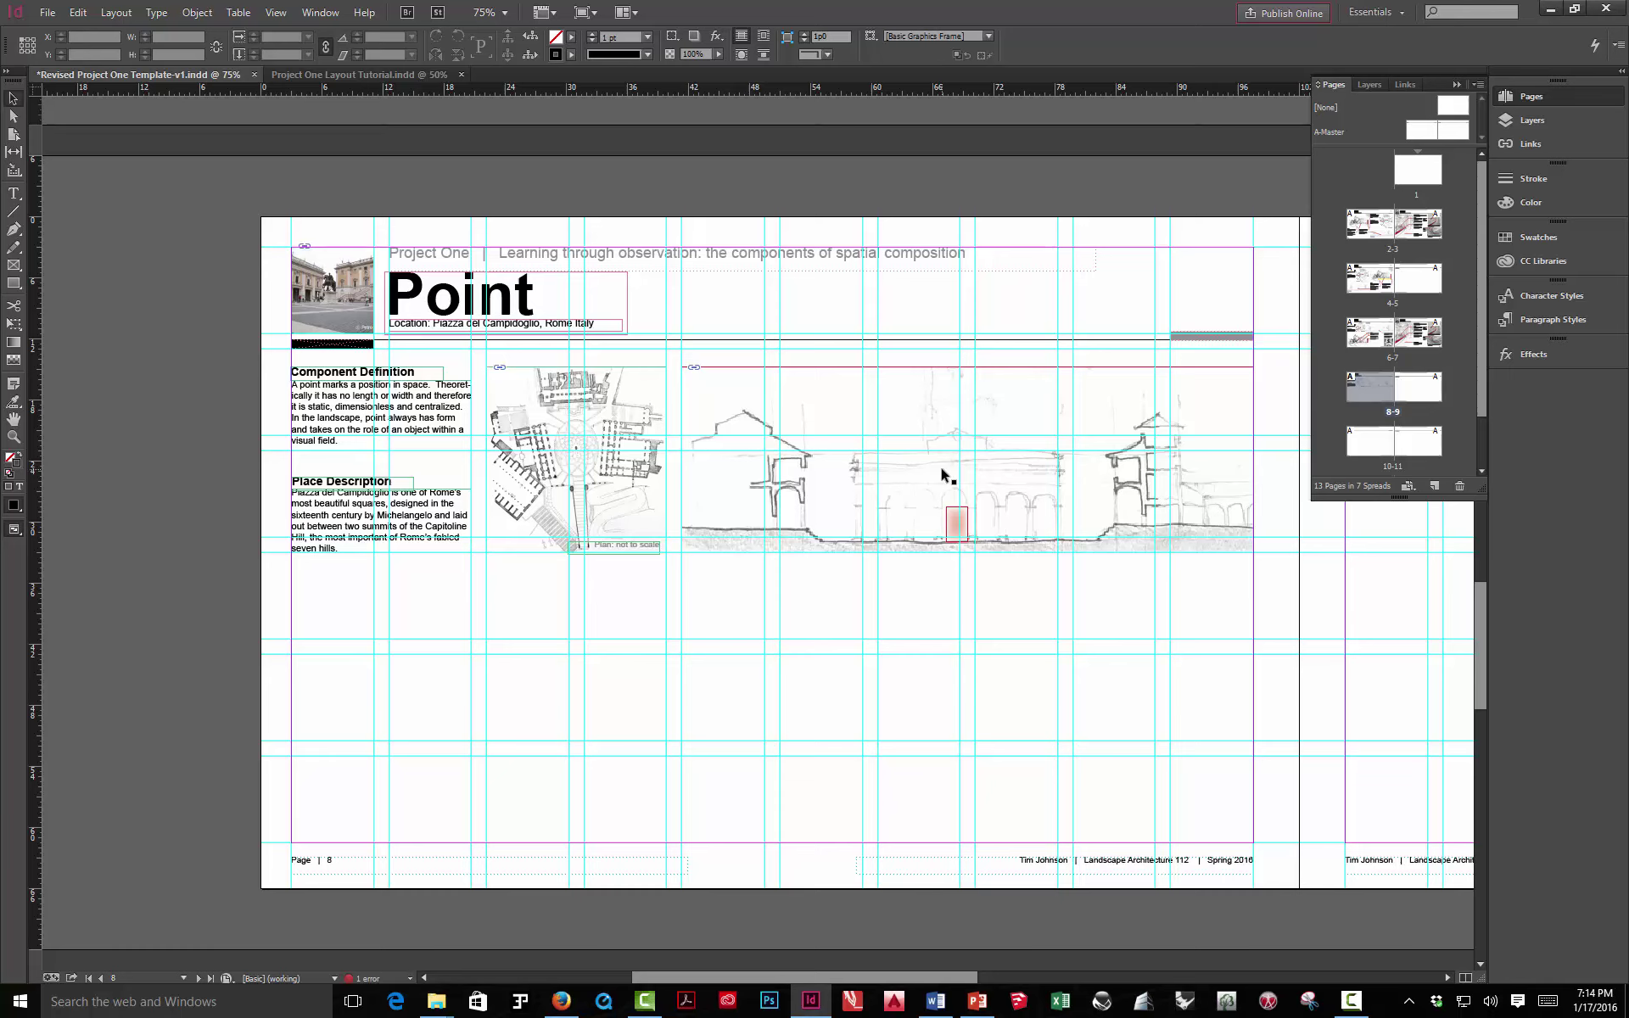
key("w")
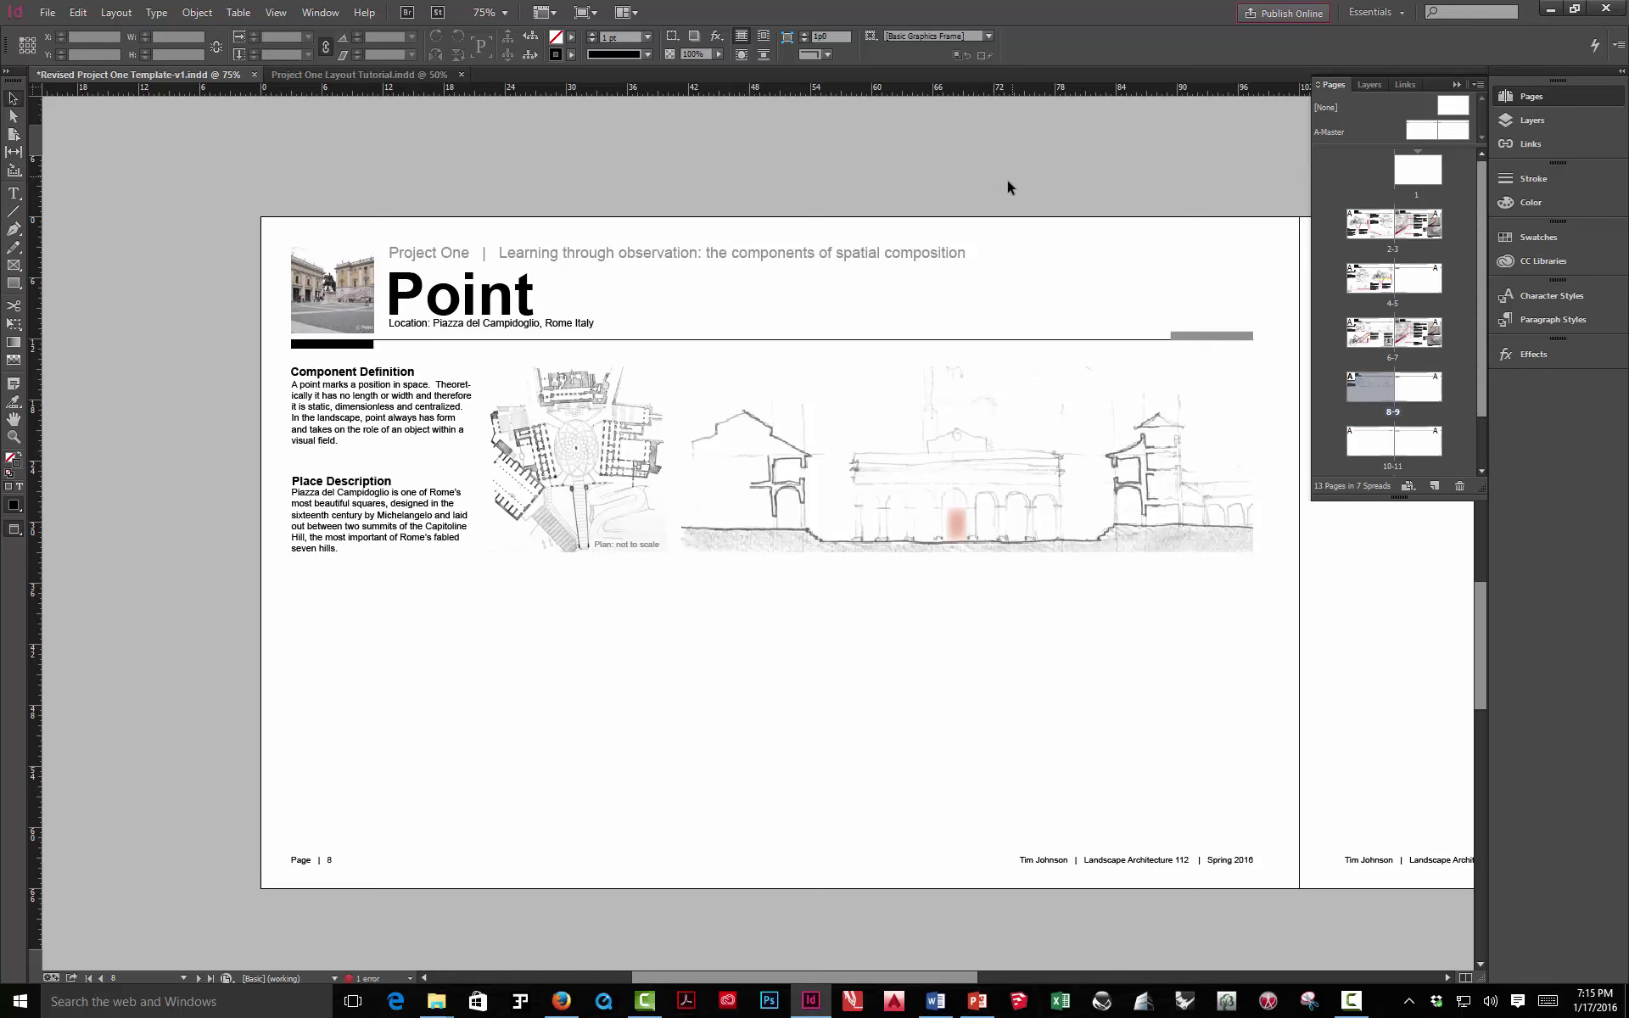
key("w")
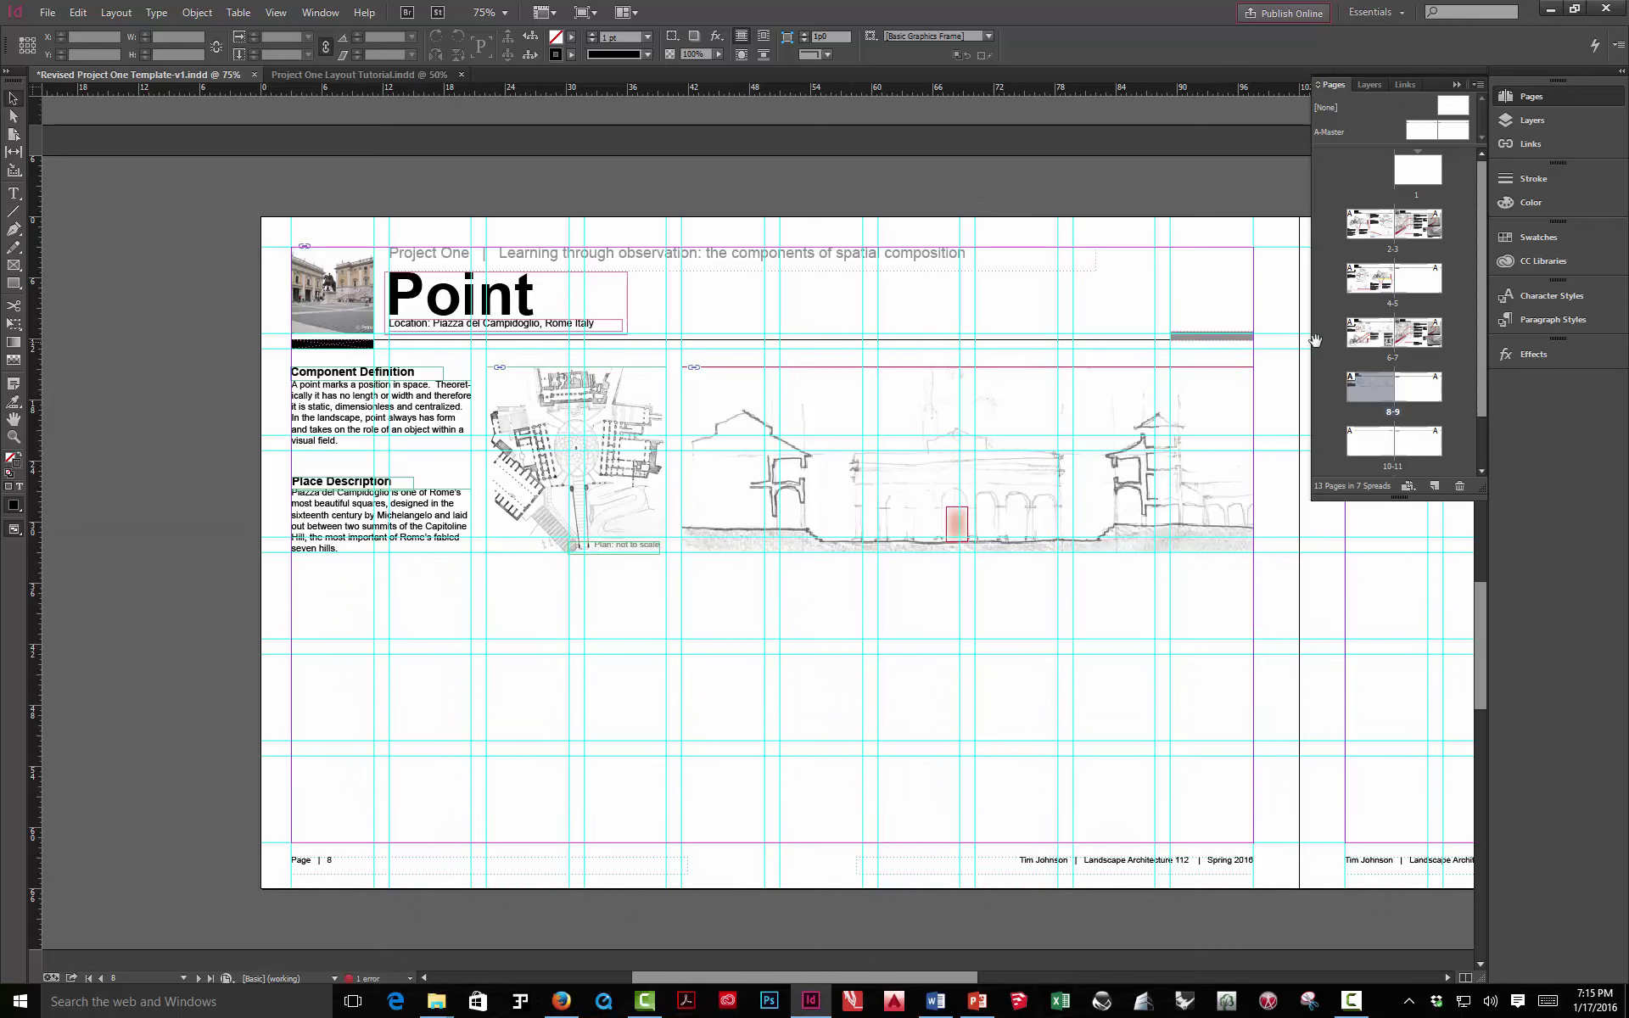
Copy the perspective sketch and its red highlight from page 4 and paste them onto page 8
double_click(1381, 285)
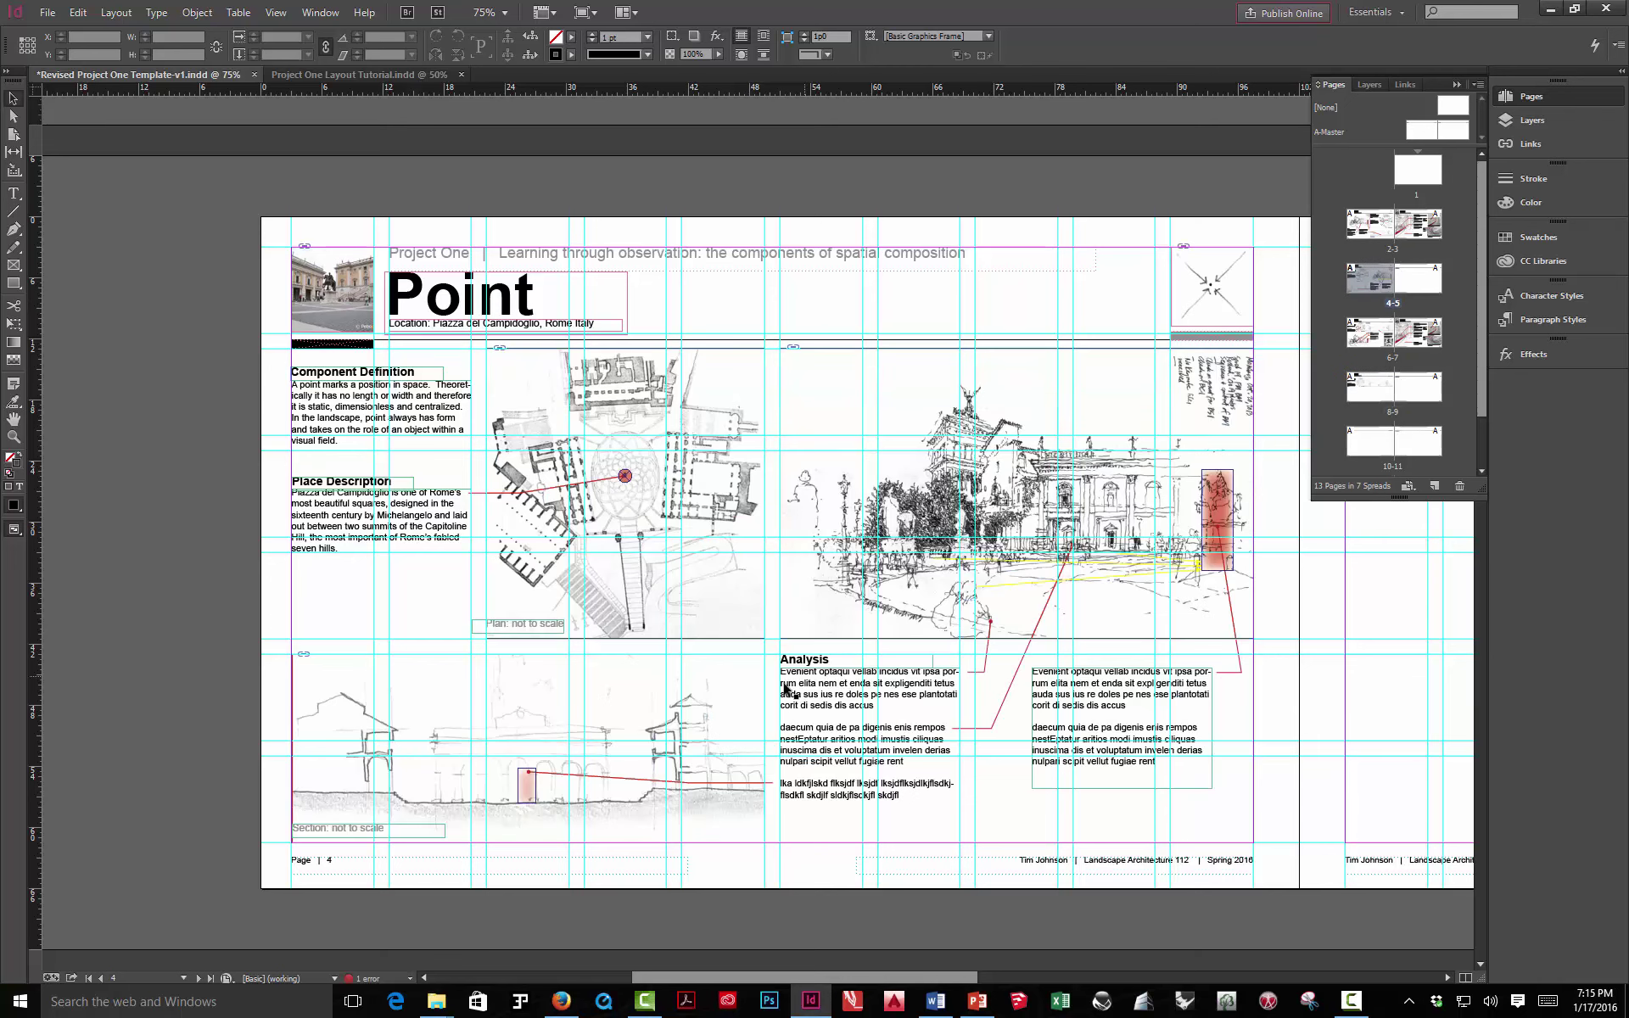
left_click(907, 504)
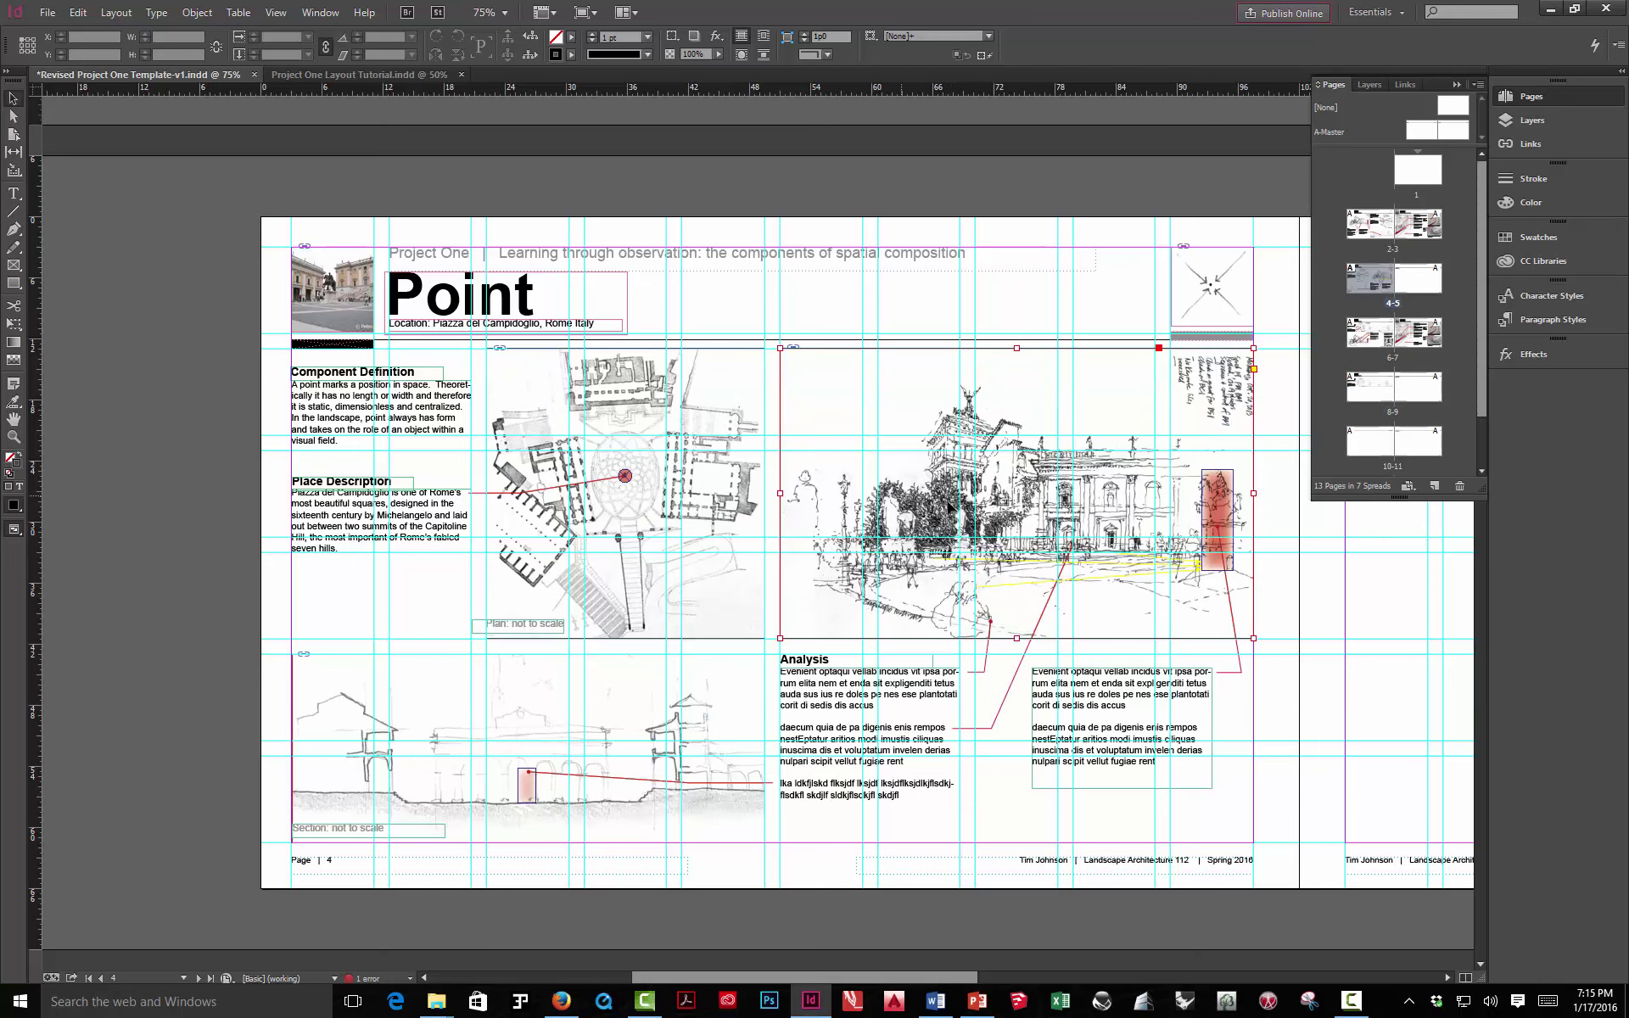
left_click(1202, 514, "shift")
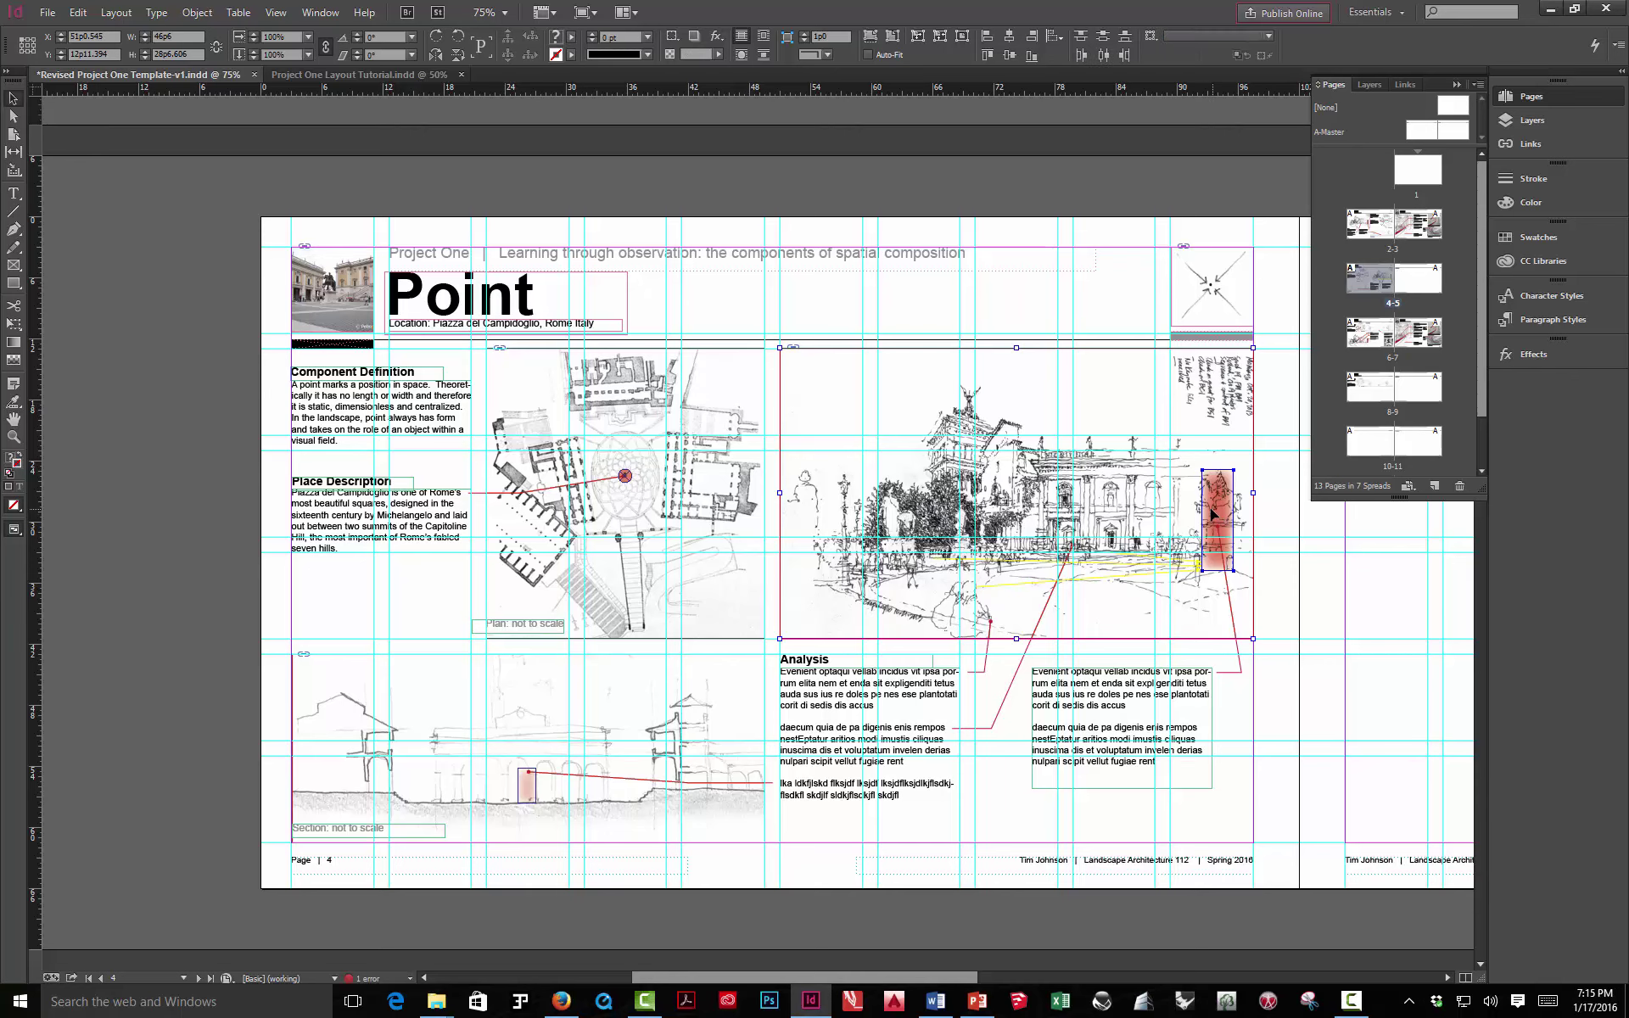
double_click(1367, 385)
key("ctrl+v")
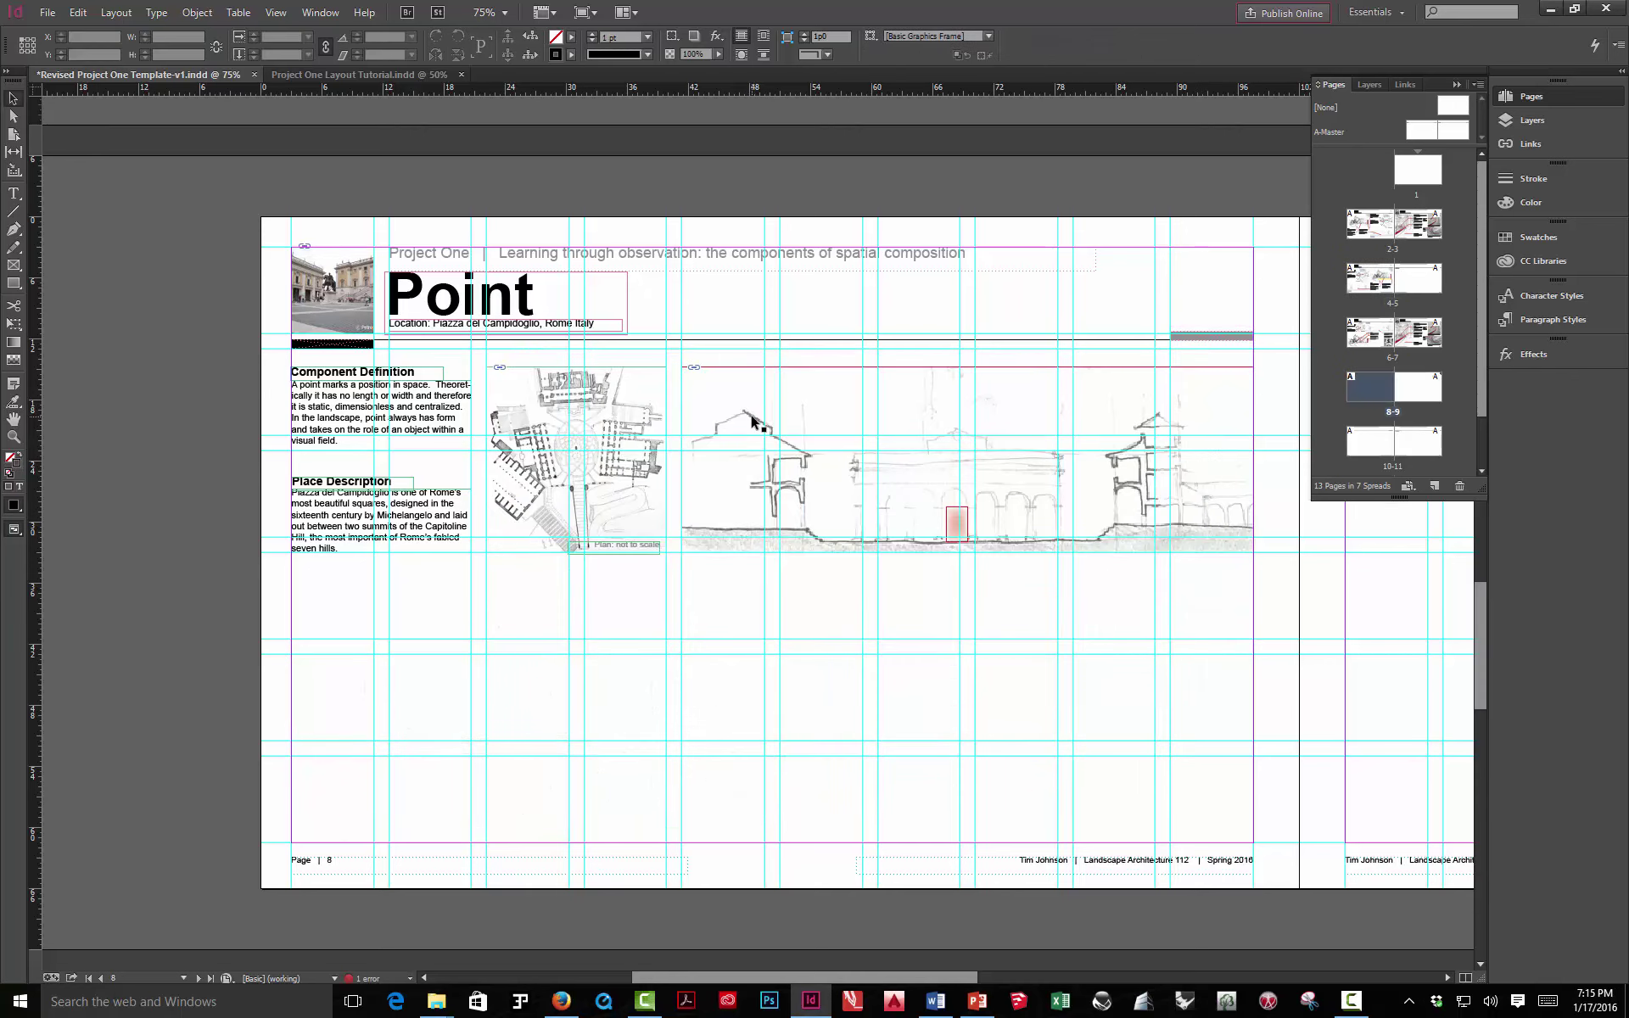
Move the perspective sketch with its highlight into the lower-left corner of page 8's margins
mouse_move(841, 549)
left_mouse_down()
mouse_move(611, 726)
mouse_move(649, 683)
mouse_move(639, 649)
mouse_move(607, 701)
left_mouse_up()
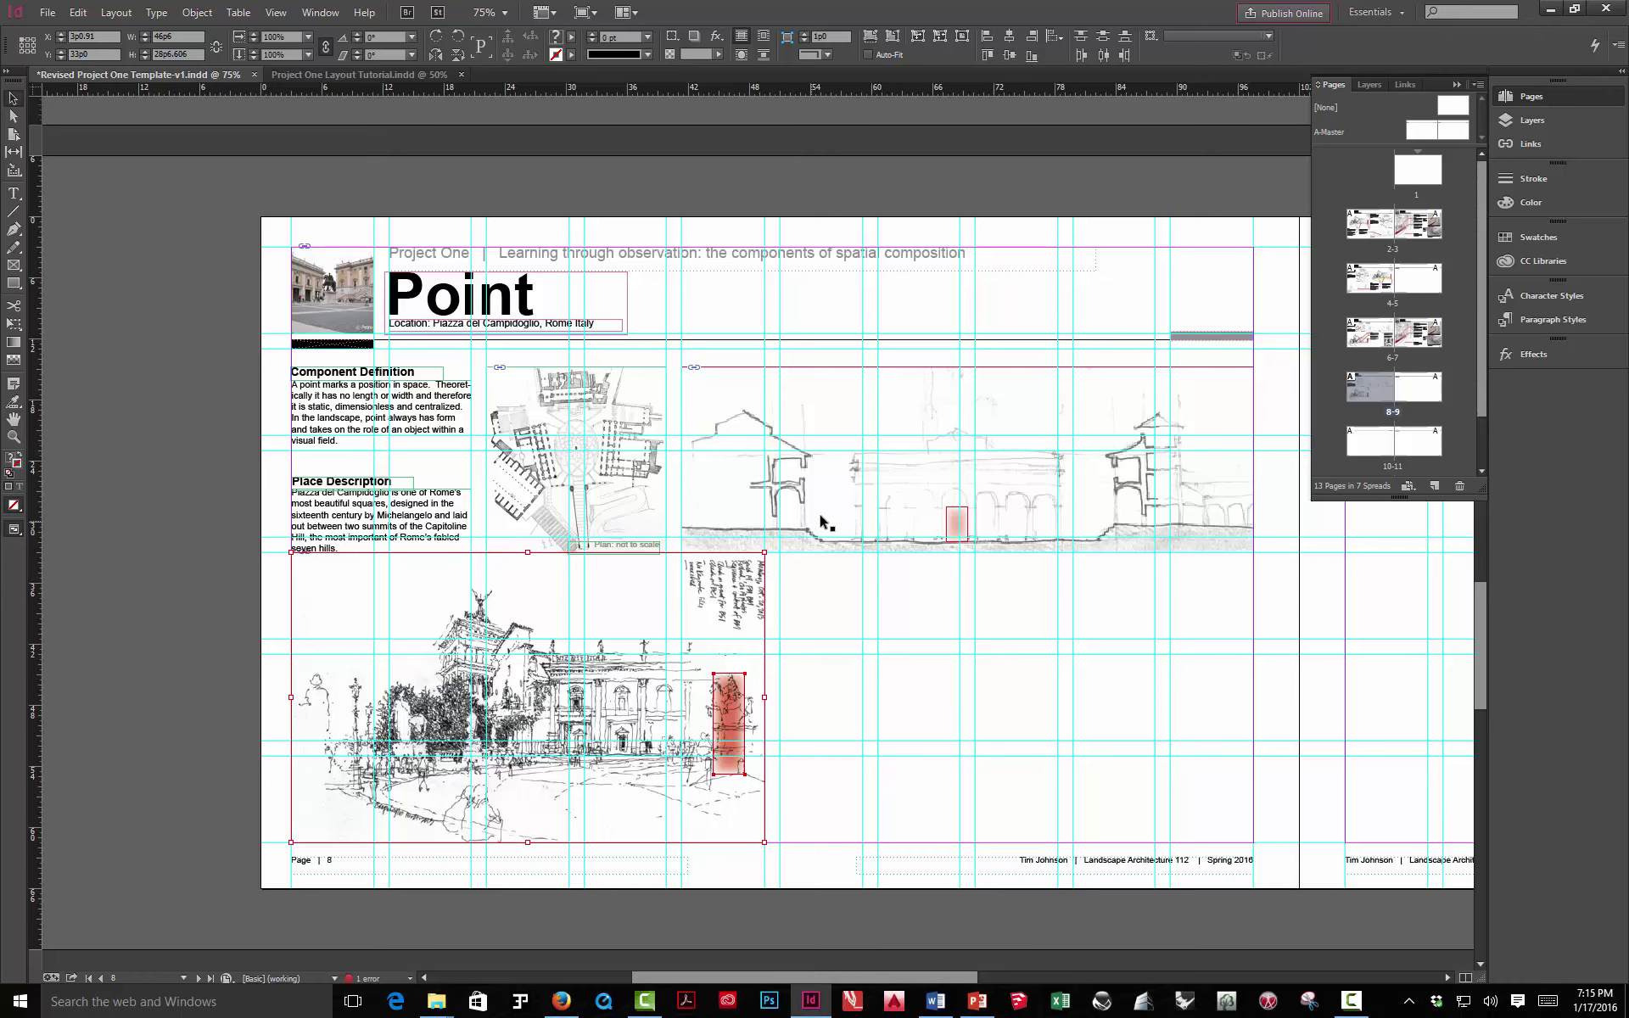
left_click(843, 609)
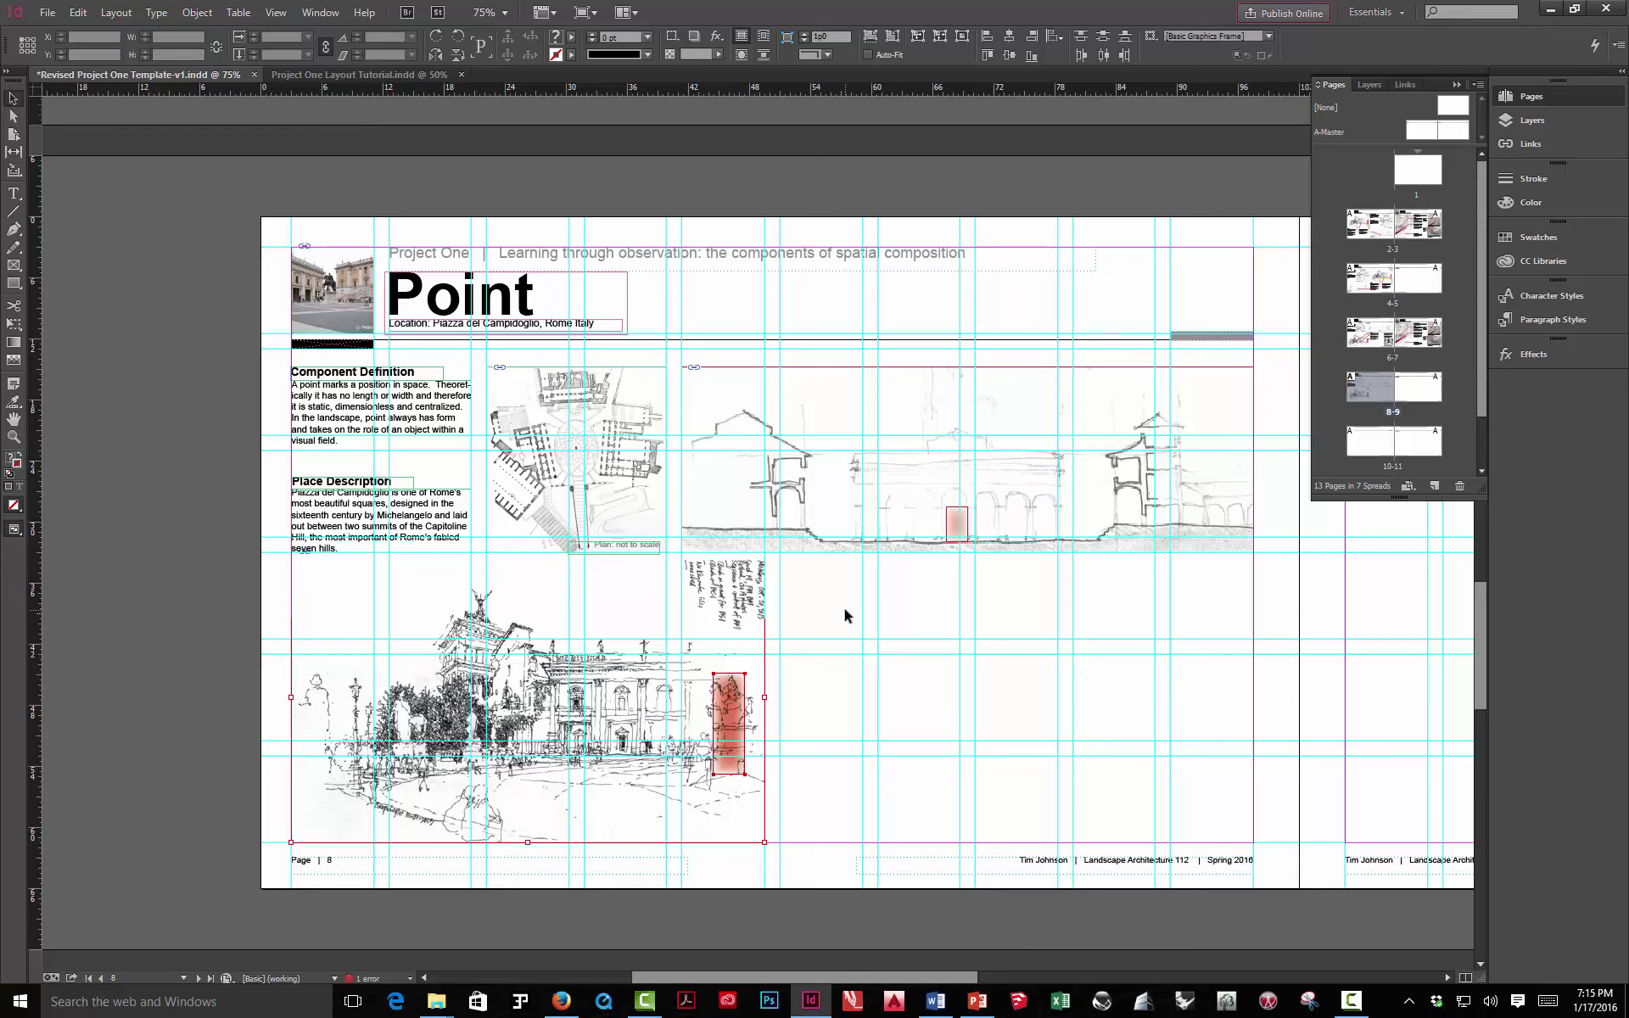
left_click(737, 590)
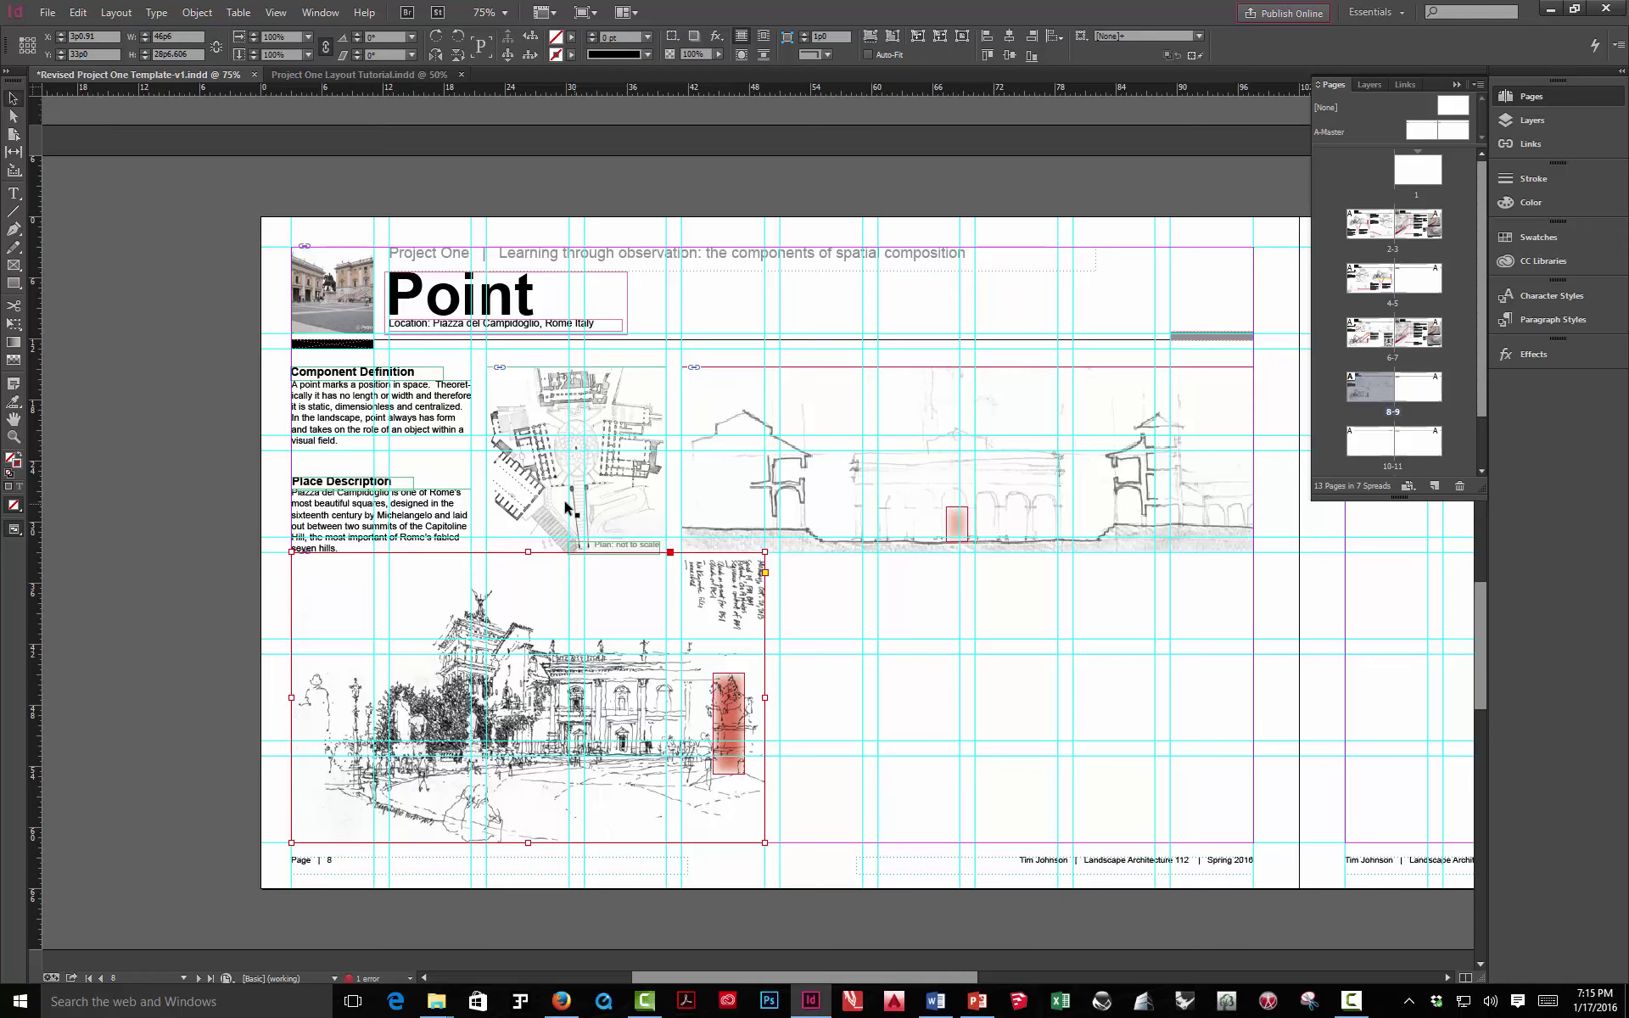
Shorten the plan and section frames from below to the next guide up, about 16p8 tall for the section
left_click(512, 507)
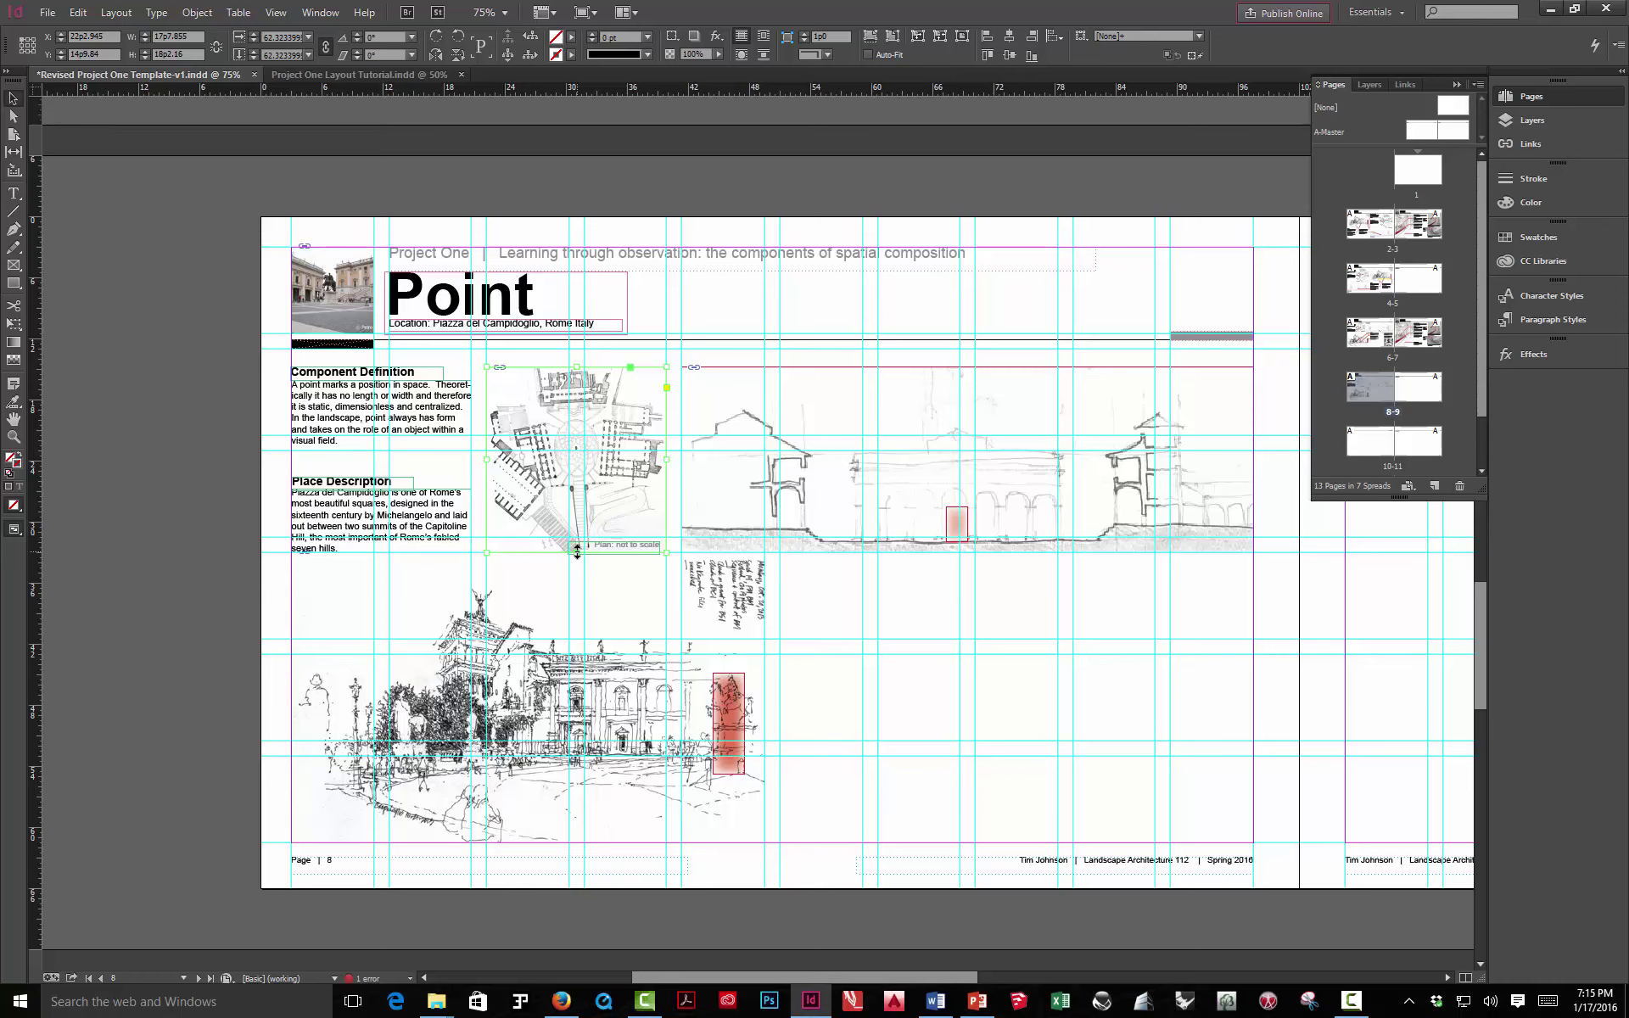
left_click_drag(578, 549, 578, 537)
left_click(768, 543)
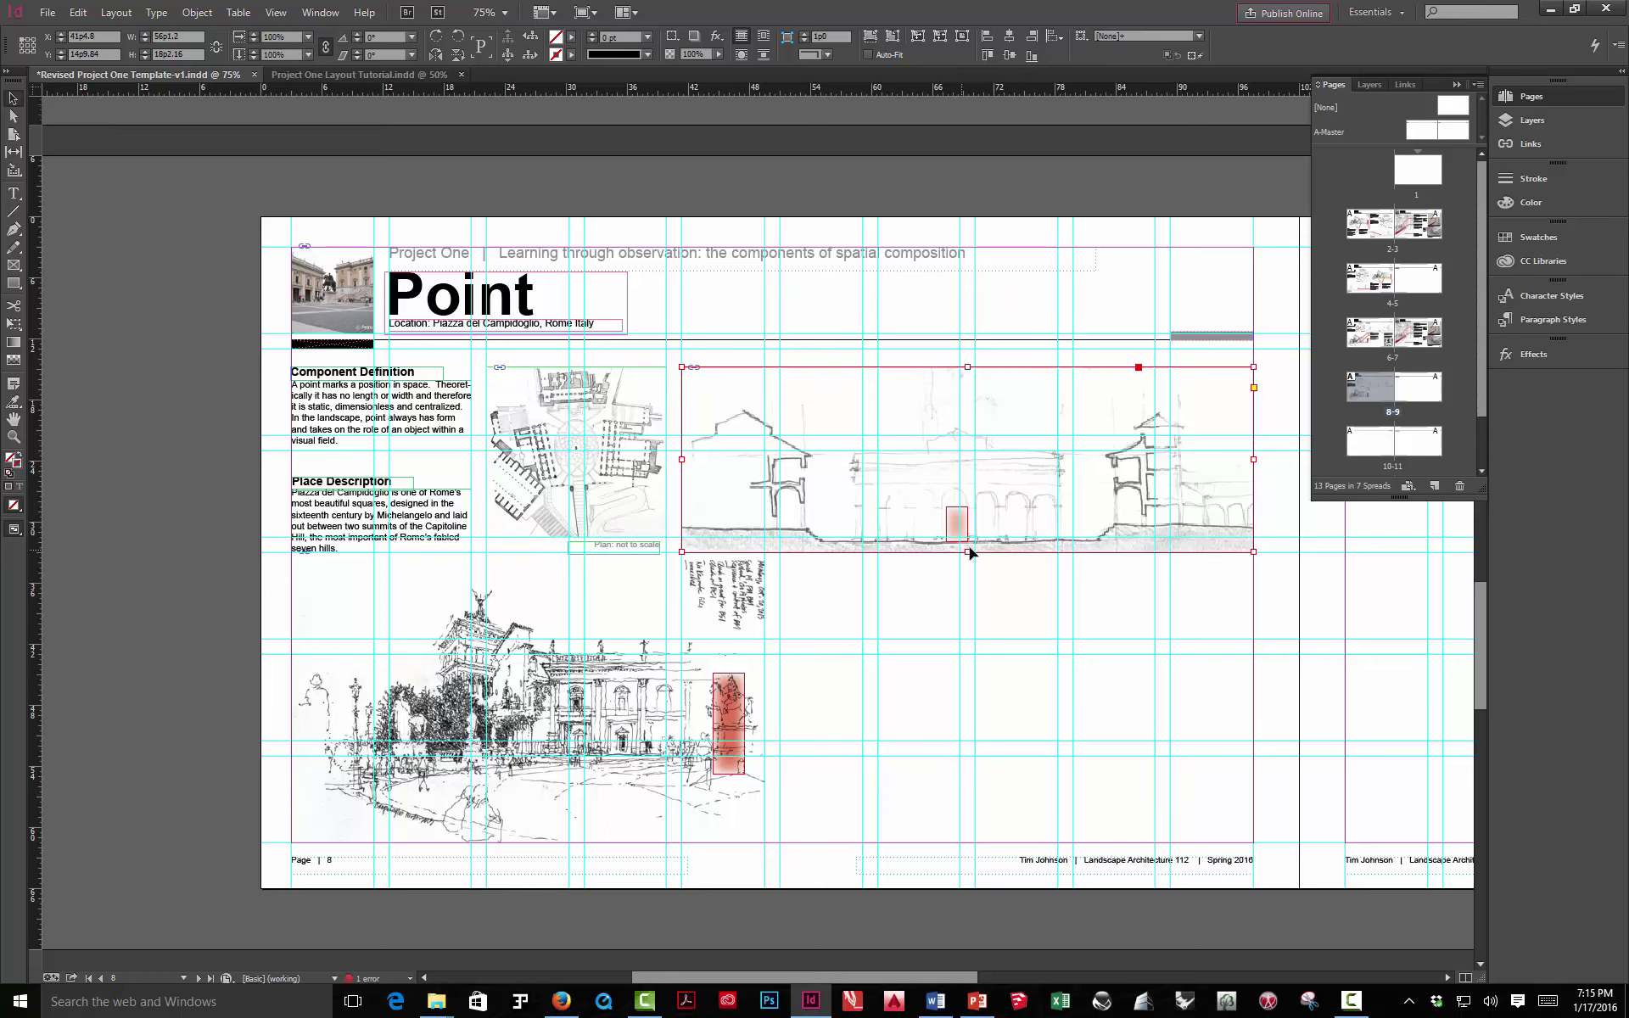
left_click_drag(968, 552, 968, 536)
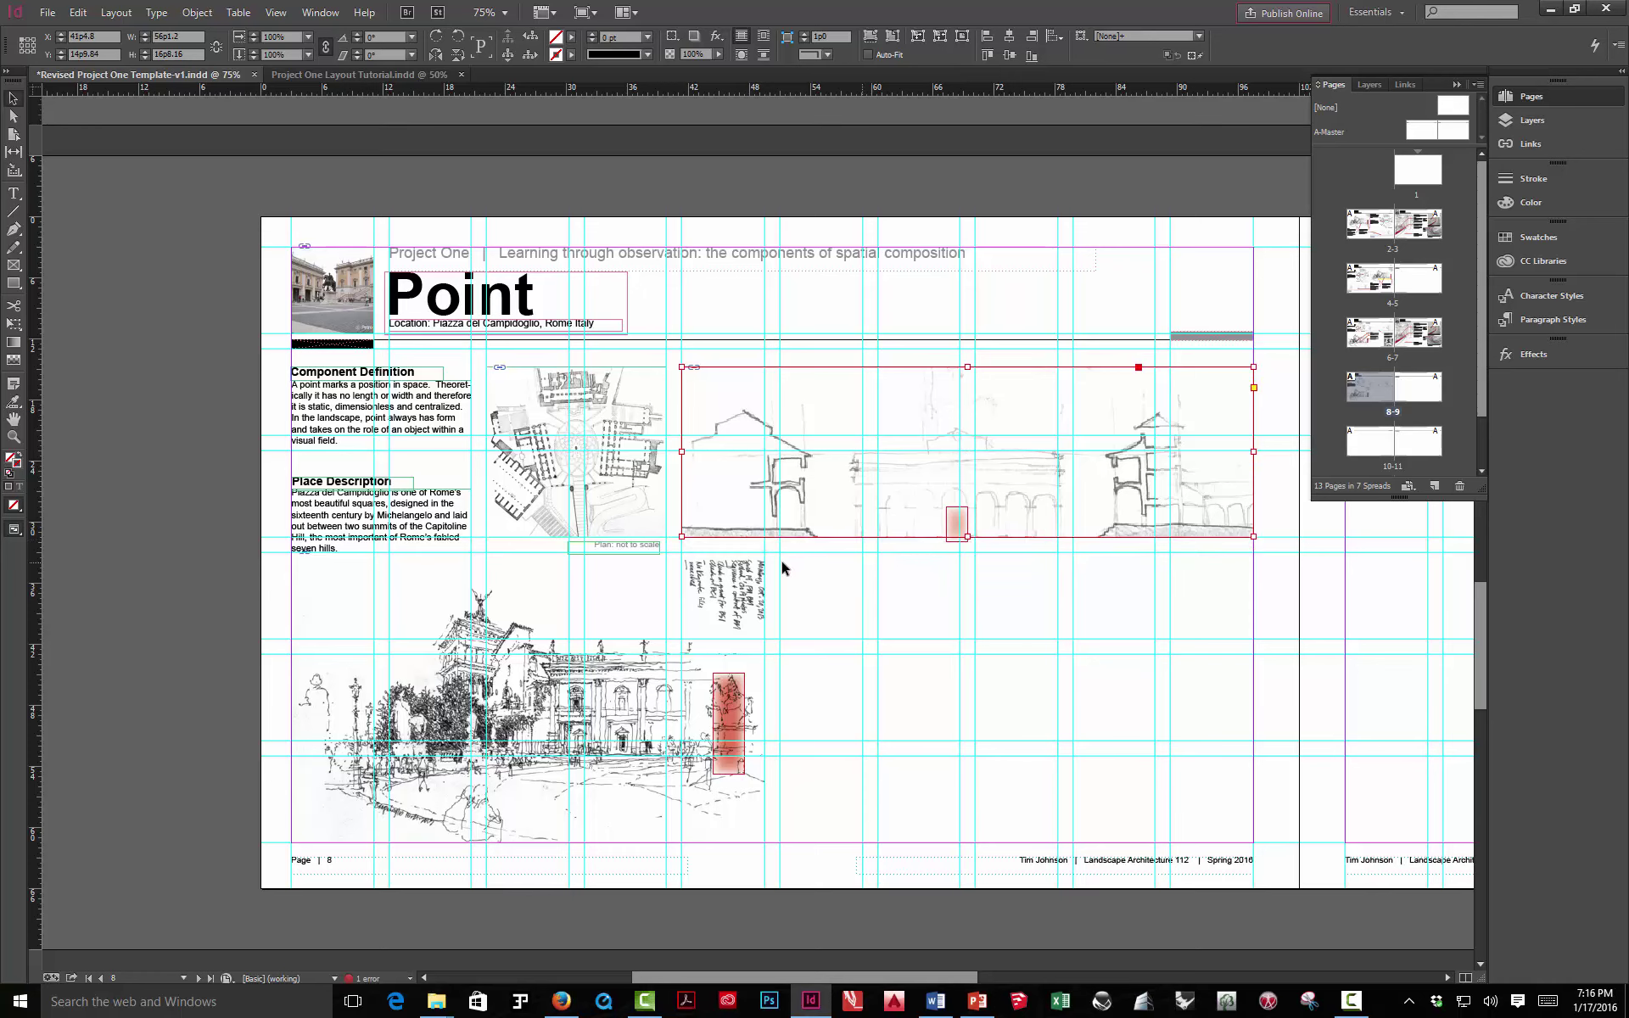
Move the Place Description heading and paragraph up together so the text ends at the lower edge of the plan
left_click(367, 518)
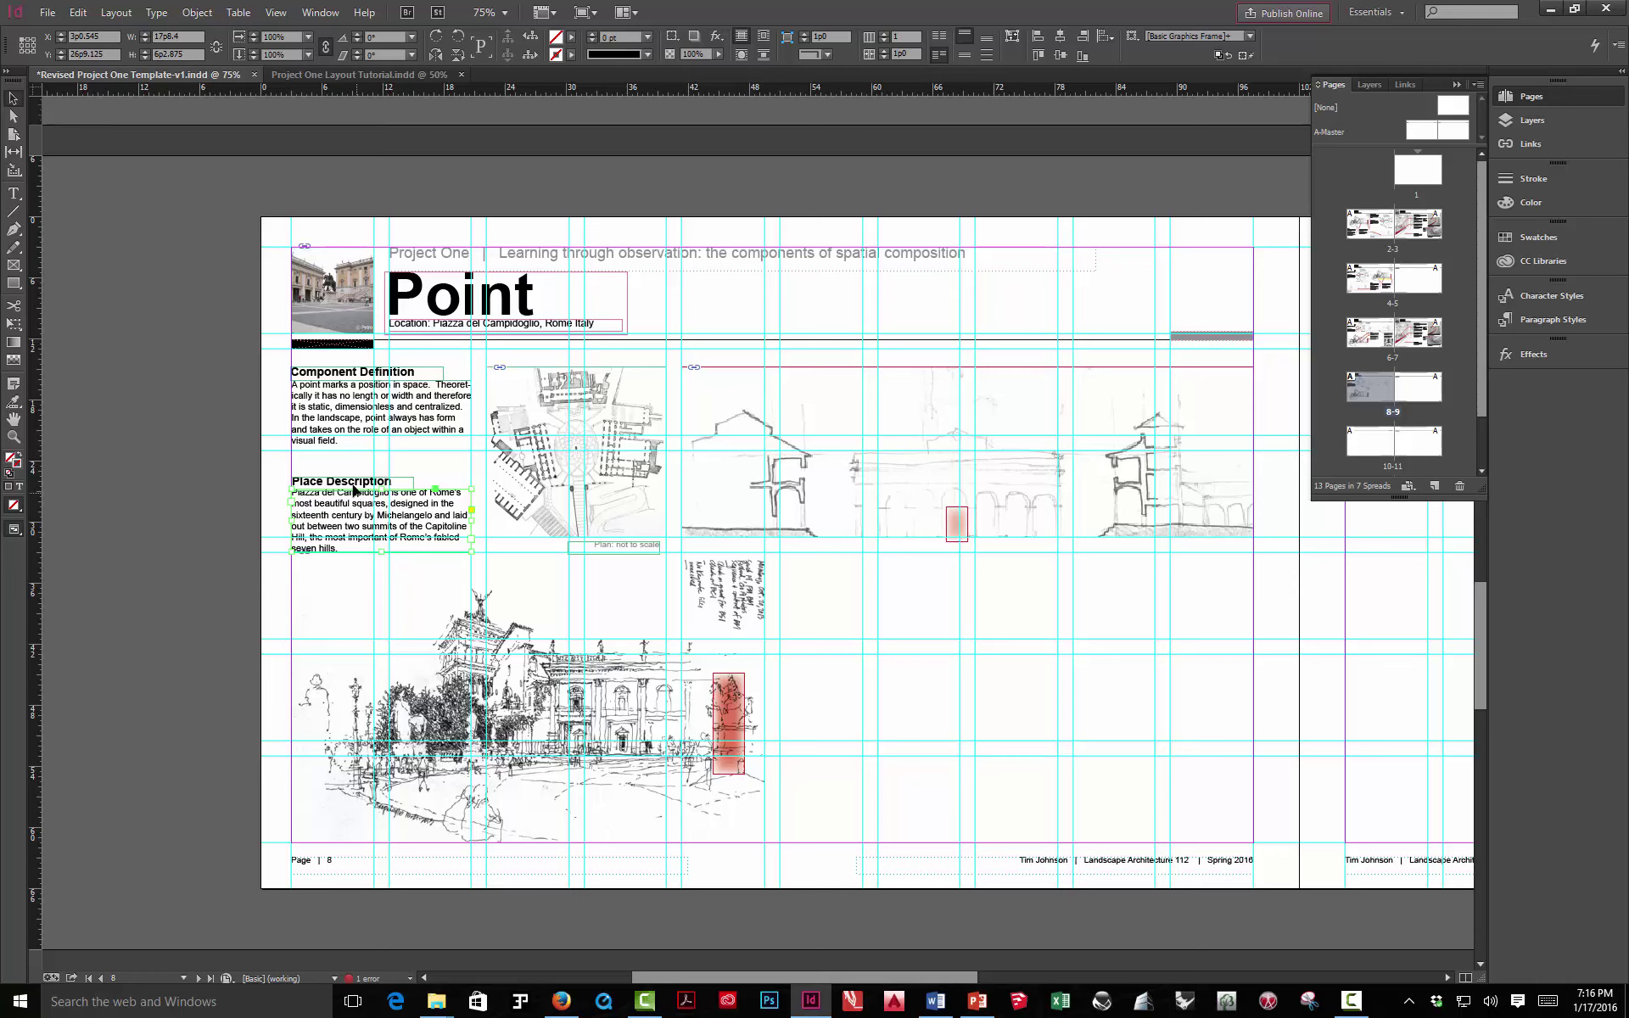
left_click(350, 485, "shift")
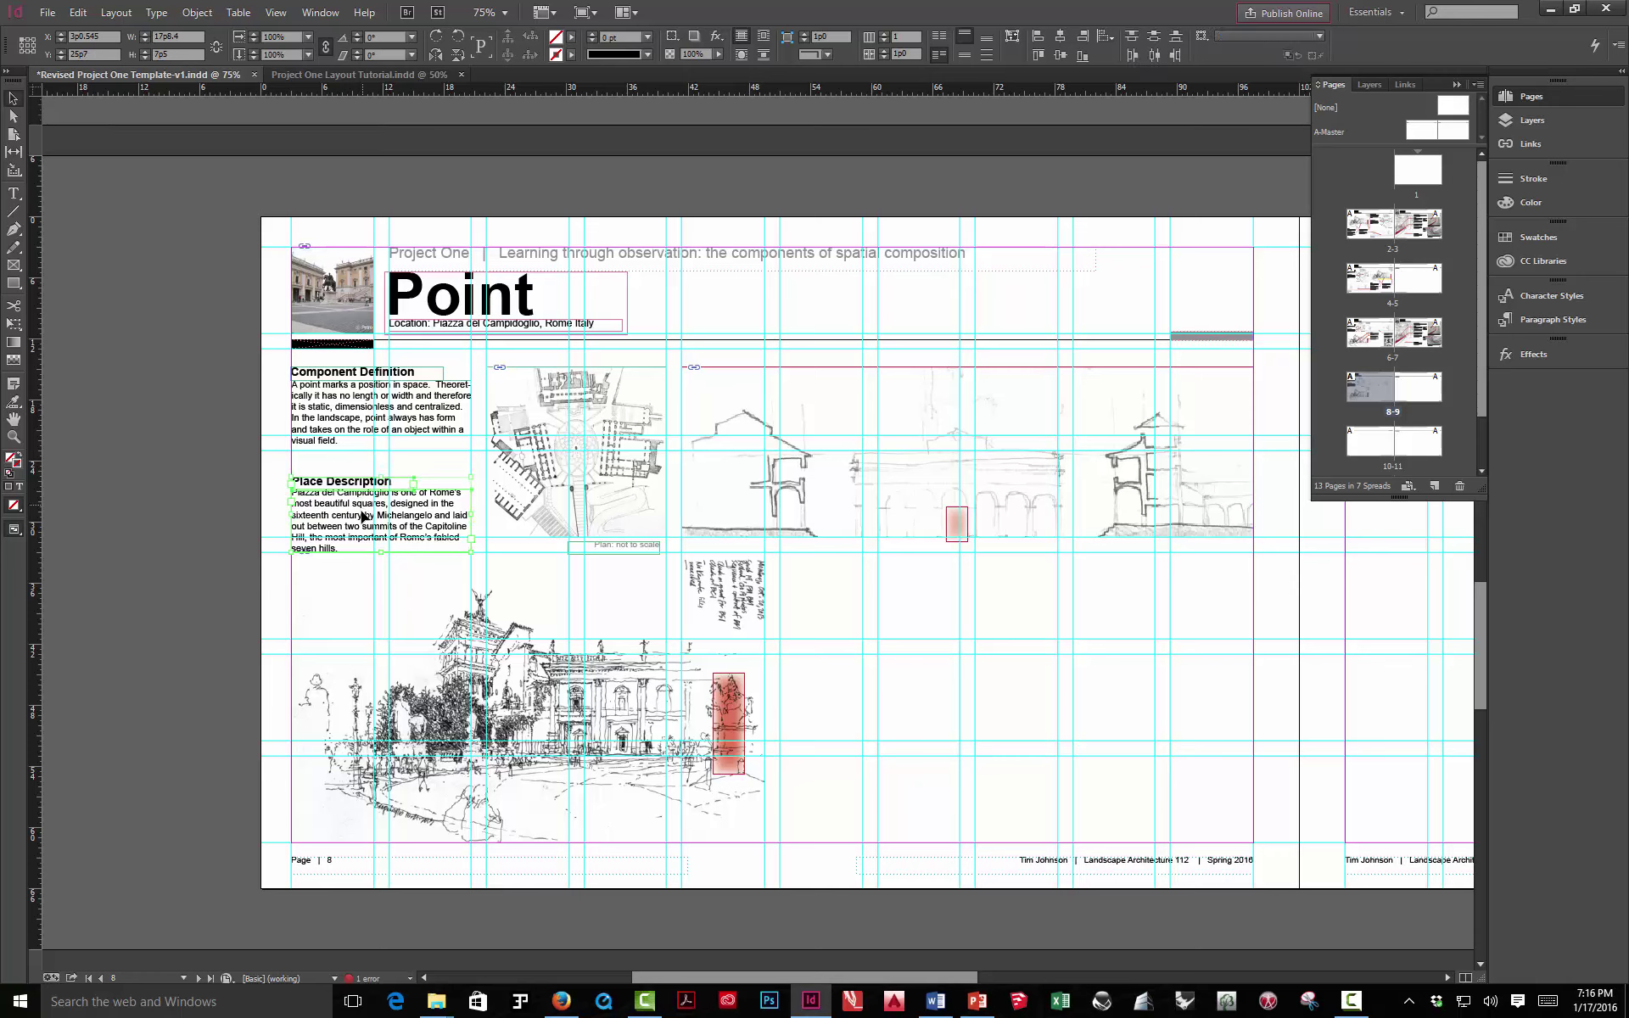
left_click_drag(370, 515, 357, 502)
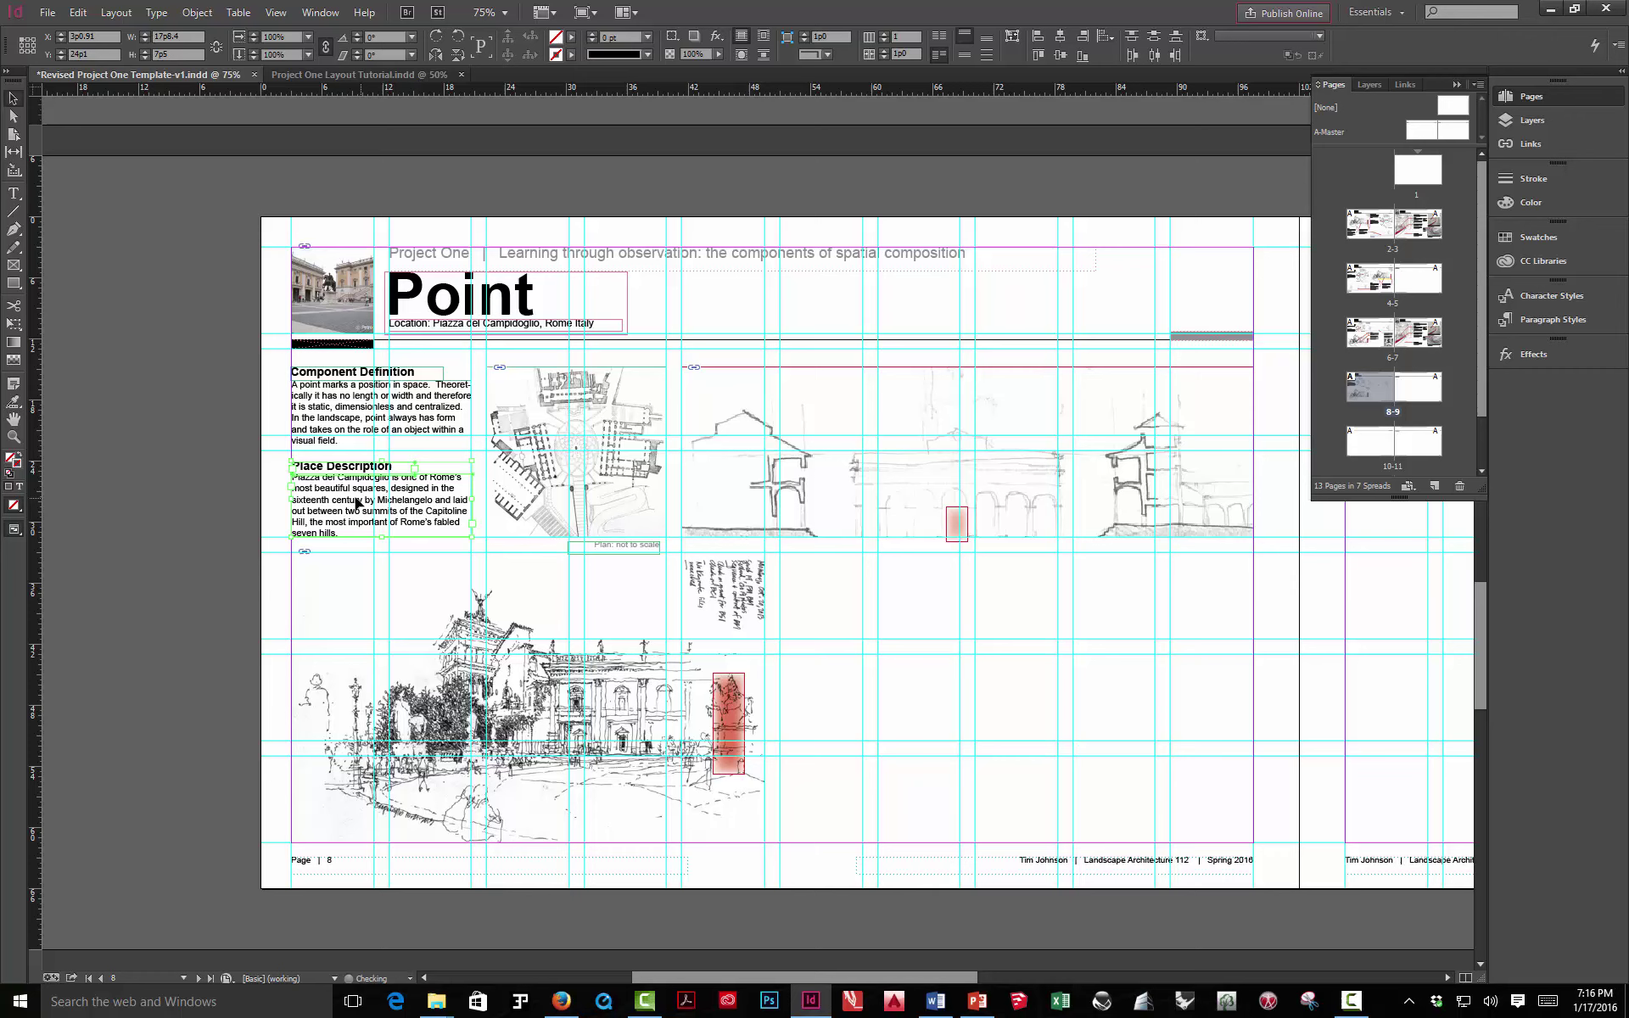
left_click(227, 469)
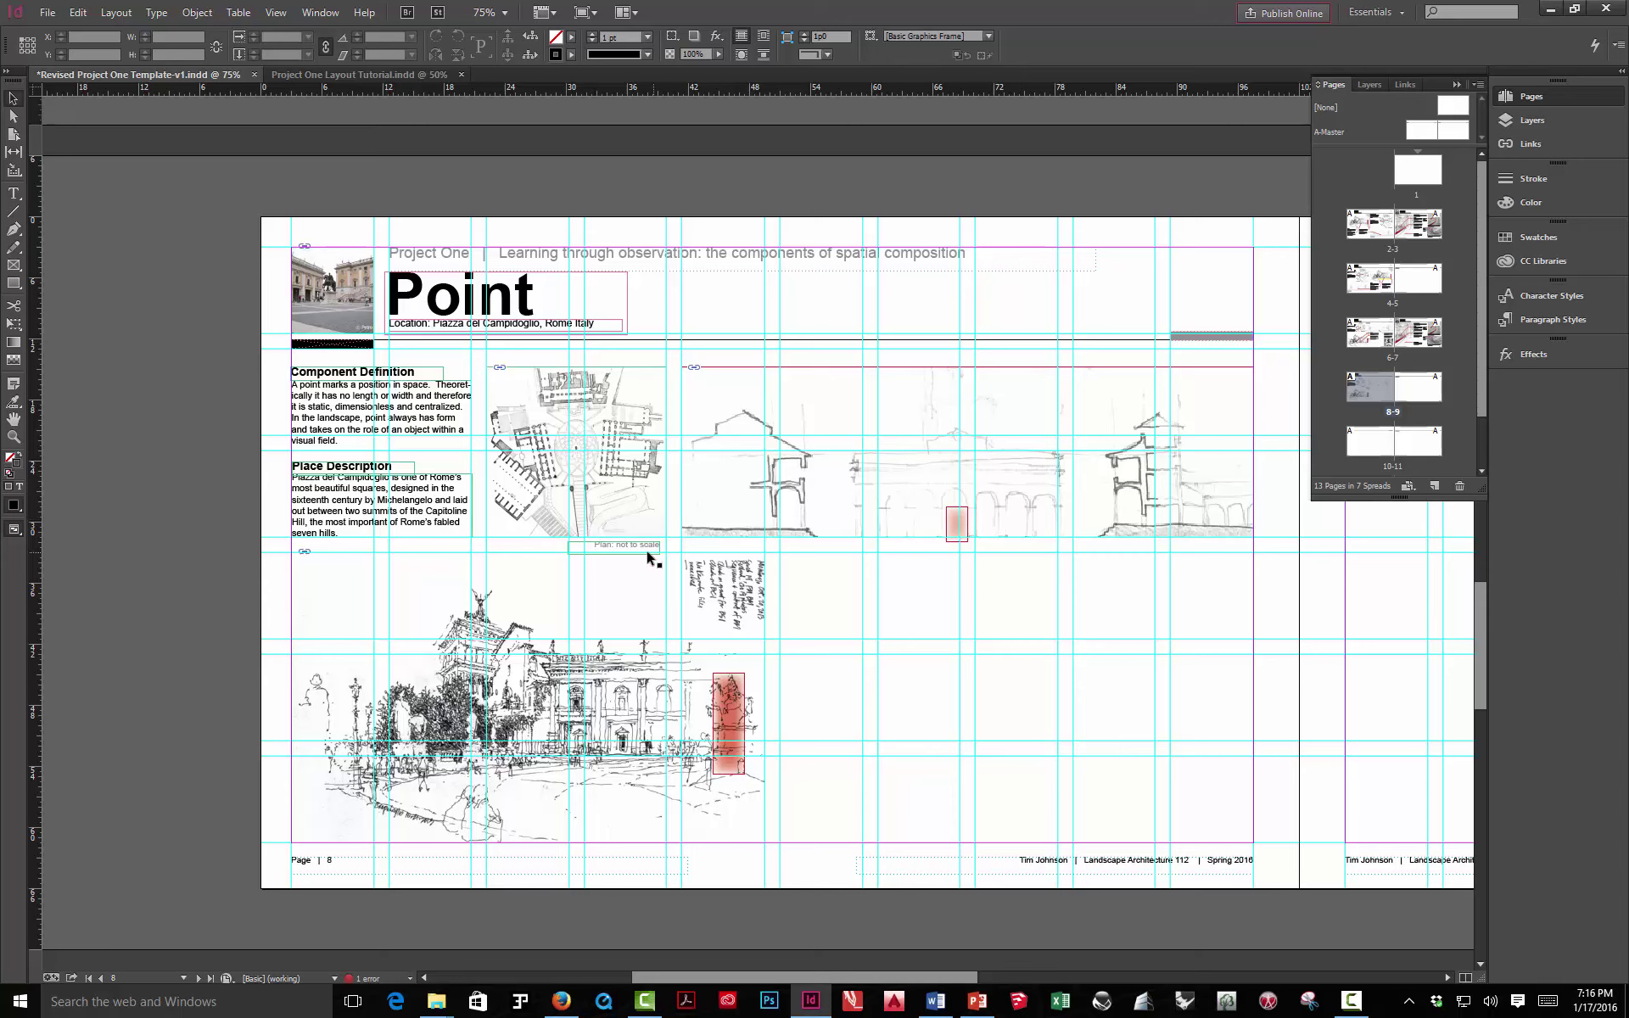
Move the "Plan: not to scale" caption up into the plan's lower-right corner, fine-tune its position, and preview the page
left_click_drag(620, 546, 632, 532)
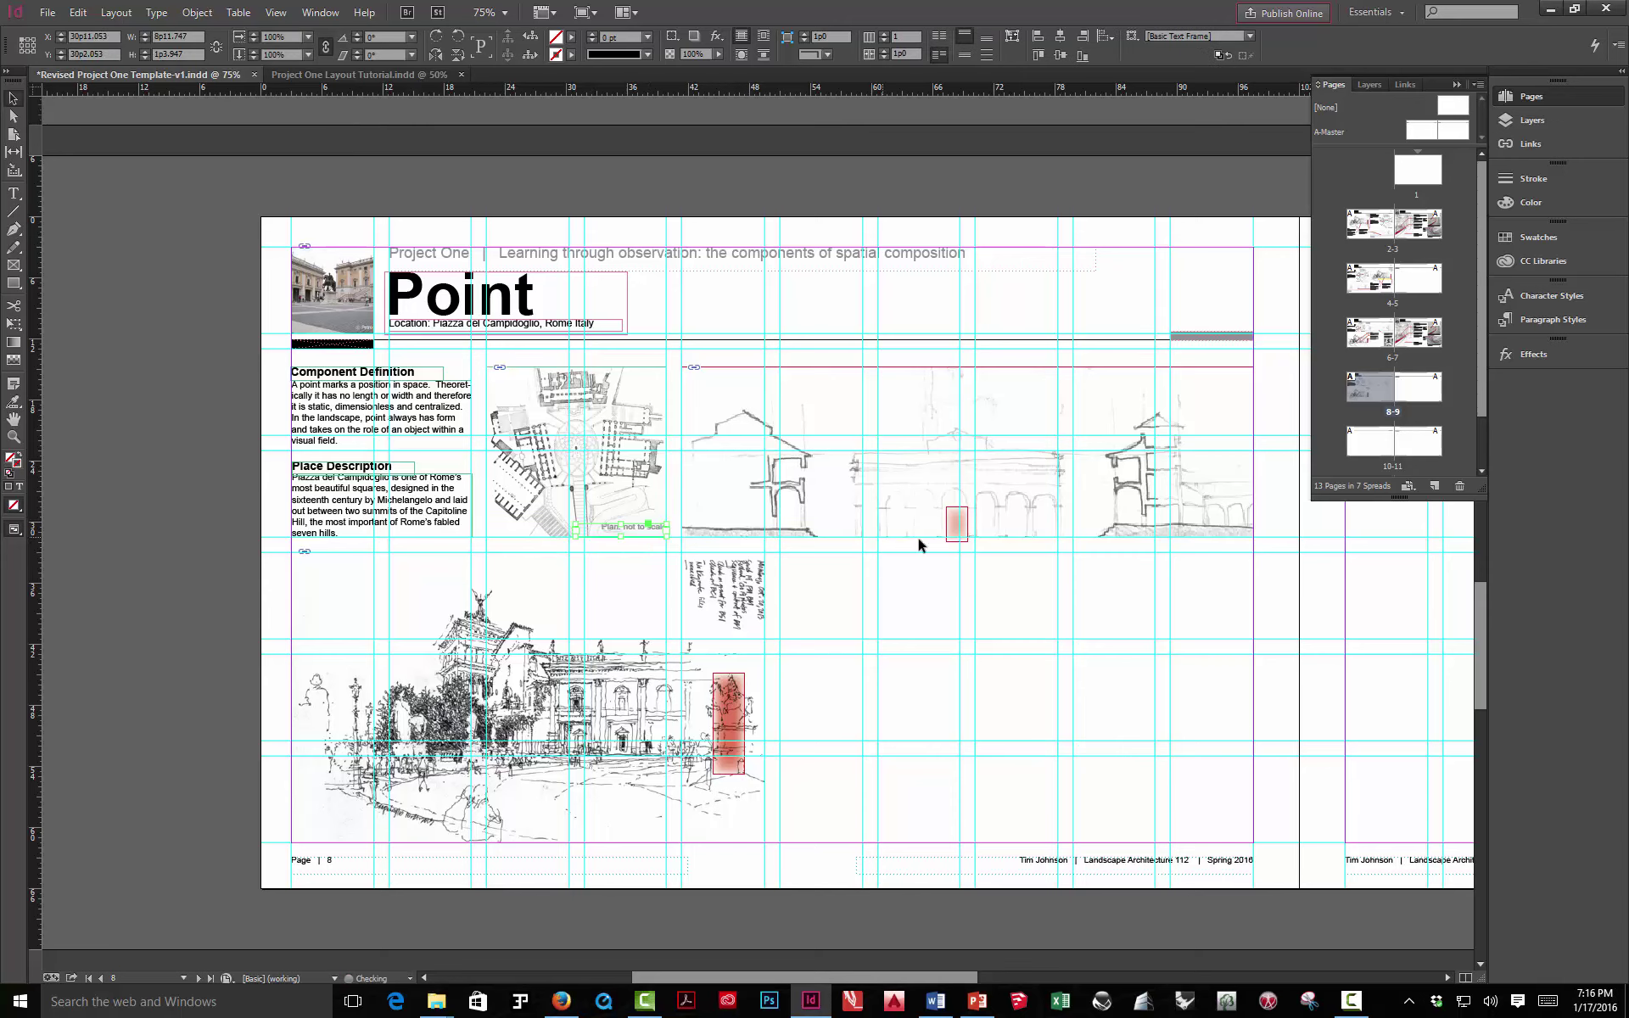
key("Left")
key("Left")
key("Left")
key("Left")
key("Left")
key("Left")
key("Left")
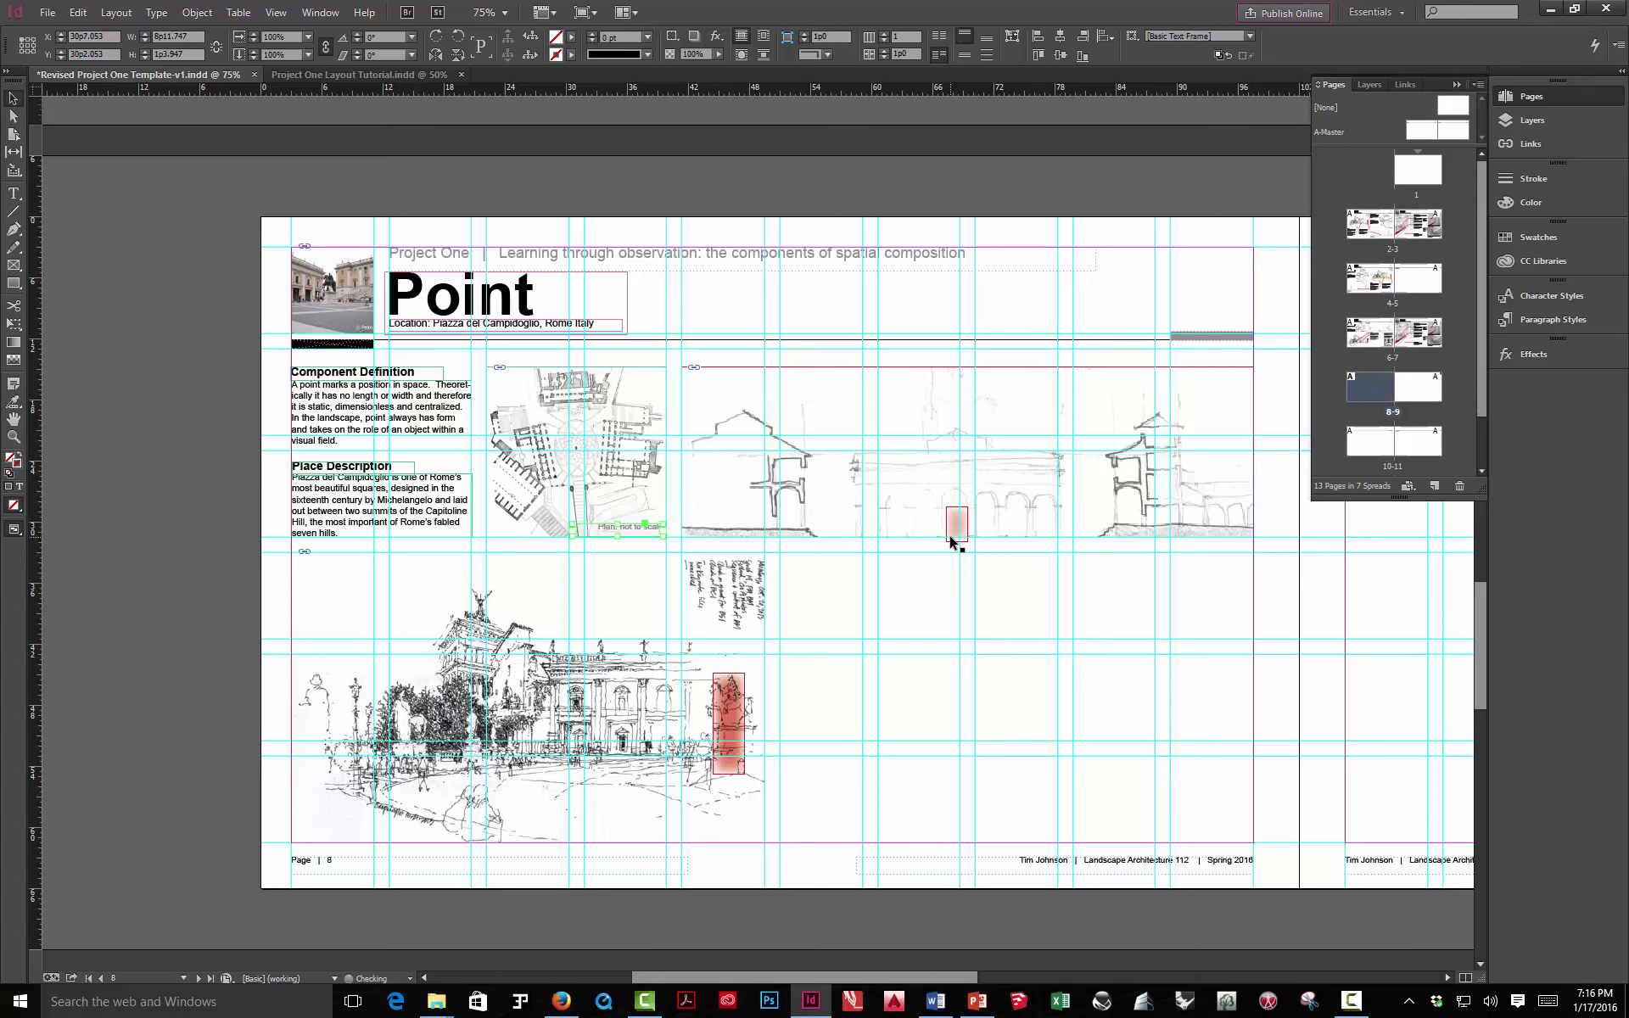
key("Down")
key("Down")
key("Down")
key("Down")
key("Down")
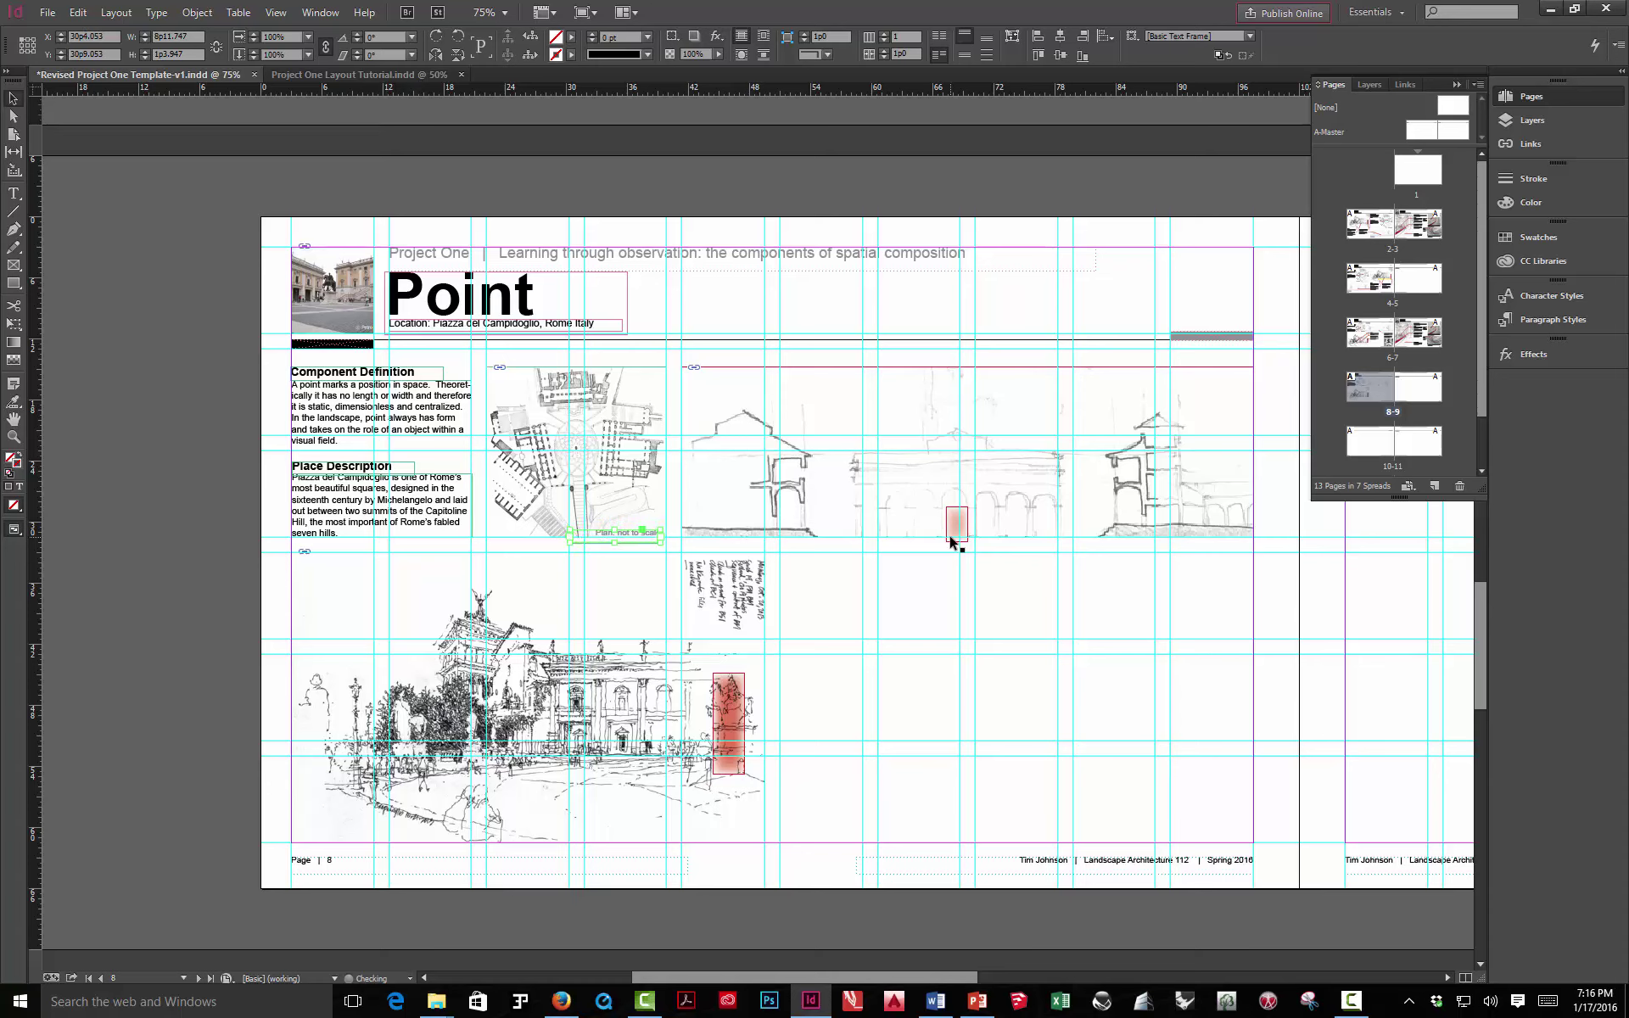
left_click(824, 587)
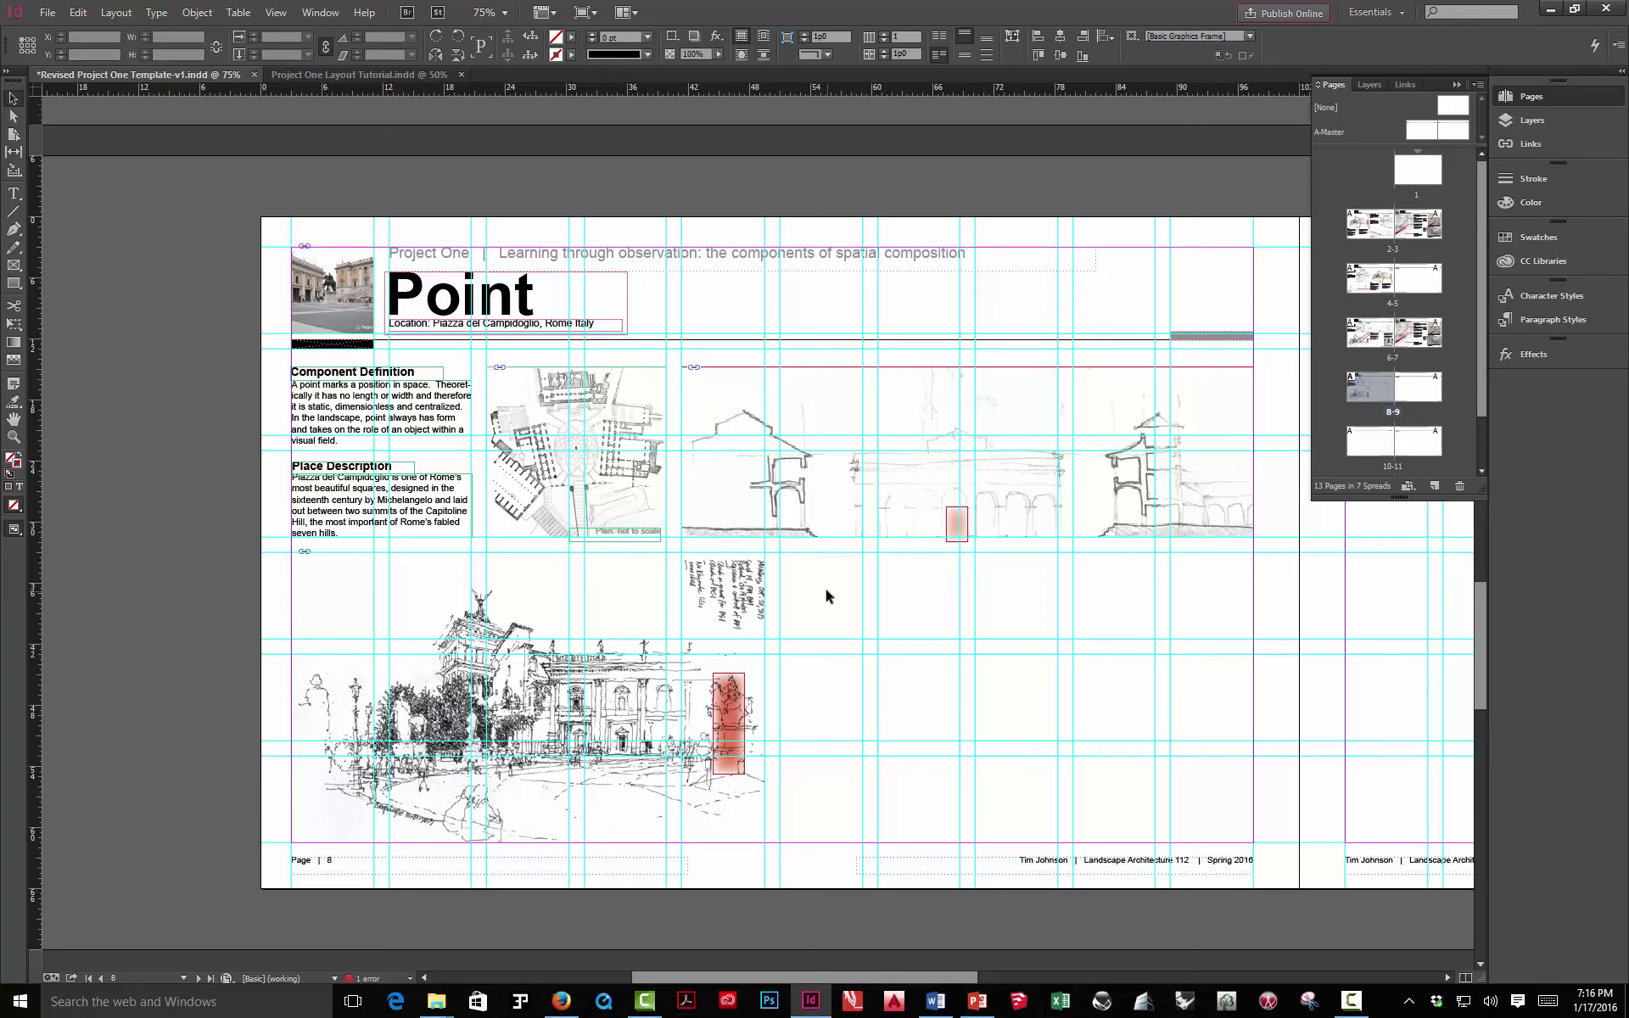
key("w")
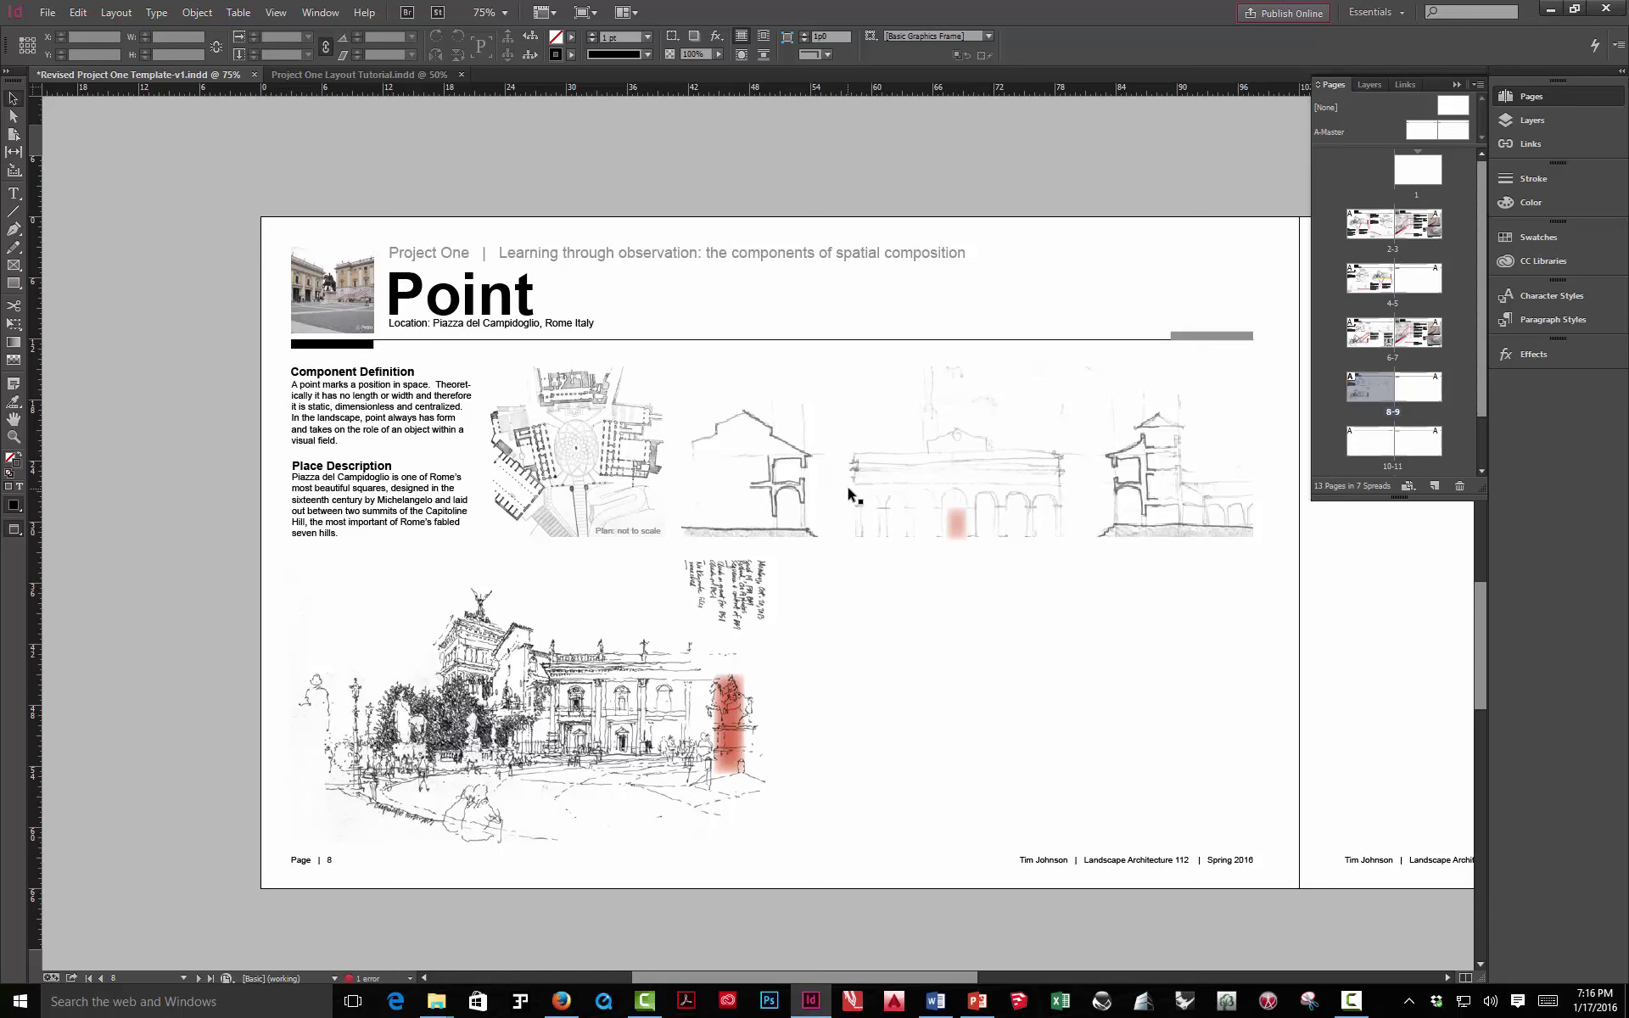
Return to the guides view and compare the section drawing's frame with the full extents of the image inside it
key("w")
left_click(892, 471)
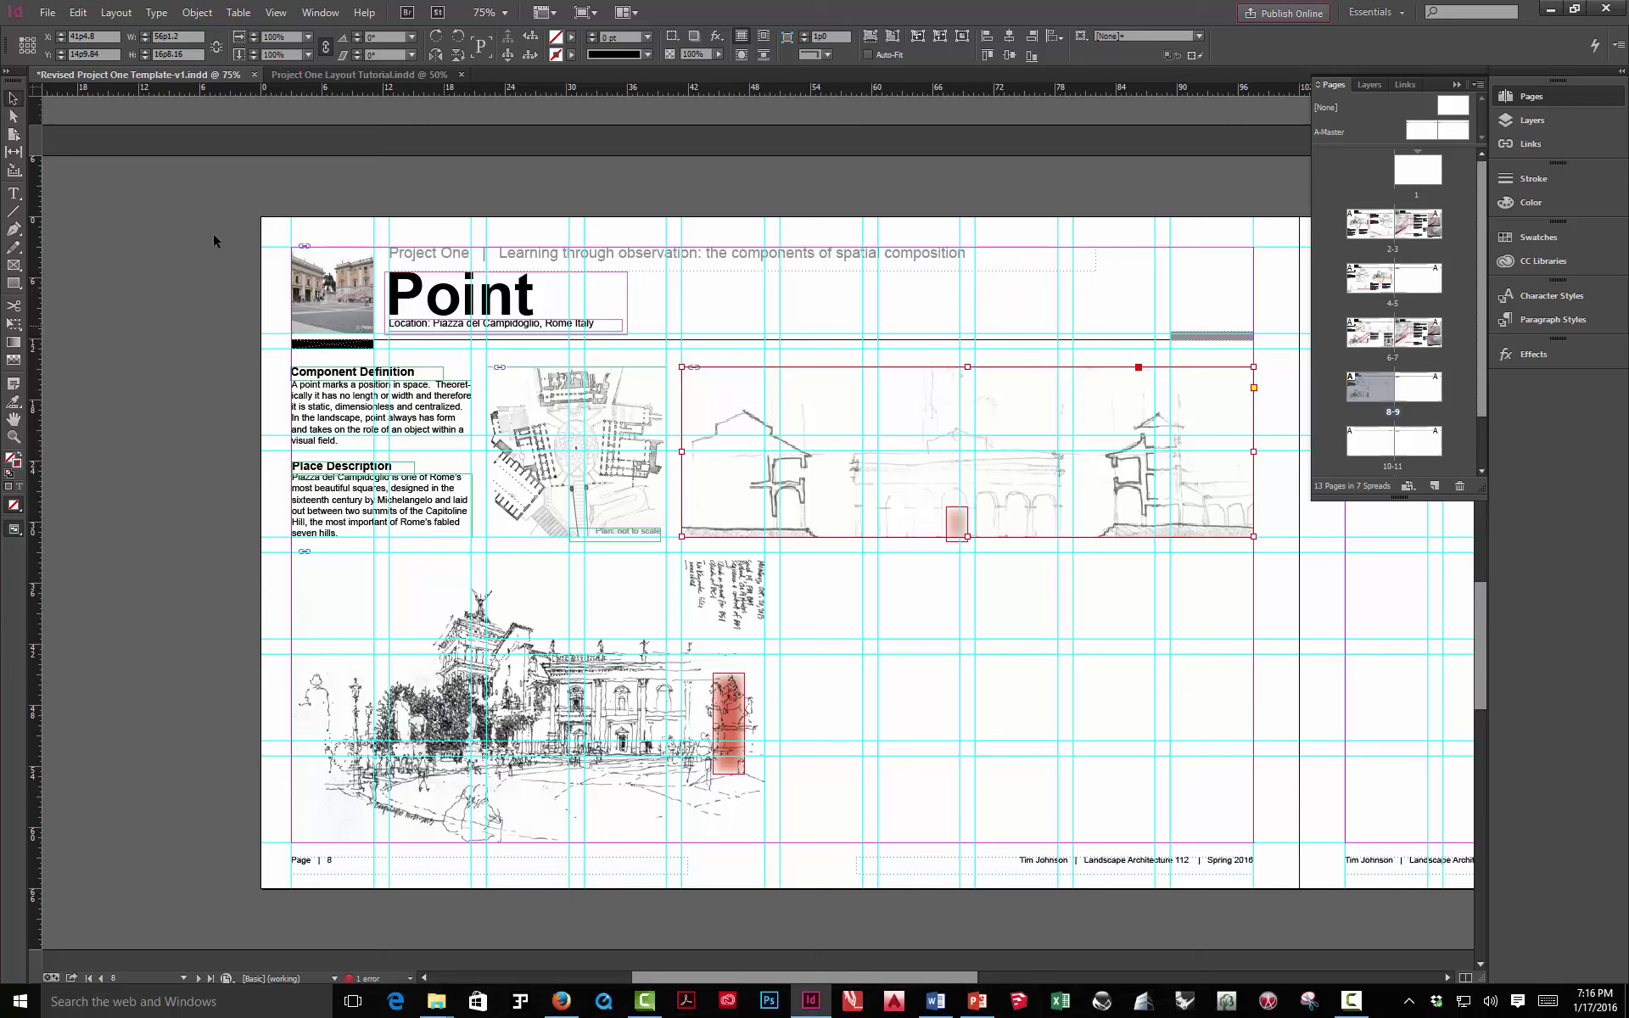
left_click(13, 116)
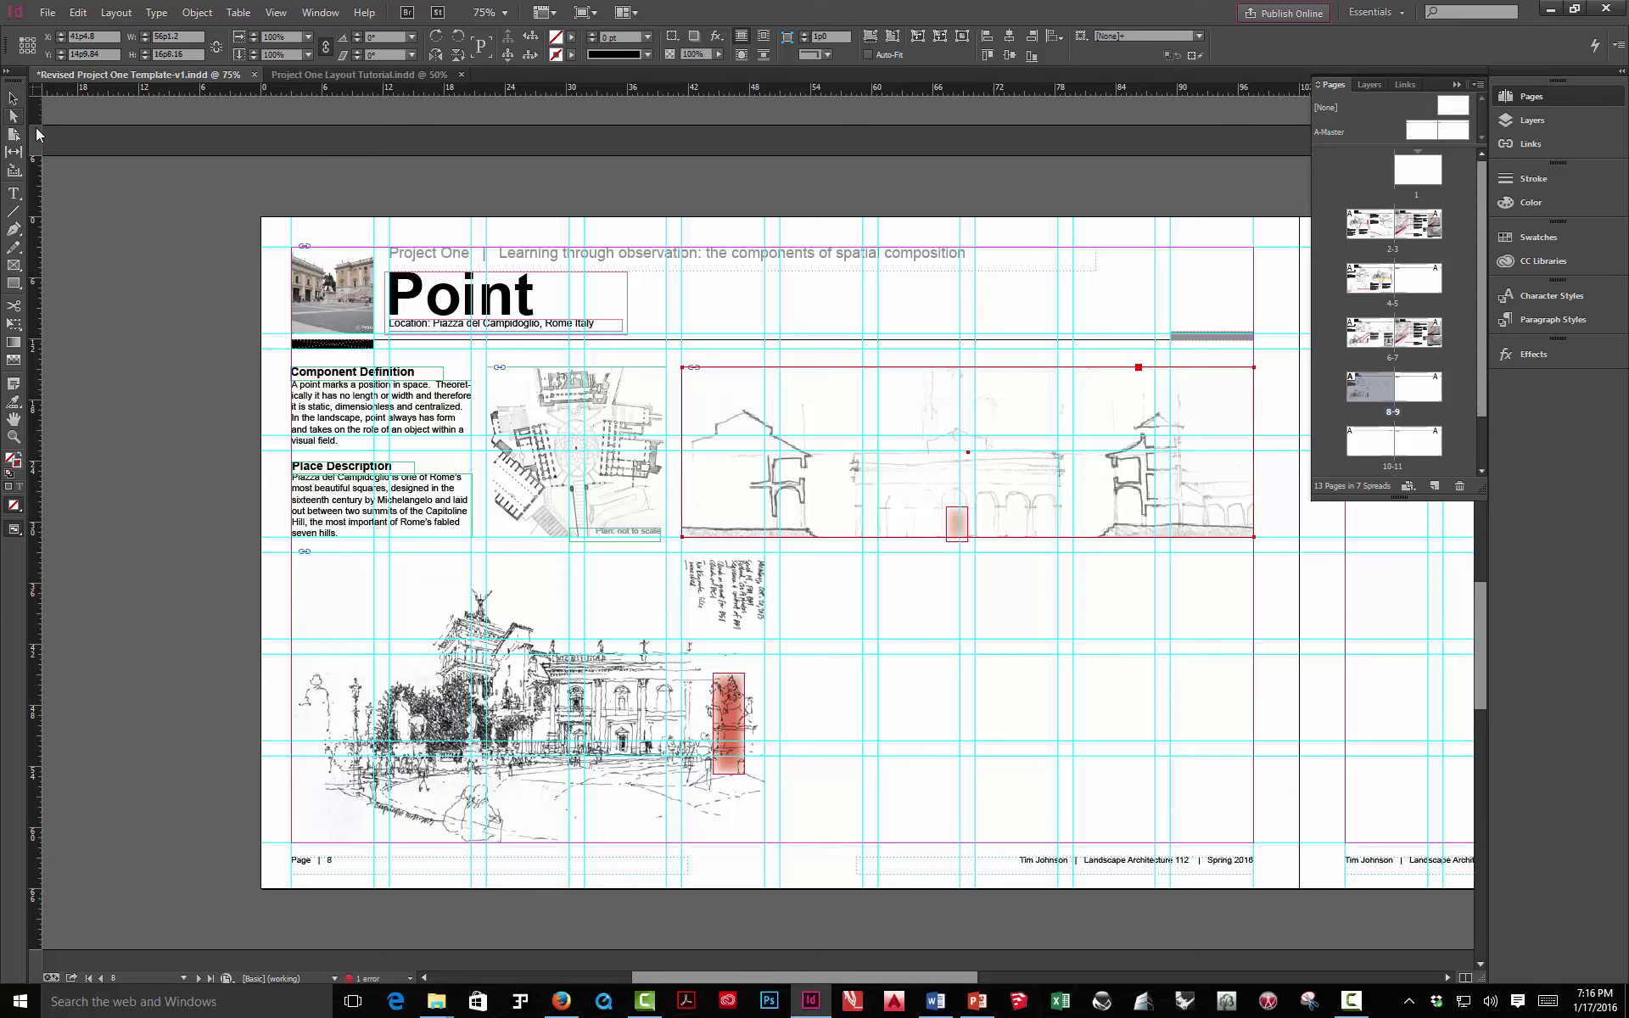
left_click(904, 464)
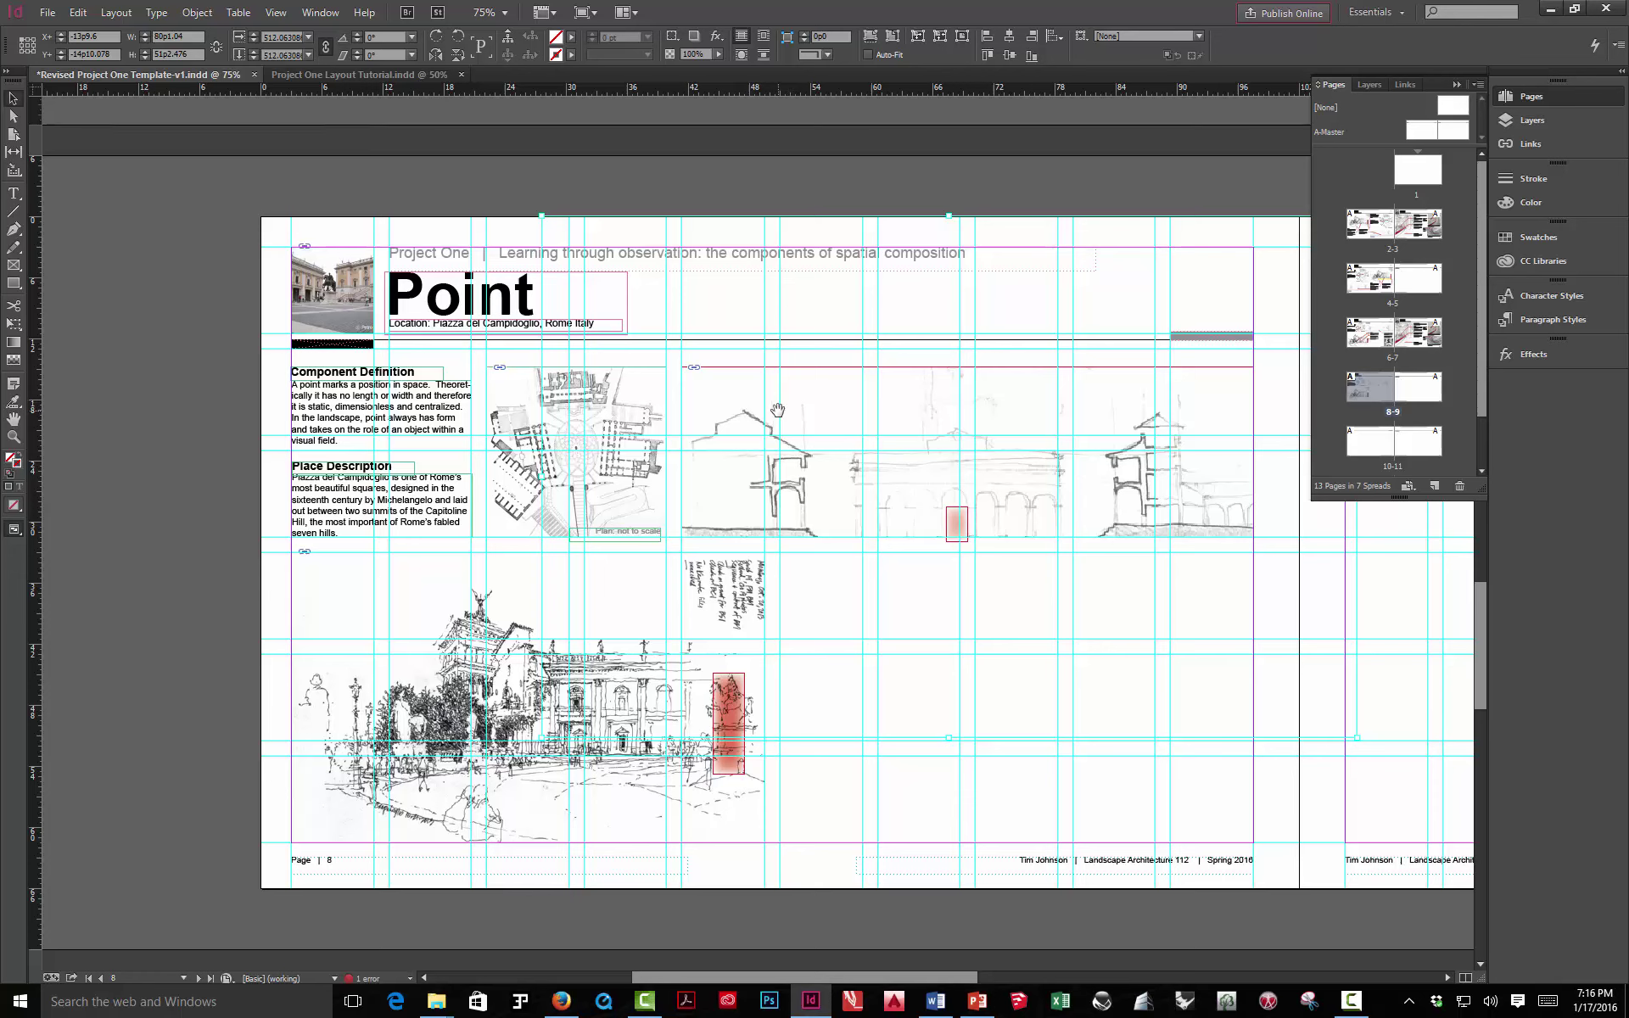
left_click(14, 116)
left_click(808, 400)
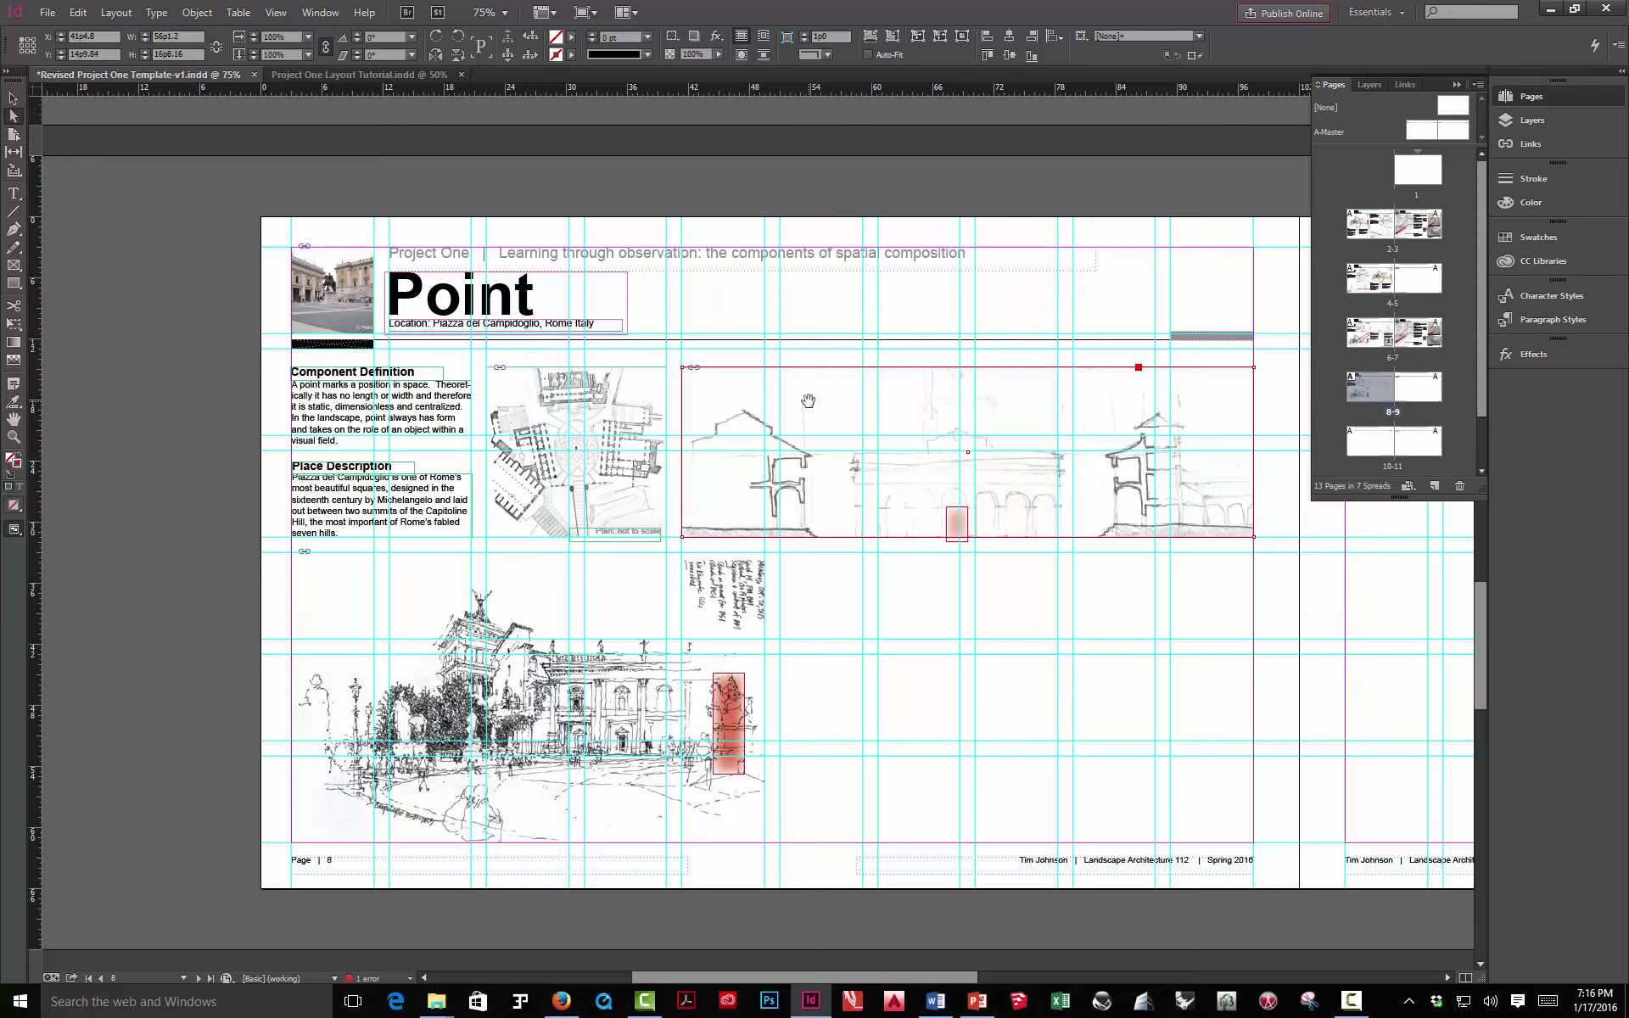
left_click(833, 402)
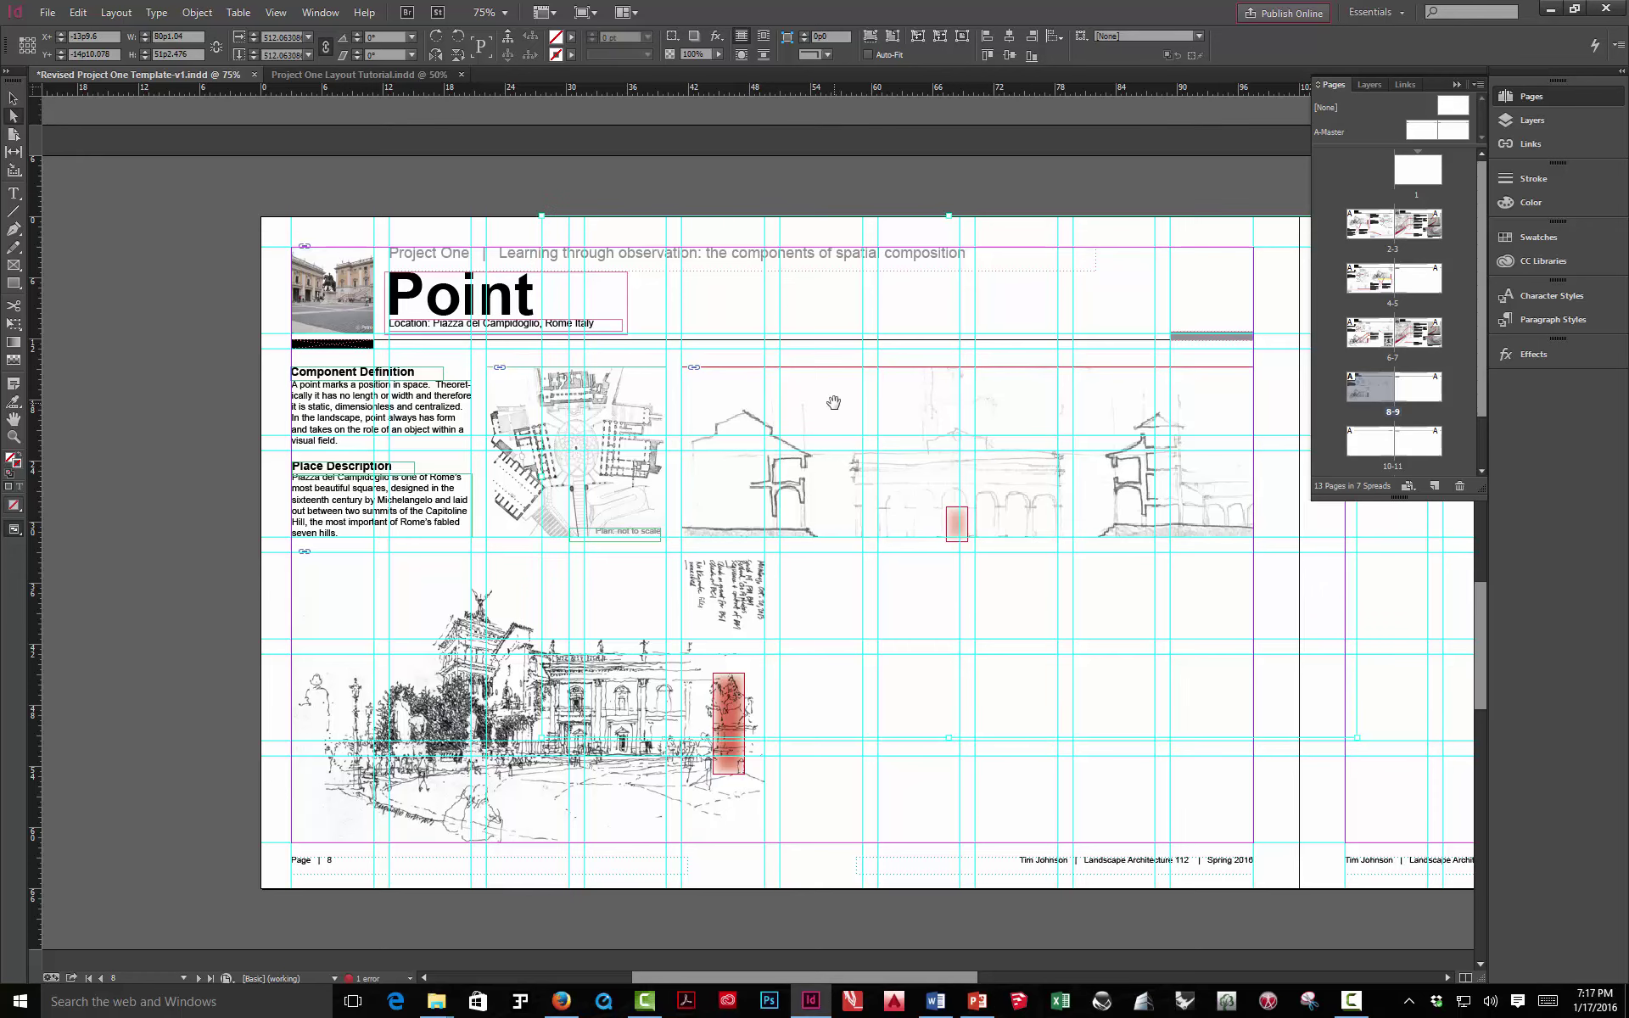
left_click(1529, 122)
left_click(1528, 122)
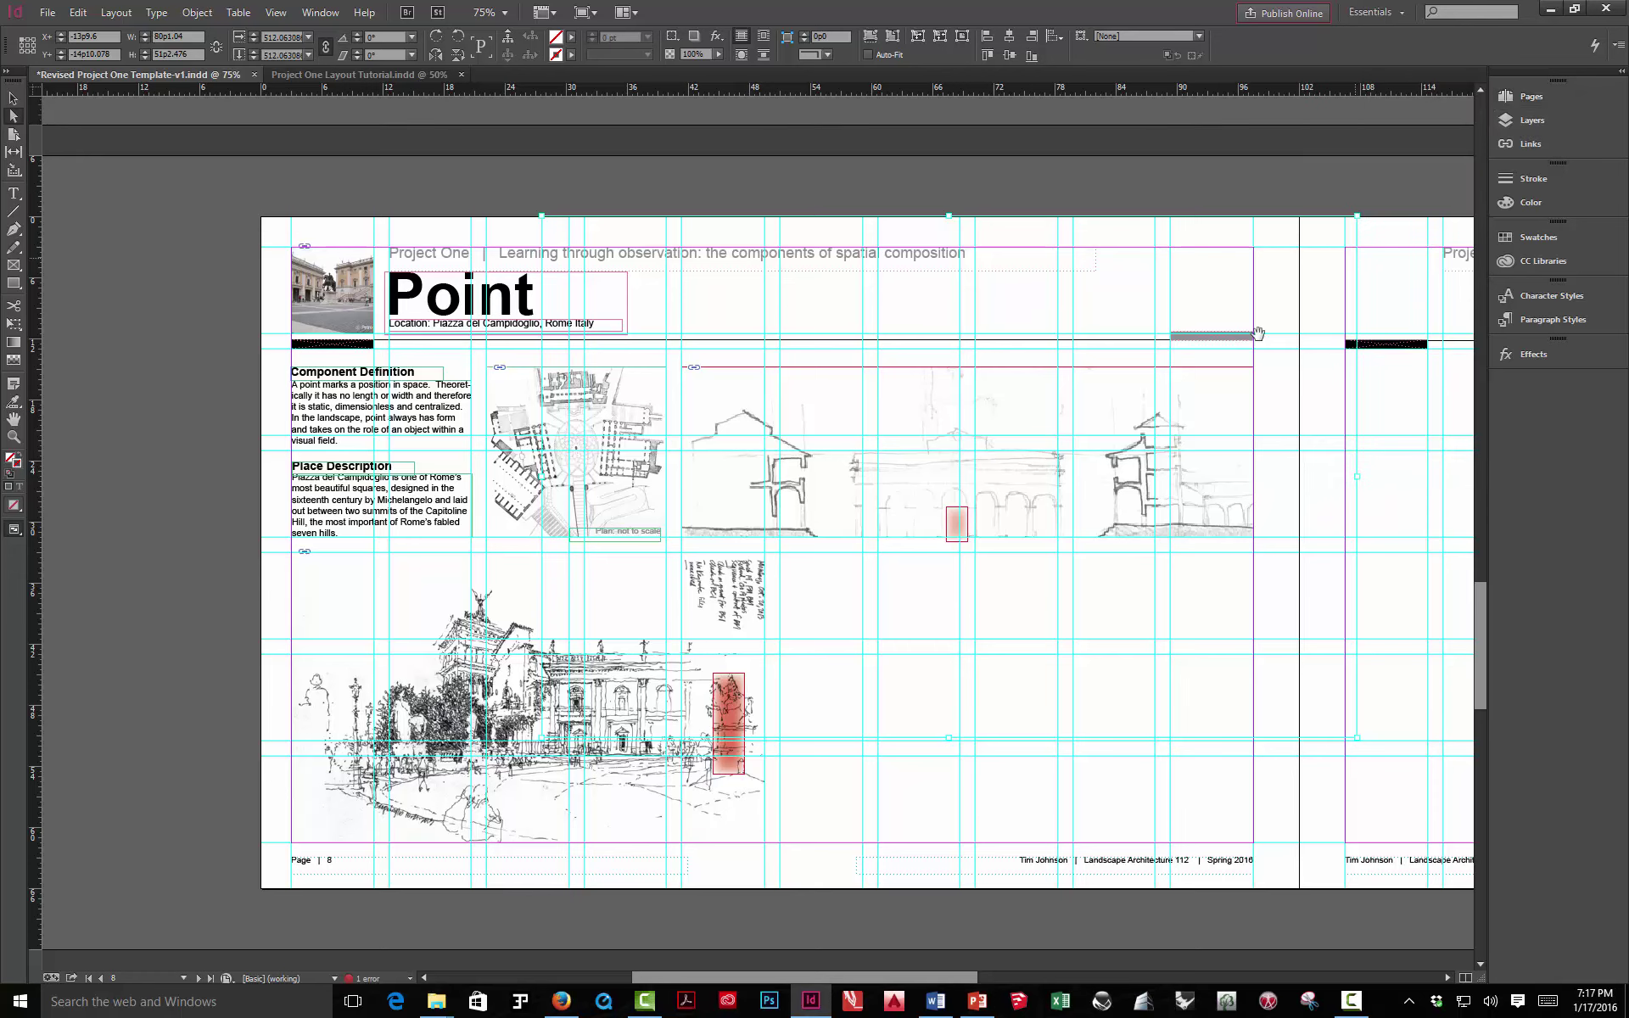
left_click(1015, 467)
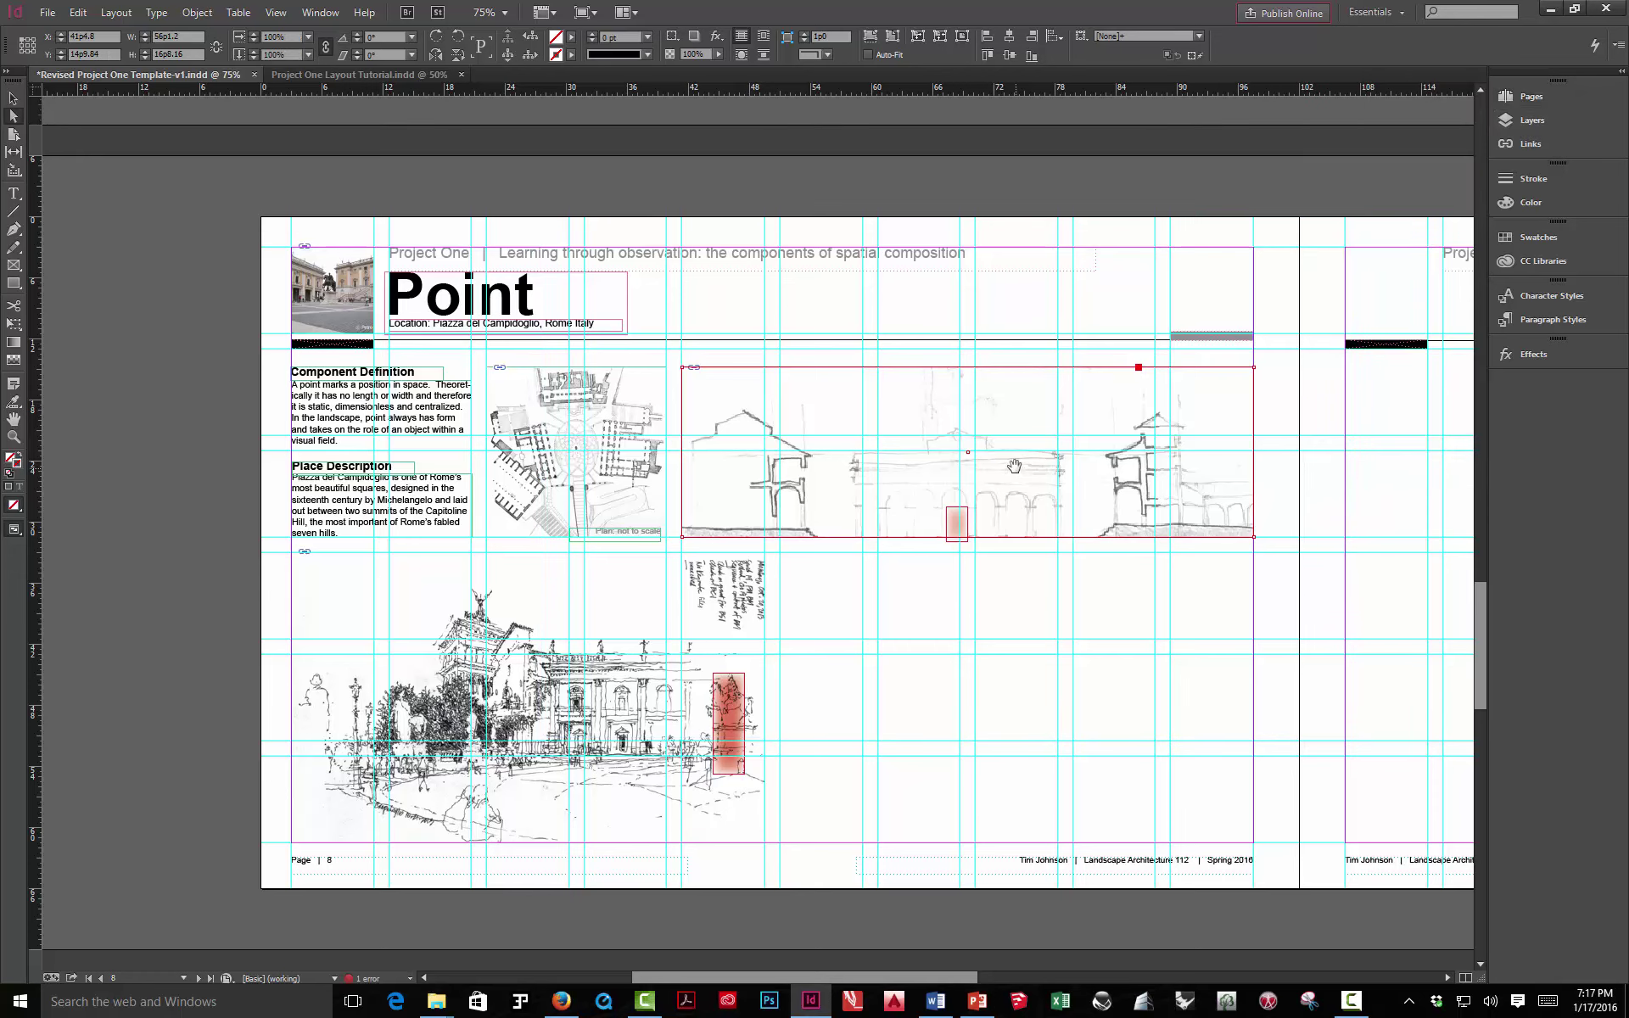
Try to move the whole section frame up to the header rule, and undo the move
left_click(14, 99)
left_click_drag(919, 461, 923, 447)
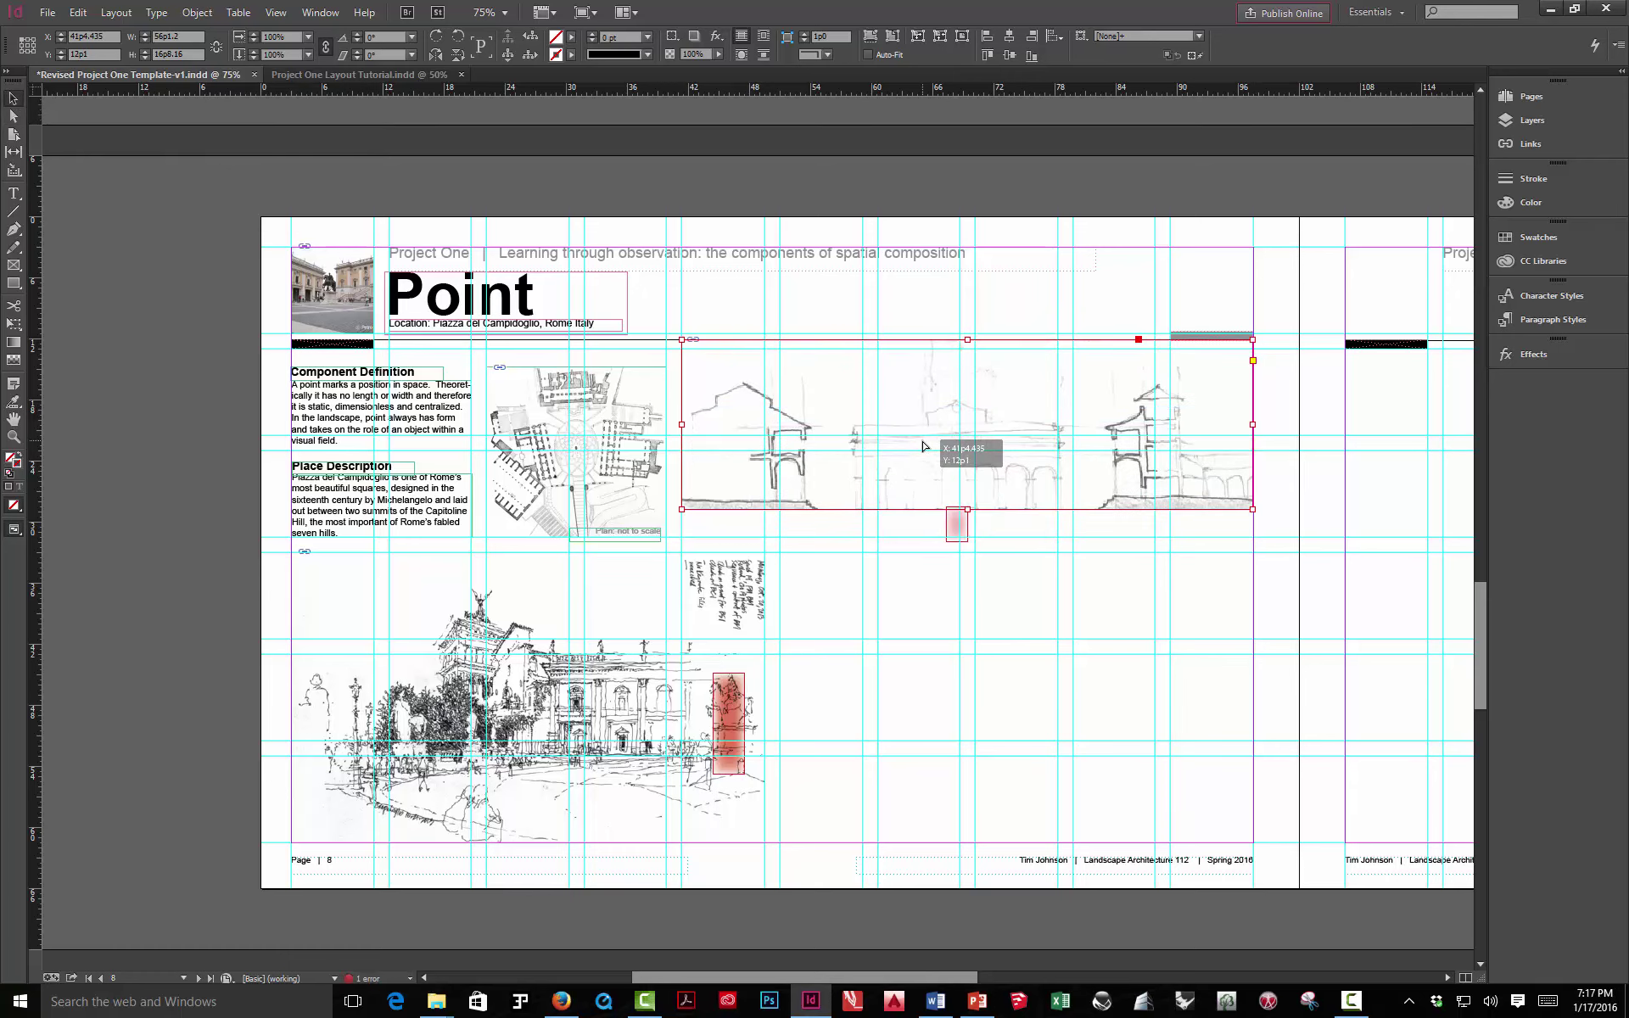
key("ctrl+z")
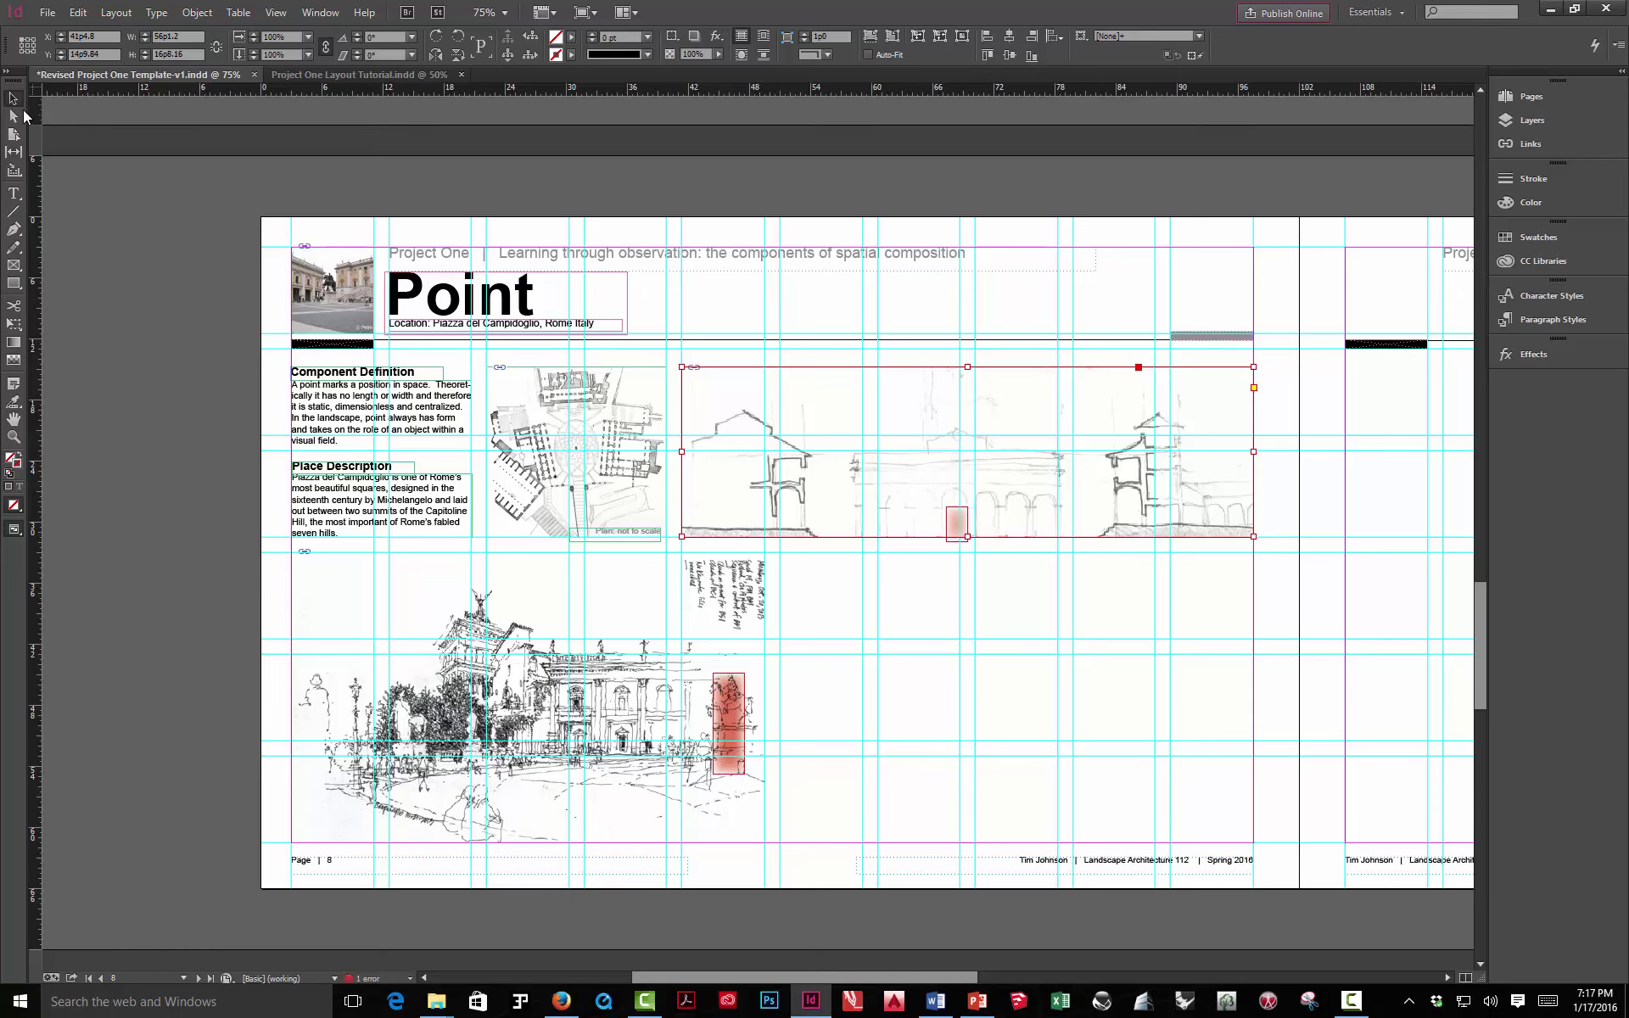
Slide the section image up inside its fixed frame so the ground below the section line shows
left_click(14, 116)
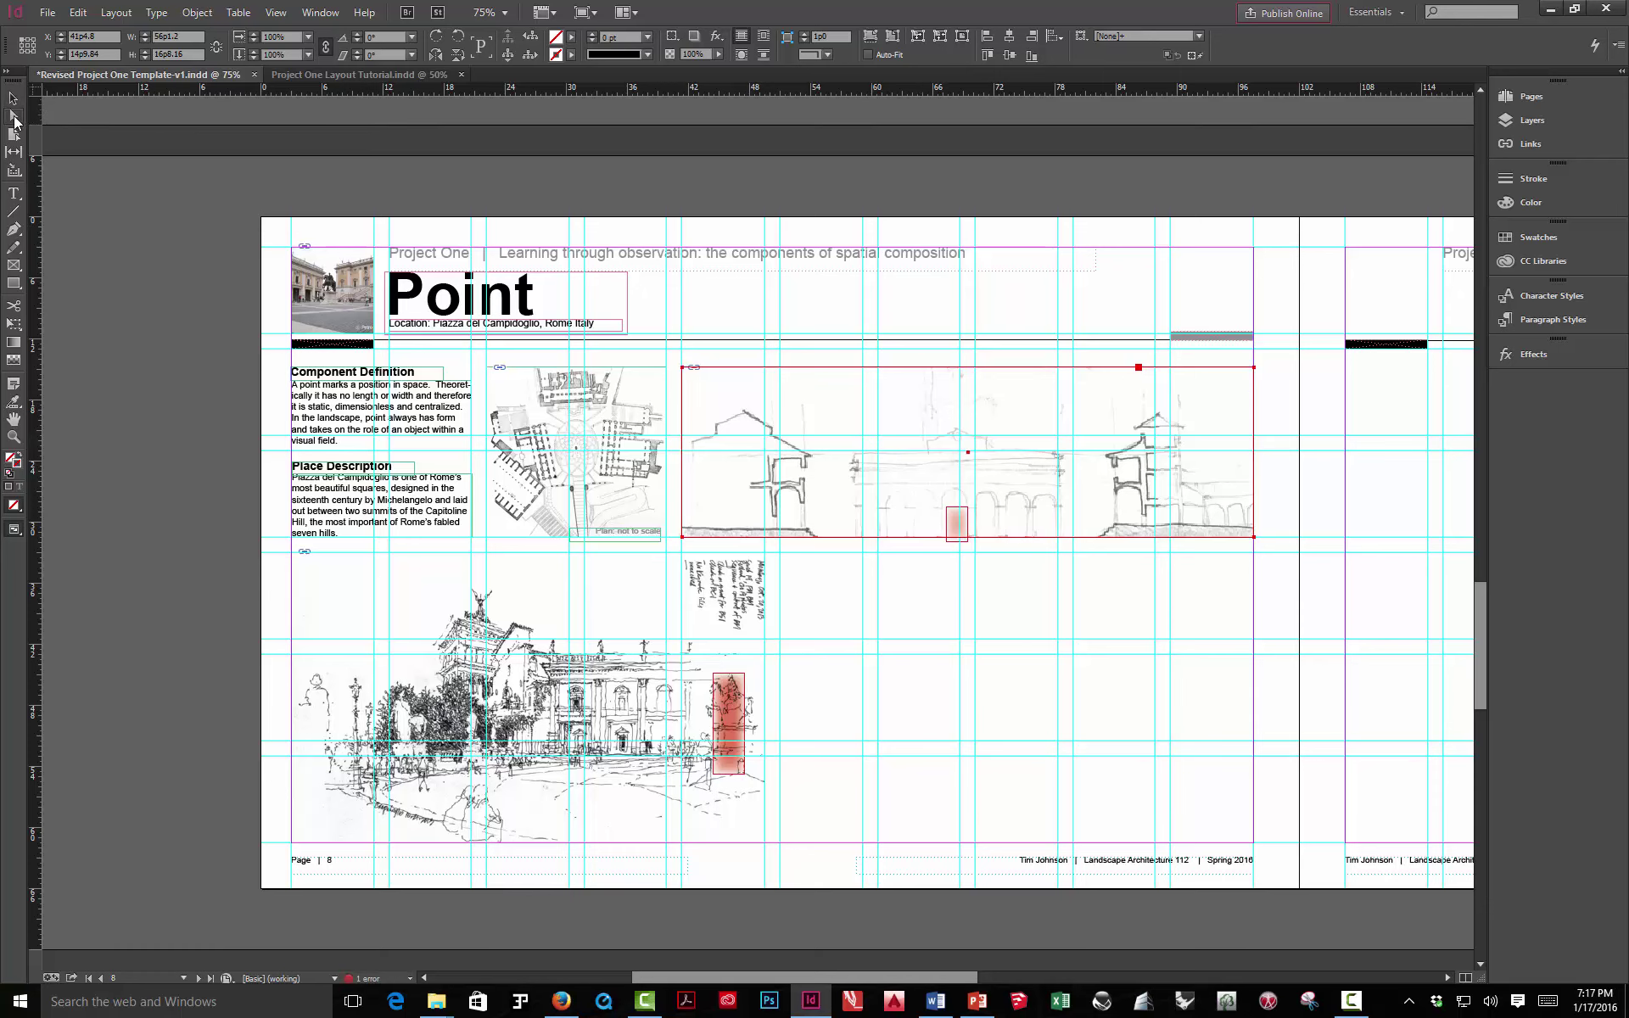
double_click(924, 507)
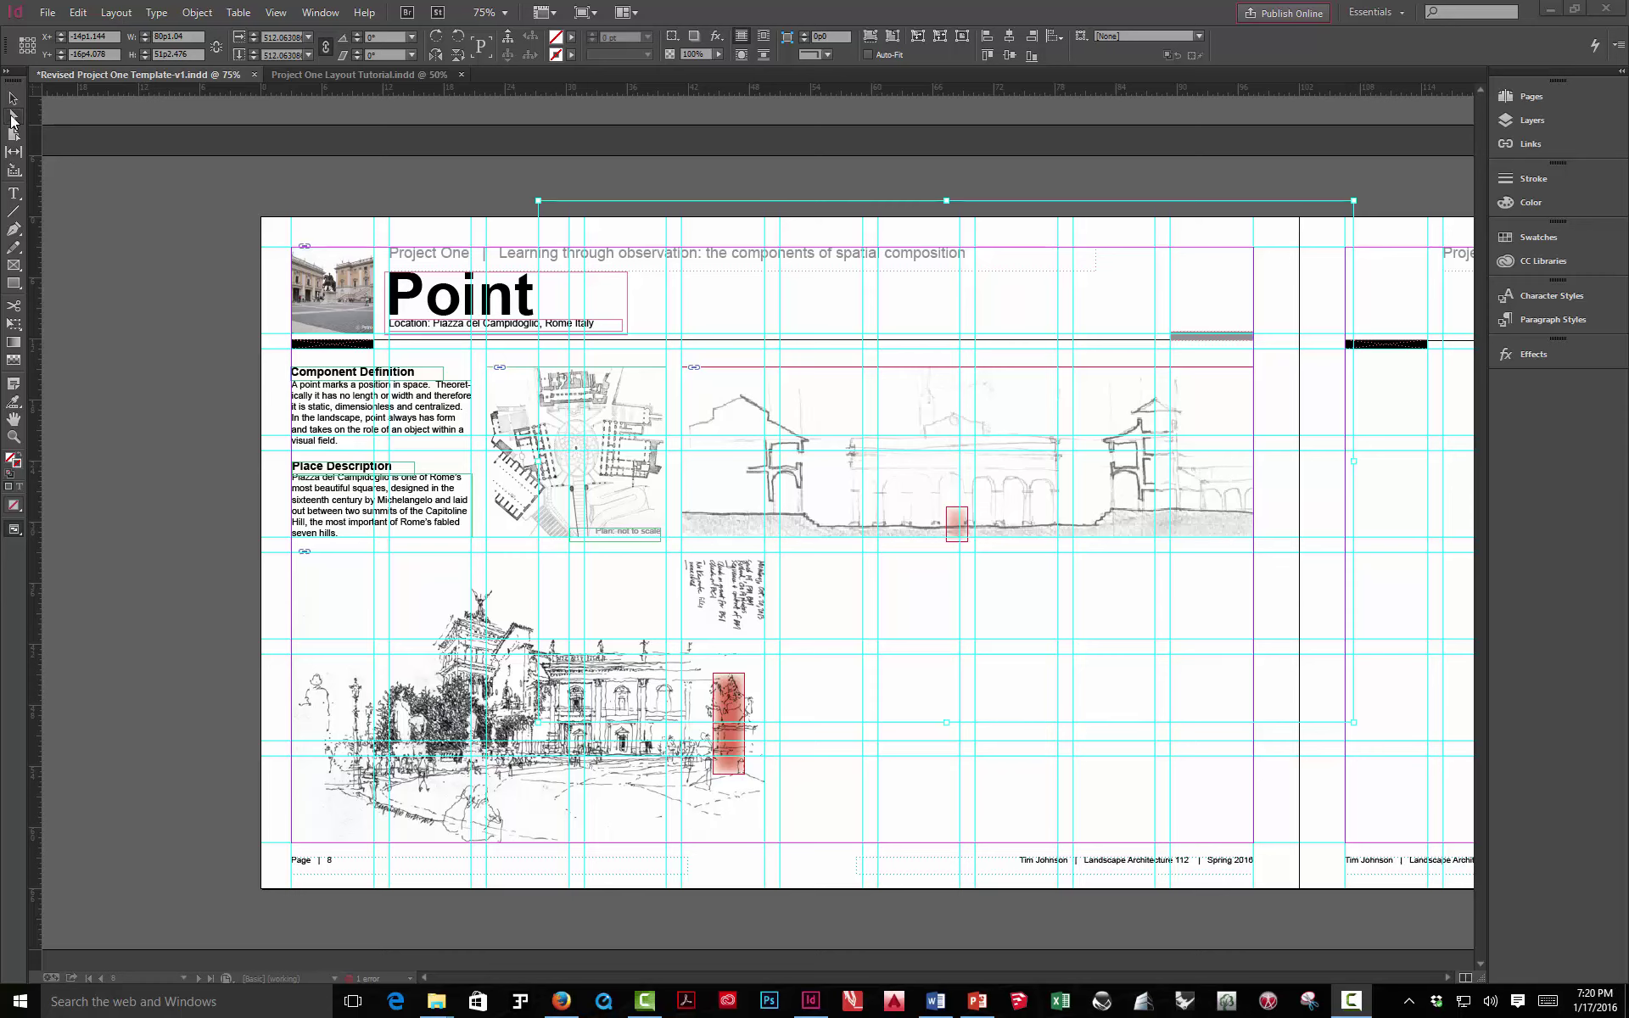
left_click(13, 117)
mouse_move(843, 416)
left_mouse_down()
mouse_move(836, 389)
mouse_move(836, 428)
mouse_move(838, 408)
left_mouse_up()
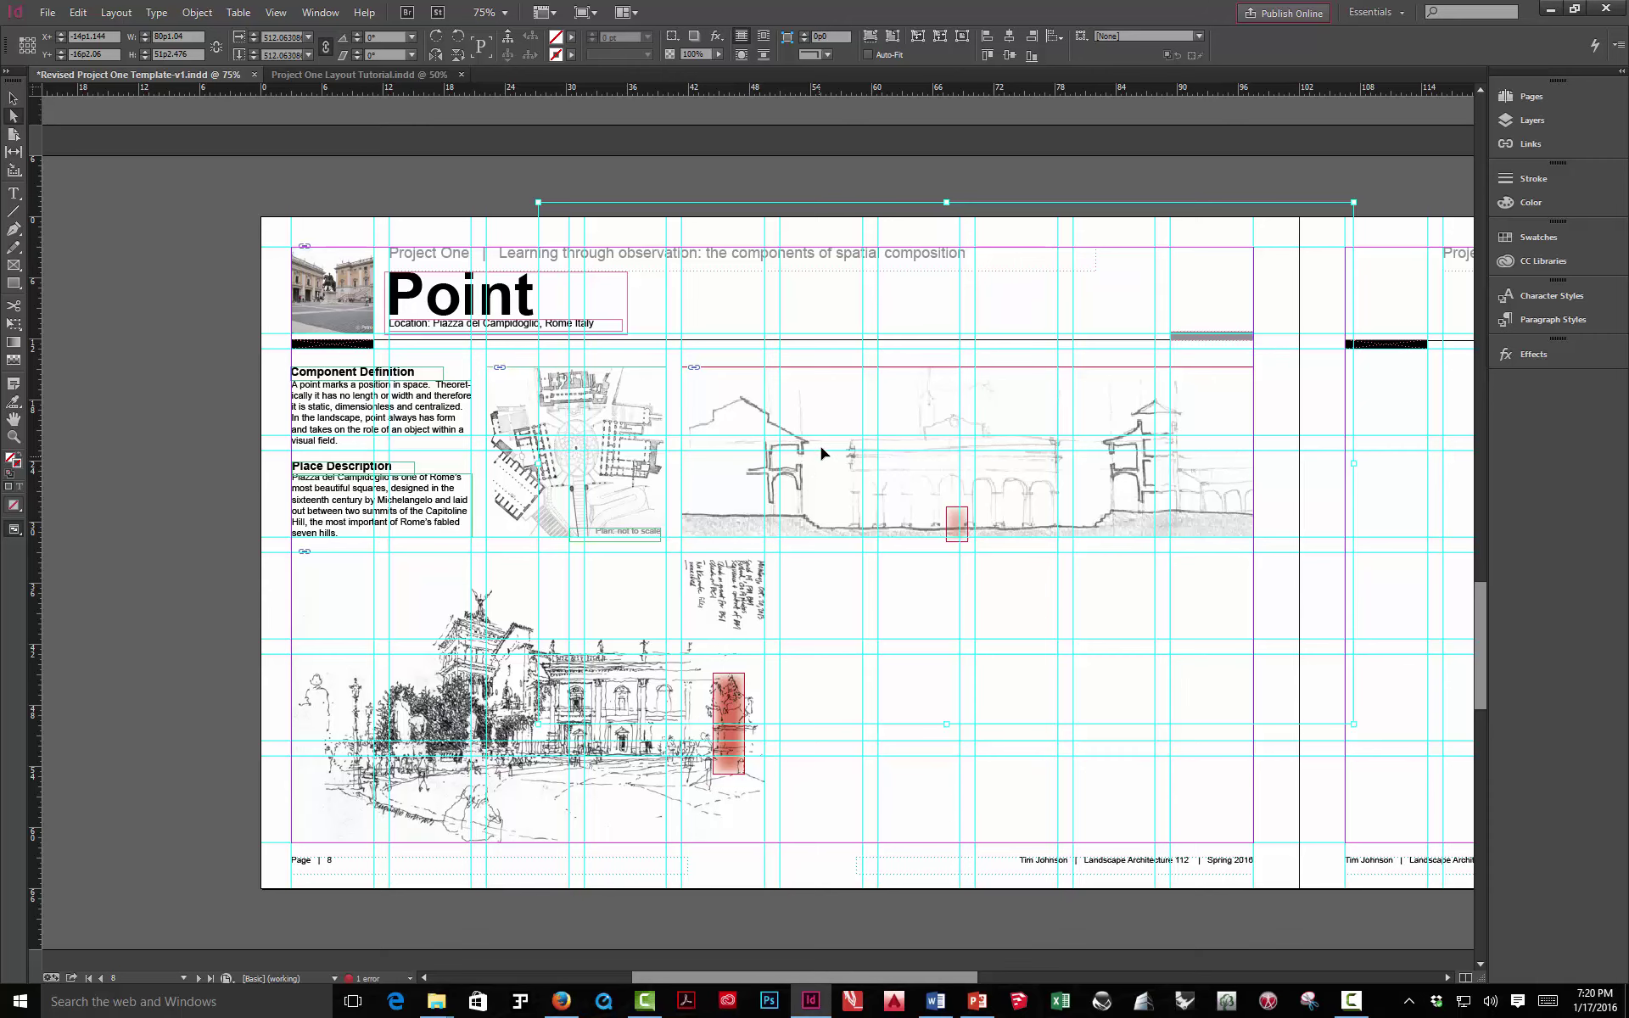
left_click_drag(821, 453, 823, 448)
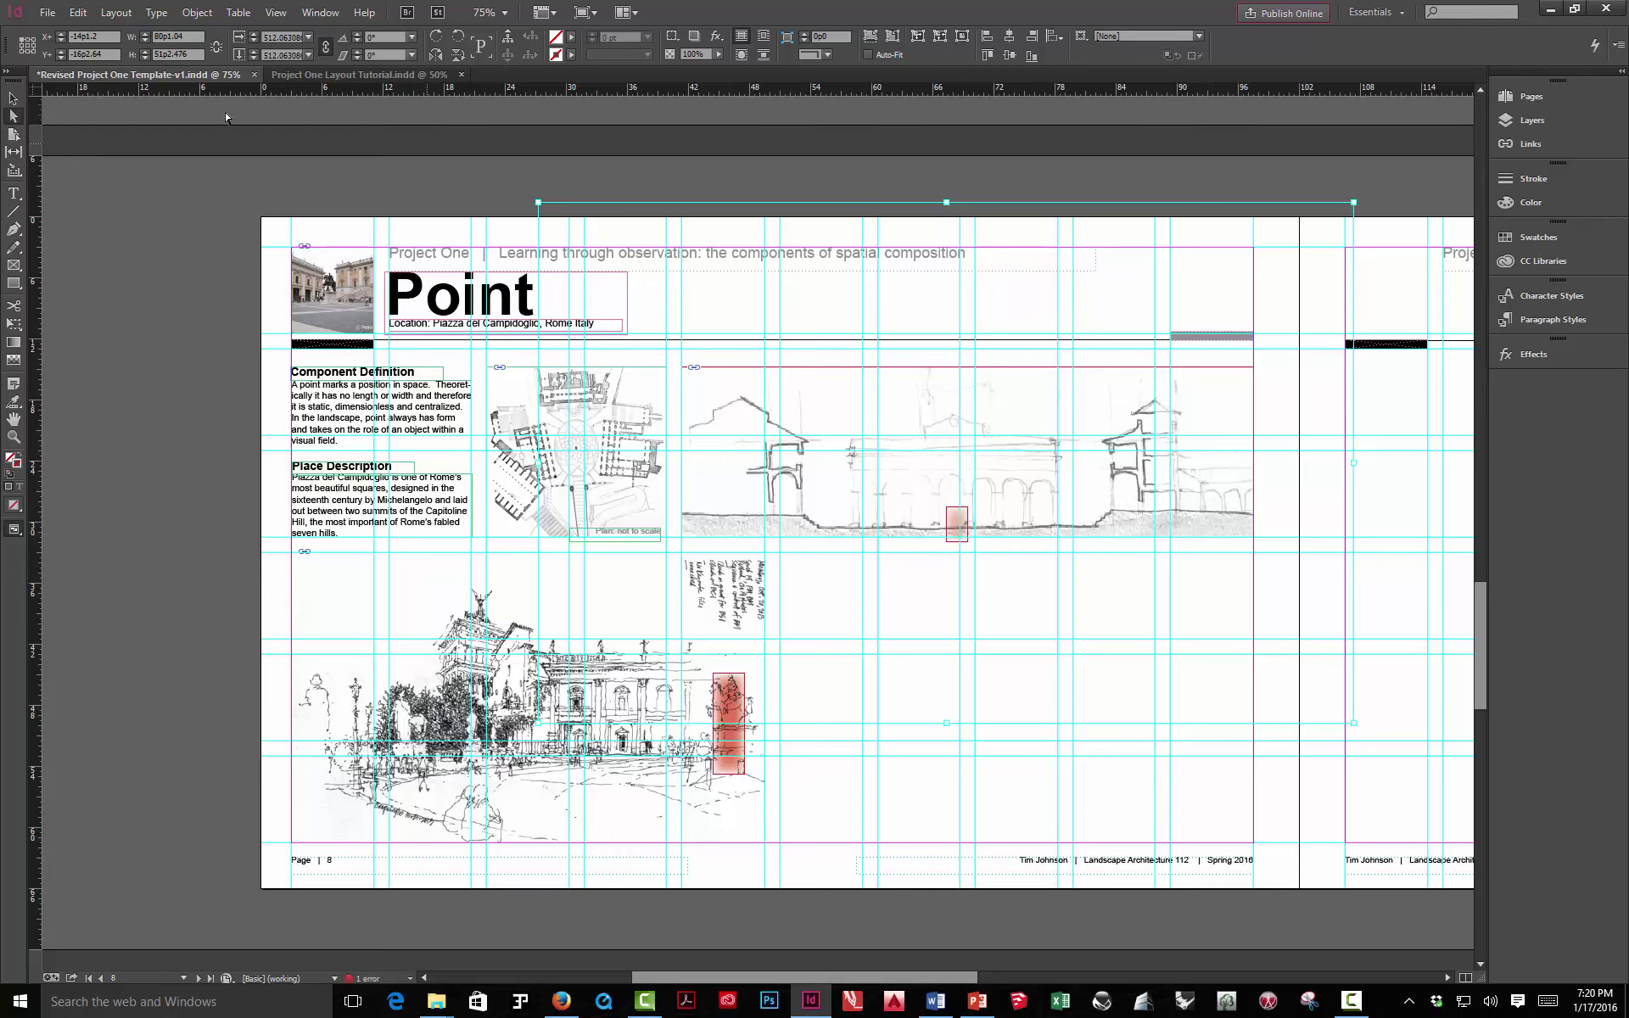
Move the section's red highlight up so it stands on the ground line, preview the page, and bring the guides back
left_click(13, 97)
left_click(52, 195)
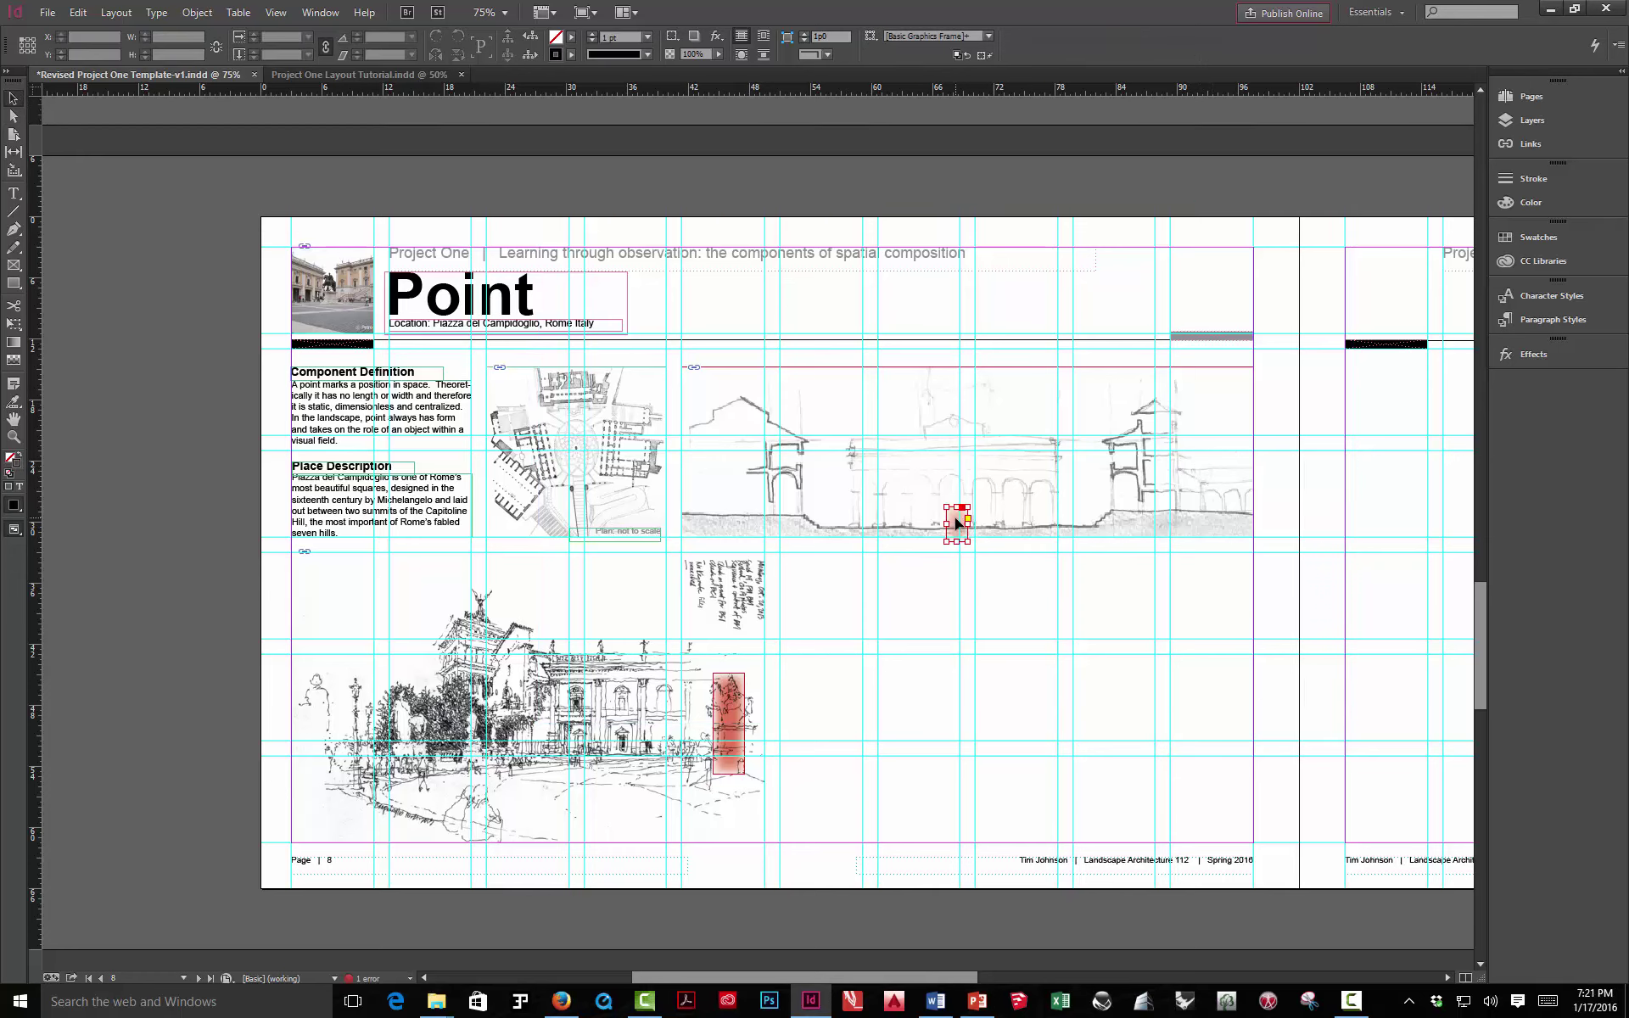
left_click_drag(955, 513, 953, 511)
left_click(1043, 197)
key("w")
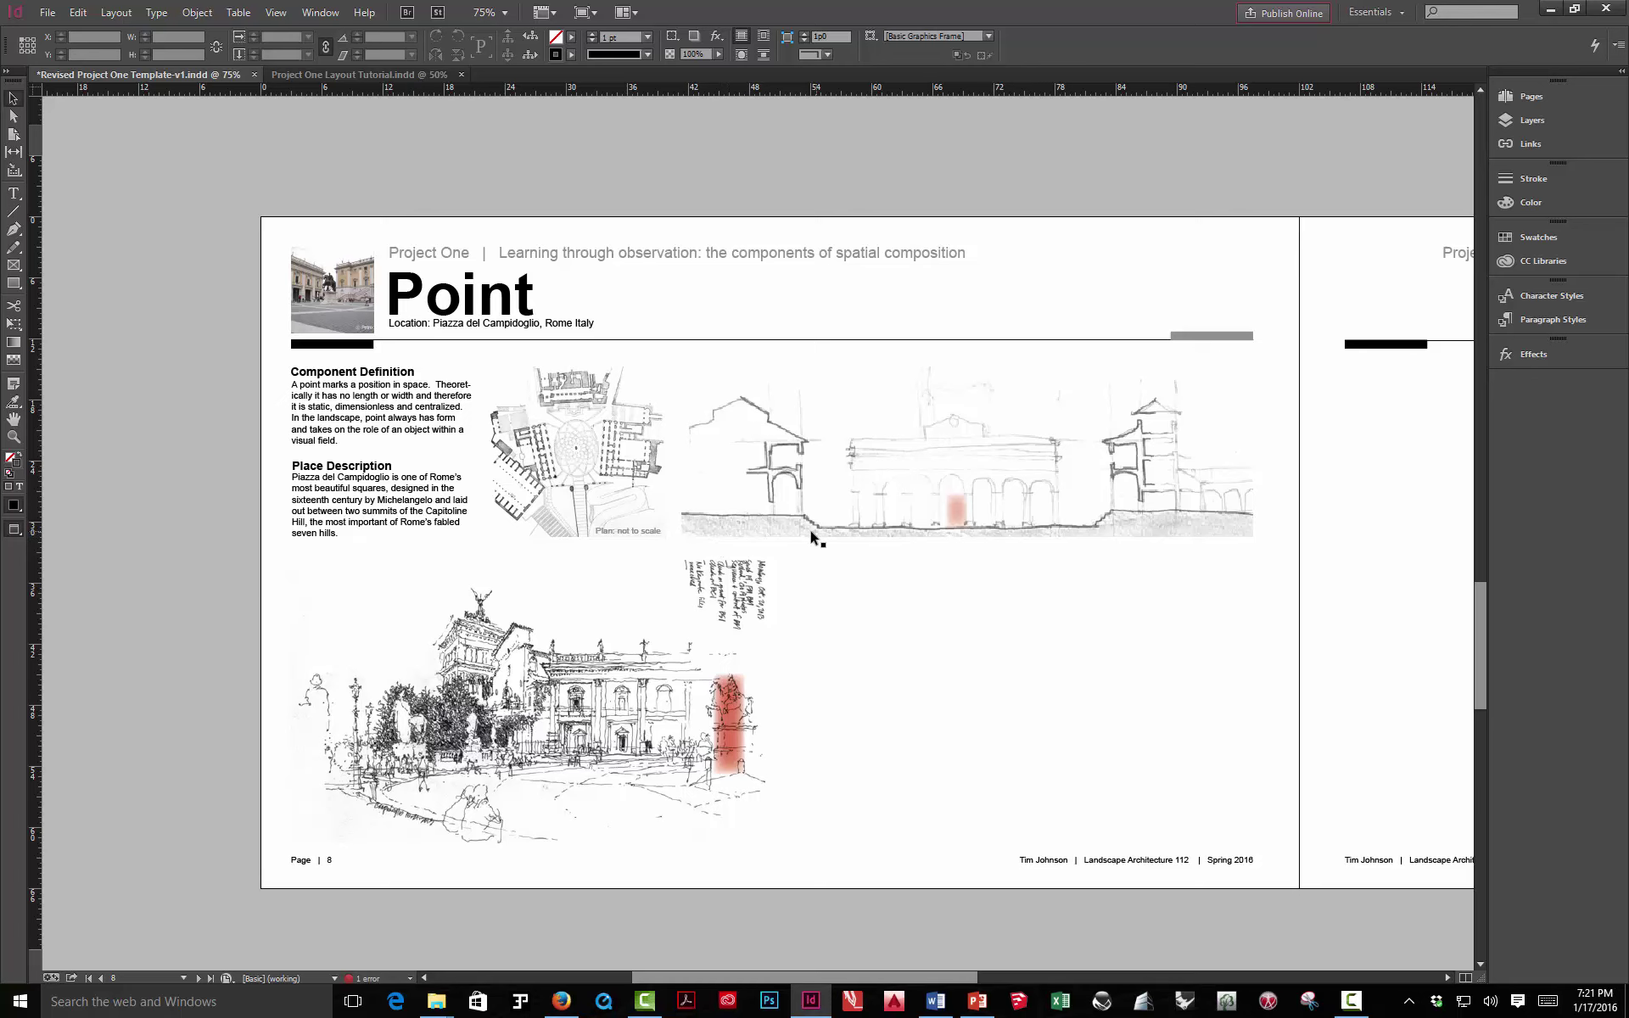
key("w")
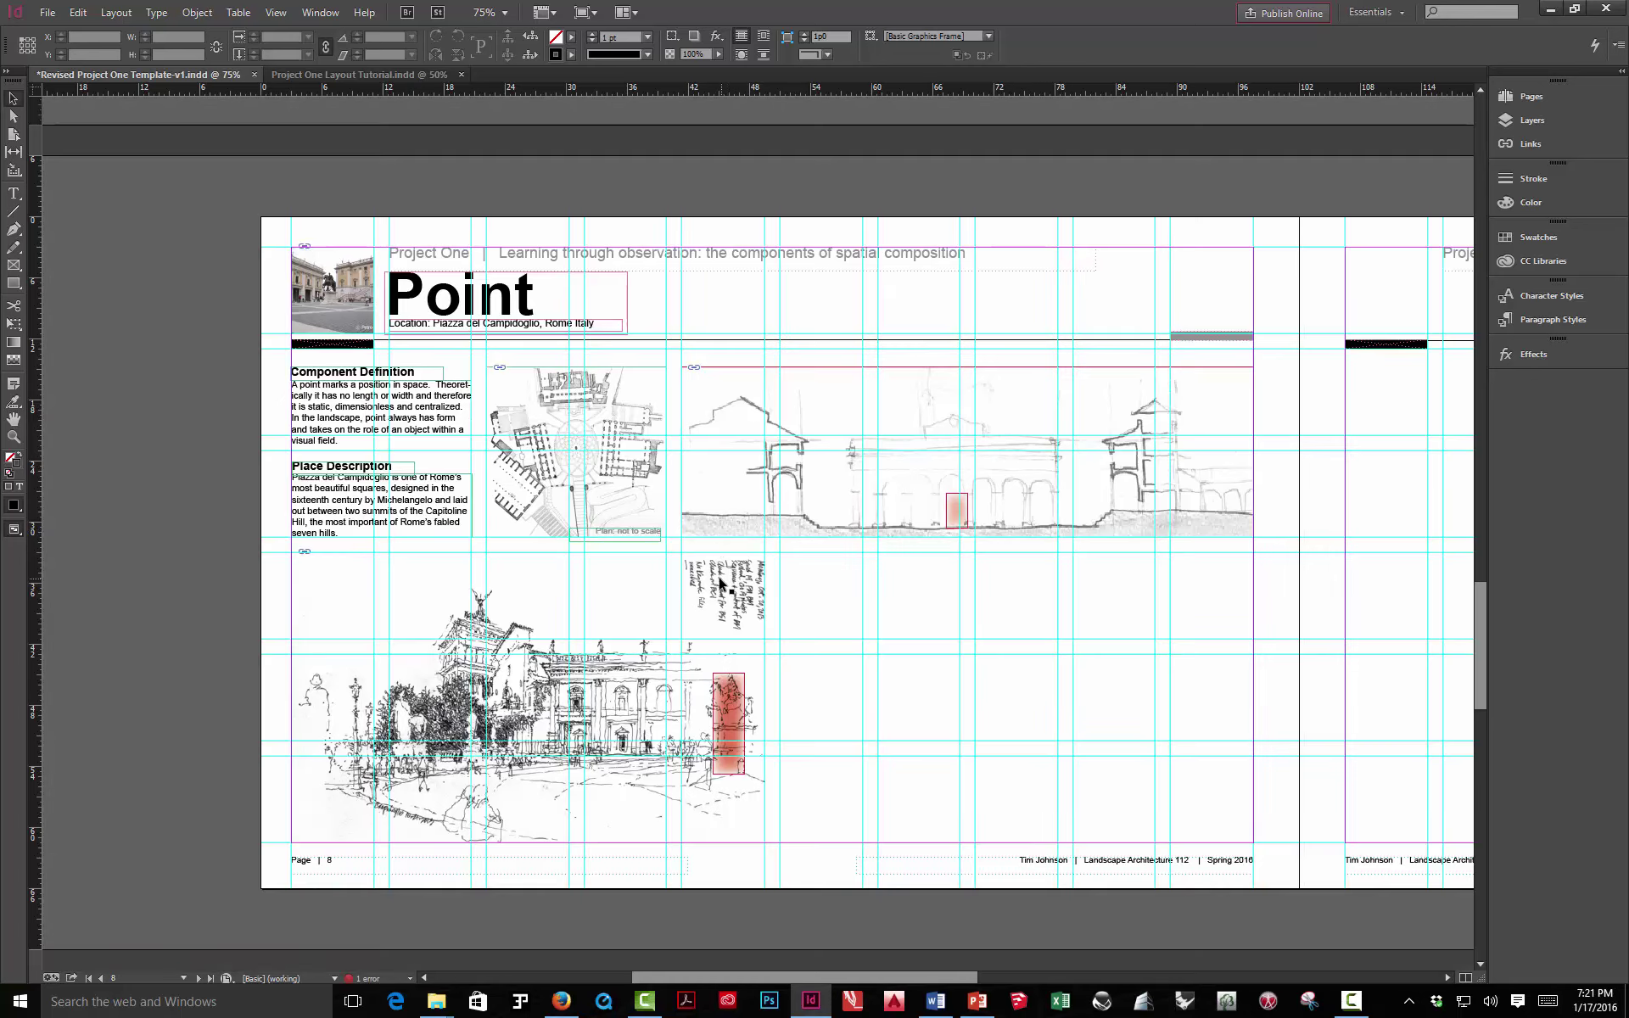
Compare the perspective sketch's frame with the full extents of the image inside it, and deselect it
left_click(720, 582)
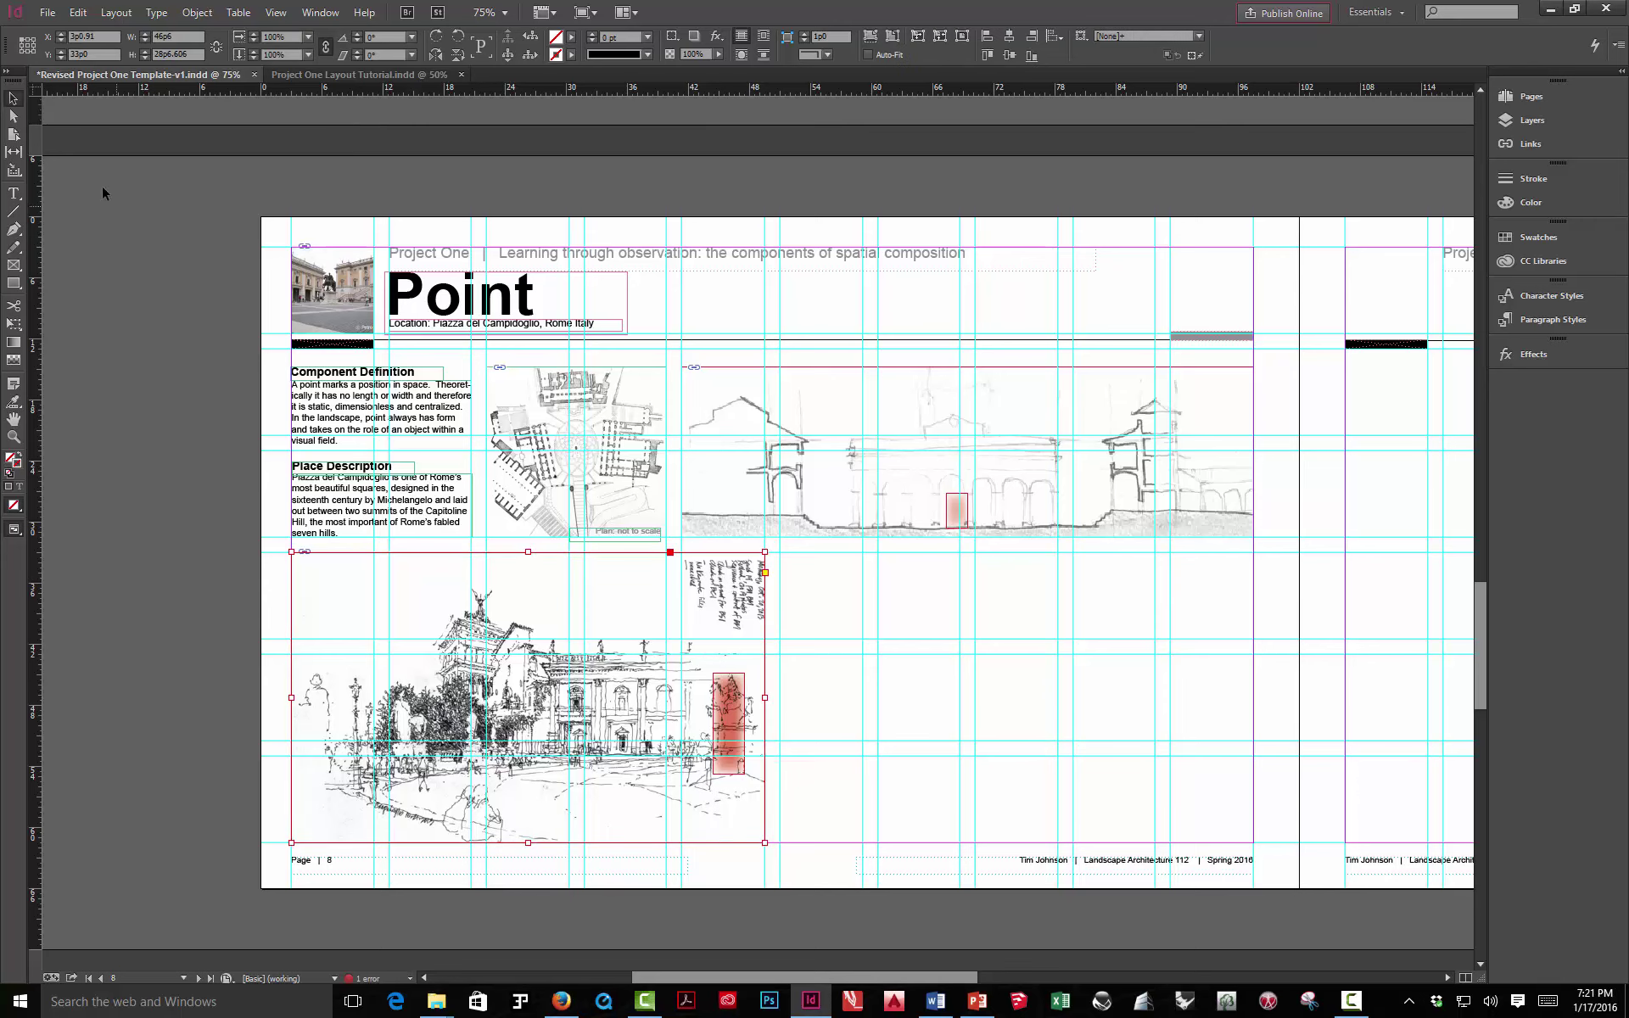
left_click(13, 117)
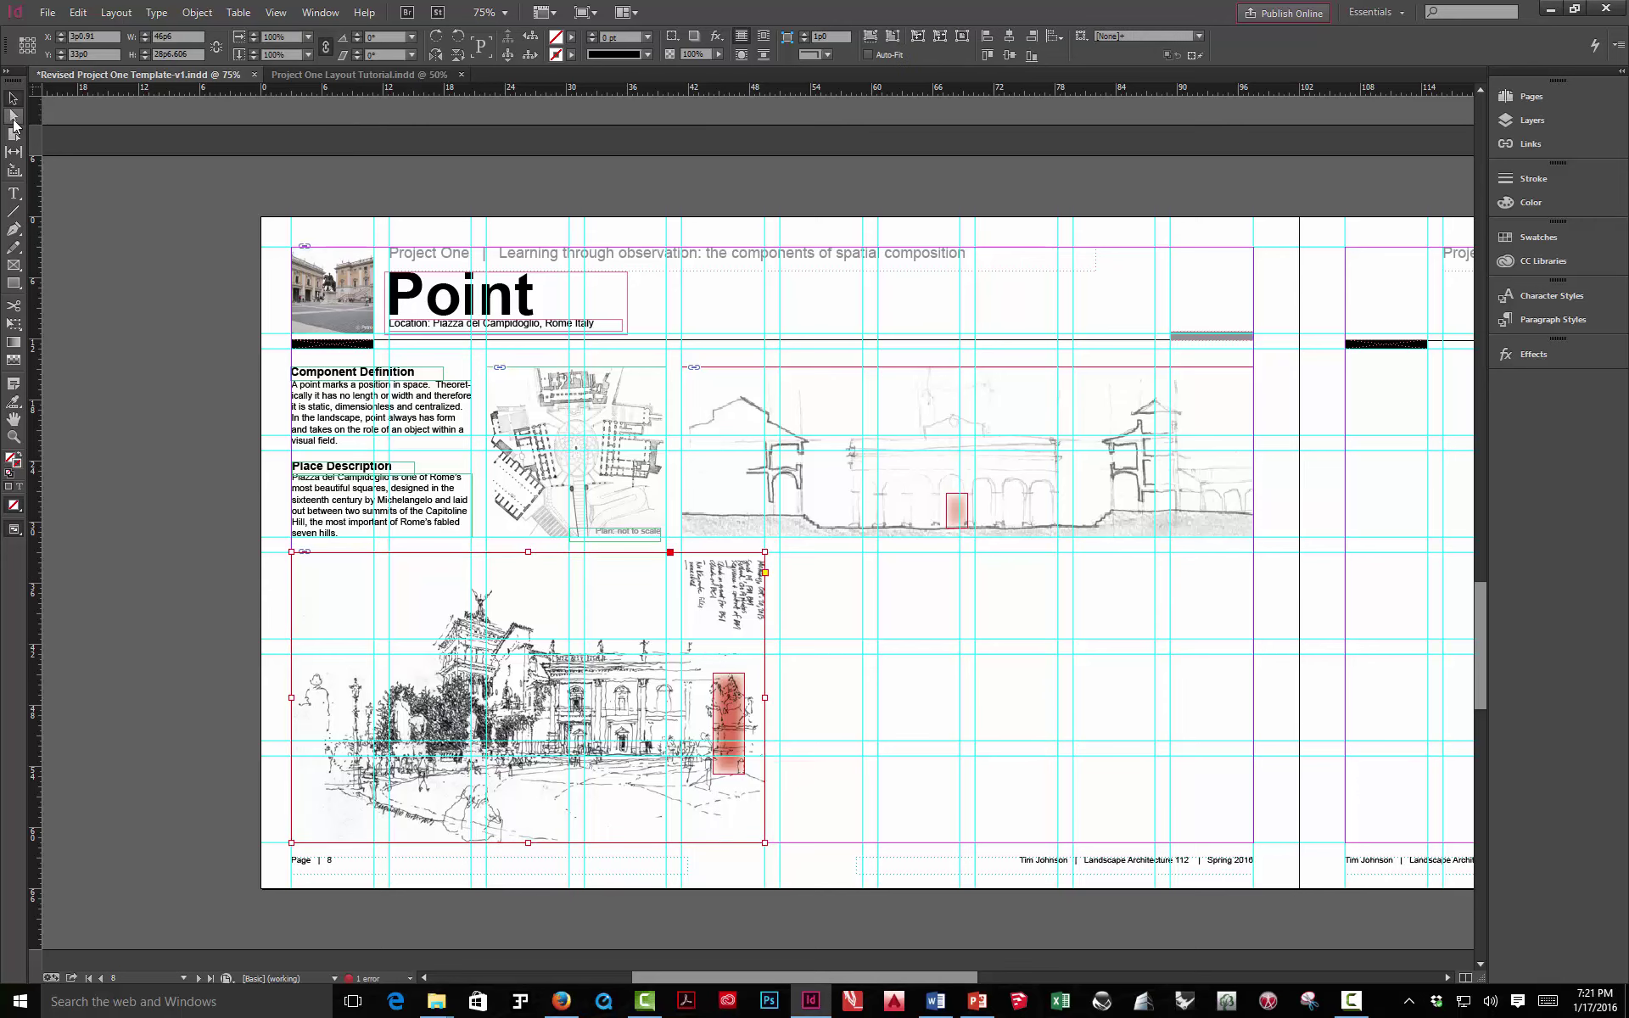
left_click(622, 612)
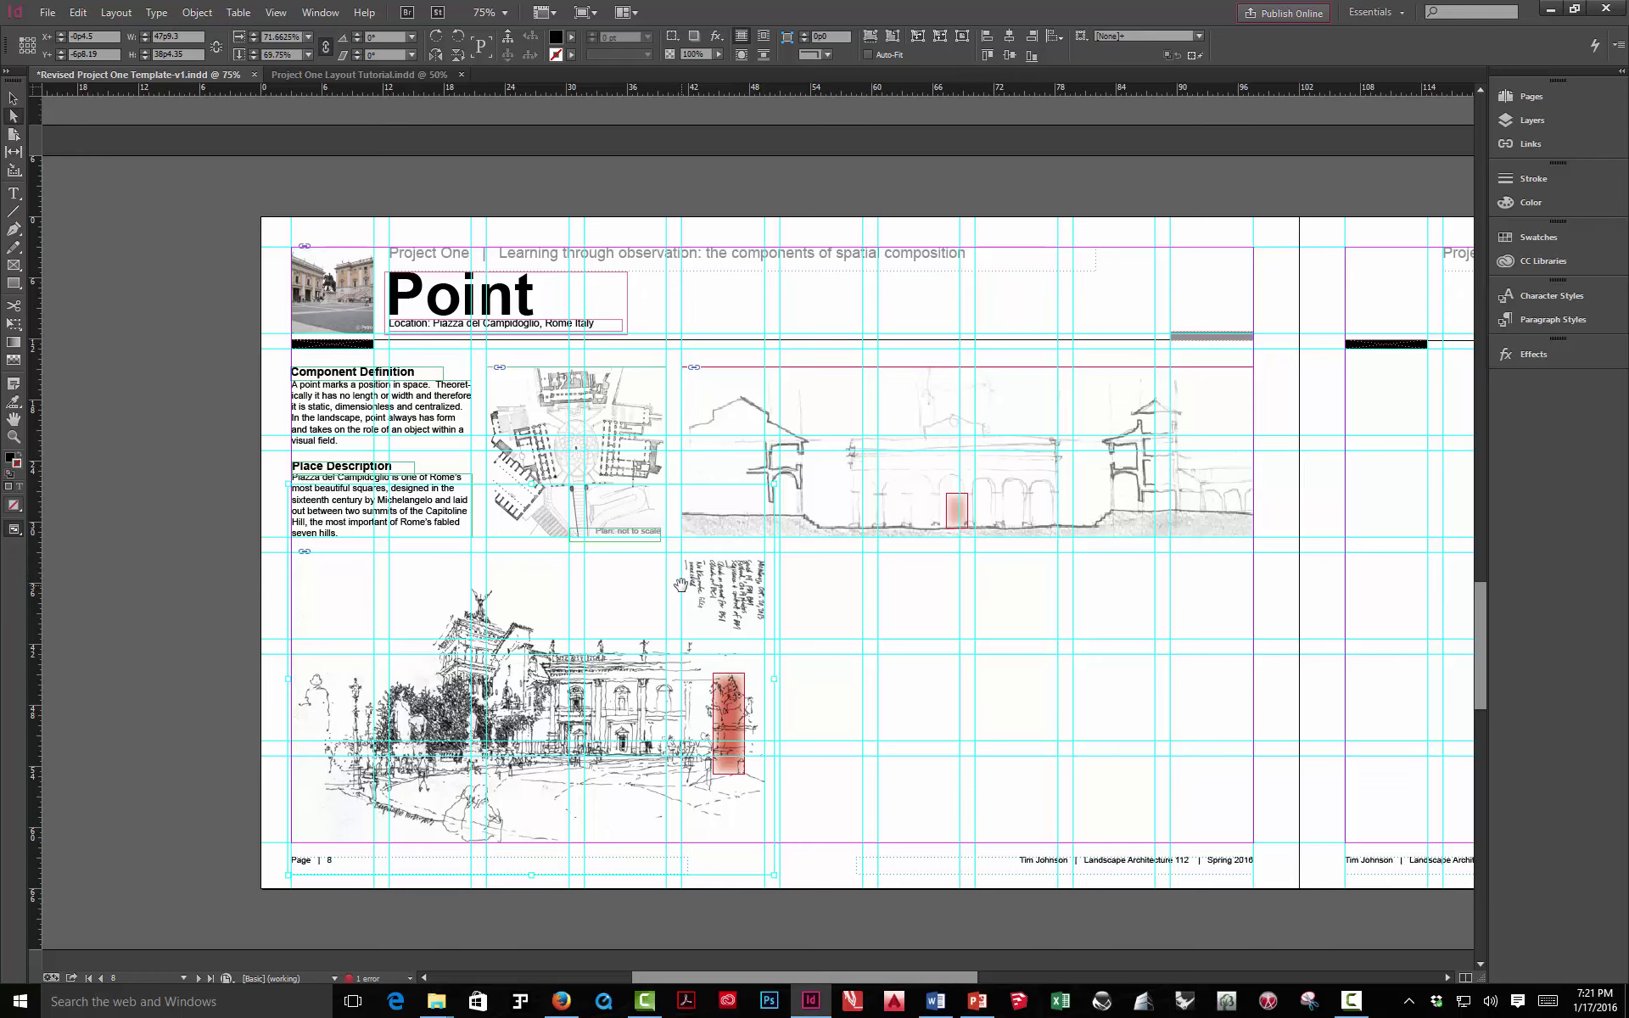
left_click(14, 98)
left_click(130, 286)
Crop the perspective sketch by narrowing its frame to about 36p10, and widen the frame back to about 46p5
left_click(425, 683)
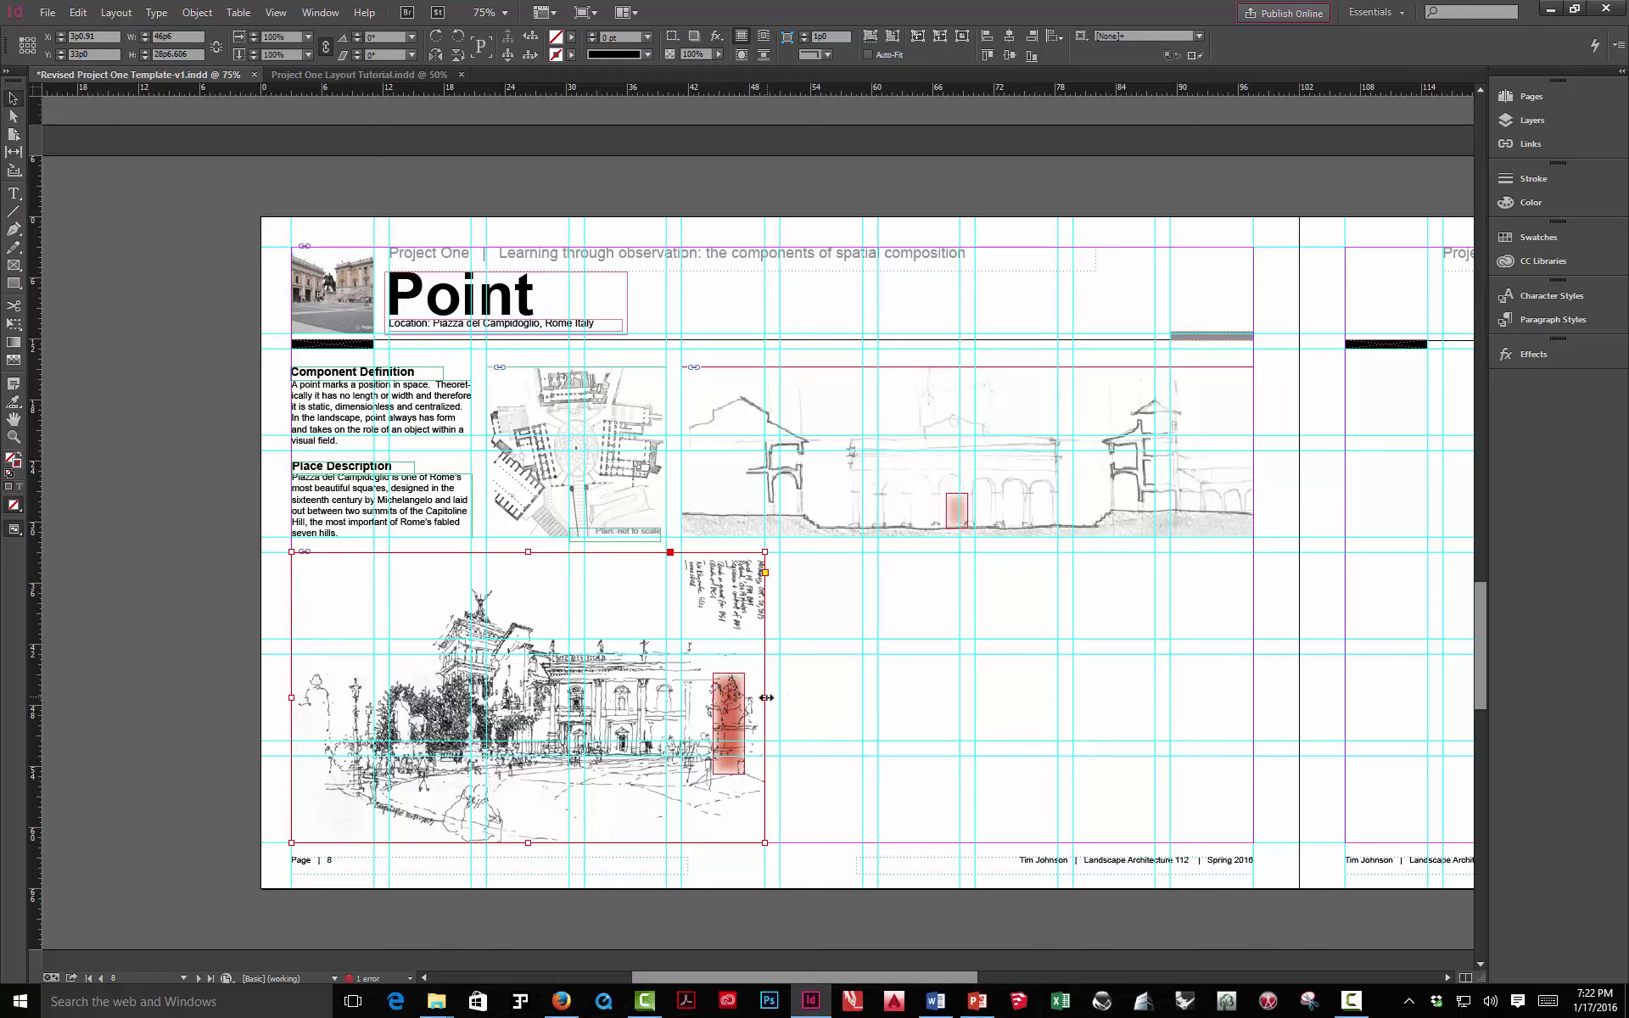
left_click_drag(764, 698, 667, 691)
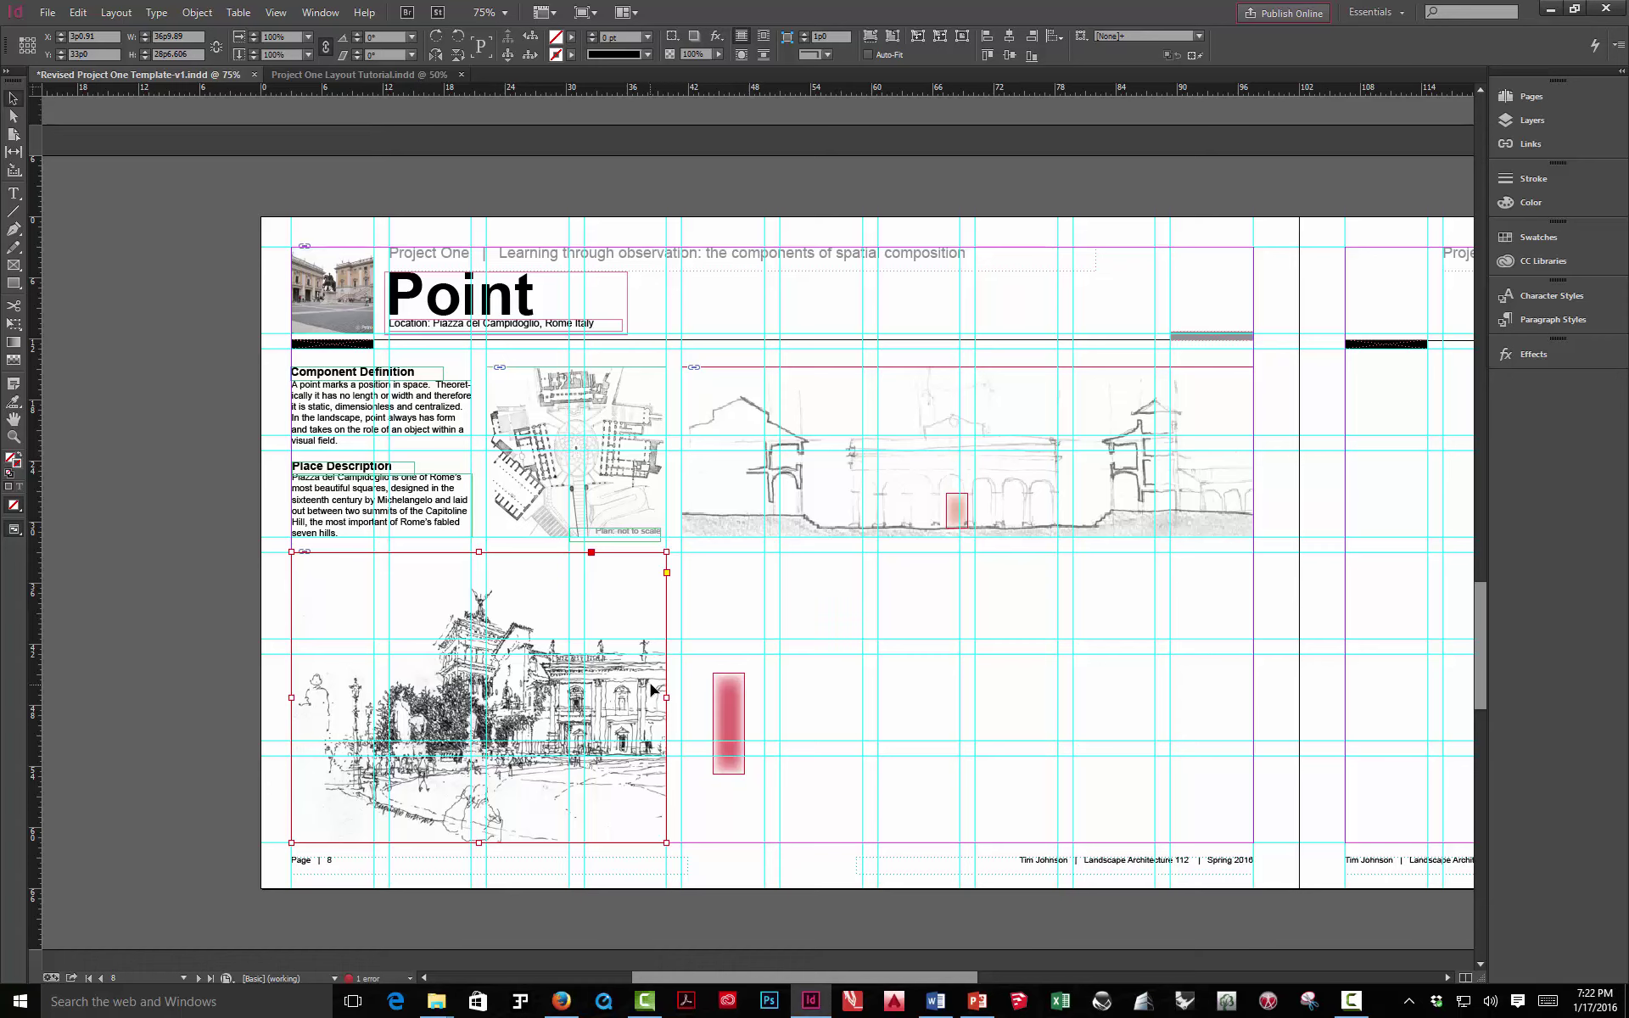
left_click_drag(668, 695, 764, 697)
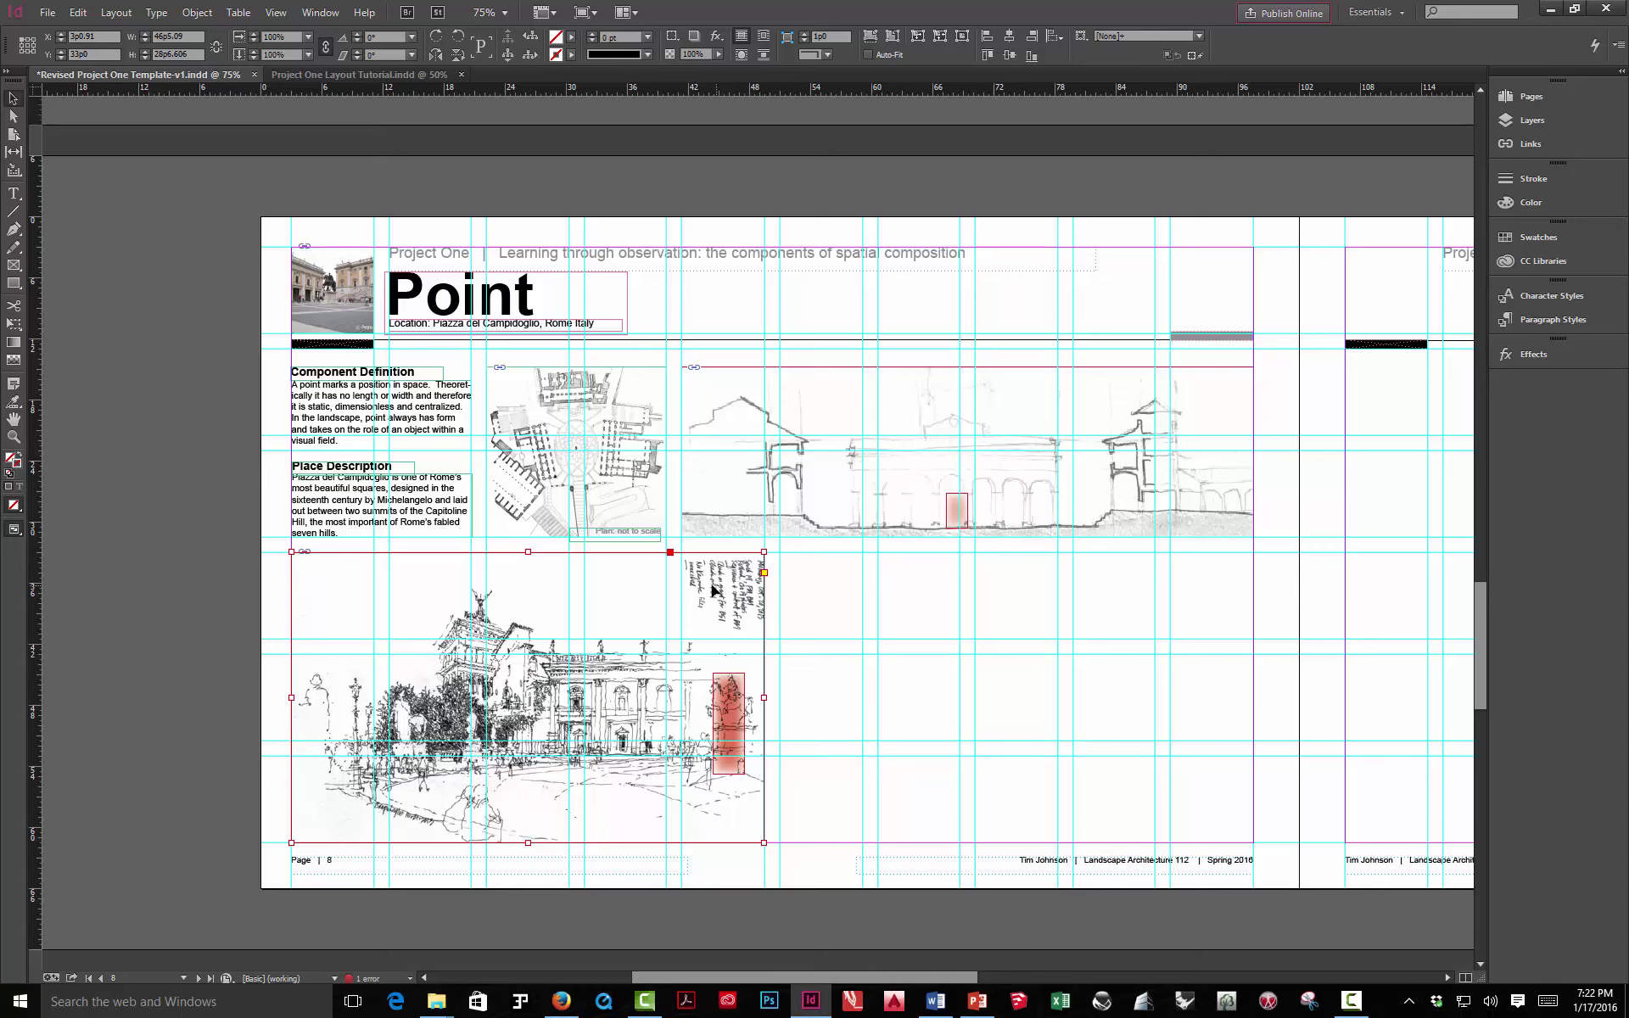
Enlarge the sketch image inside its frame to about 74.6% by 72.6% and shift it up and to the left
left_click(14, 115)
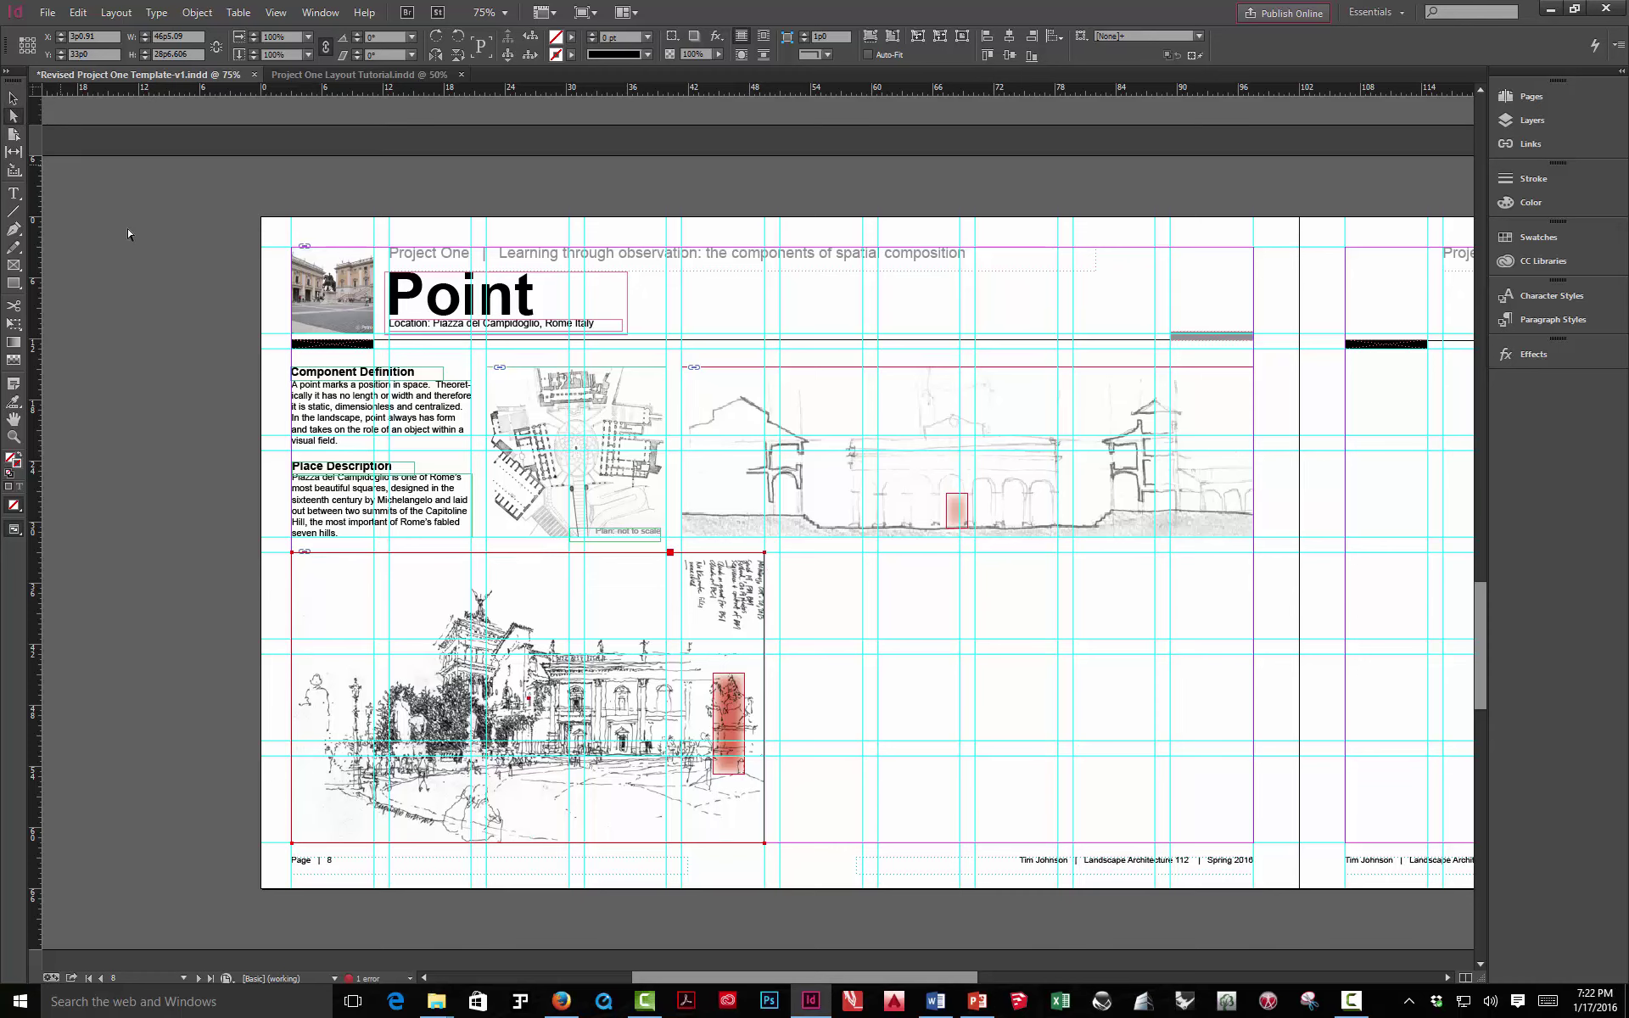
left_click(545, 682)
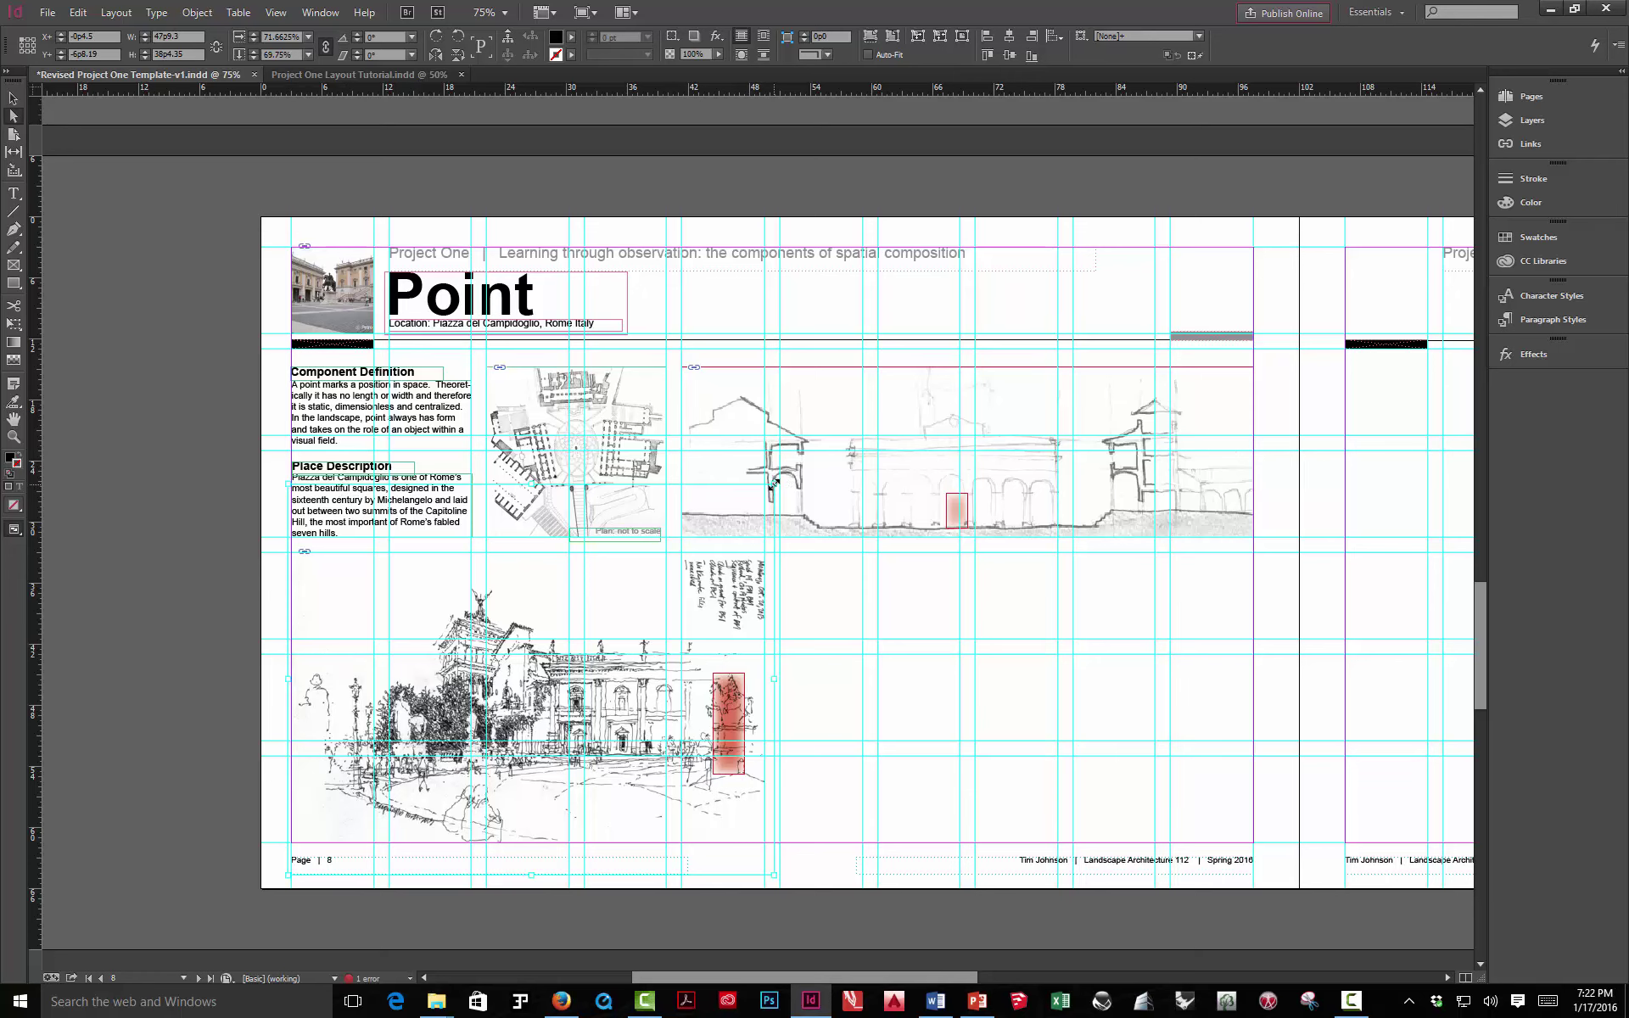
left_click_drag(774, 481, 794, 467)
mouse_move(597, 691)
left_mouse_down()
mouse_move(571, 700)
mouse_move(585, 674)
left_mouse_up()
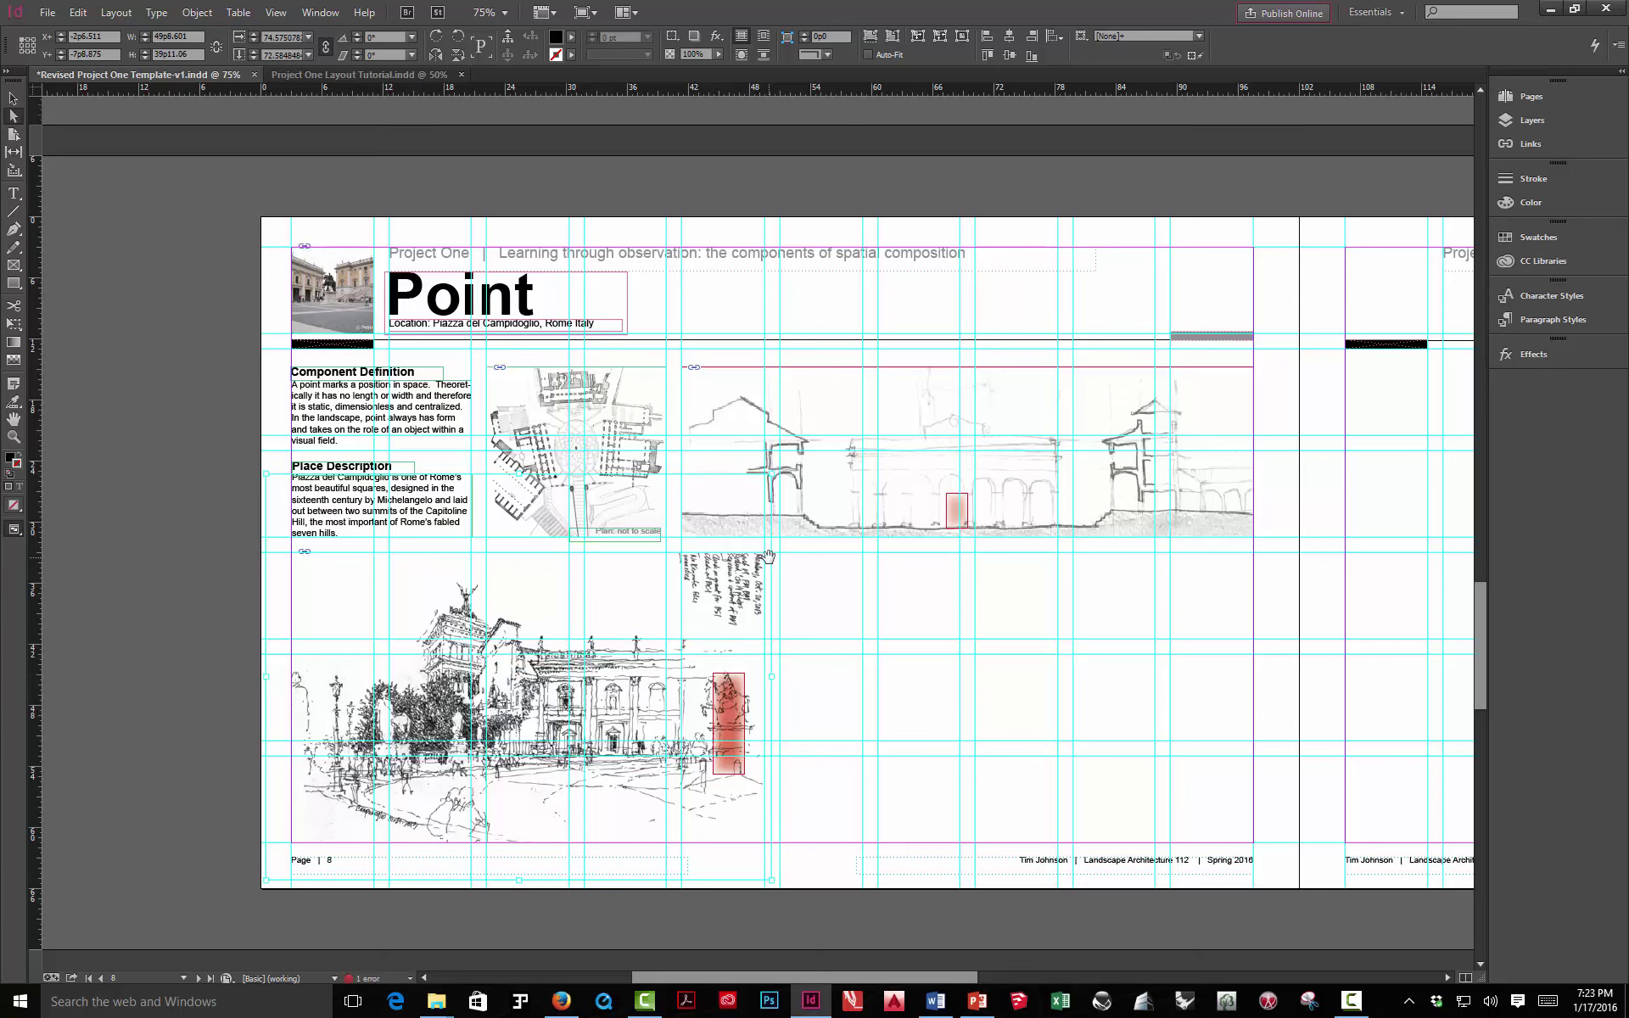
Nudge the sketch image about 5 pt to the right inside its frame and preview the page without guides
key("Right")
key("Right")
key("Right")
key("Right")
key("Right")
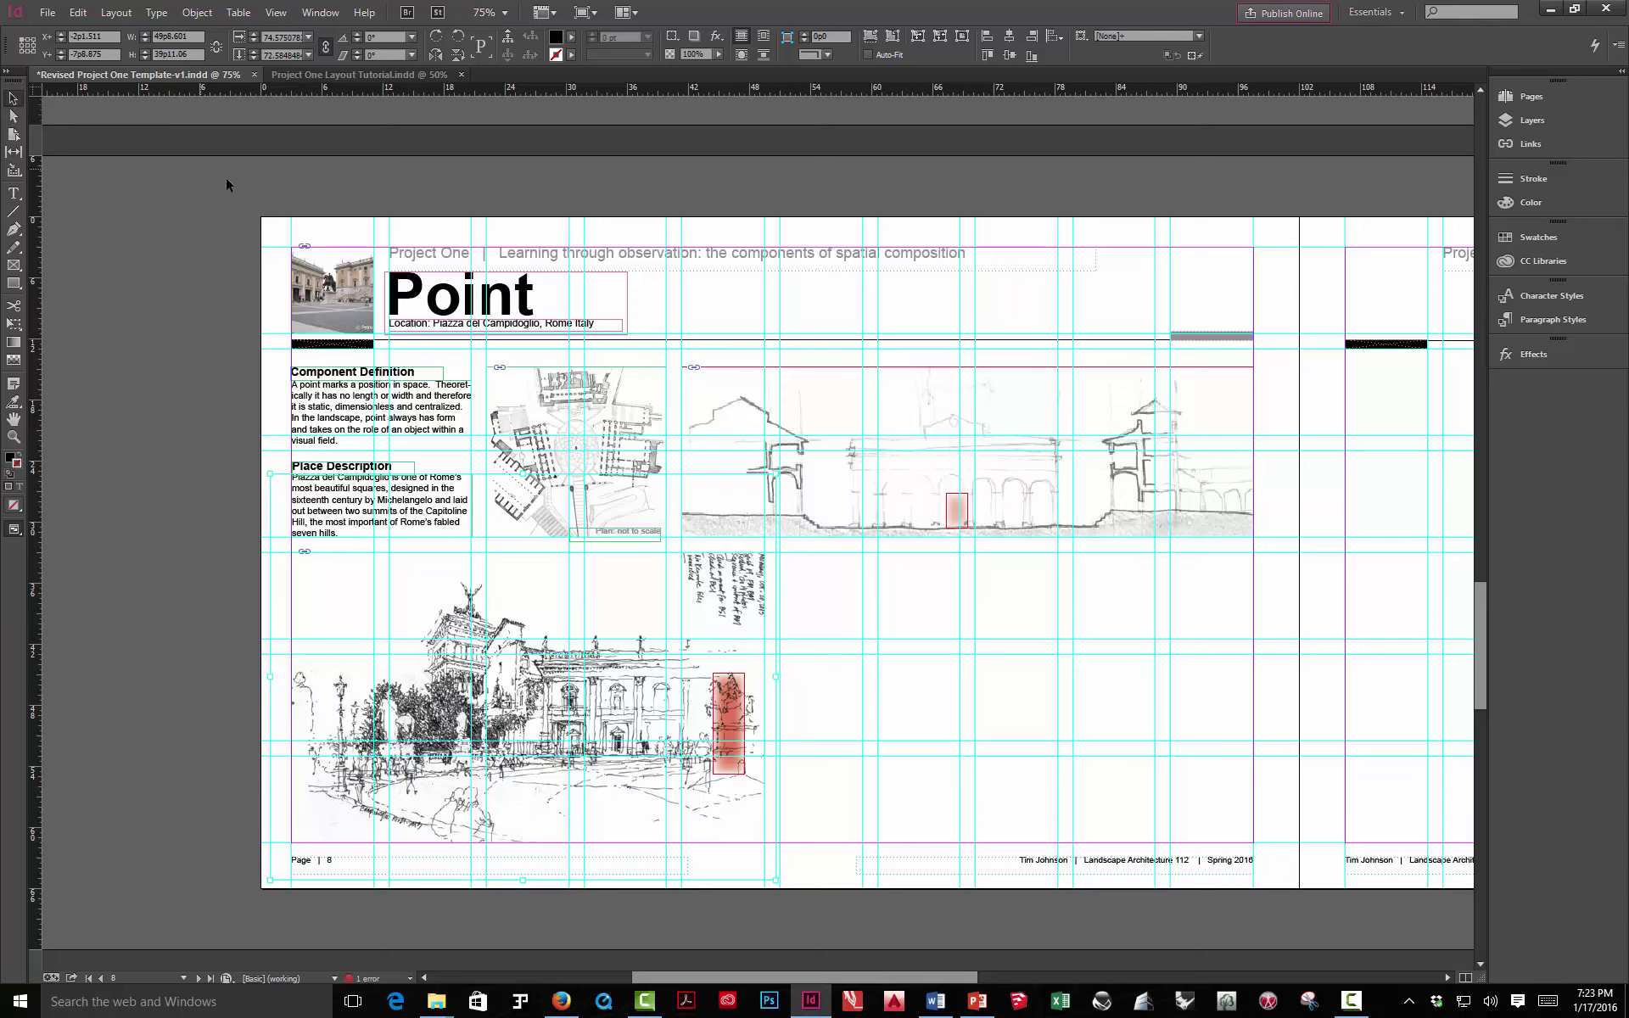
key("w")
left_click(212, 397)
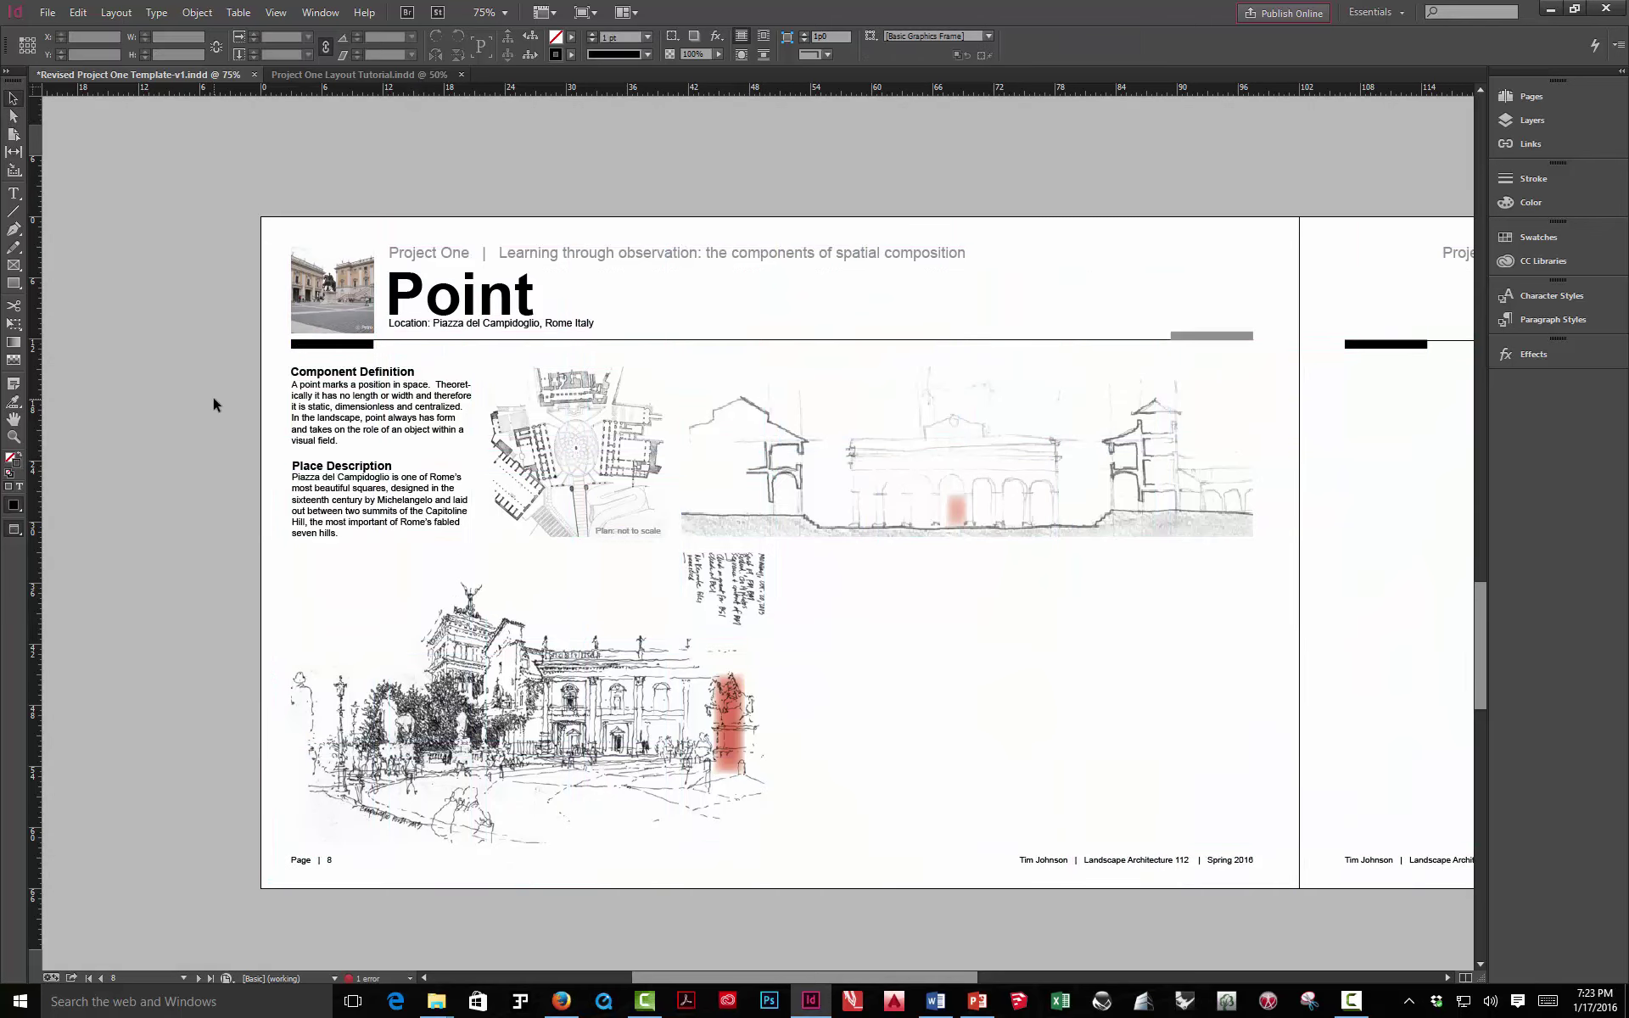
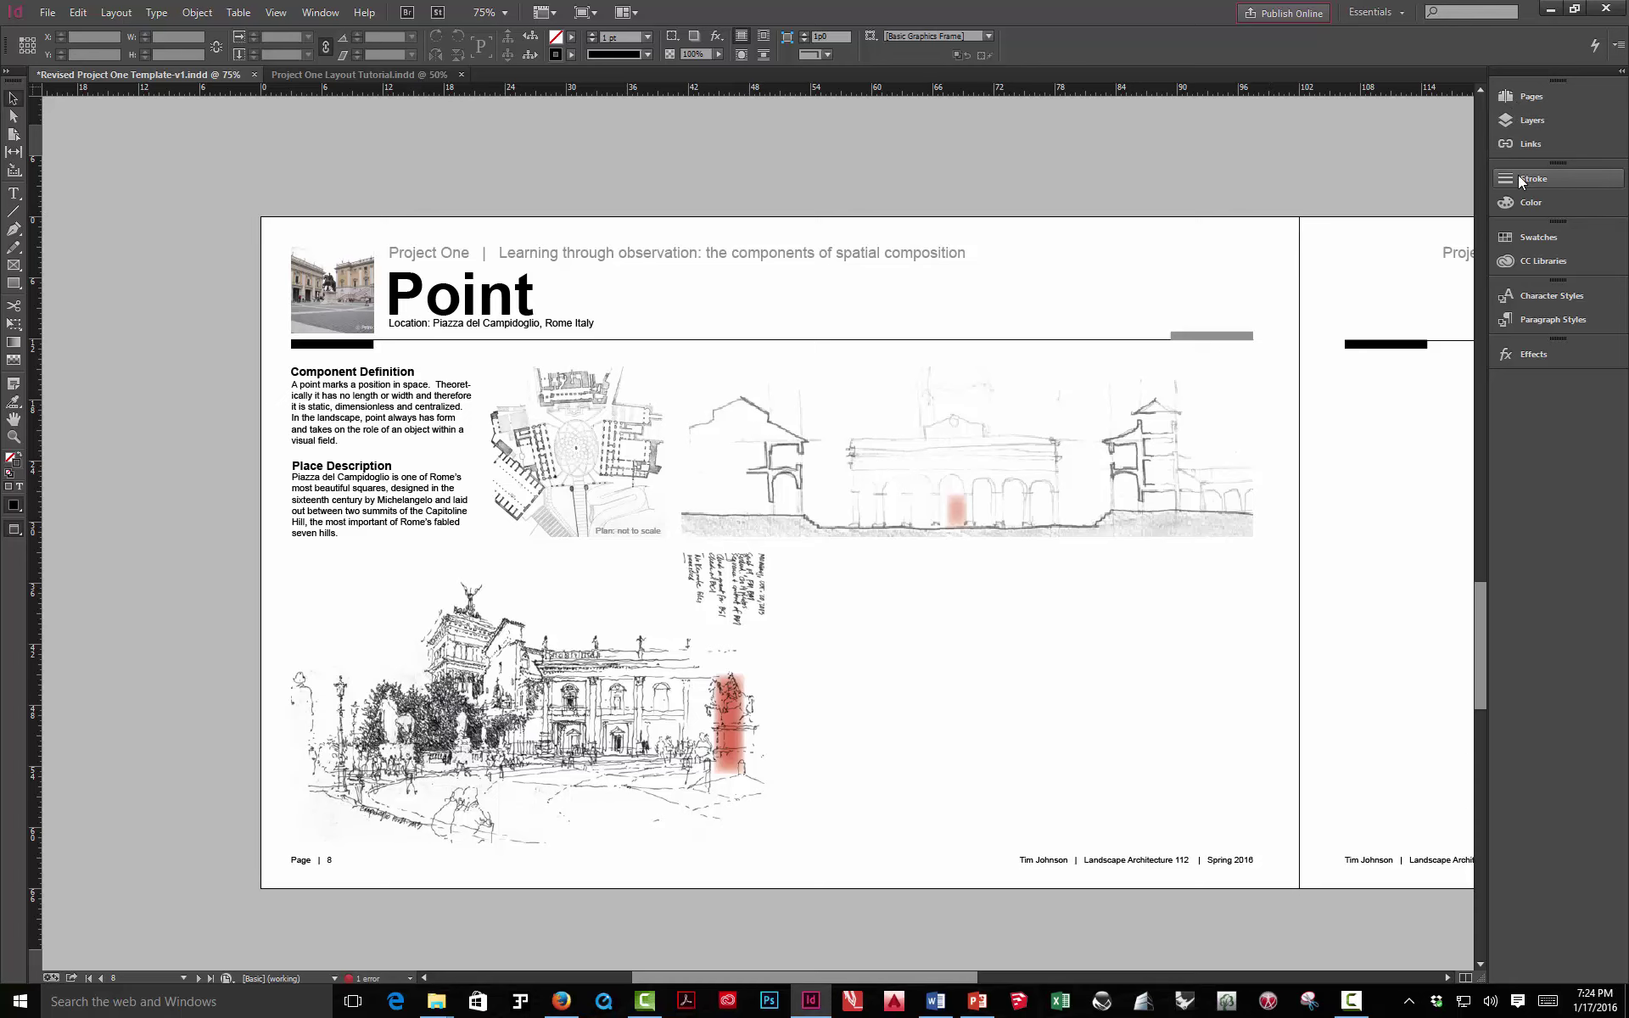
Copy the Analysis heading and both its text columns from page 4 to page 8
left_click(1529, 95)
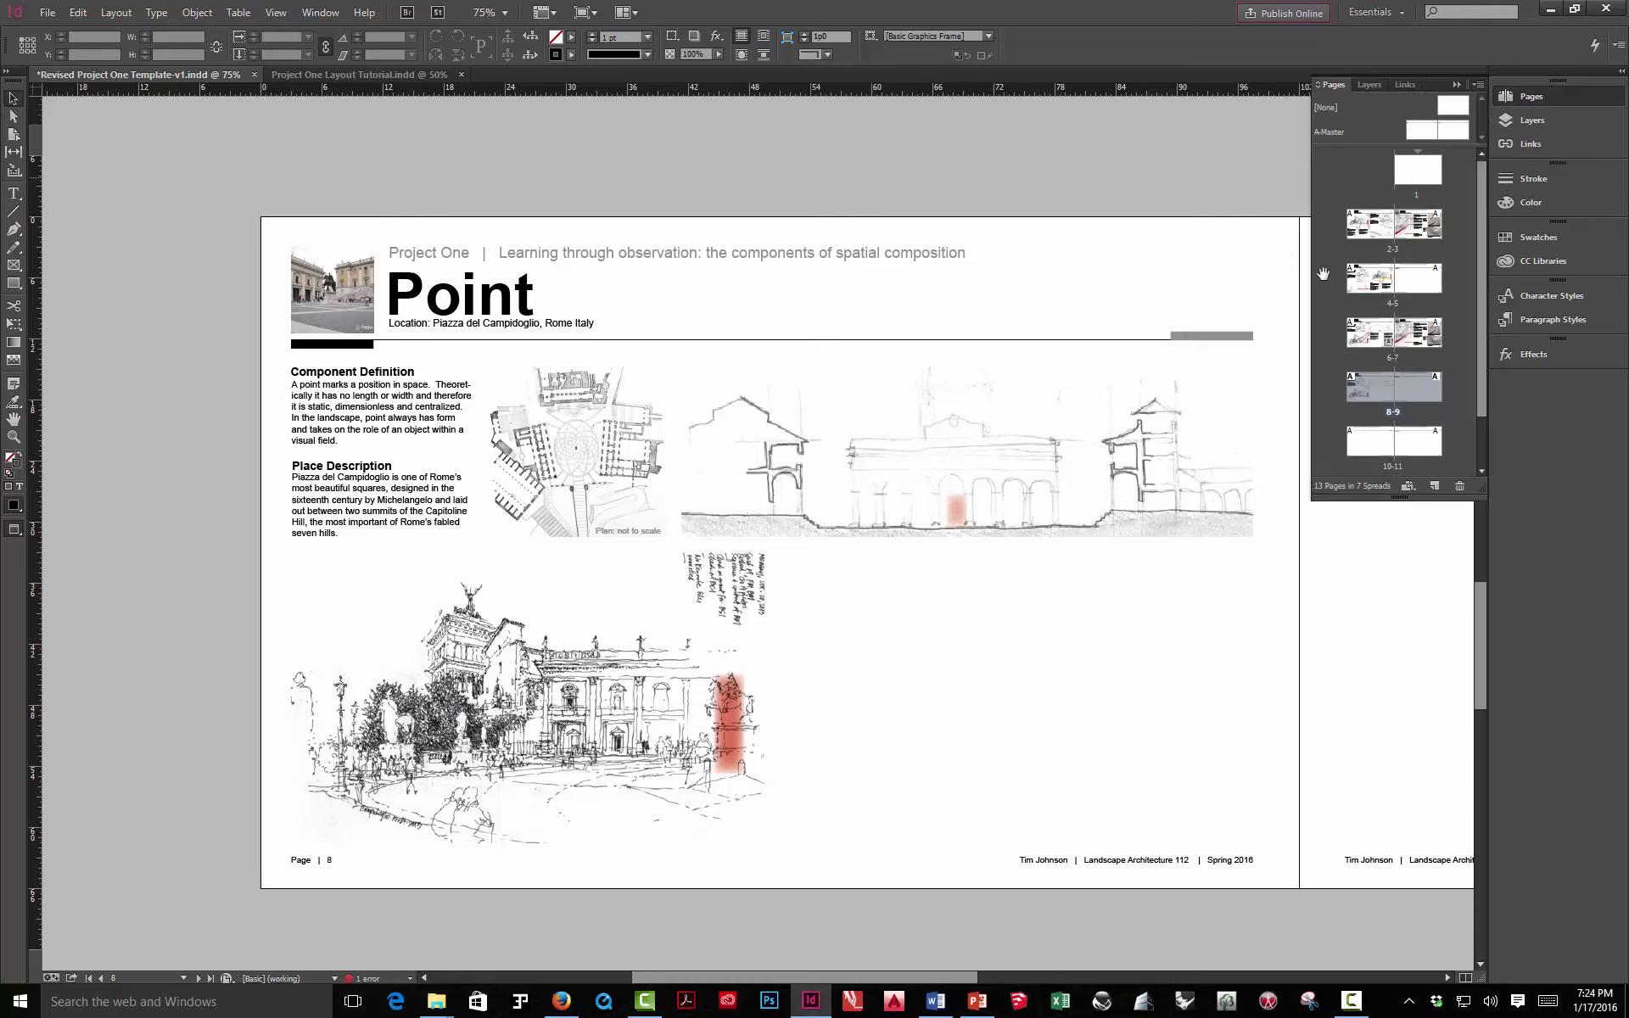
double_click(1370, 282)
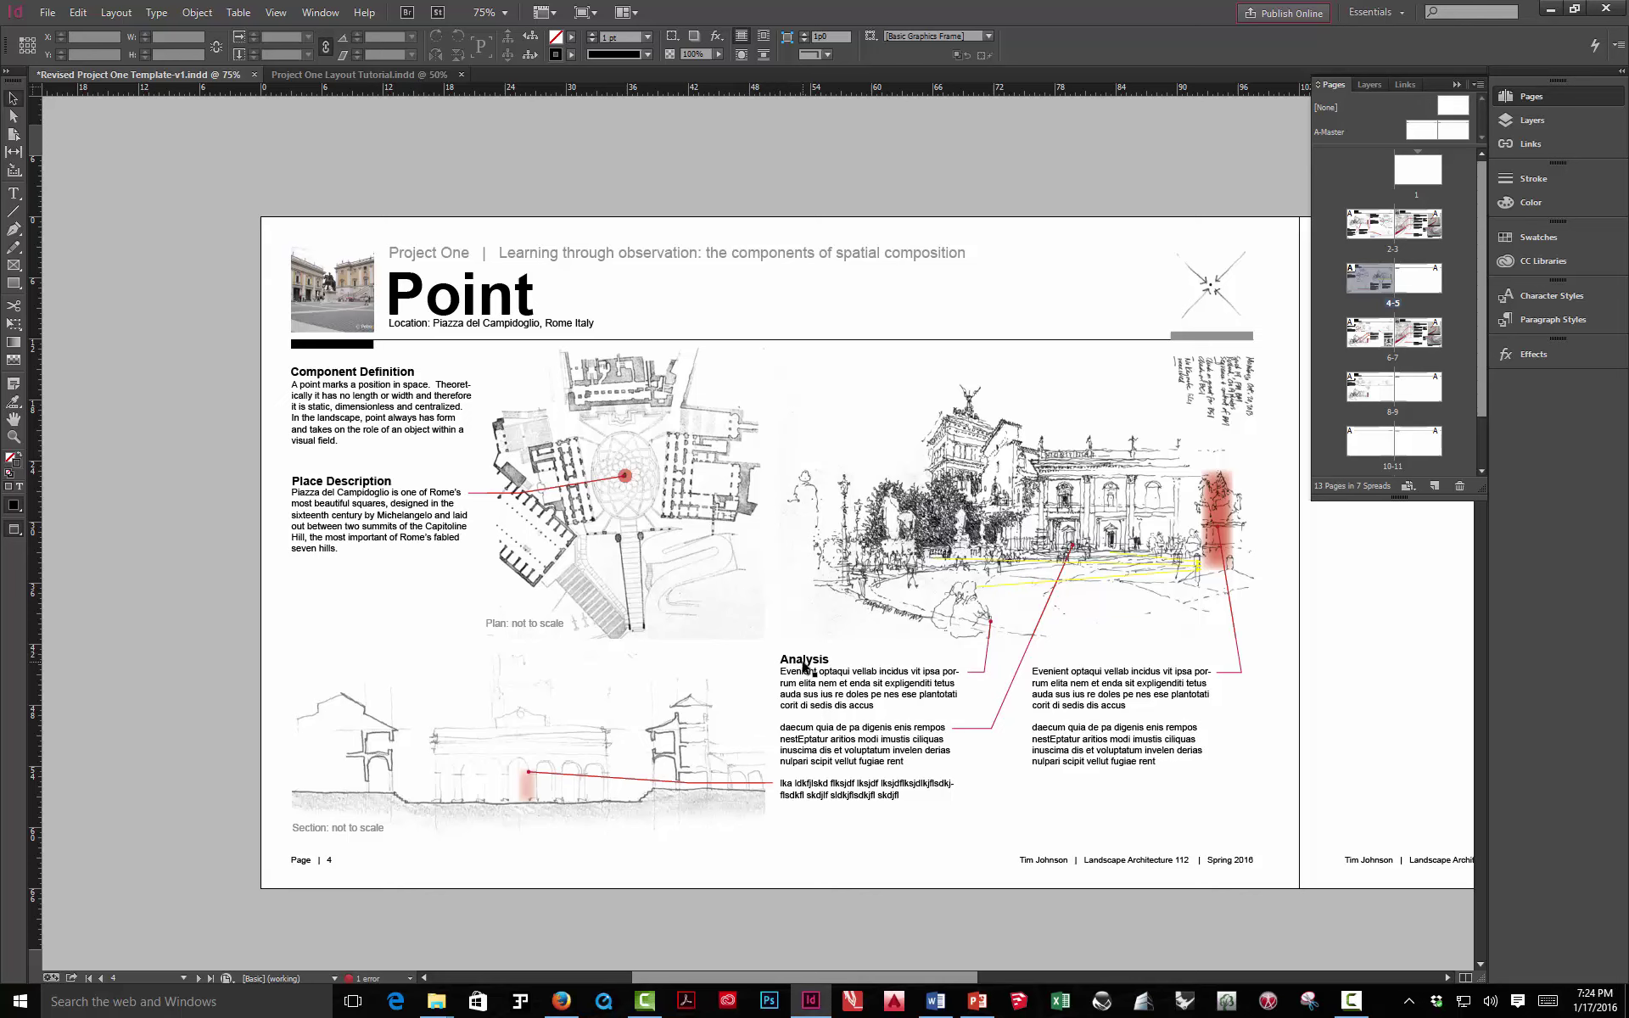
left_click(842, 701)
left_click(1070, 705, "shift")
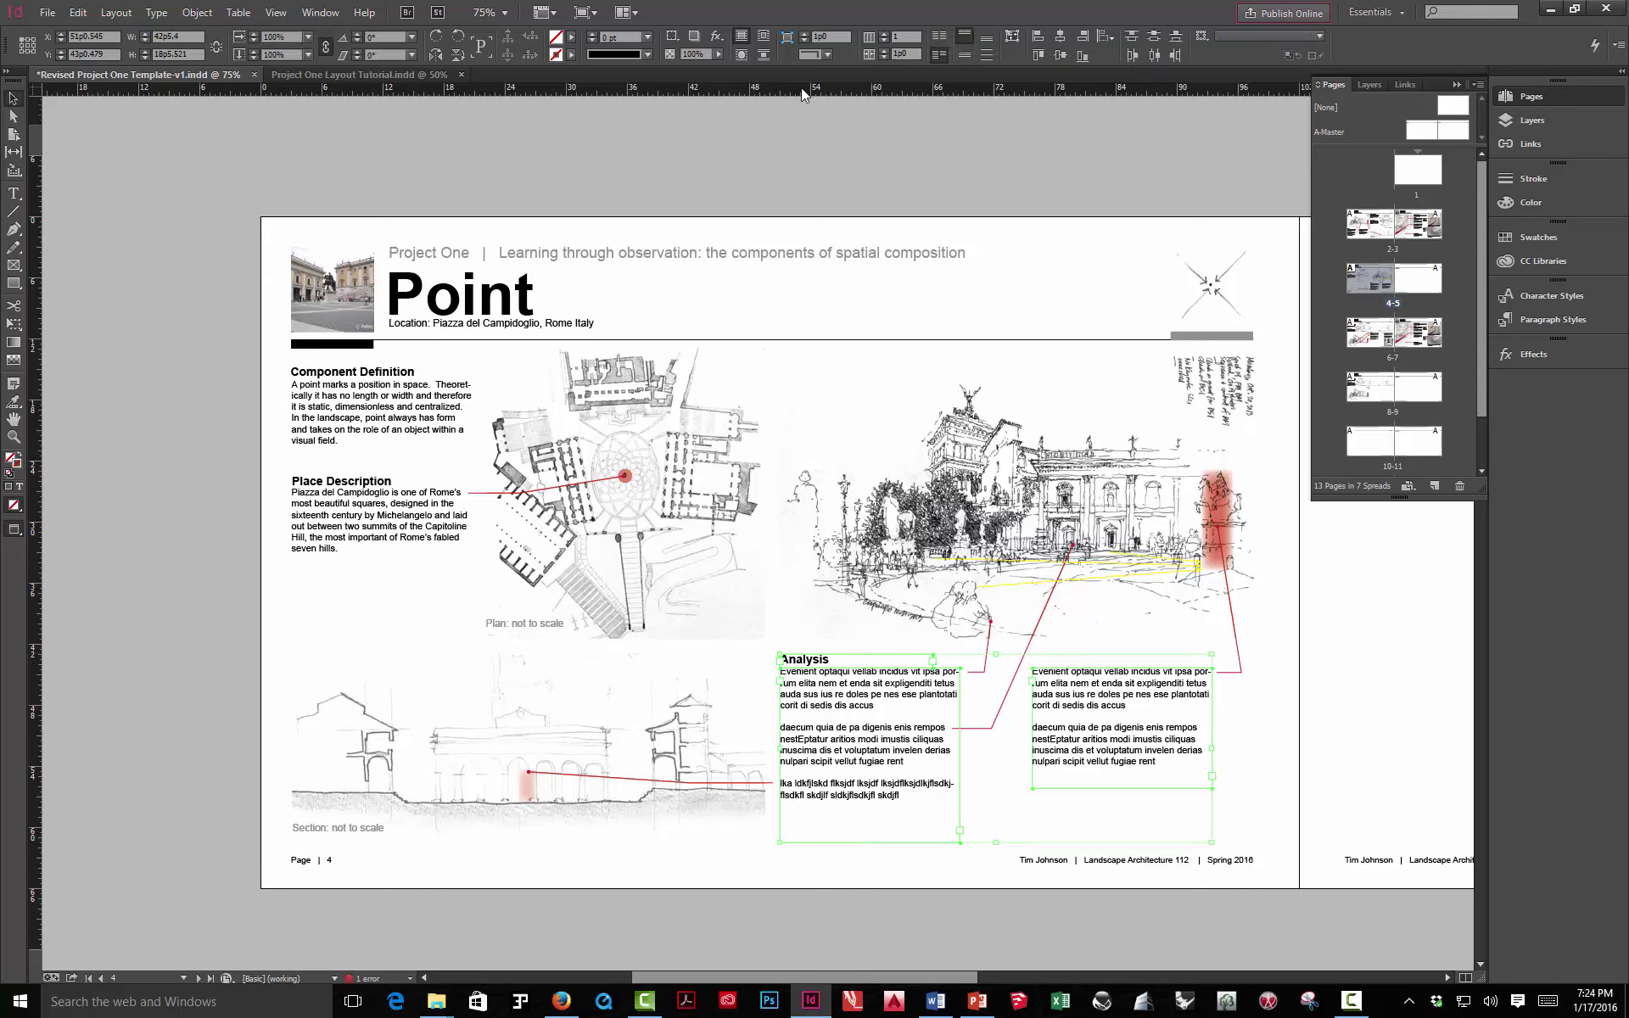
double_click(1379, 390)
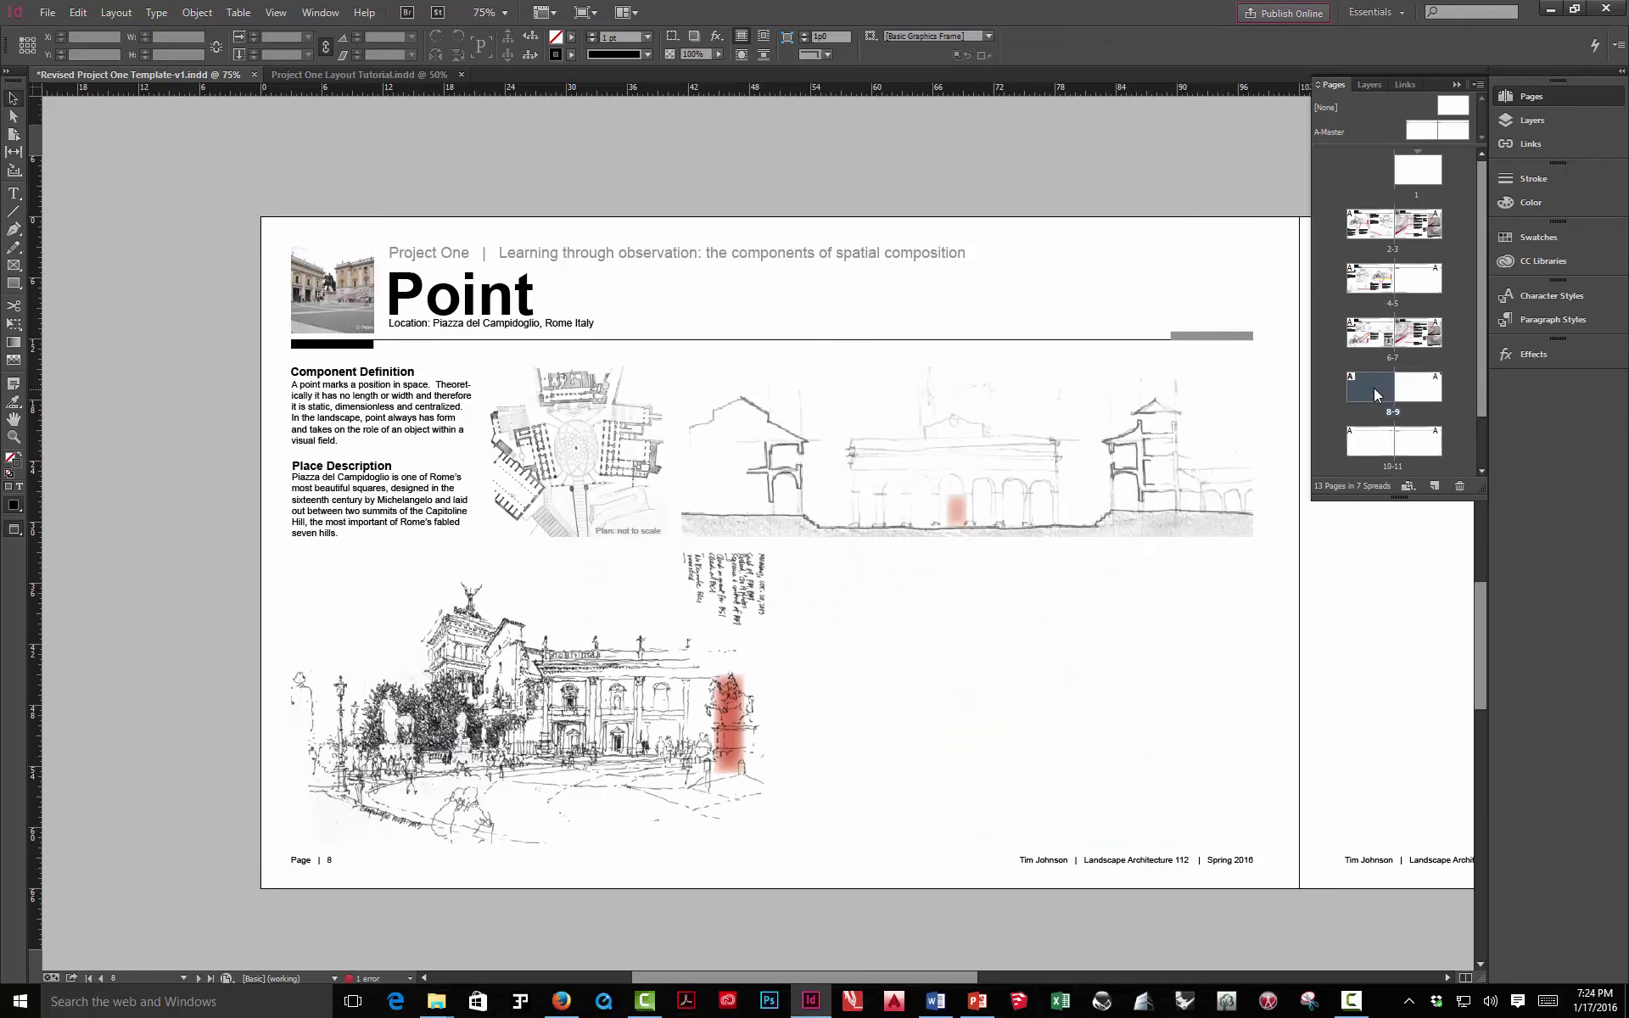
Move the Analysis text onto the guides just right of the sketch, with its heading level with the sketch frame's upper edge
left_click_drag(859, 576, 1138, 737)
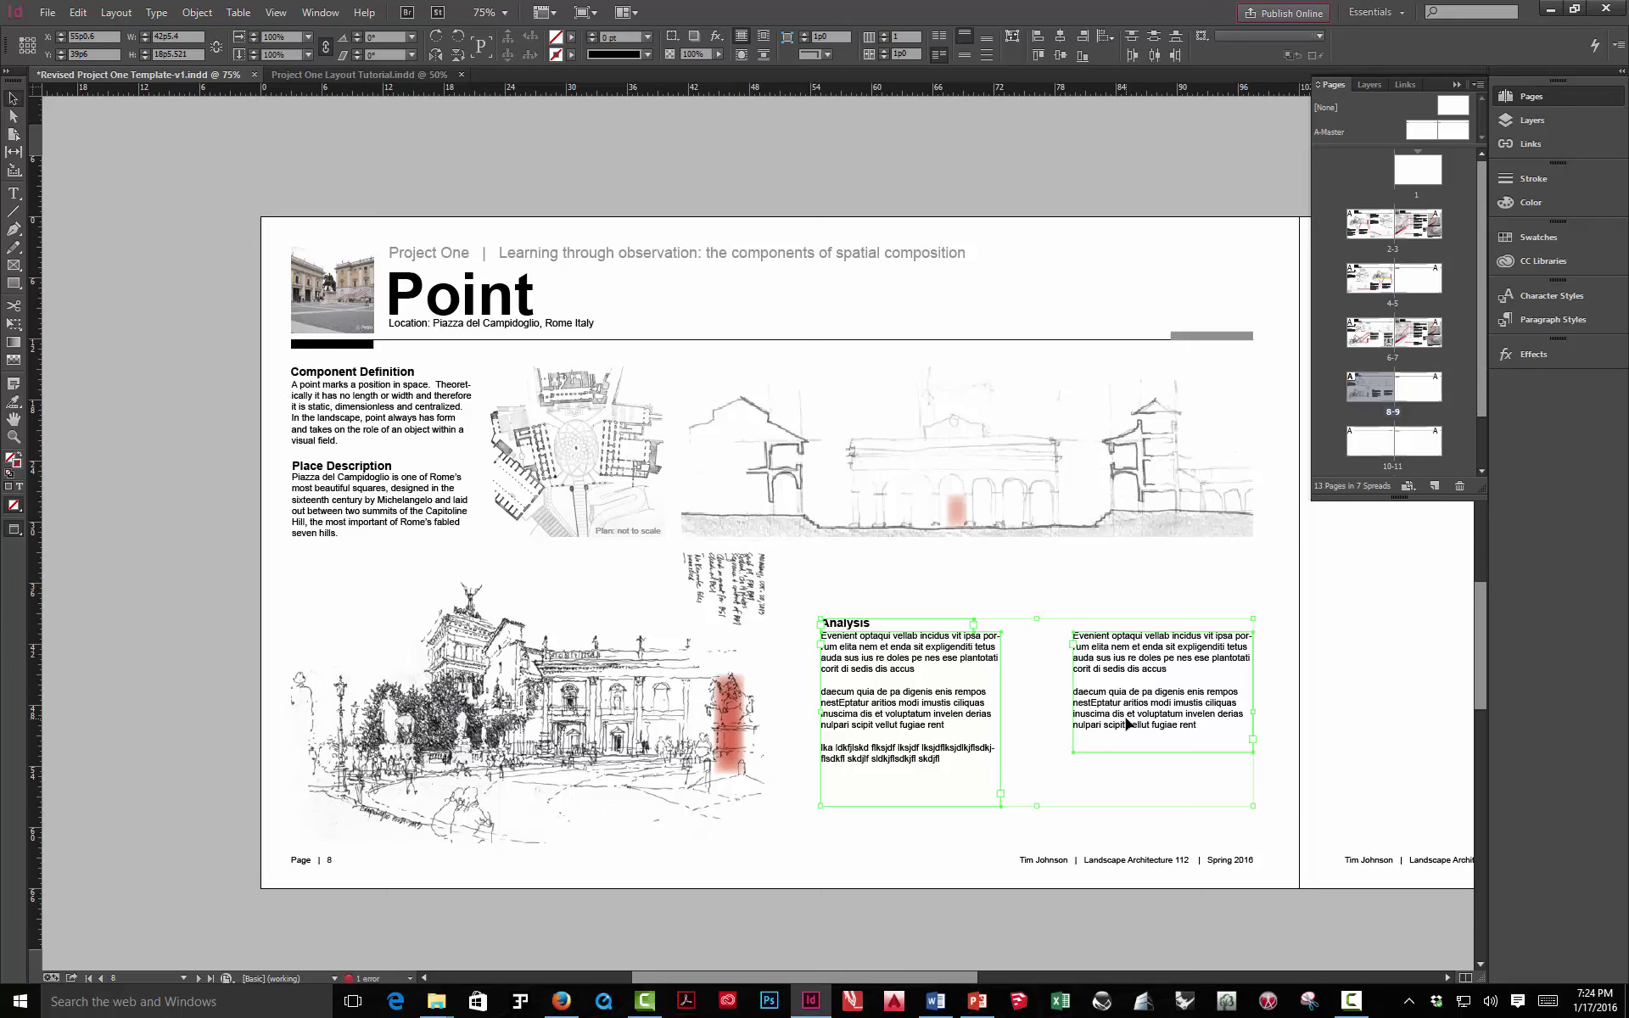
key("w")
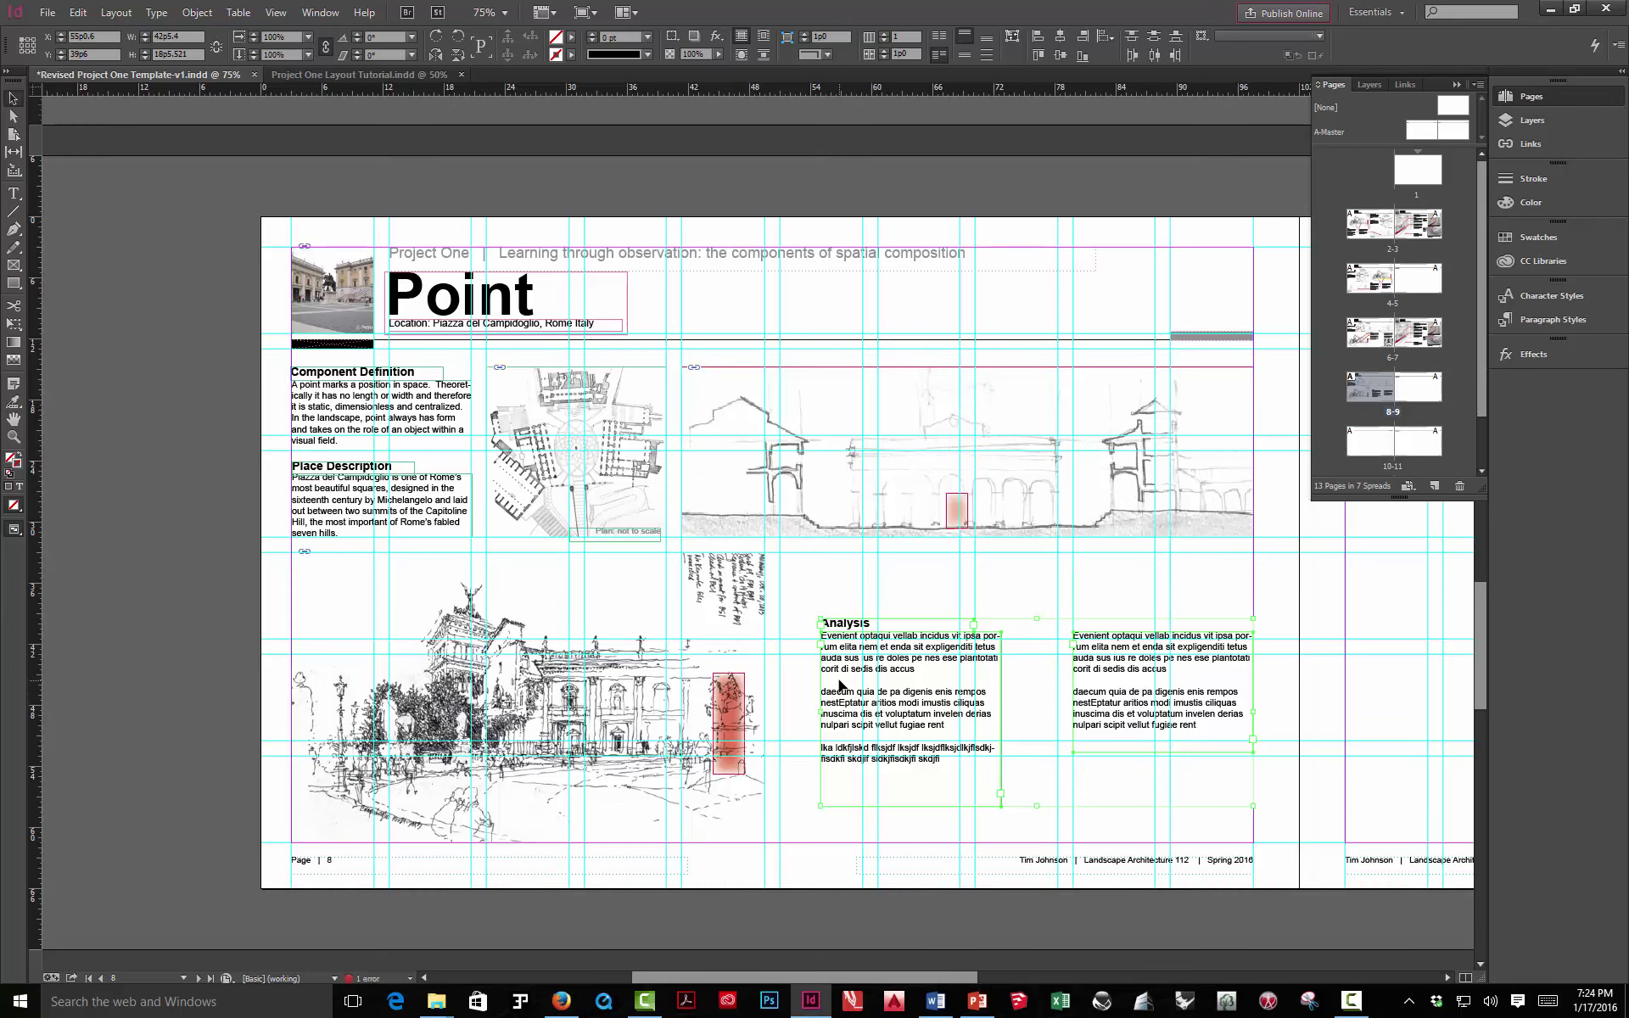
left_click_drag(844, 682, 802, 624)
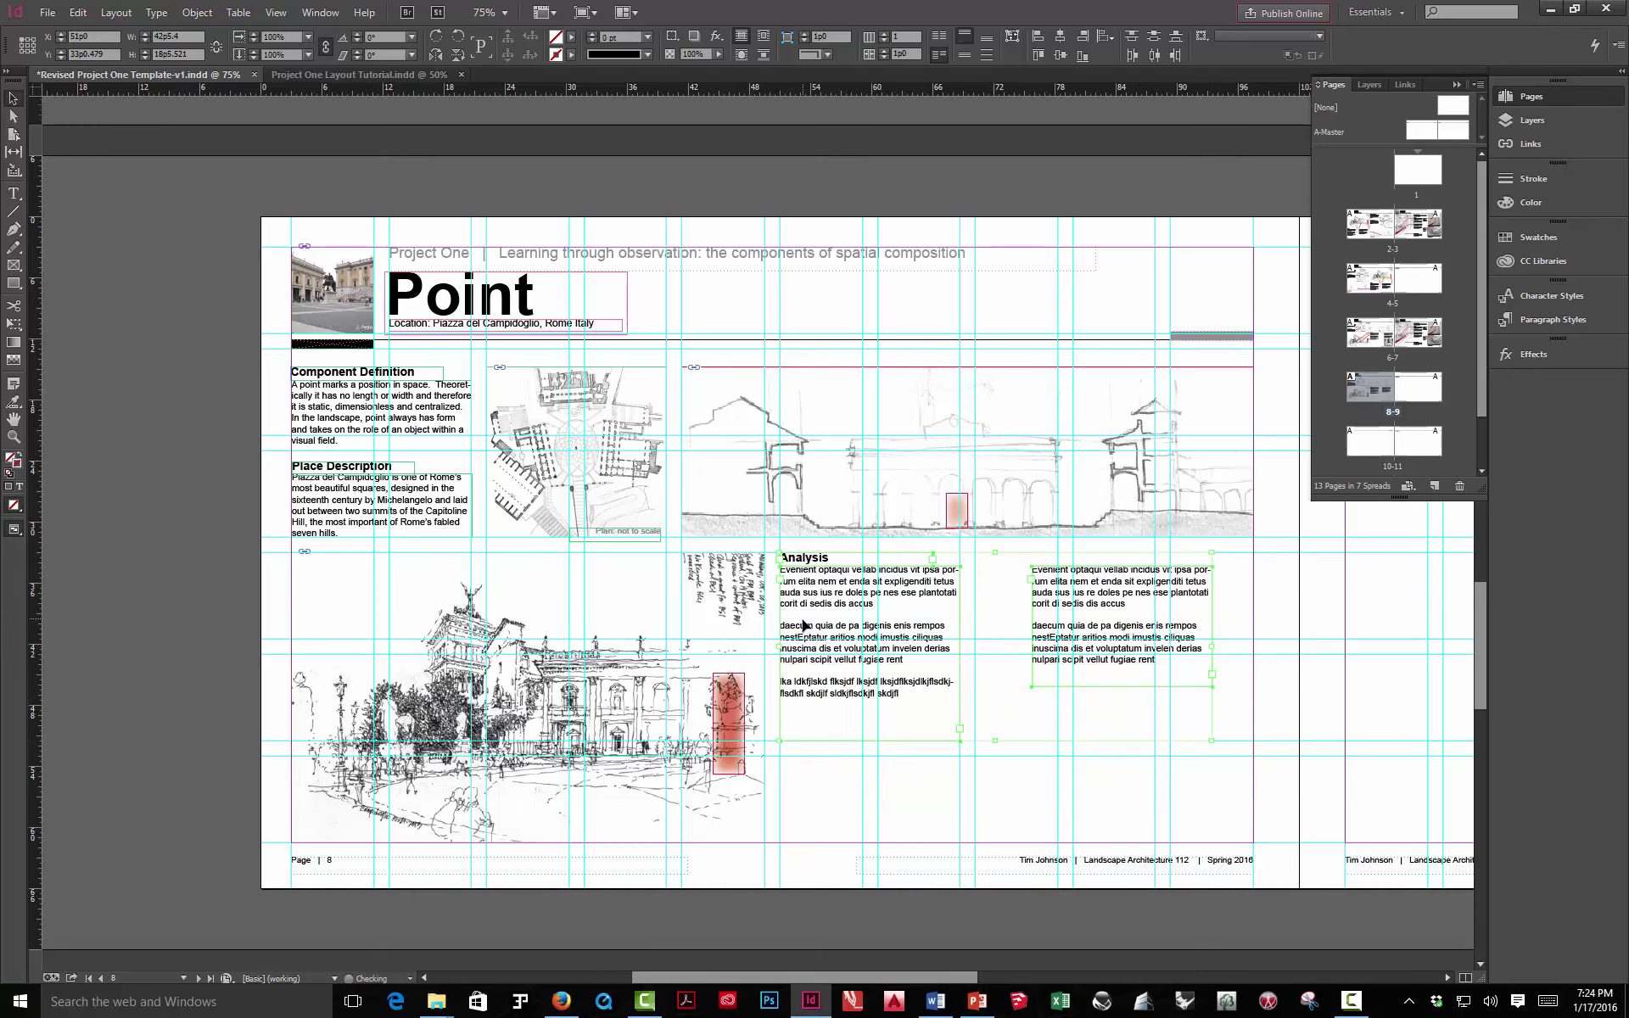
Move the second Analysis text column to the rightmost guide column, level with the first text column, and preview the page without guides
left_click(999, 653)
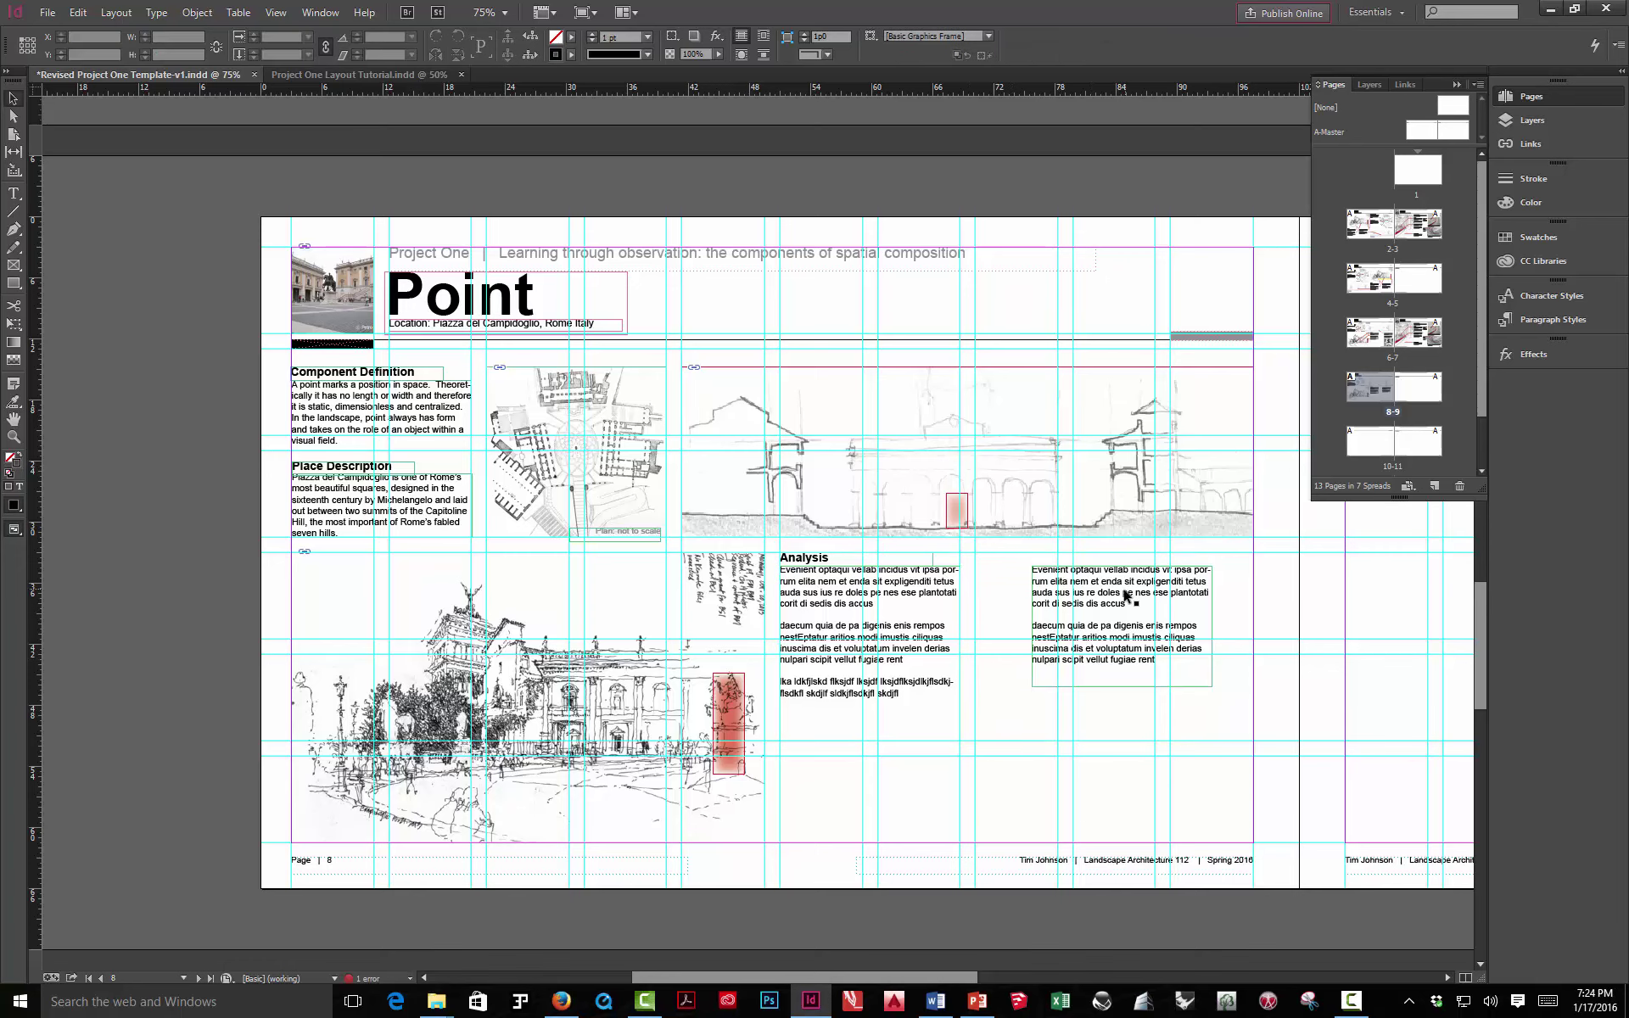
key("w")
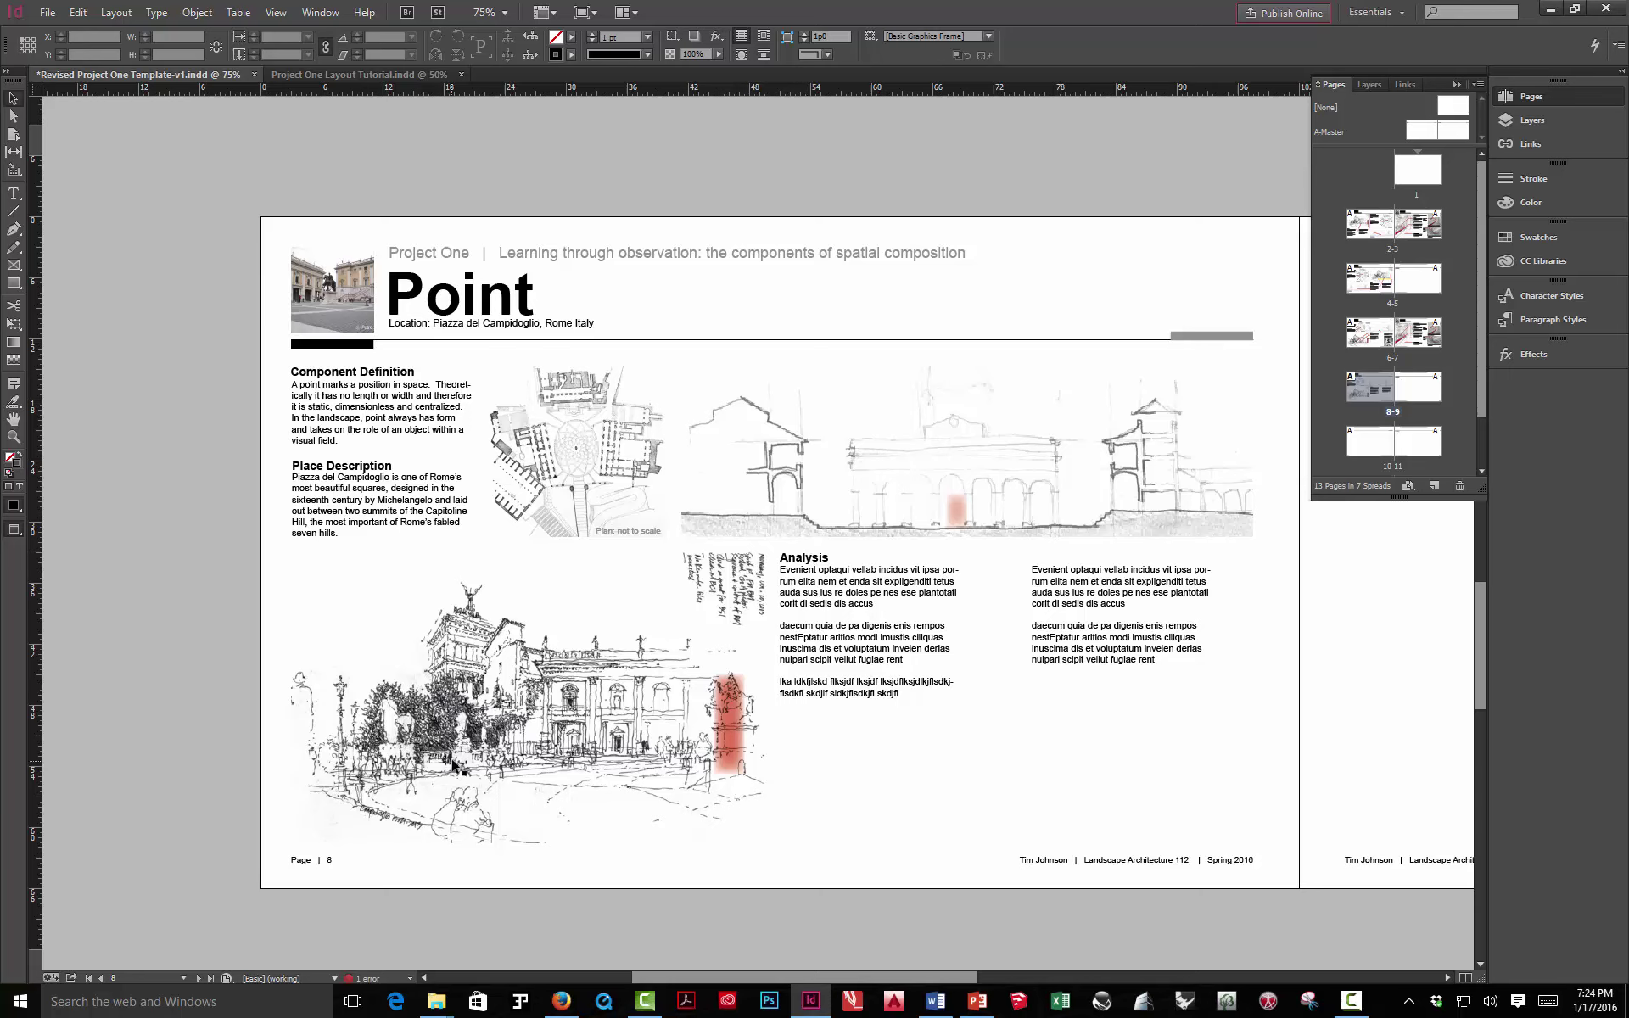
left_click(1119, 584)
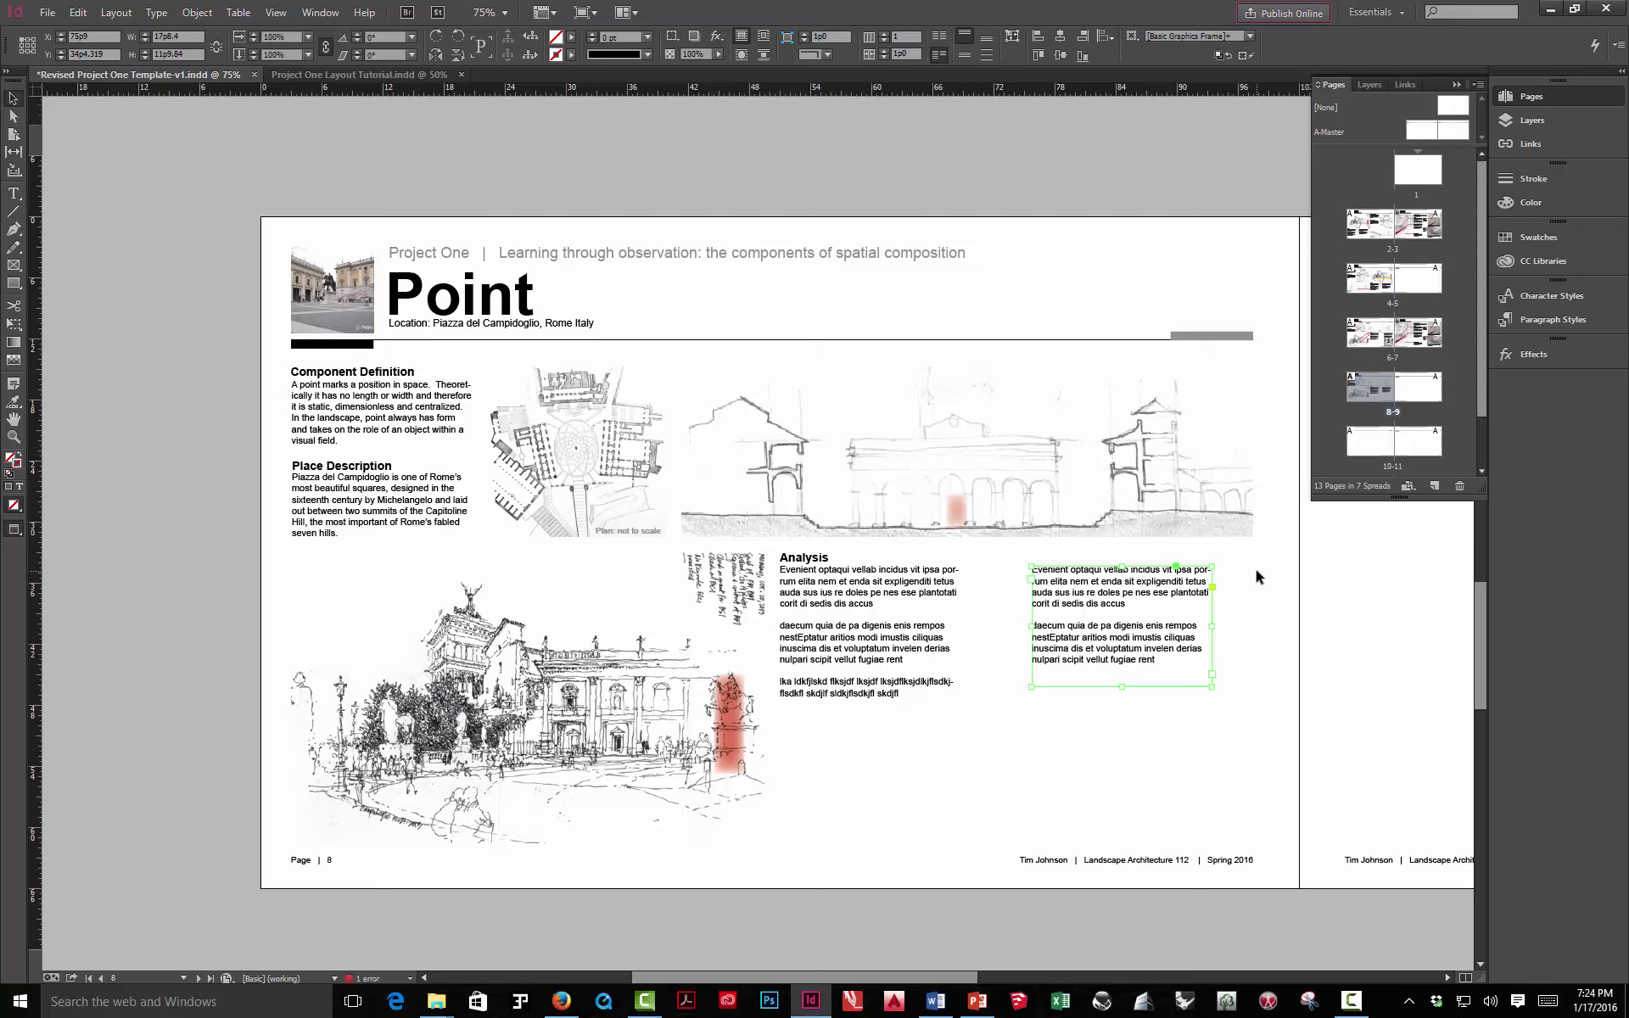
key("w")
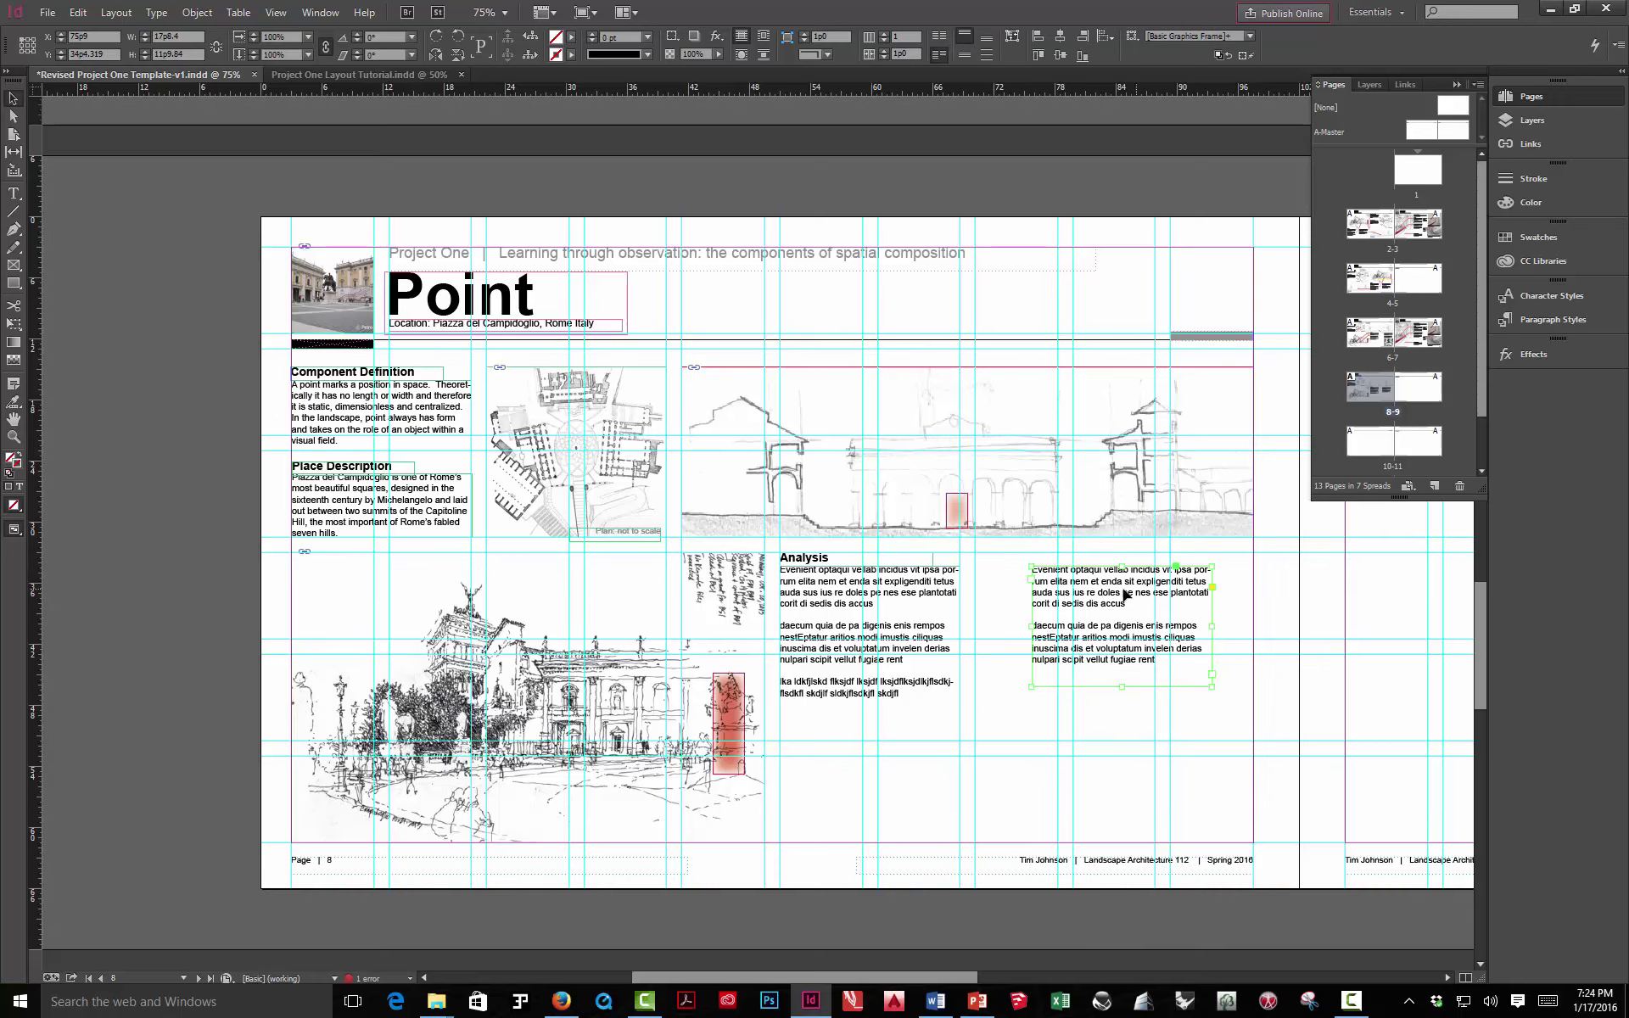
left_click_drag(1118, 595, 1158, 582)
left_click(1036, 586)
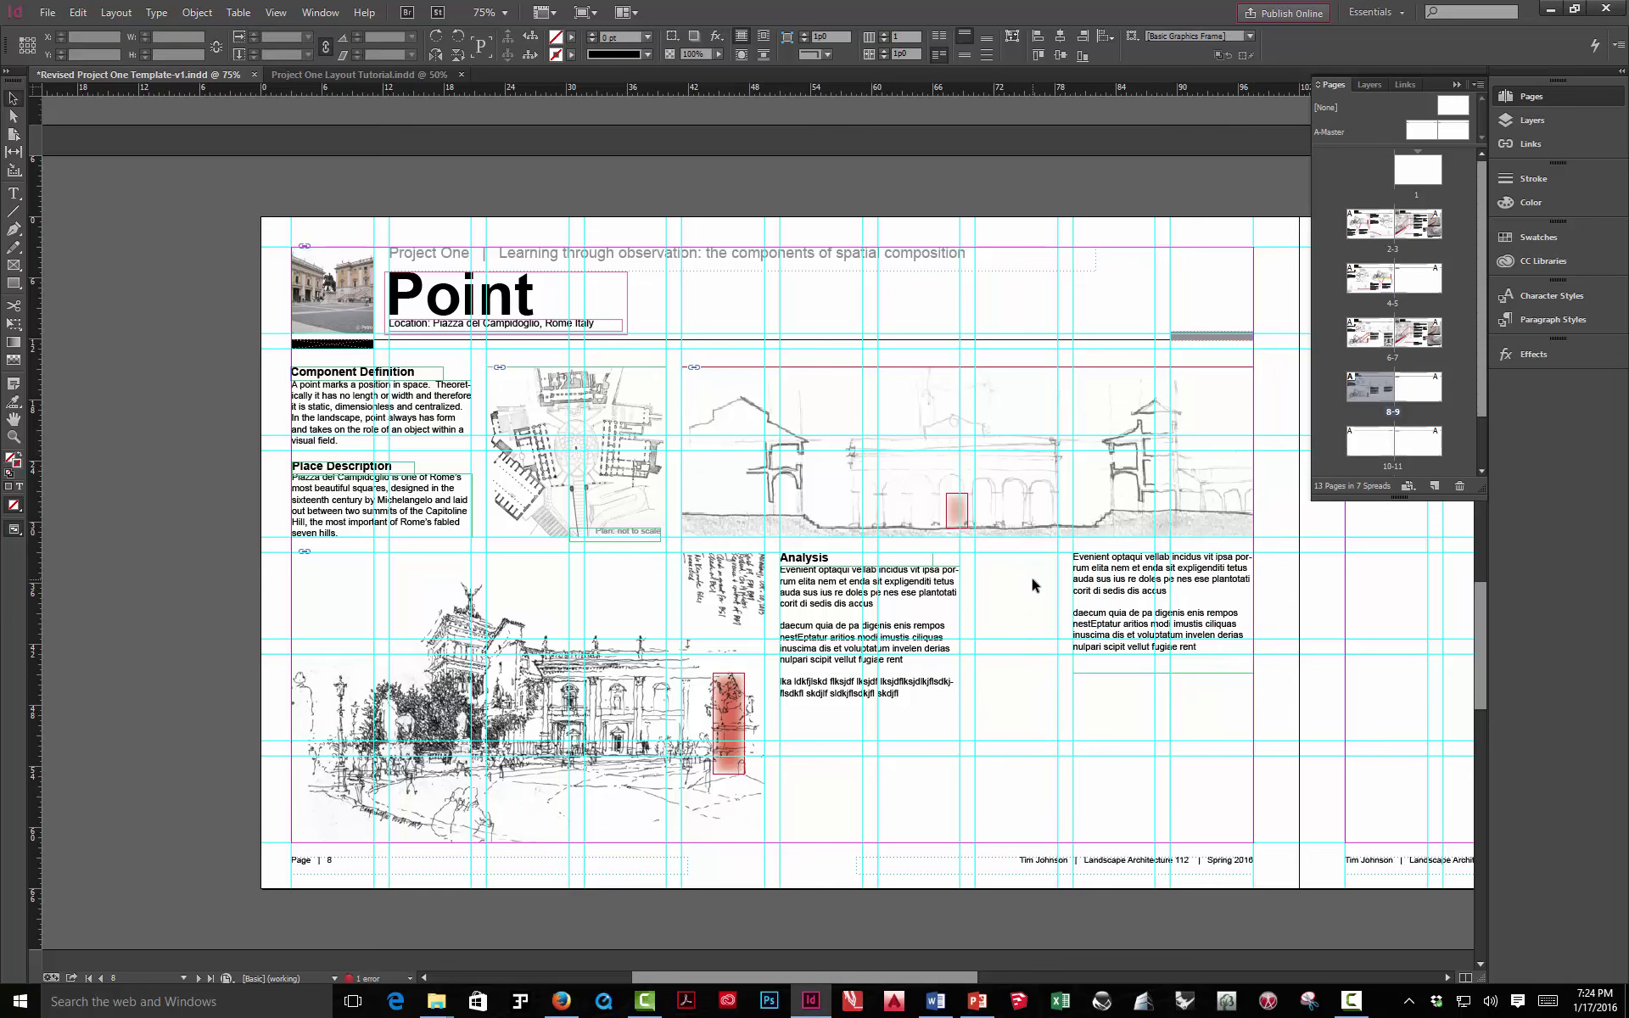
mouse_move(1113, 582)
left_mouse_down()
mouse_move(1094, 591)
mouse_move(1115, 597)
left_mouse_up()
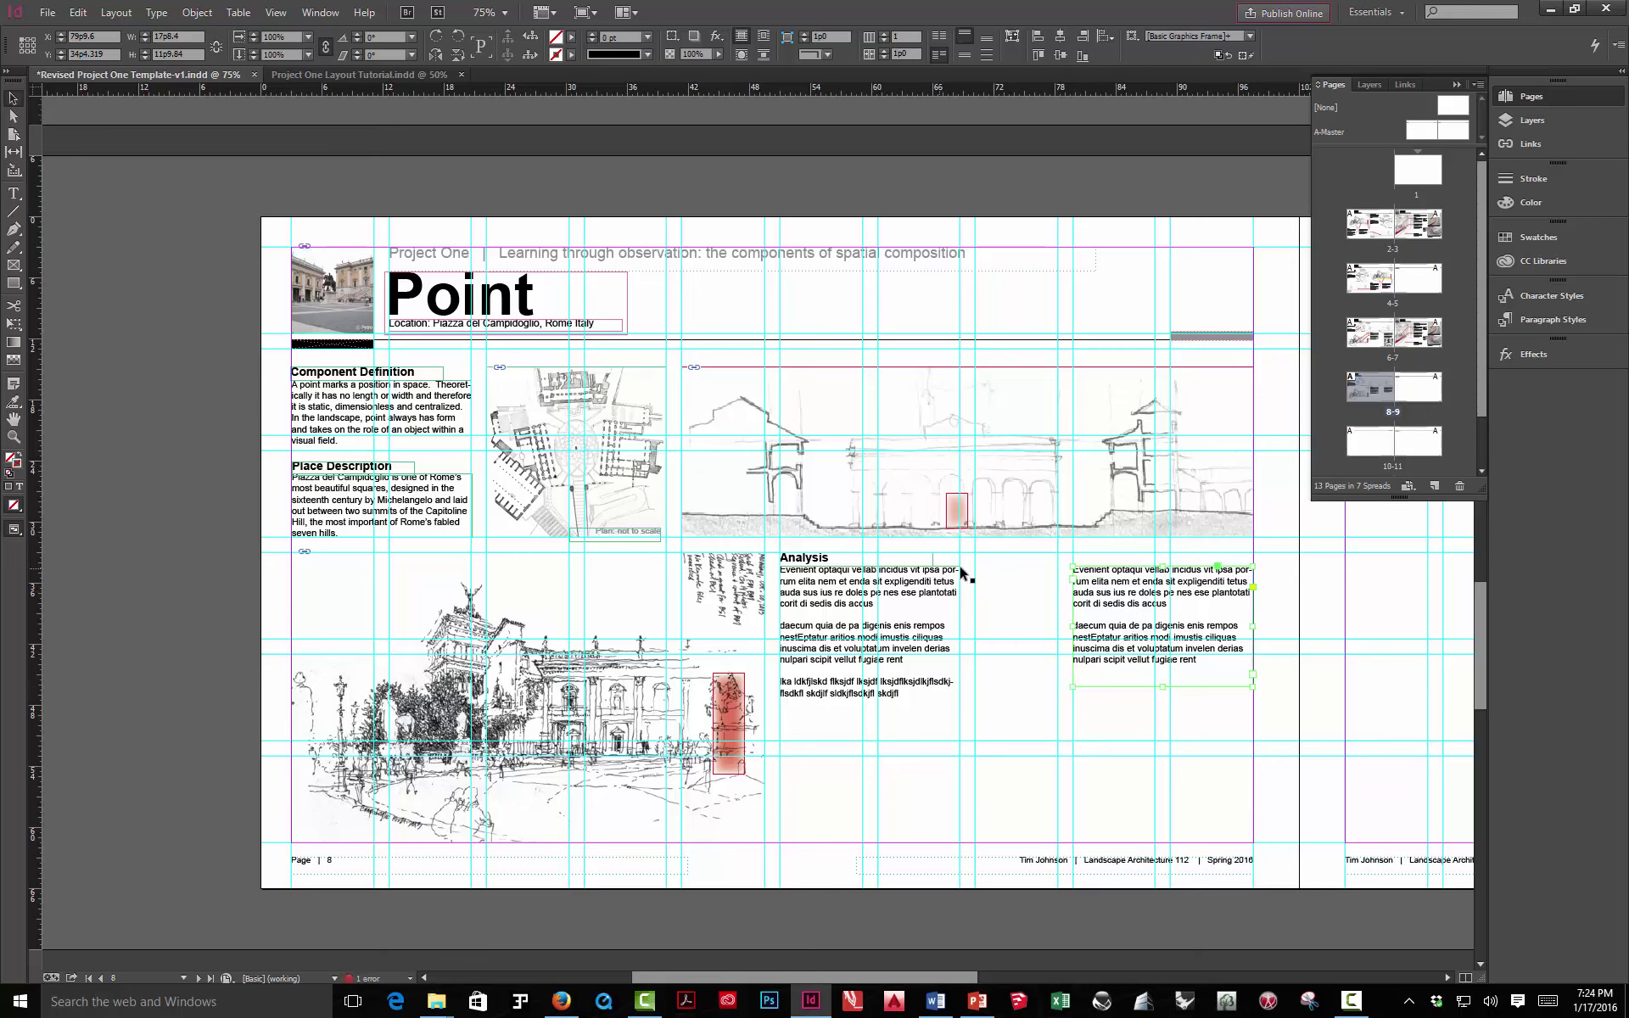
left_click(1007, 596)
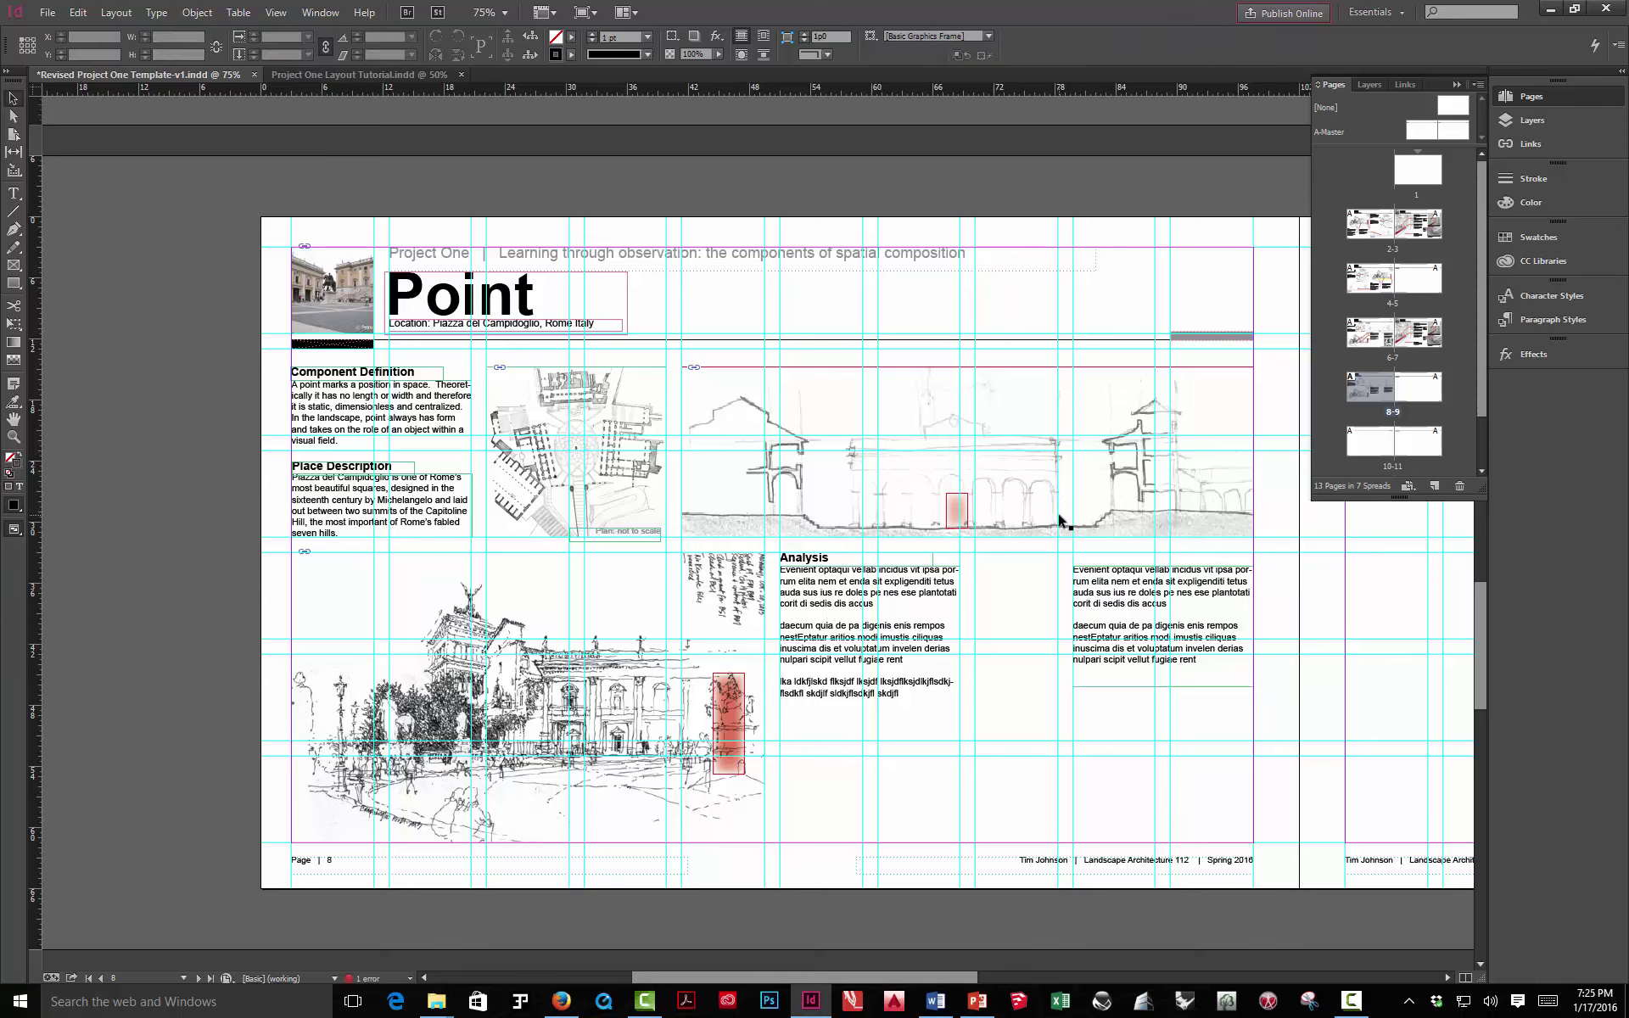
key("w")
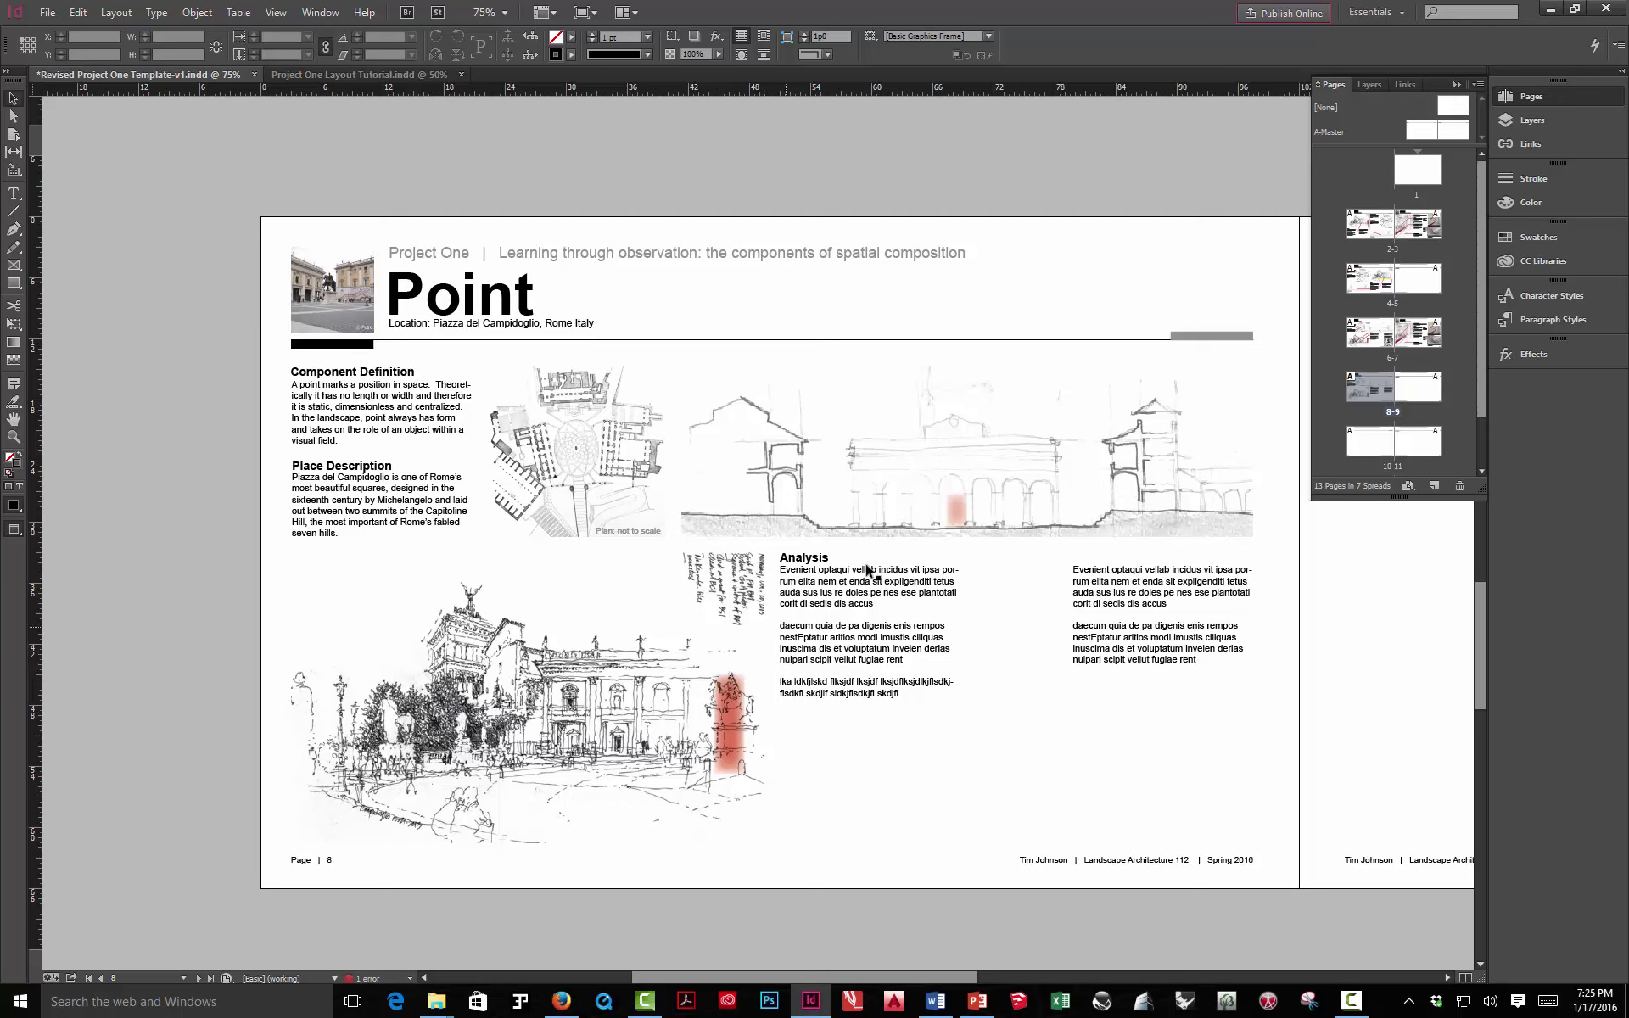
Copy the red dot and its leader line from the plan on page 4 and place them at the plan's centre on page 8
double_click(1362, 288)
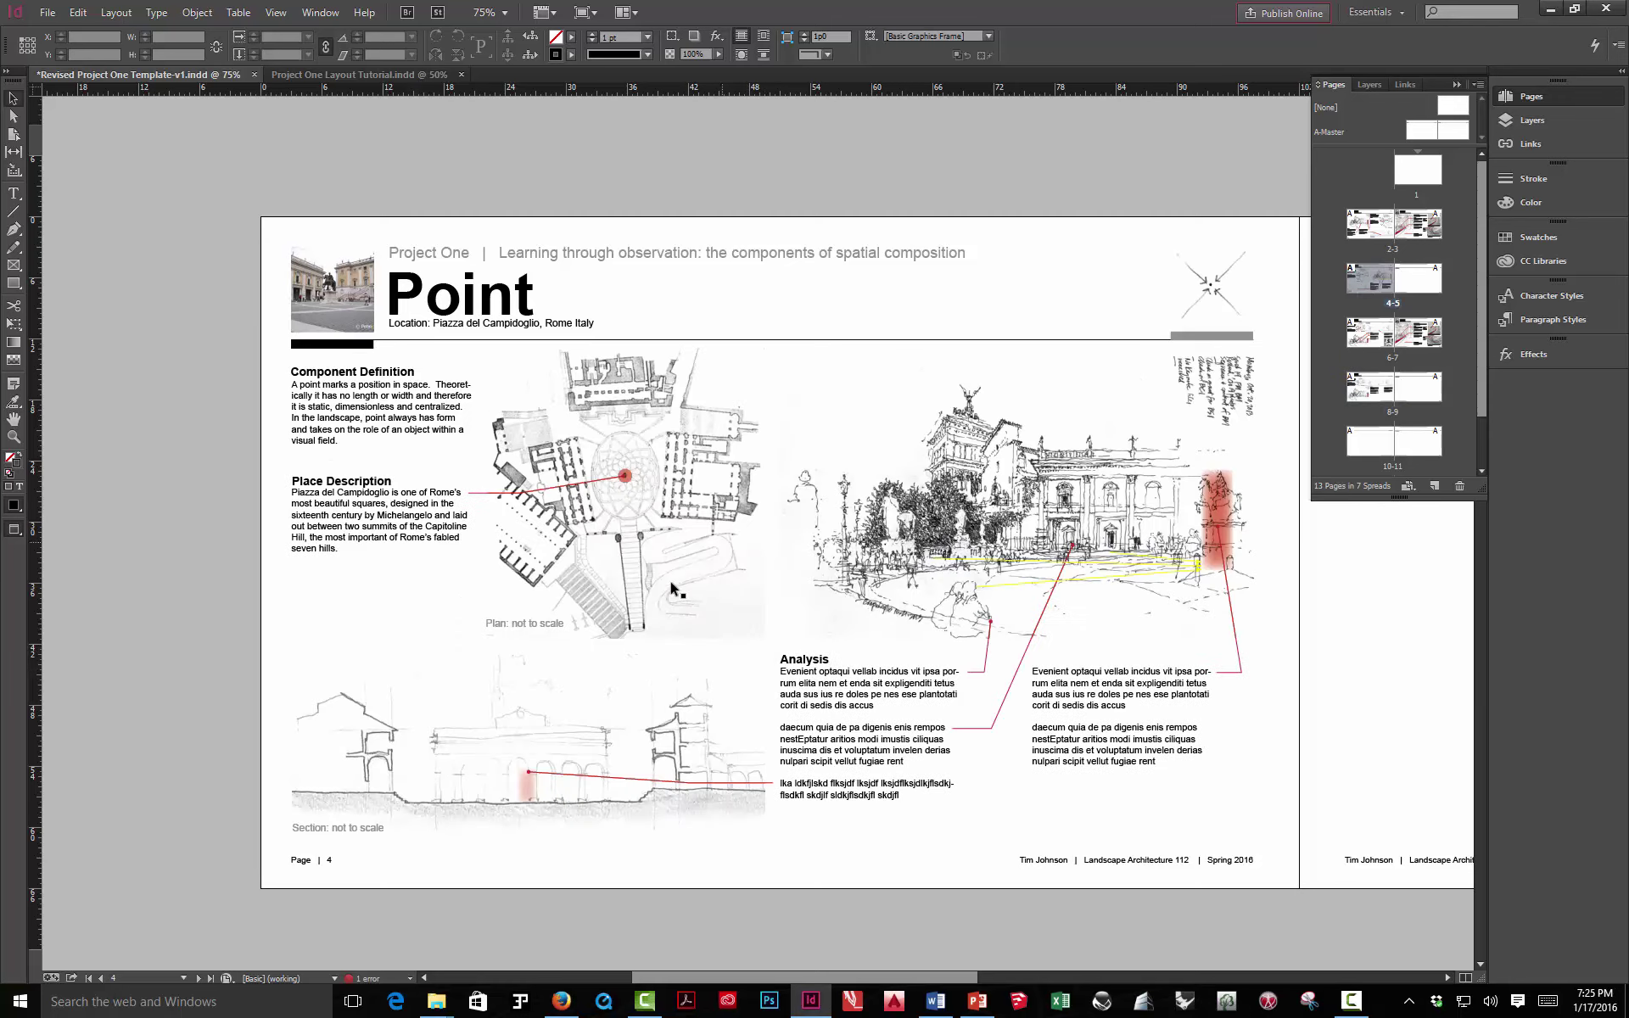
left_click(628, 477)
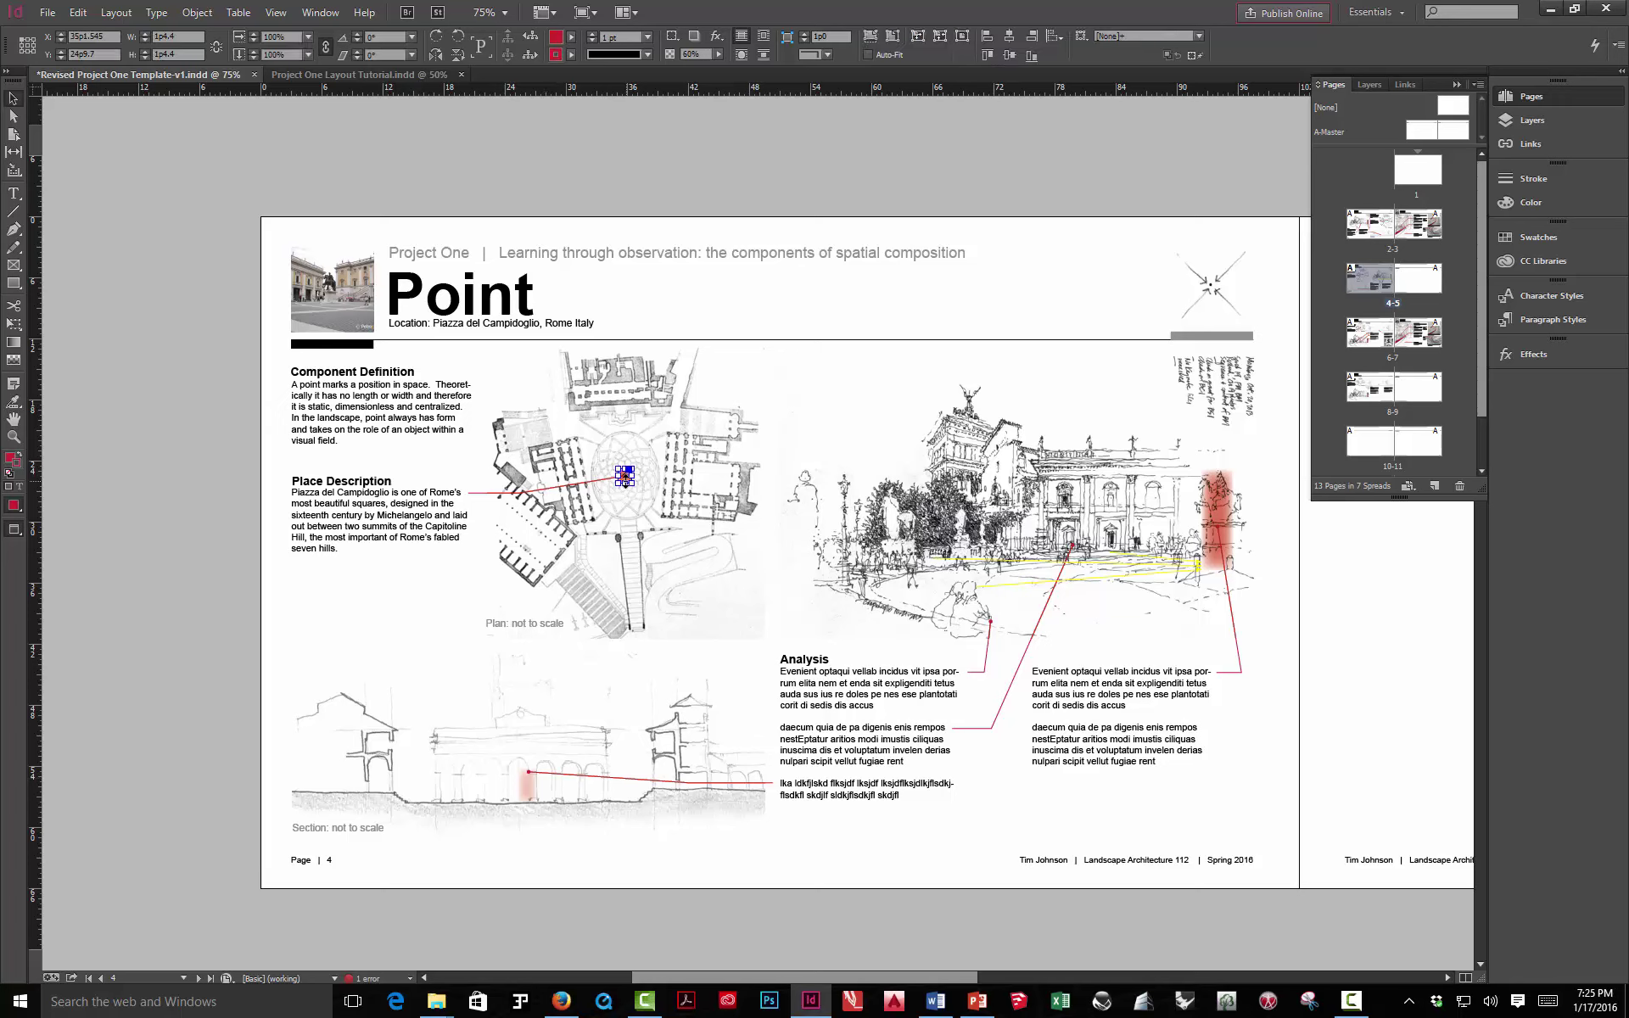
left_click(592, 480, "shift")
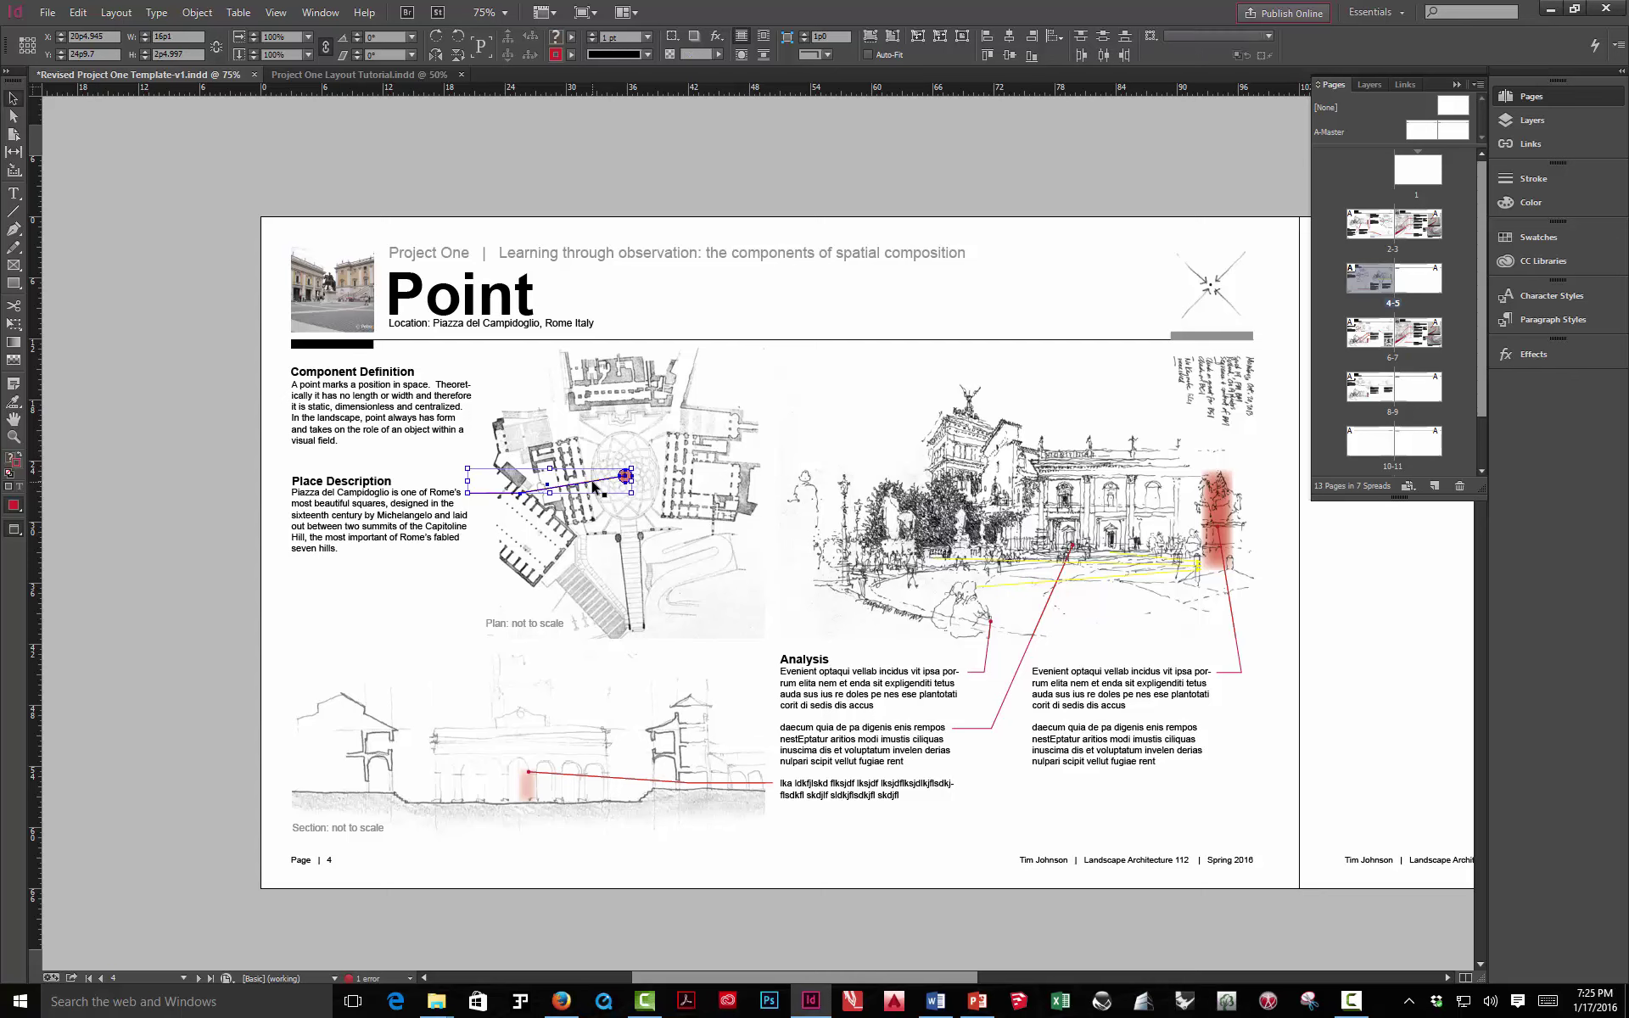
double_click(1371, 392)
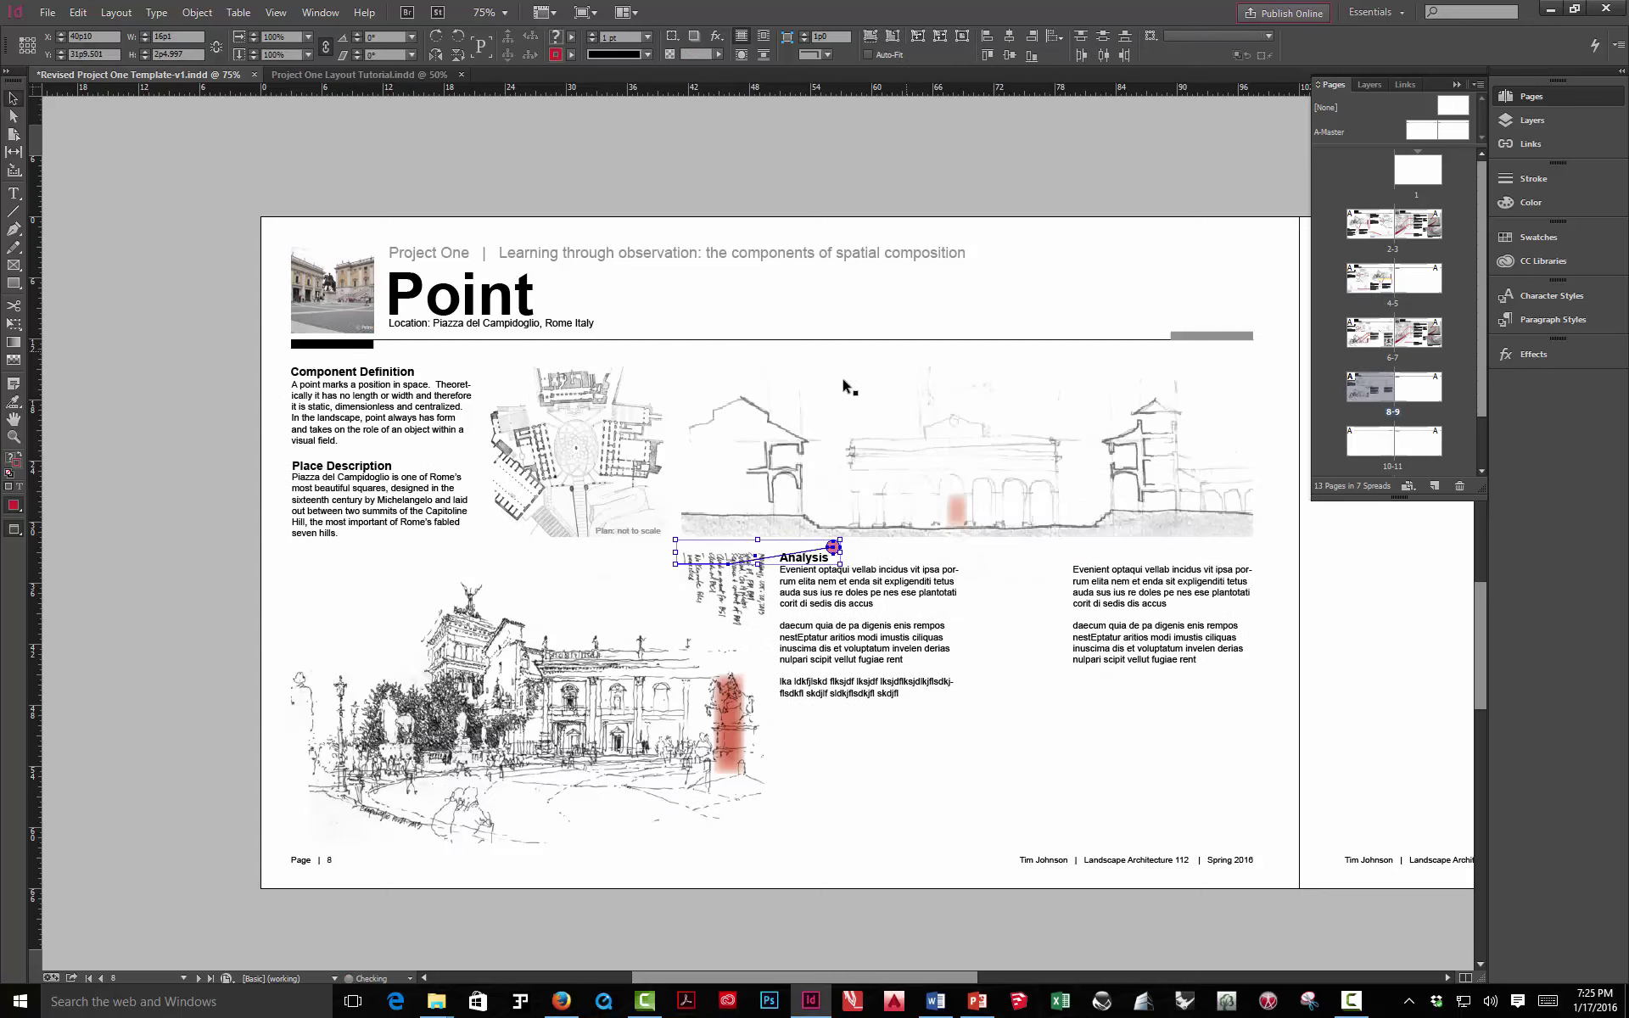
left_click_drag(782, 561, 527, 464)
left_click(728, 129)
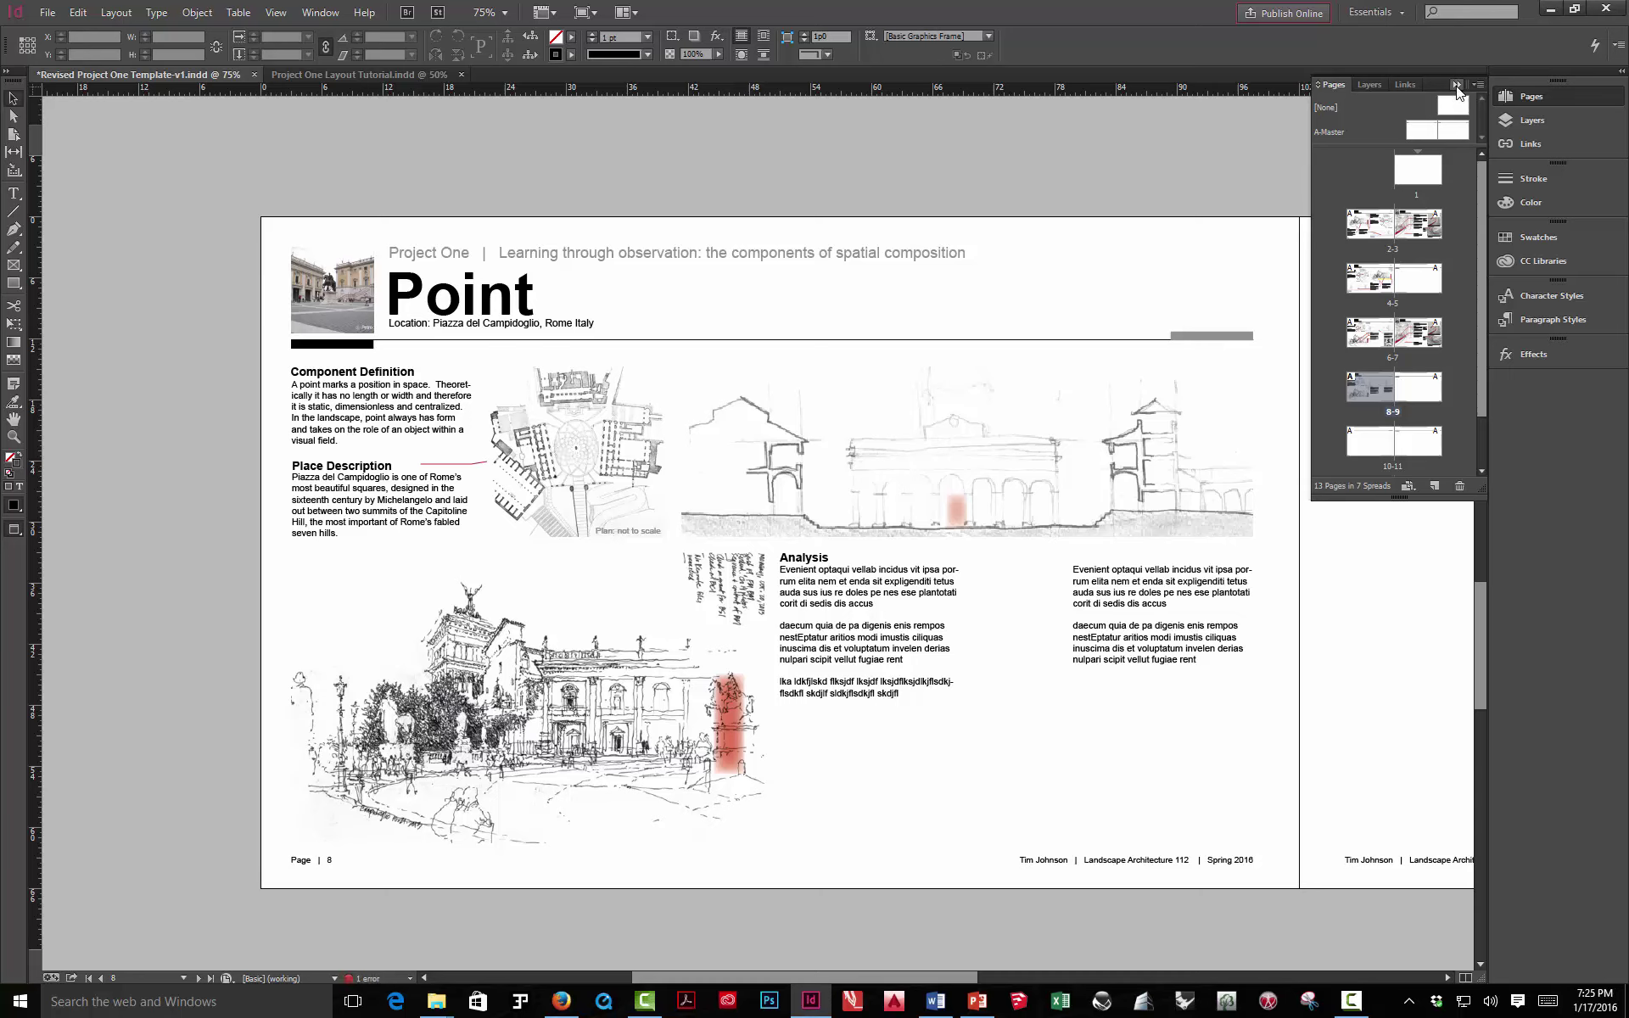
Move the plan image from the Body Text layer to the Images layer
left_click(1455, 86)
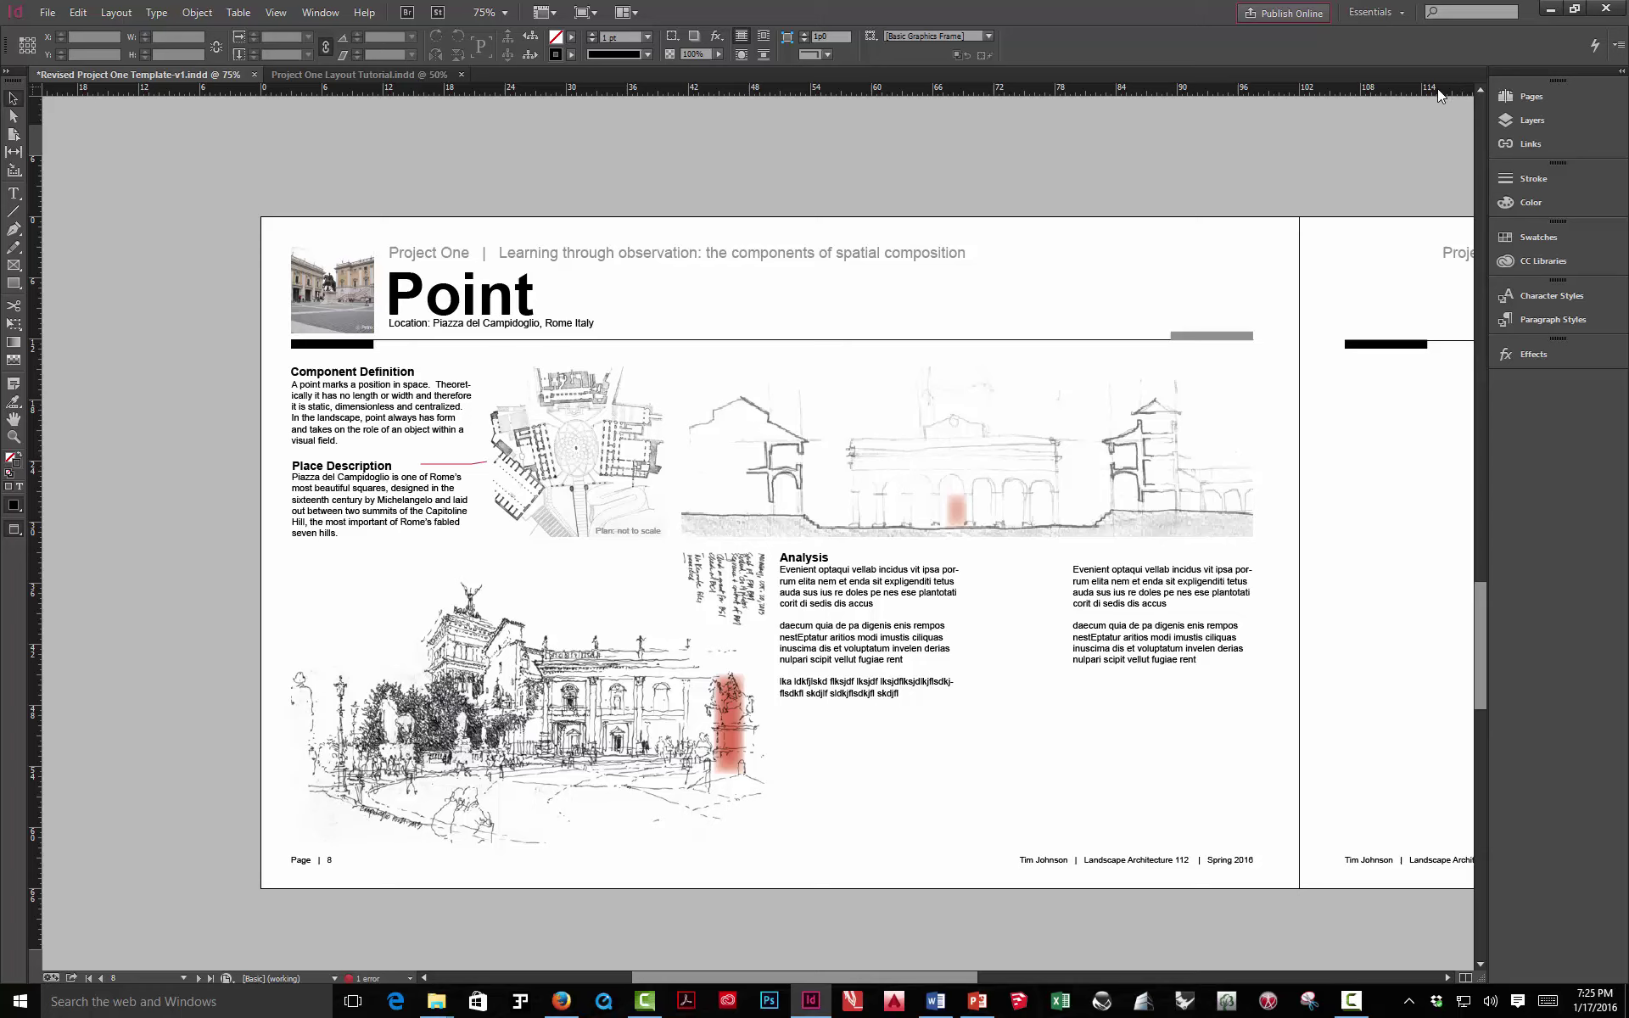
left_click(1535, 120)
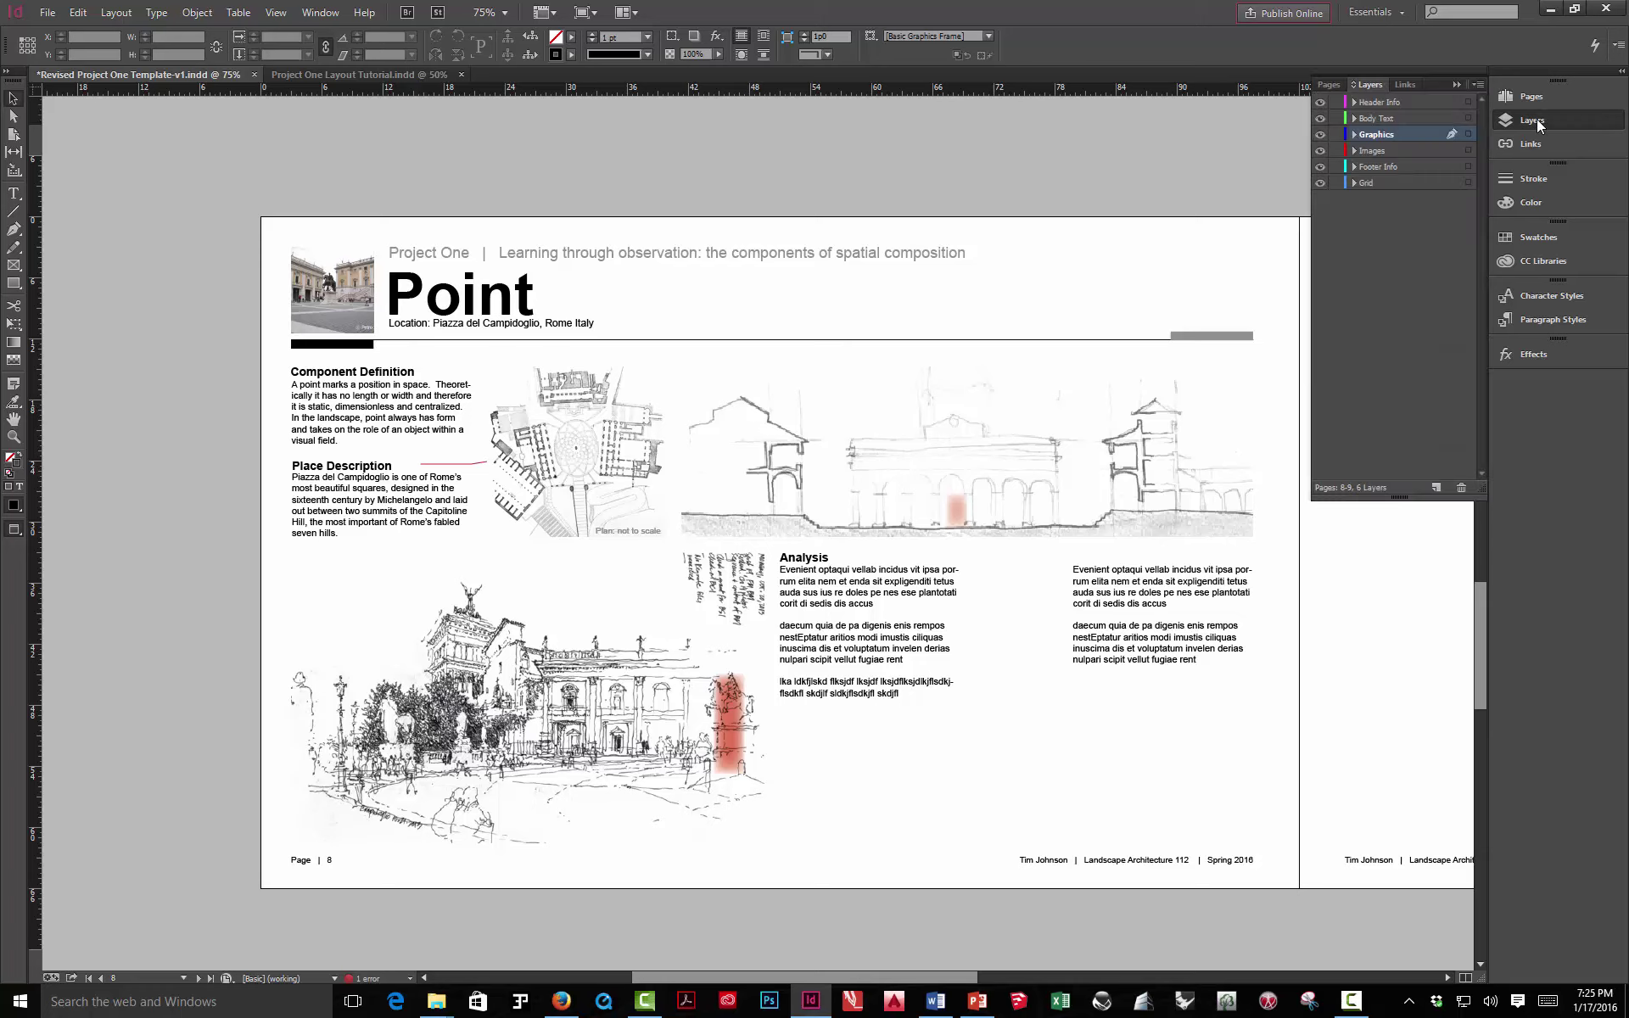
left_click(938, 456)
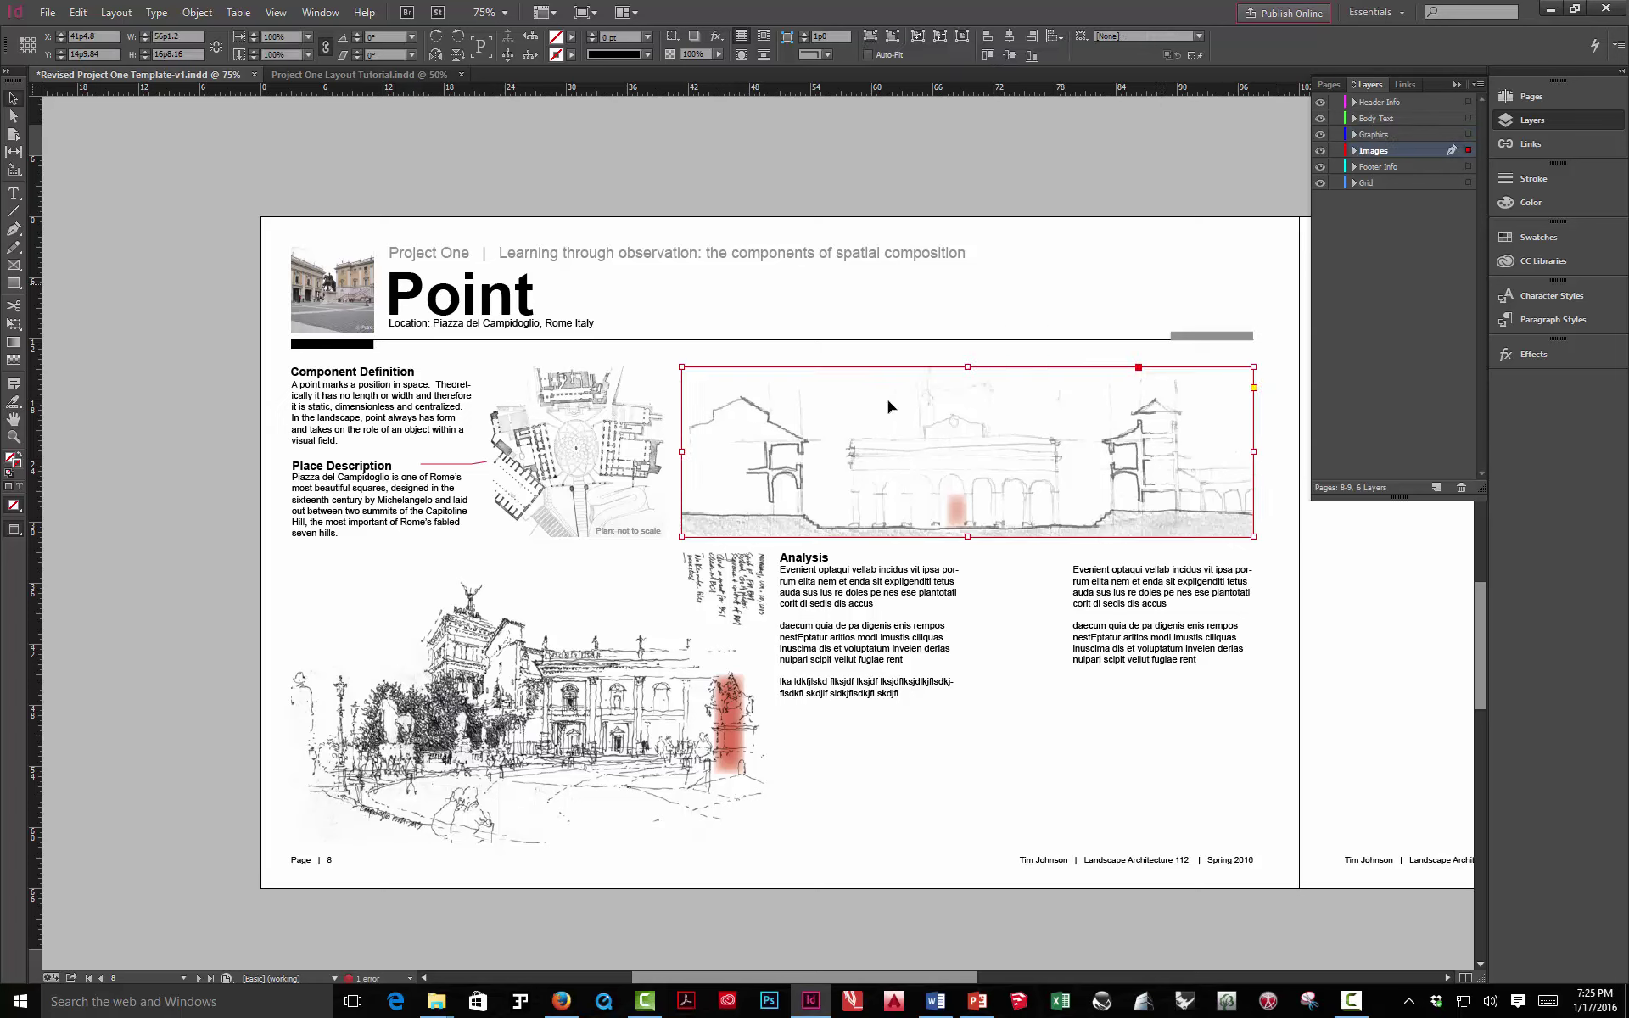
left_click(604, 435)
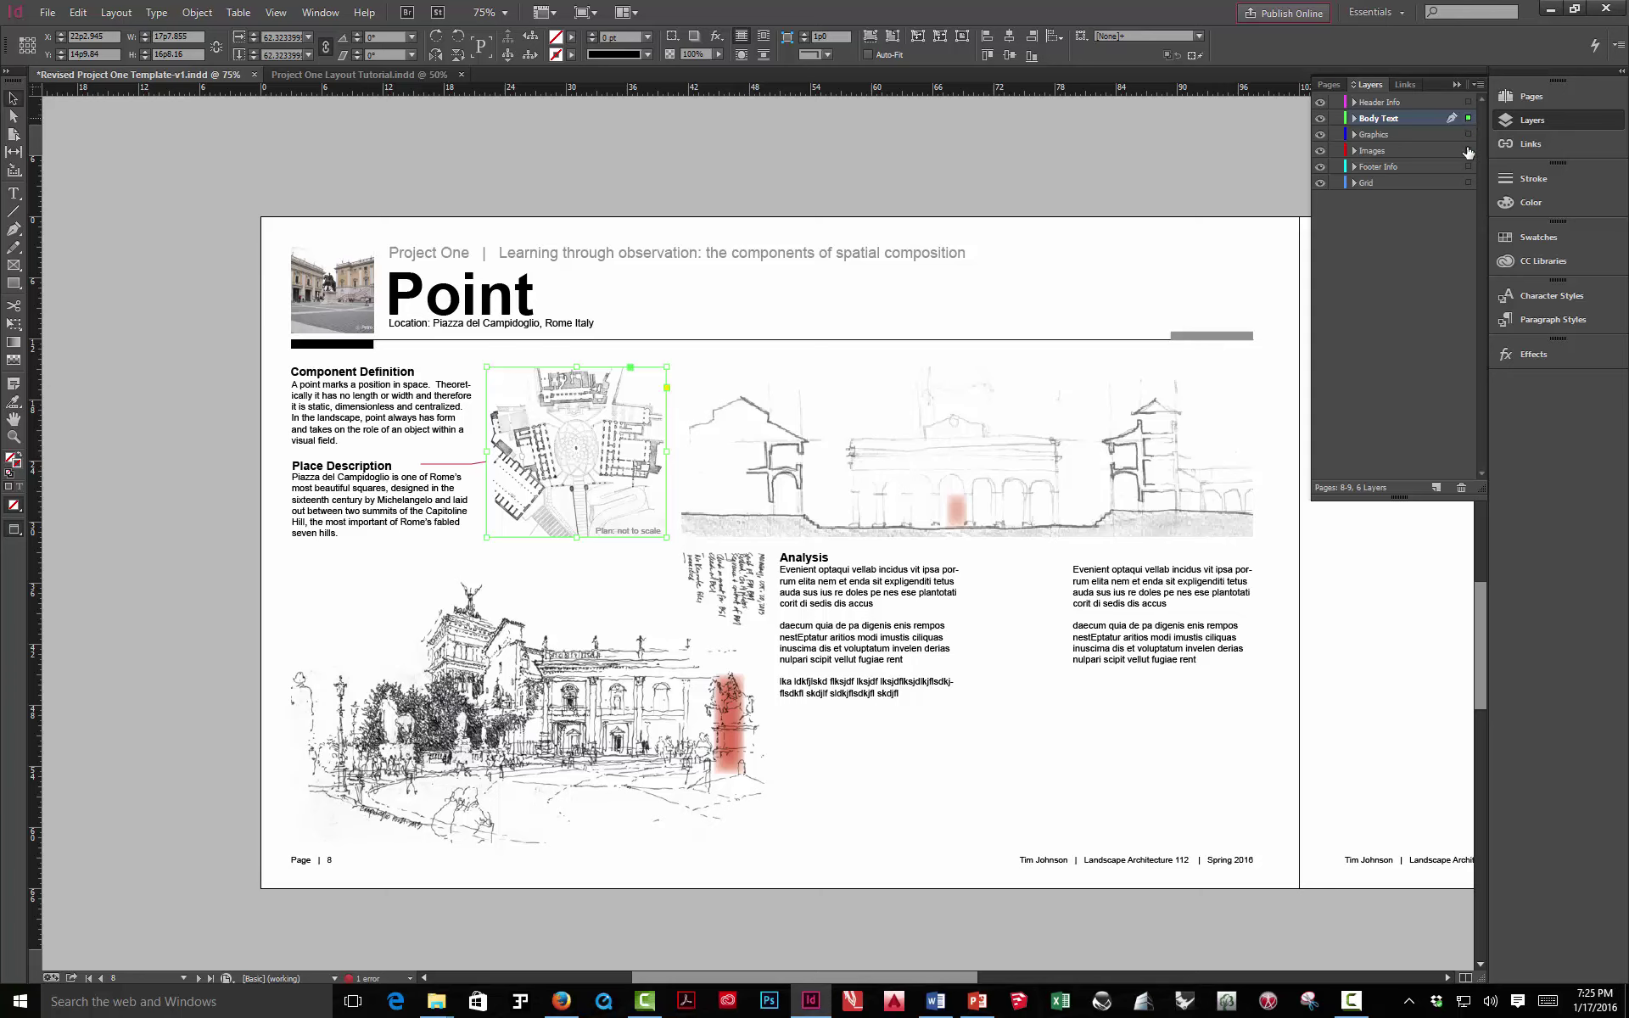
left_click_drag(1467, 118, 1468, 151)
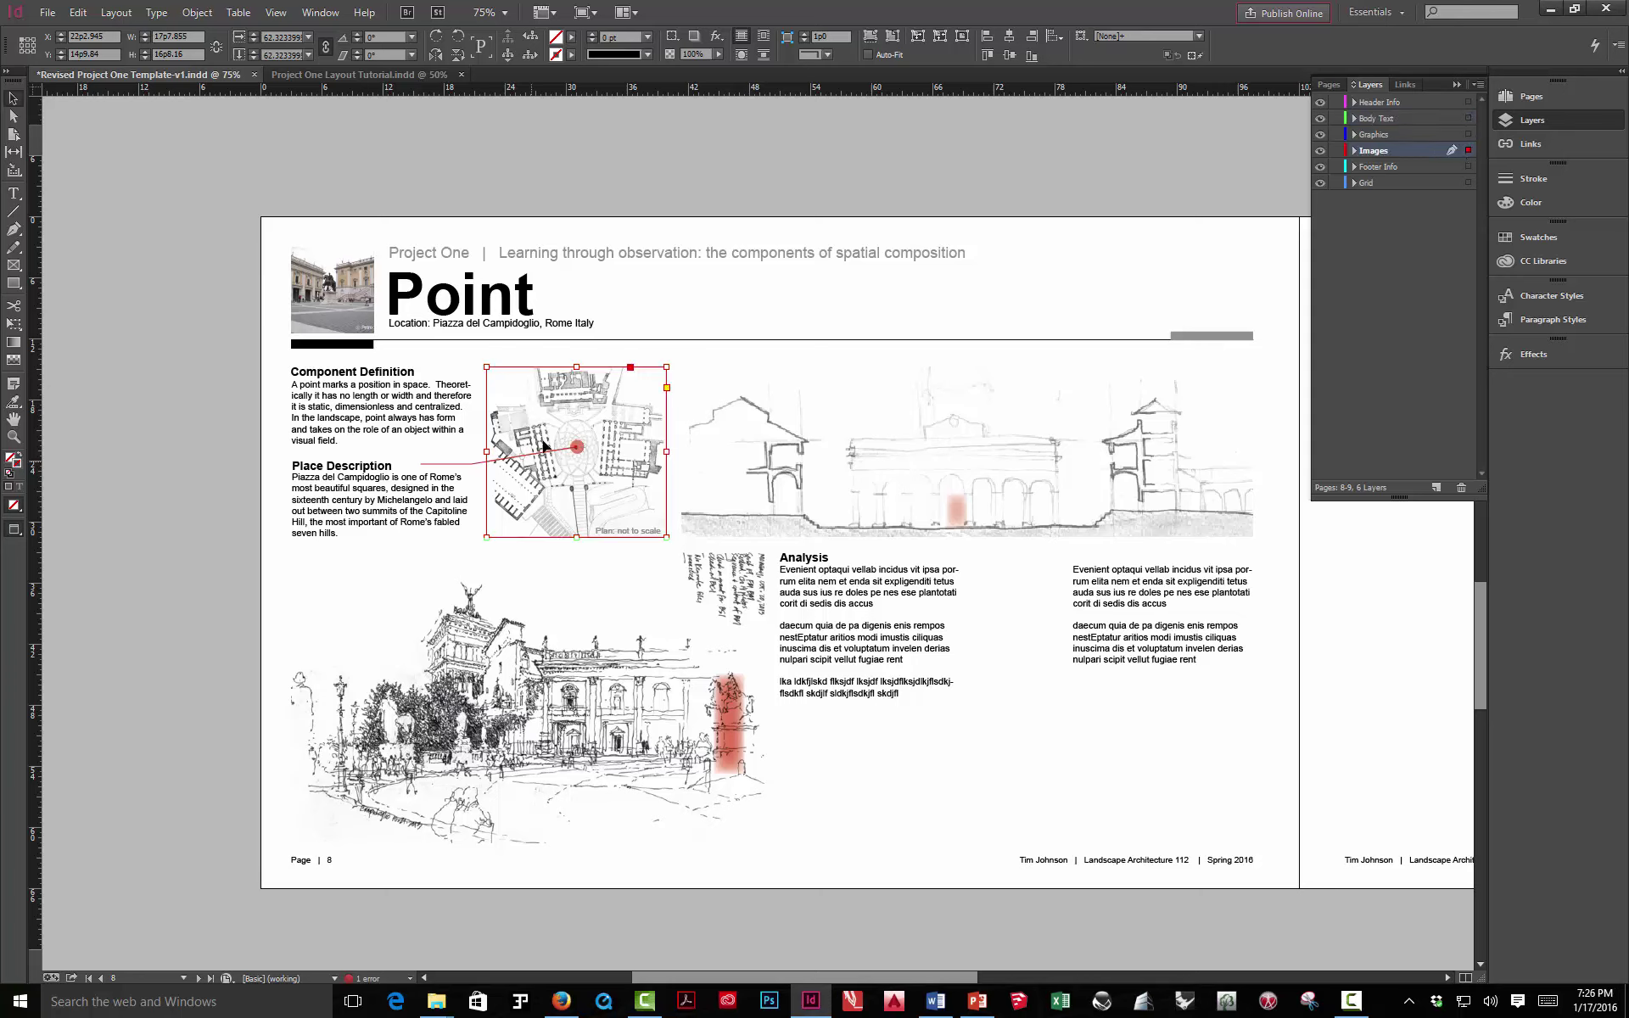
Check the layers of the leader line, dot and sketch, and move the sketch's red highlight to the Graphics layer
left_click(450, 466)
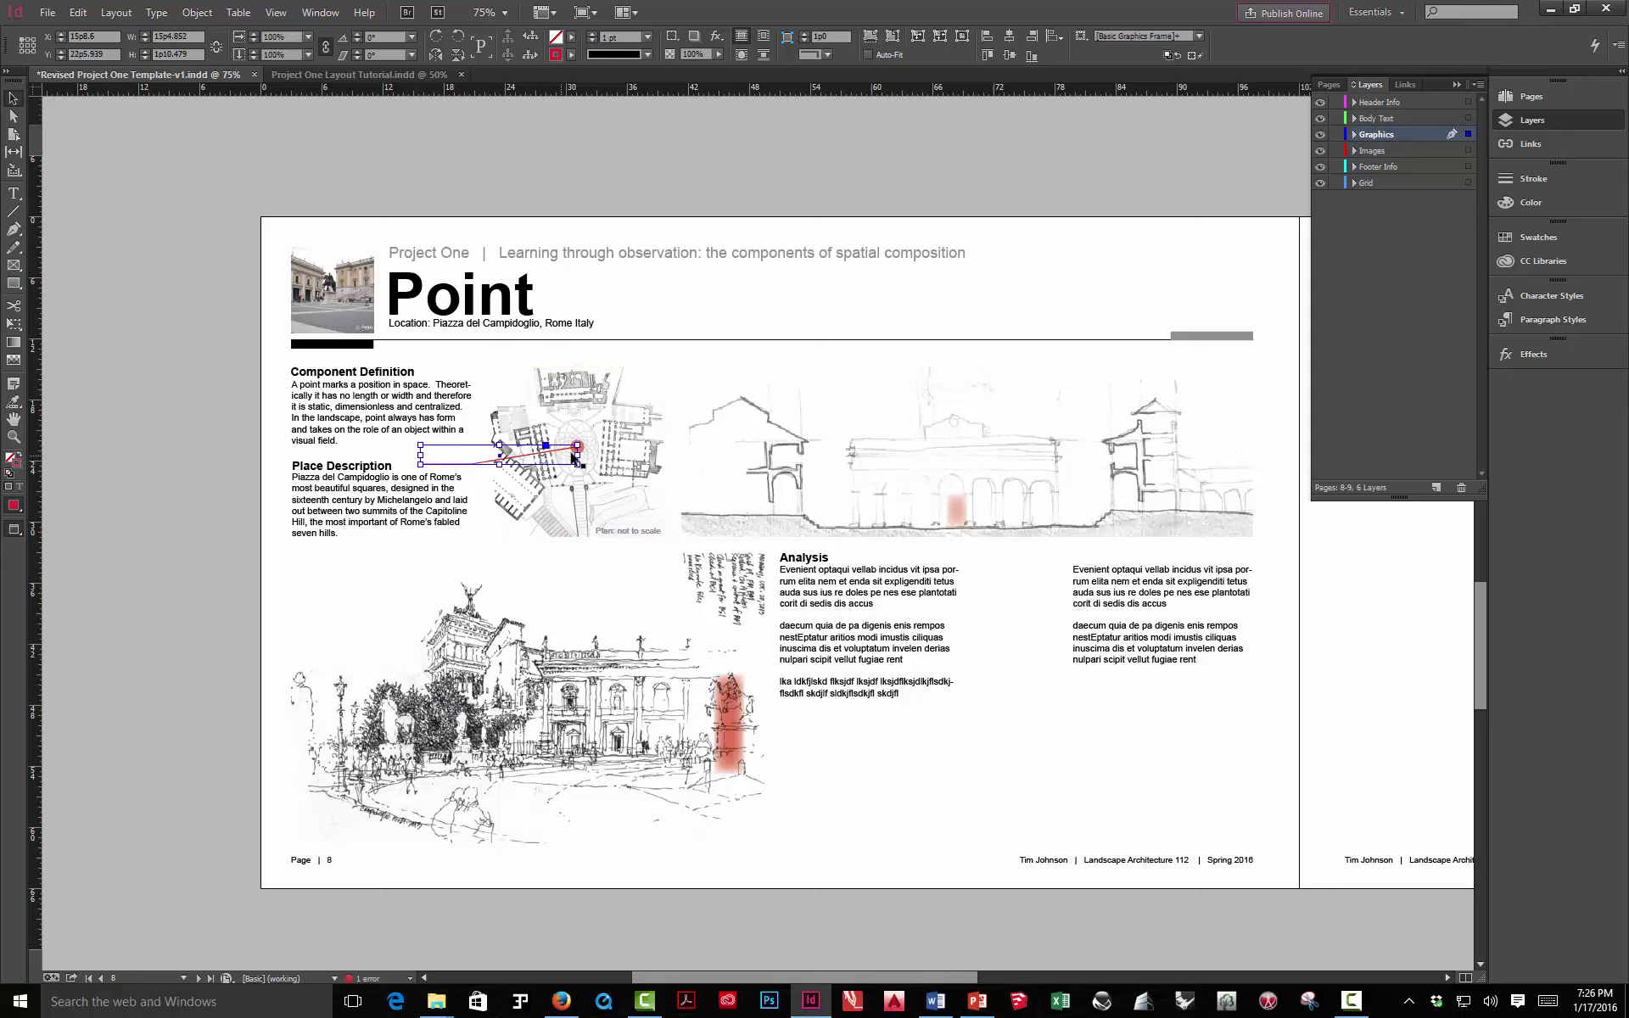
left_click(692, 332)
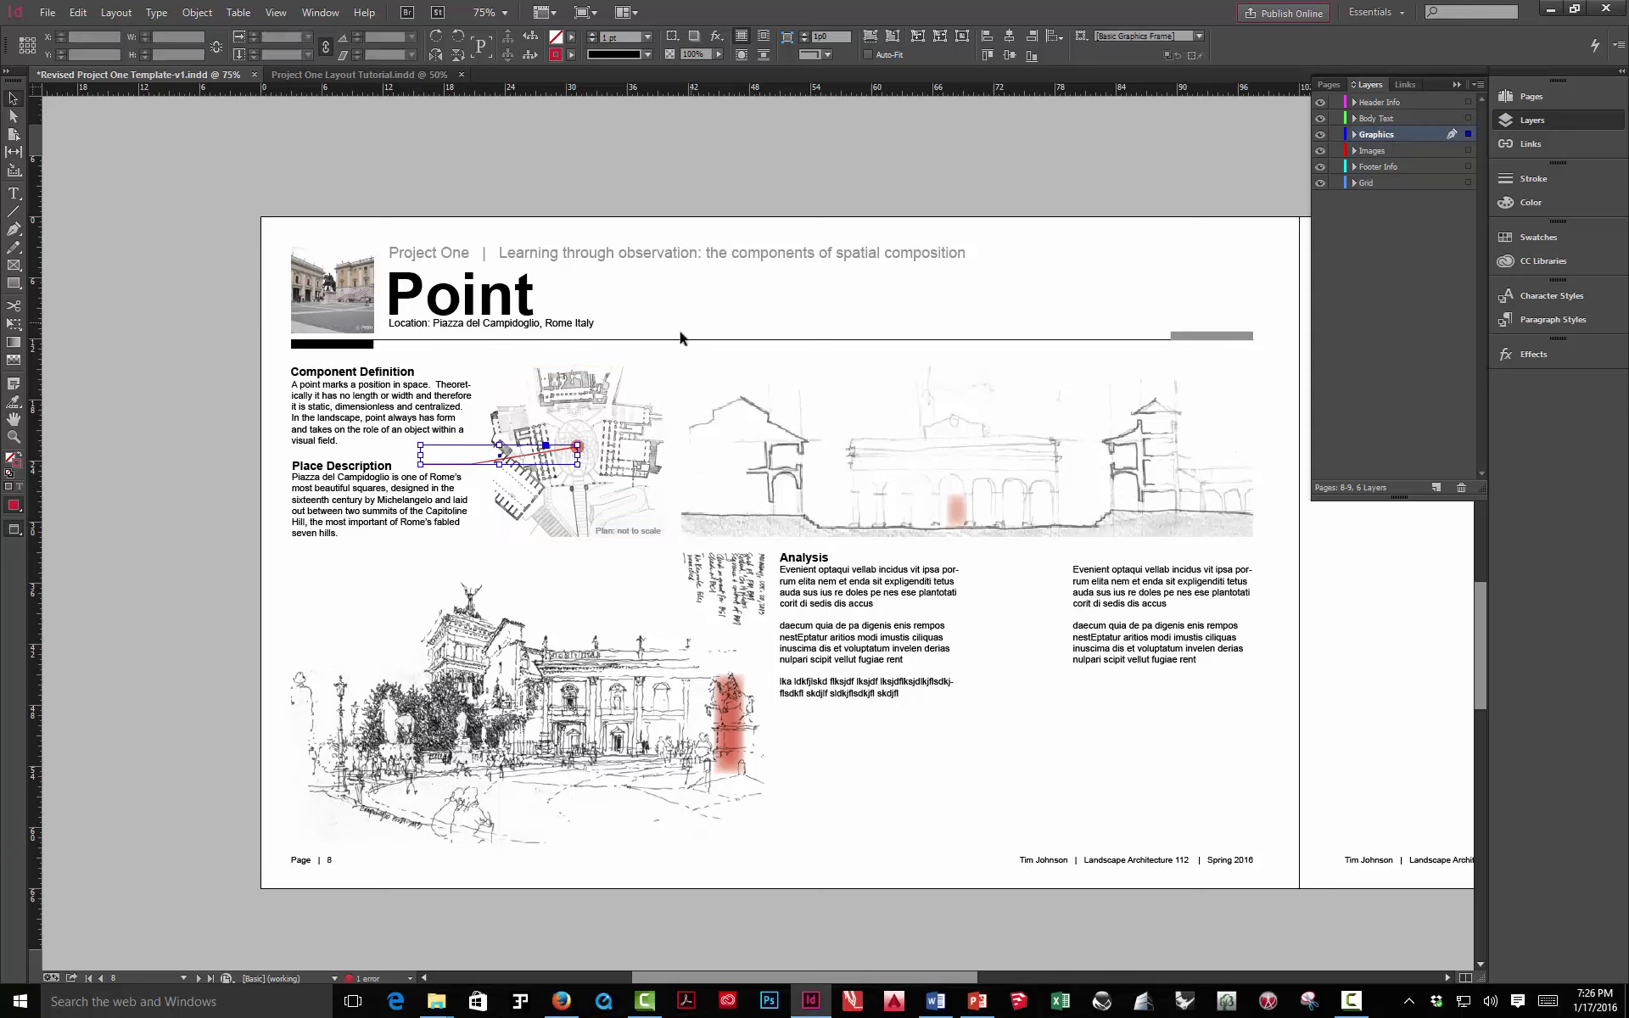
left_click(577, 446)
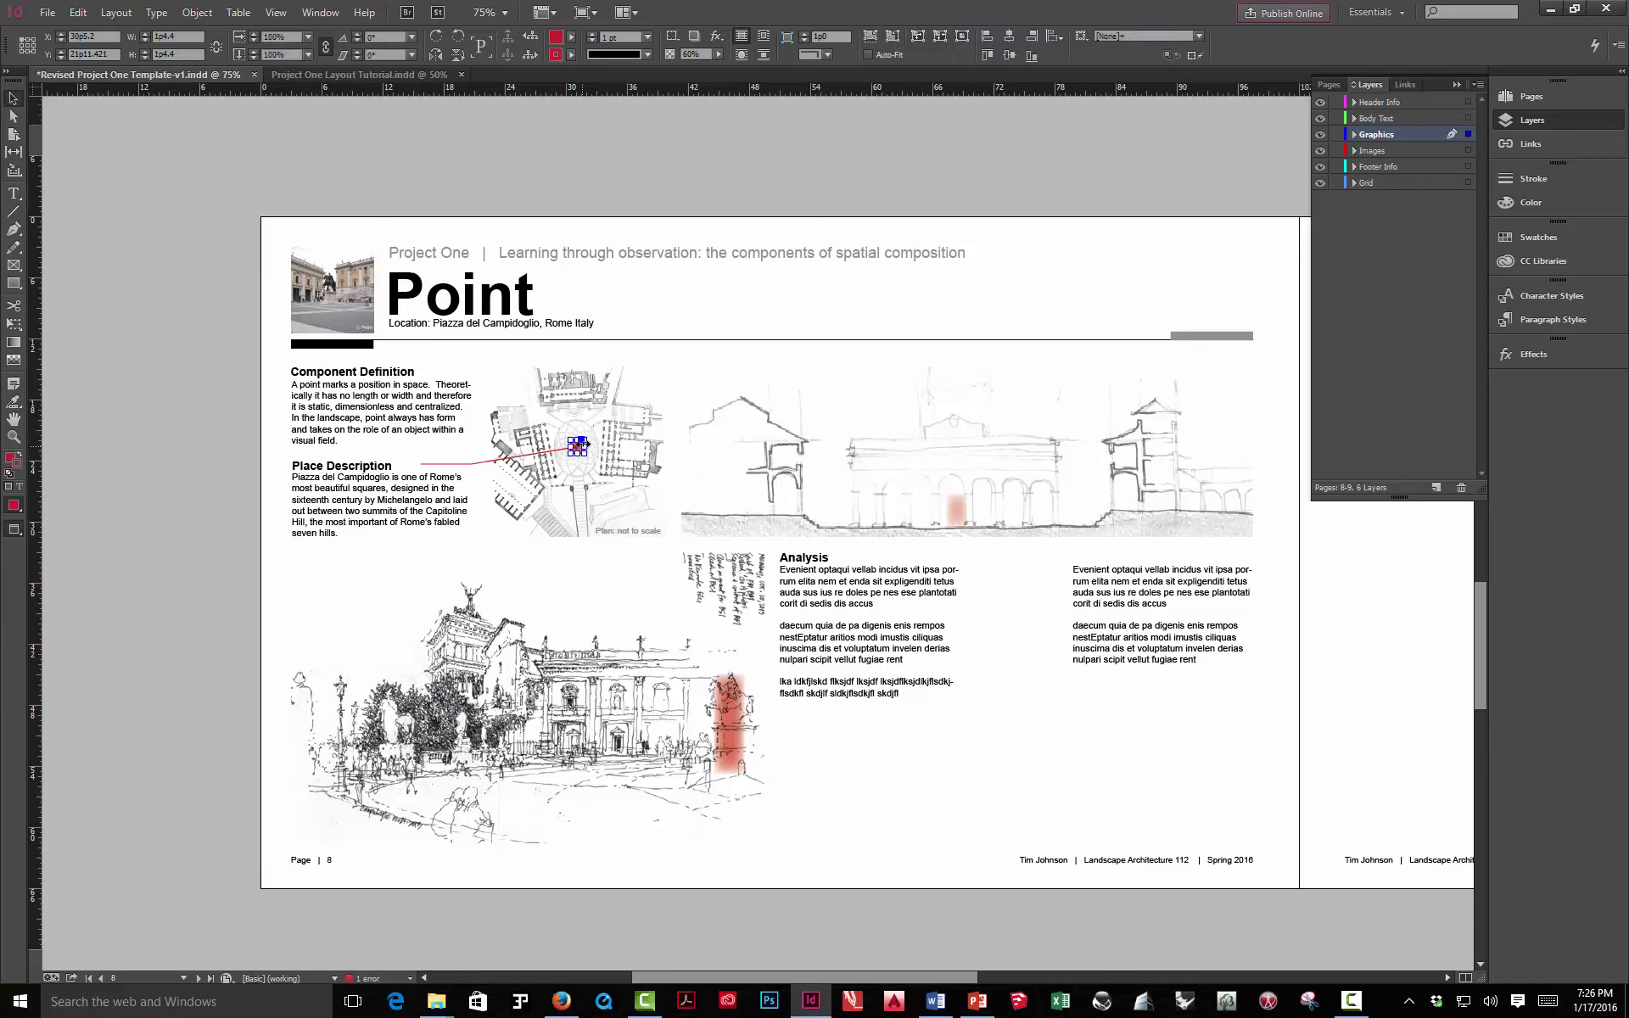
left_click(589, 701)
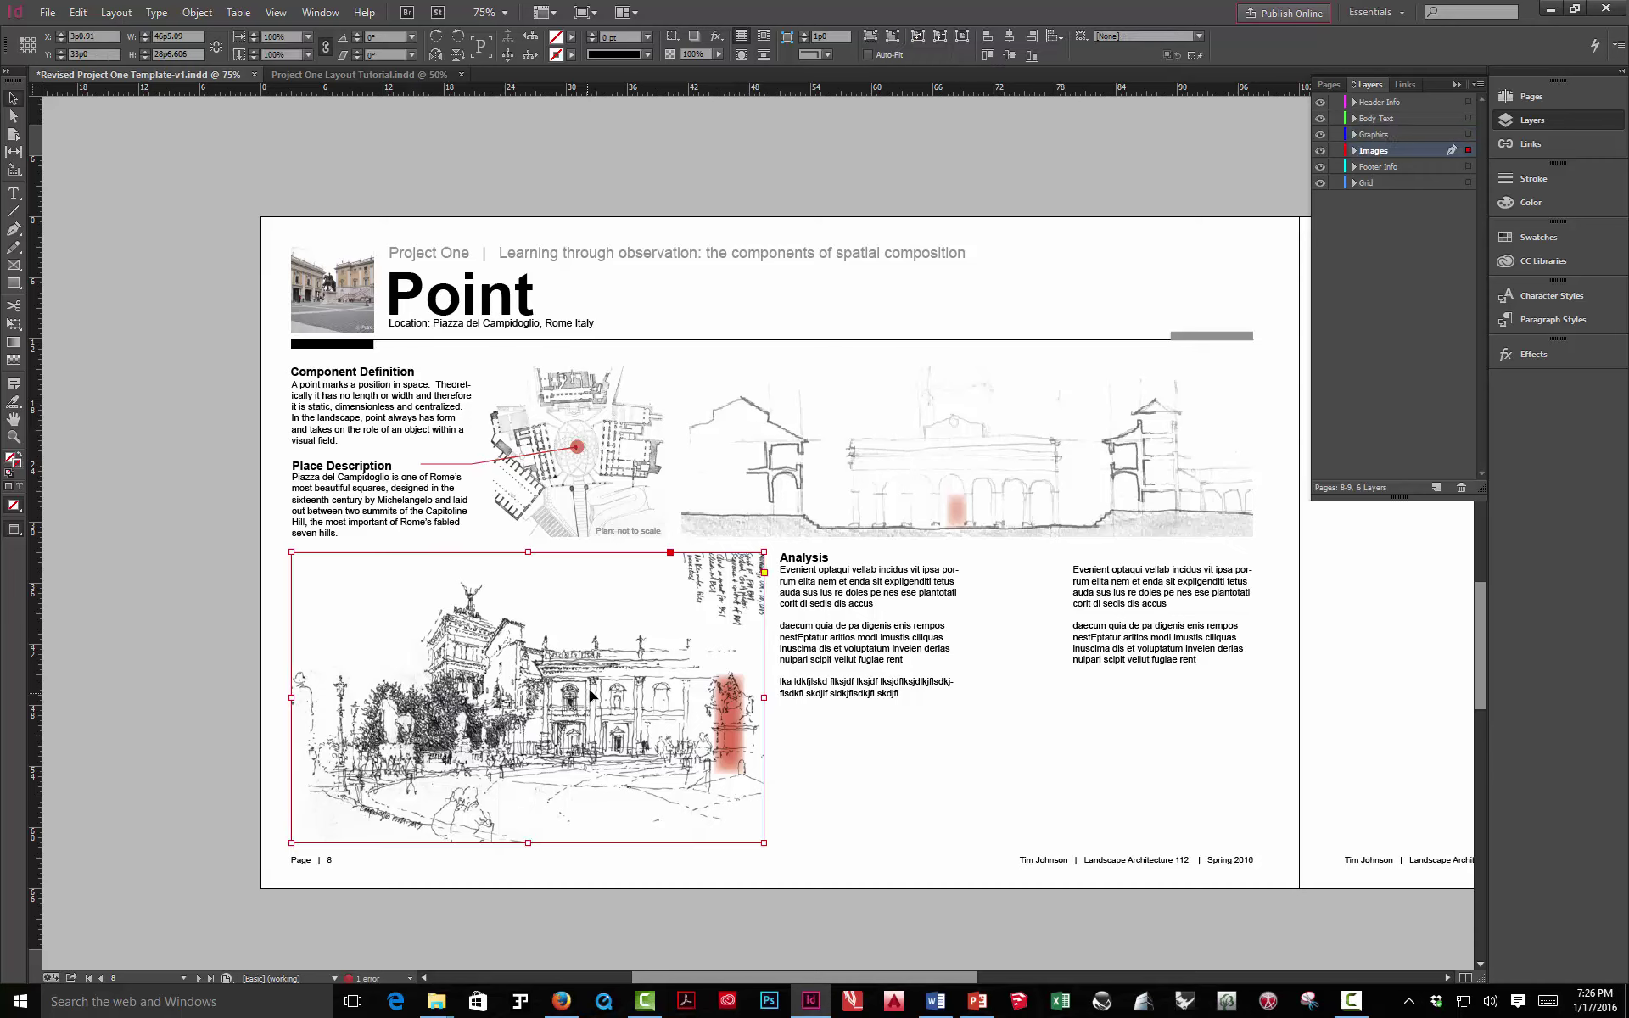
left_click(729, 706)
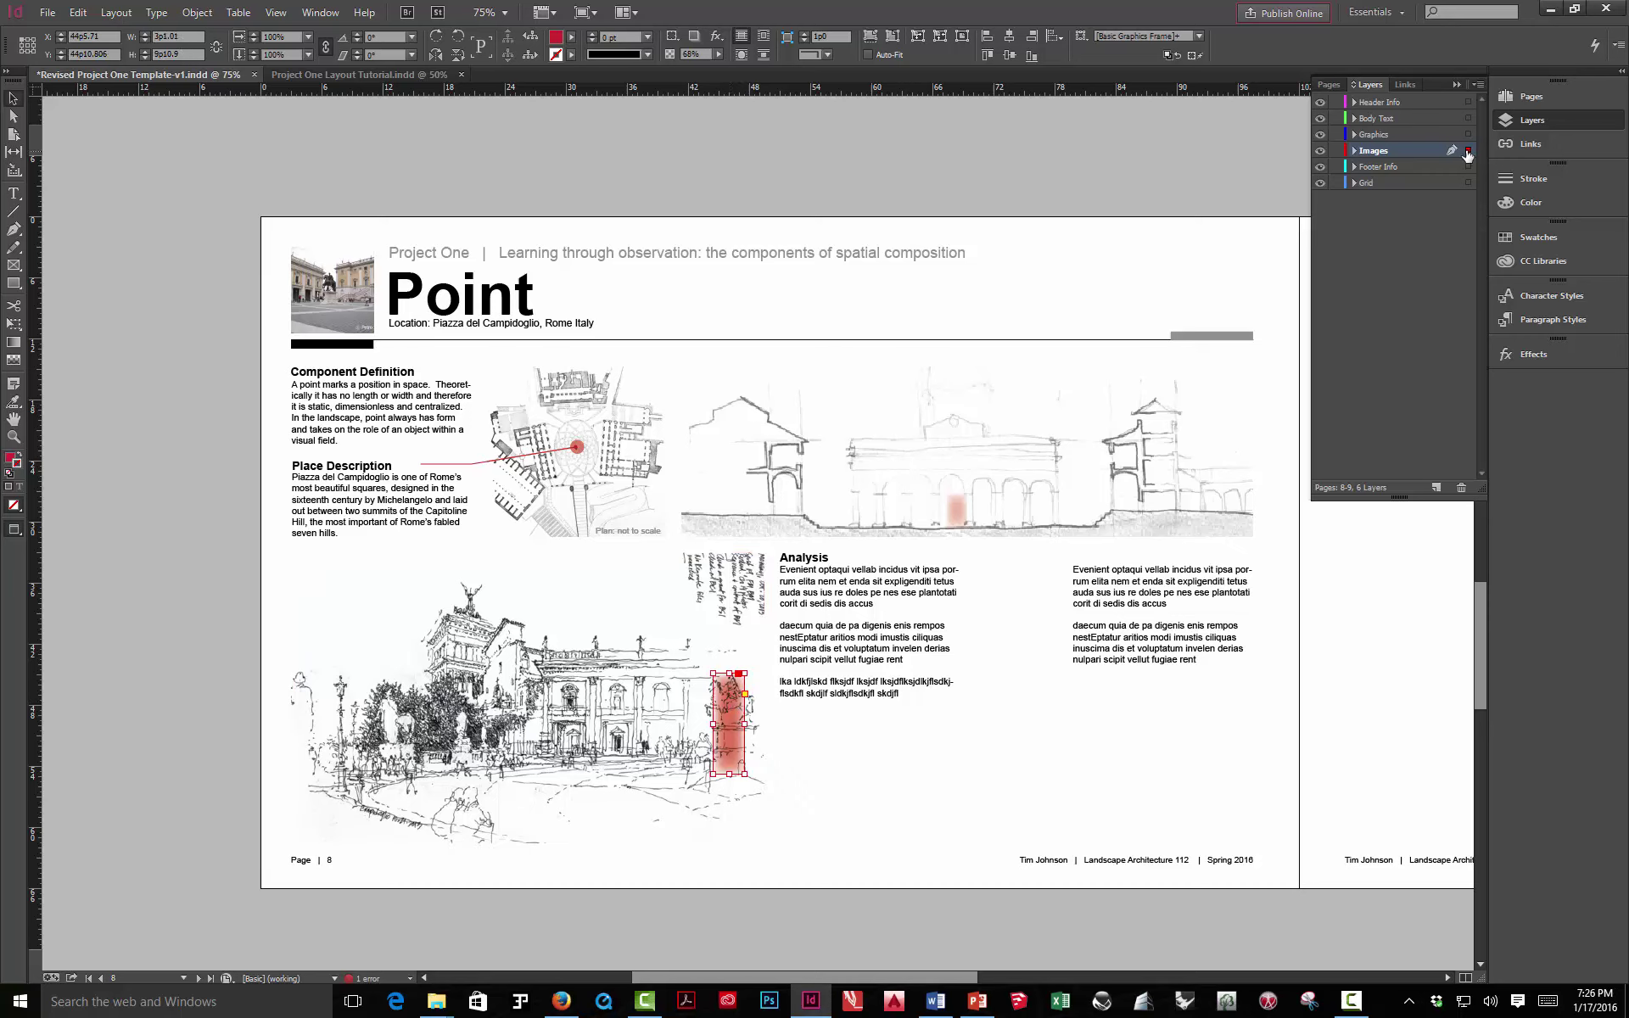
left_click_drag(1468, 151, 1468, 135)
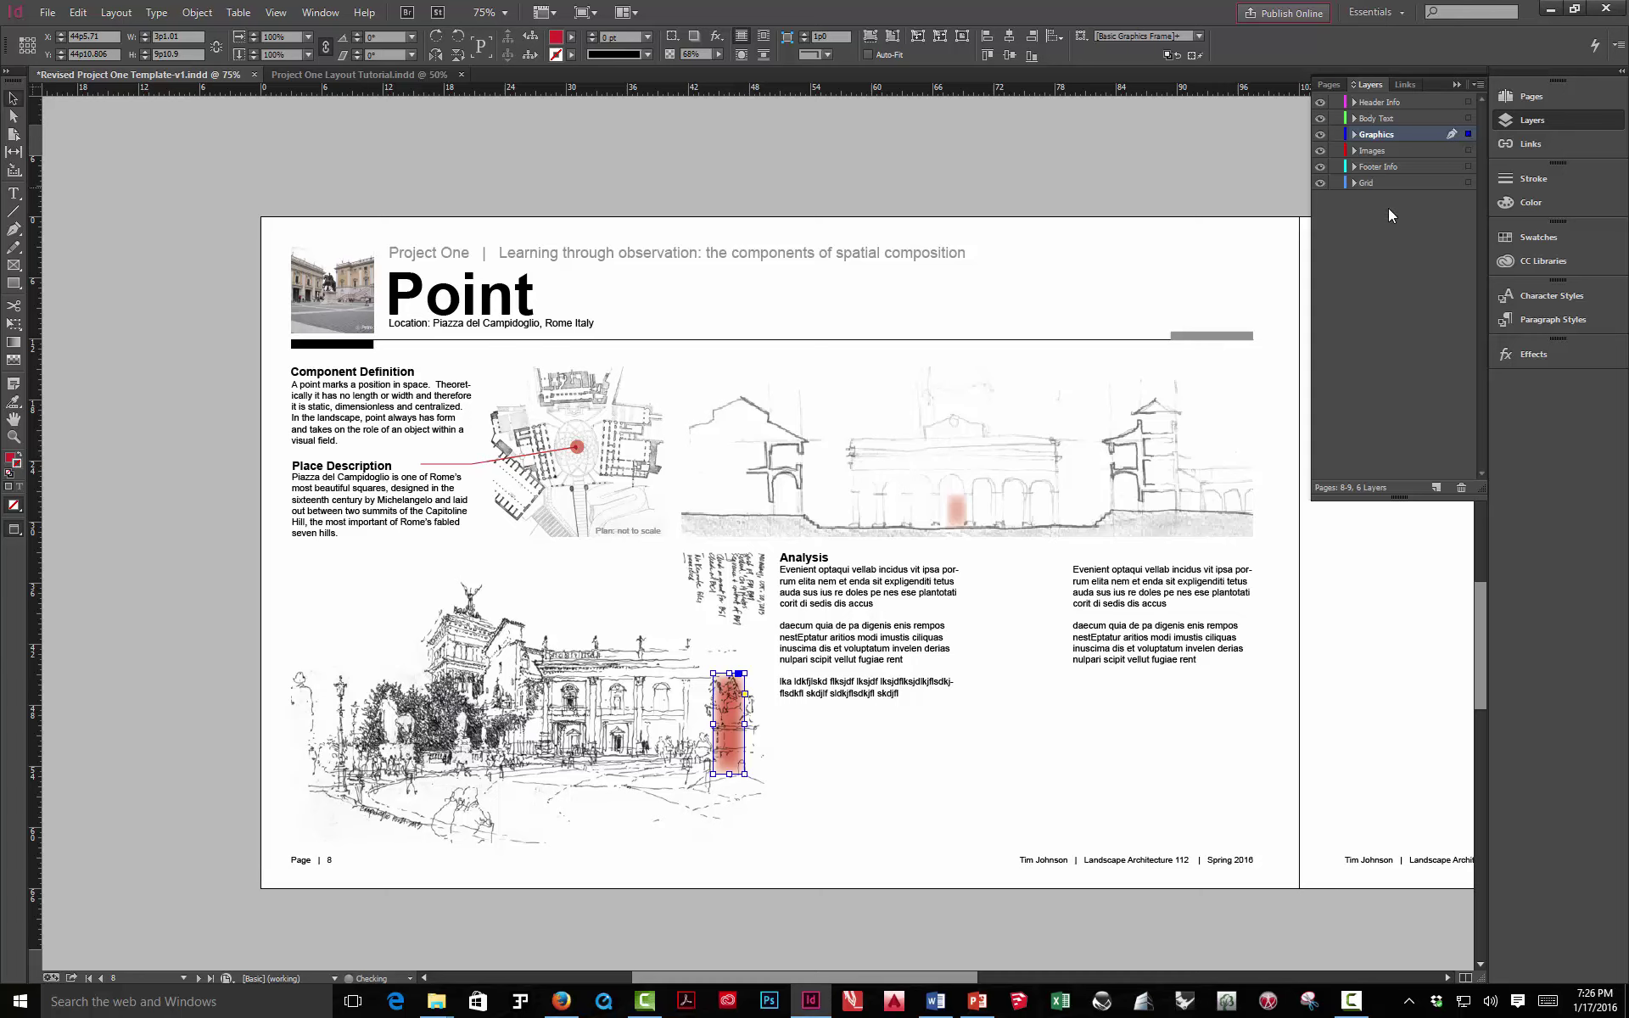
left_click(964, 155)
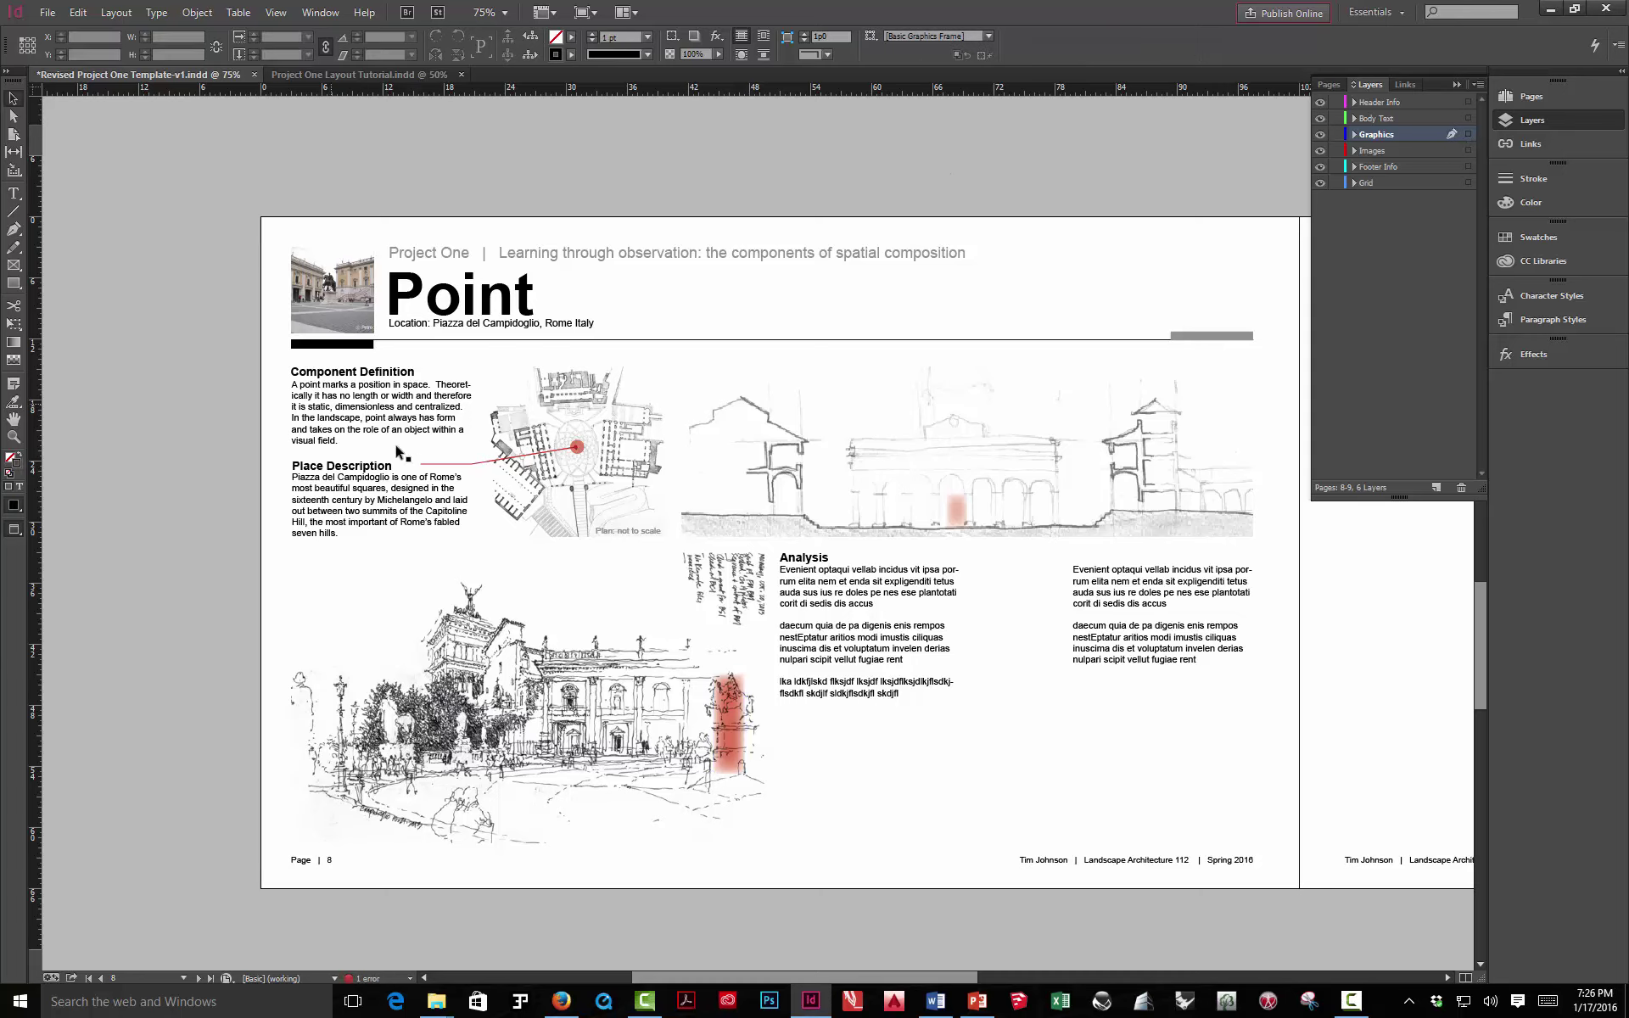
left_click(428, 463)
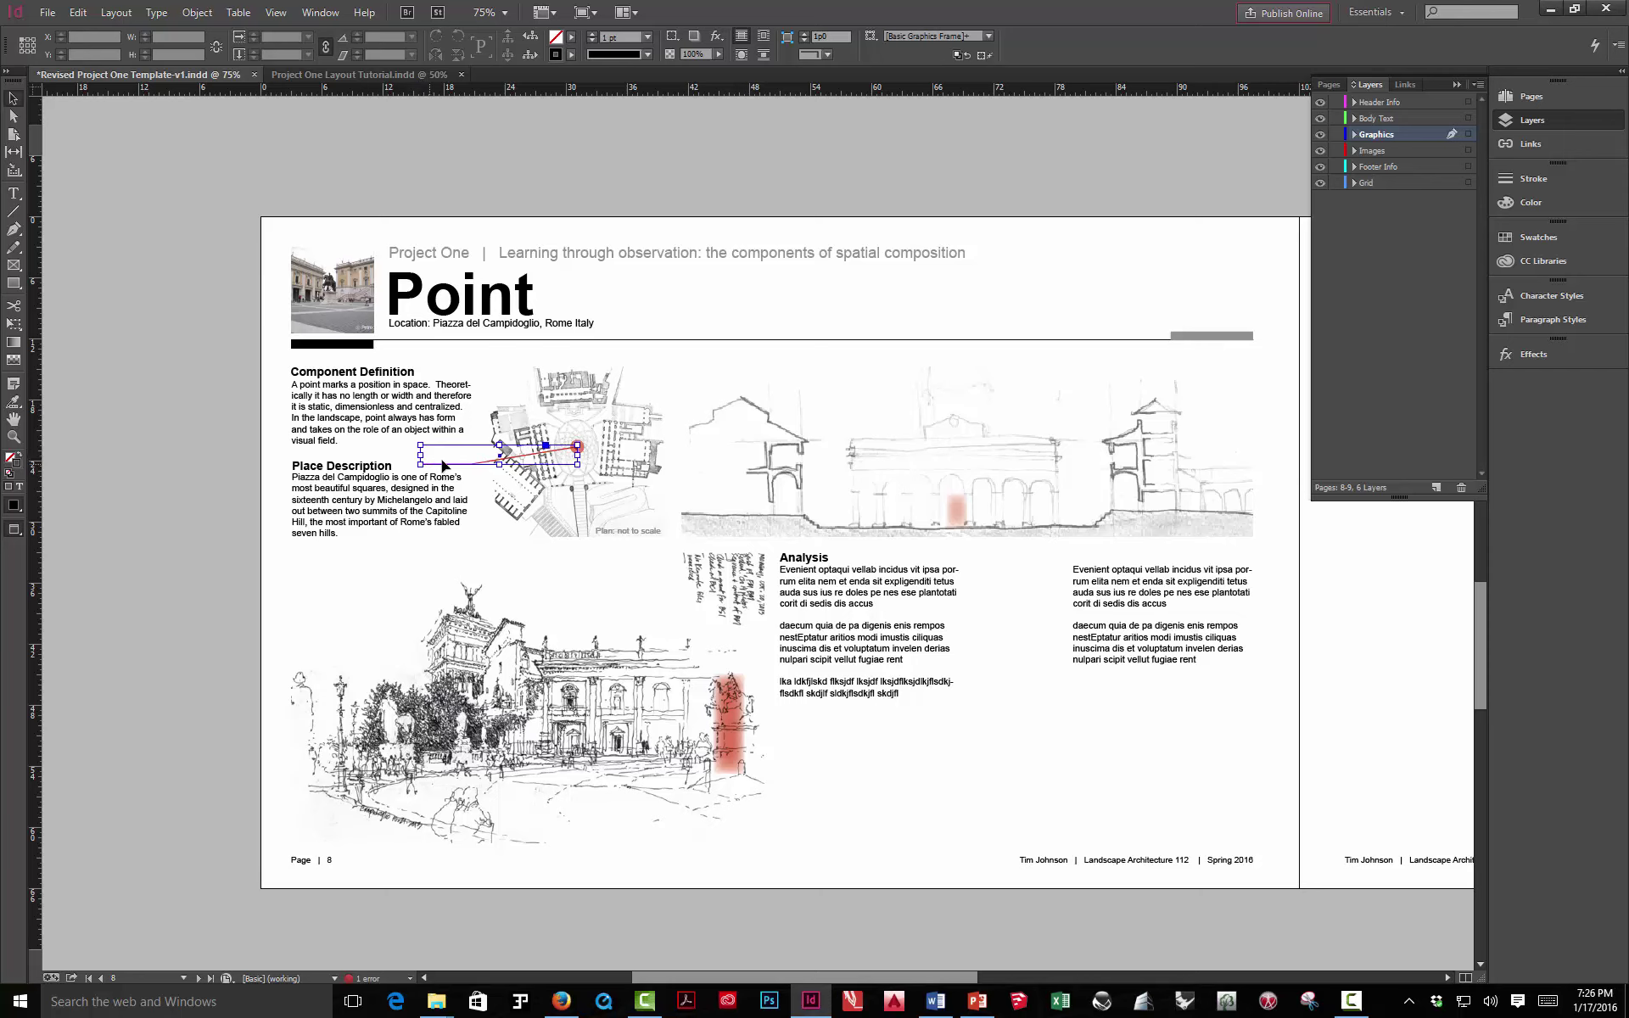
left_click(606, 463)
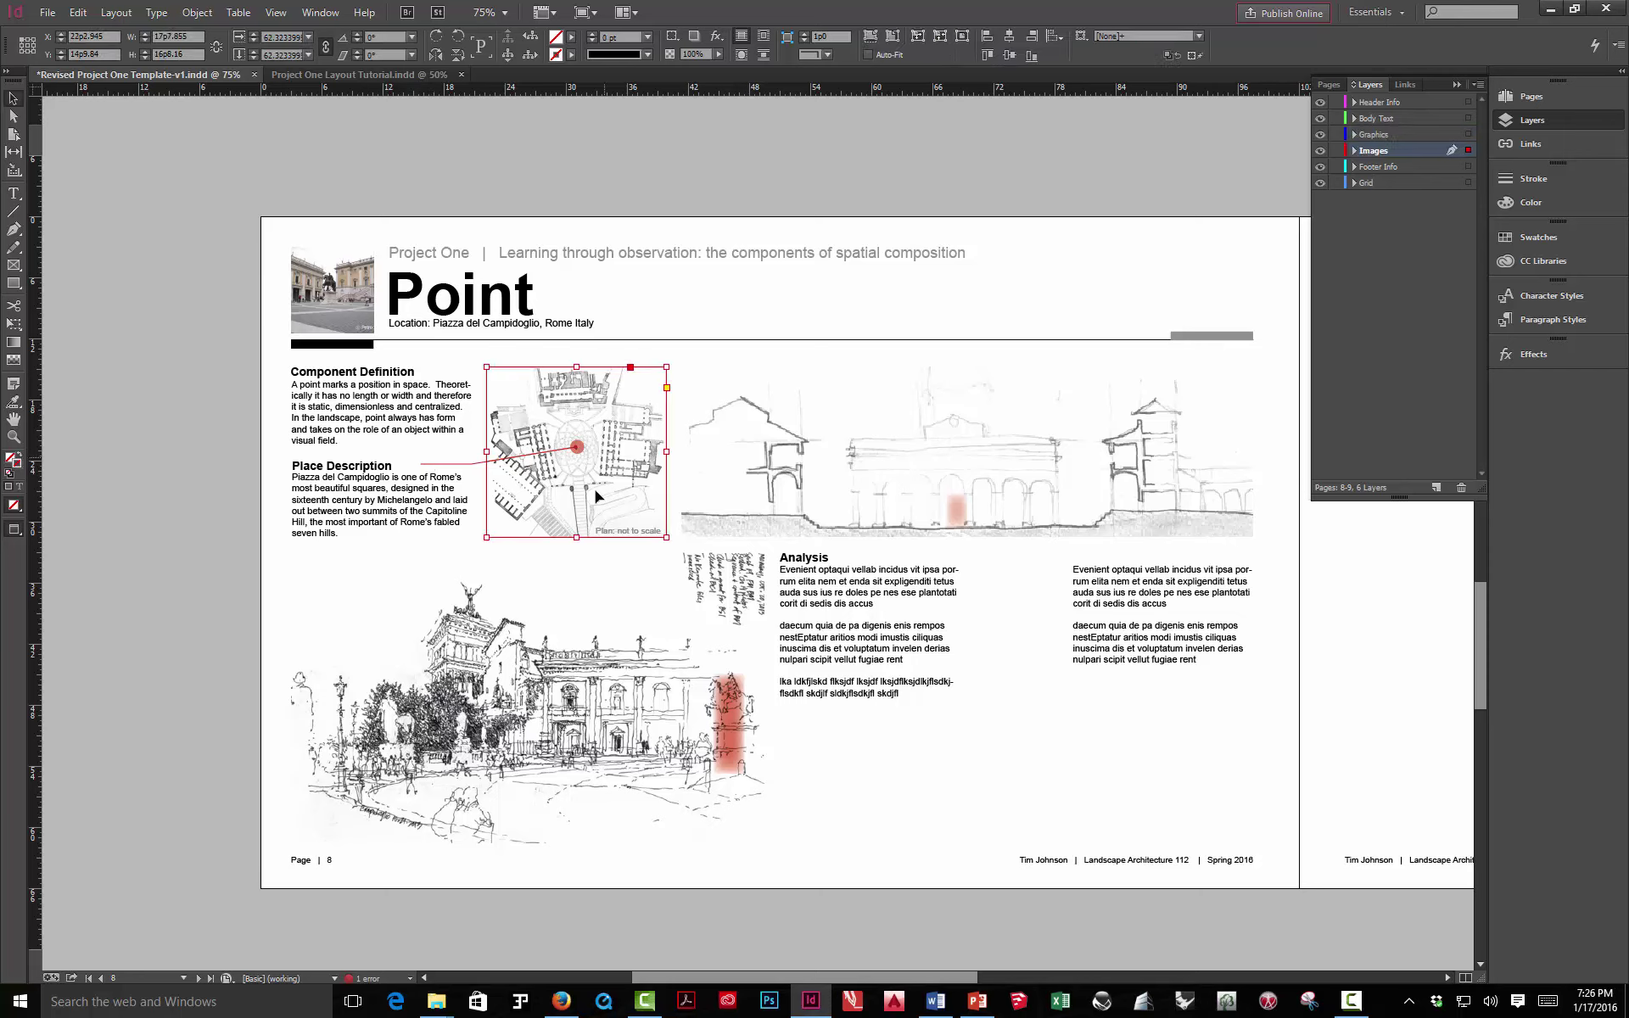
left_click(187, 354)
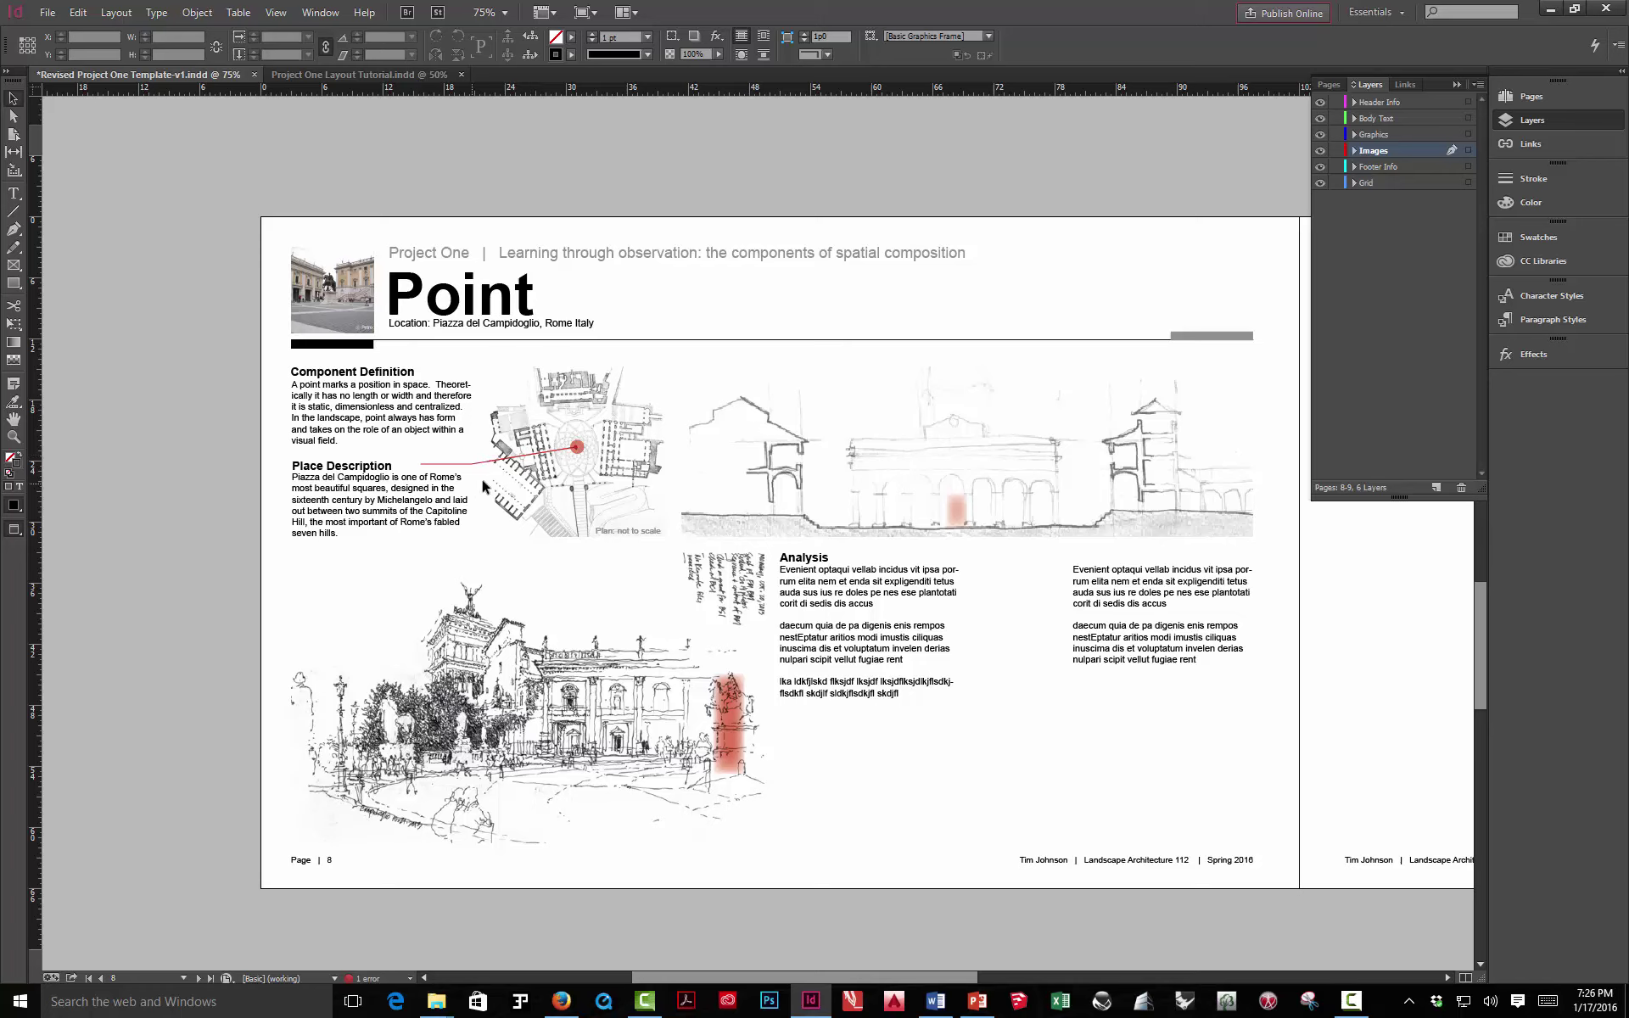
left_click(438, 462)
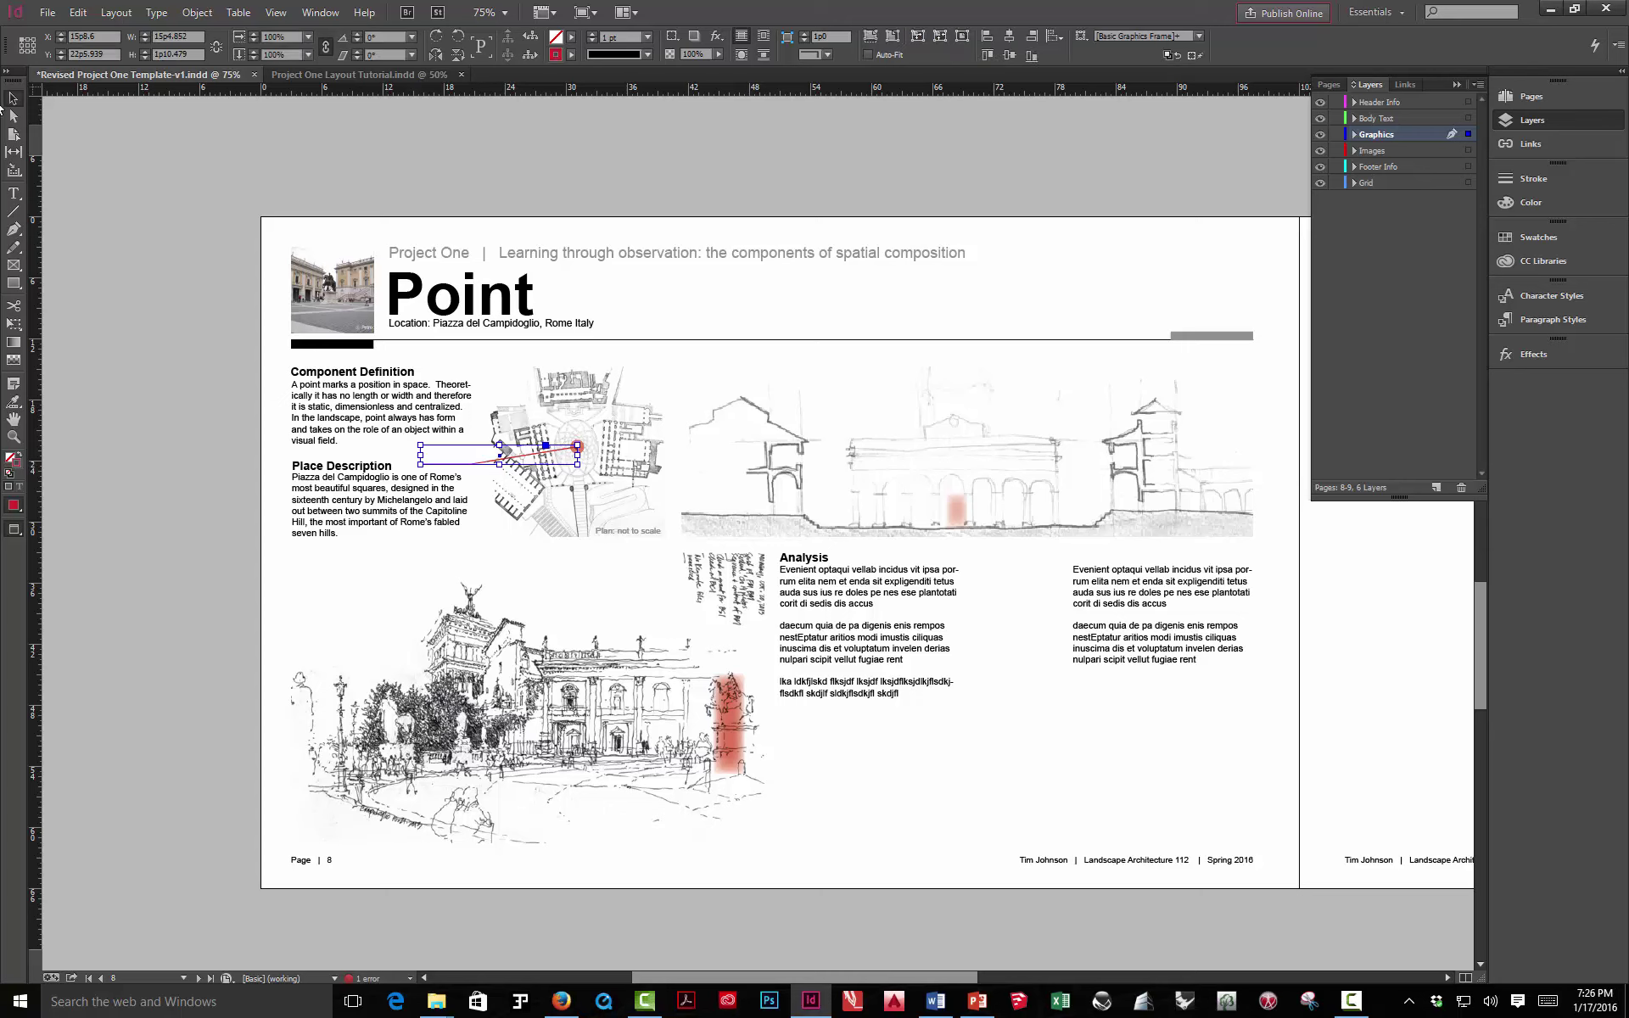
left_click(14, 115)
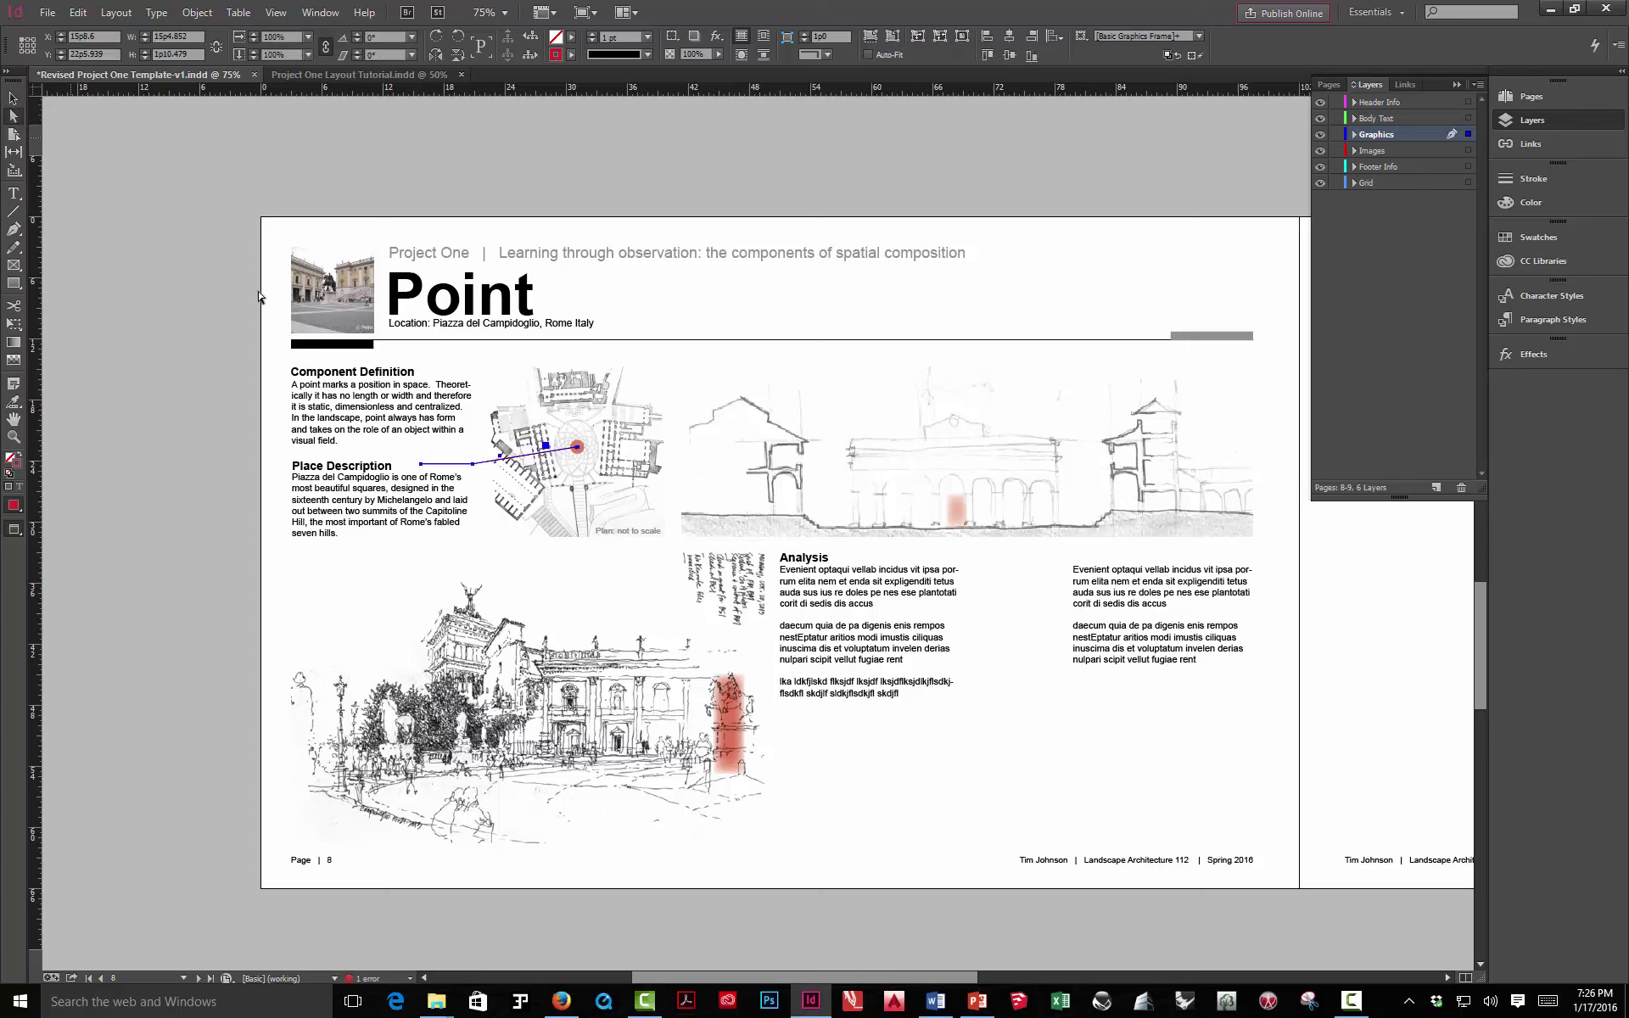
left_click(586, 460)
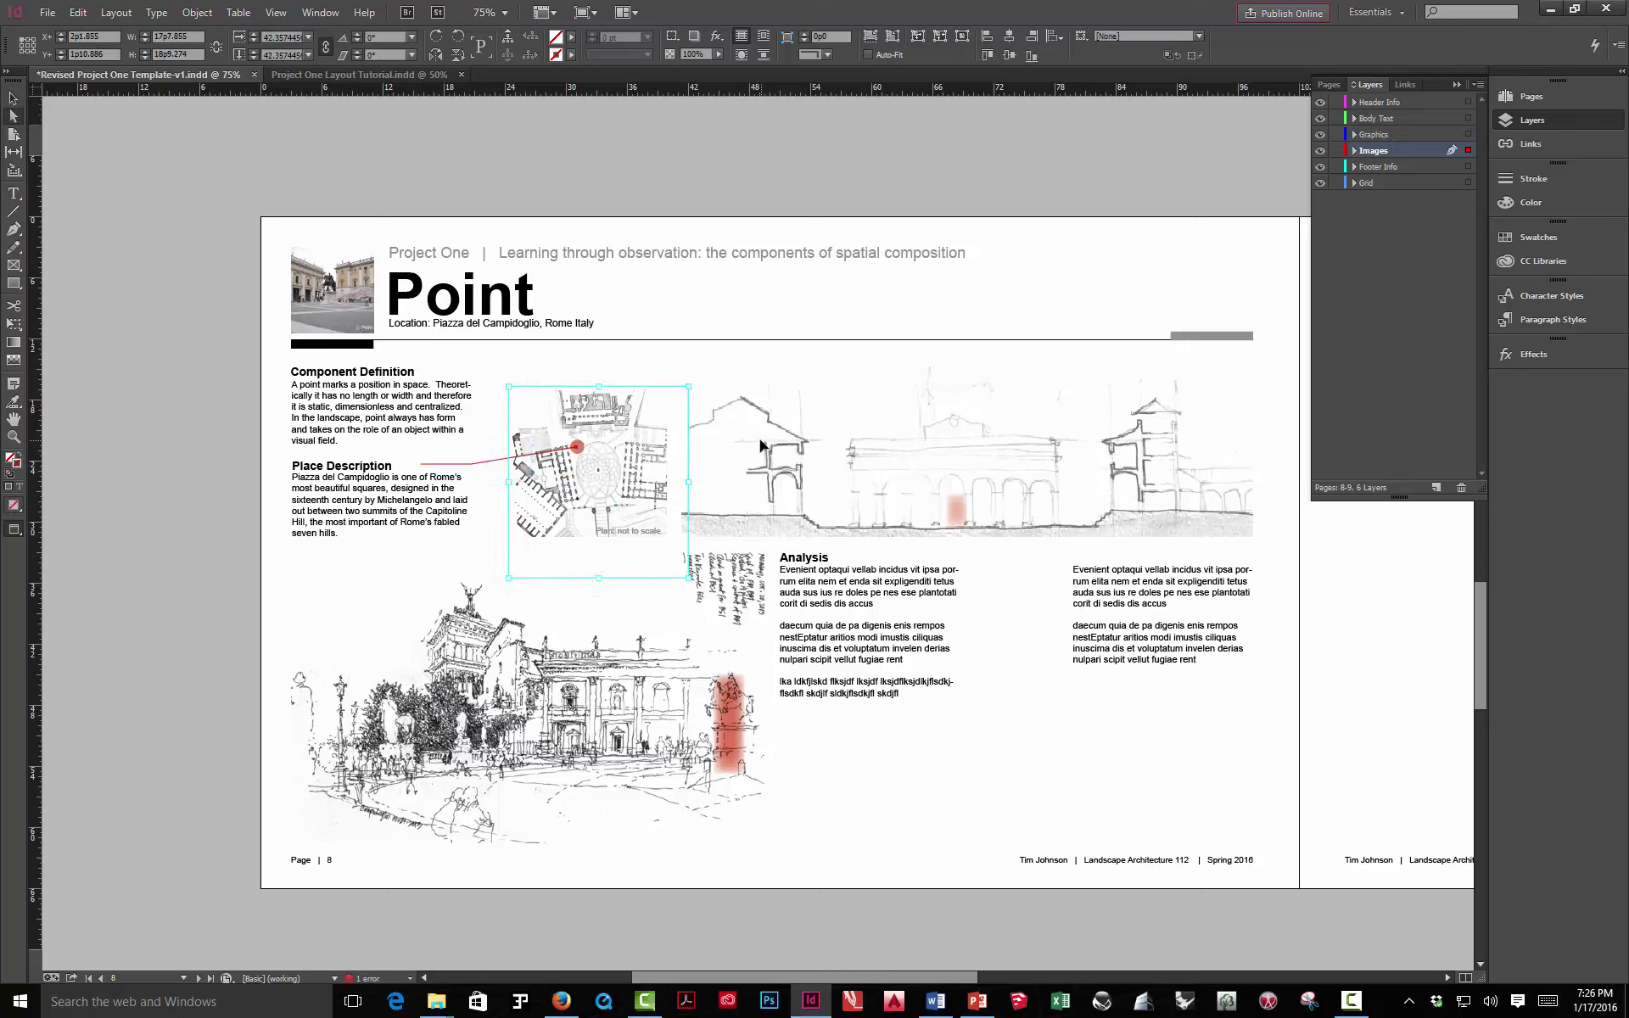
key("ctrl+z")
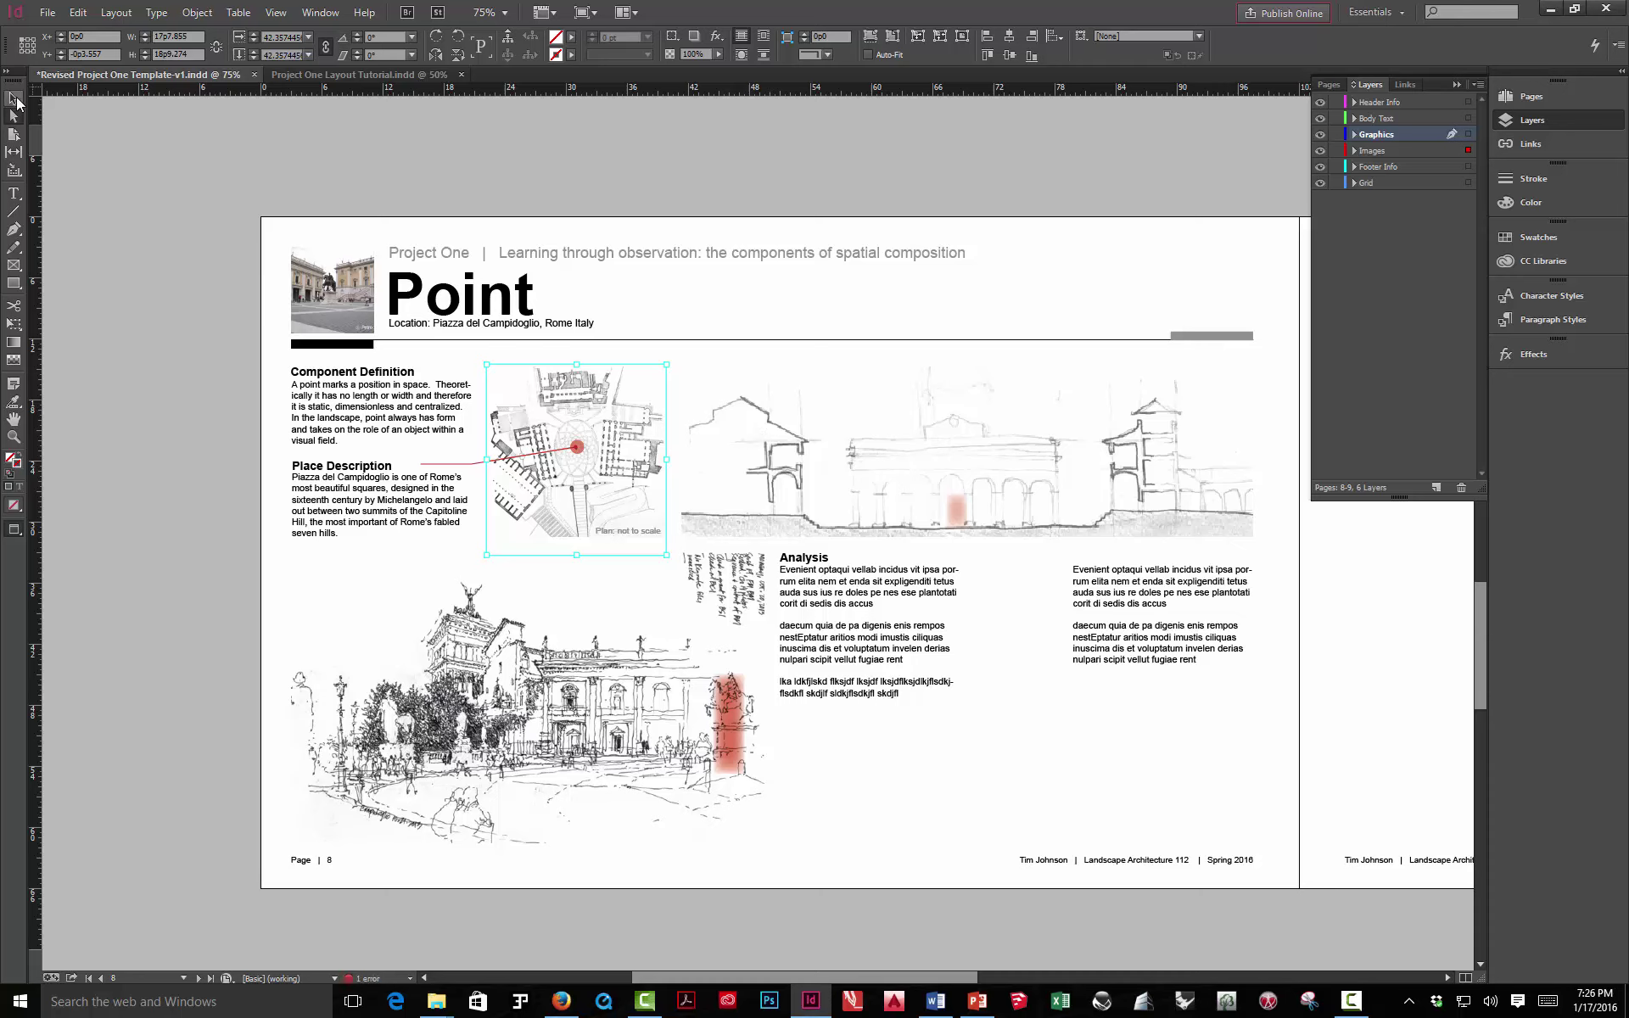
left_click(15, 100)
left_click(227, 174)
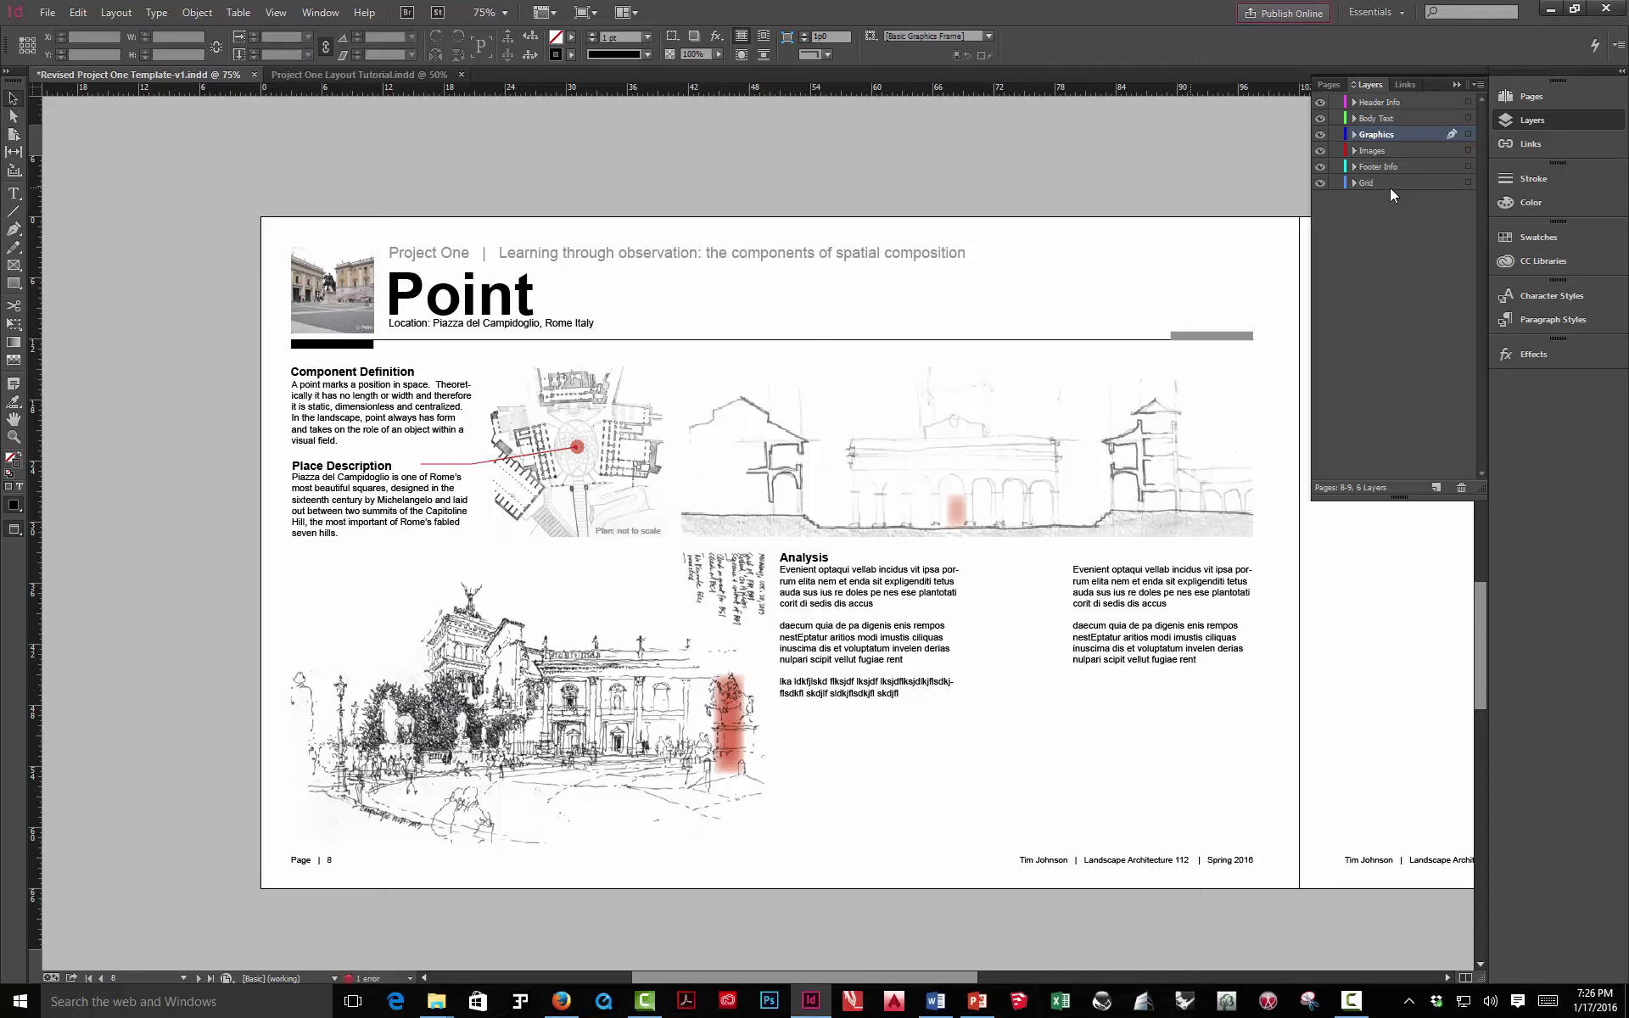
Lock the Images layer and pull the plan's leader line away from the red dot by its individual points
left_click(1336, 151)
left_click(14, 118)
left_click(488, 463)
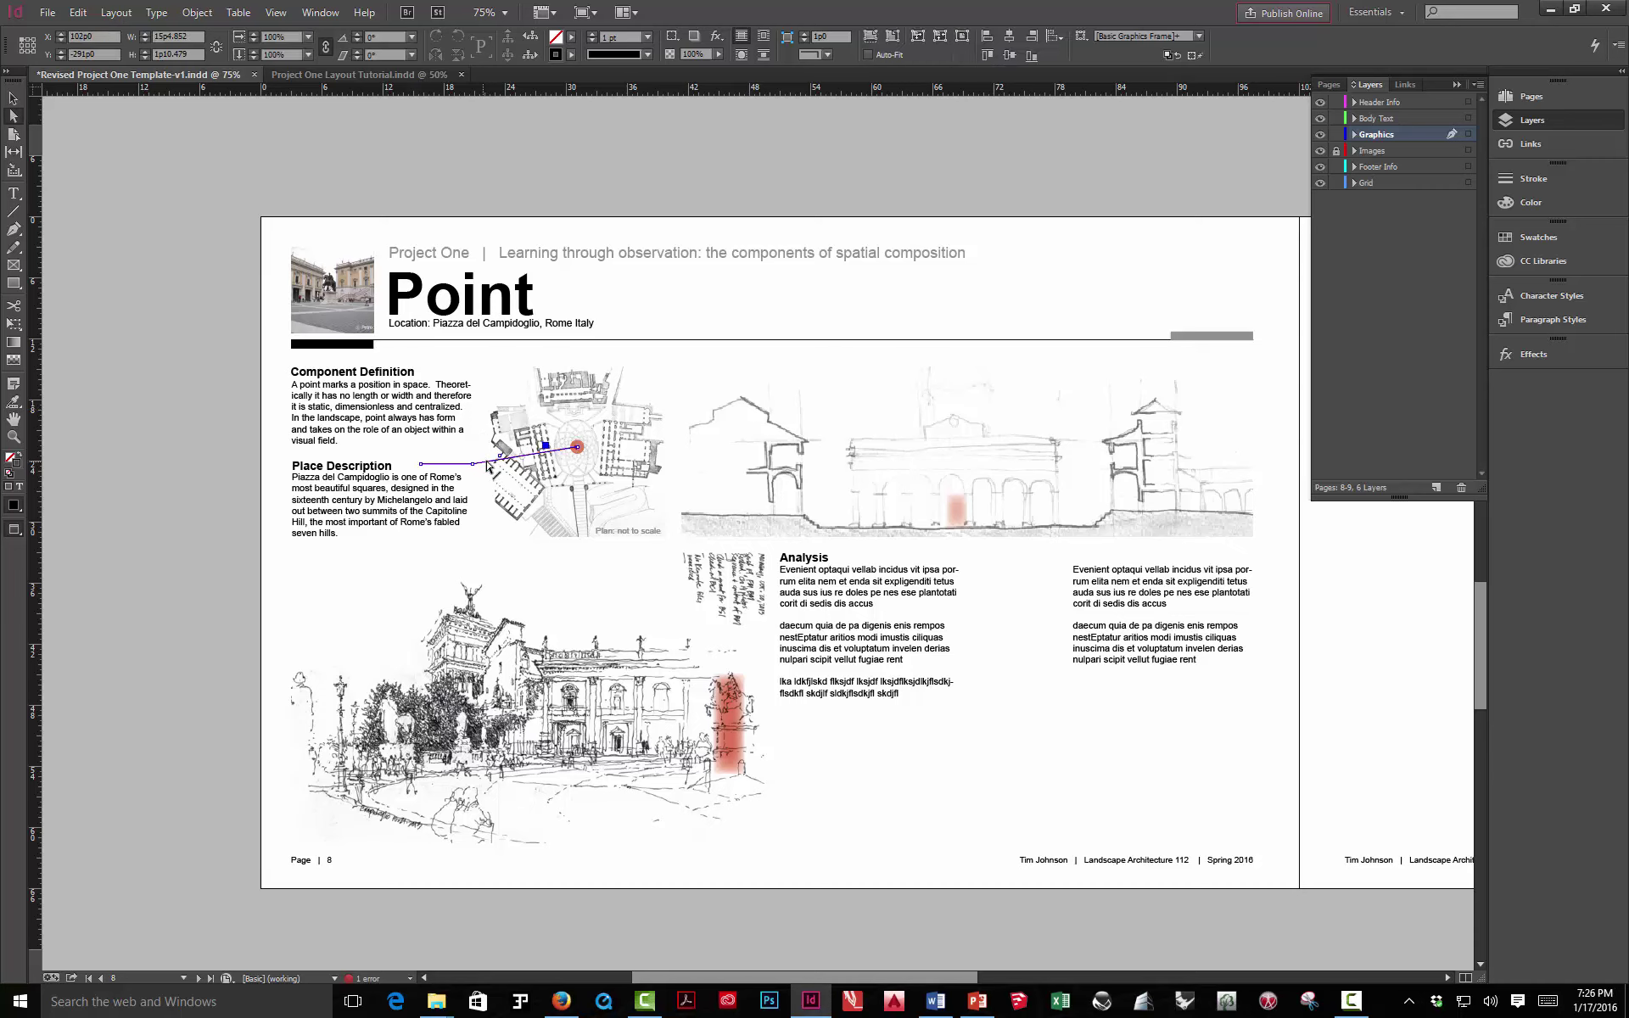
left_click(577, 447)
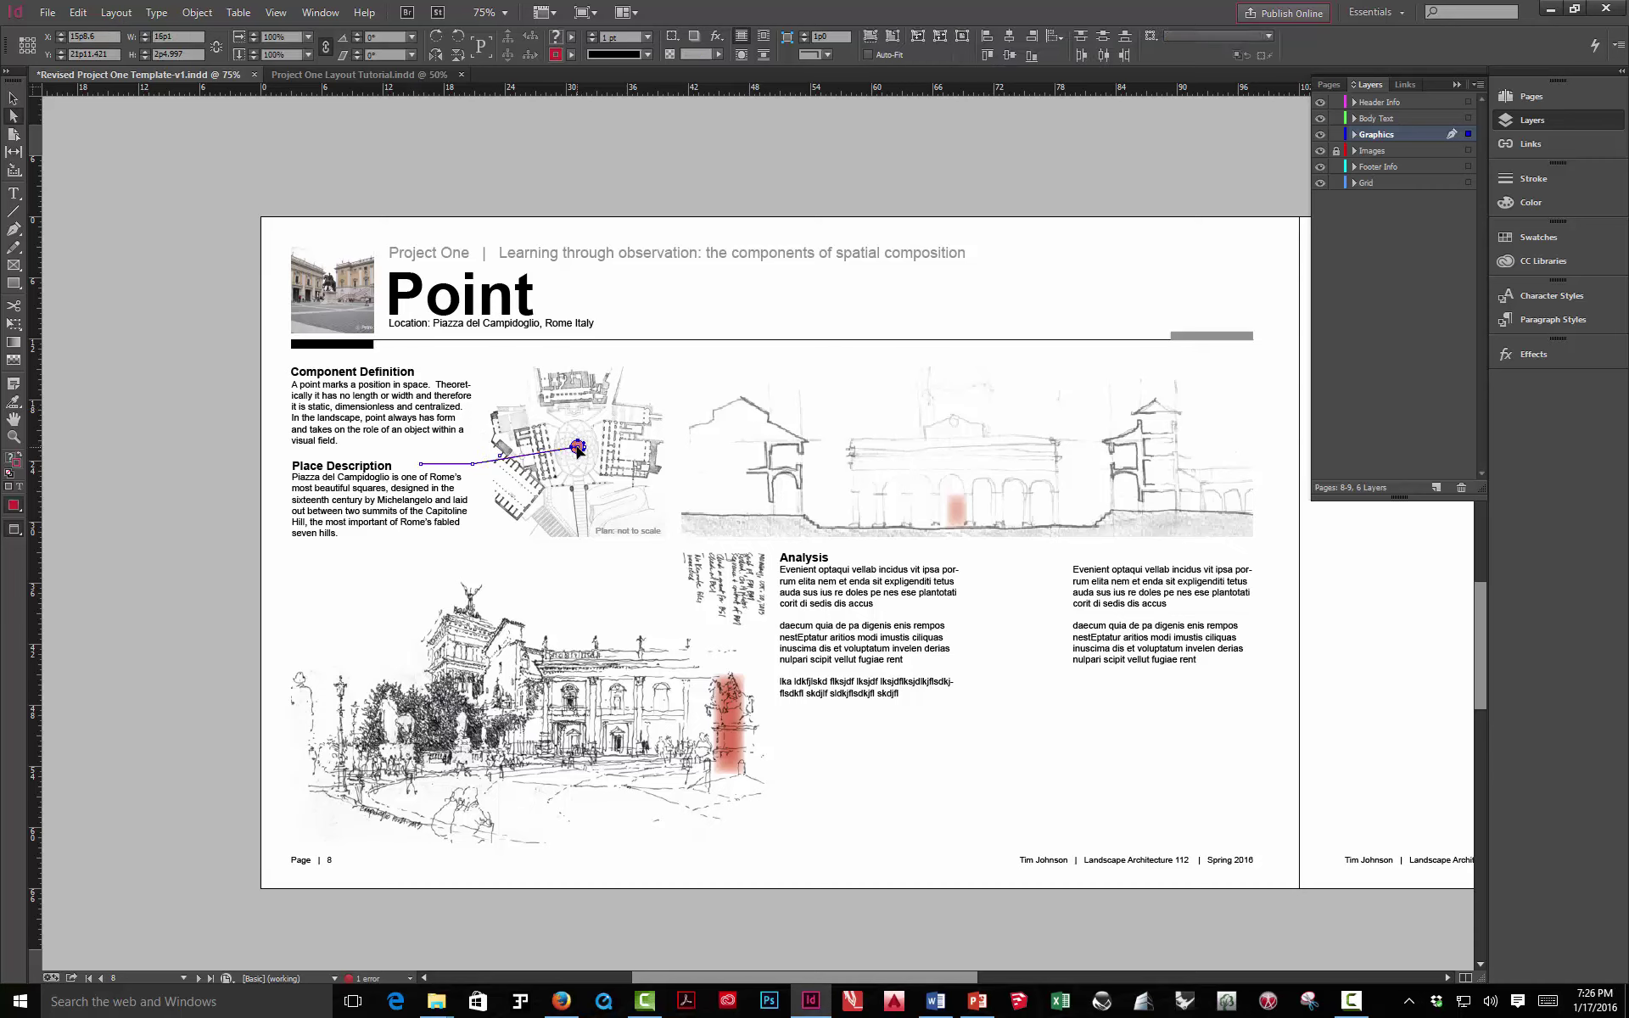
left_click(644, 190)
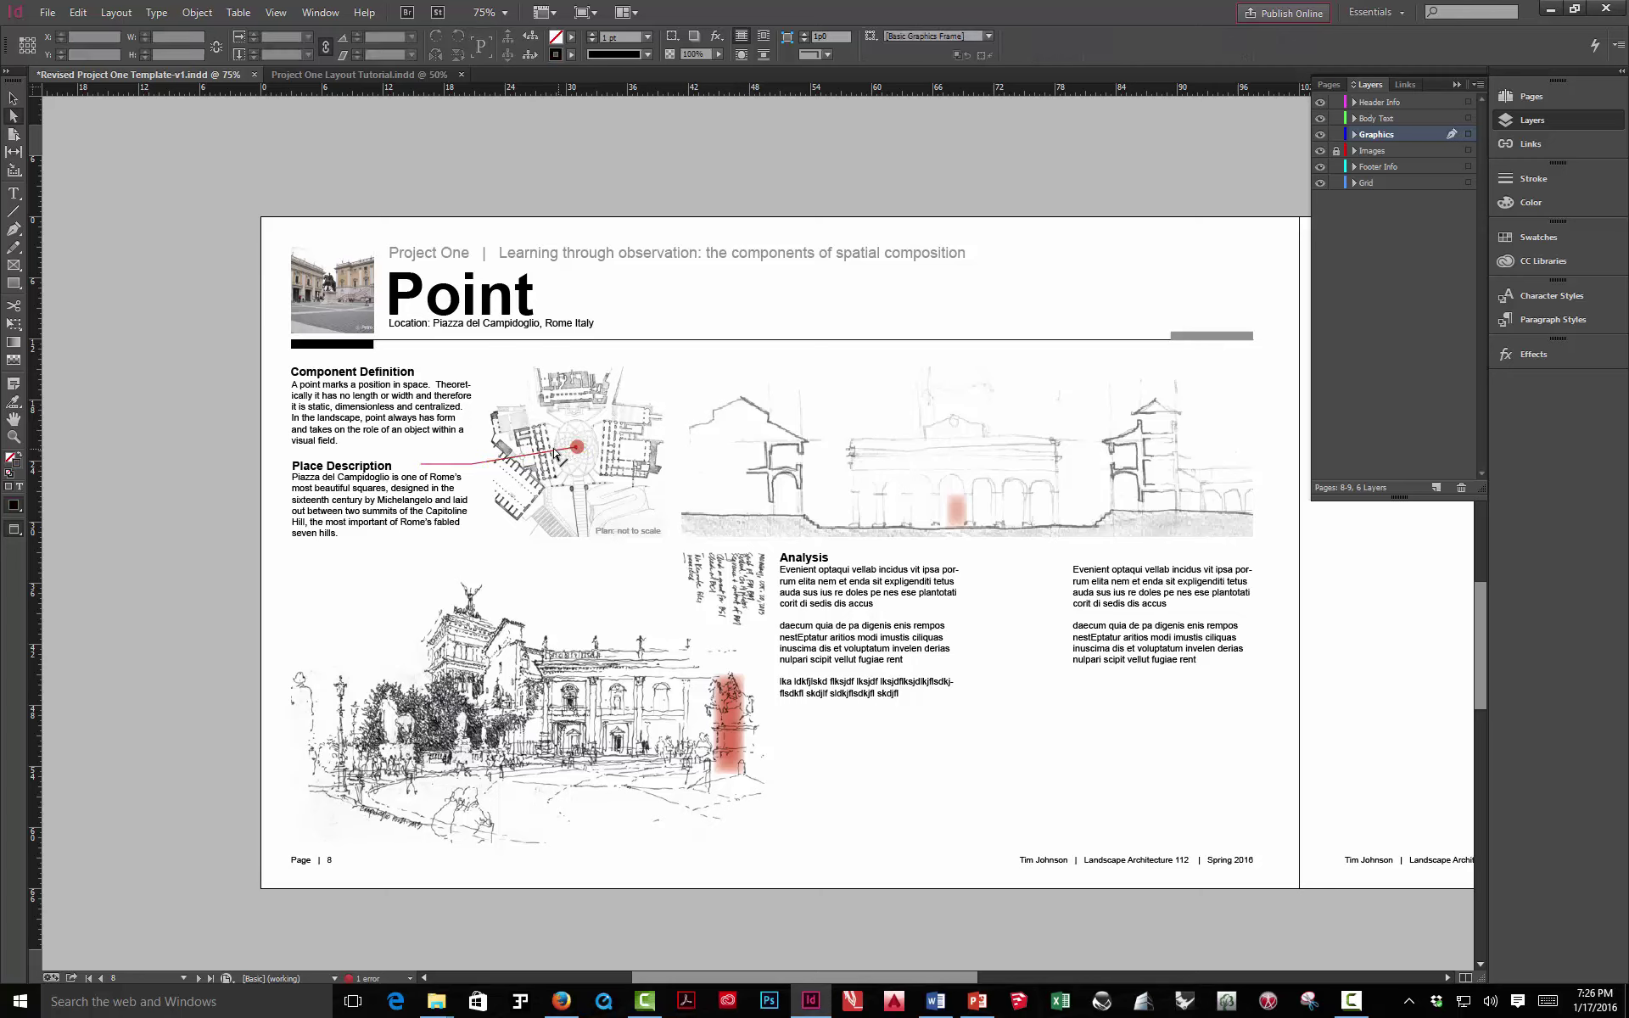
left_click_drag(576, 447, 485, 437)
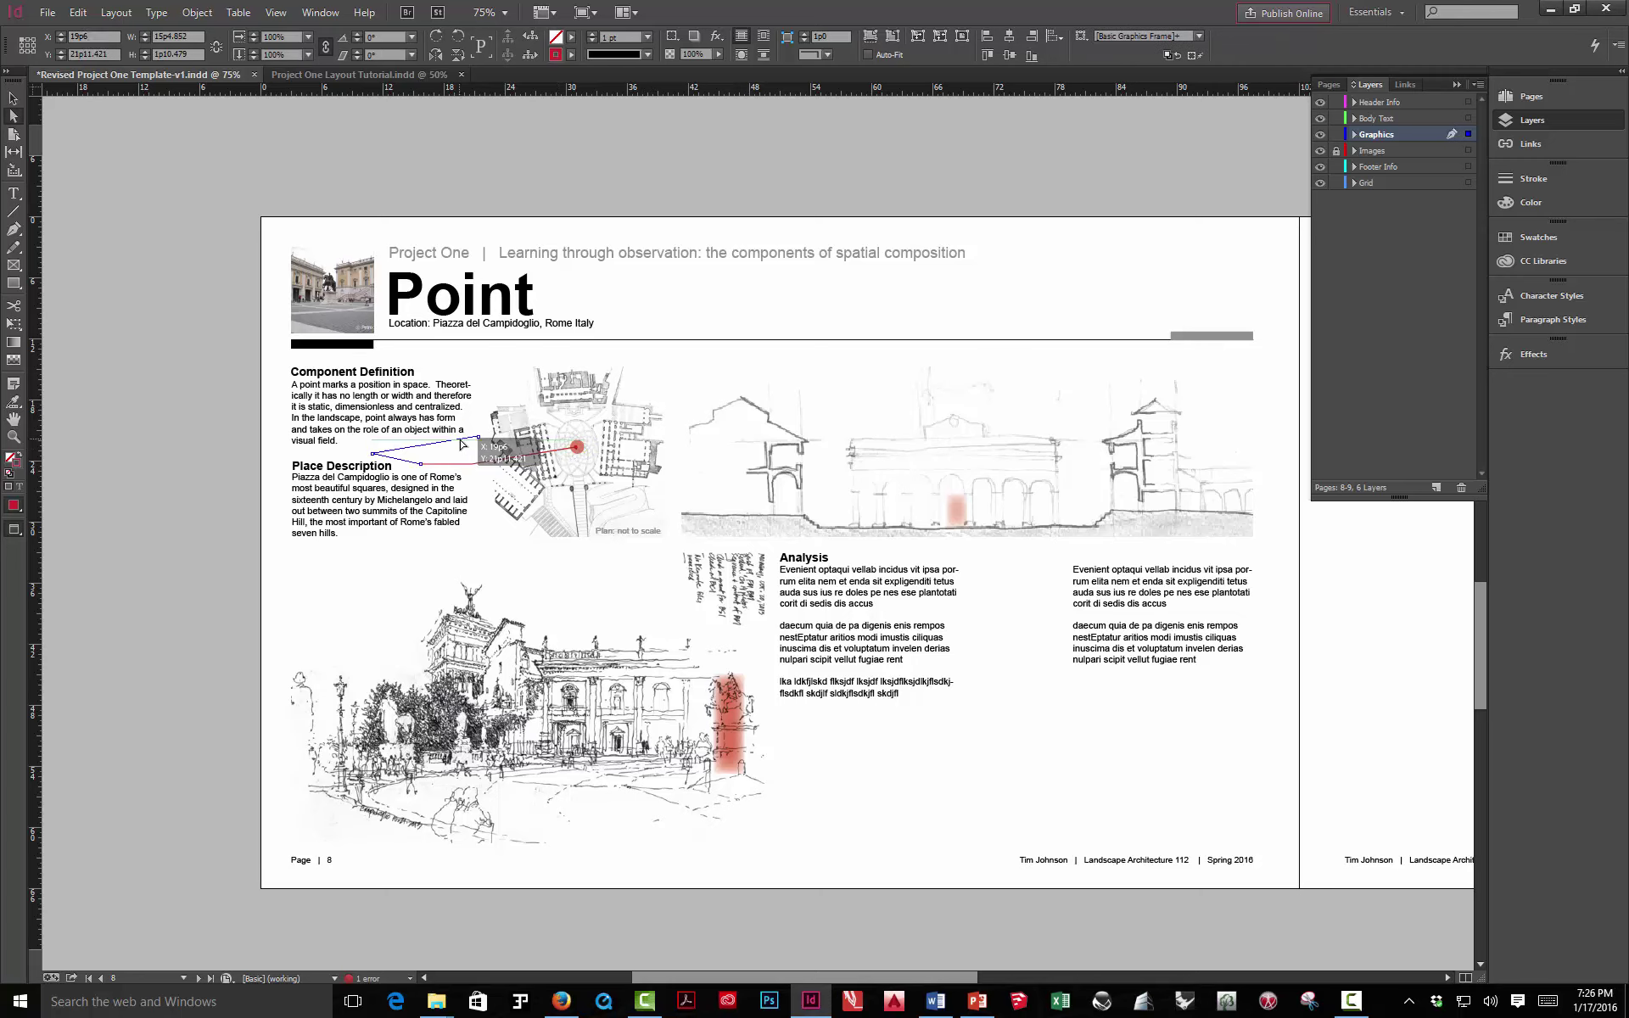
left_click(468, 386)
left_click(492, 387)
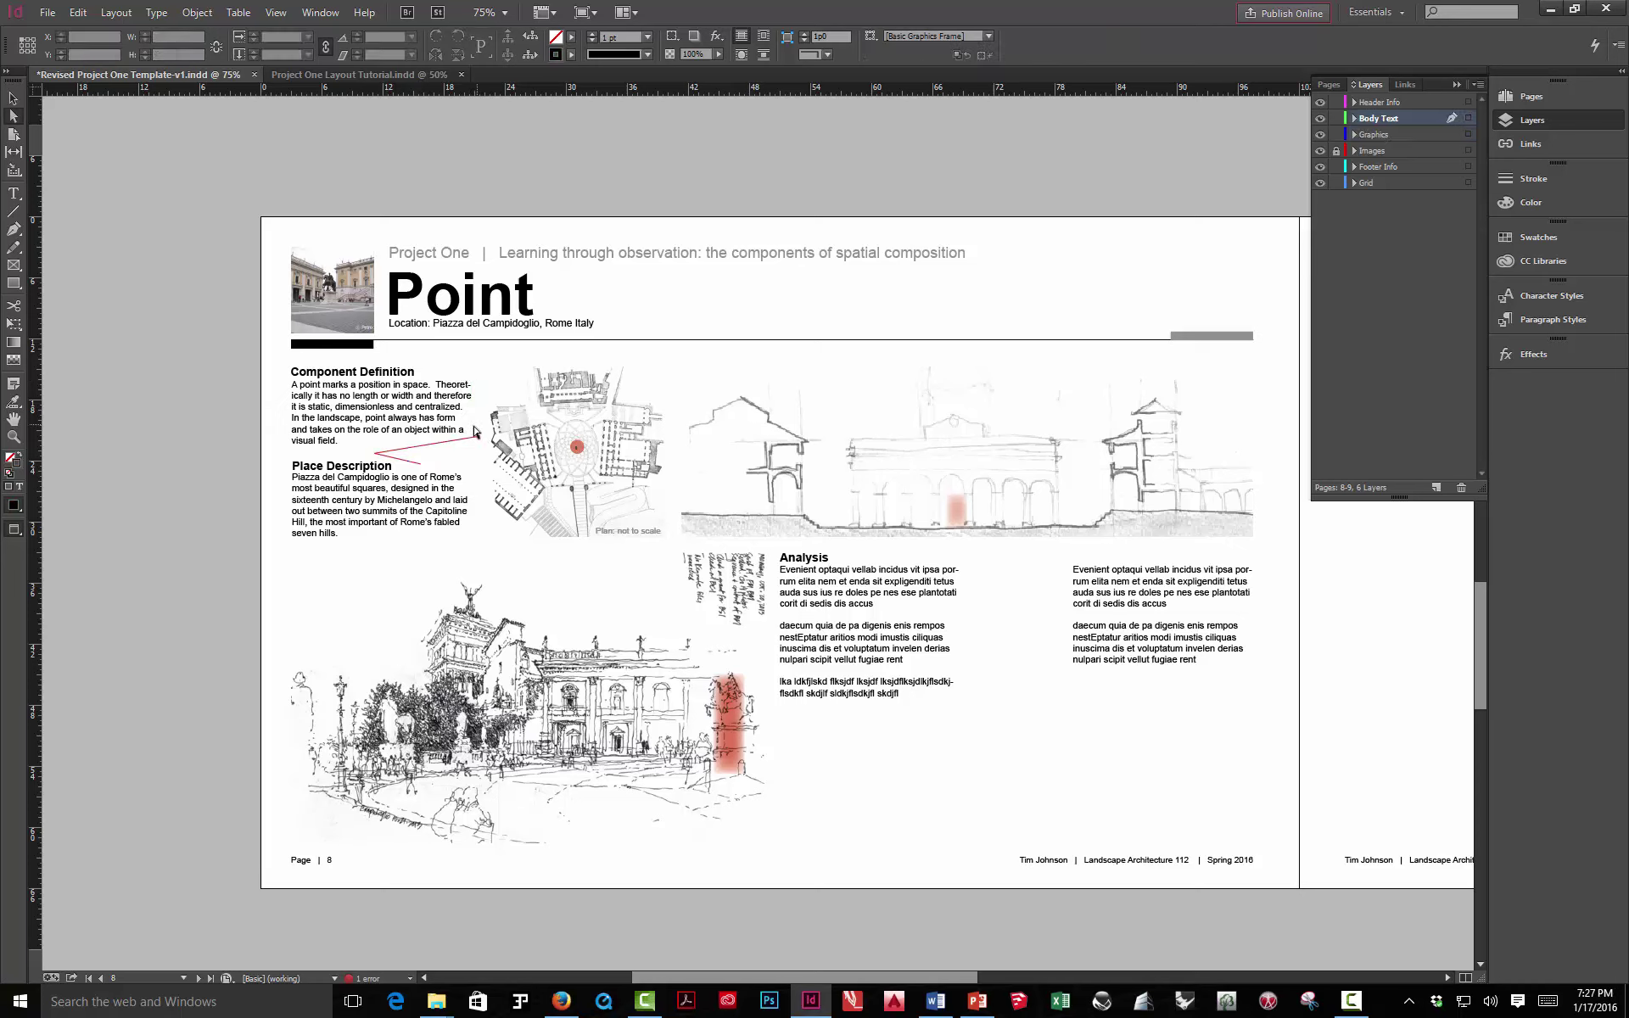
Reattach the leader line's end to the red dot and move its outer end beside the first line of the Place Description paragraph
left_click(480, 438)
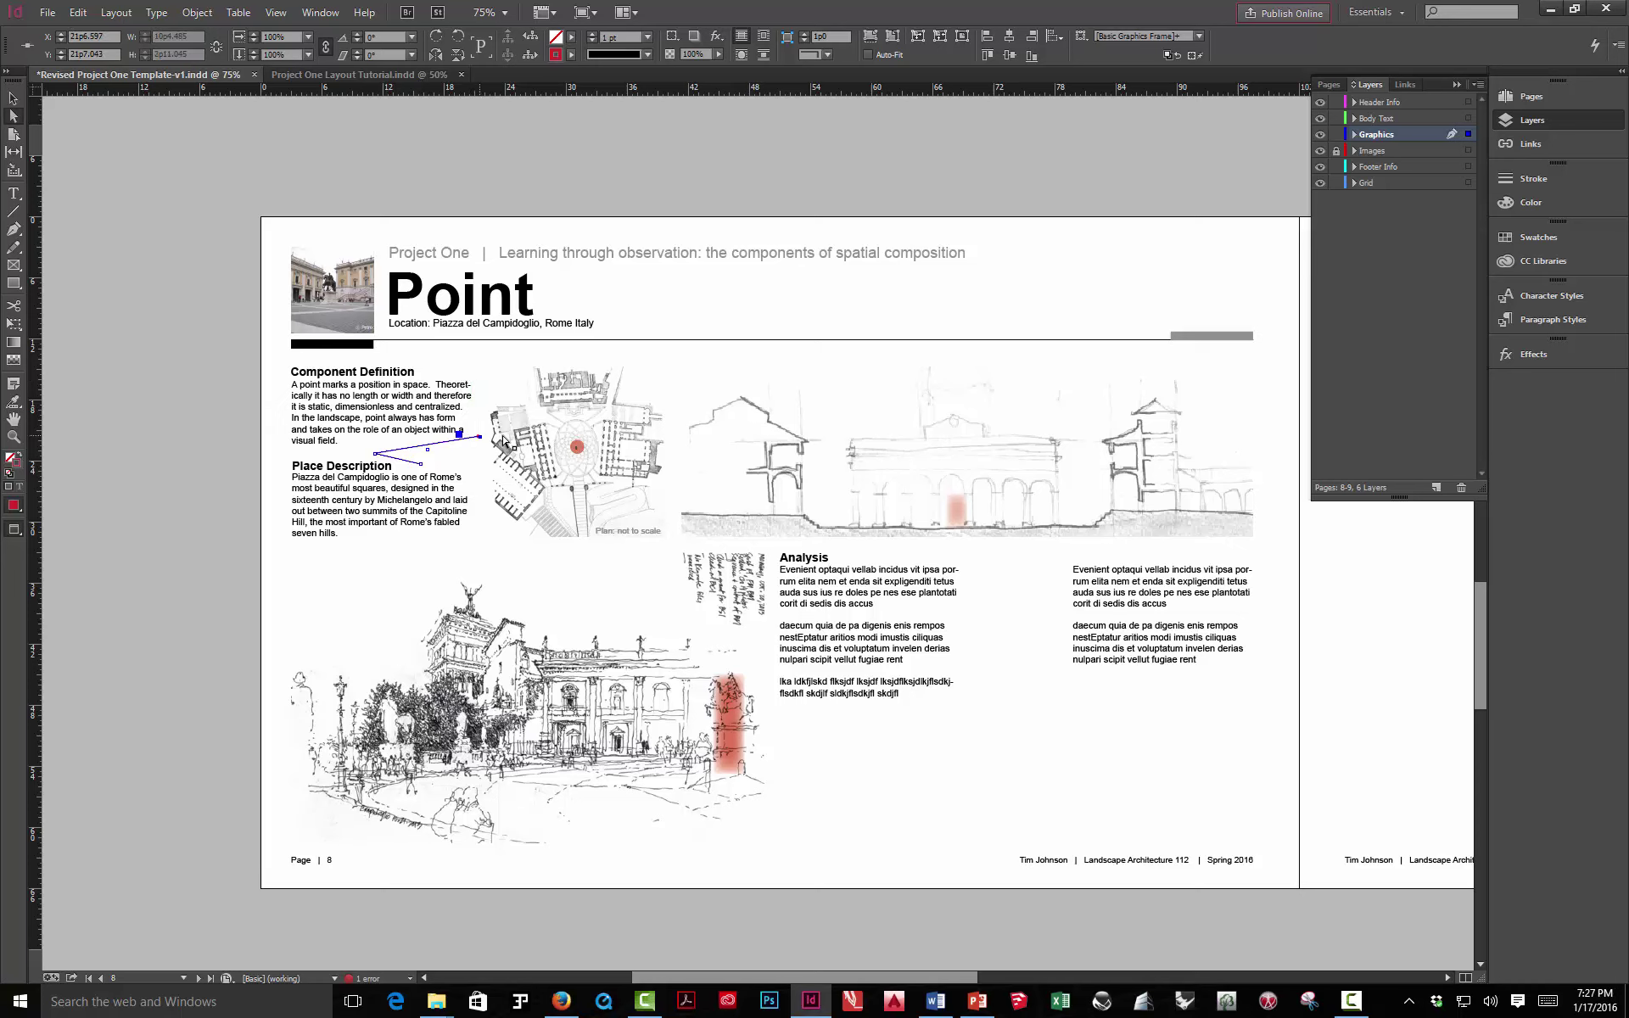
left_click_drag(482, 440, 578, 447)
left_click_drag(377, 456, 470, 478)
left_click(666, 212)
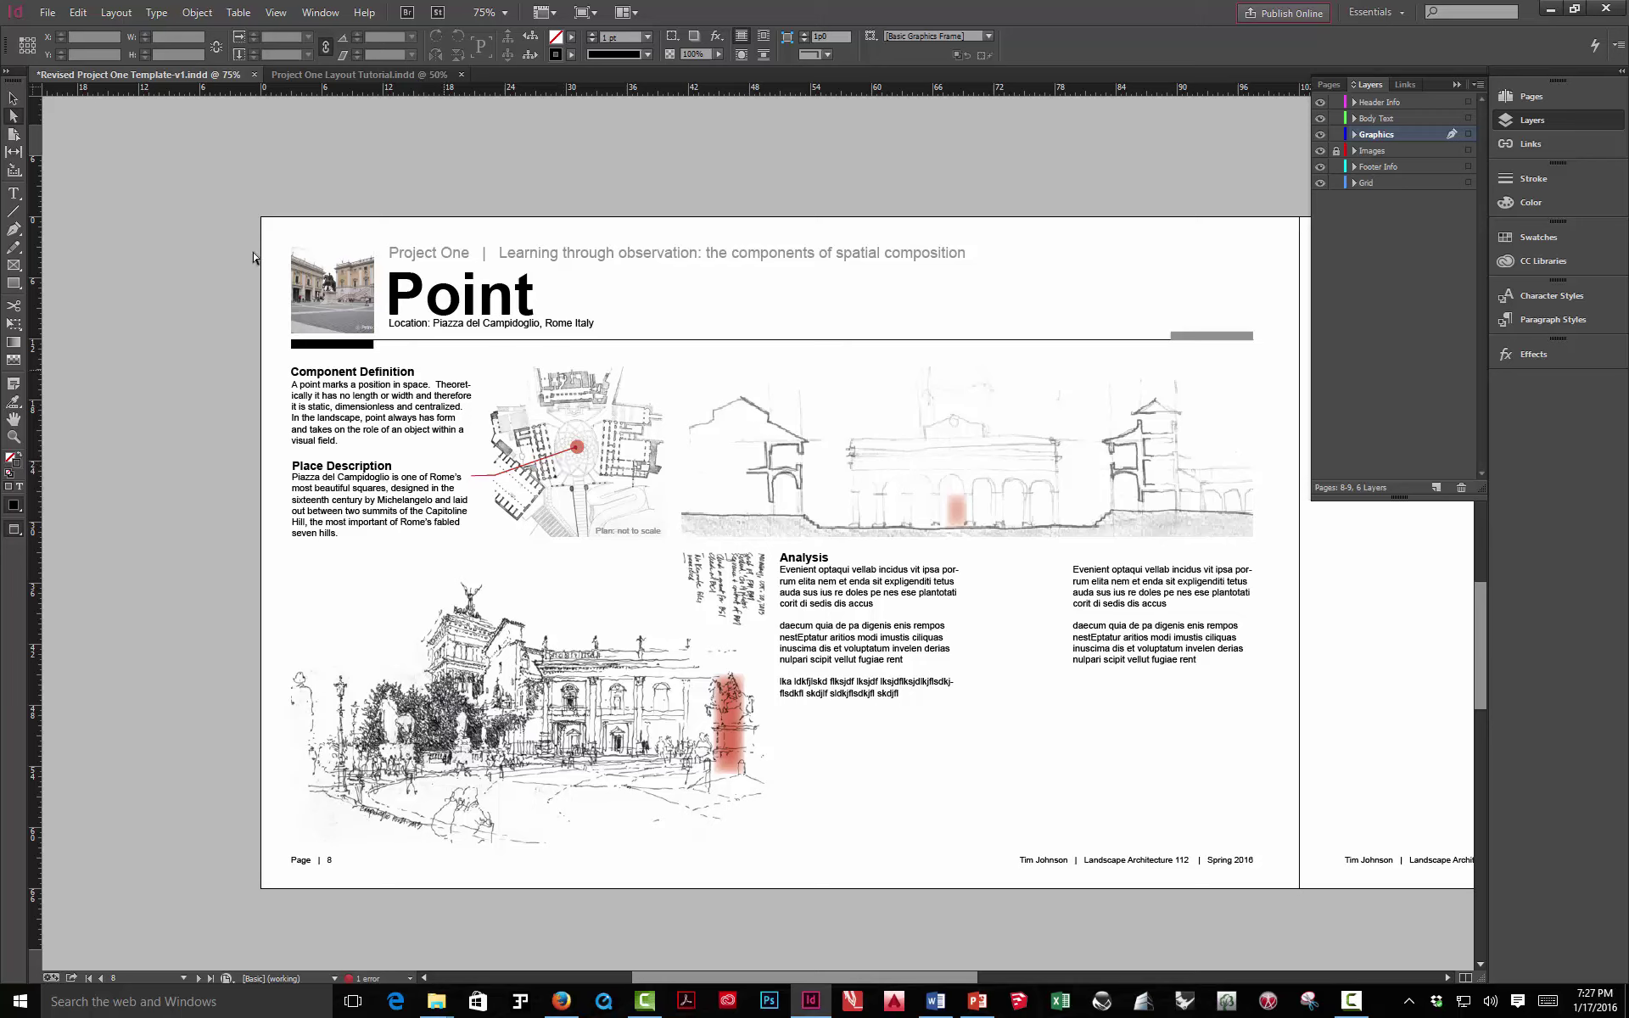
Unlock the Images layer and lock only the wide section drawing on page 8
left_click(14, 118)
left_click(12, 99)
left_click(1335, 153)
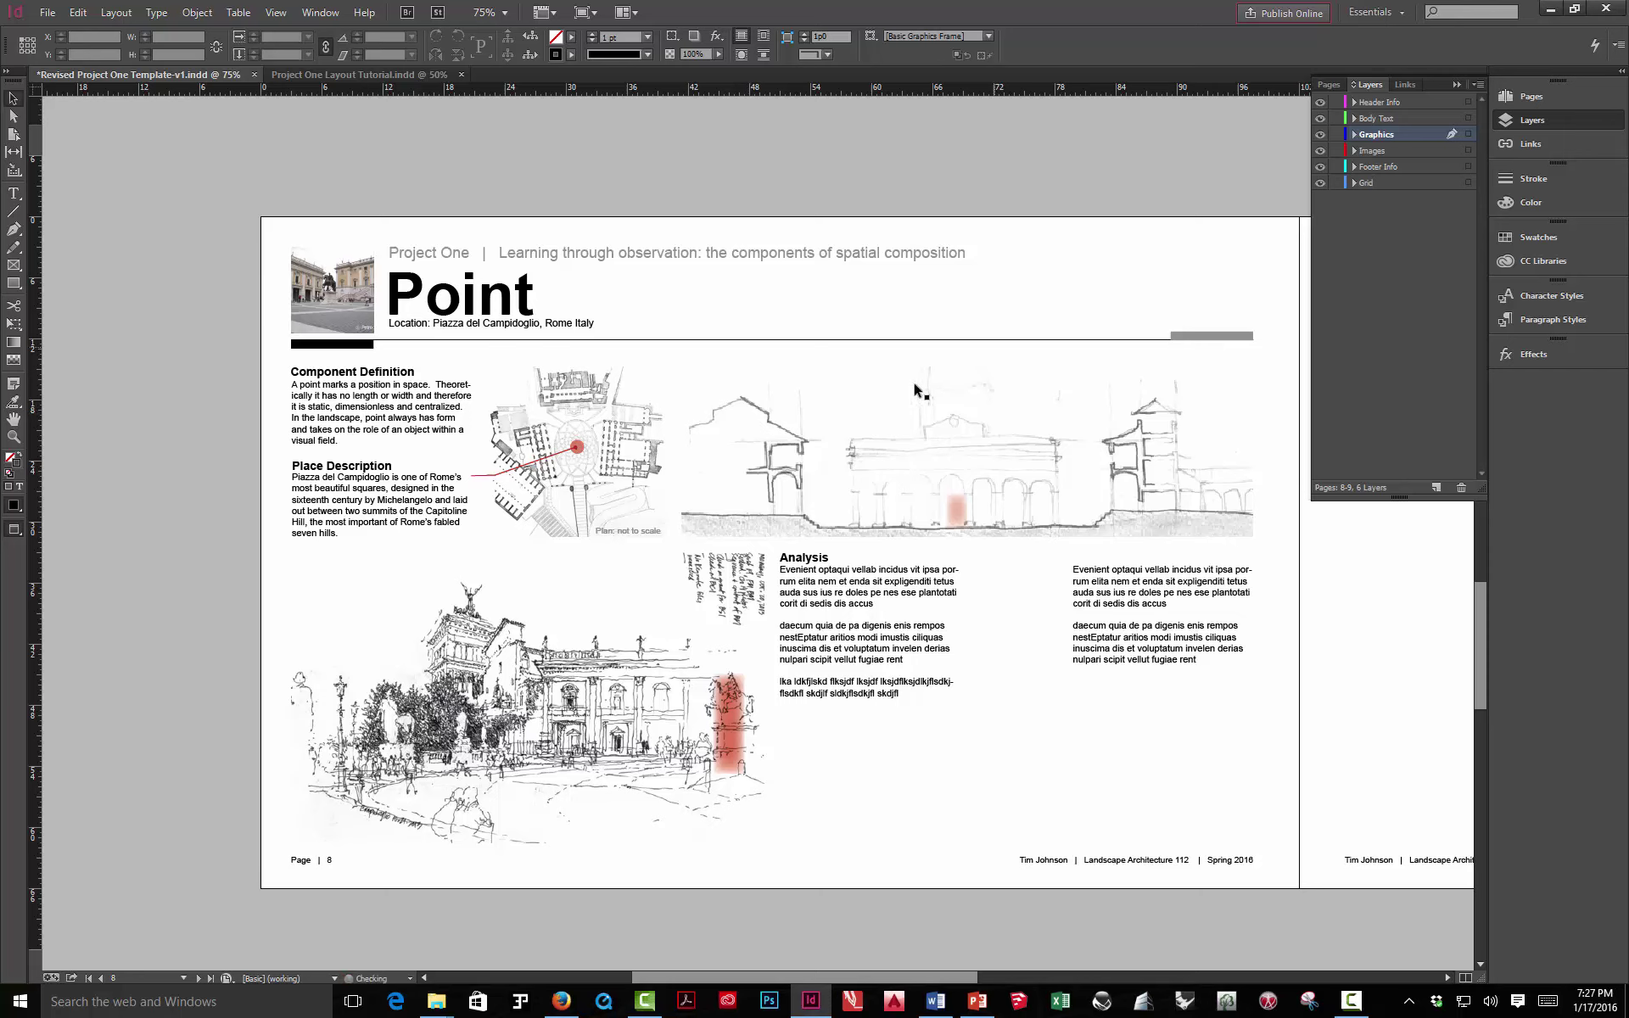
left_click(834, 428)
right_click(835, 428)
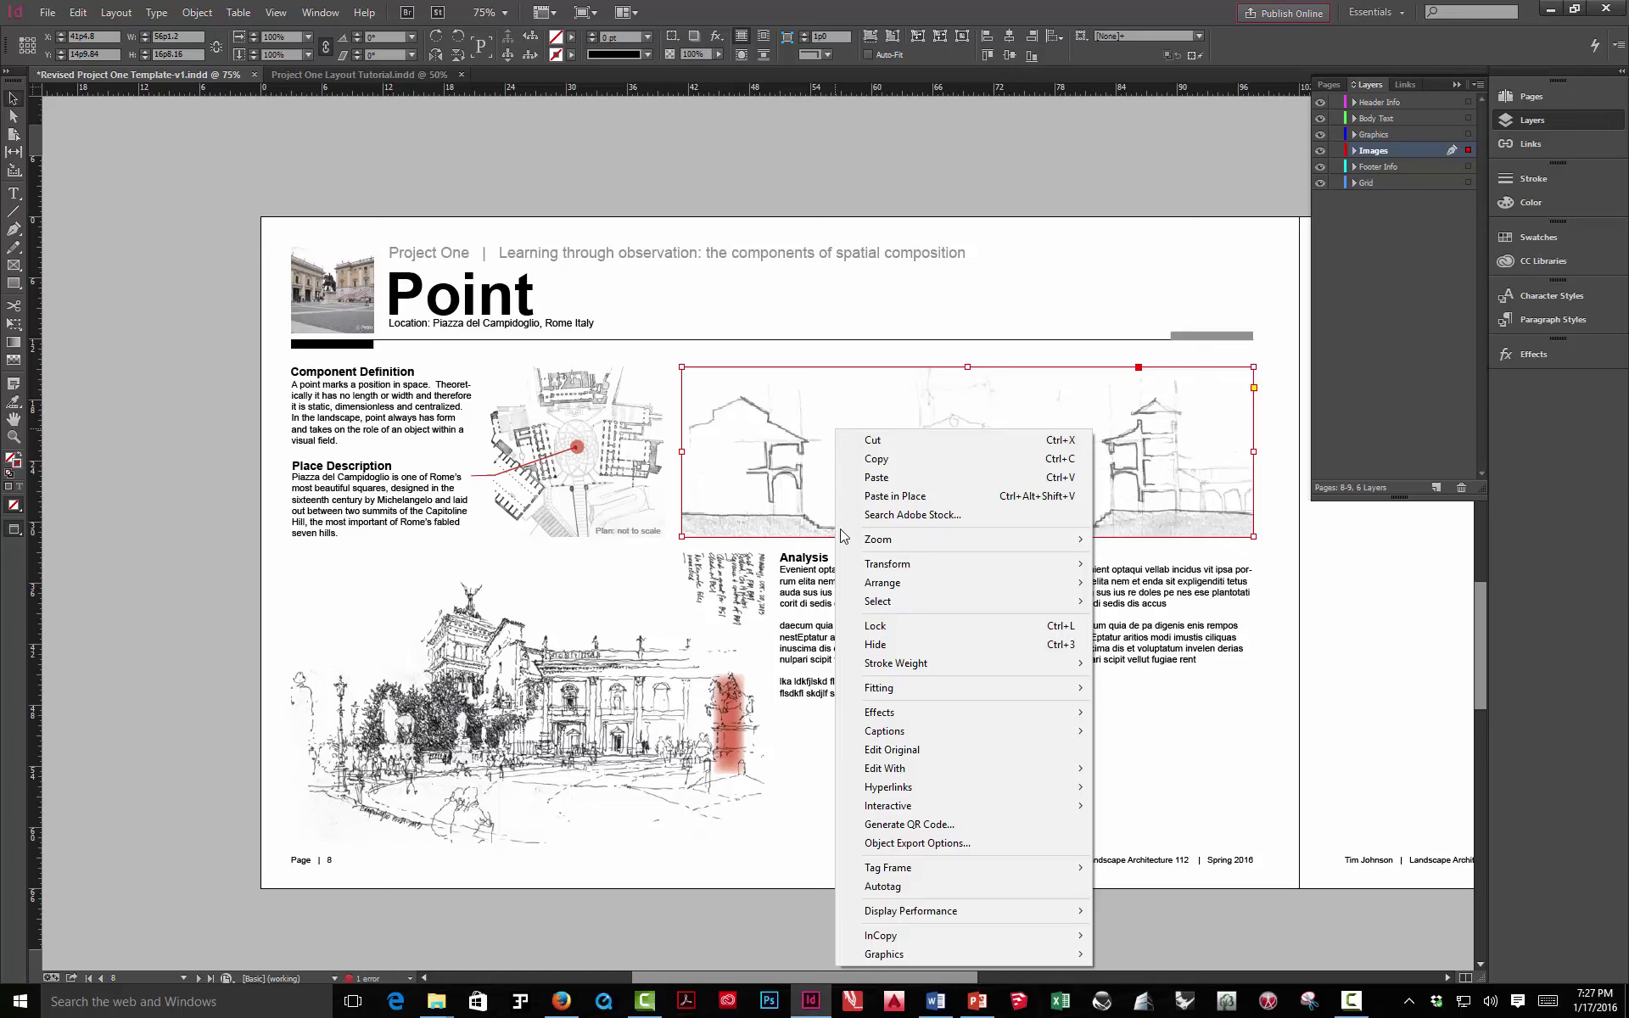
left_click(882, 626)
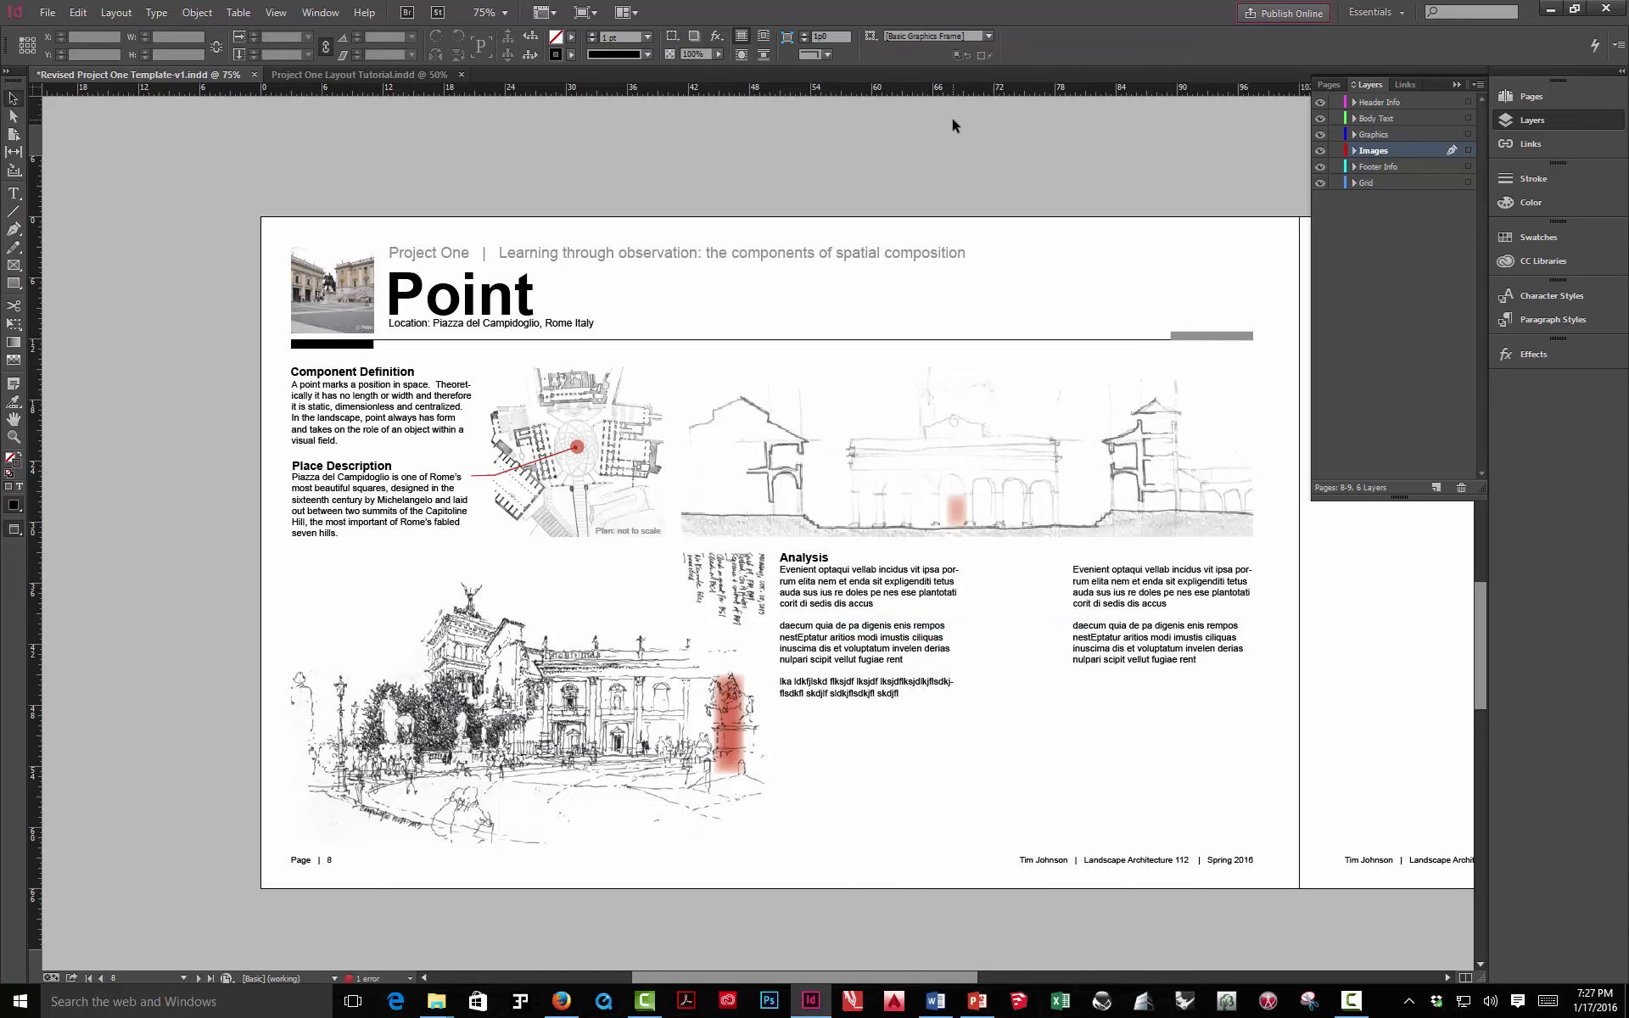
Unlock the section drawing on its own with the frame edges shown, and lock the whole Images layer again
key("w")
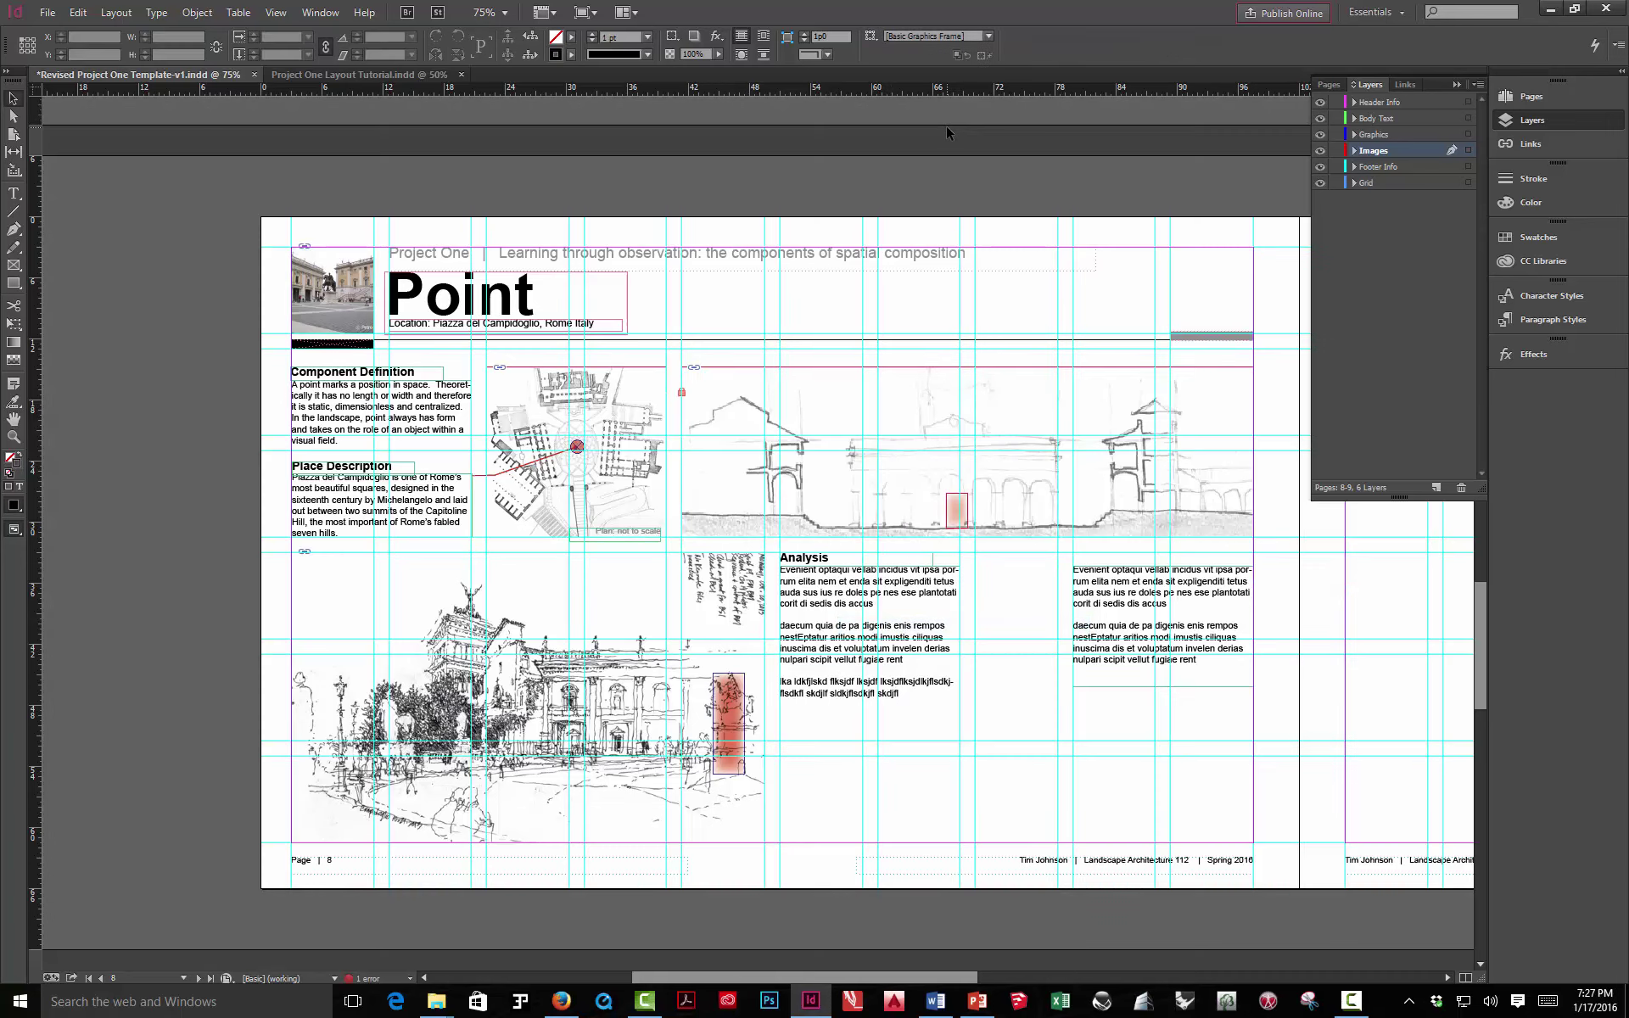
left_click(682, 393)
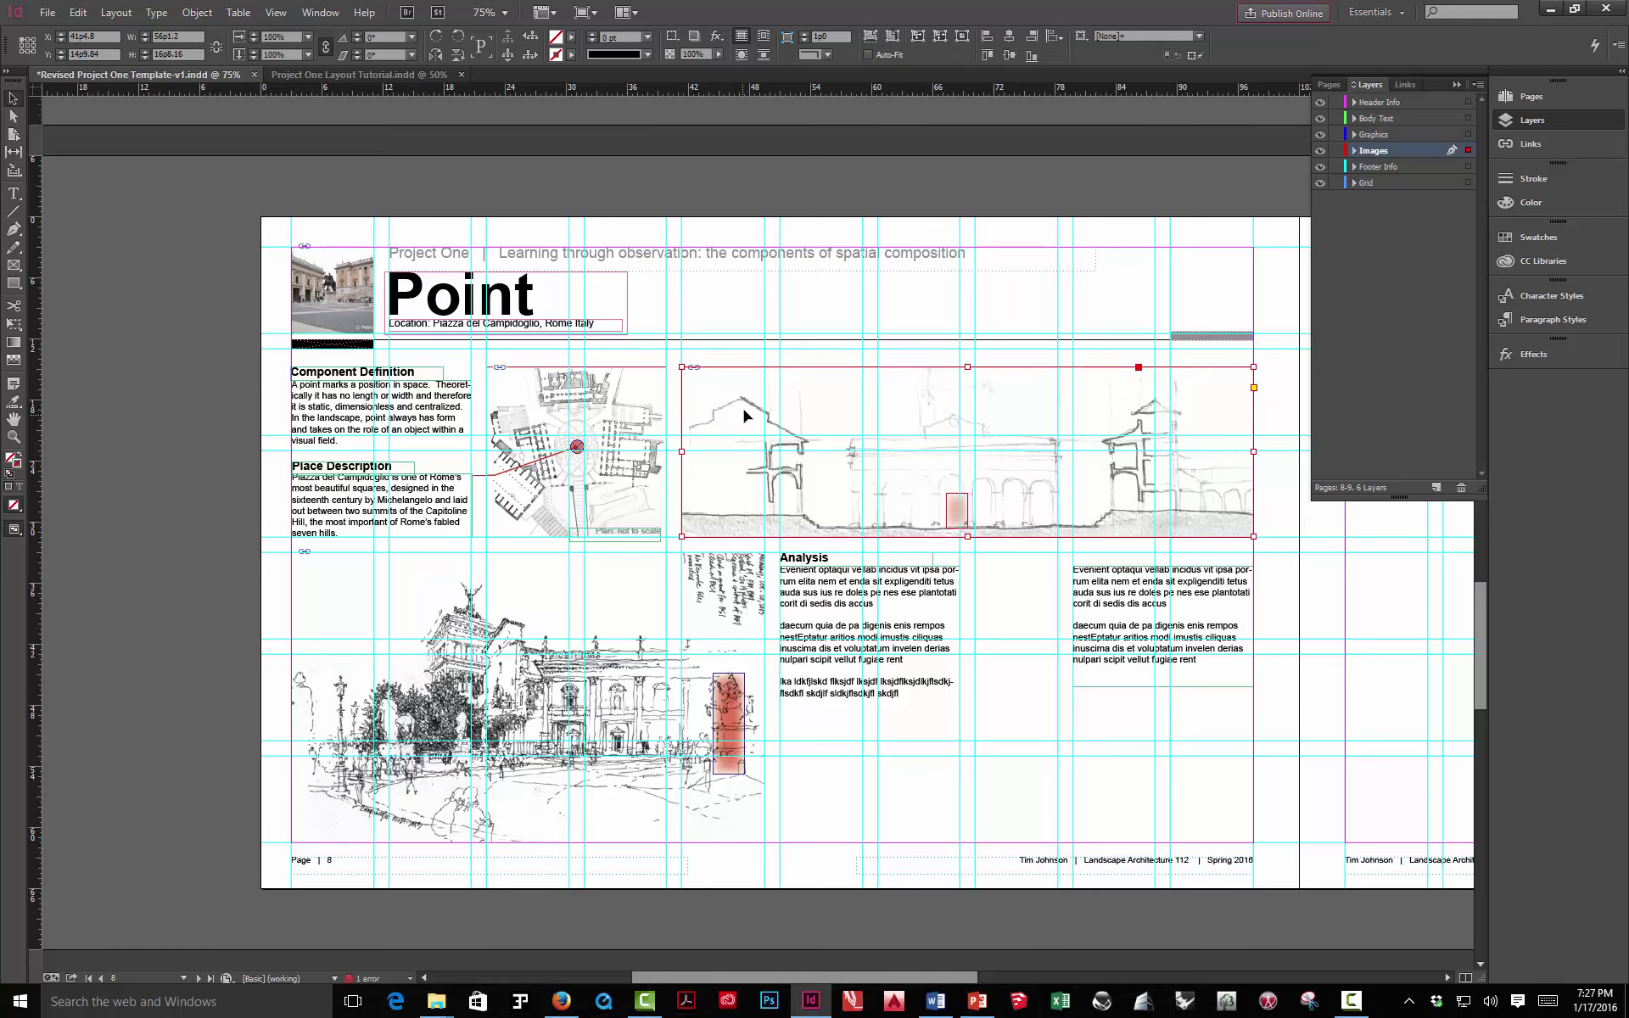
left_click(838, 196)
key("w")
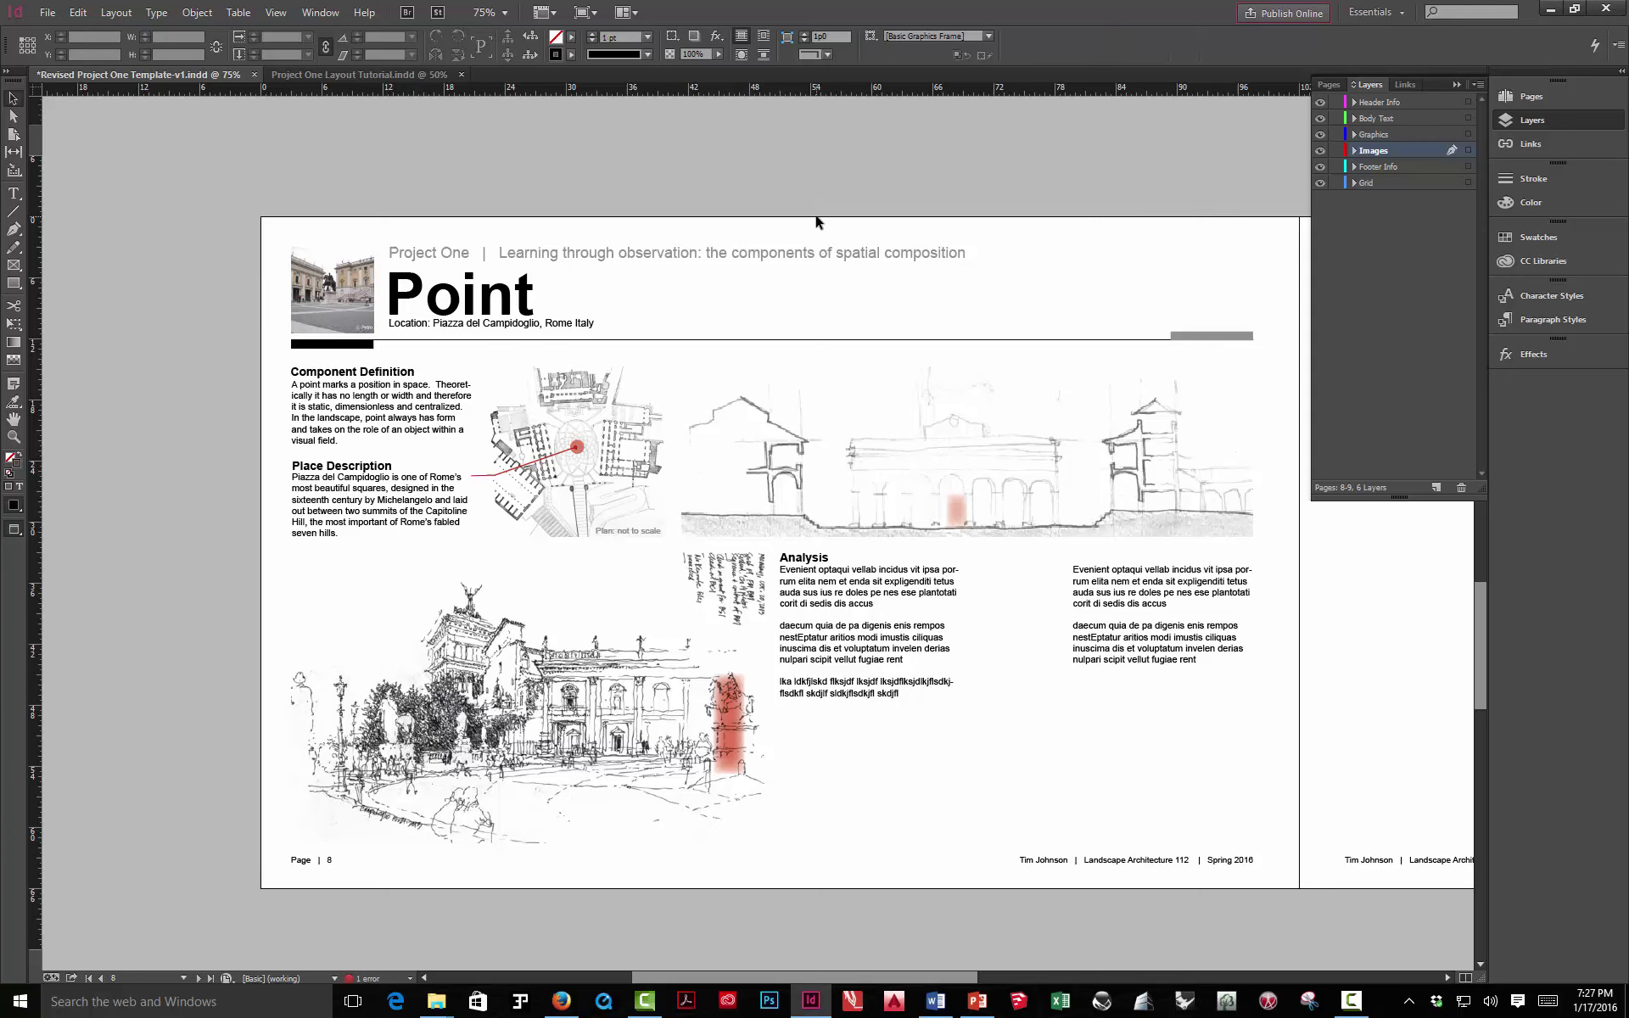
left_click(1336, 151)
Show the guides and shorten the second Analysis column's text frame to end just below its last line
key("w")
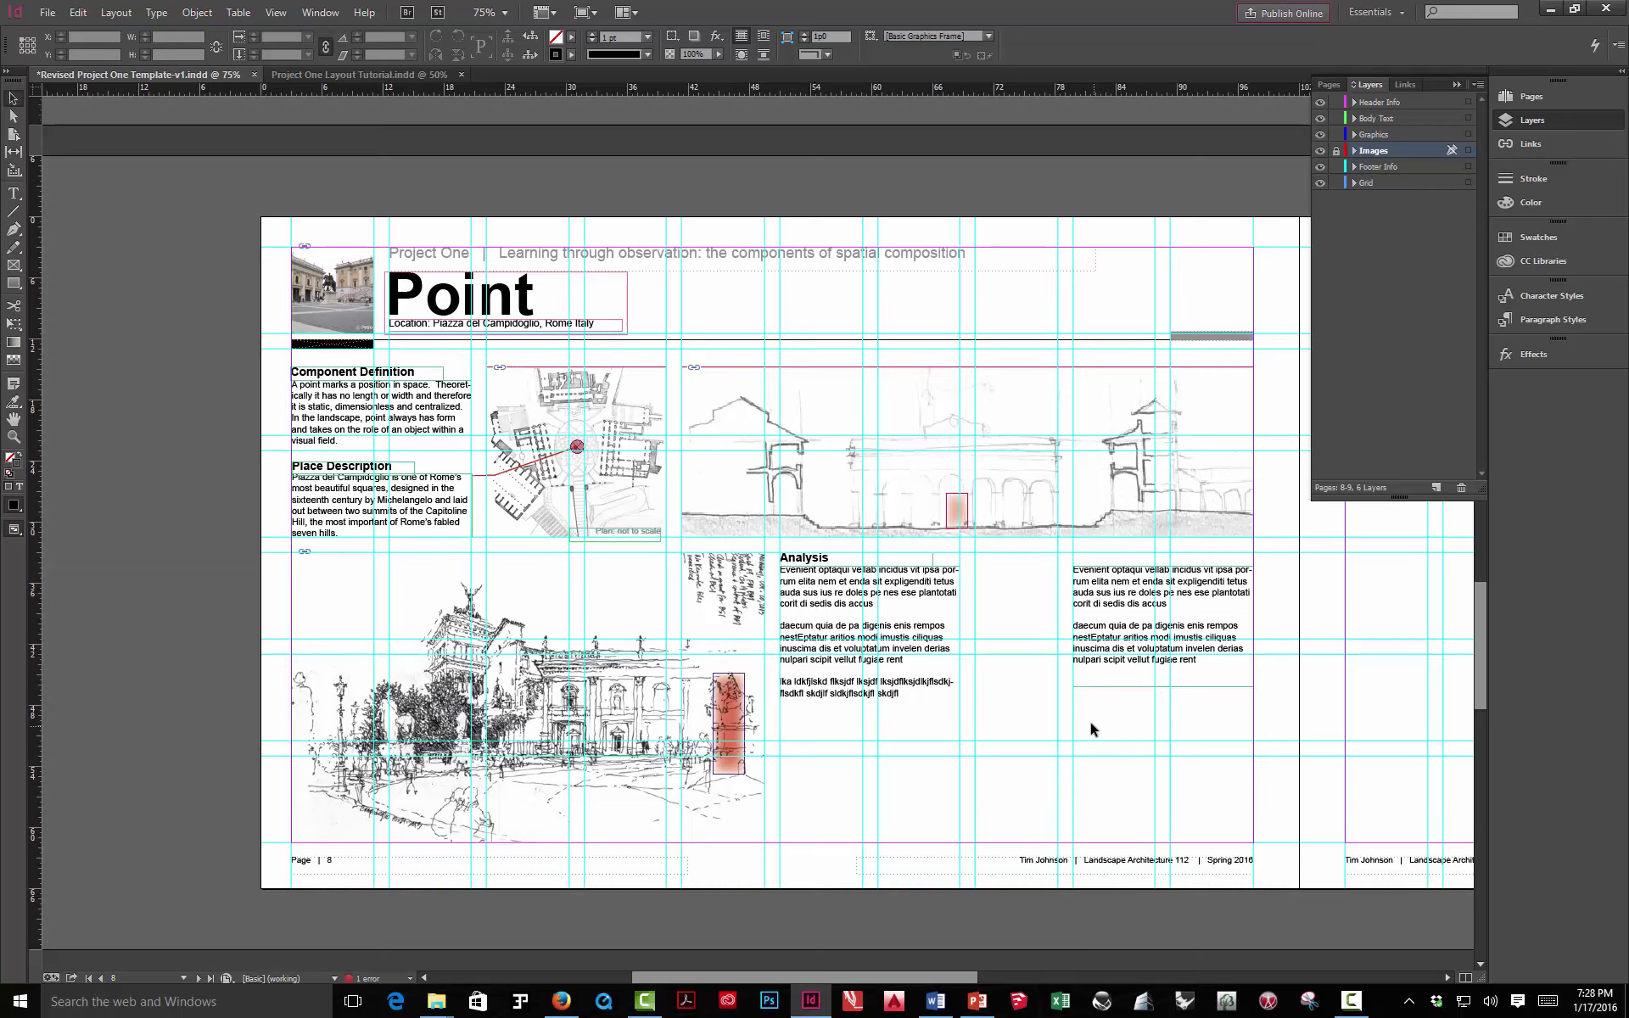
left_click(1142, 652)
left_click_drag(1161, 686, 1161, 673)
left_click(1129, 695)
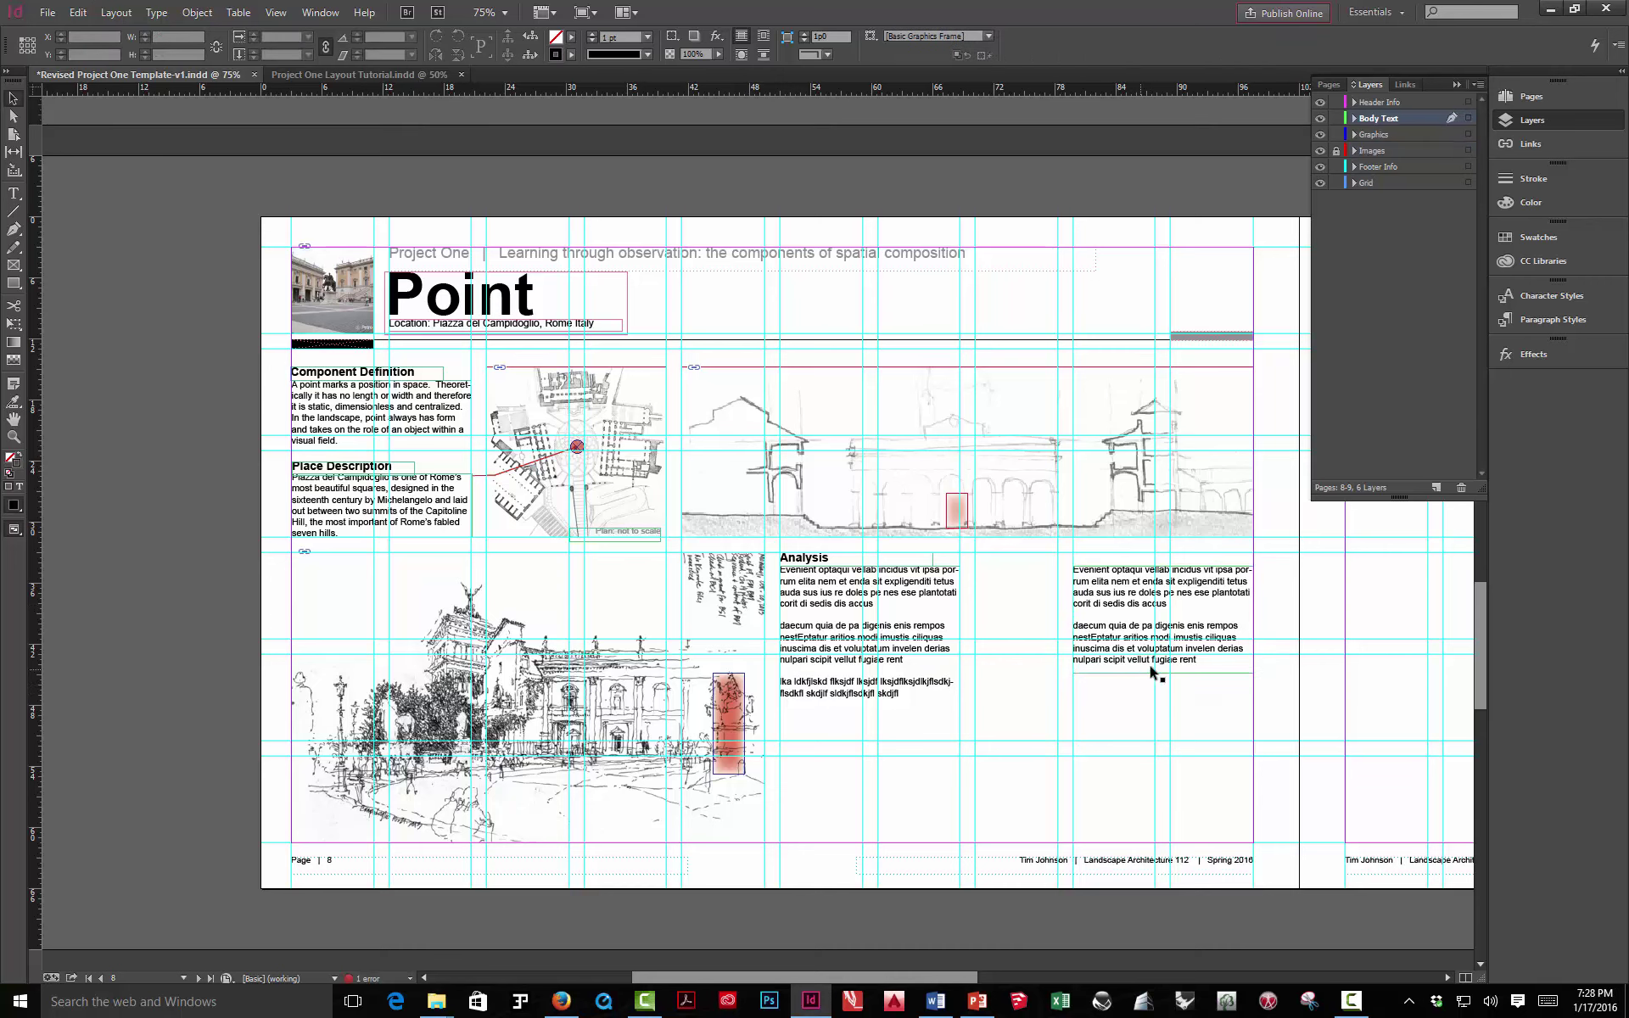
left_click(1161, 666)
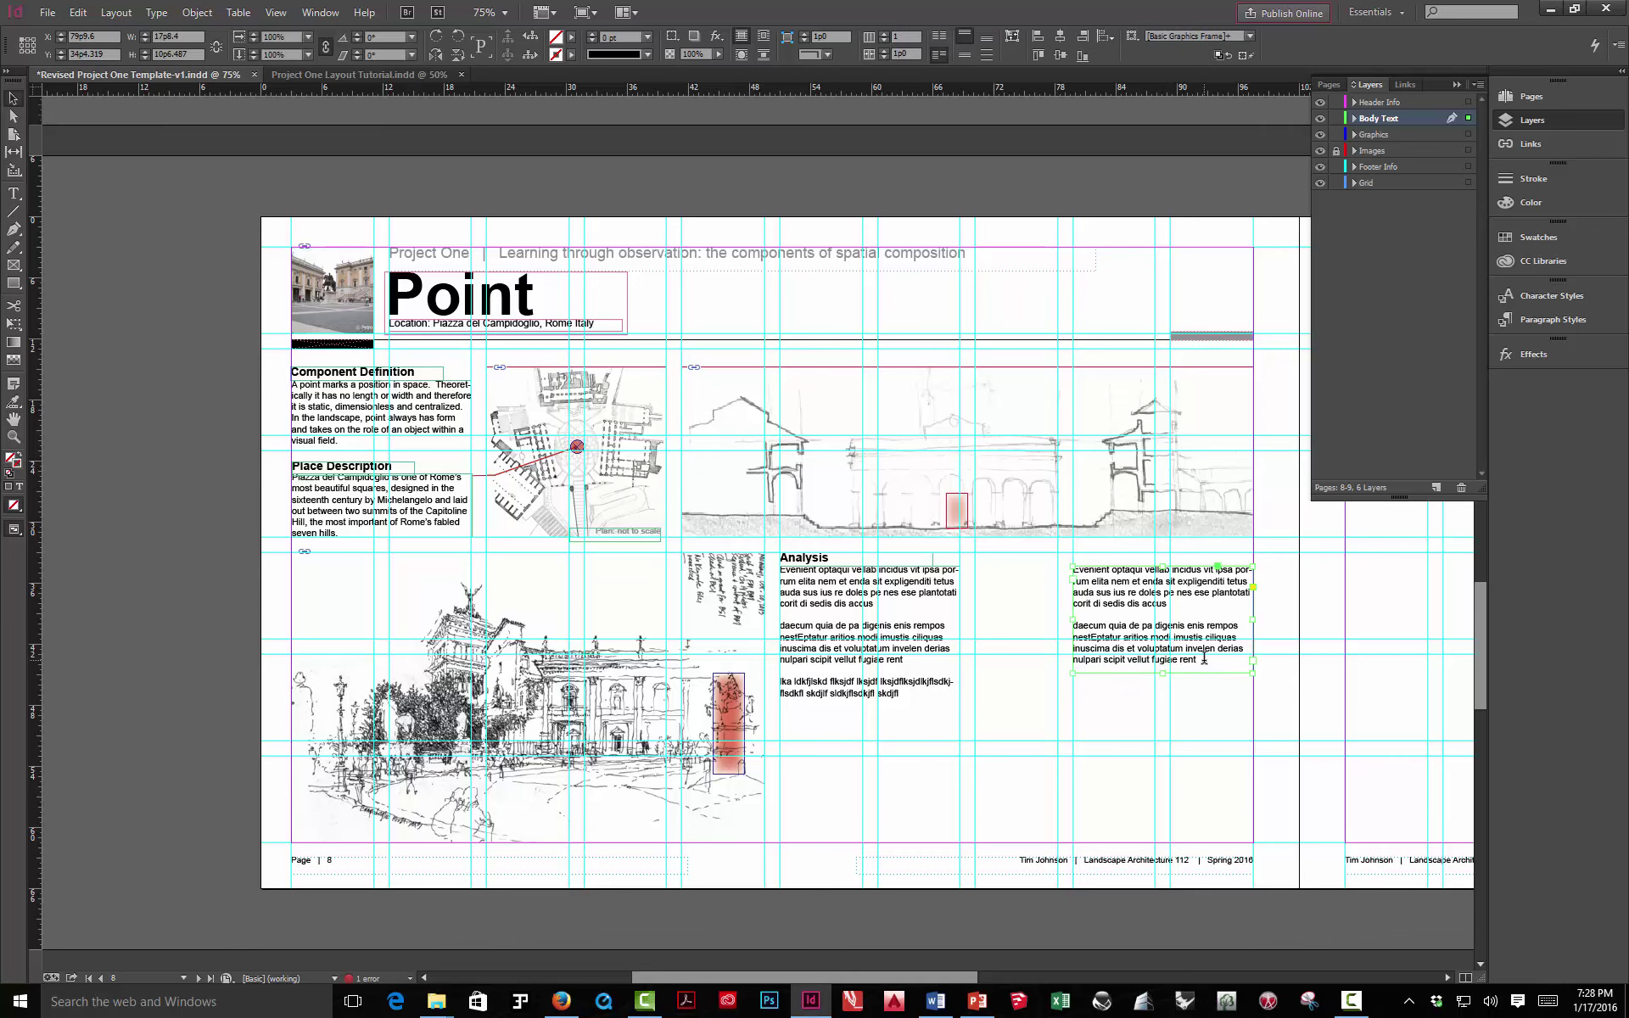
Delete the second Analysis column's text after "nestE" and shorten its frame to end just below the "daecum quia" line
double_click(1203, 659)
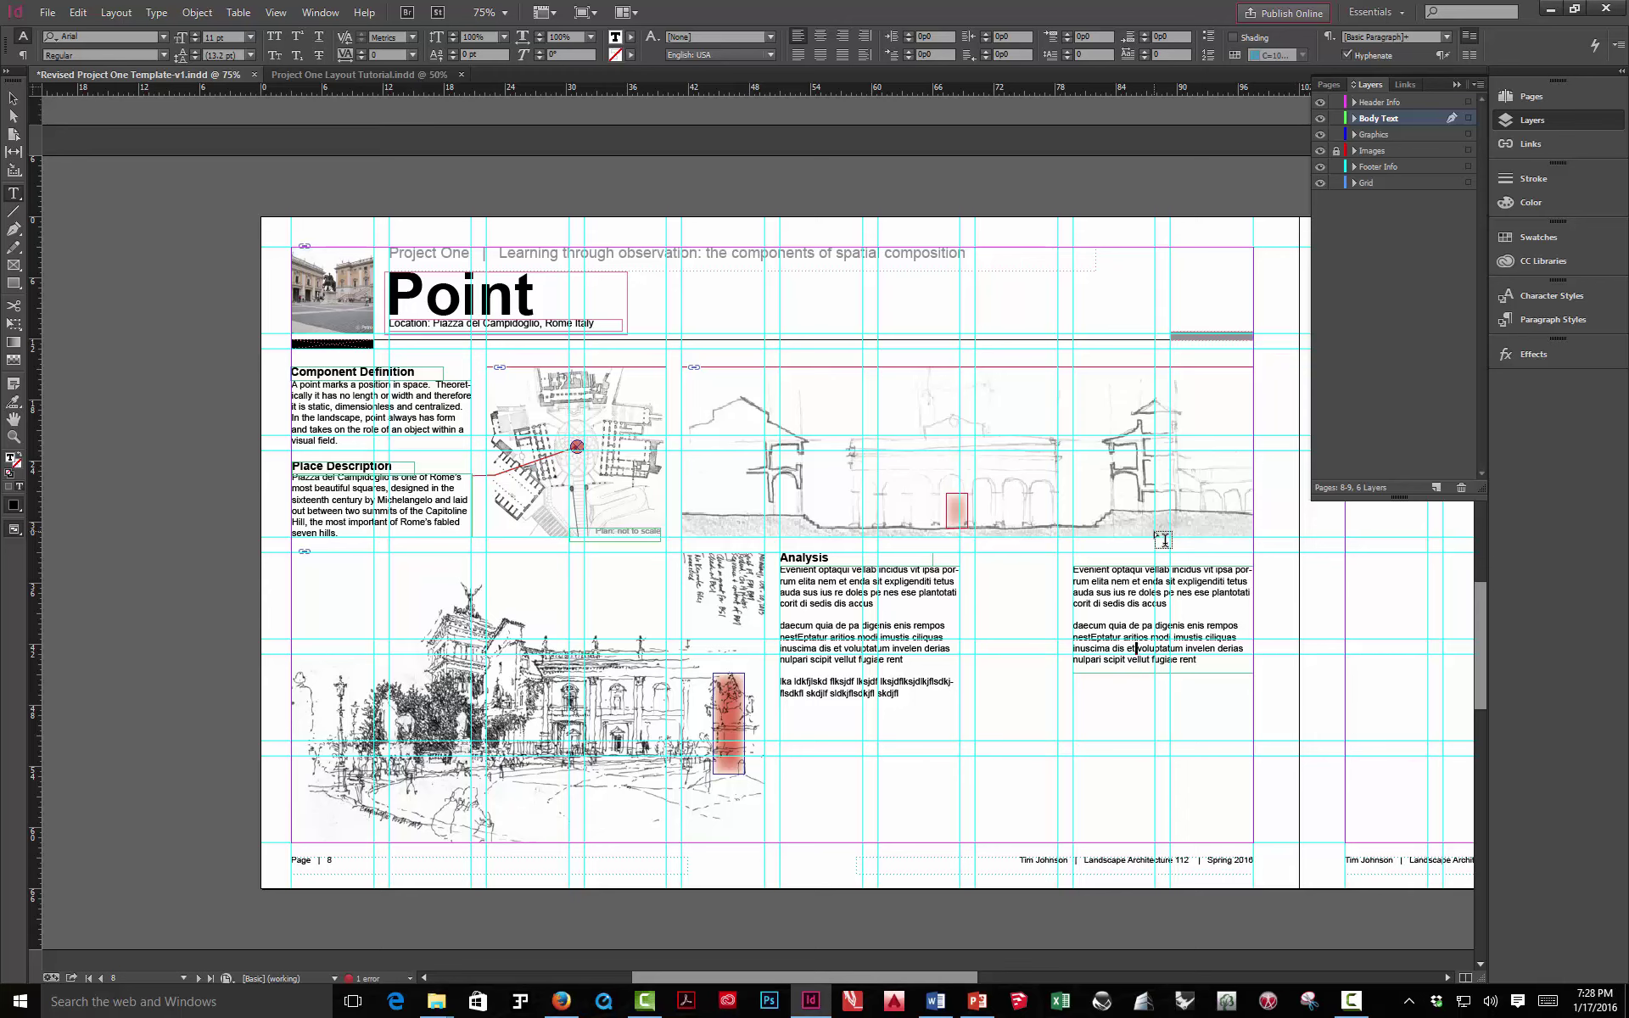
mouse_move(1075, 626)
left_mouse_down()
mouse_move(1202, 659)
mouse_move(1095, 630)
left_mouse_up()
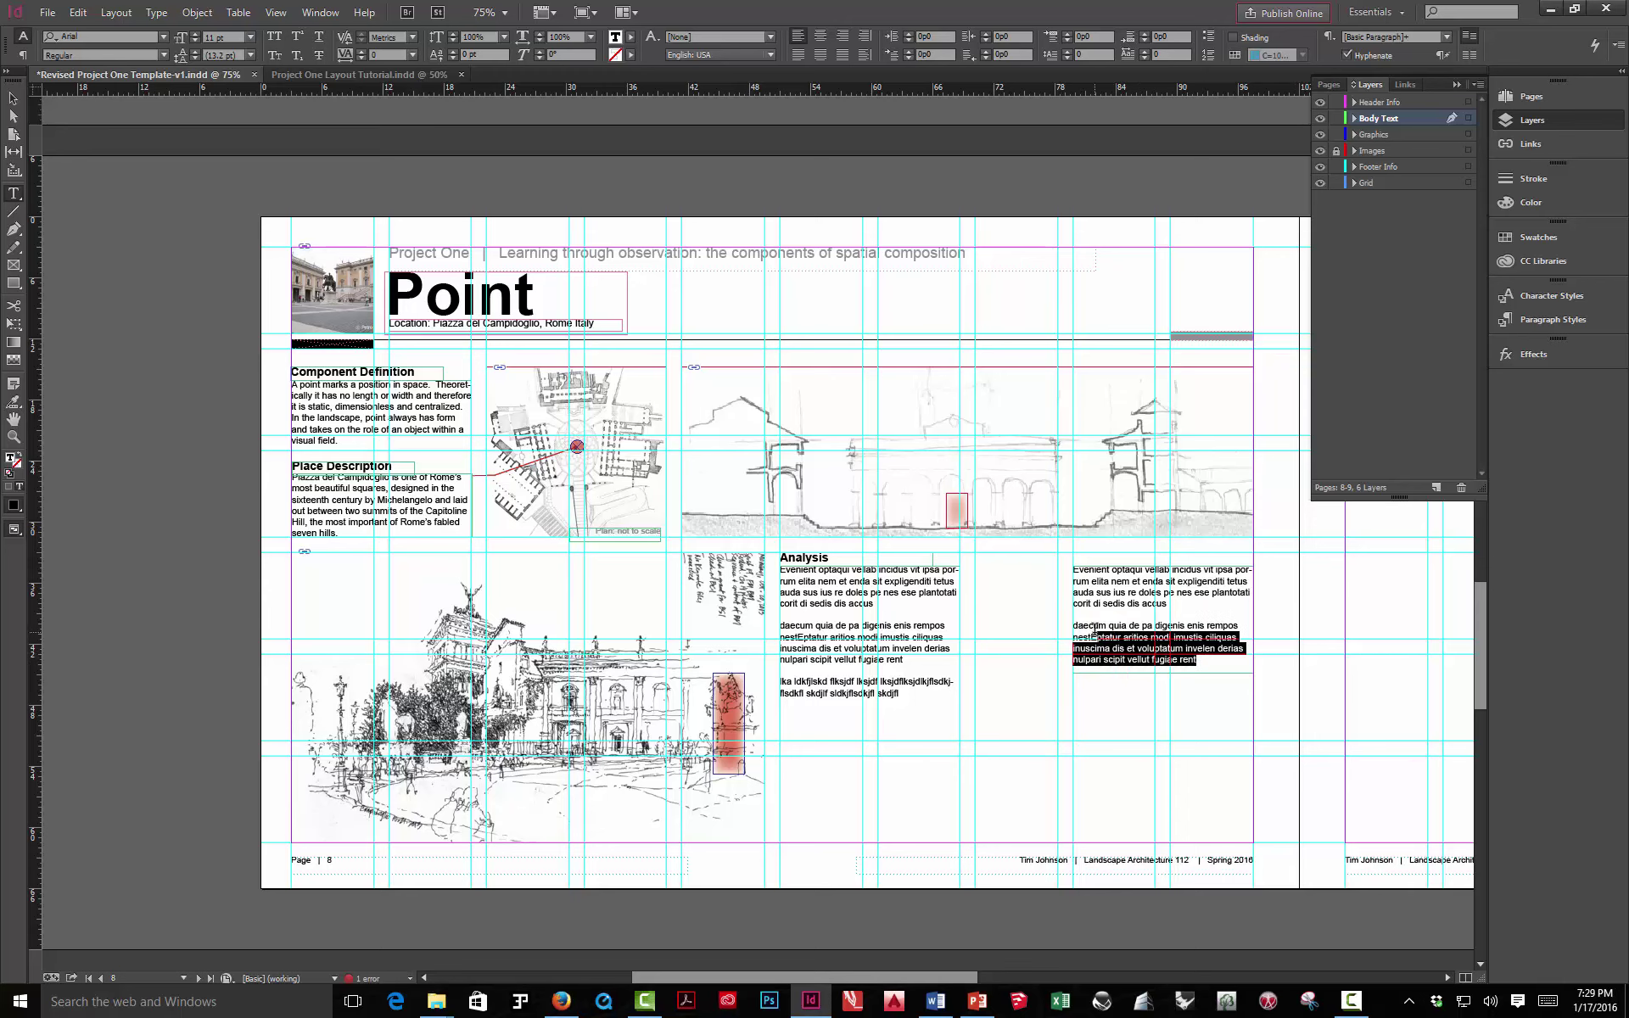
type("E")
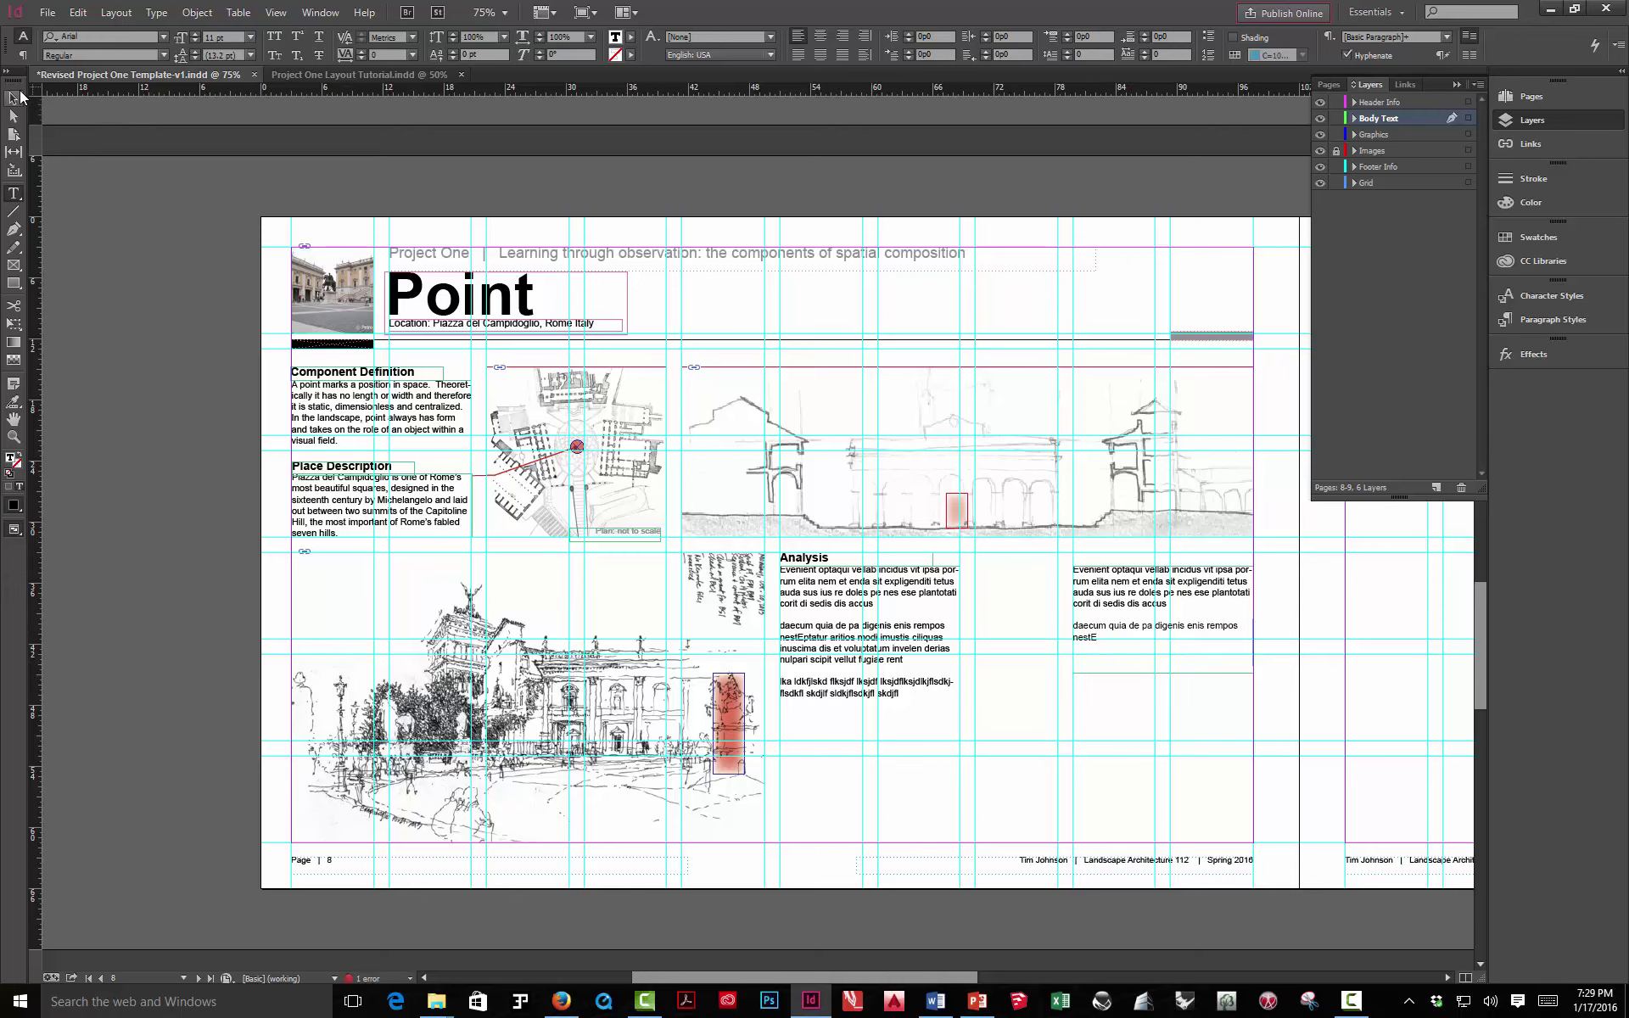
left_click(12, 98)
left_click_drag(1161, 676, 1158, 635)
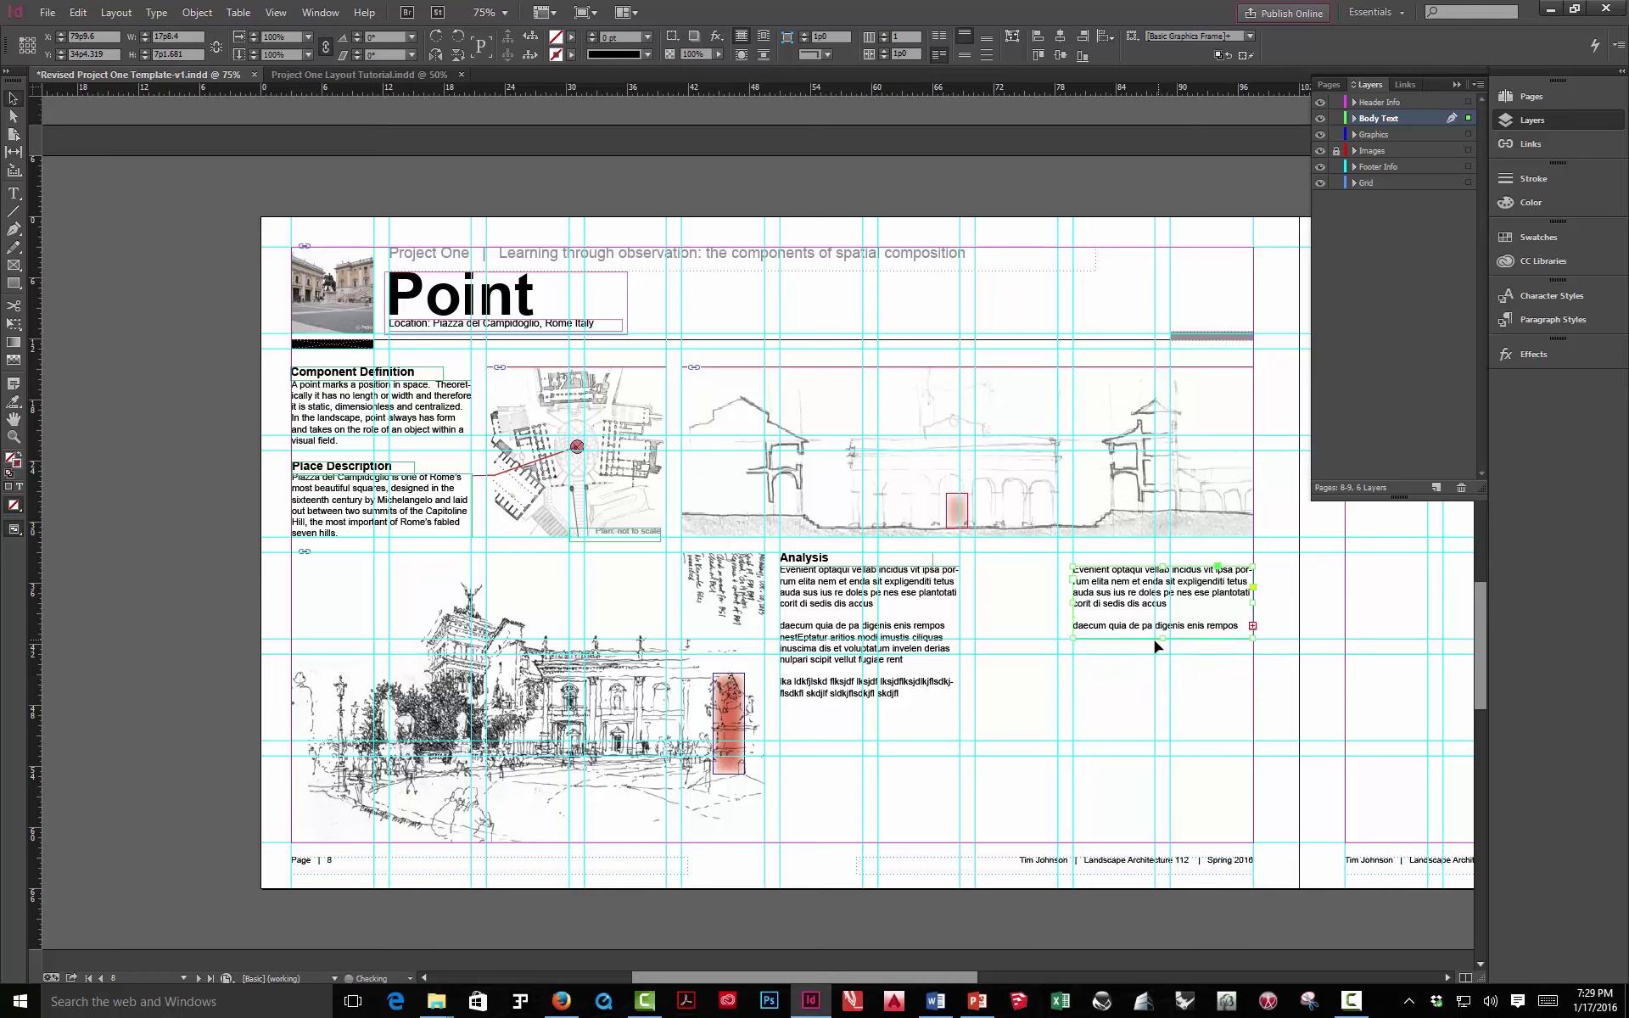
left_click(1012, 596)
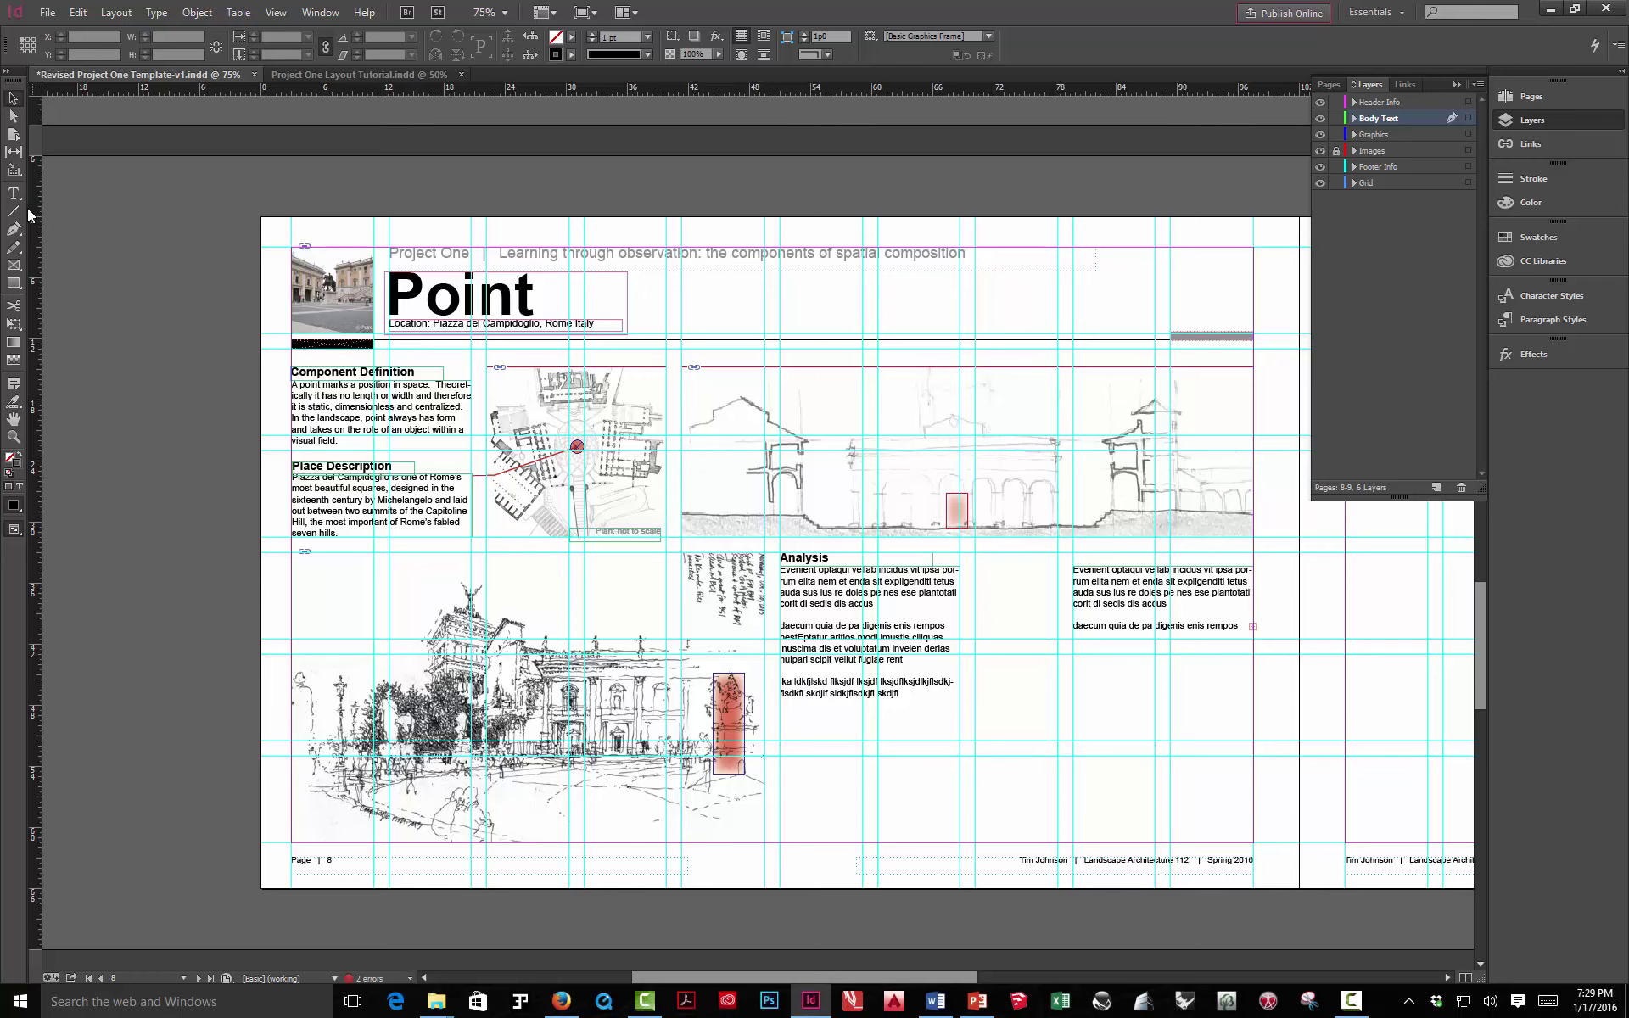
left_click(13, 265)
left_click_drag(1073, 655, 1257, 844)
left_click(48, 12)
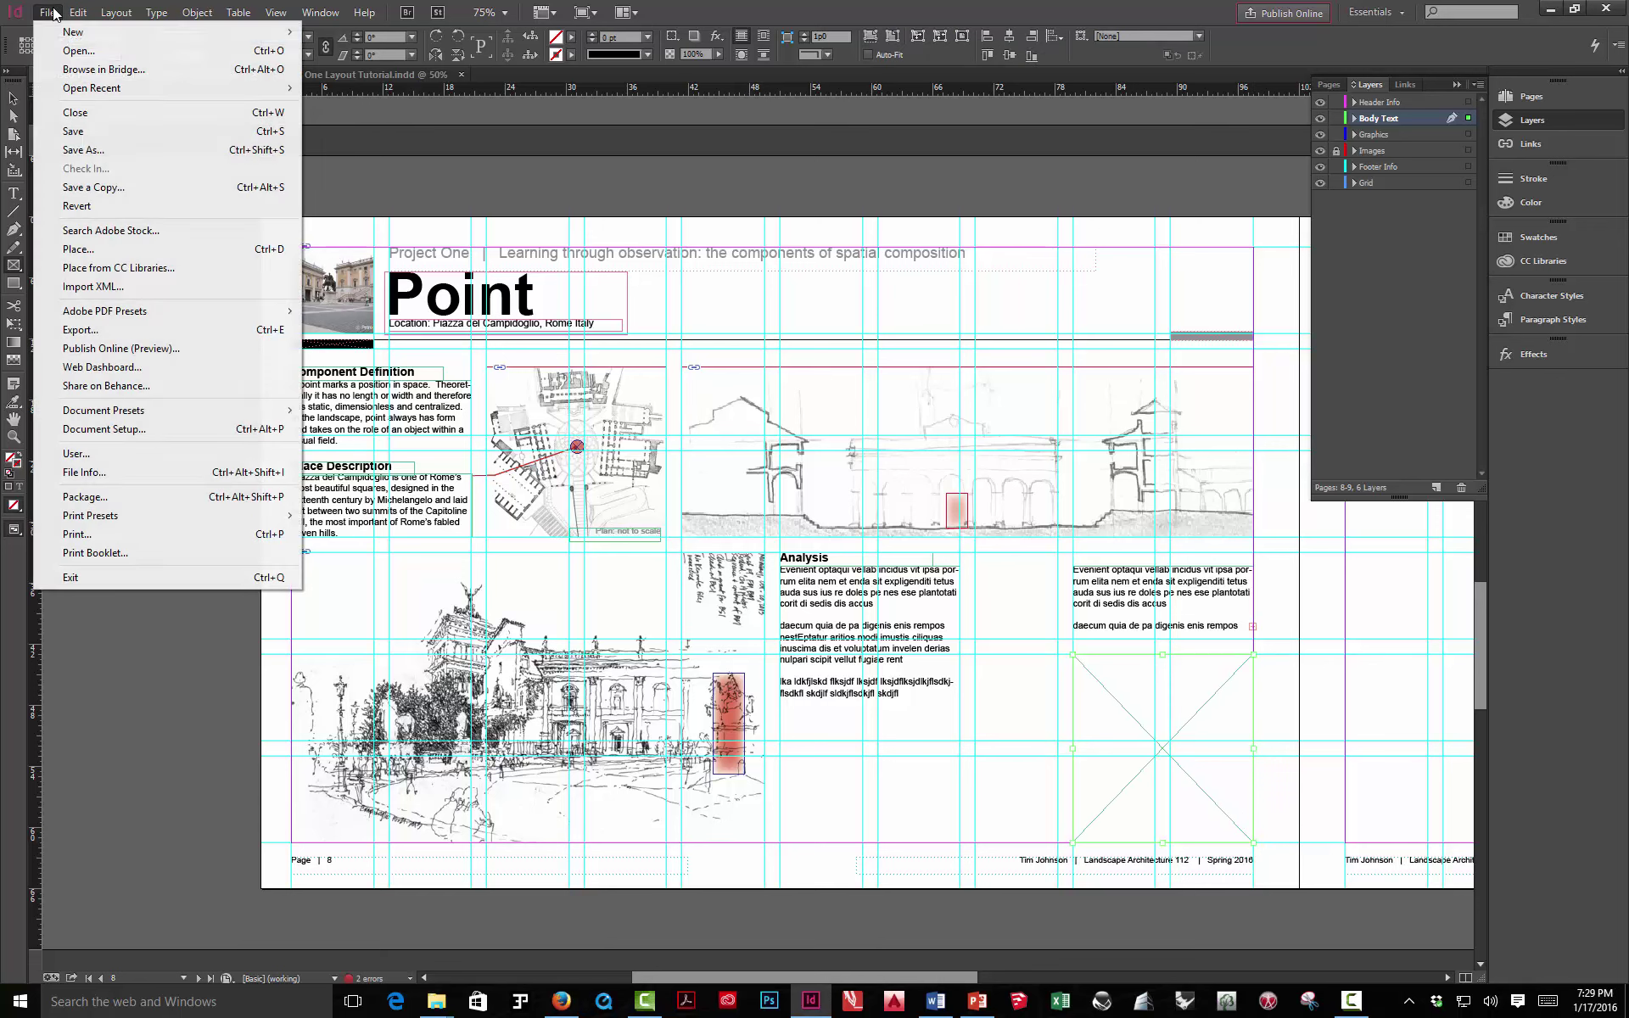
left_click(81, 248)
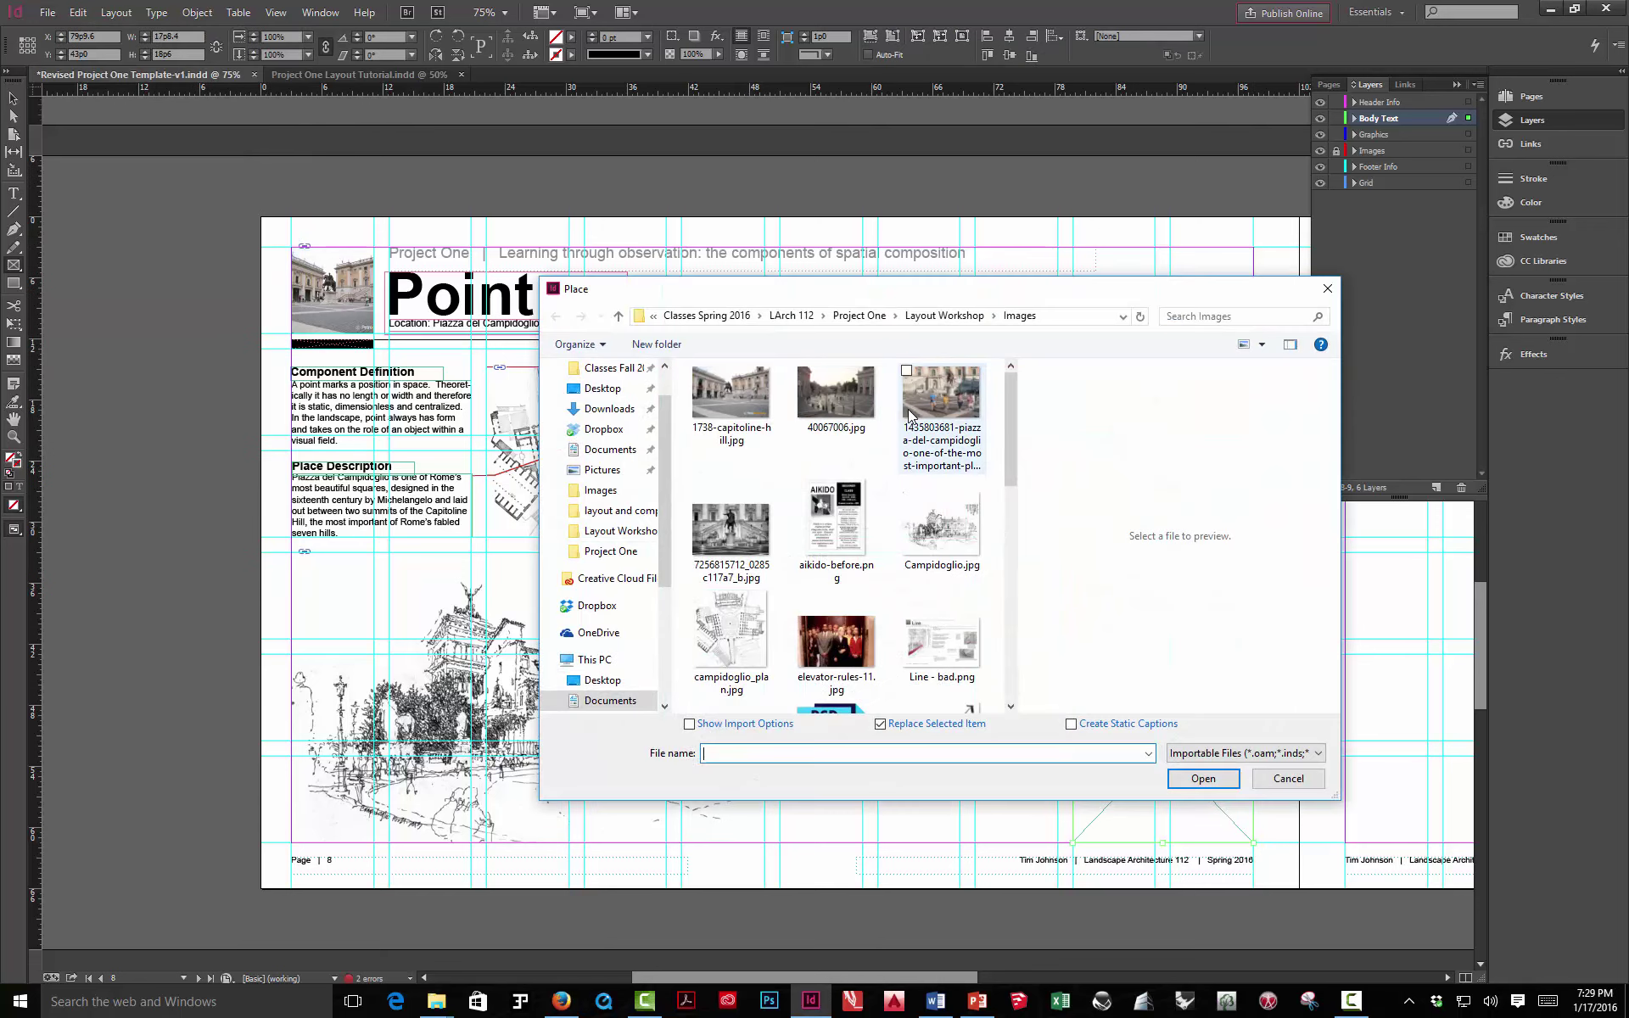
scroll(983, 497, "down", 5)
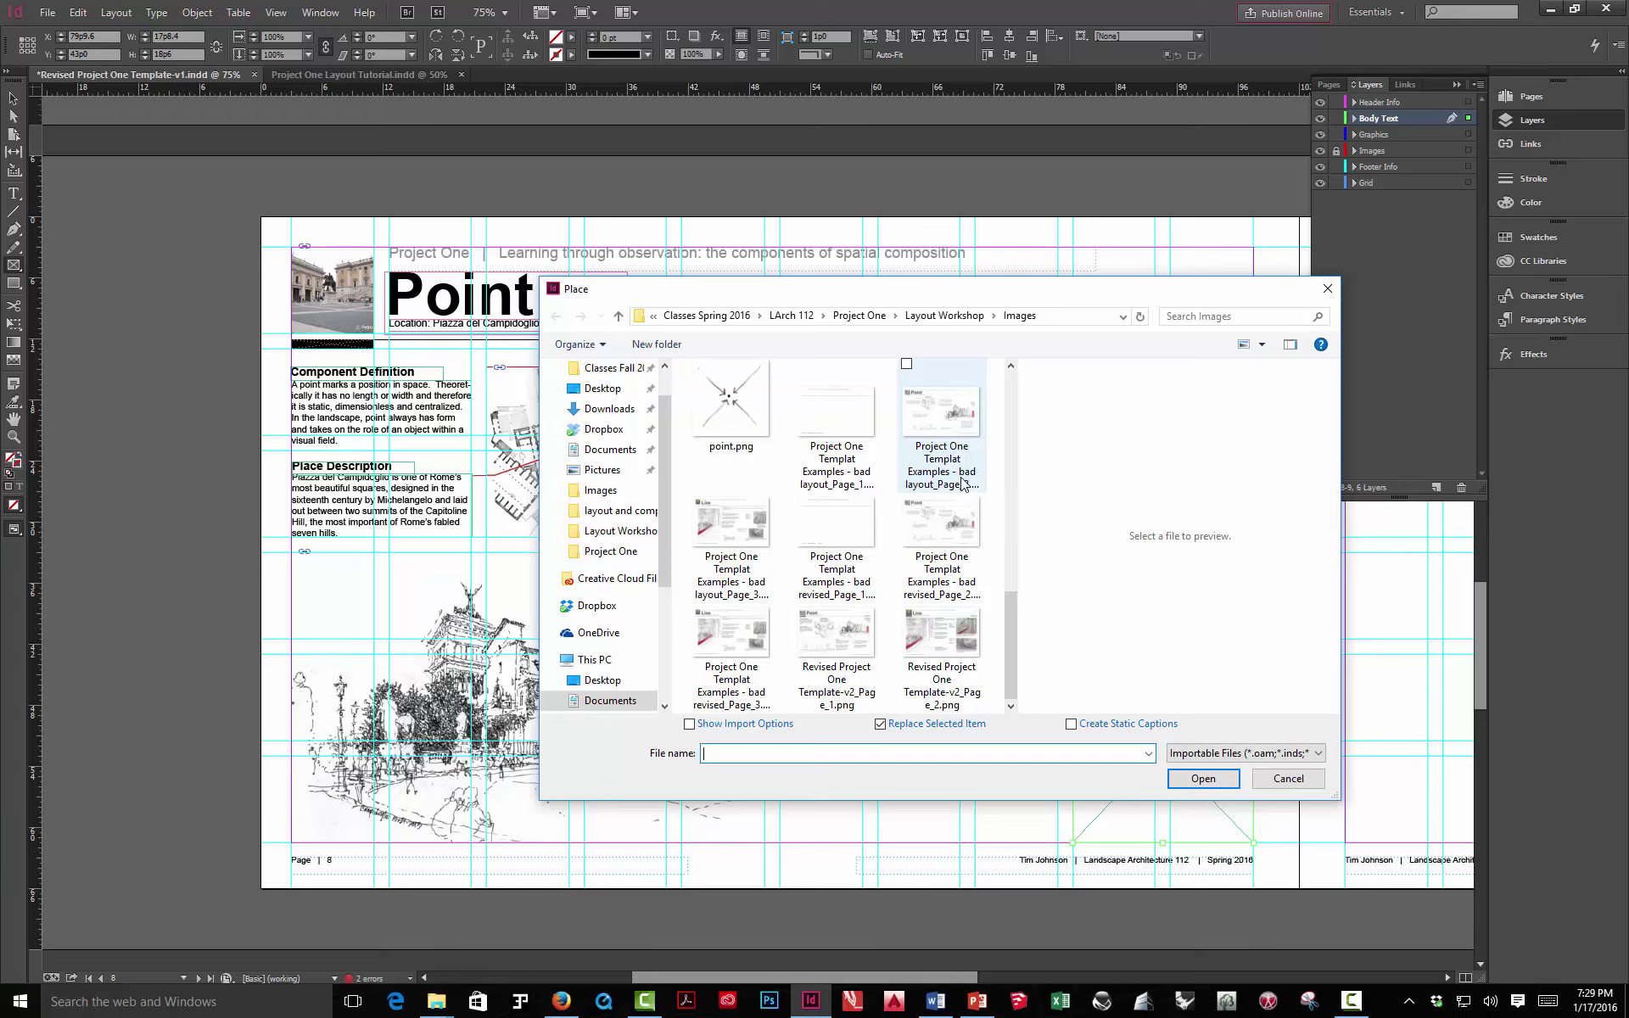
left_click(970, 321)
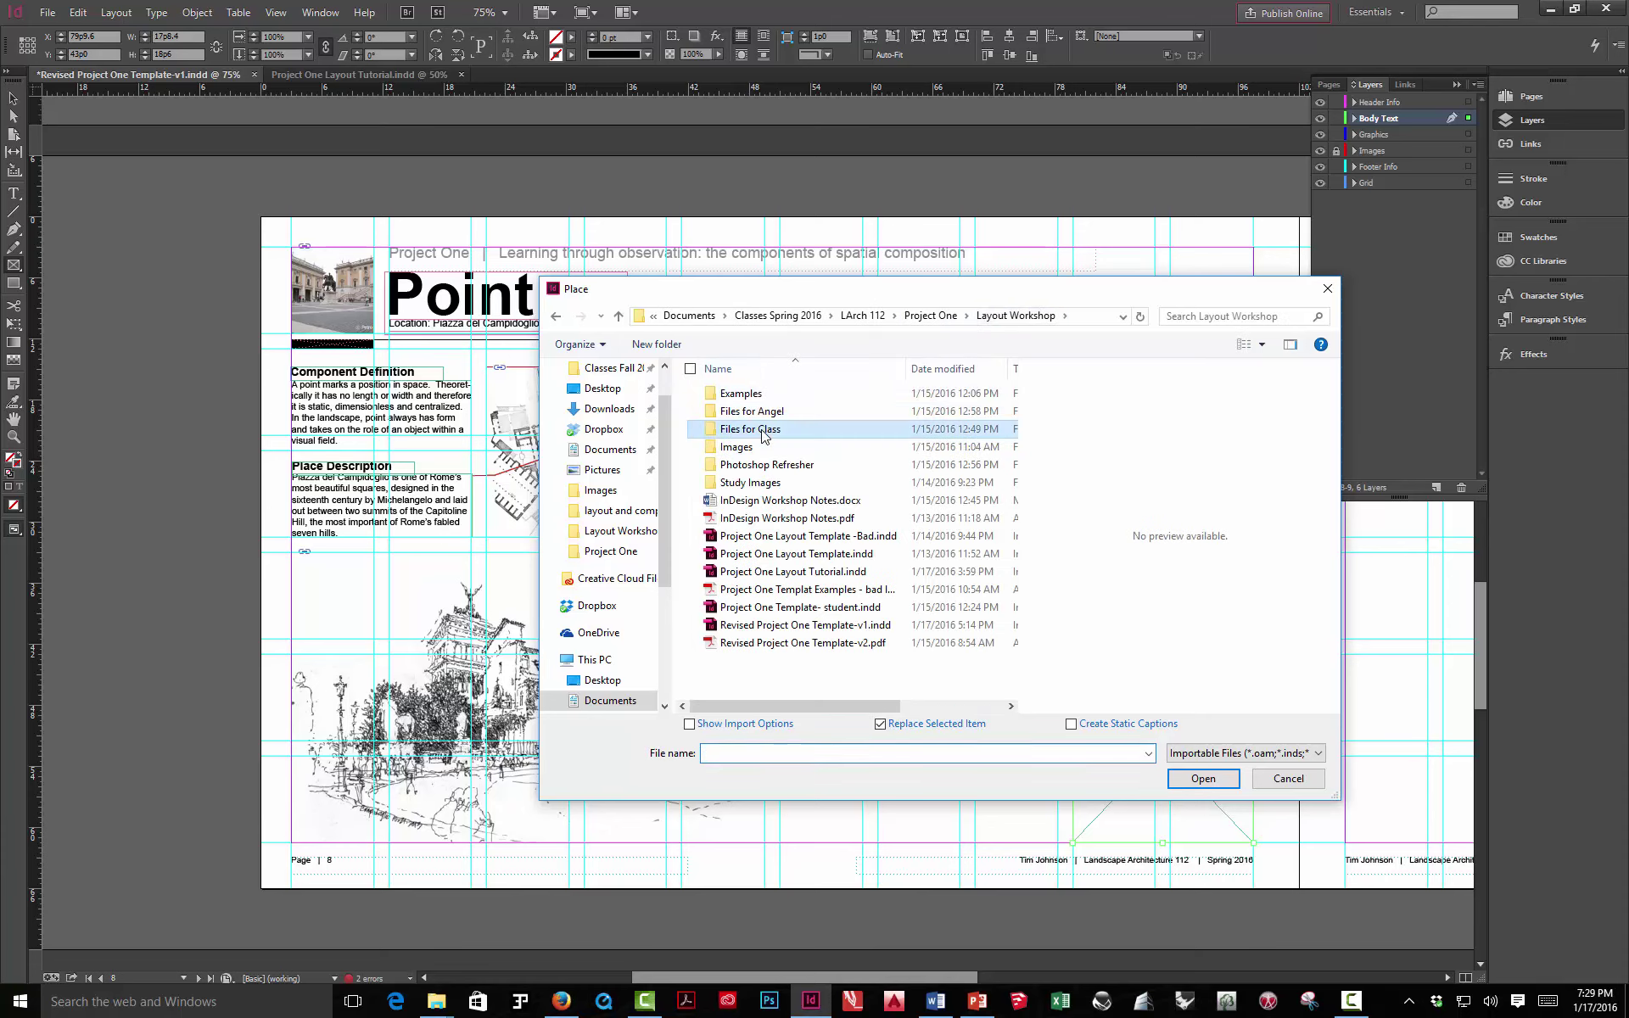
double_click(763, 430)
double_click(755, 394)
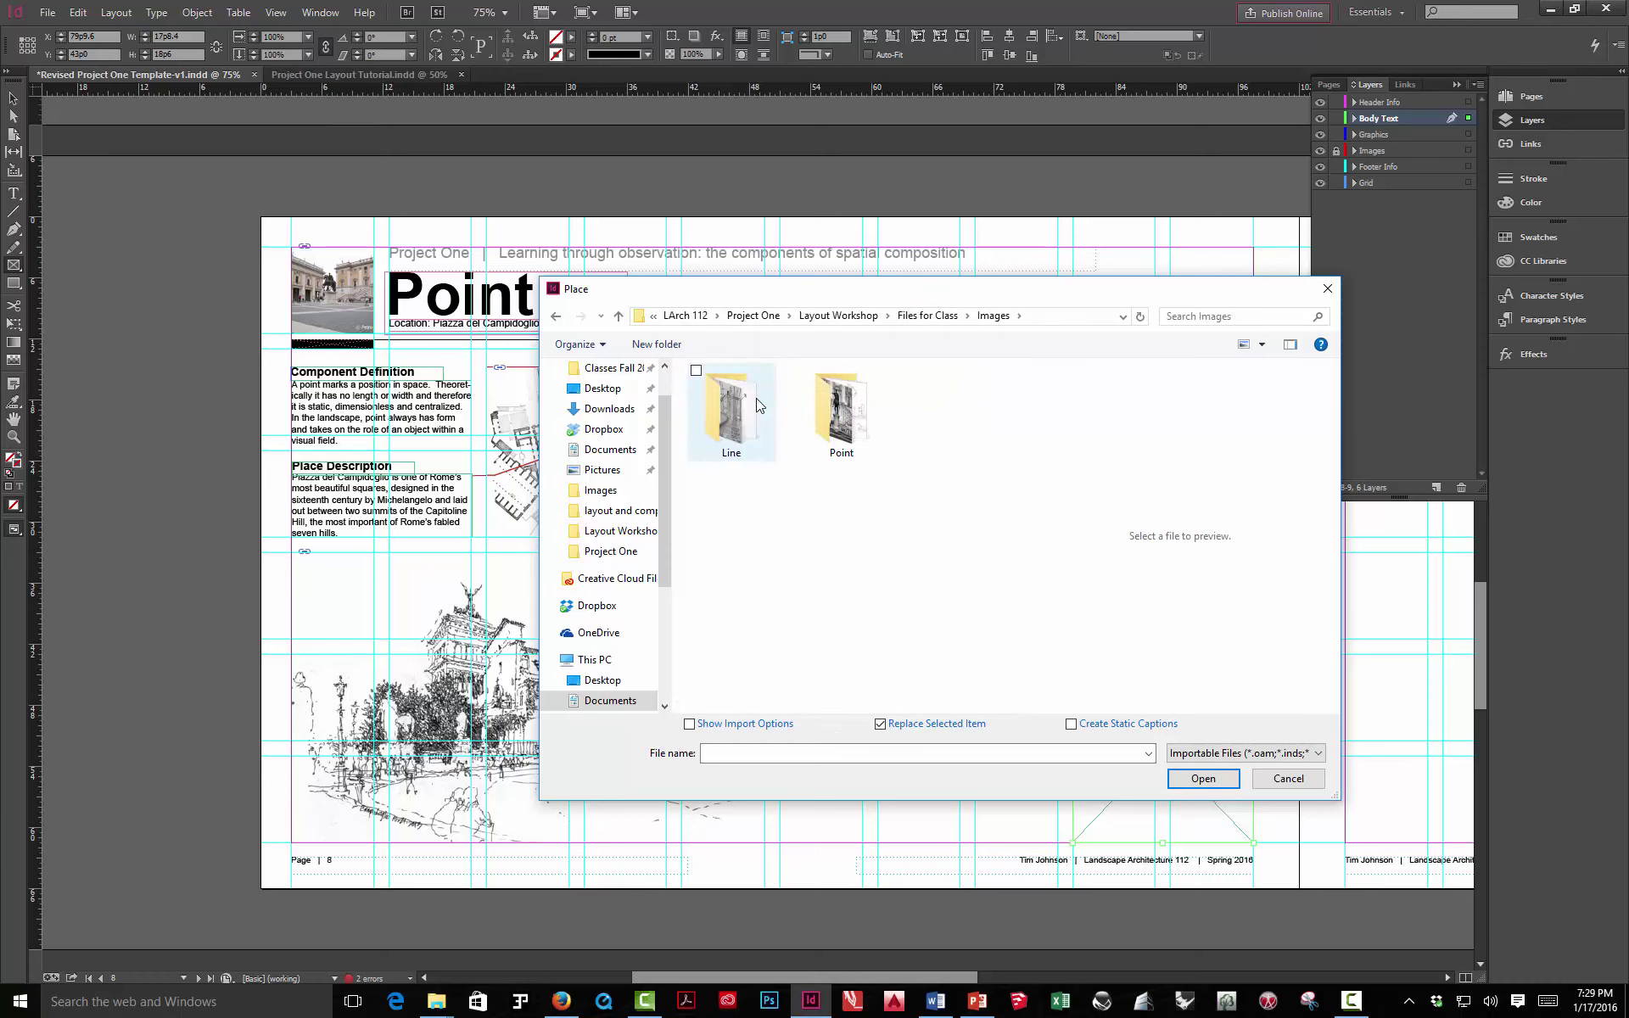
double_click(841, 416)
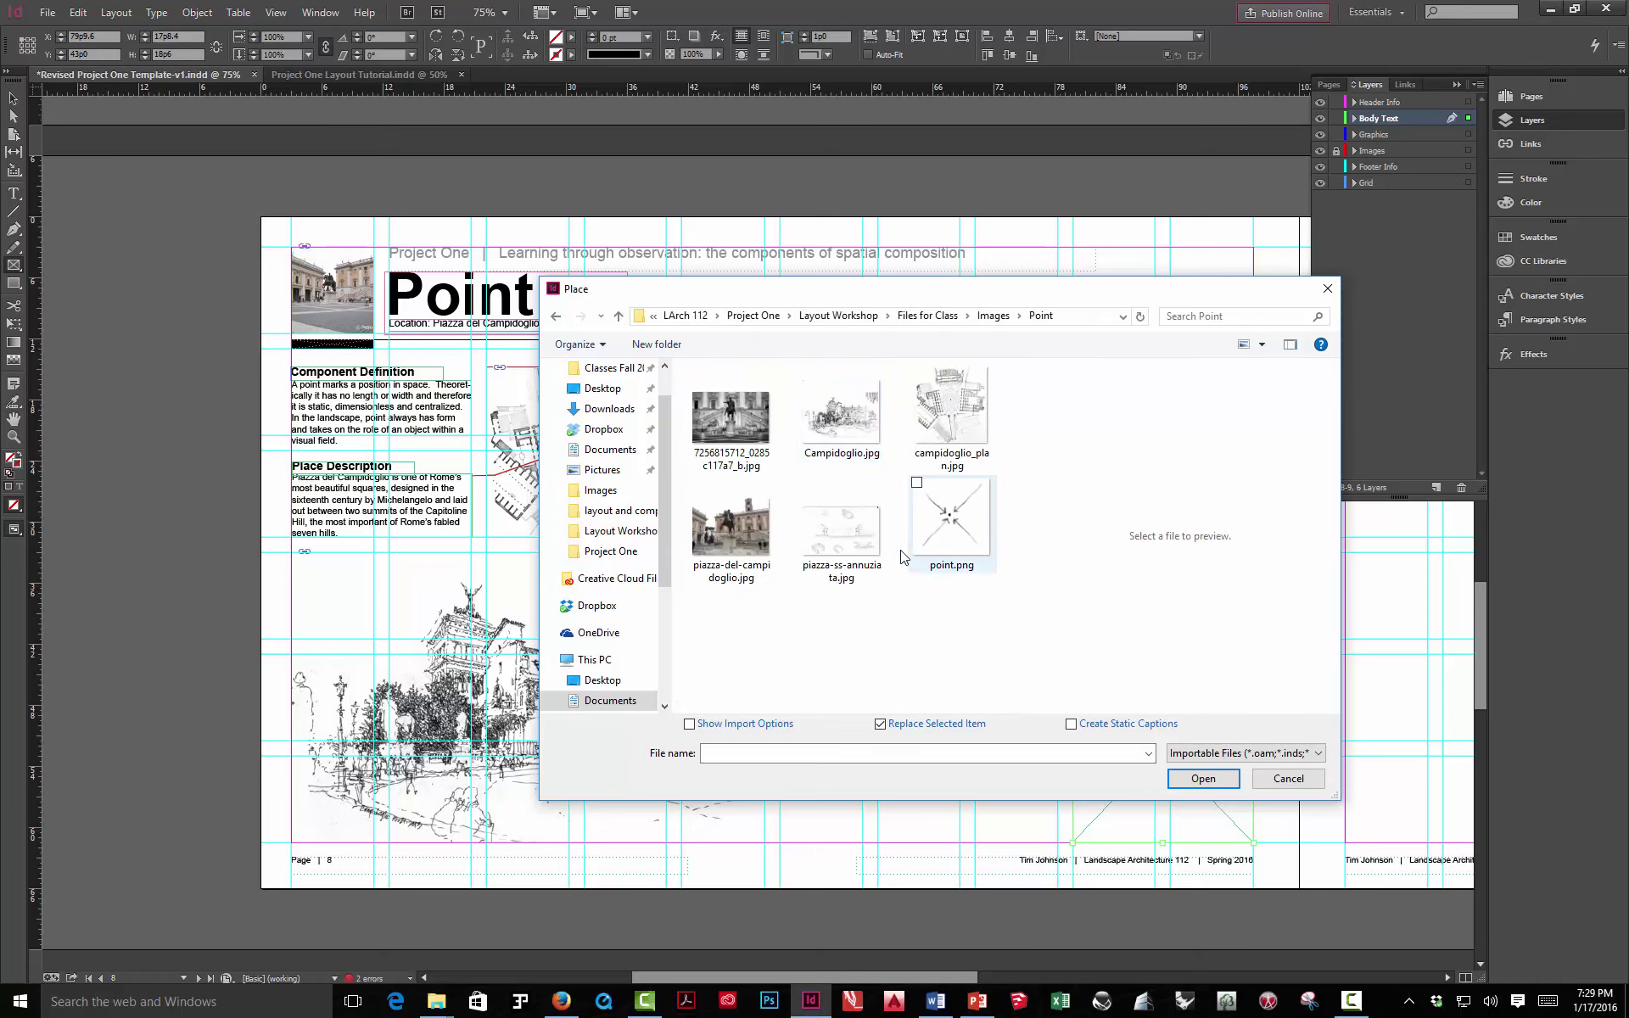
double_click(730, 418)
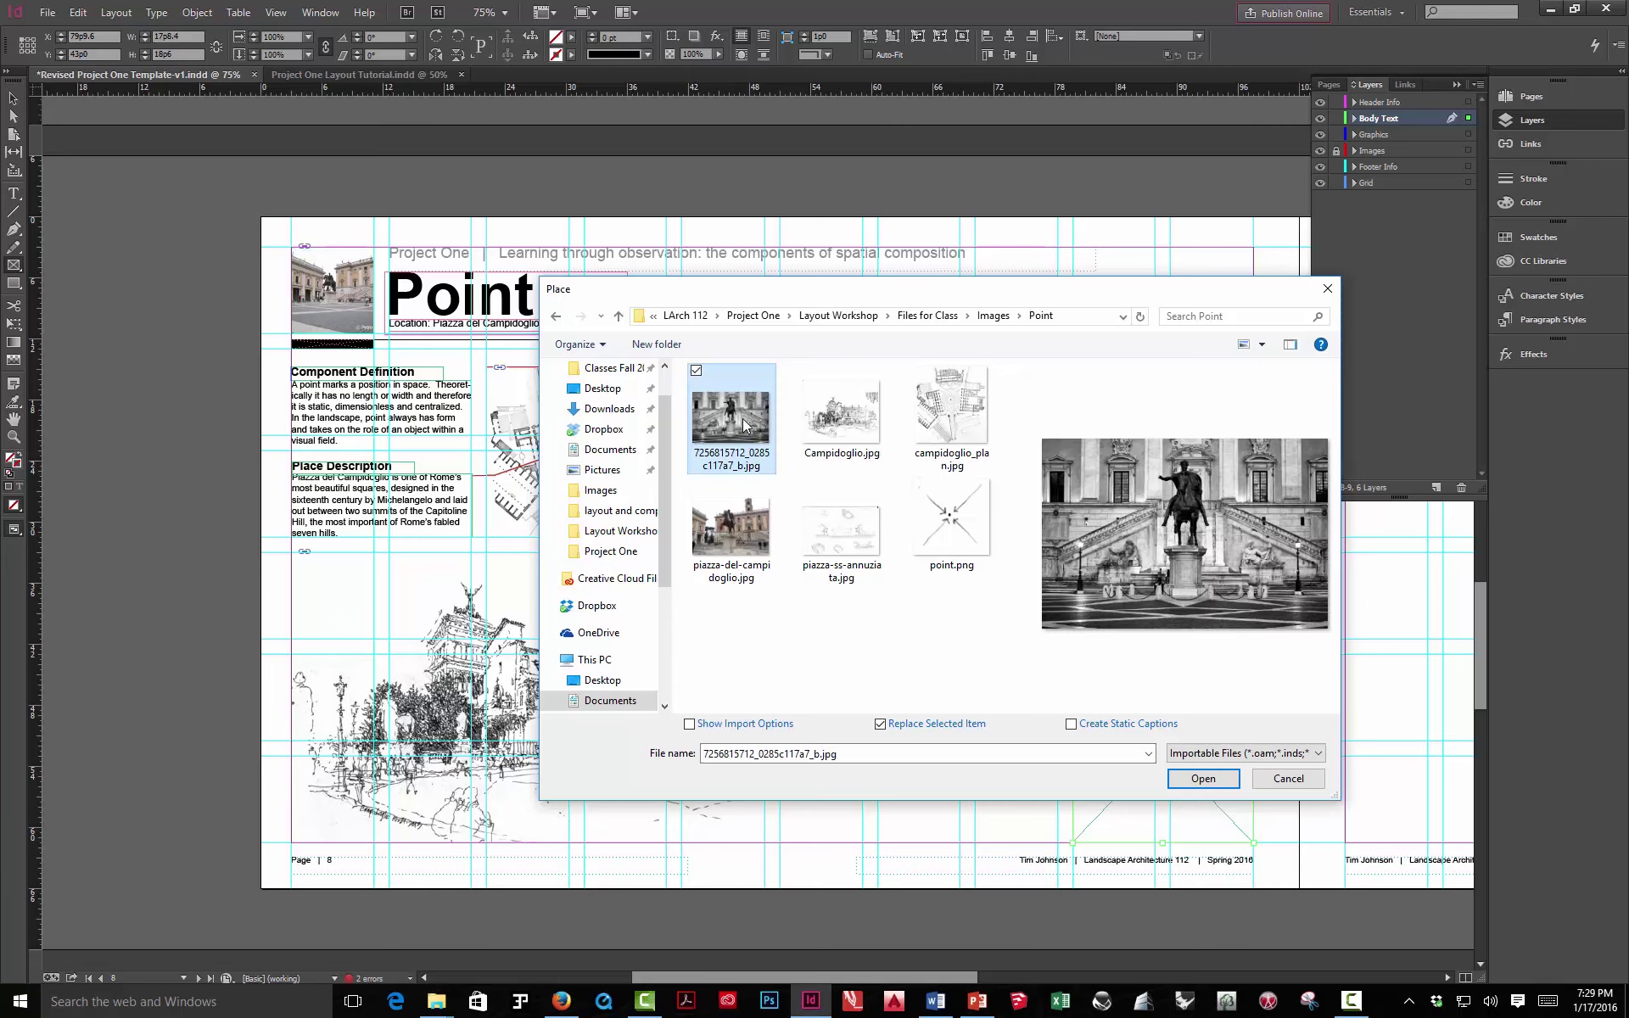
Fit the statue photo to its frame with Fill Frame Proportionally
right_click(1137, 694)
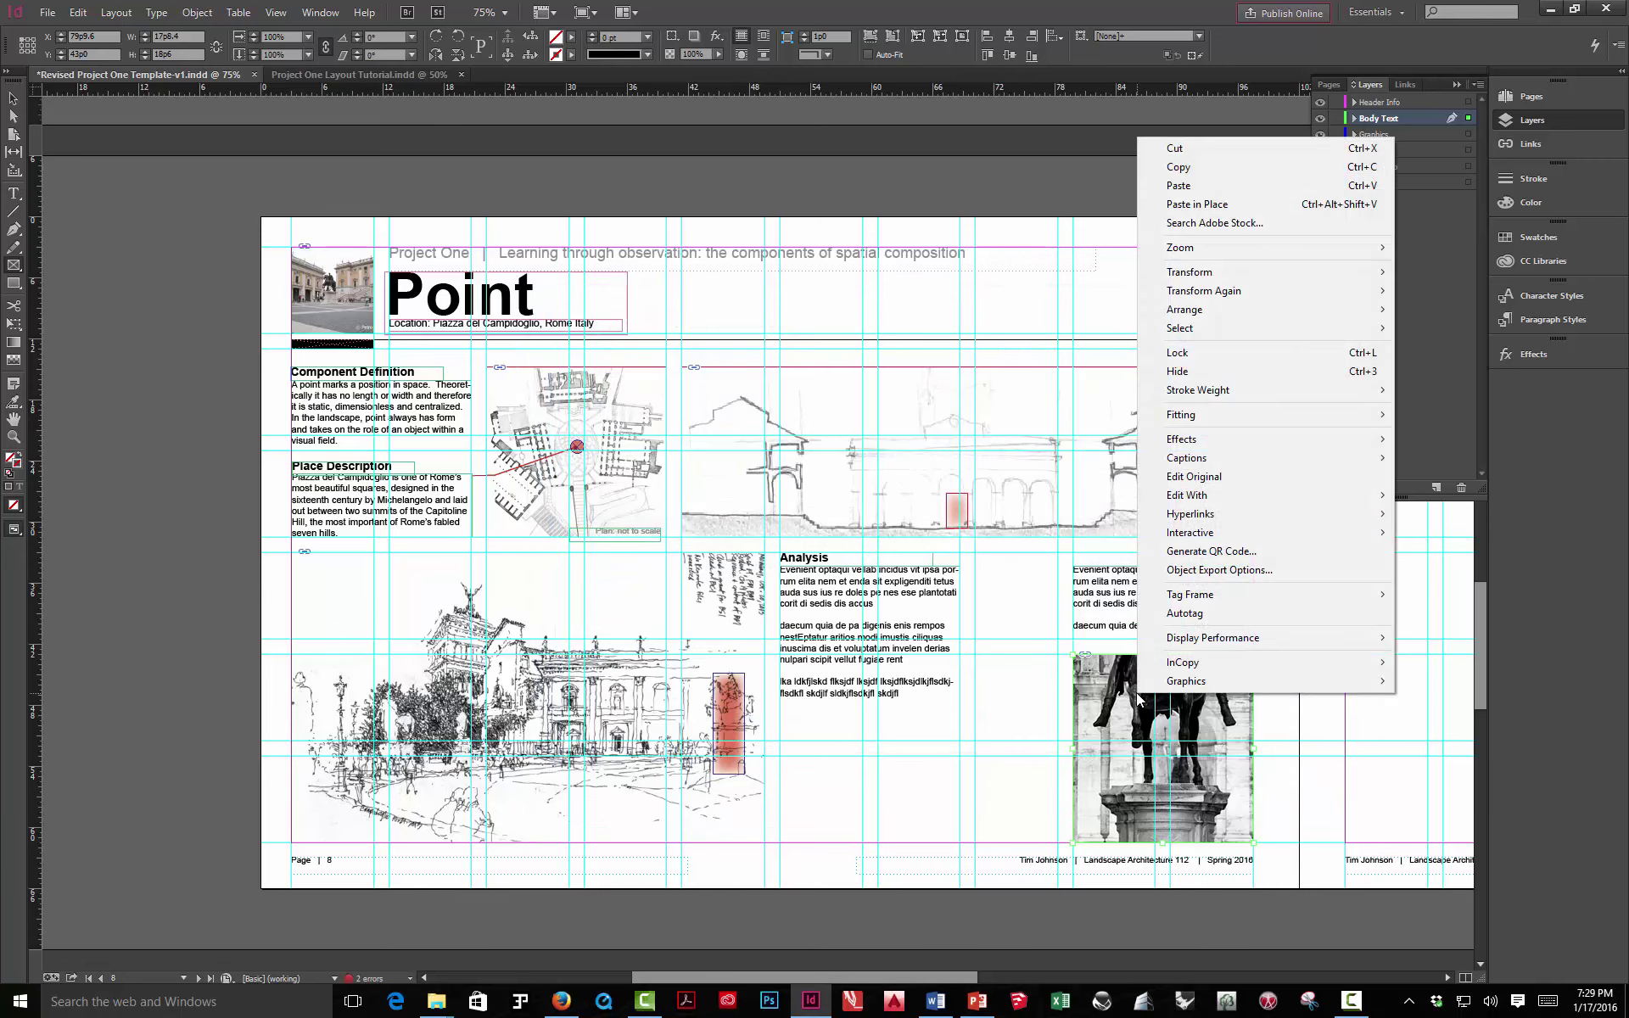
mouse_move(1188, 415)
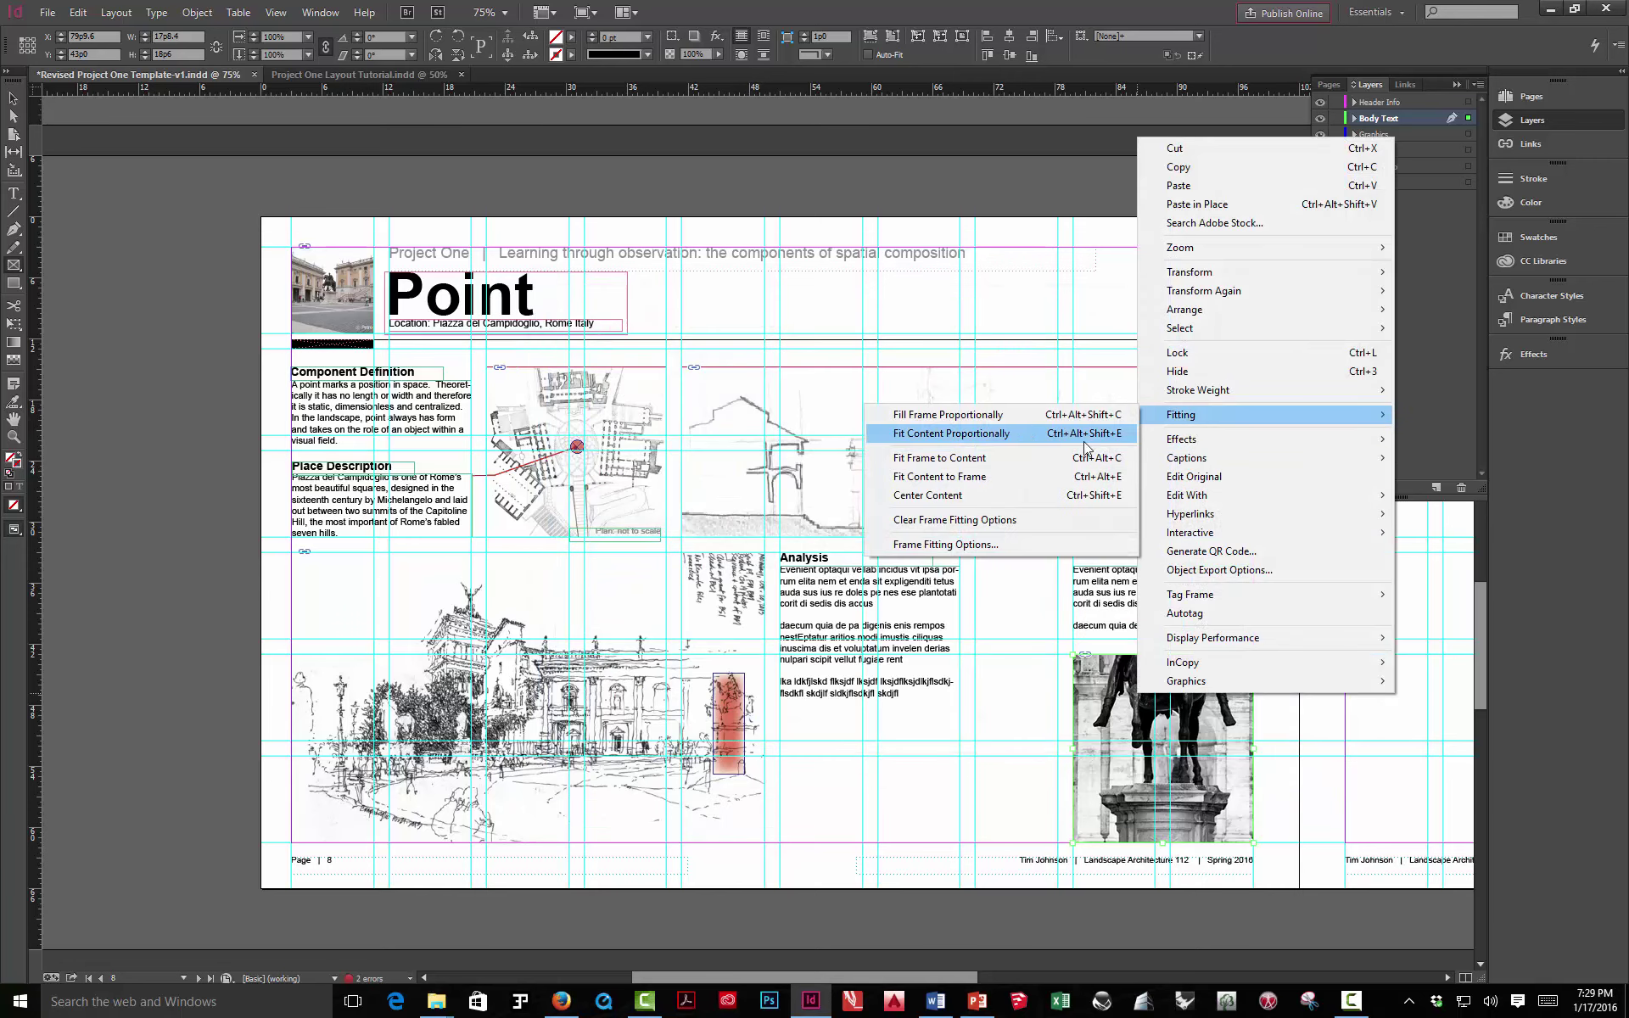
left_click(1021, 414)
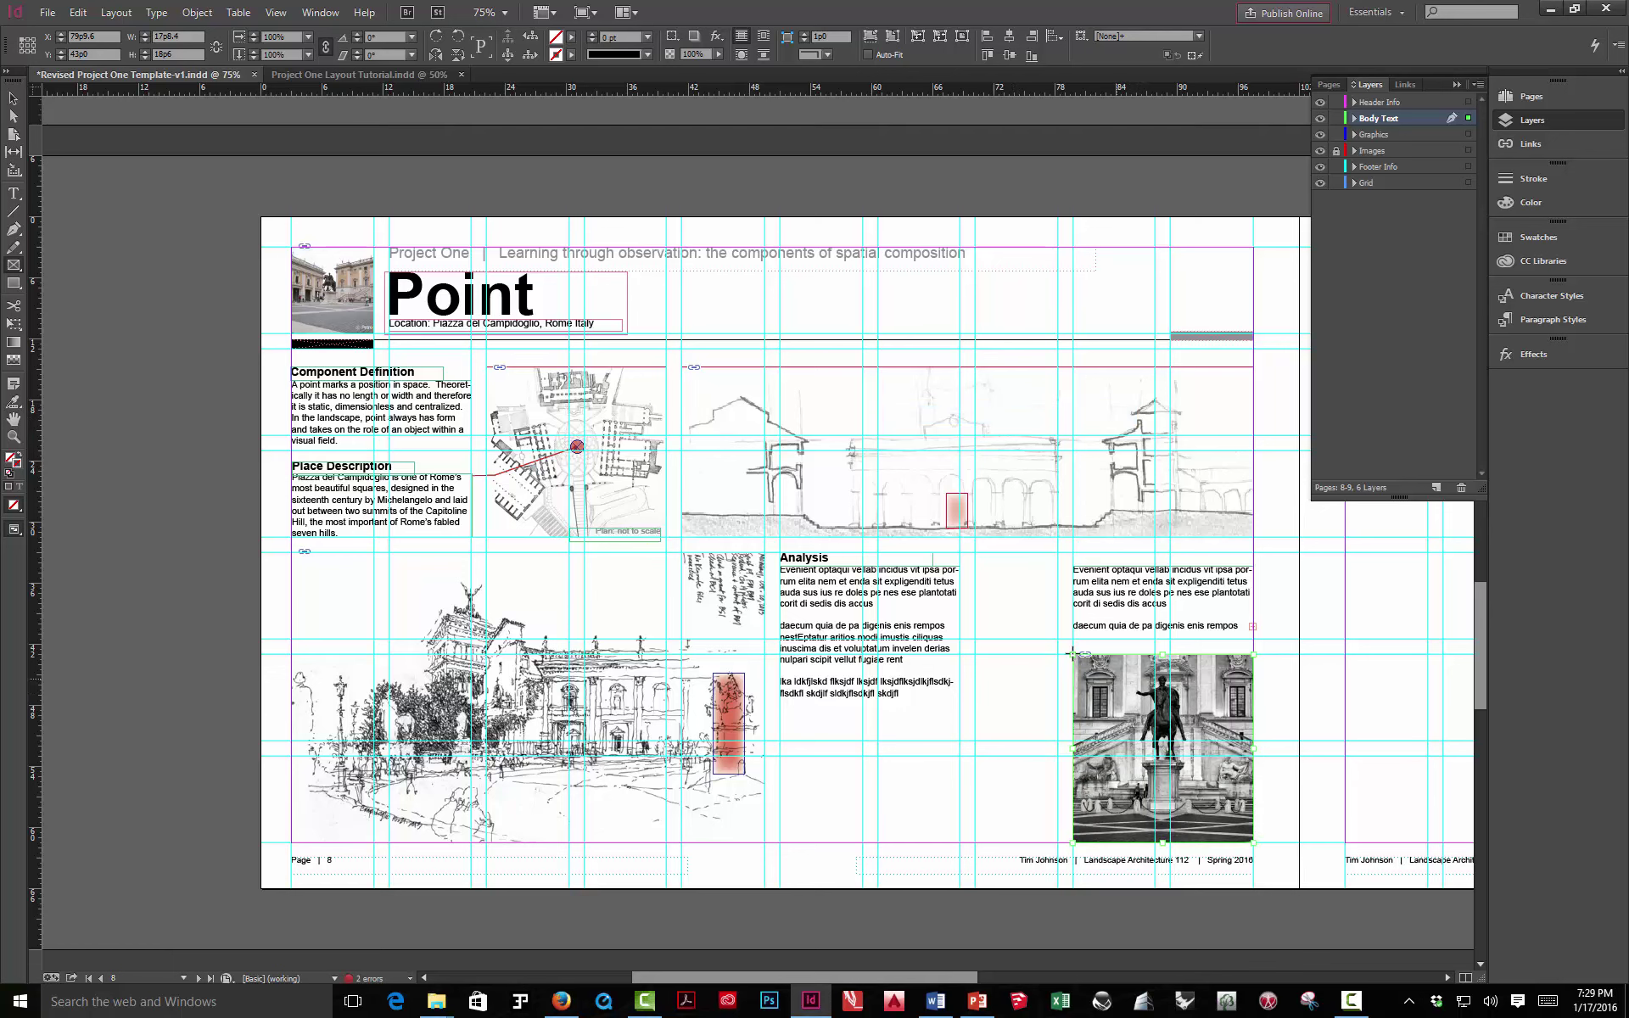
Shift the statue photo inside its frame and enlarge it to about 40.87% scale
left_click(14, 117)
left_click(1116, 708)
left_click_drag(1139, 725, 1174, 747)
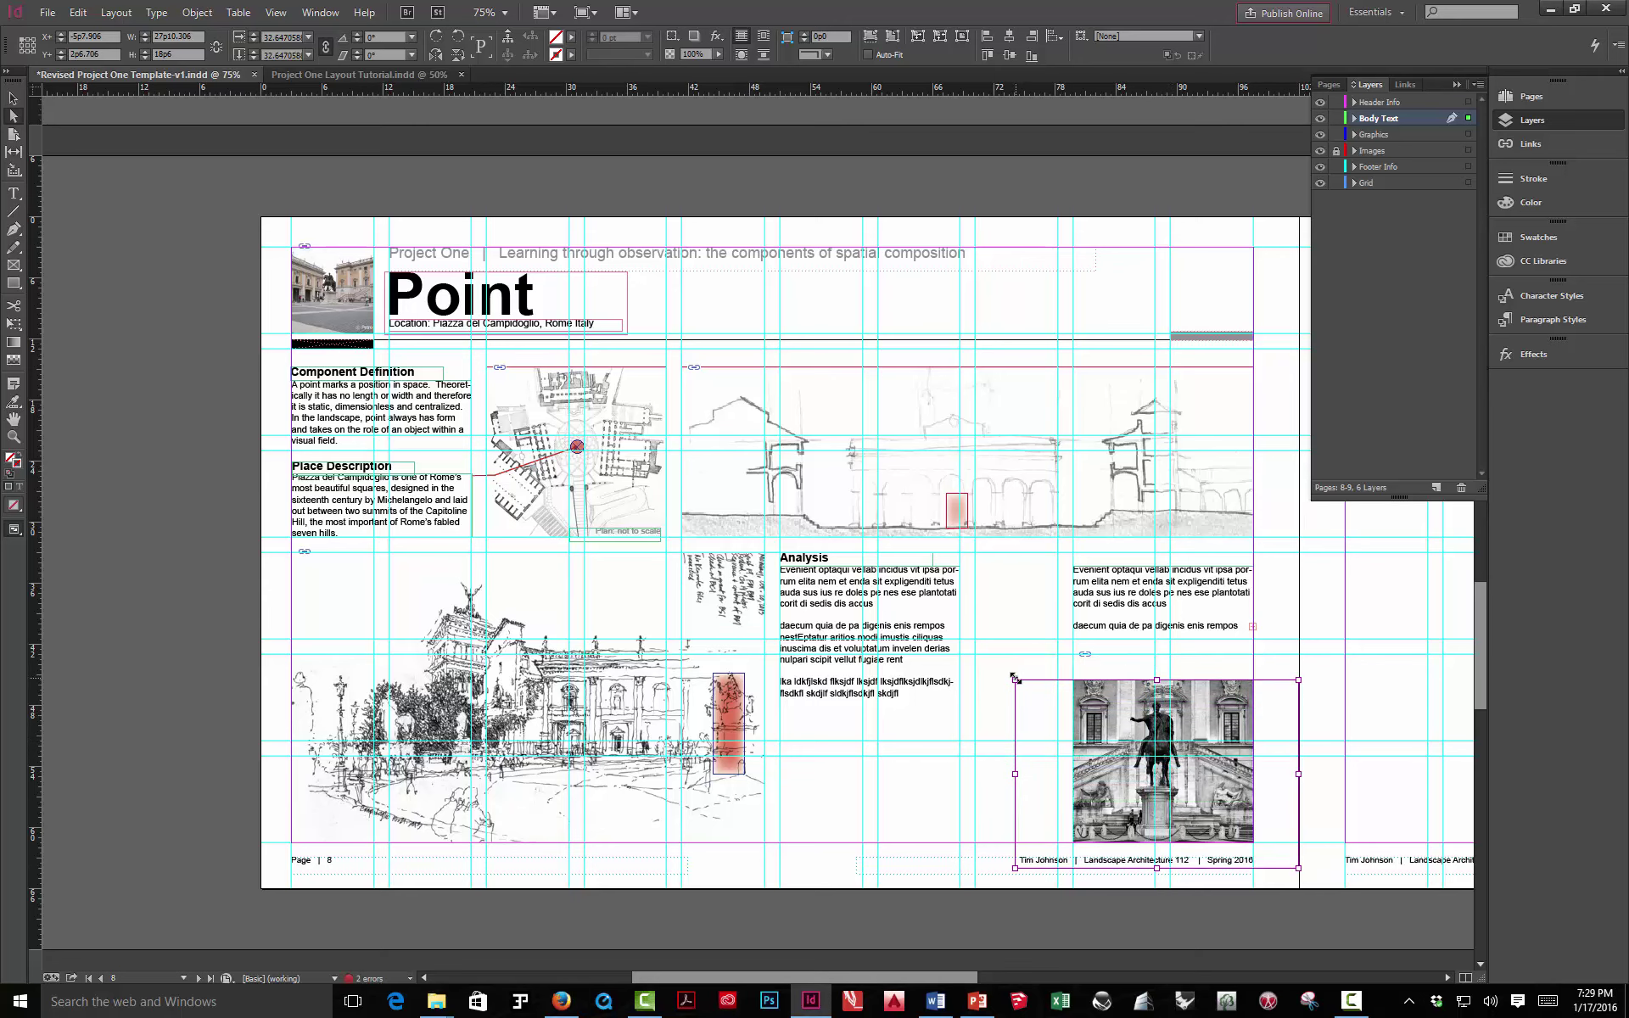
left_click_drag(1015, 679, 944, 632)
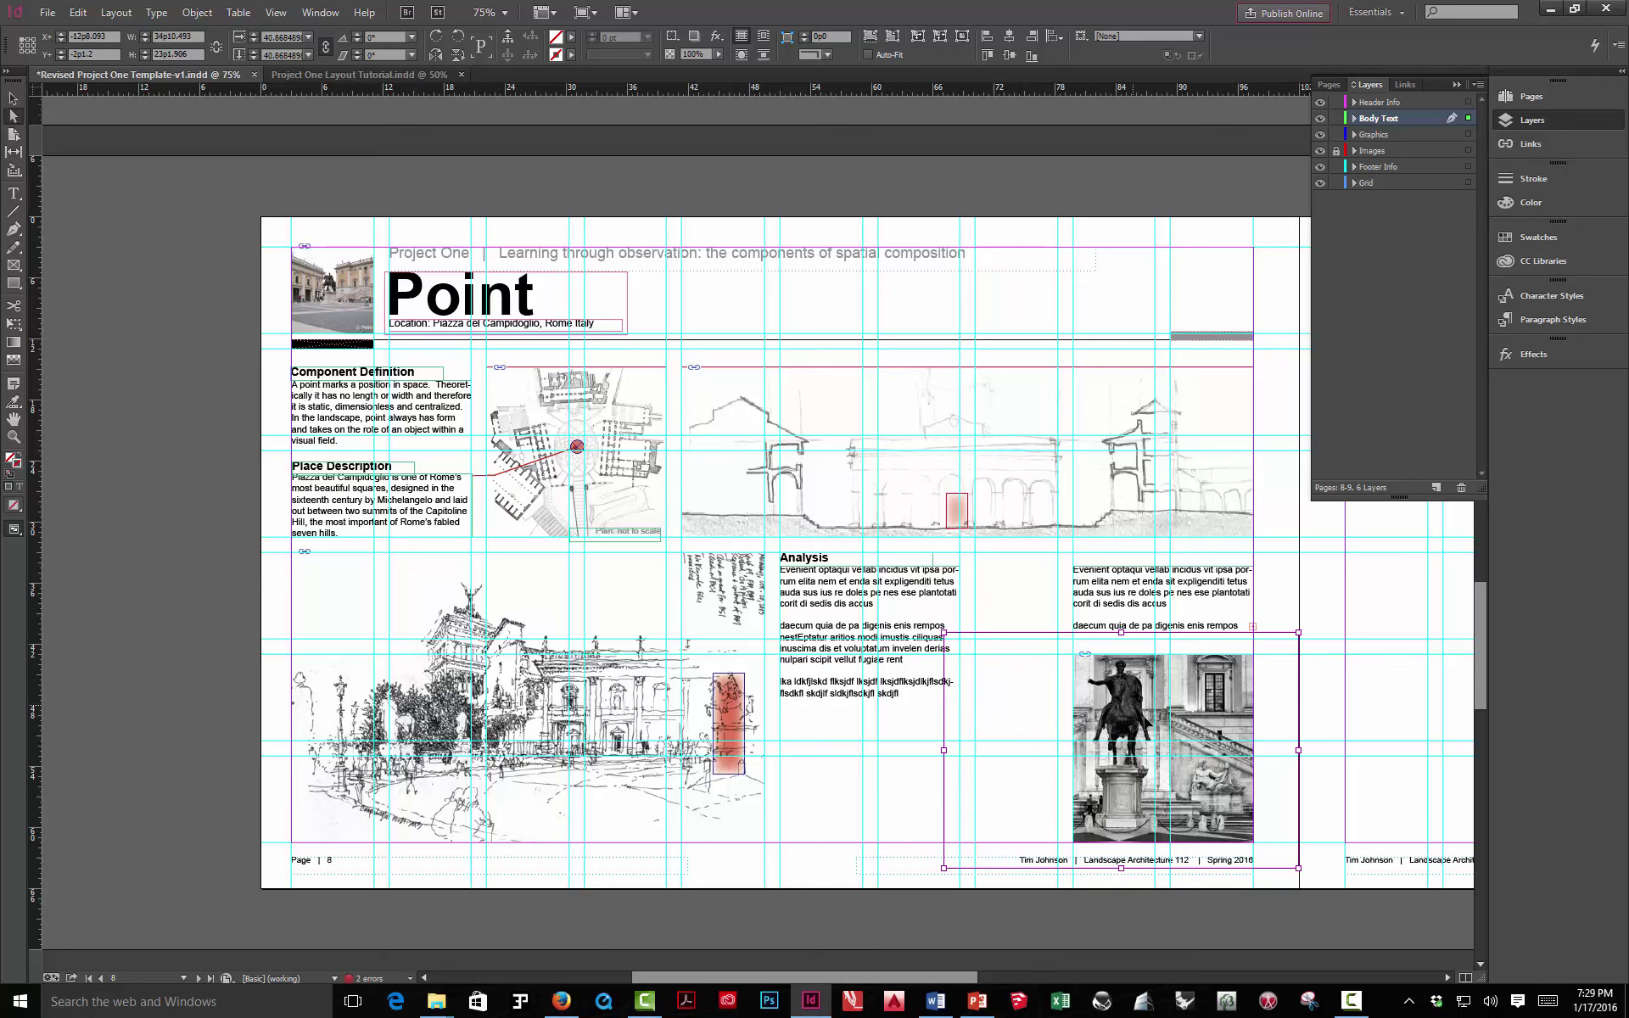
Reposition the enlarged photo so the statue sits centred in its frame, and switch to a preview without guides
mouse_move(1139, 715)
left_mouse_down()
mouse_move(1159, 733)
mouse_move(1129, 722)
left_mouse_up()
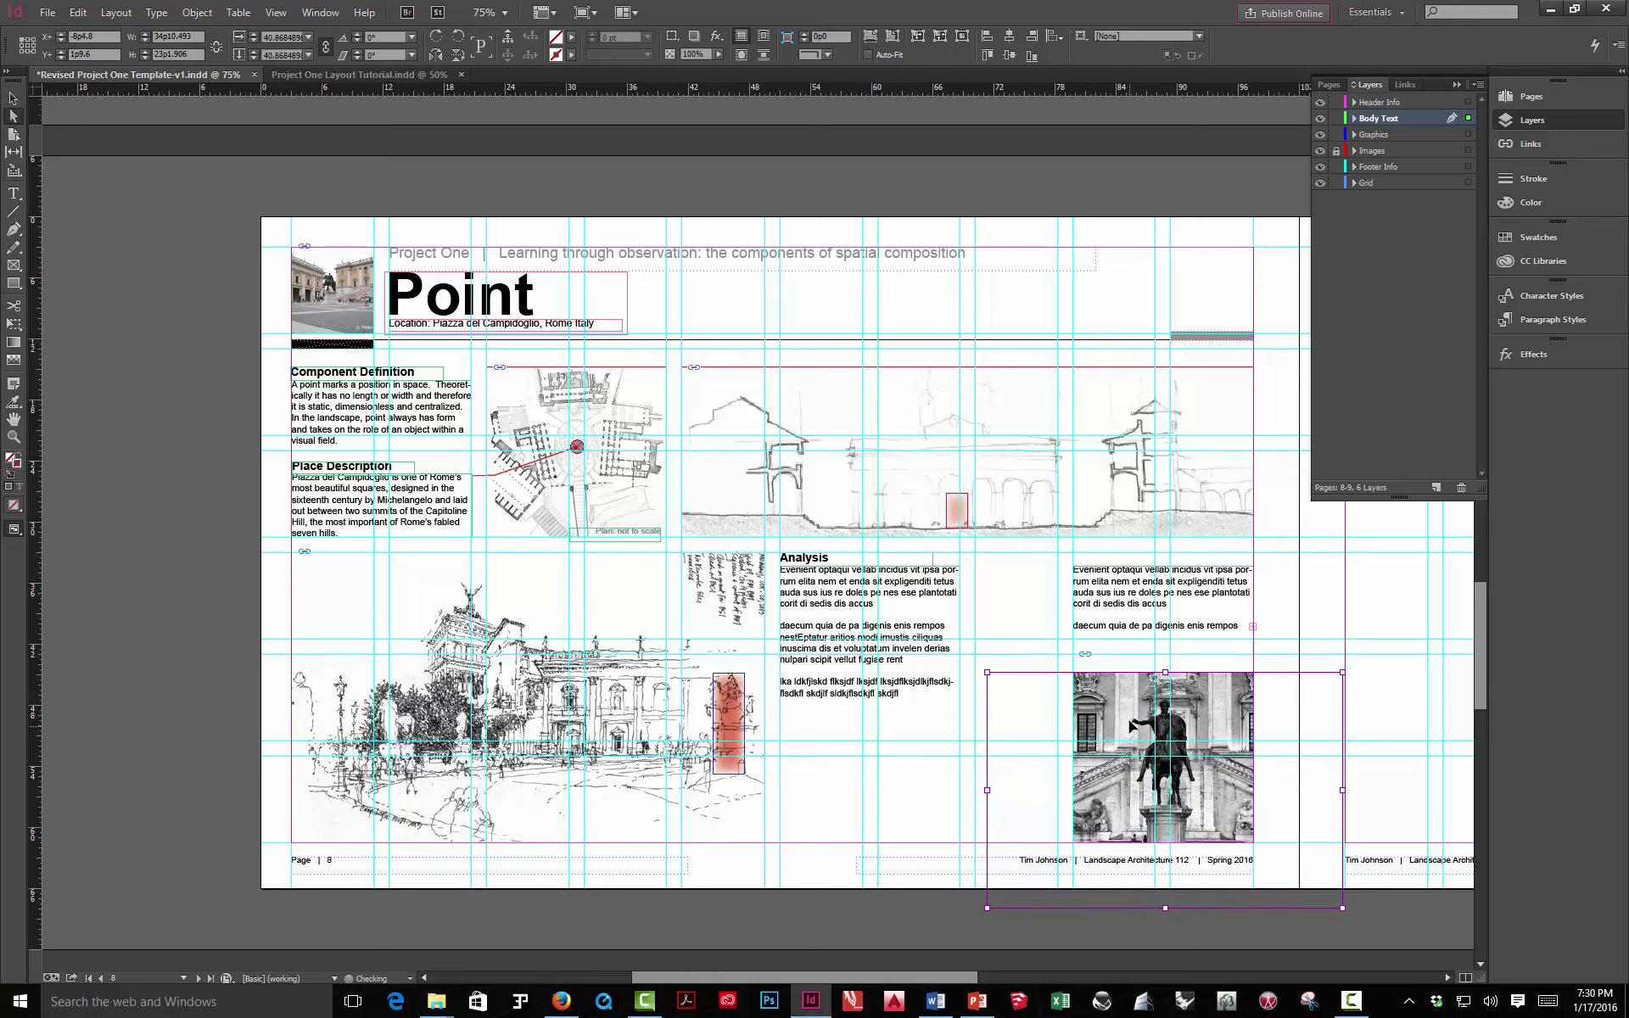
key("ctrl+z")
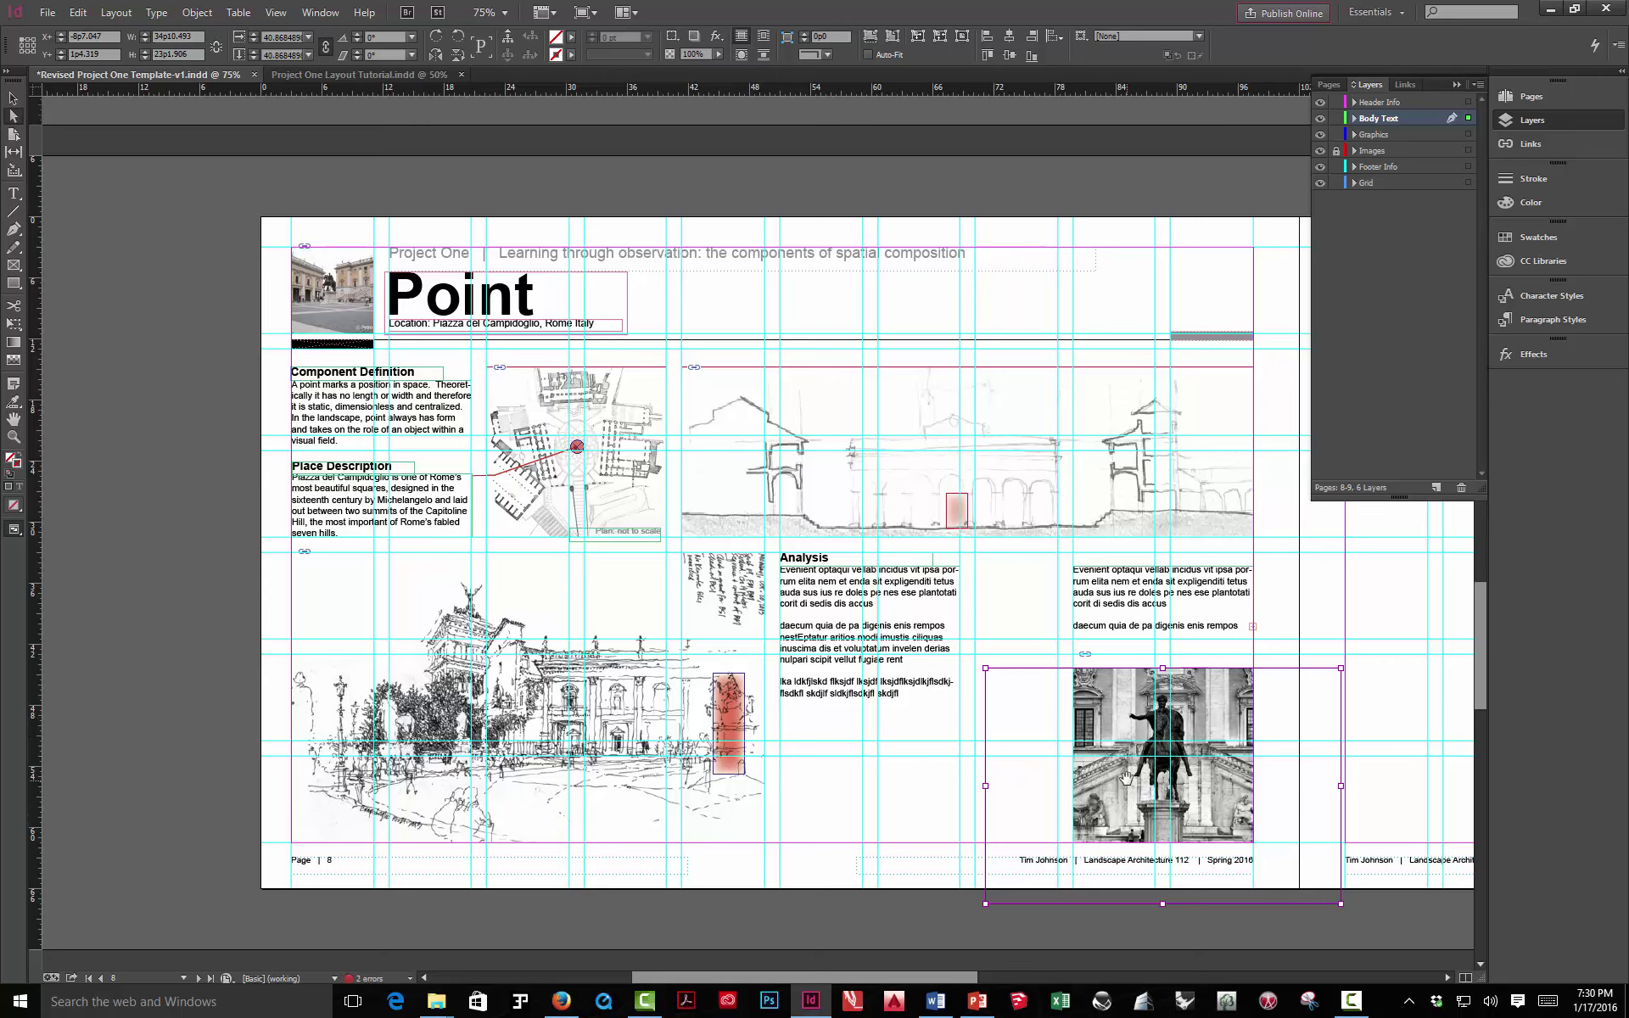
left_click_drag(1126, 779, 1126, 771)
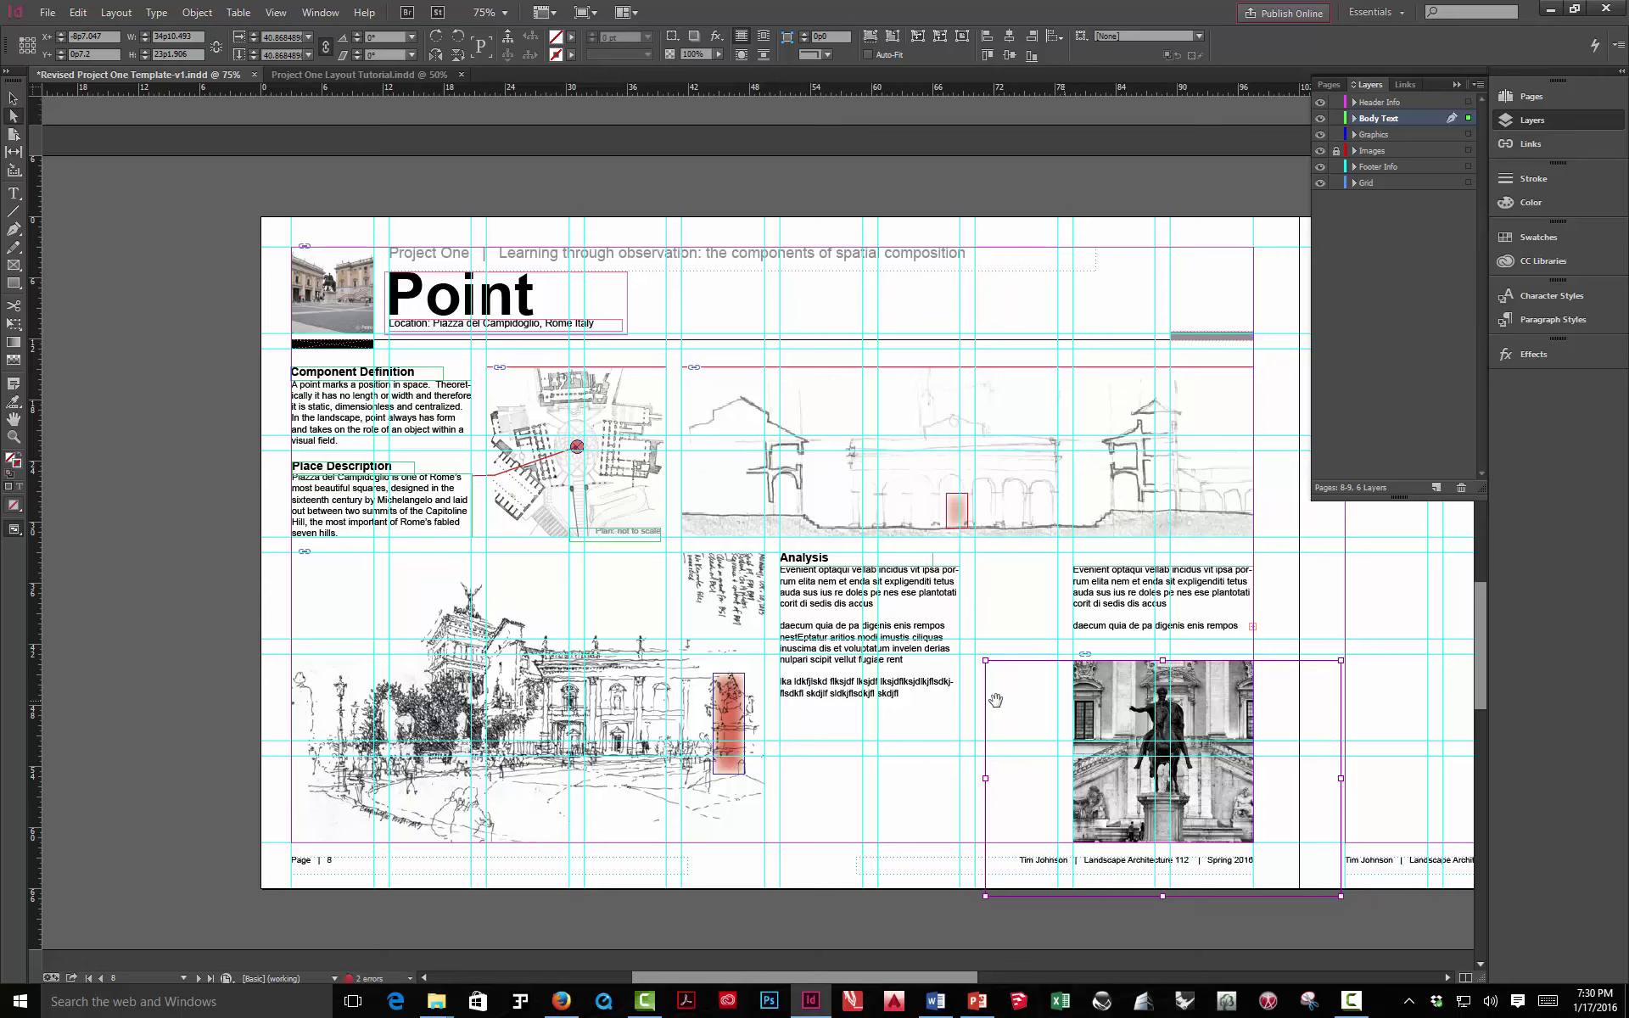
left_click(35, 121)
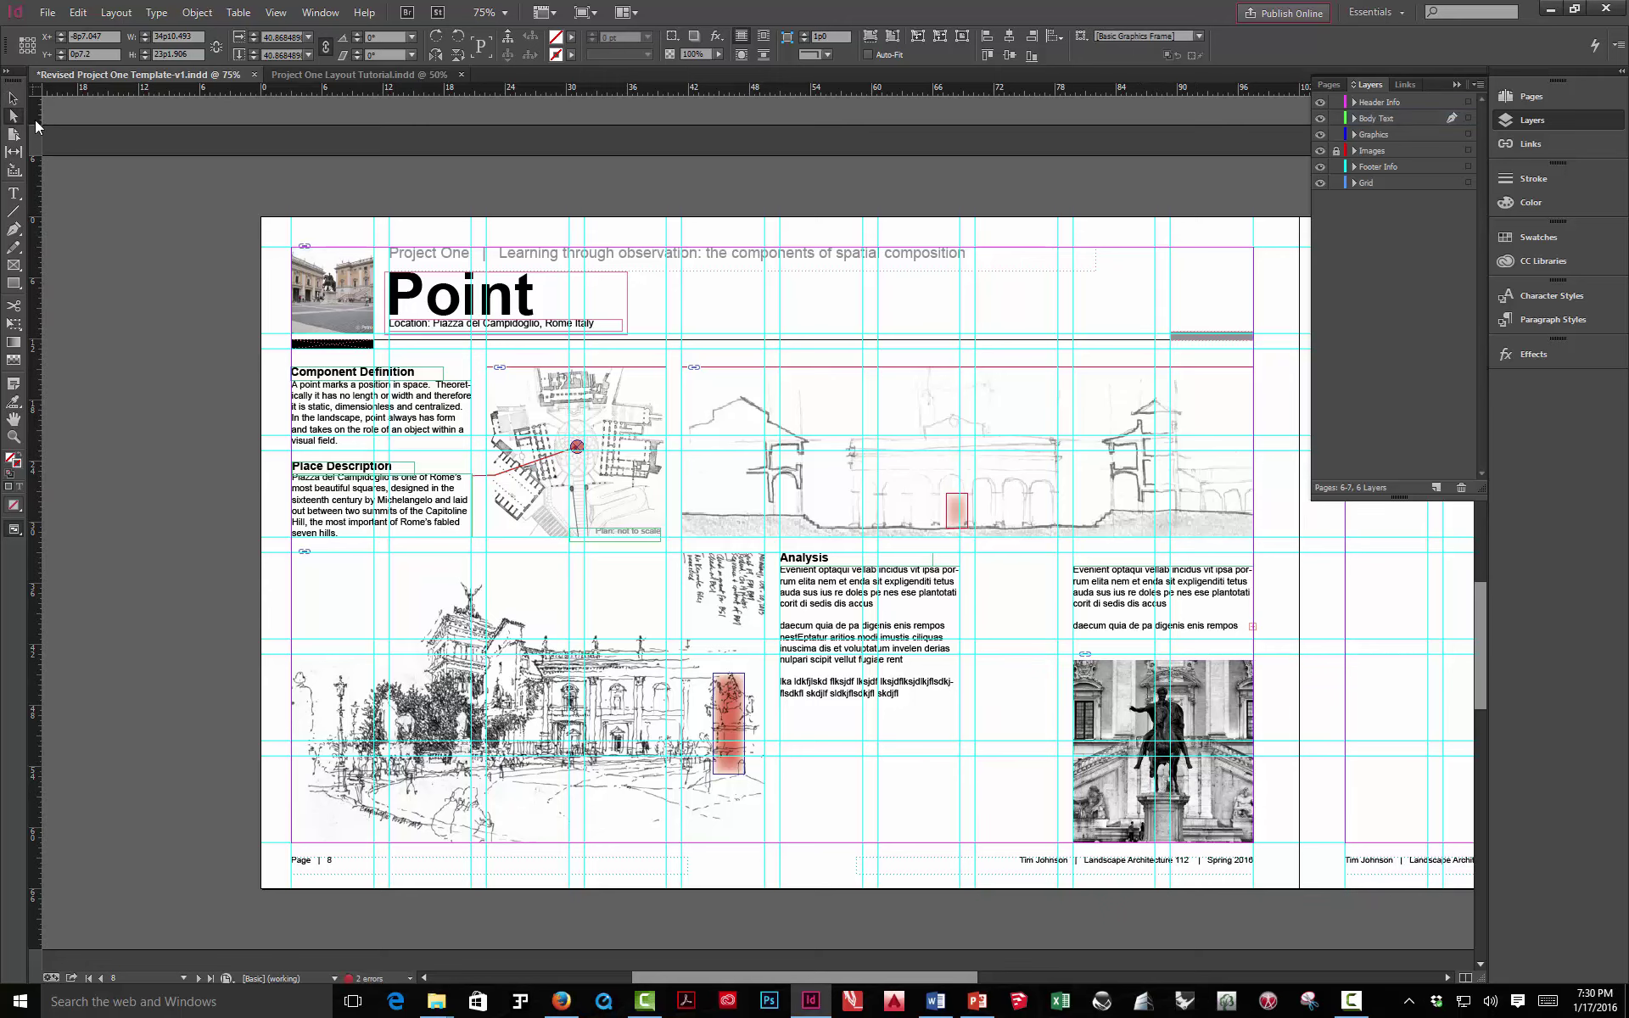
left_click(173, 253)
key("w")
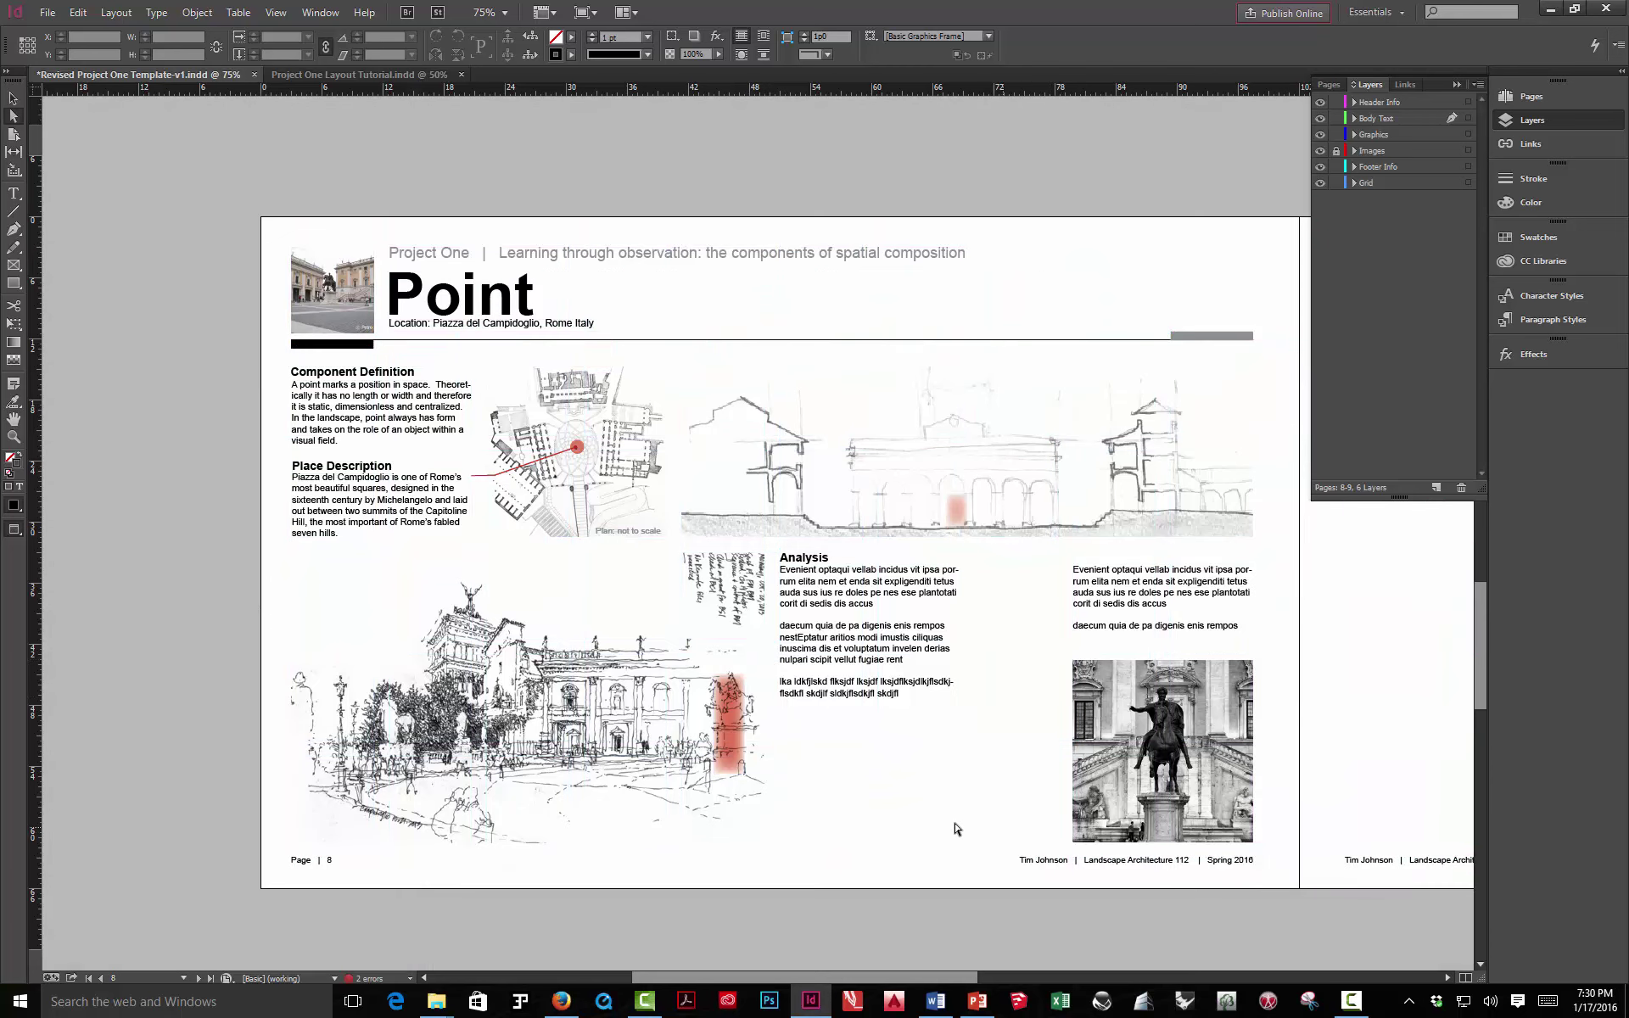
Extend the second Analysis column's text frame down to just above the statue photo so the "nestE" line fits
left_click(1147, 619)
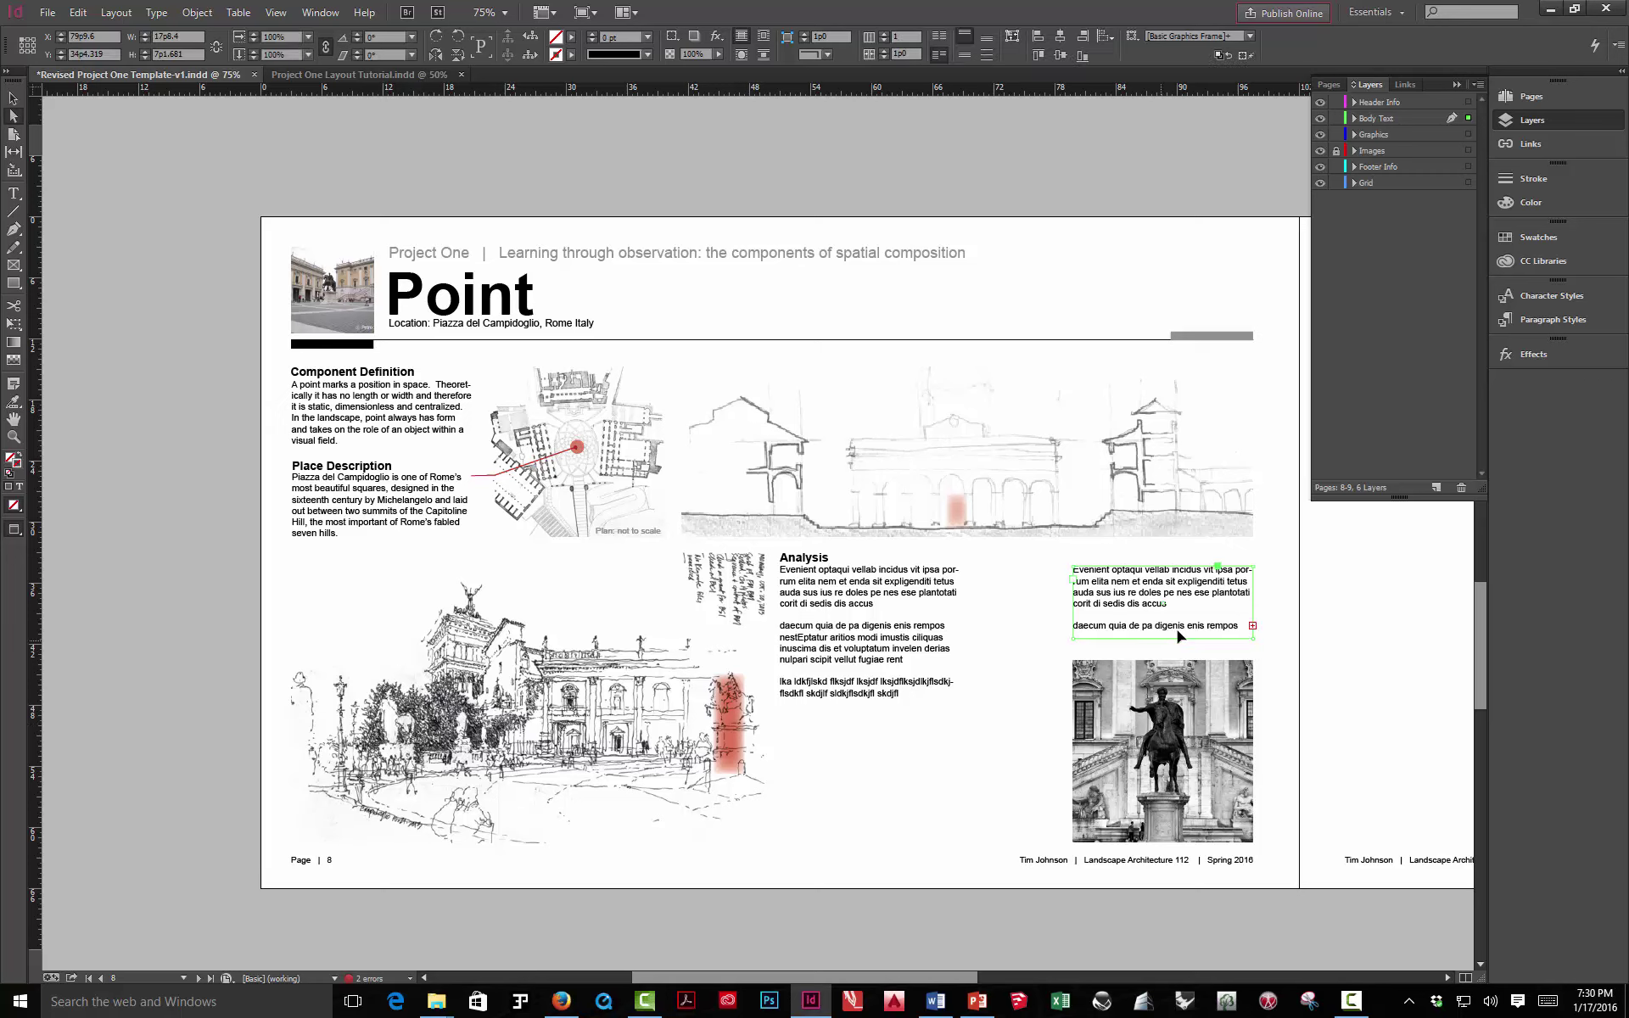
left_click(12, 101)
left_click_drag(1162, 637, 1162, 653)
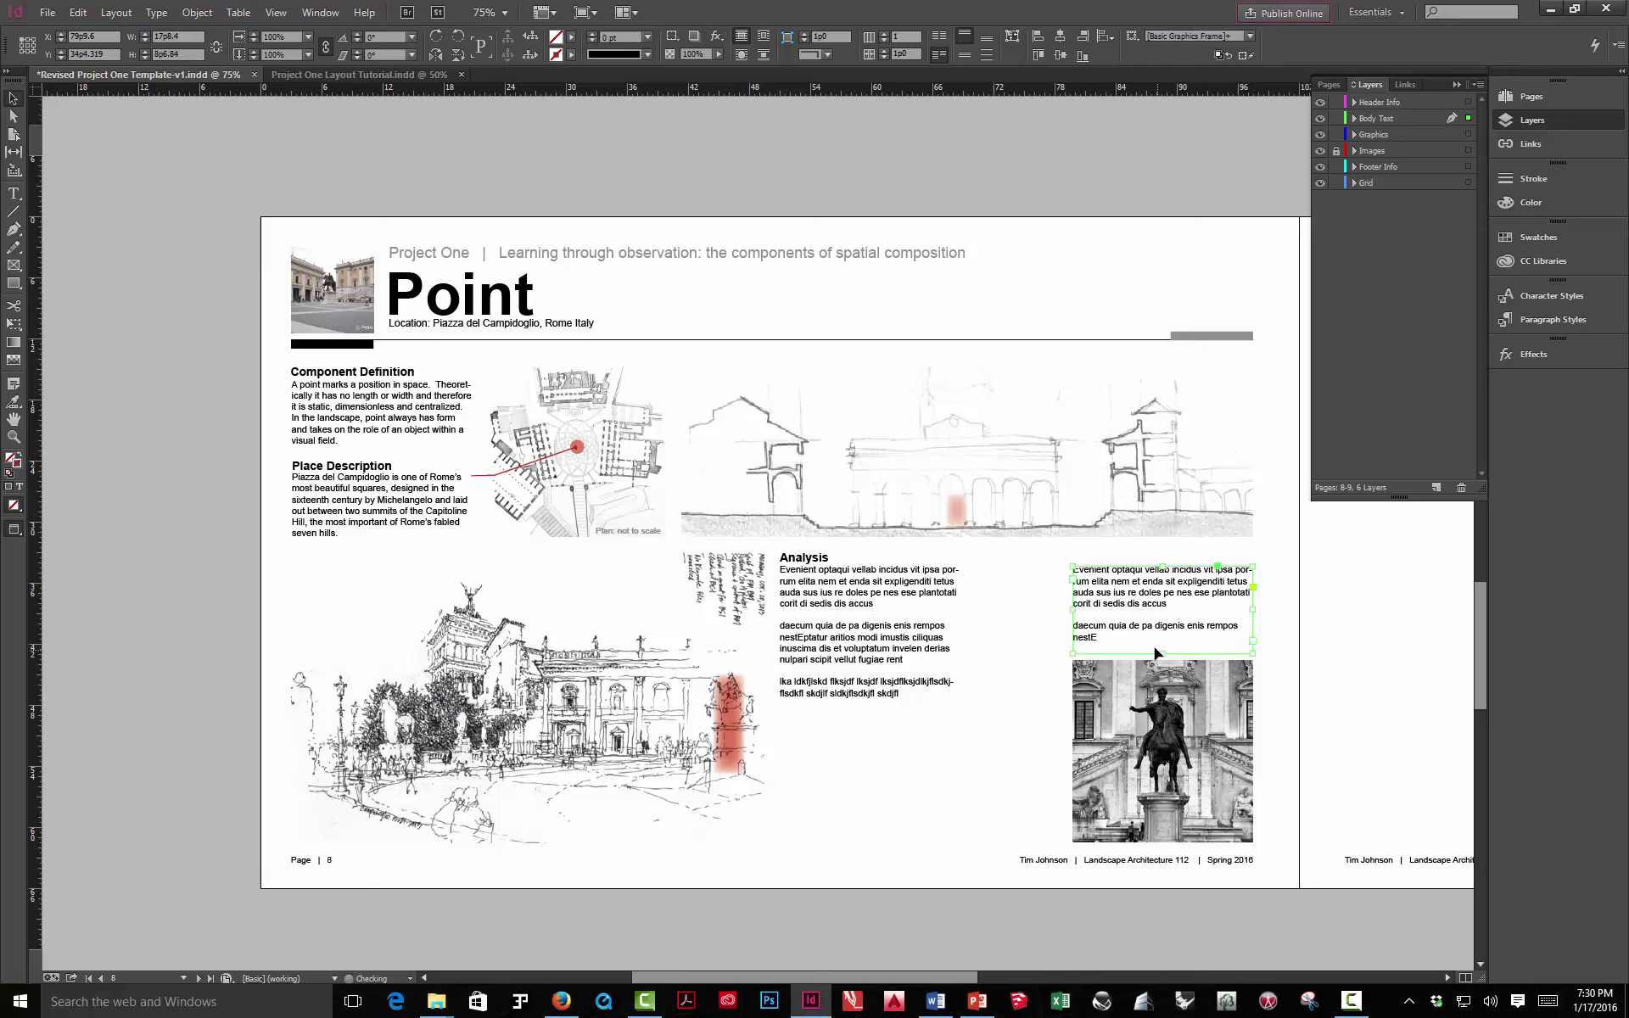
left_click(998, 576)
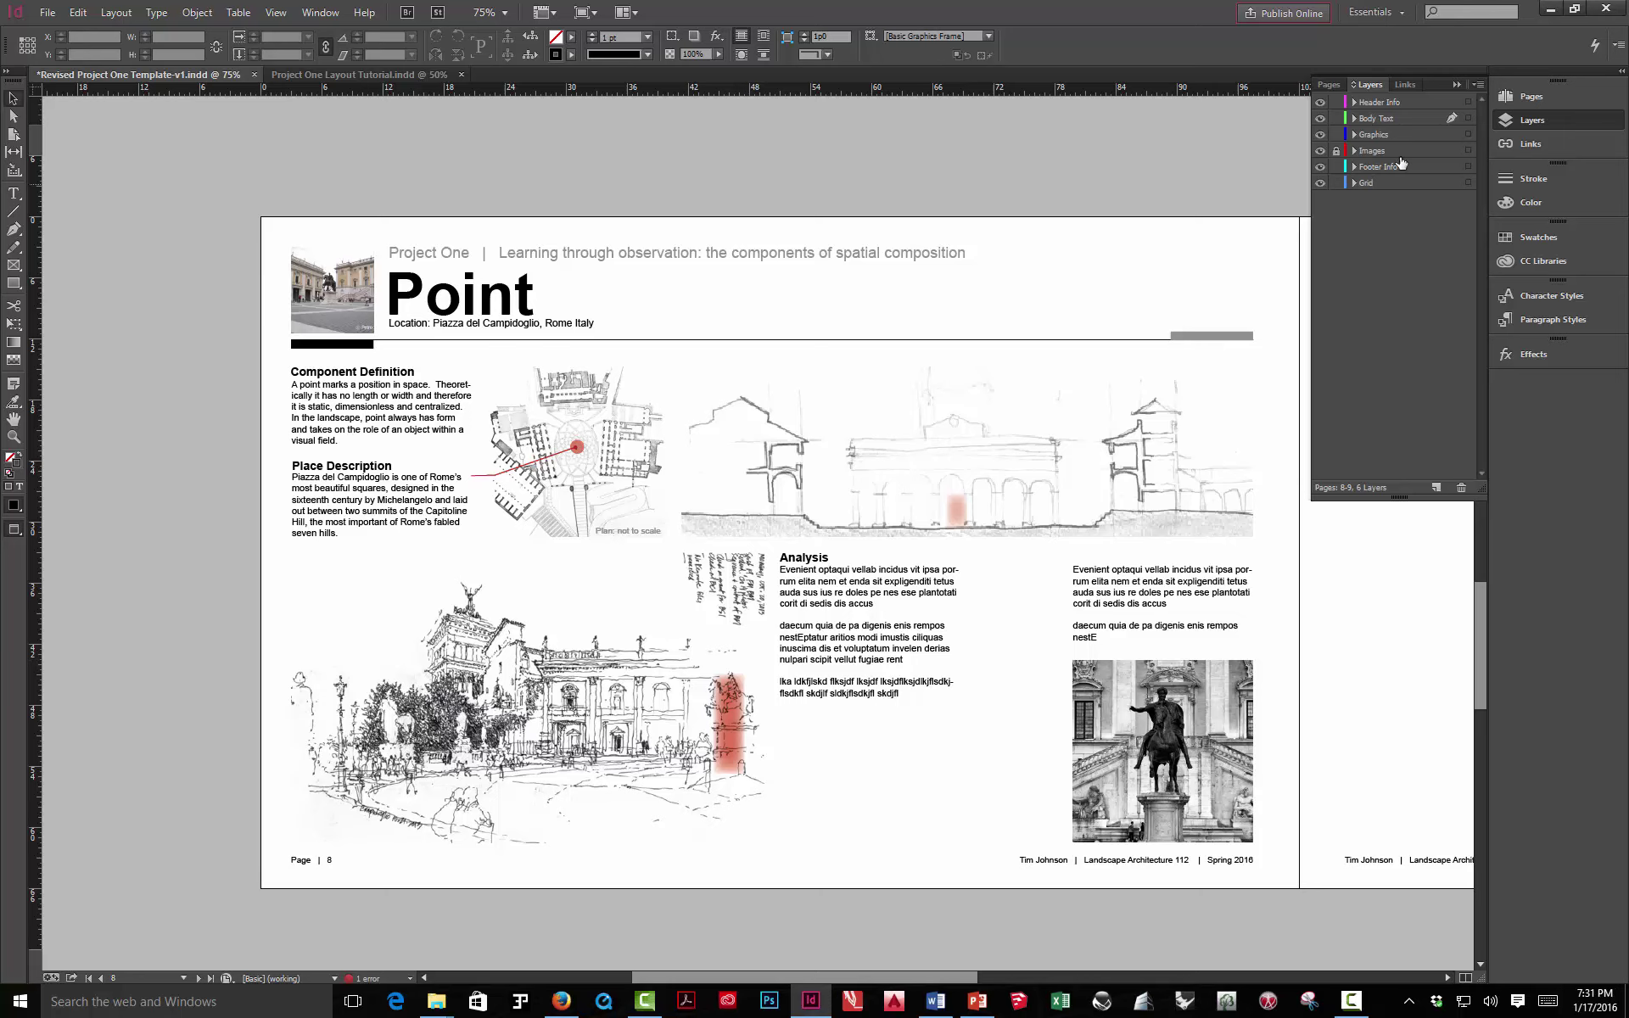
Go to page 6 and examine the finished Point layout's leader lines and image arrangement
left_click(1455, 85)
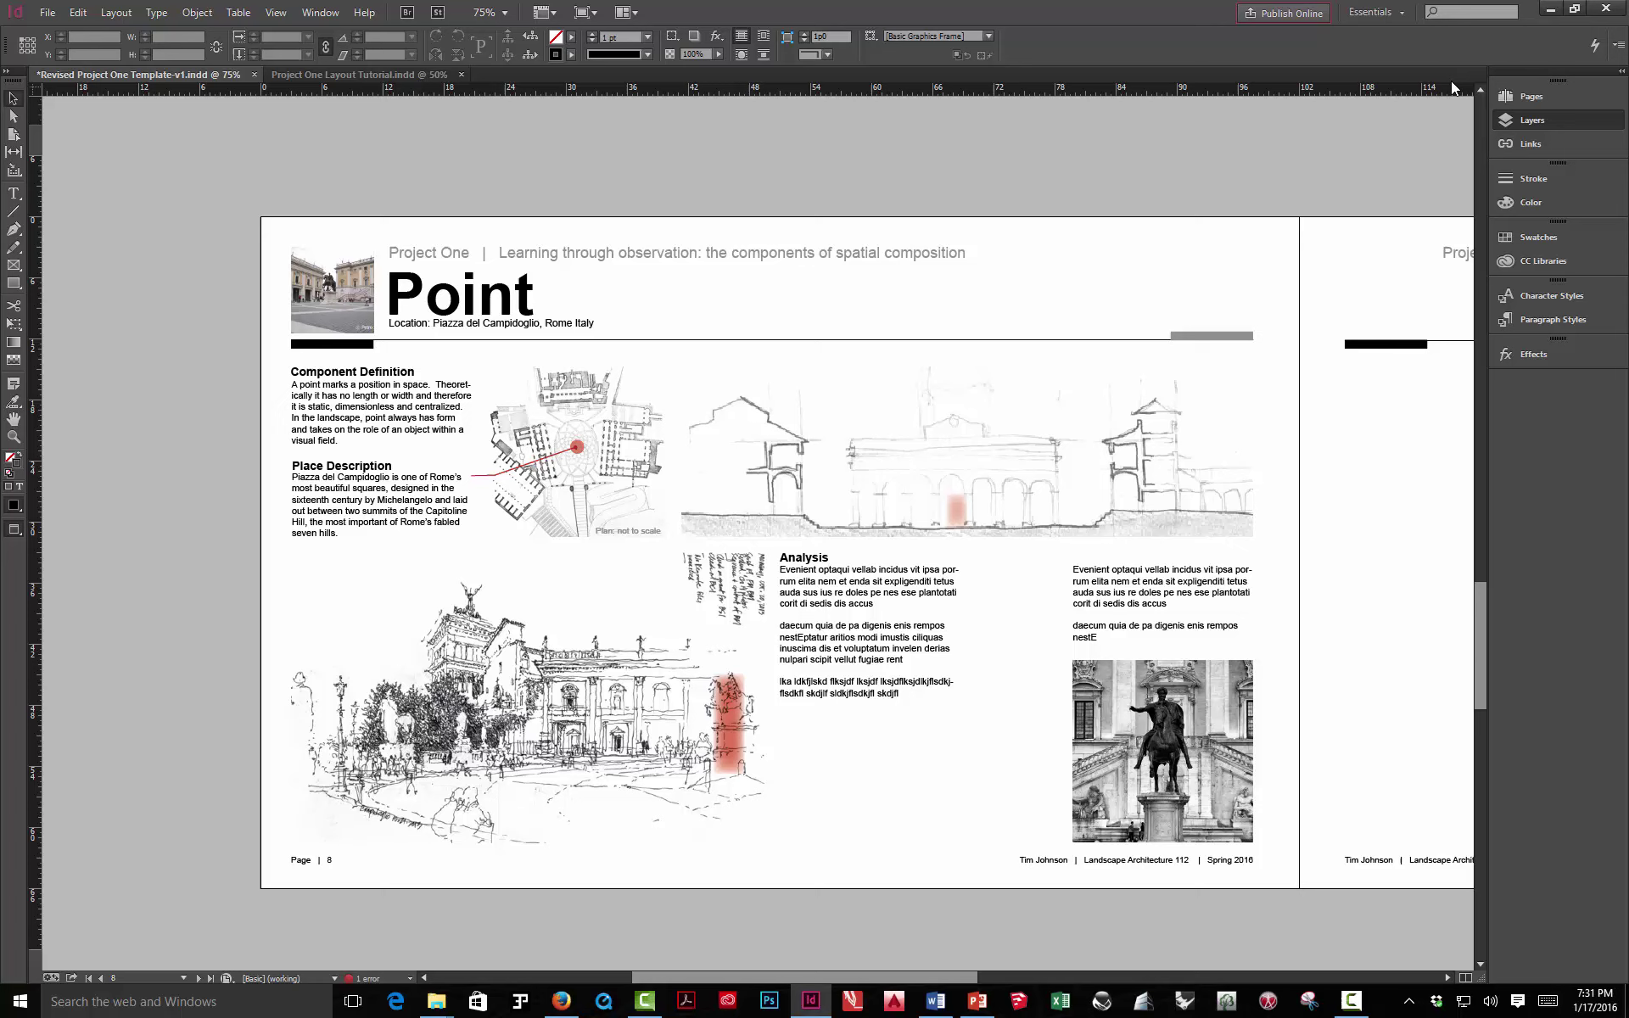
left_click(1526, 96)
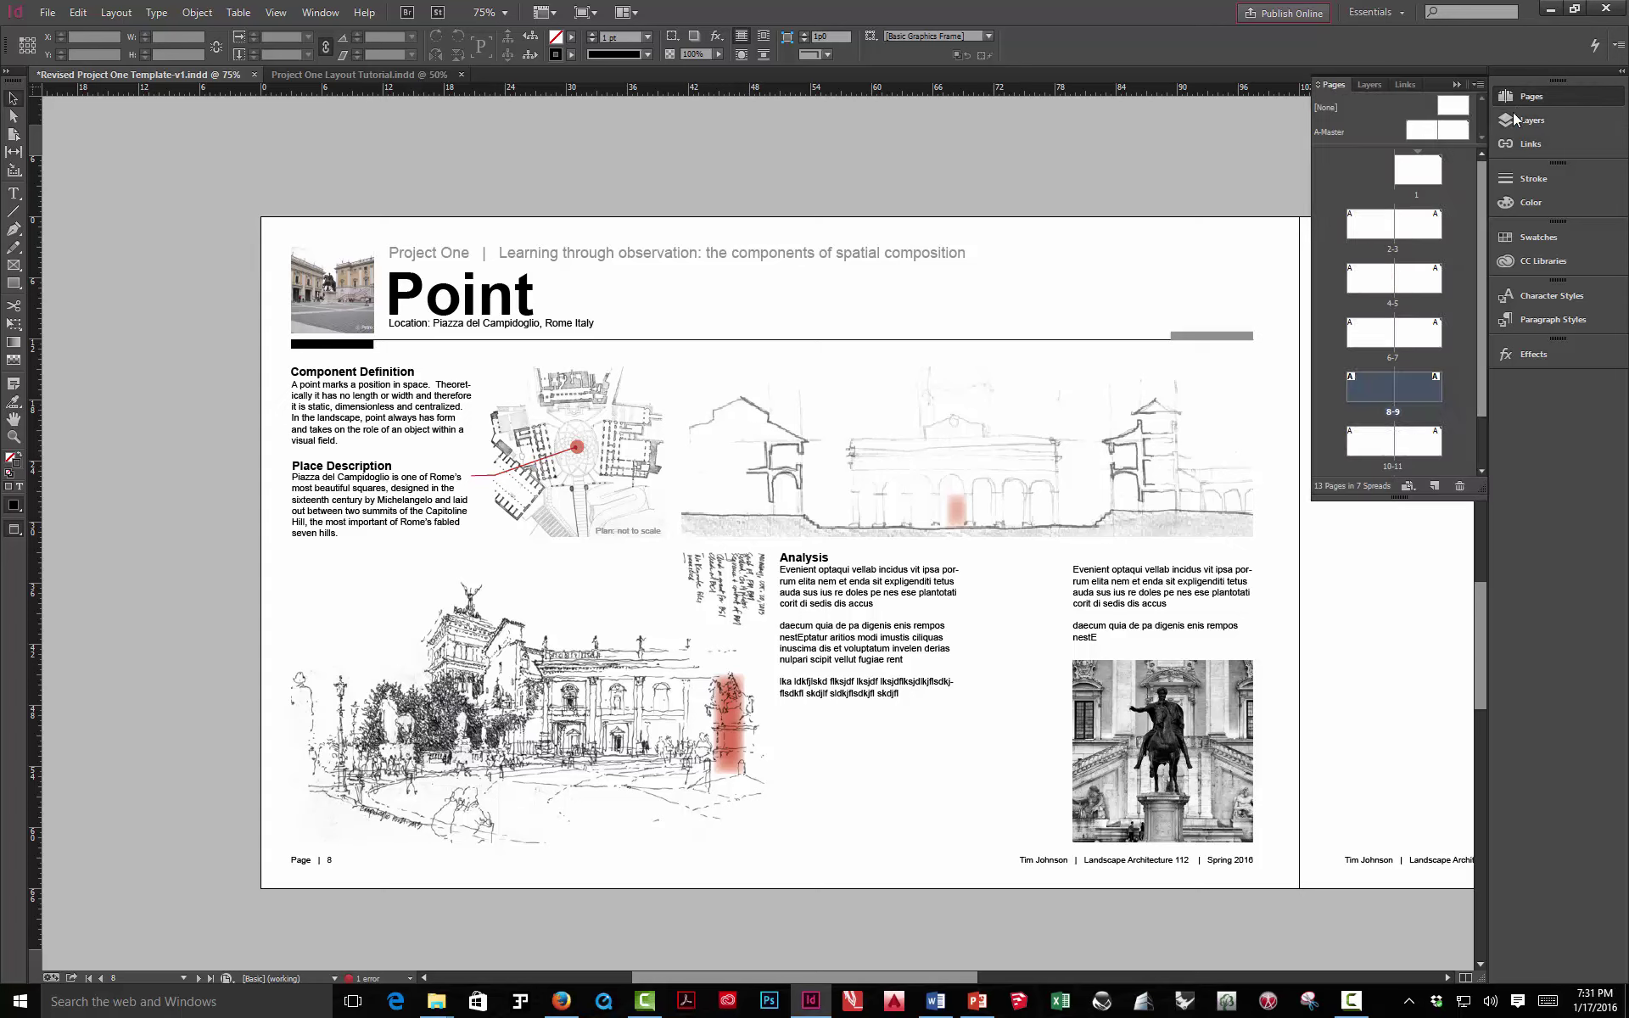
double_click(1369, 337)
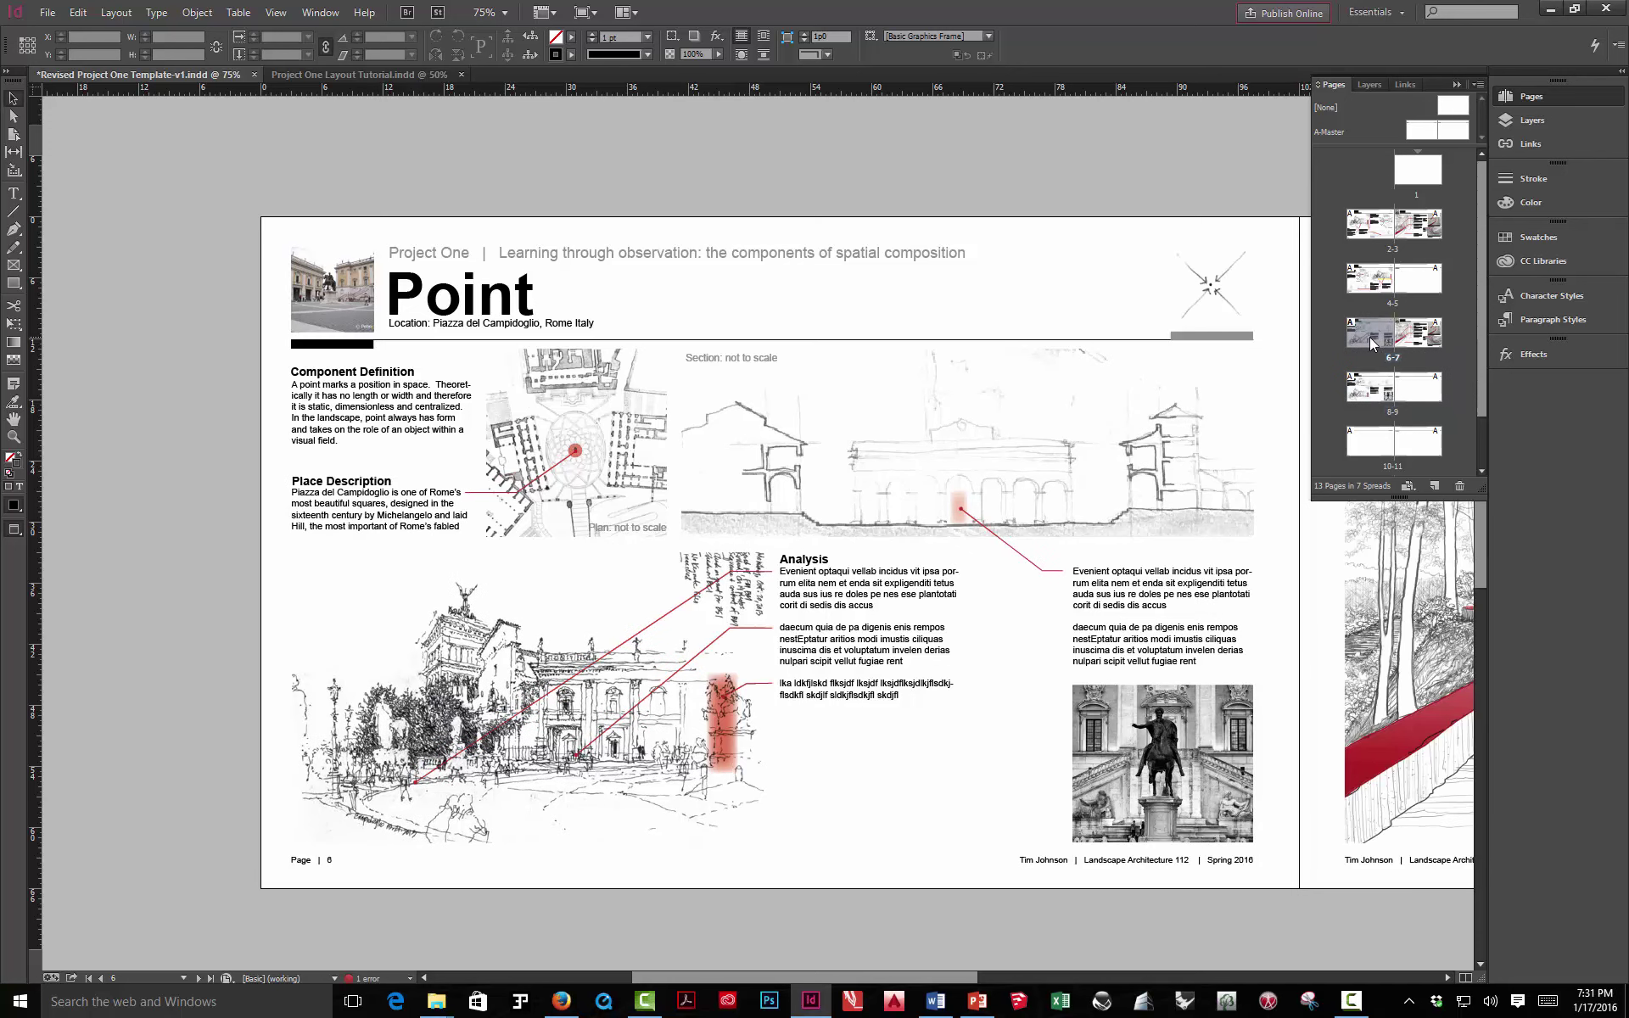
left_click(1455, 84)
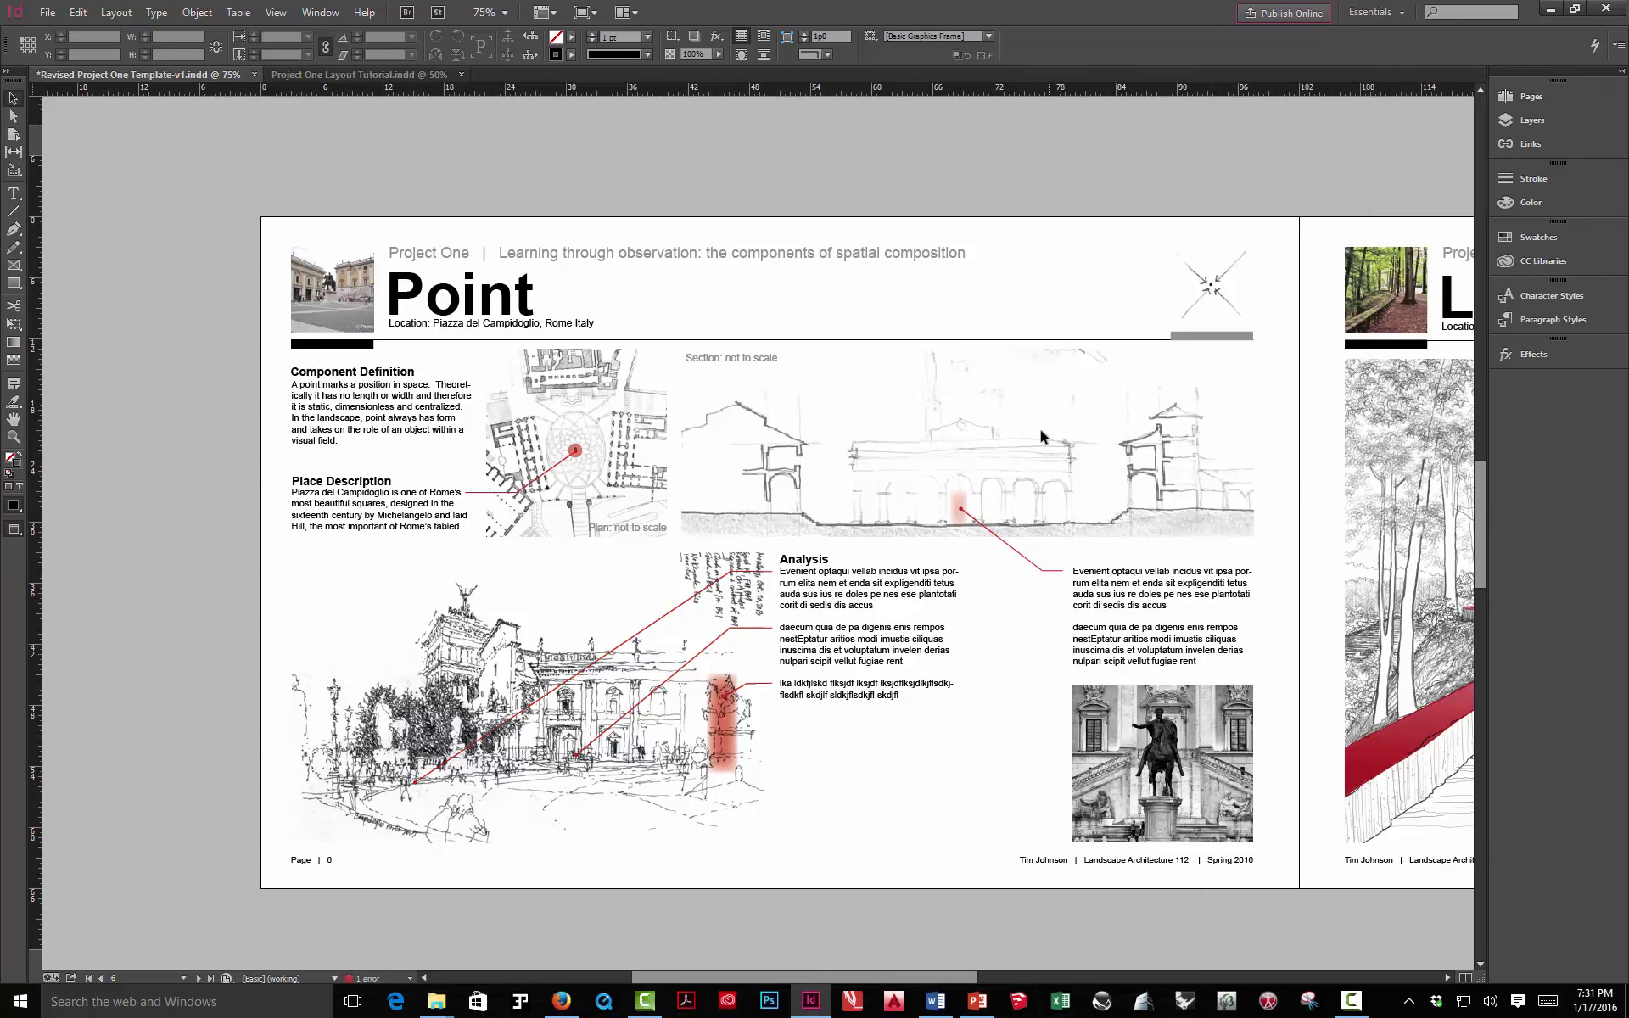
left_click_drag(953, 505, 905, 490)
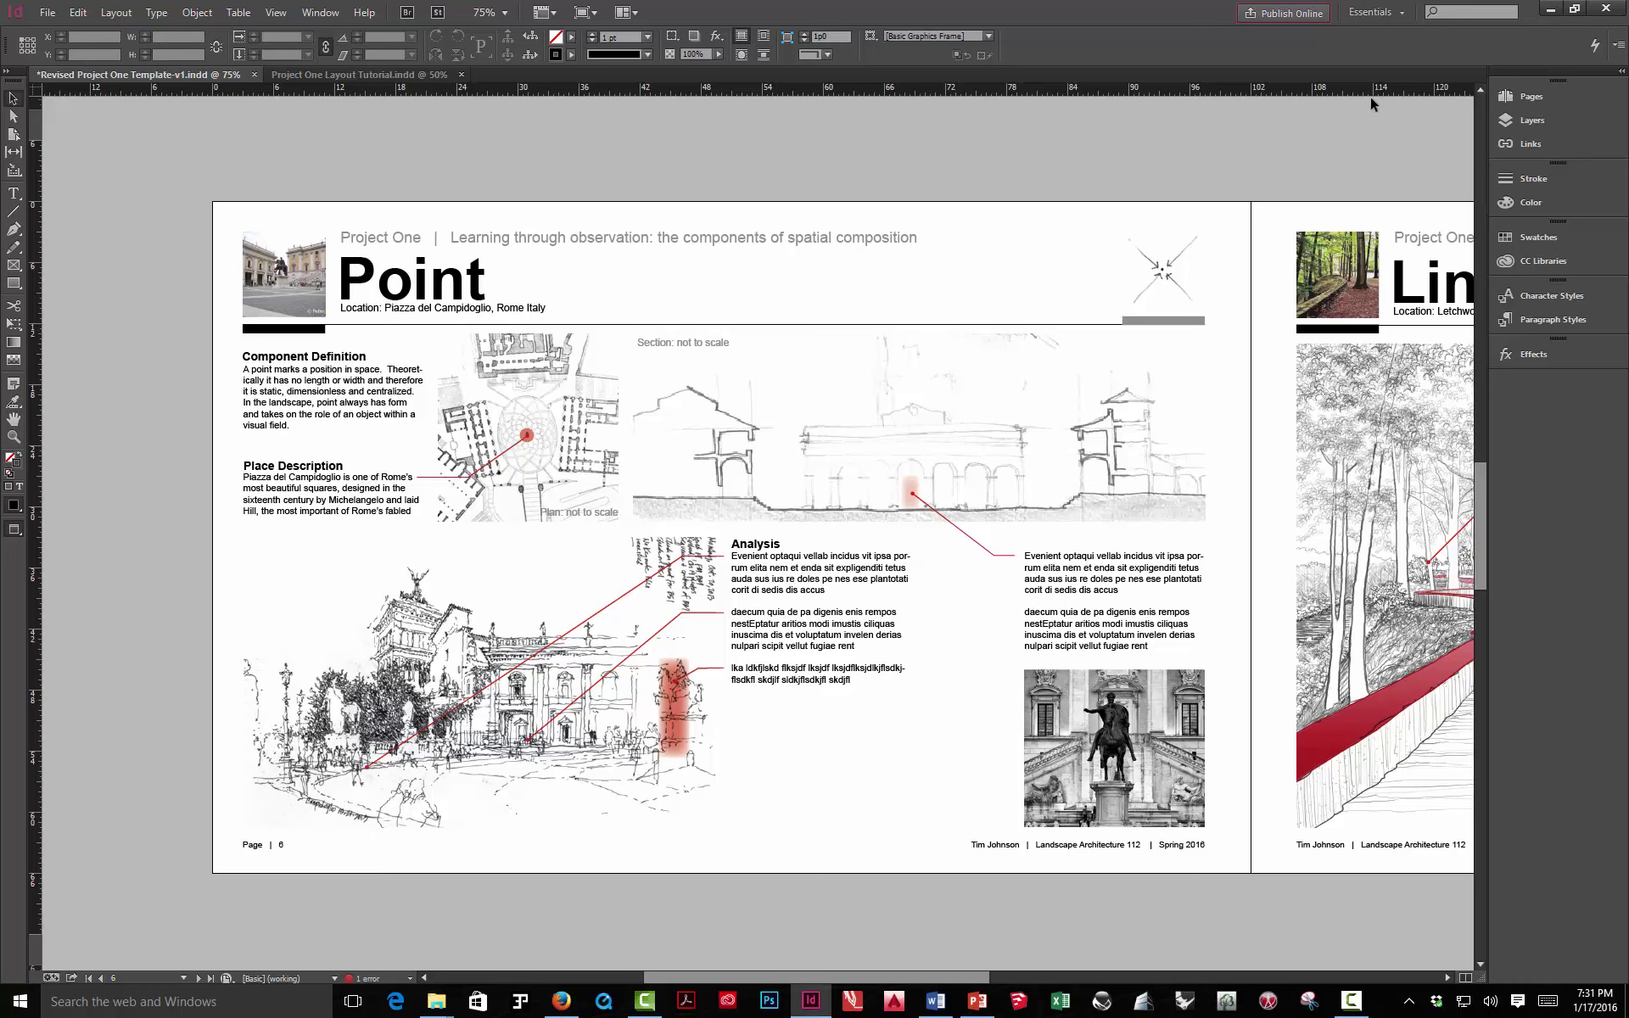
Go to page 2 and examine the alternative Point layout's arrangement of sketch, plan, section and text
left_click(1532, 100)
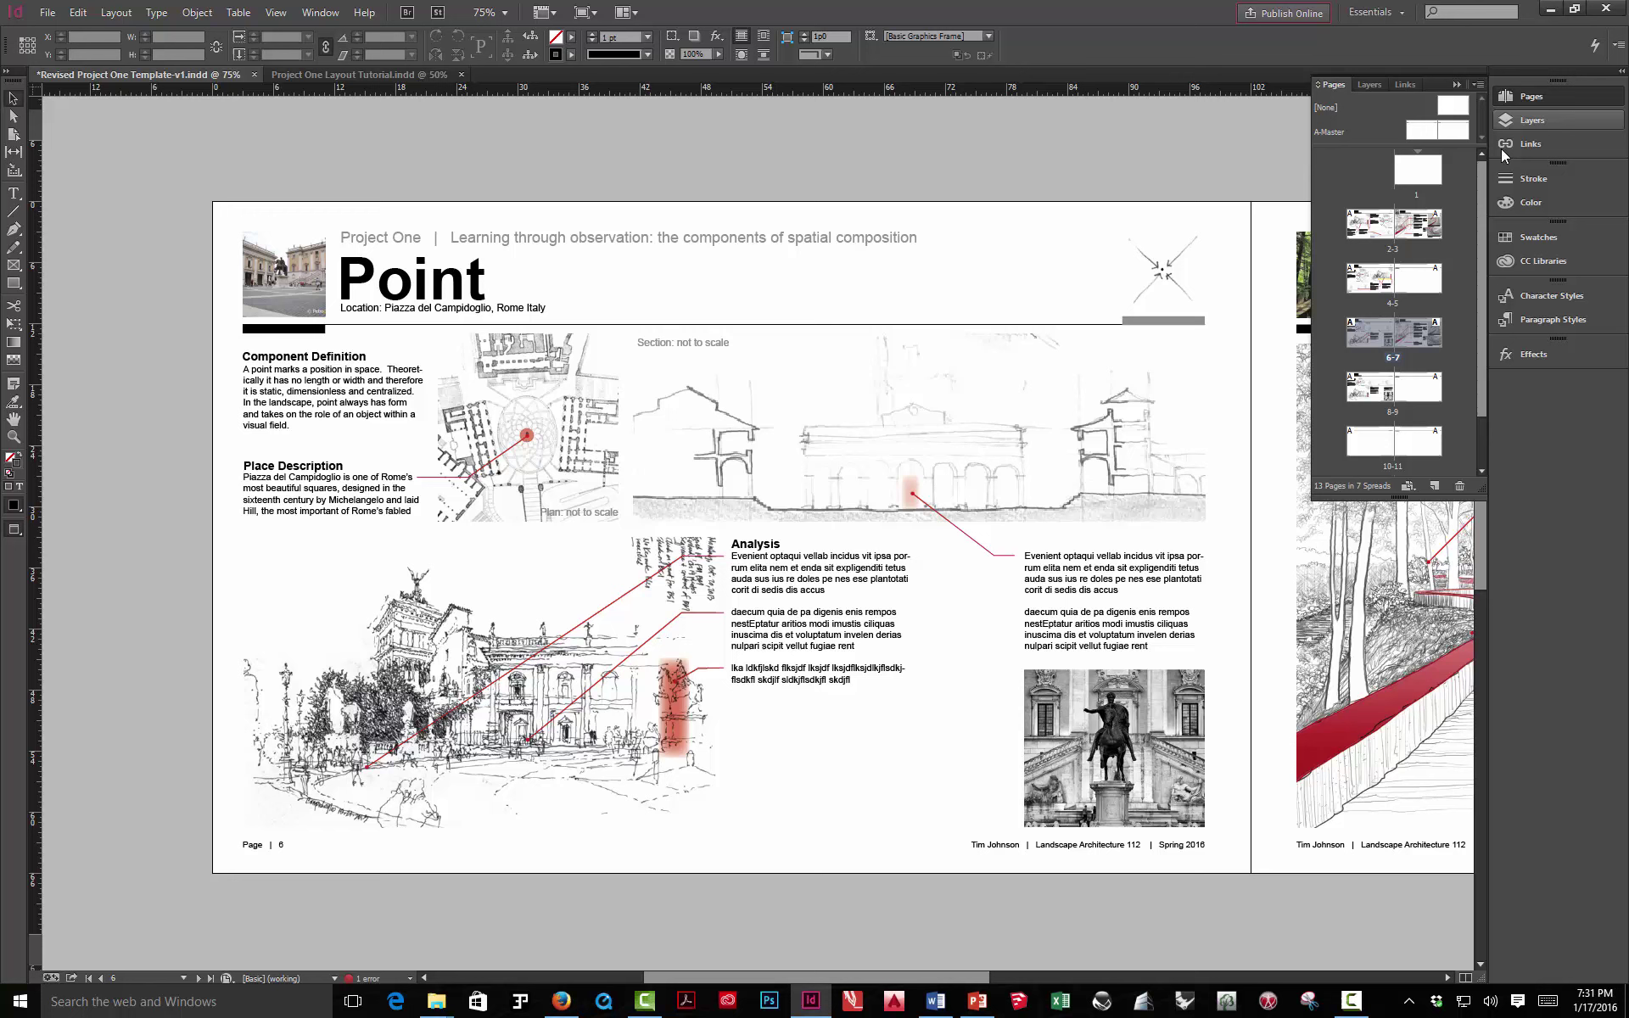
double_click(1366, 230)
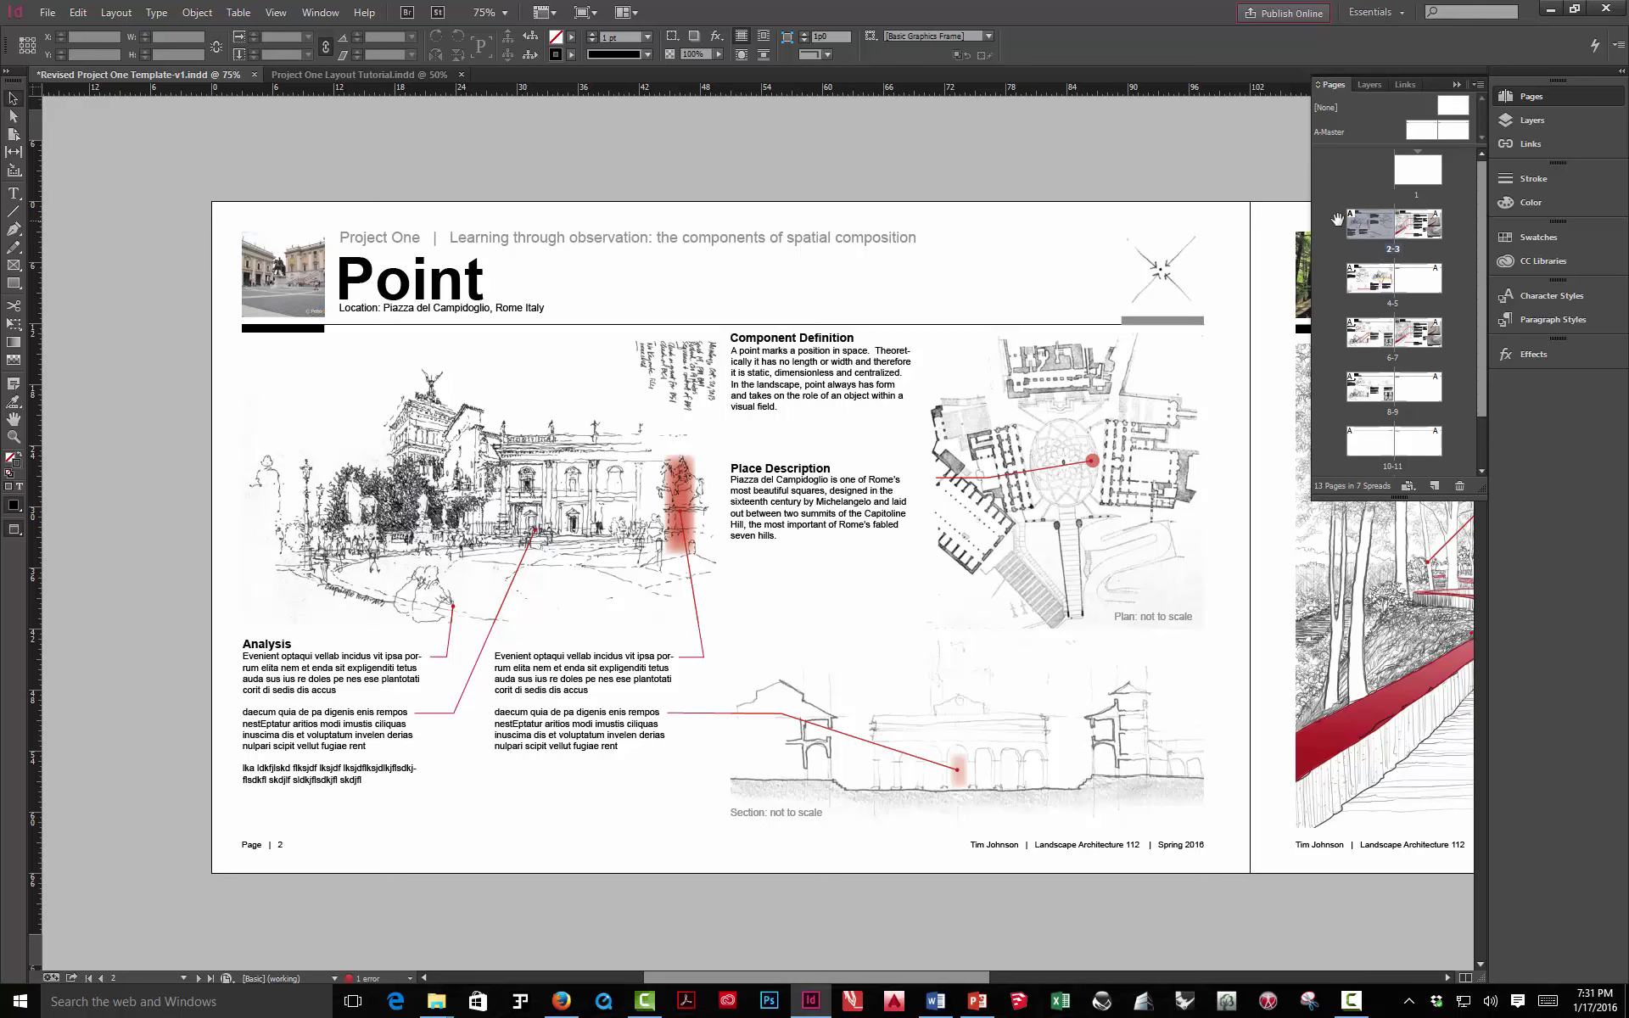
left_click(1455, 84)
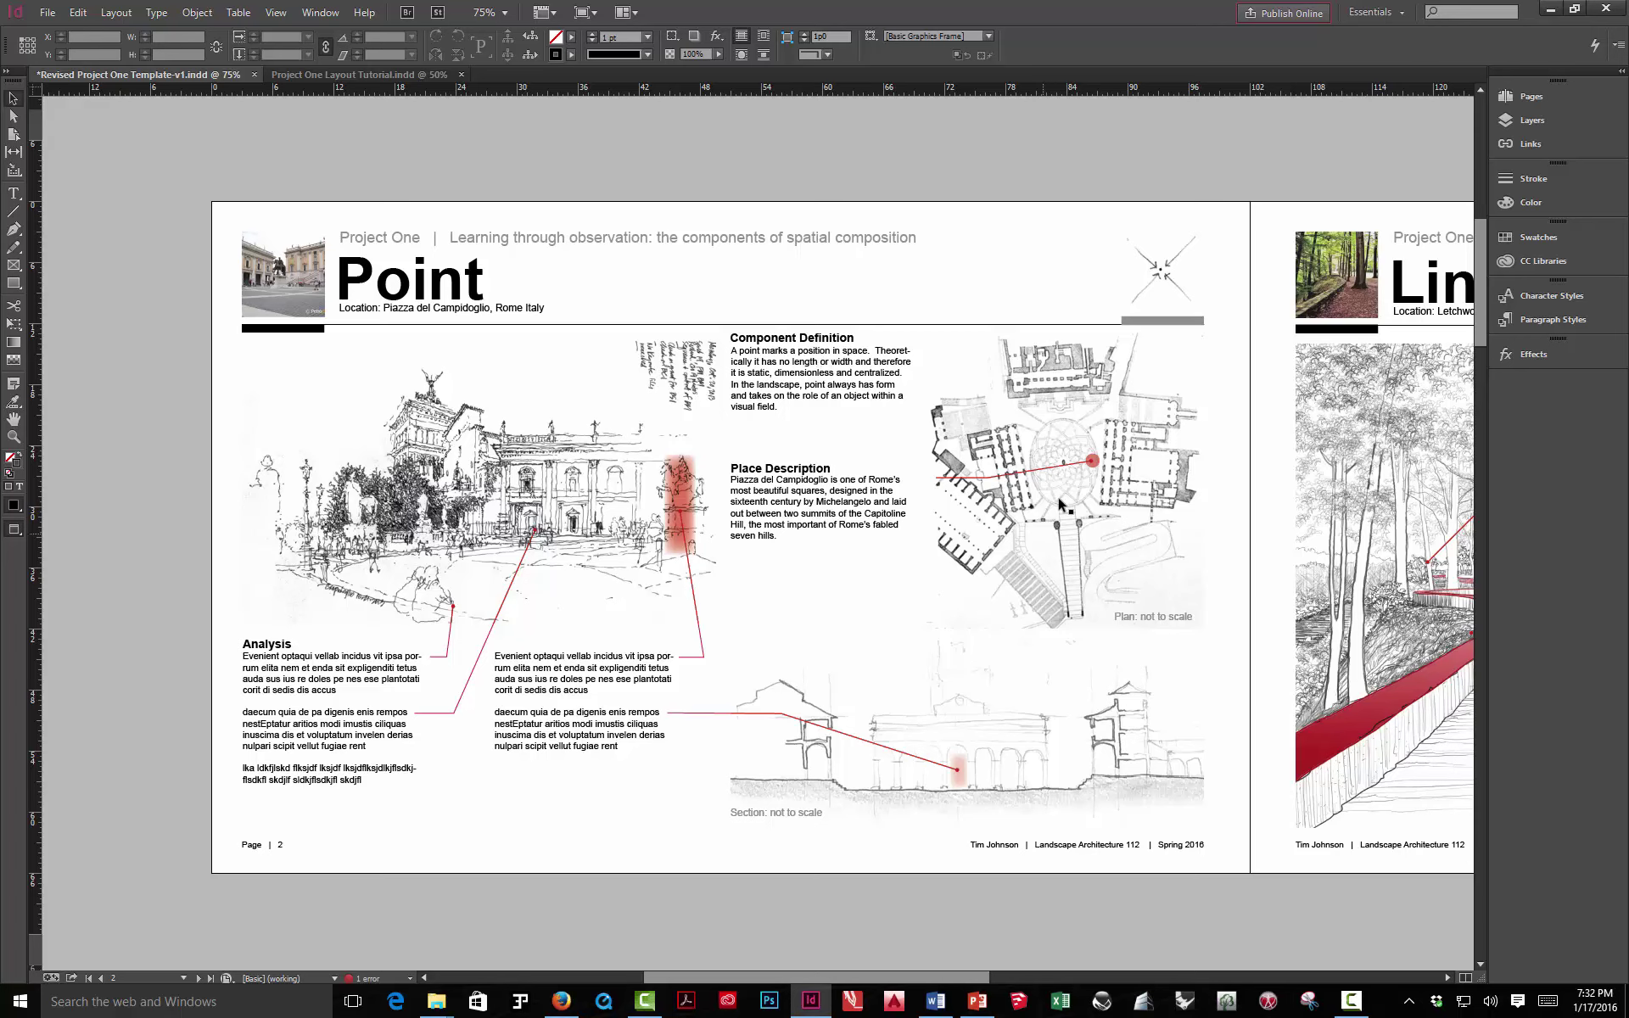
Enlarge the arrow diagram inside its frame in page 2's header to about 186% scale and recentre it
left_click(1154, 268)
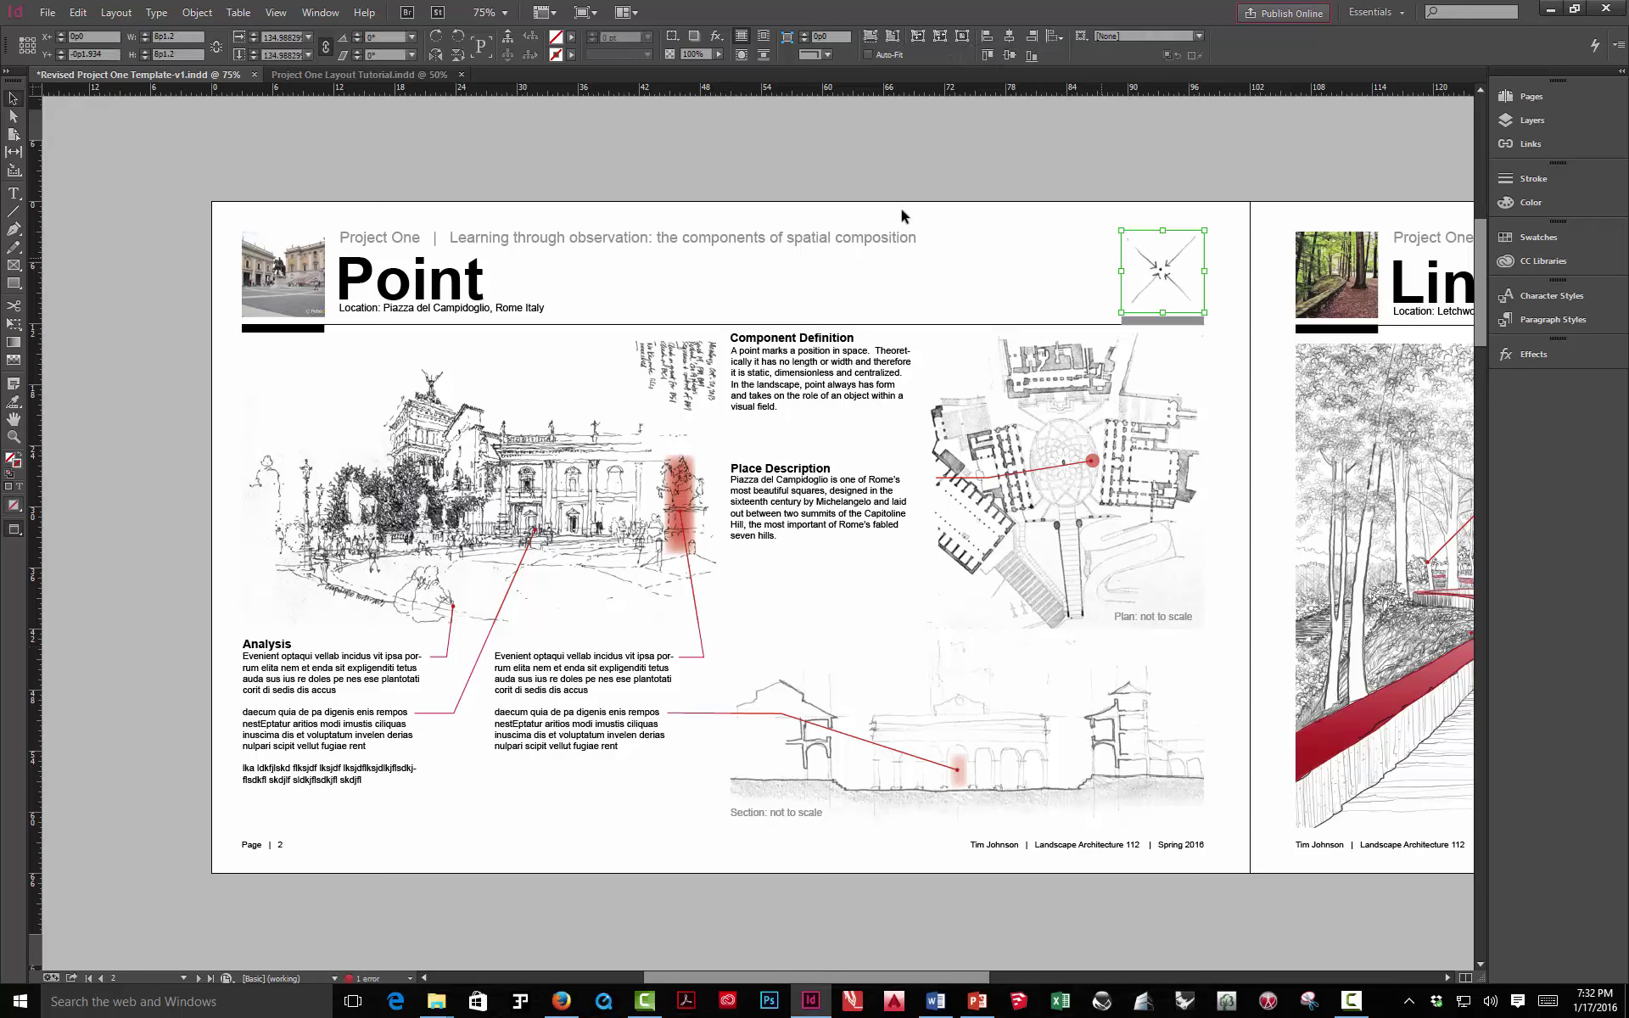
left_click(13, 116)
mouse_move(1120, 313)
left_mouse_down()
mouse_move(1100, 334)
mouse_move(1158, 285)
mouse_move(1100, 333)
left_mouse_up()
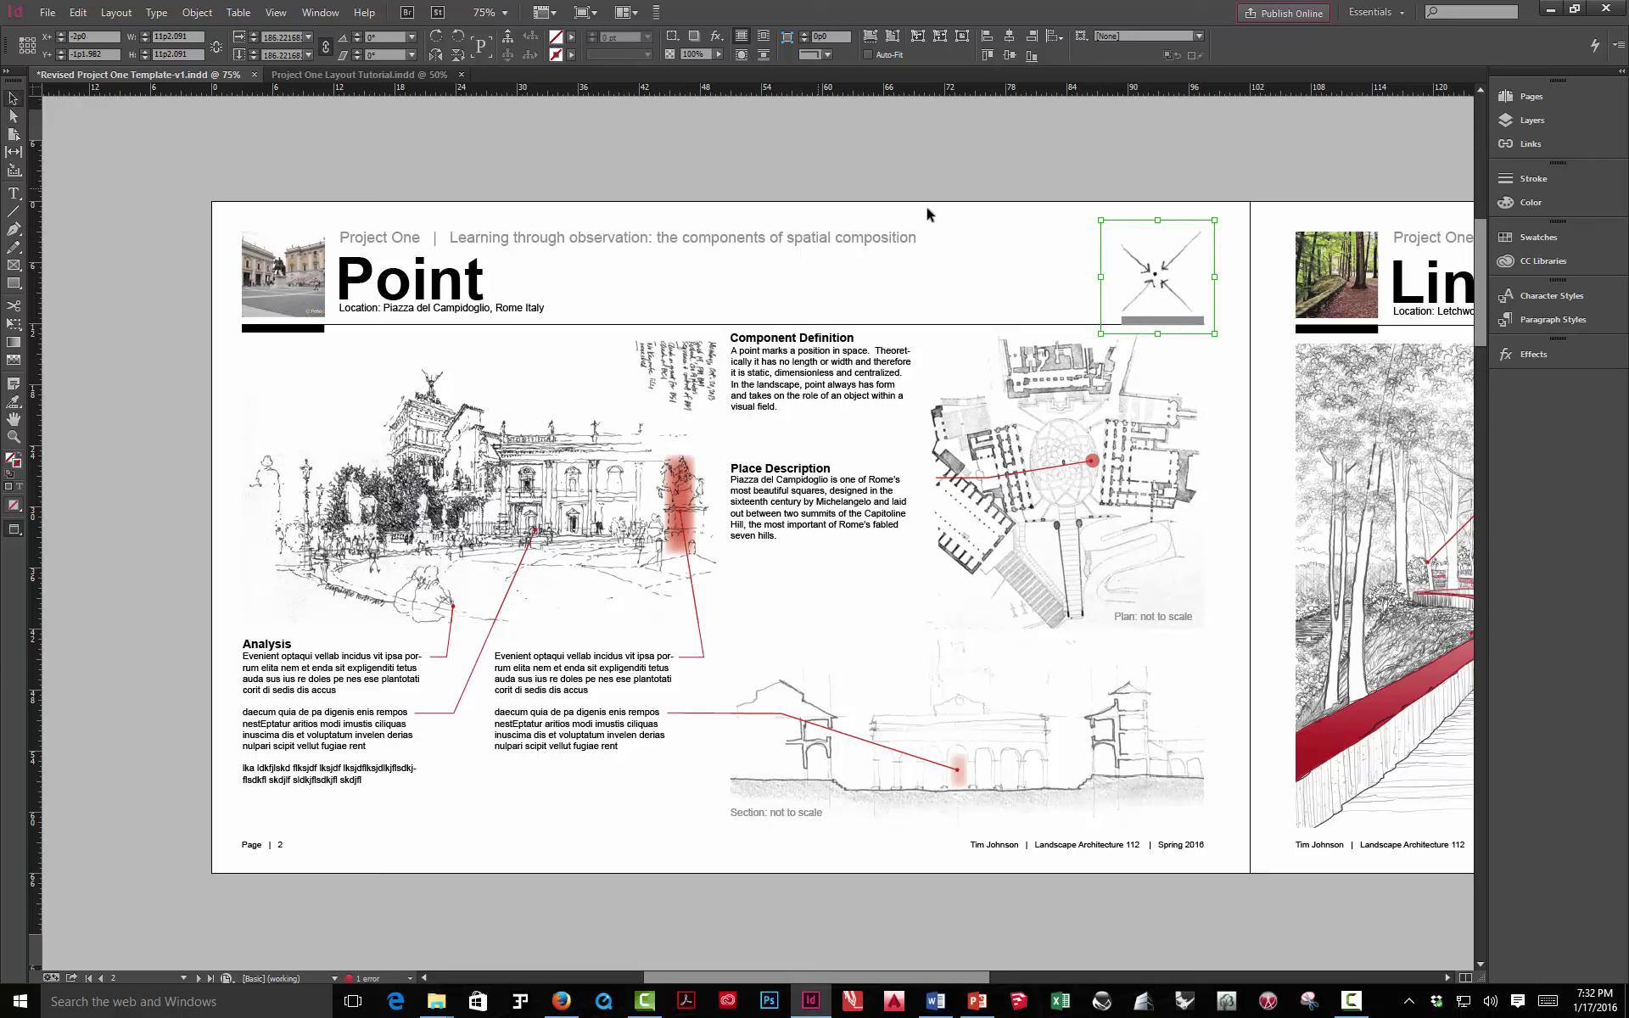
left_click_drag(1142, 279, 1144, 272)
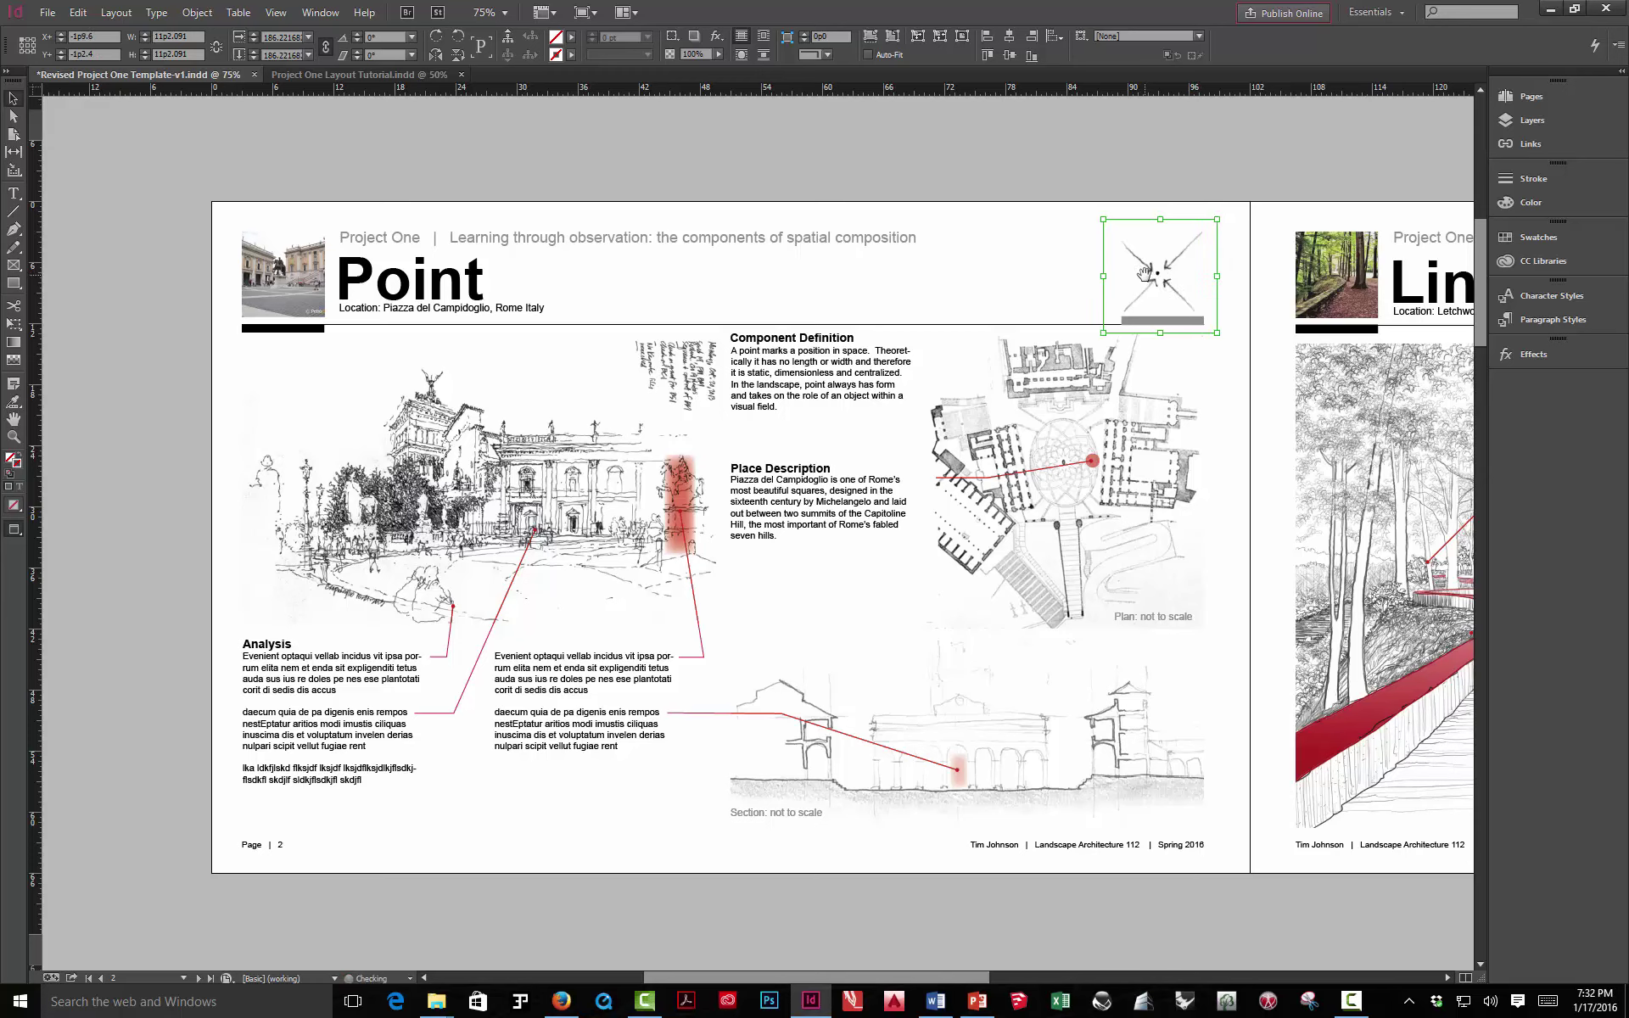
left_click(1066, 233)
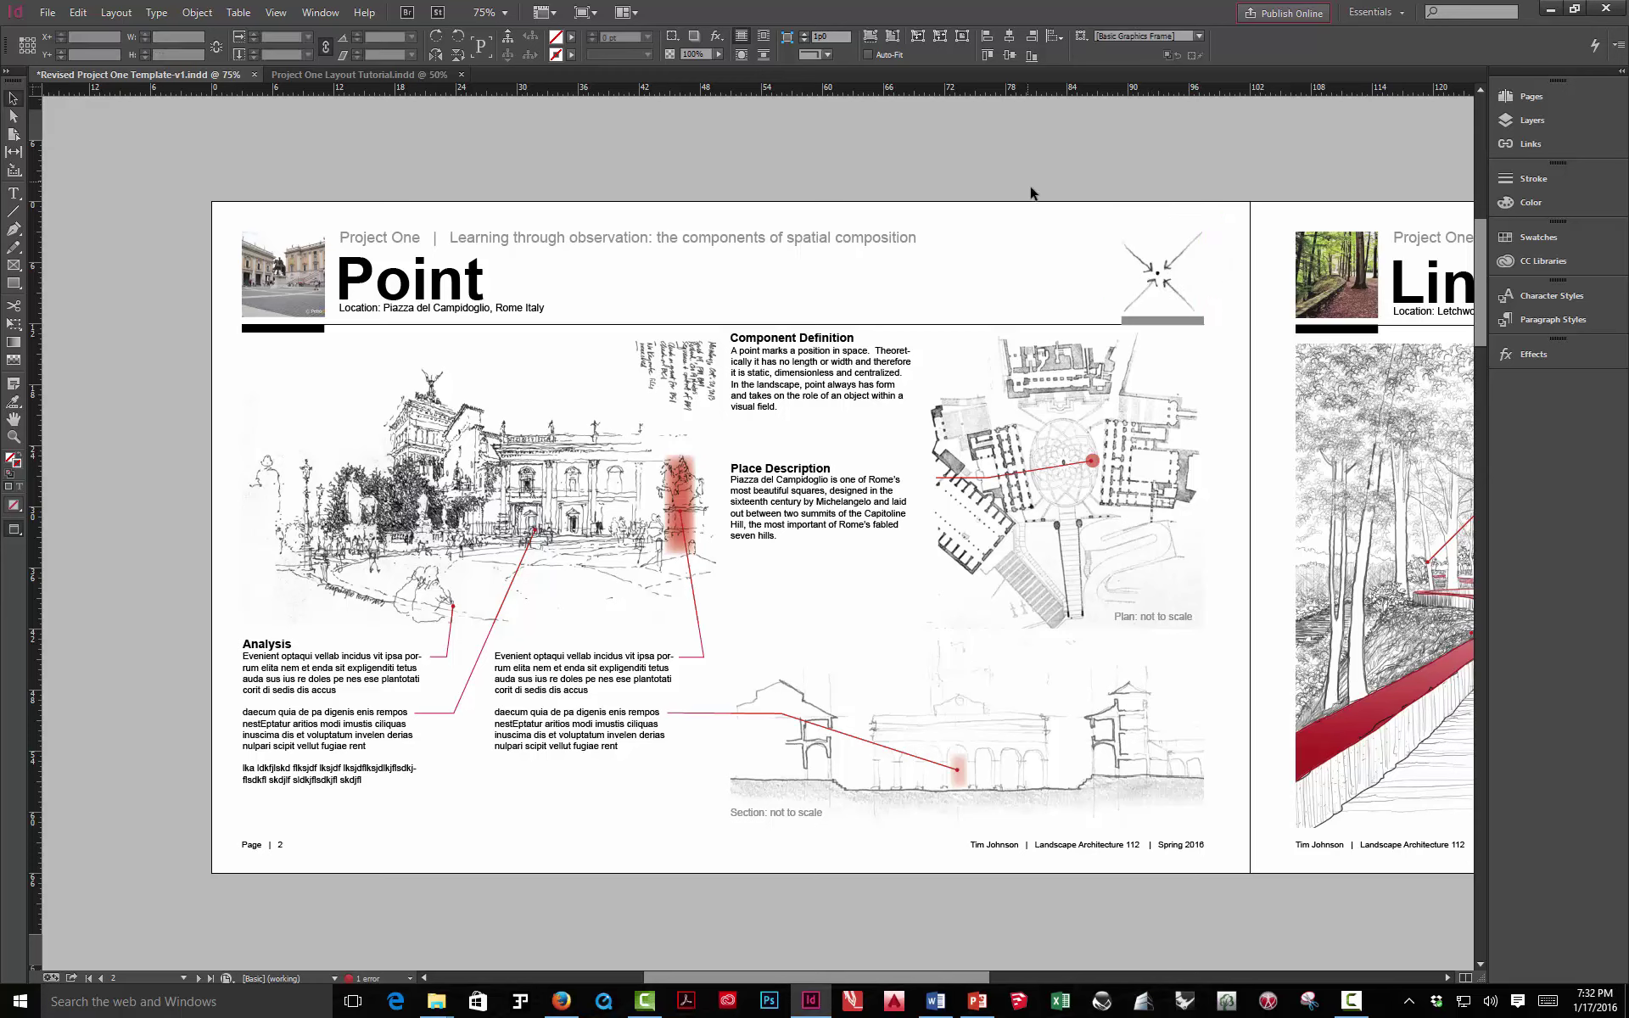
Scale the header's arrow diagram up further to about 225%, recentre it in its frame and deselect it
left_click(1137, 262)
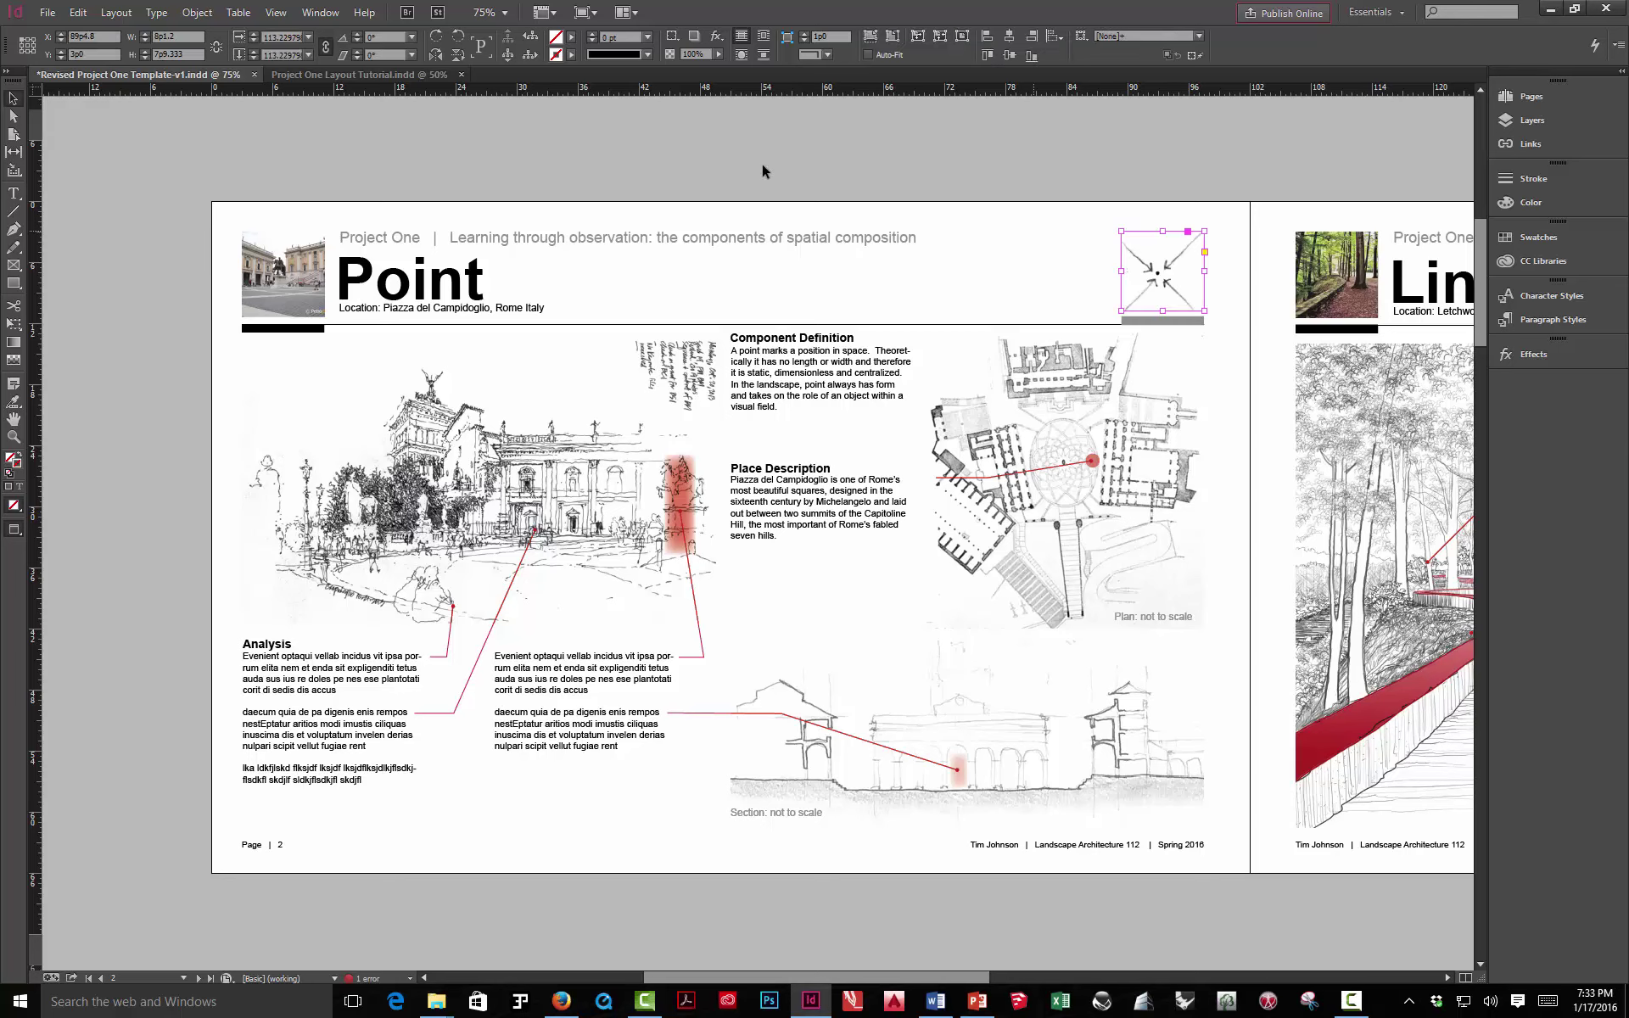
left_click(13, 116)
left_click(1126, 282)
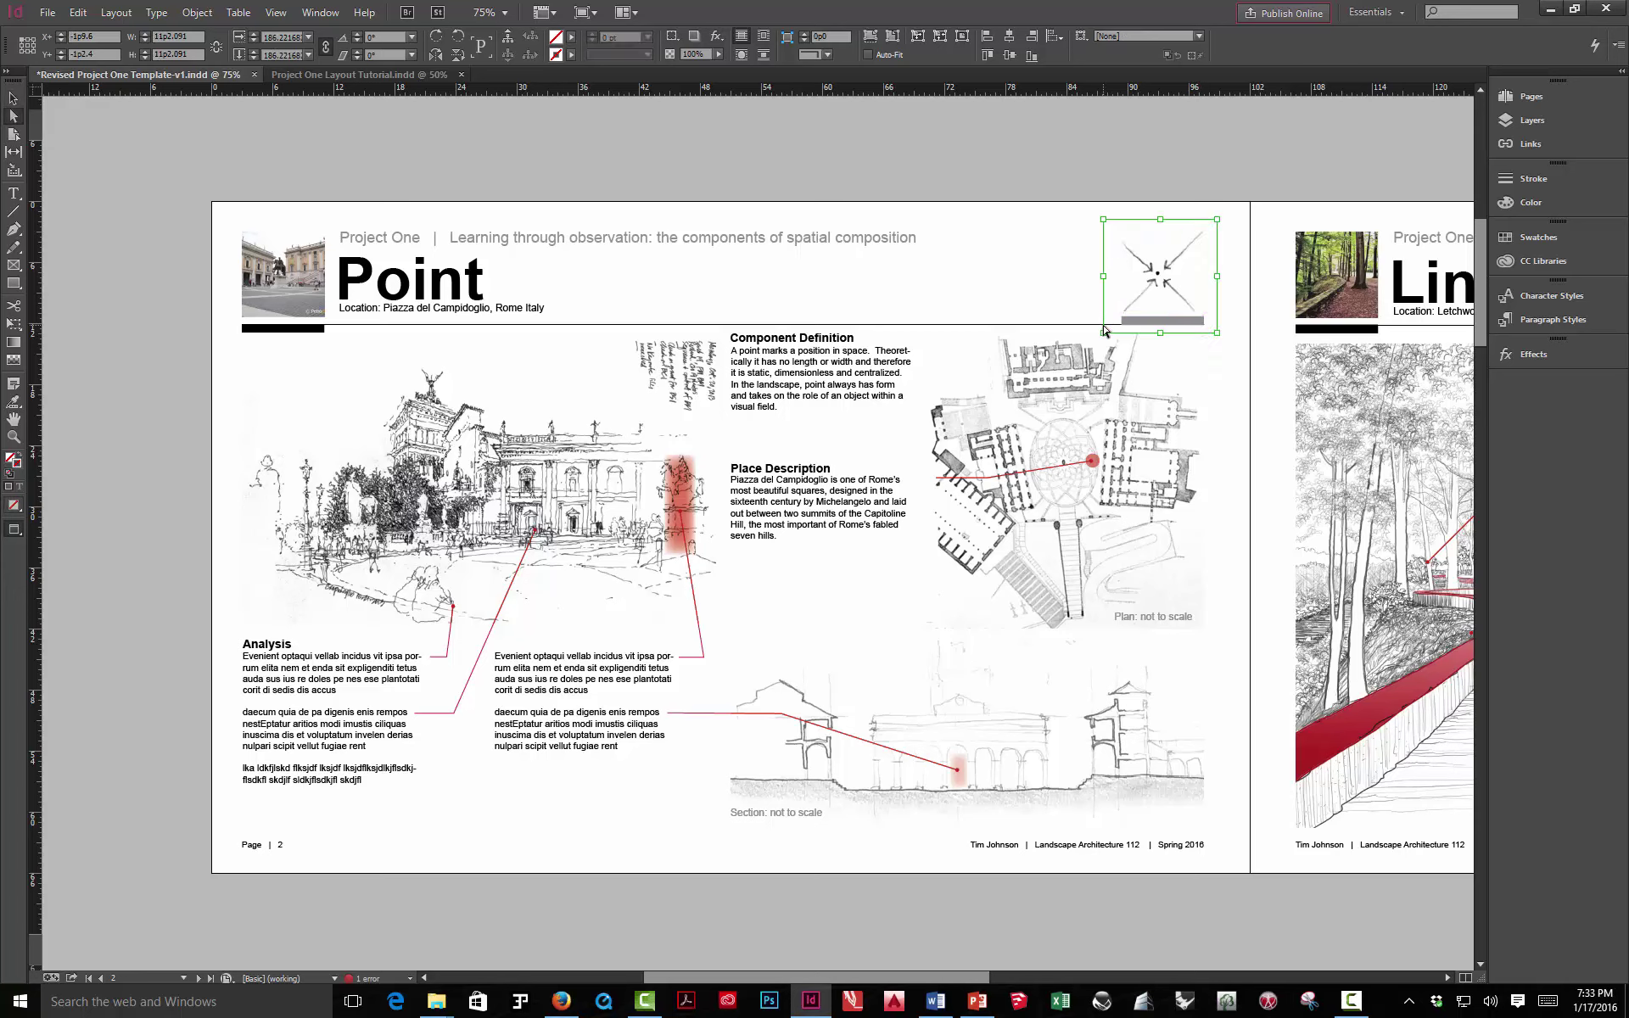
left_click_drag(1103, 333, 1079, 356)
left_click_drag(1142, 274, 1145, 269)
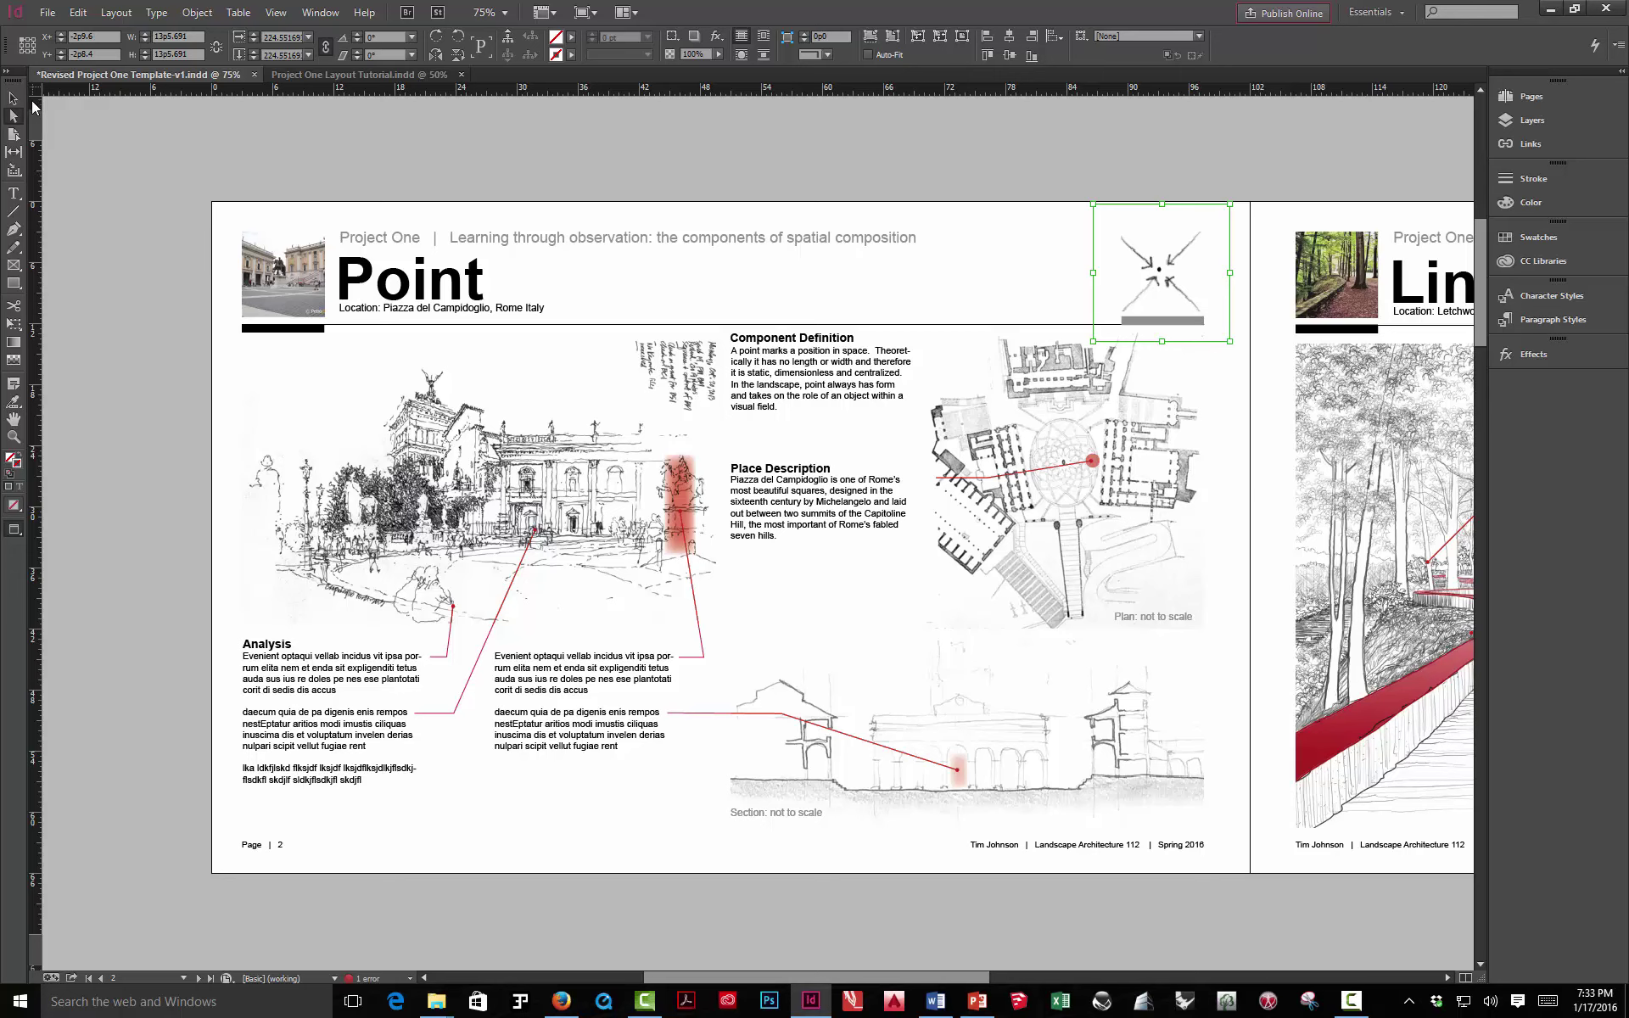
left_click(14, 98)
left_click(577, 130)
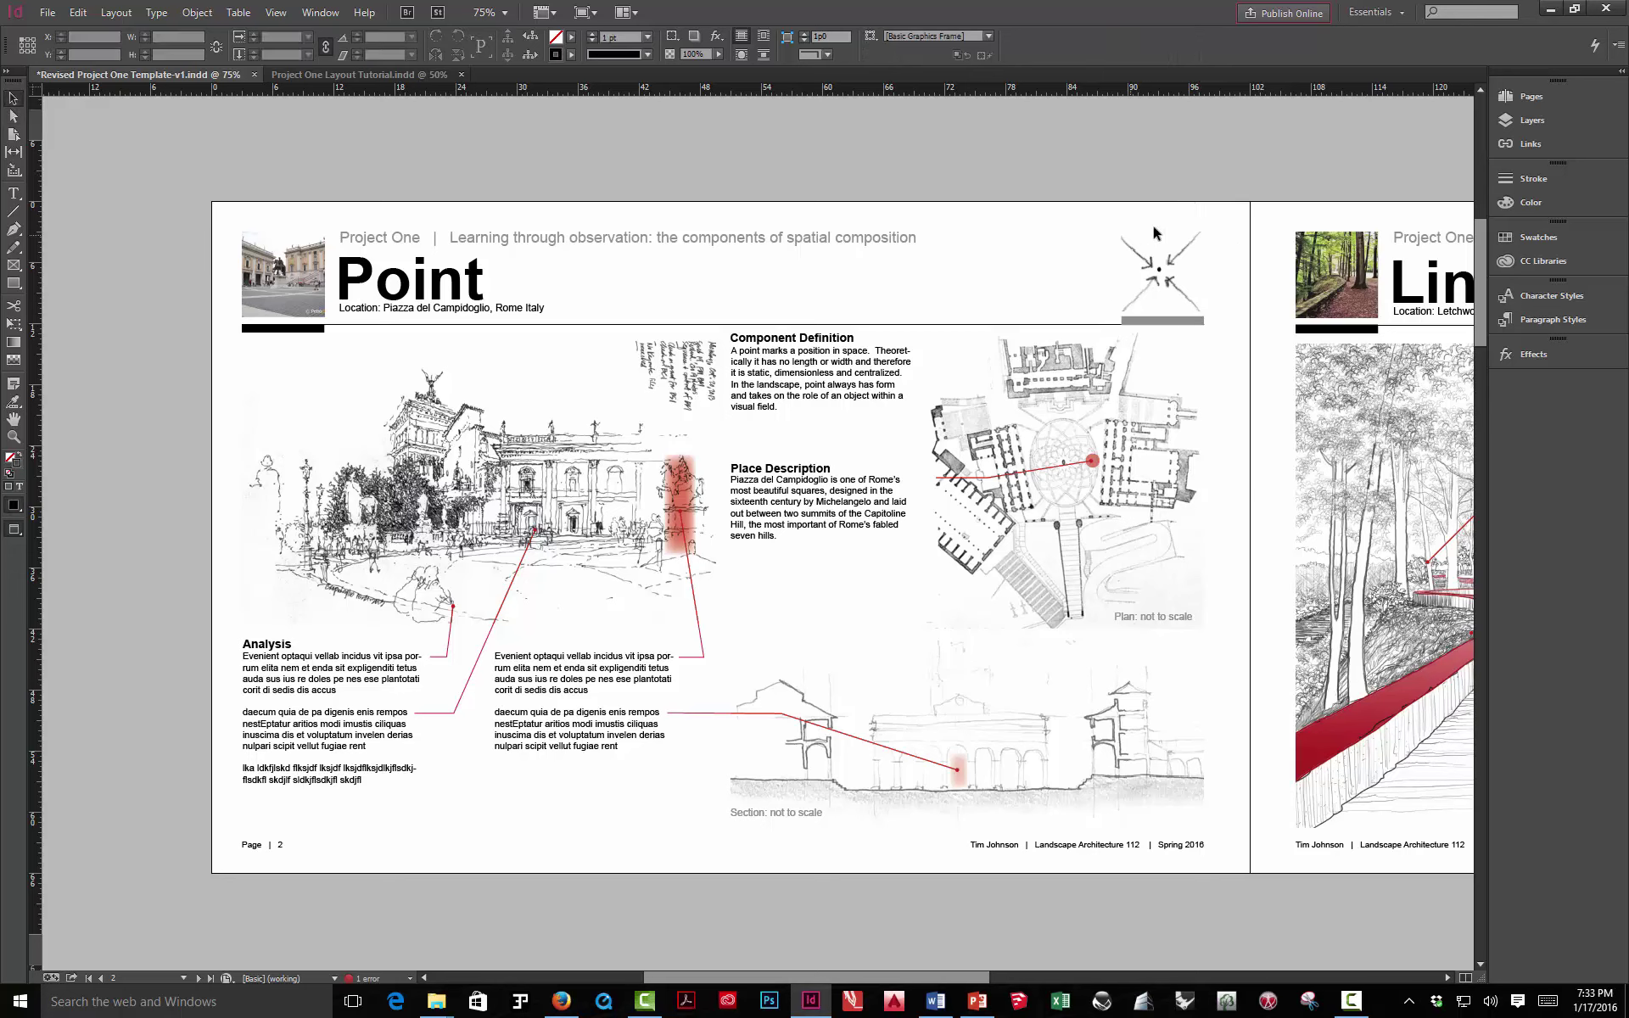
Compare the Line page's header diagram with the one on the Point page
left_click_drag(1347, 405, 512, 429)
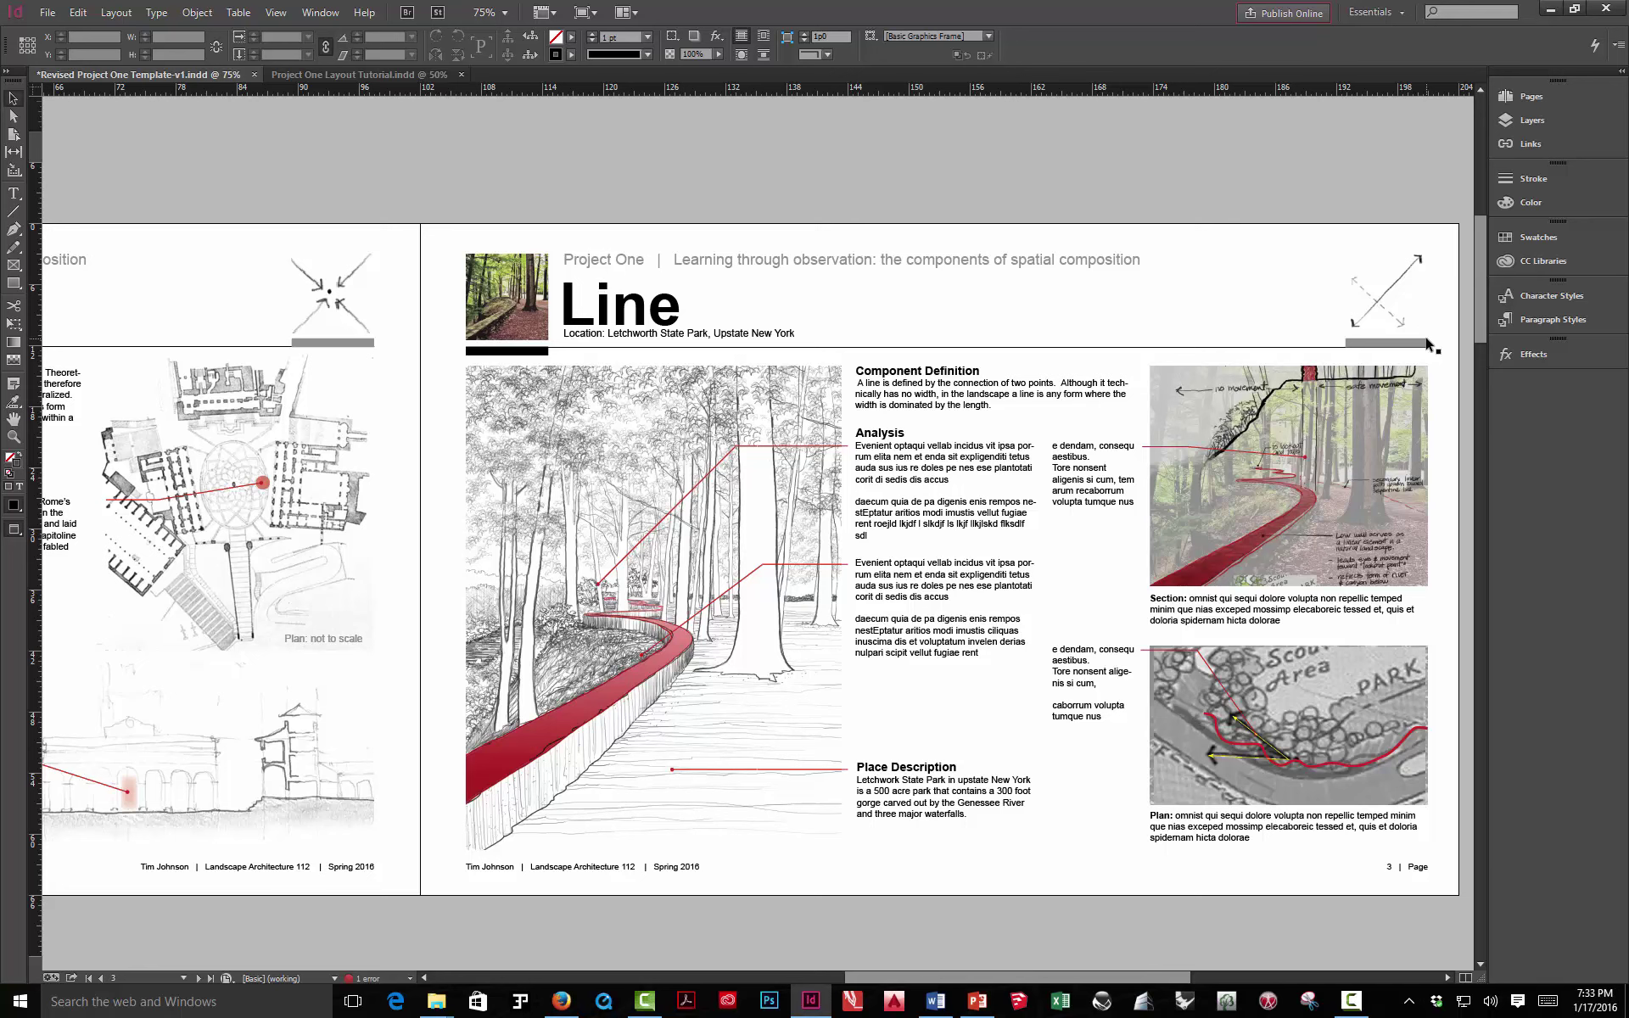
scroll(1103, 341, "left", 6)
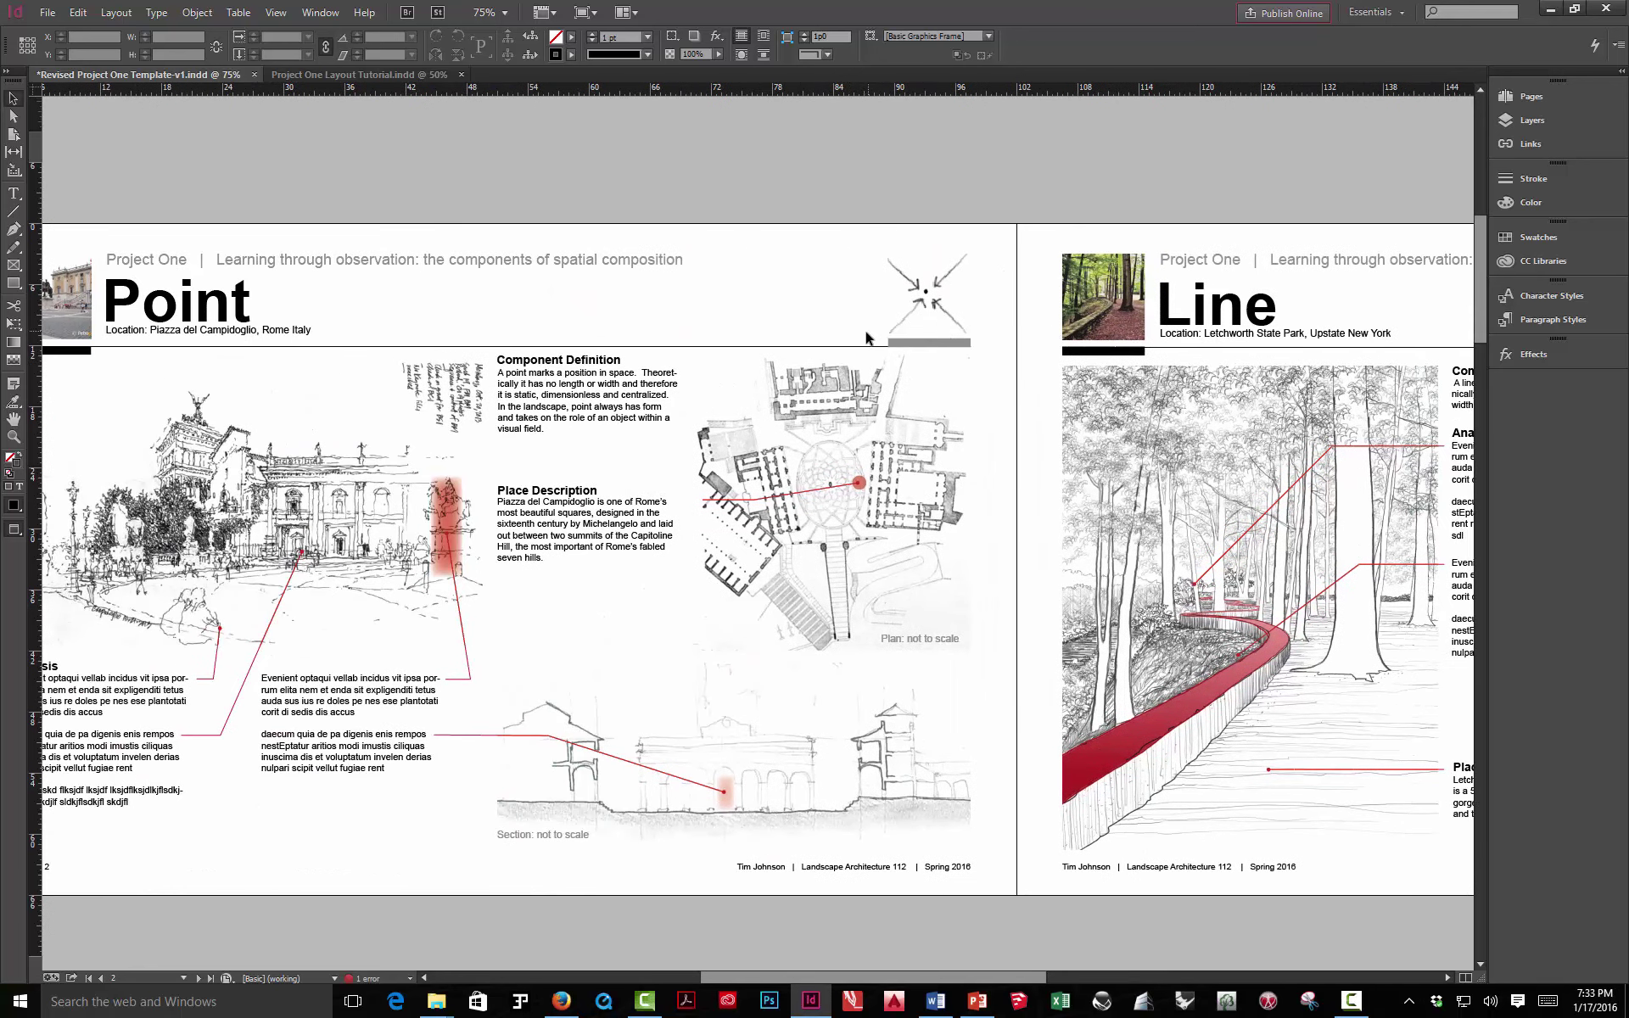
mouse_move(832, 373)
left_mouse_down()
mouse_move(1025, 348)
mouse_move(968, 343)
left_mouse_up()
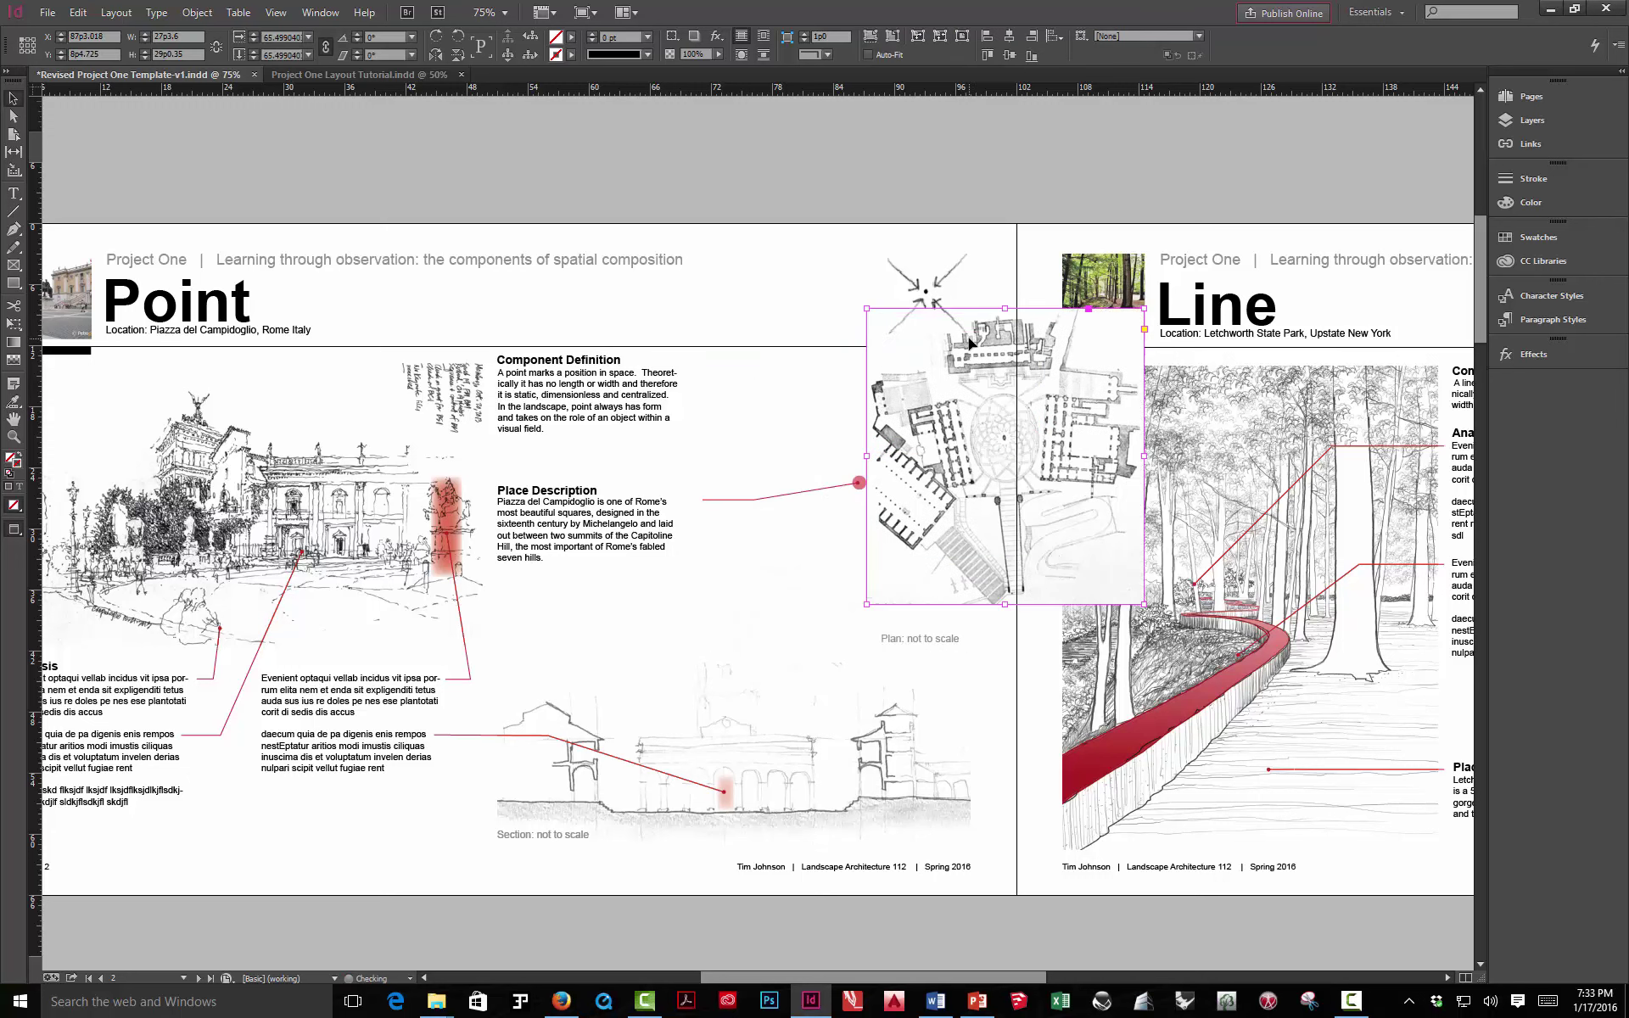
key("ctrl+z")
left_click(688, 193)
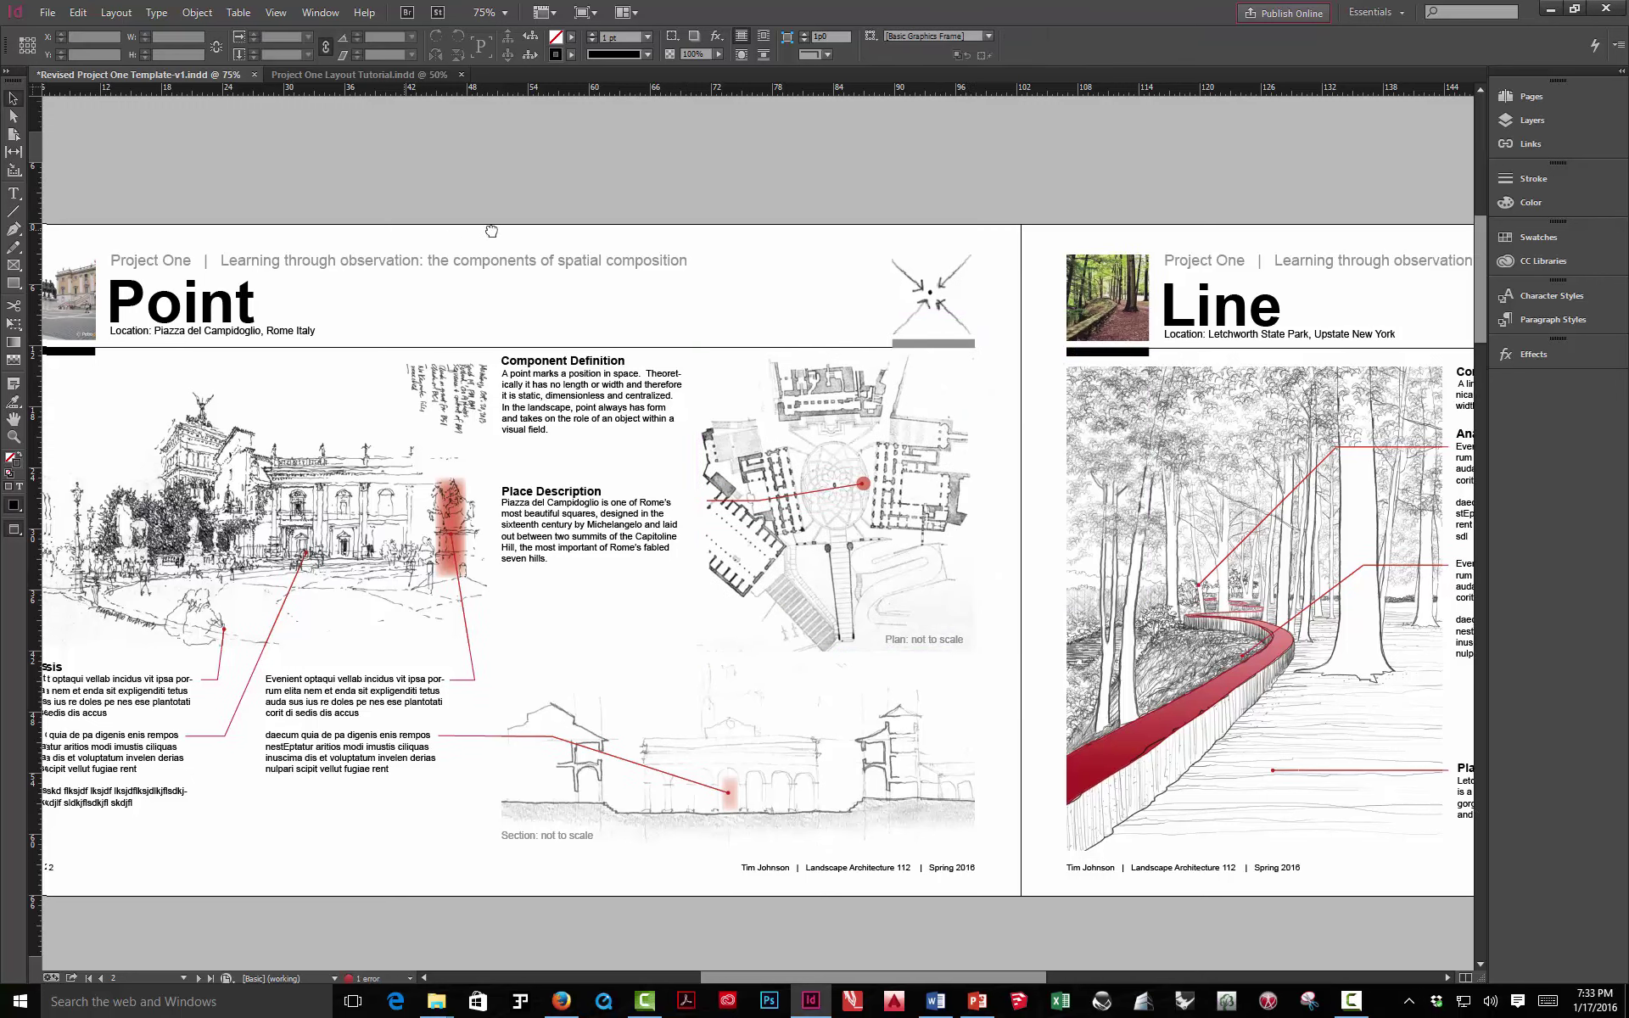
Check page 2's Point layout against its guides and frame edges, and return to the preview without guides
left_click_drag(407, 231, 613, 187)
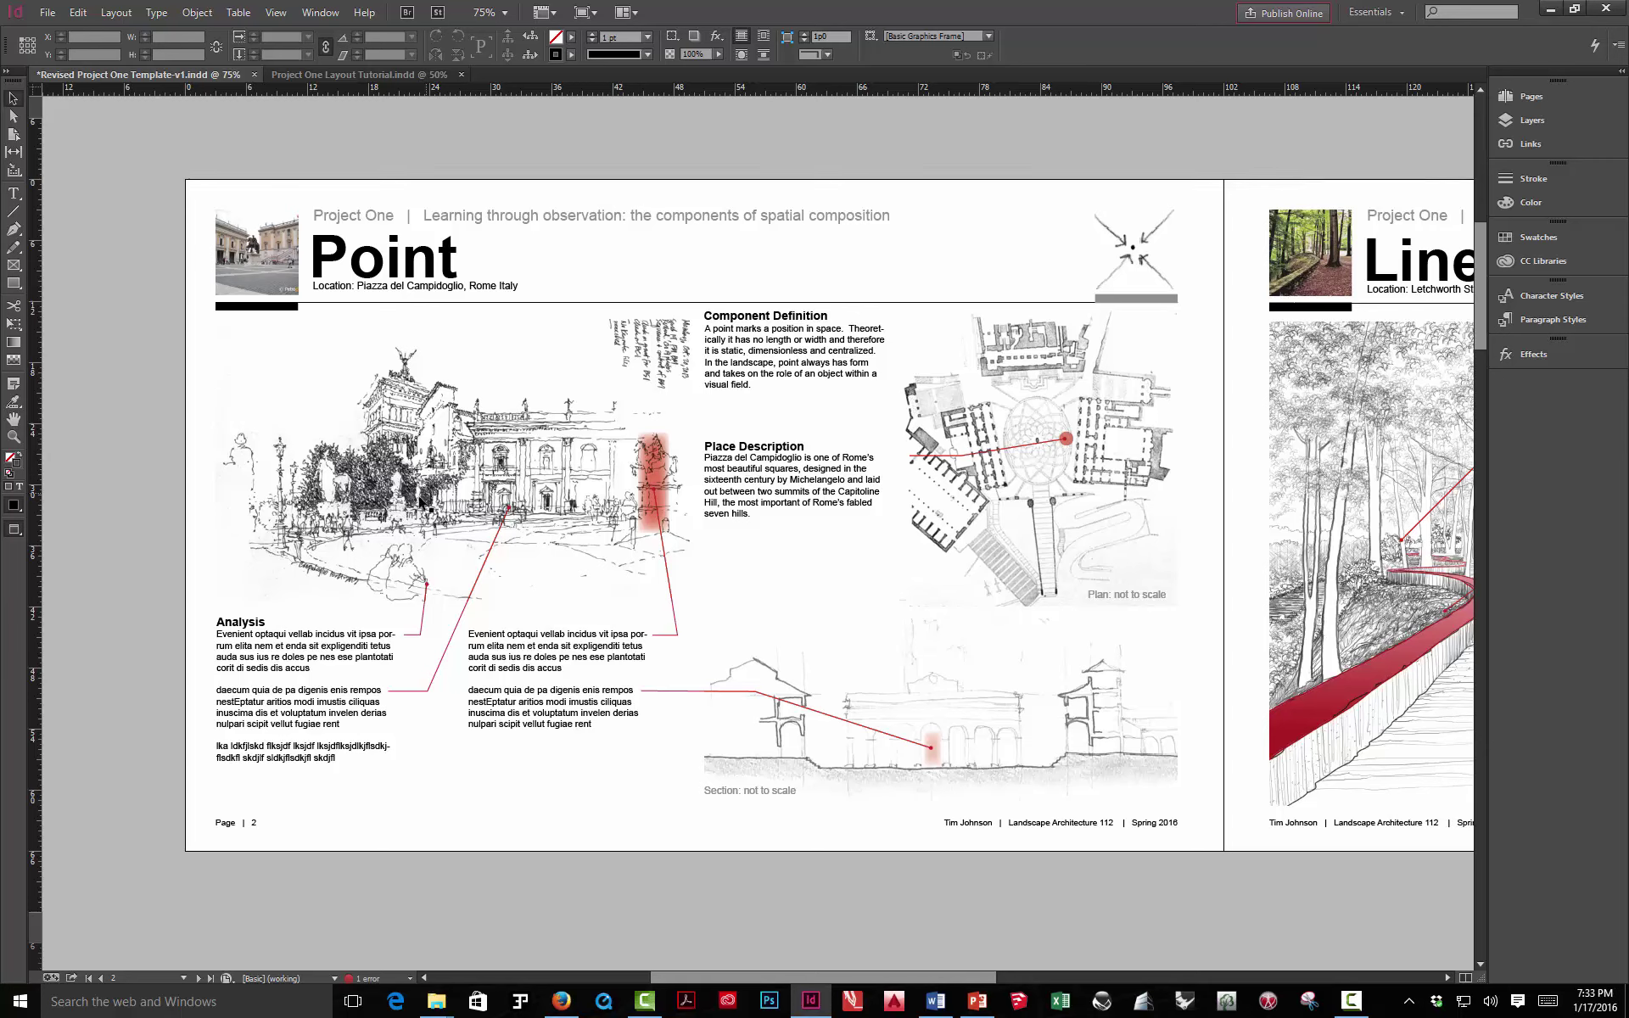
key("w")
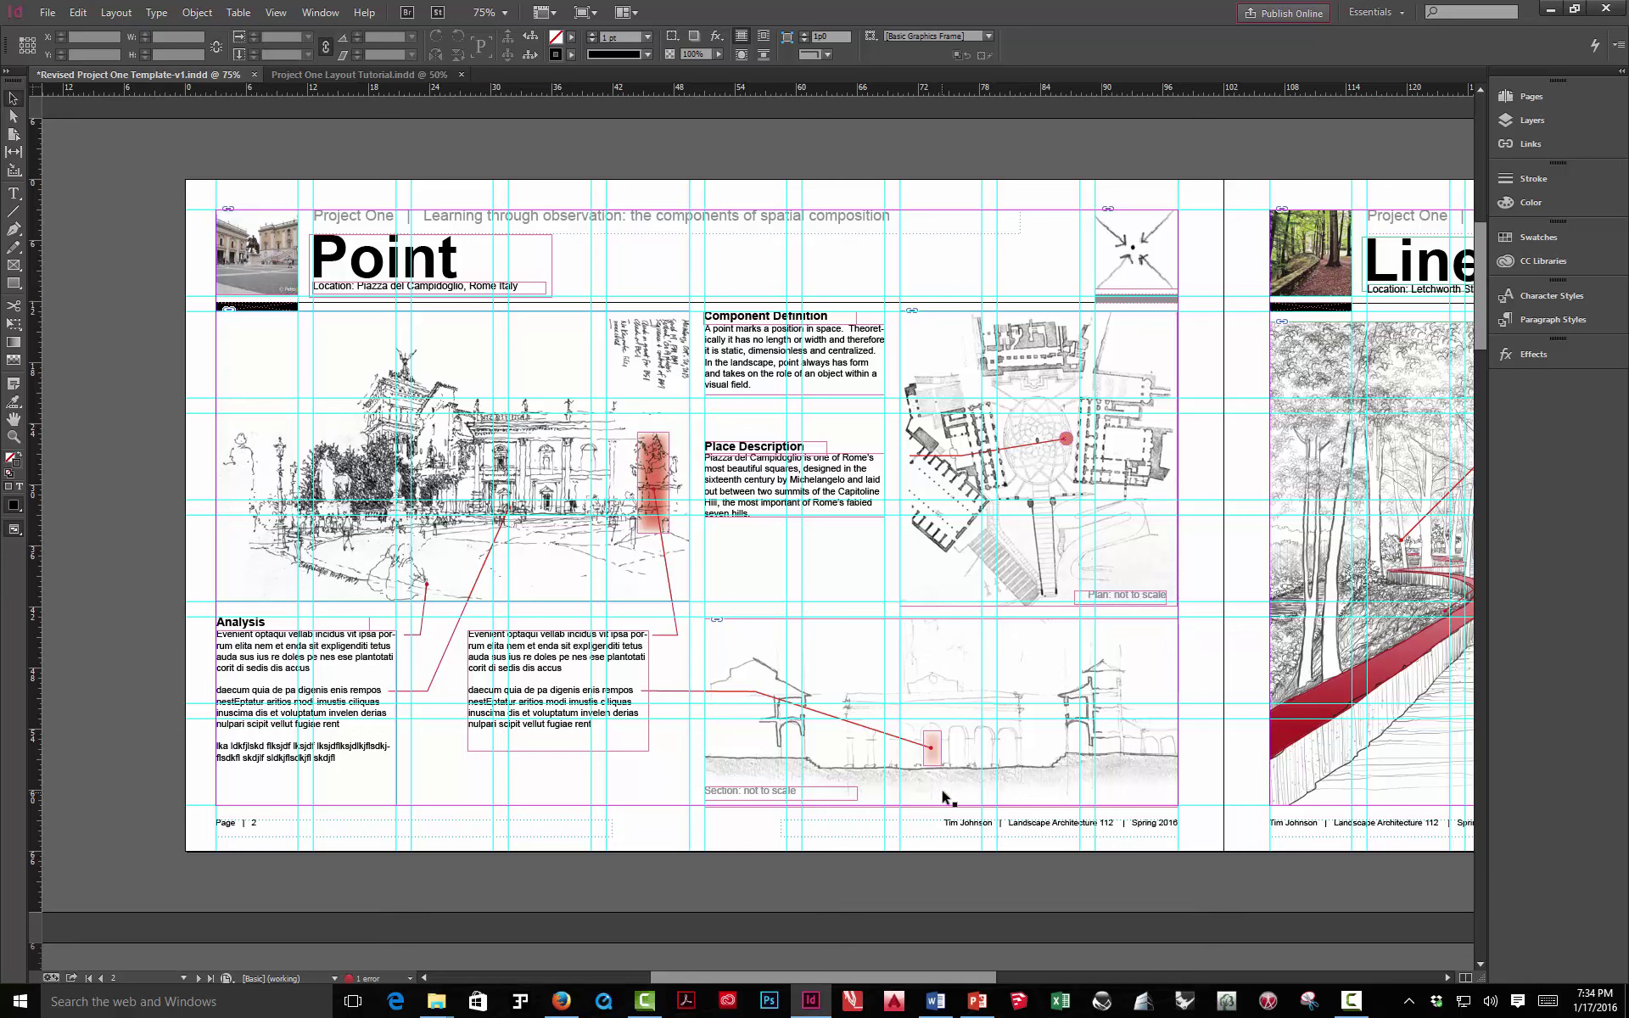
key("w")
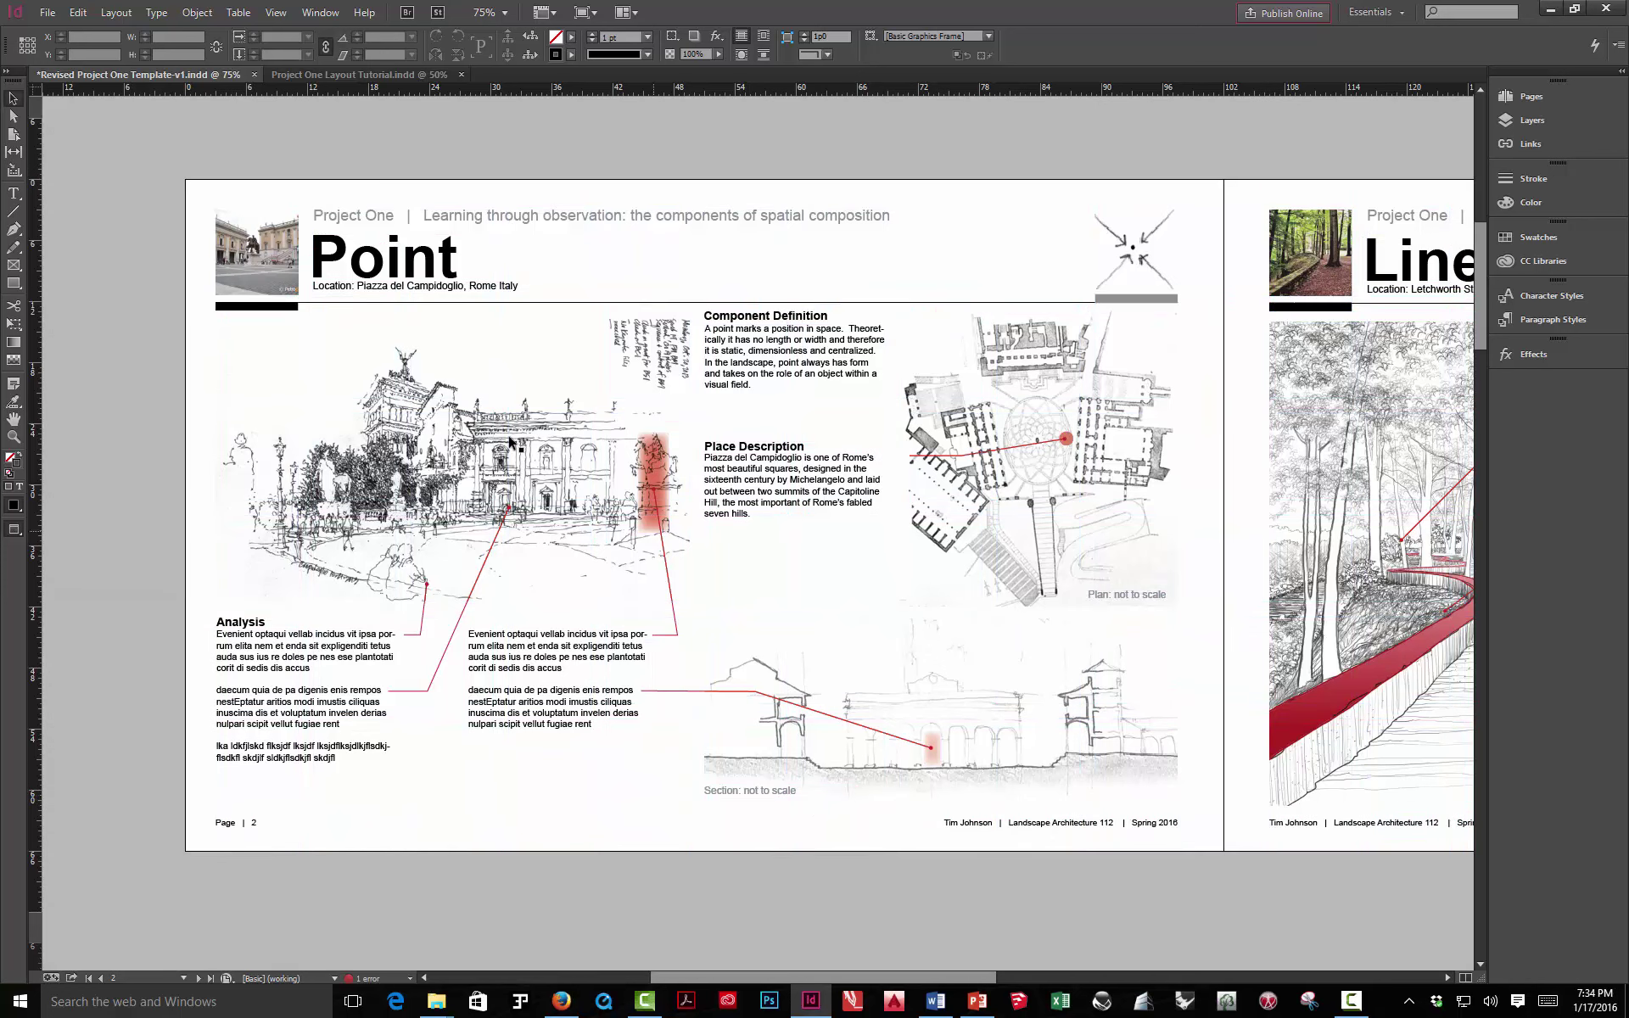
Enlarge the section drawing inside its frame on page 2 to about 456% scale and shift it slightly down and right
left_click(14, 116)
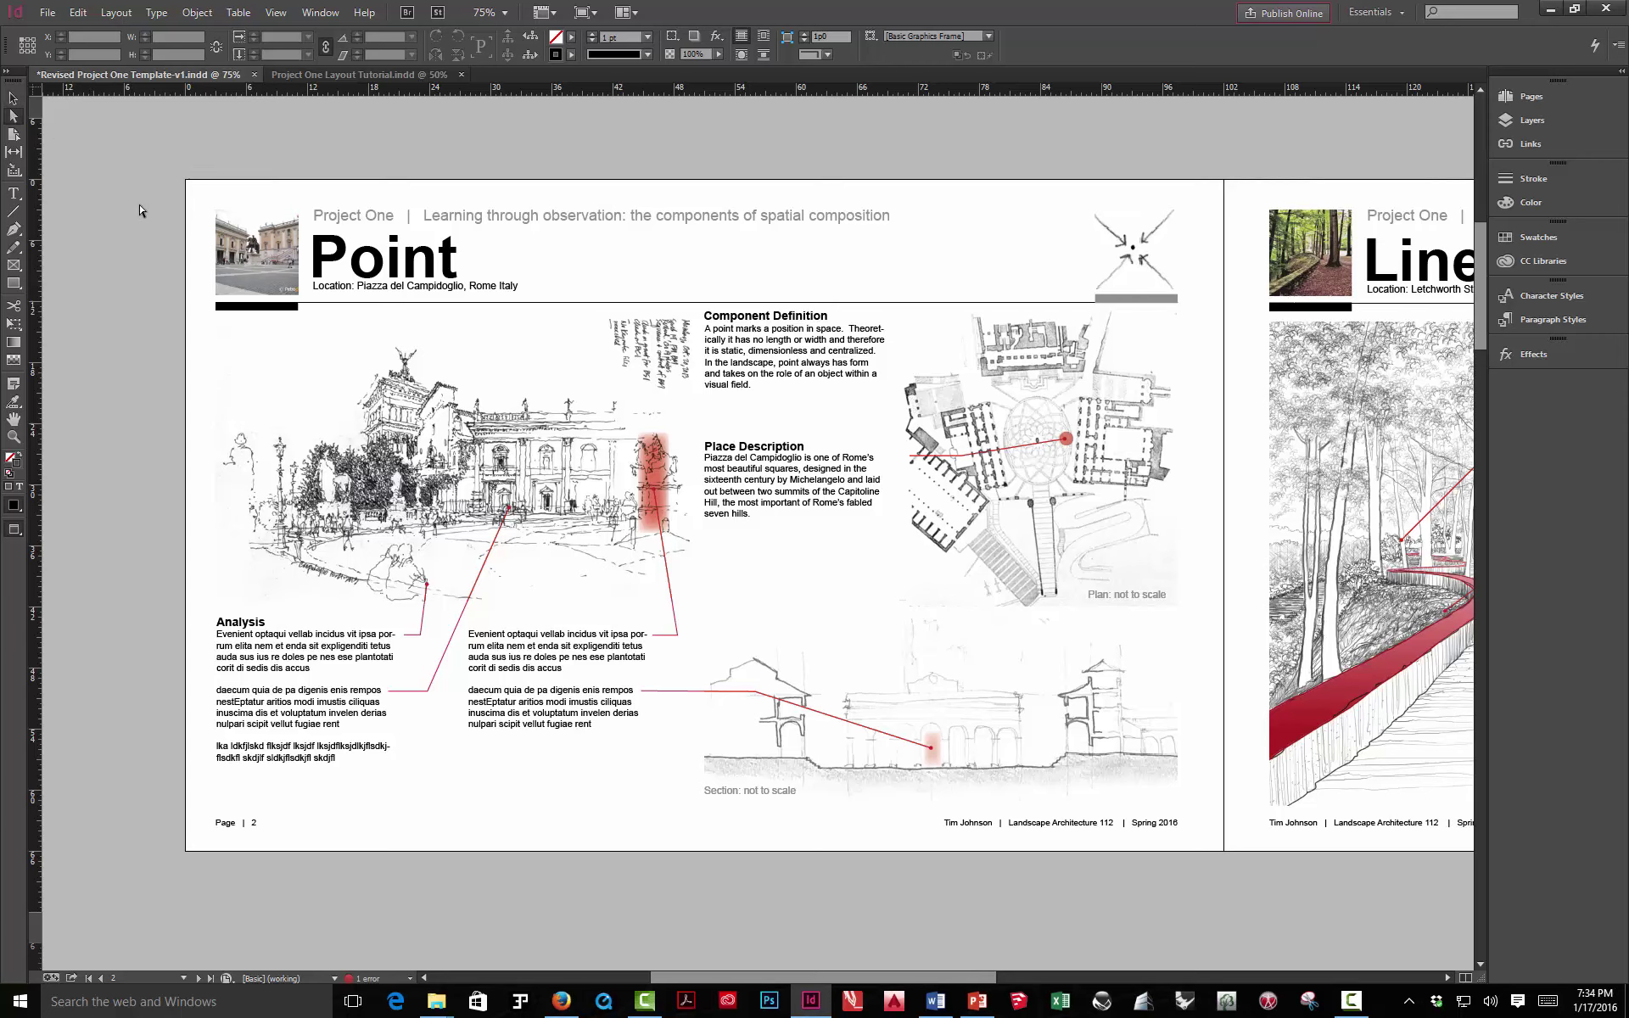
left_click(865, 686)
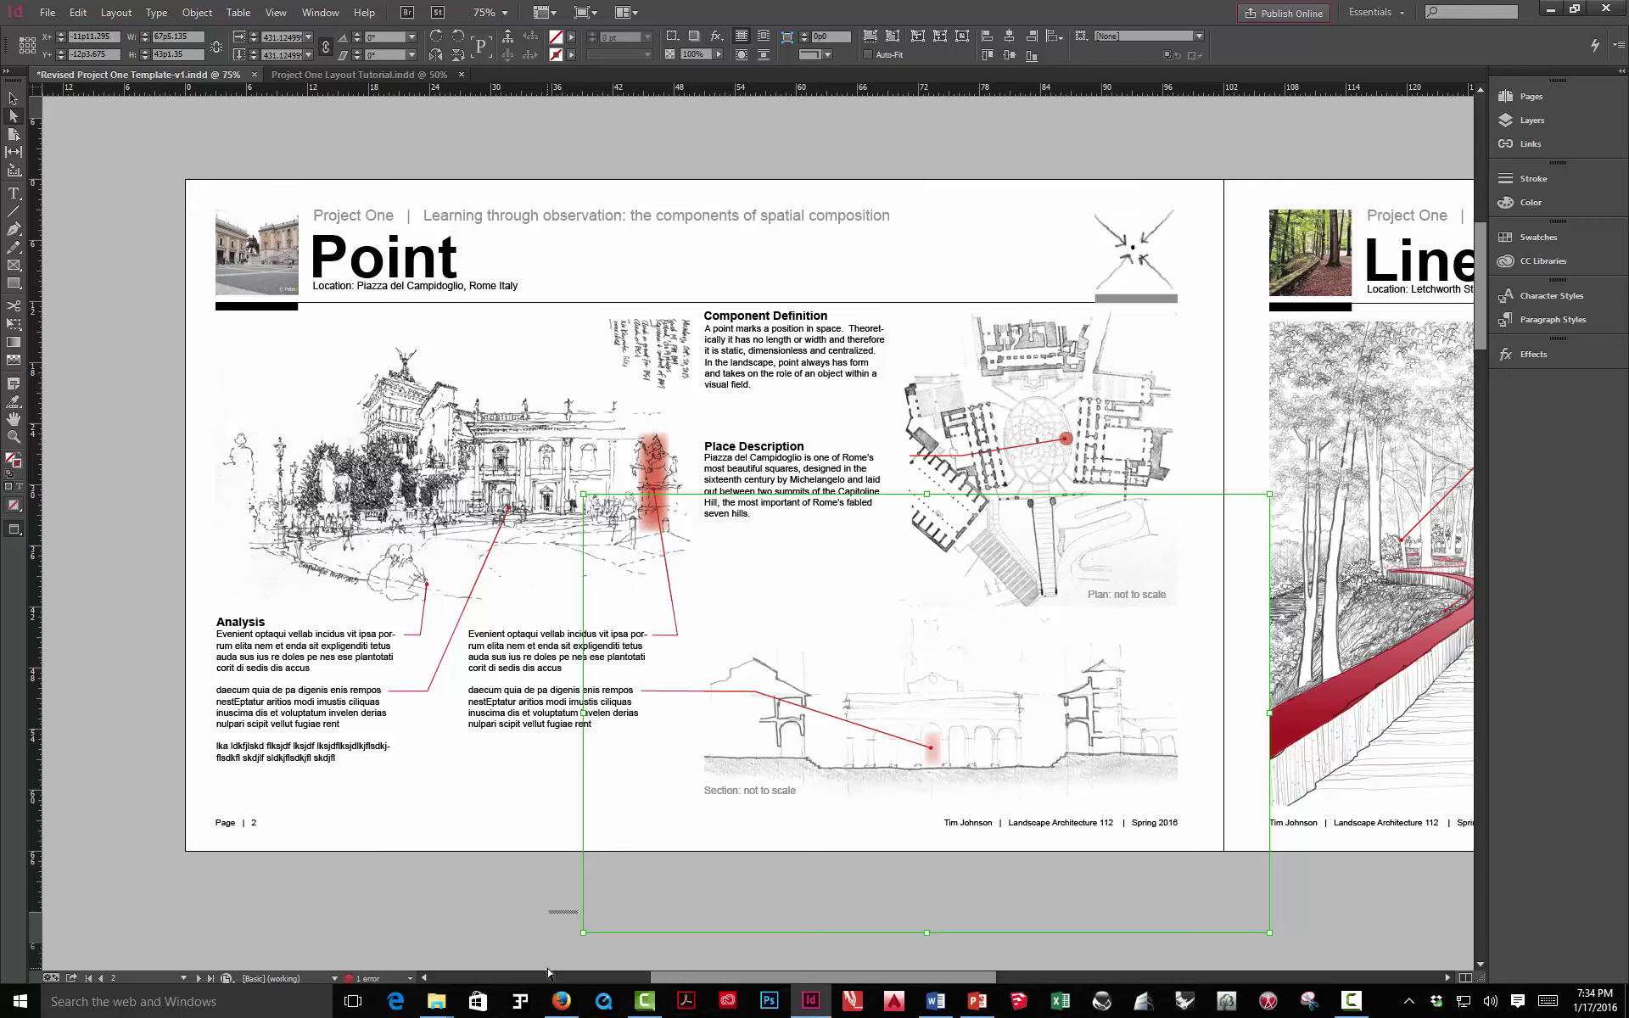
left_click_drag(584, 932, 555, 957)
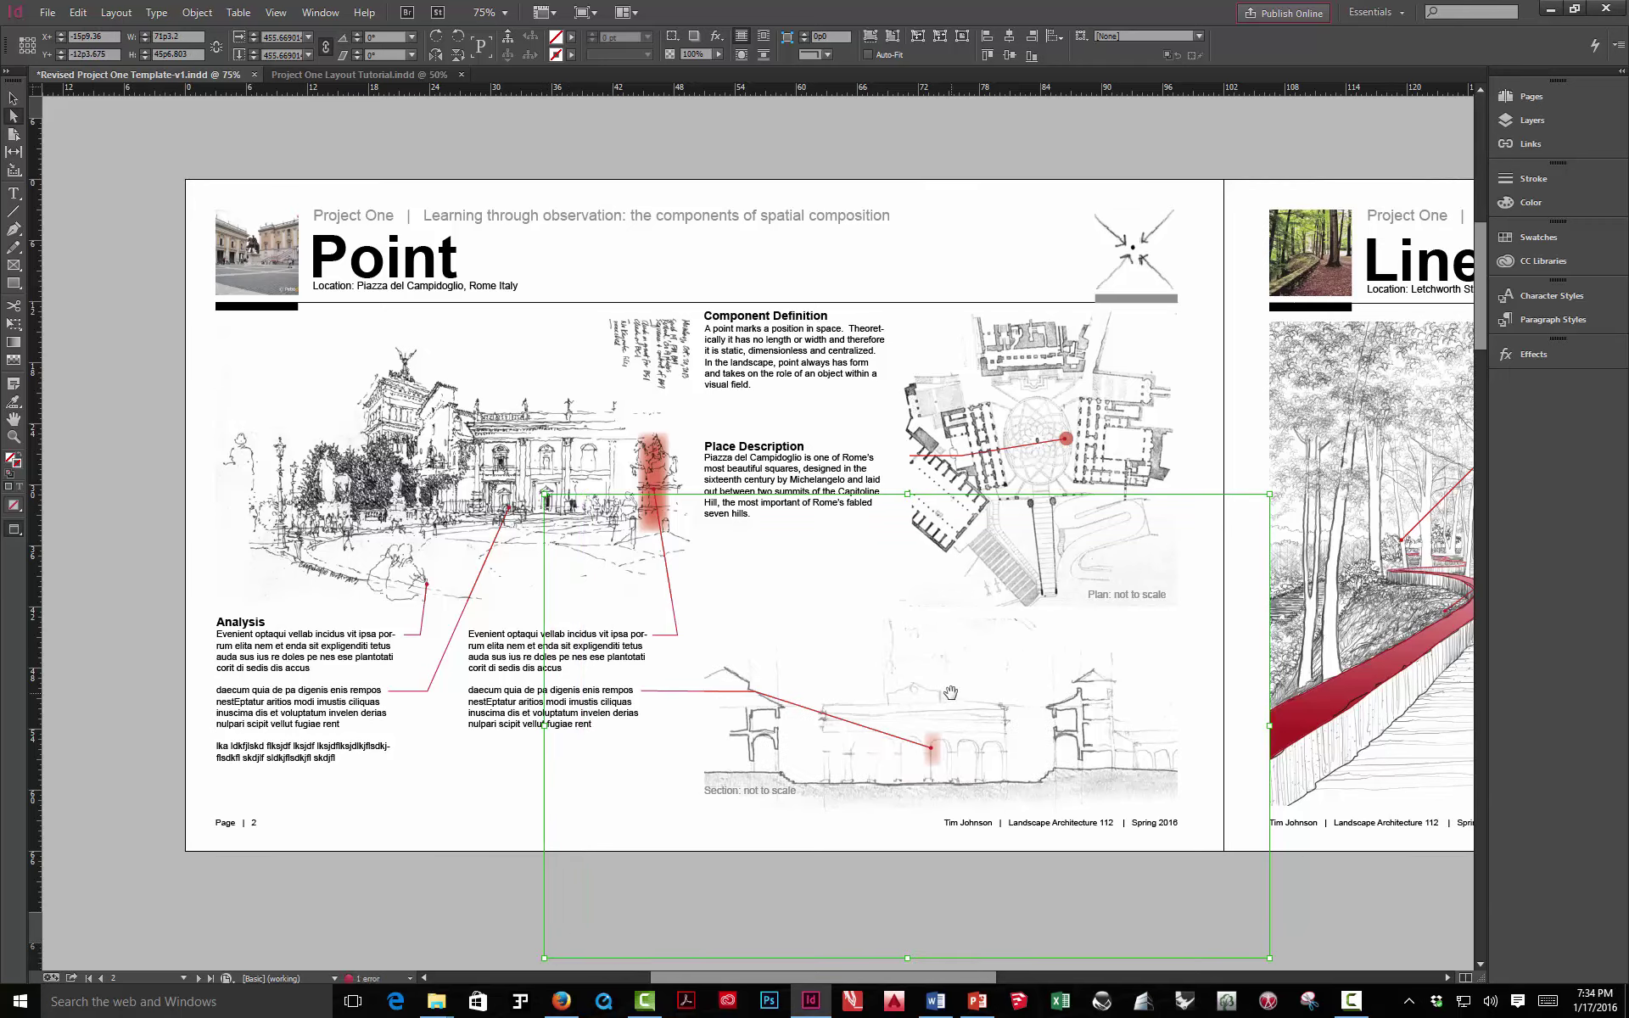
left_click_drag(950, 692, 965, 698)
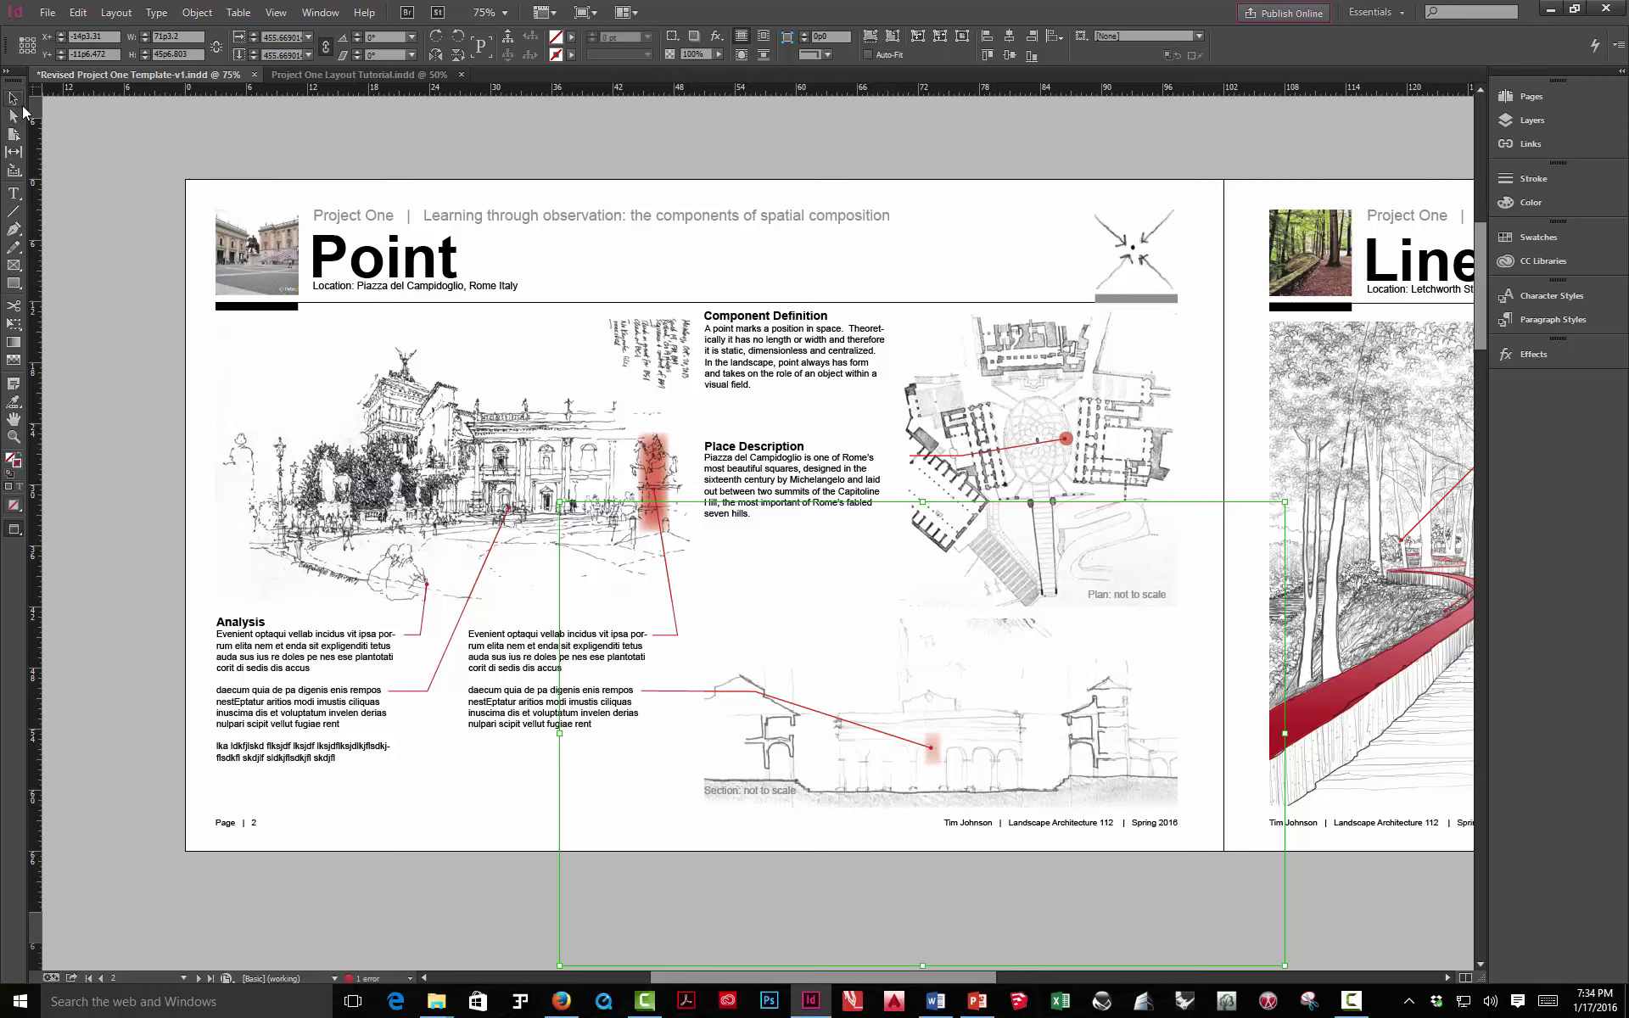
Scale the plan drawing up inside its frame to about 75%, reposition it within the crop and deselect it
left_click(13, 116)
left_click(1025, 439)
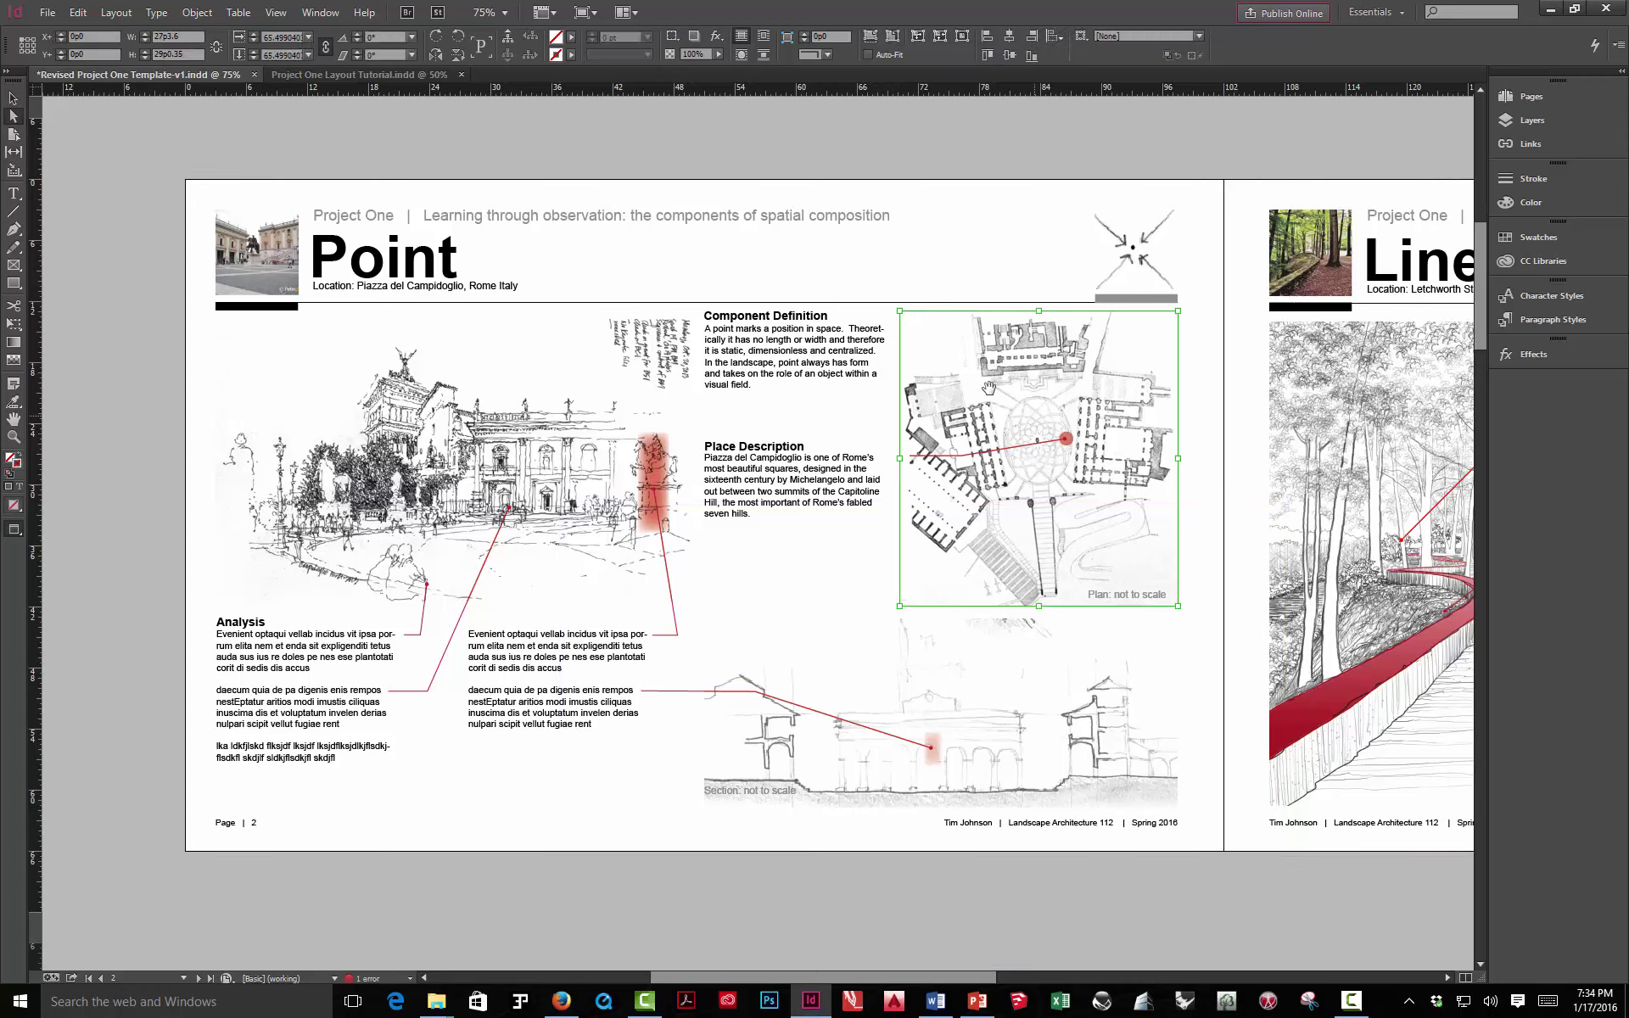
left_click_drag(899, 311, 876, 292)
left_click_drag(962, 383, 978, 383)
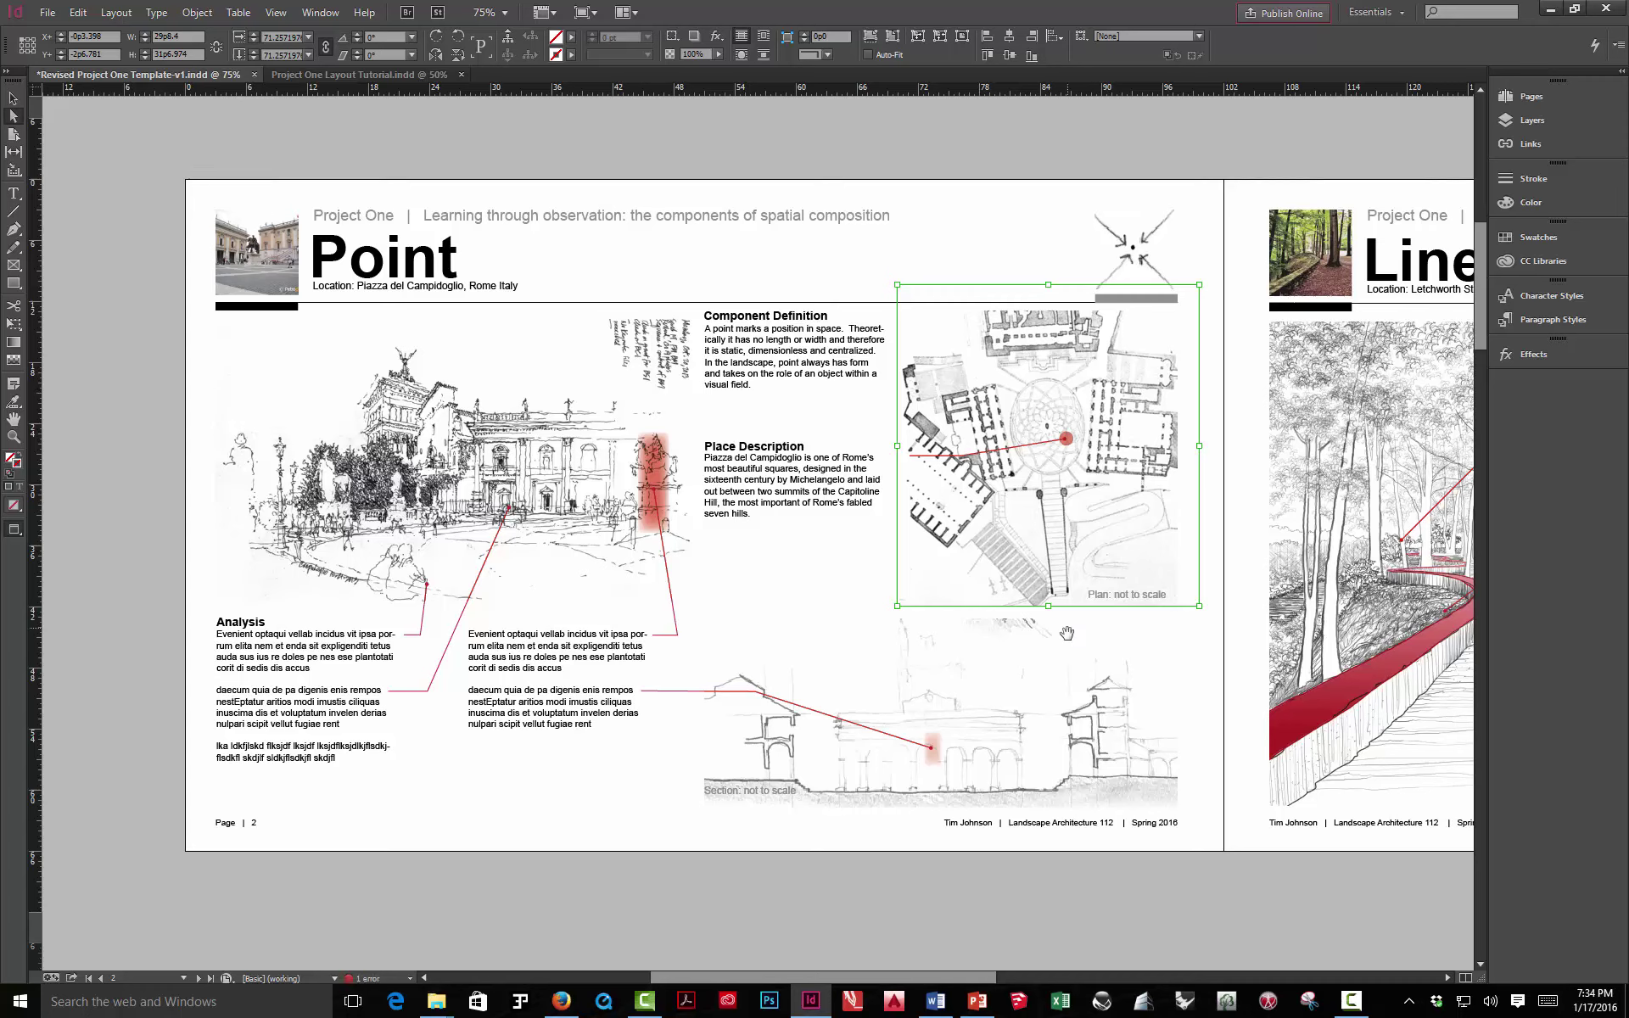
left_click_drag(897, 284, 881, 280)
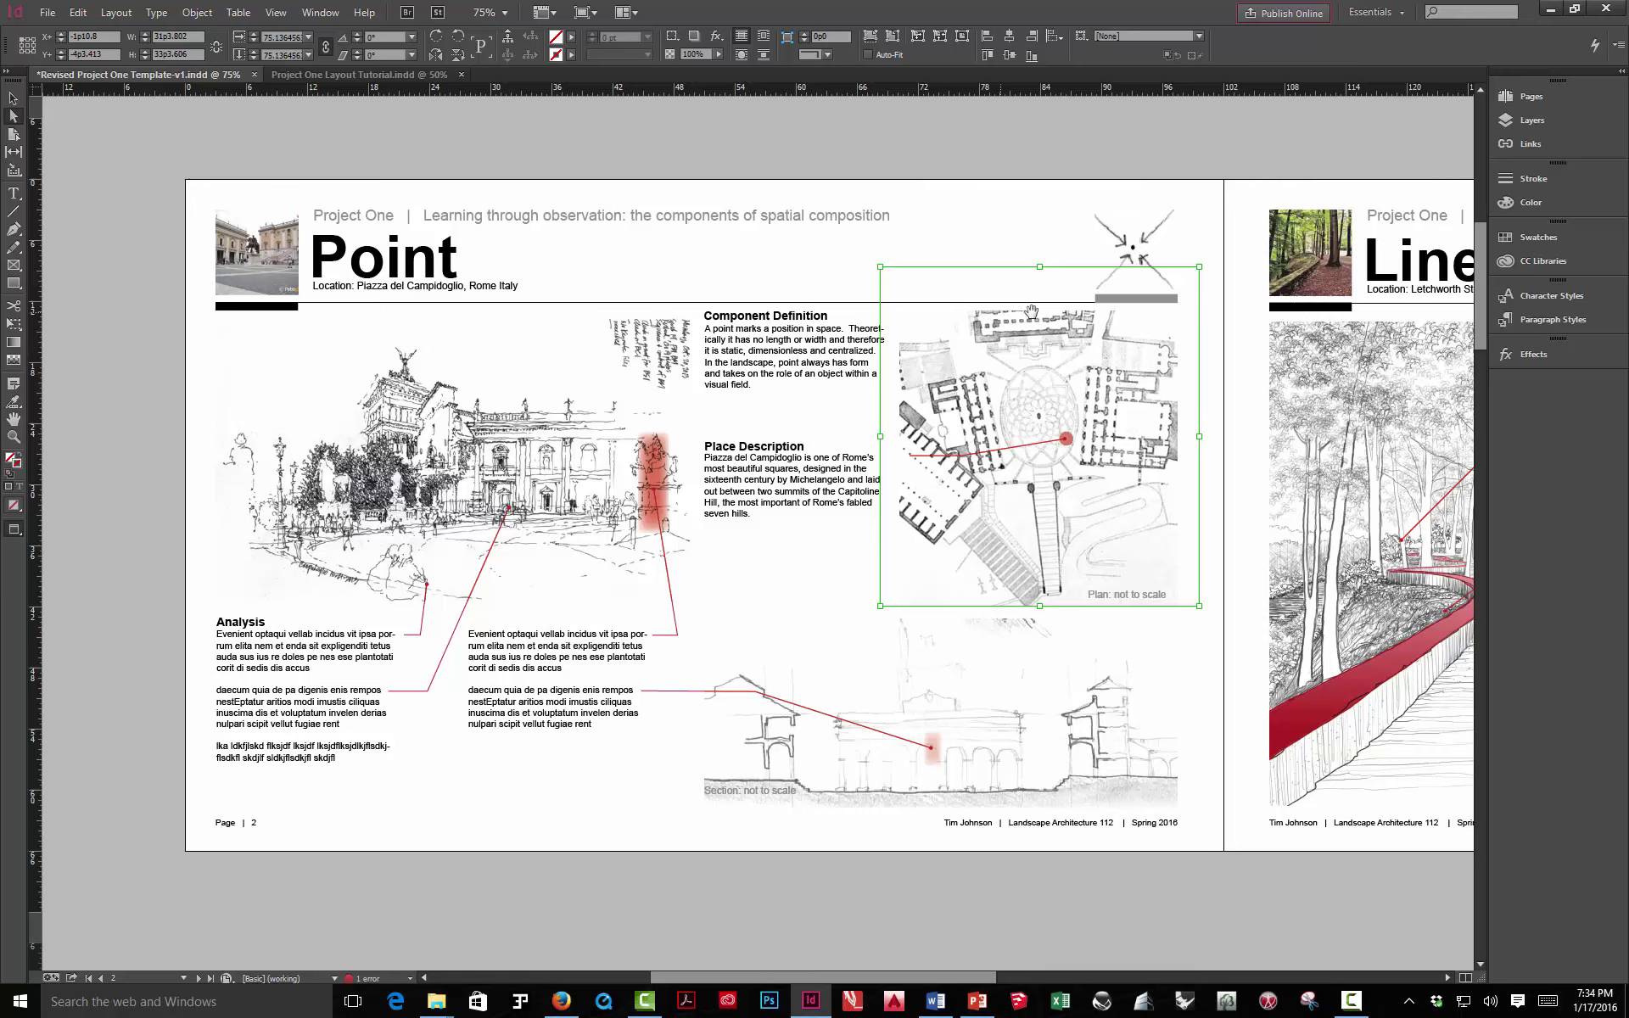
left_click(82, 152)
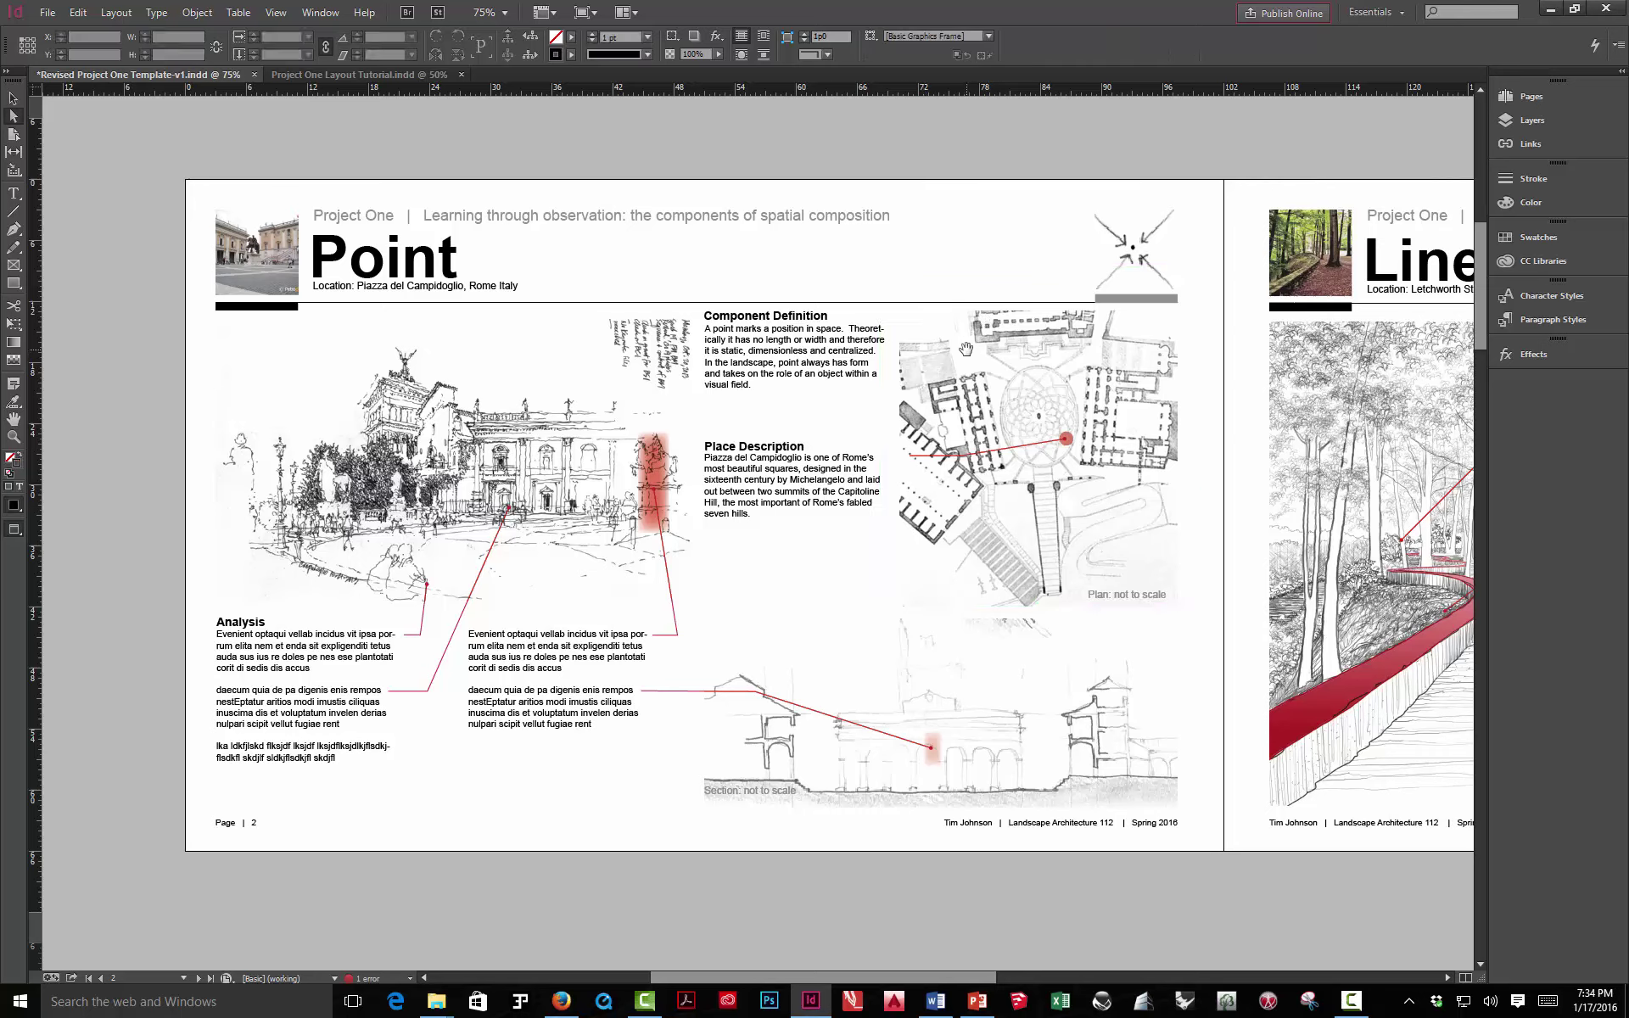
Check the perspective sketch against the guides, then enlarge it inside its frame to about 75% by 73% scale
left_click(601, 331)
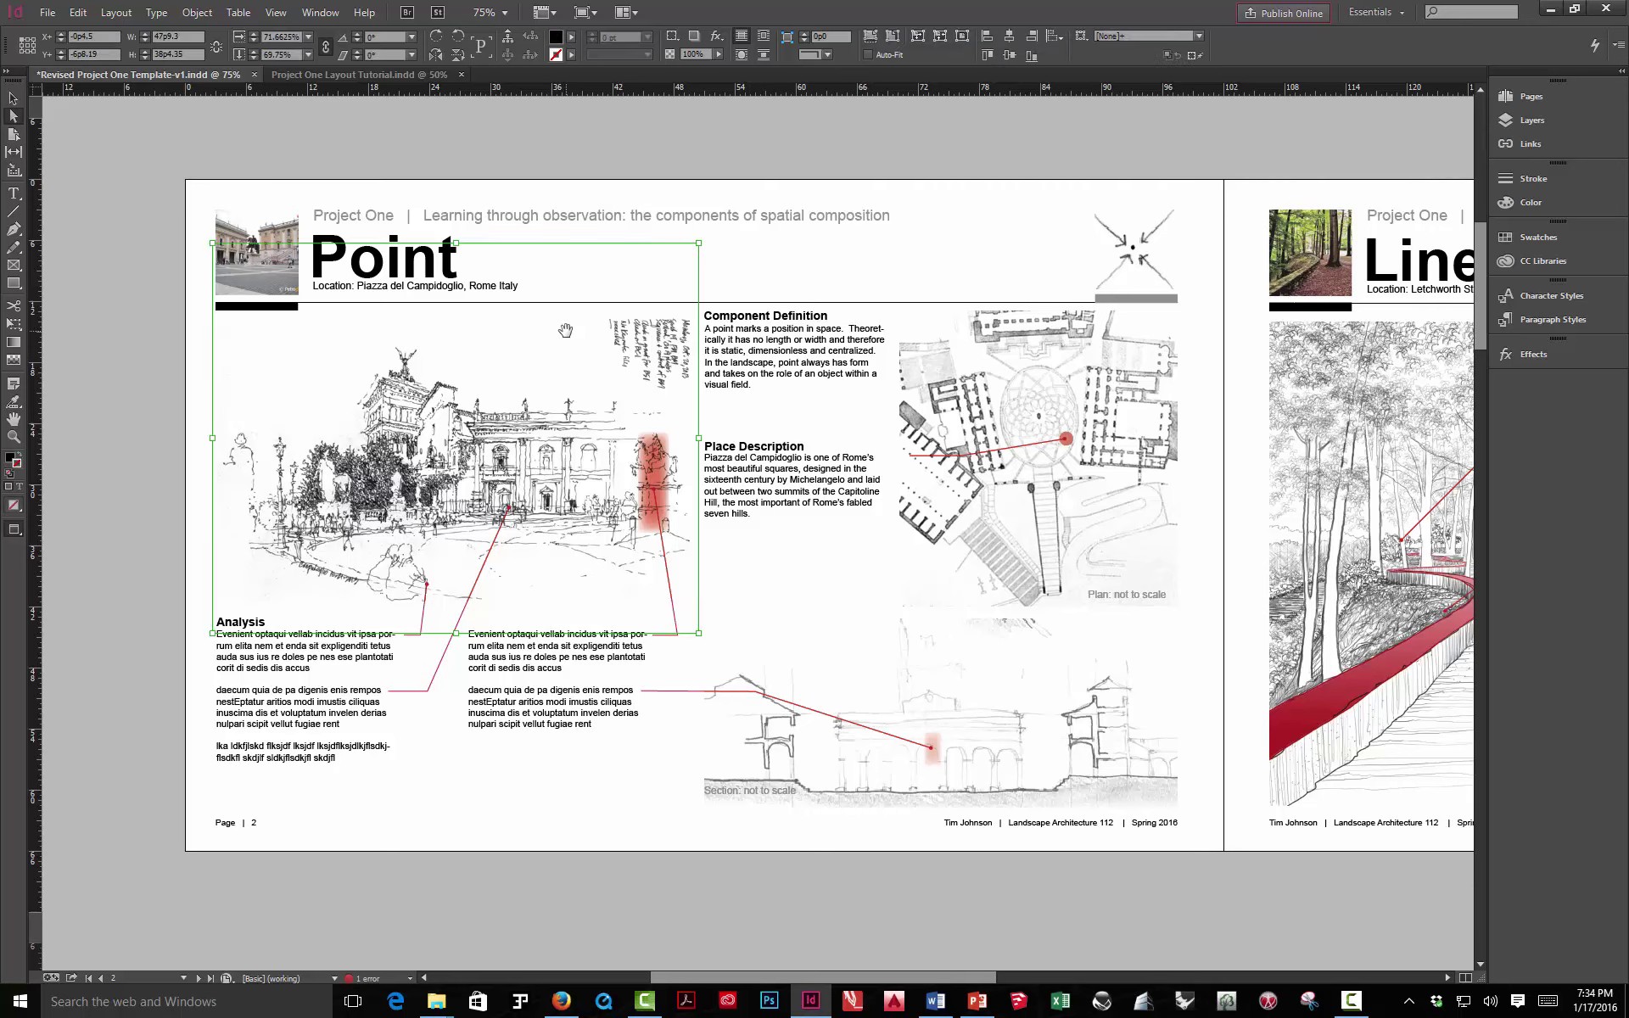
key("w")
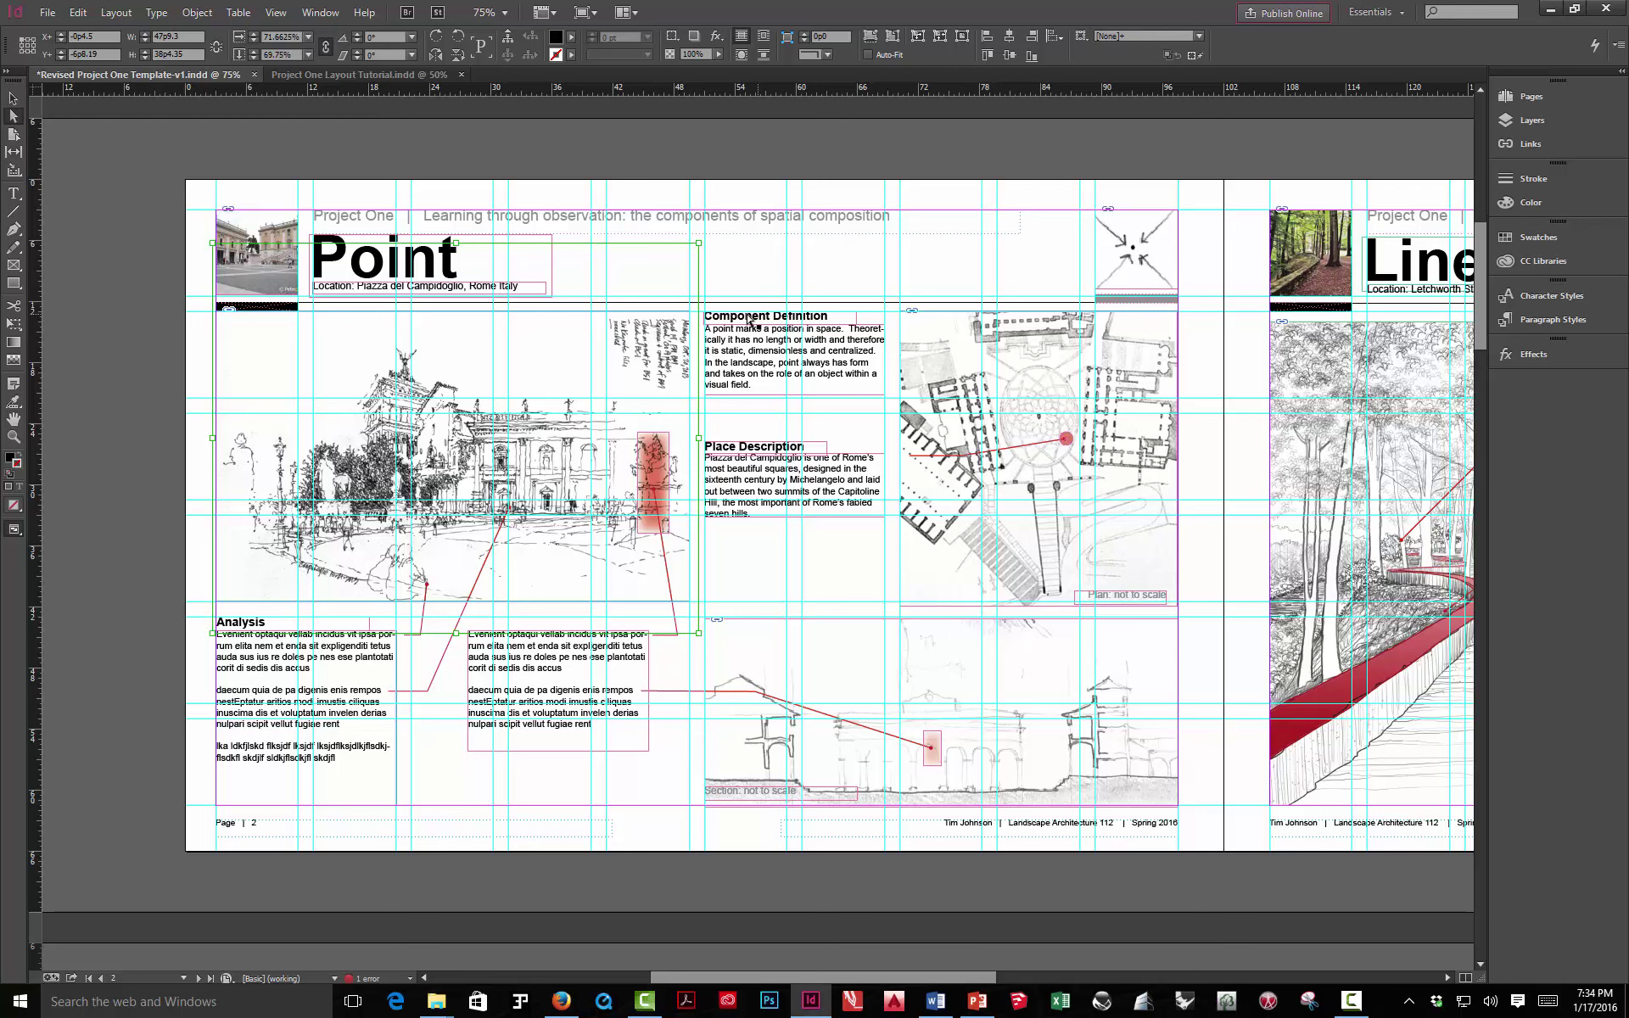
key("w")
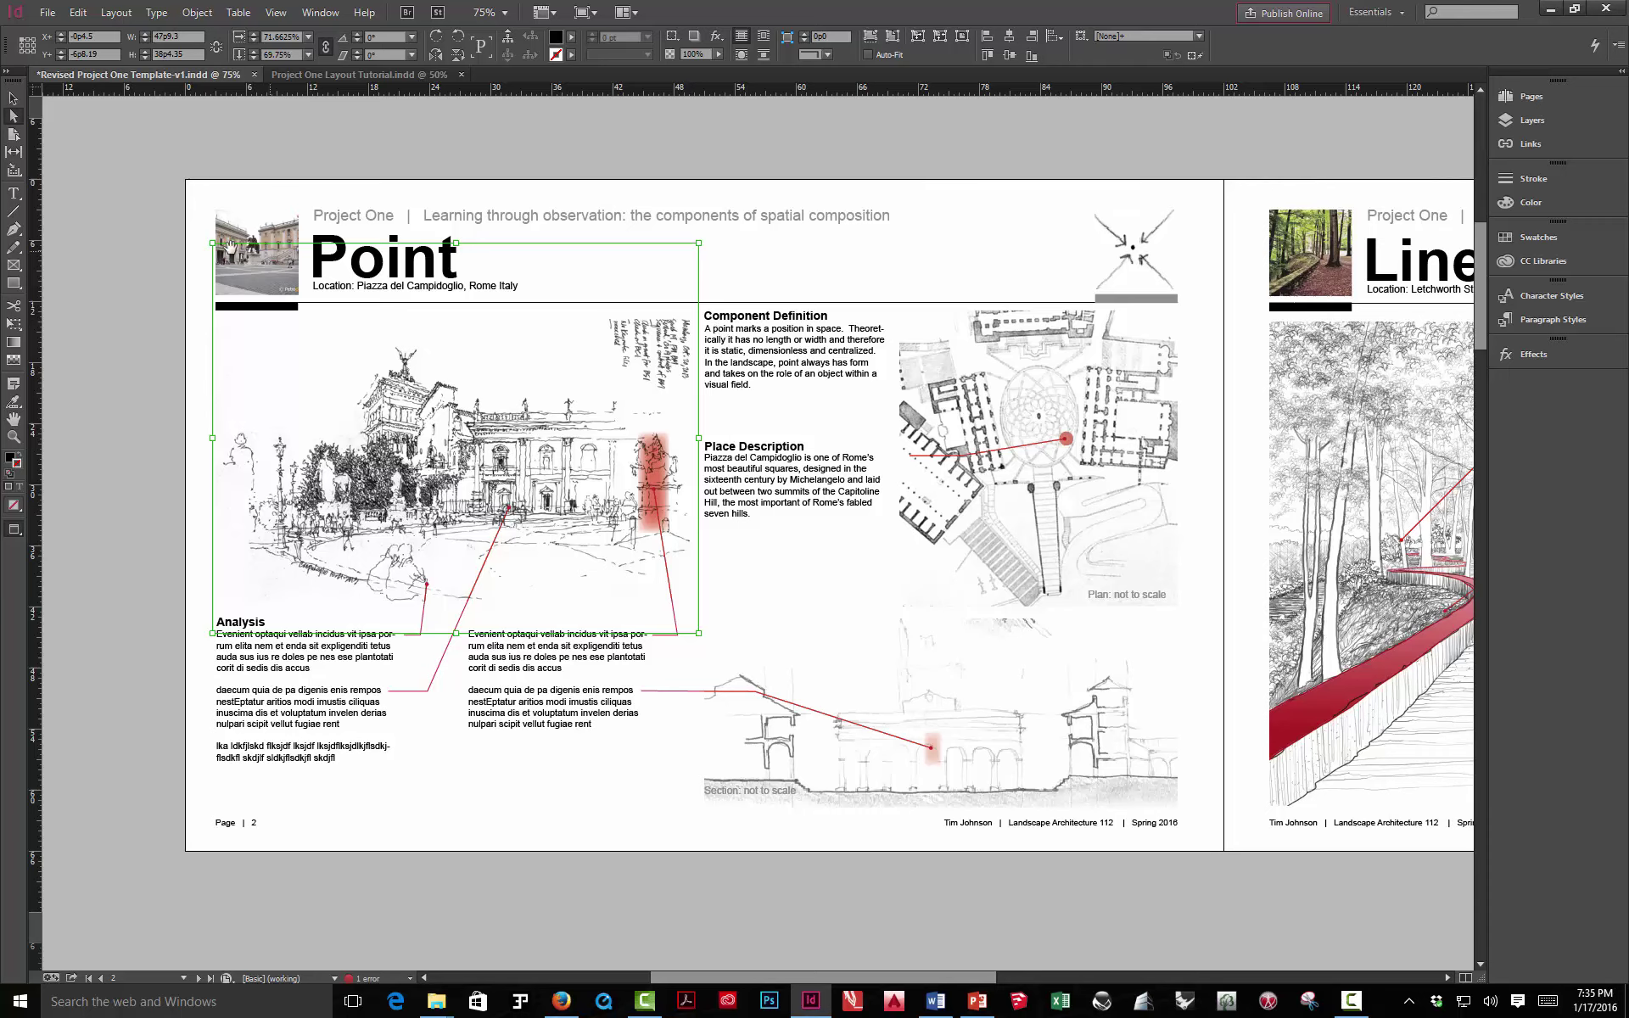
left_click_drag(212, 242, 191, 226)
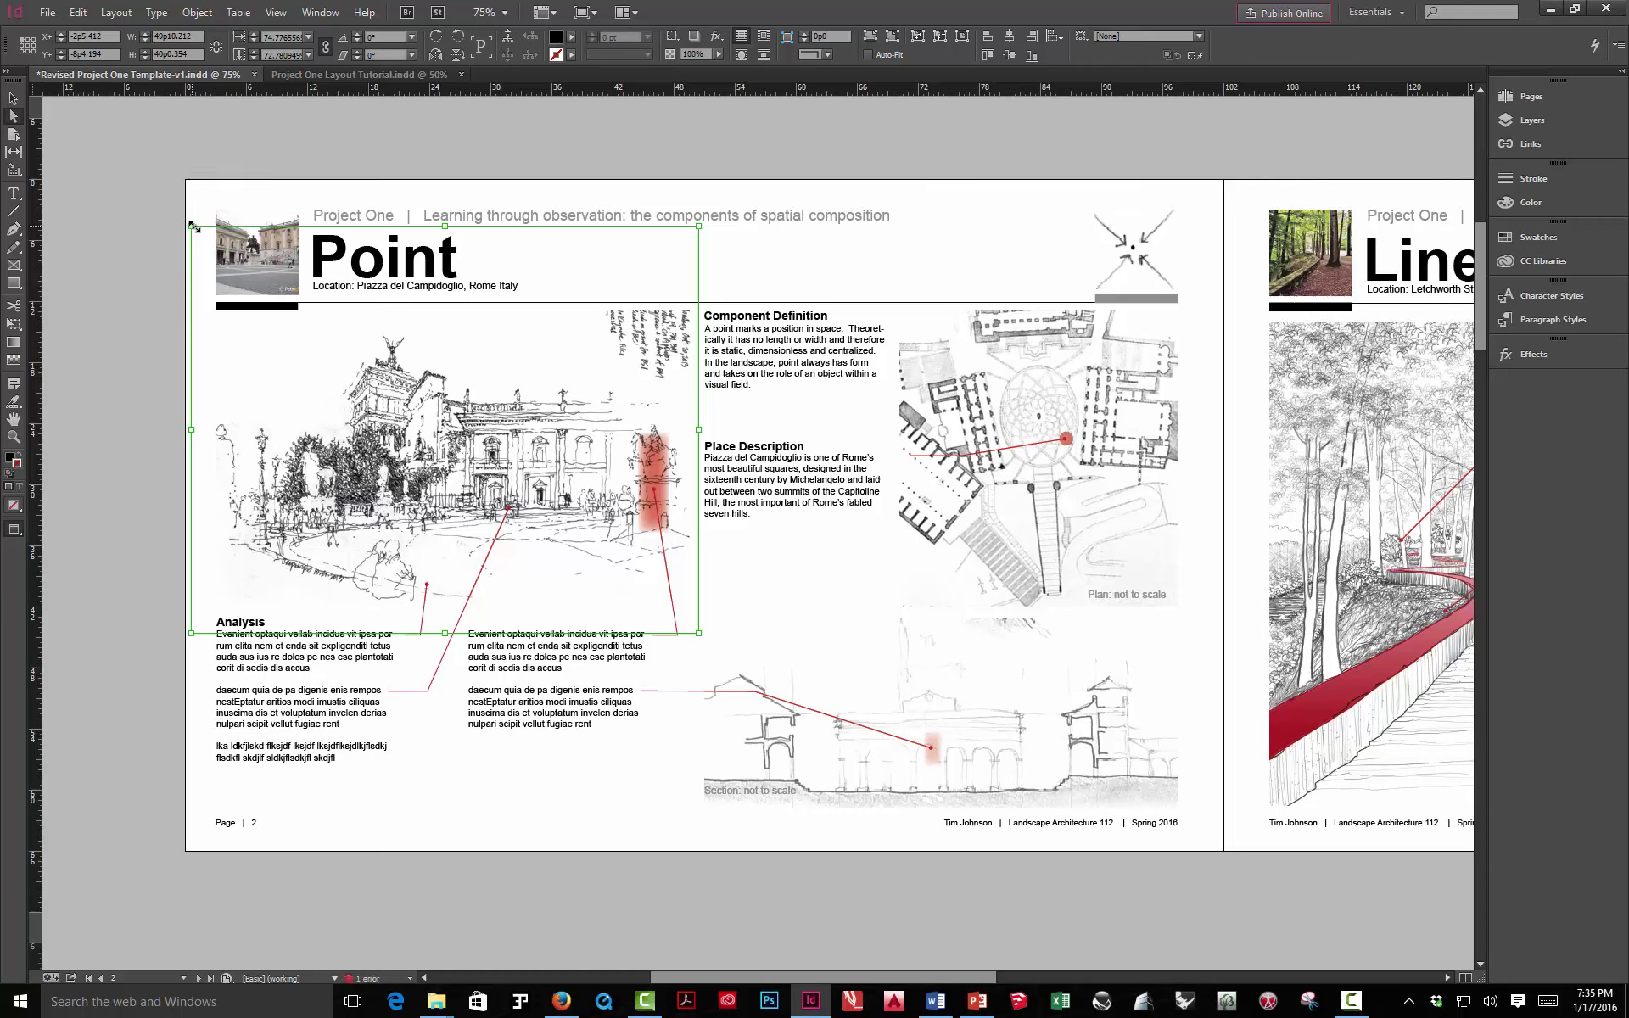
left_click(124, 197)
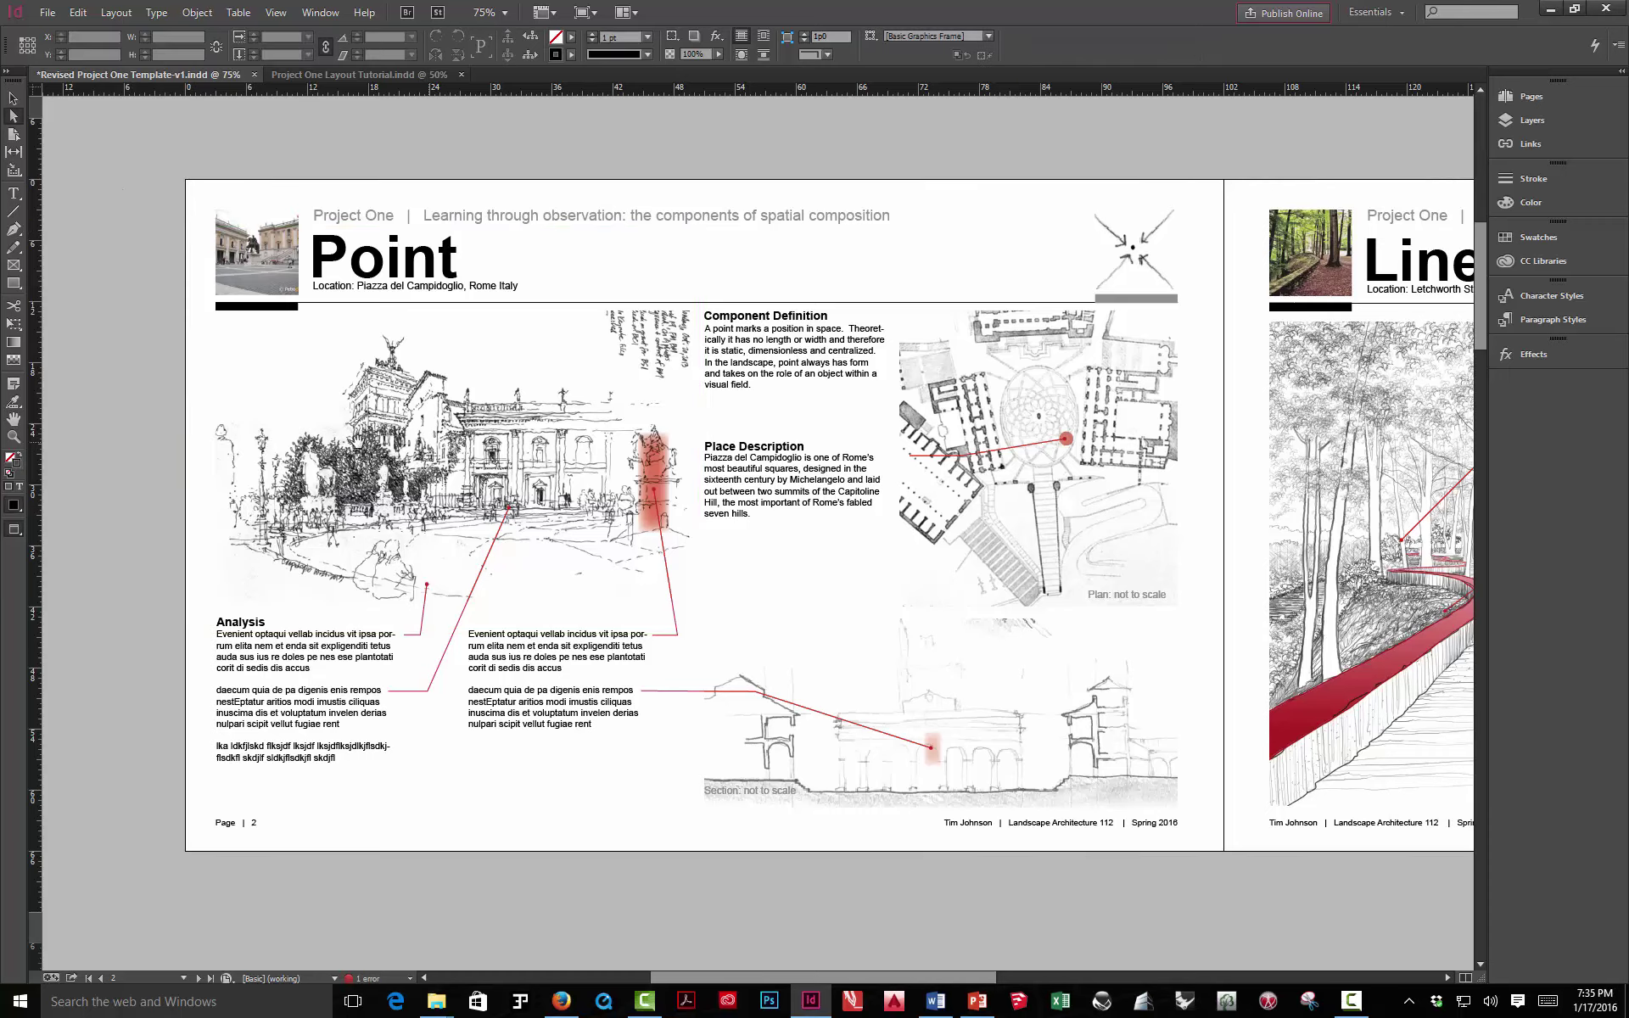
With the guides shown, enlarge the perspective sketch slightly more so it extends to the page's left edge, then return to the preview
left_click(227, 446)
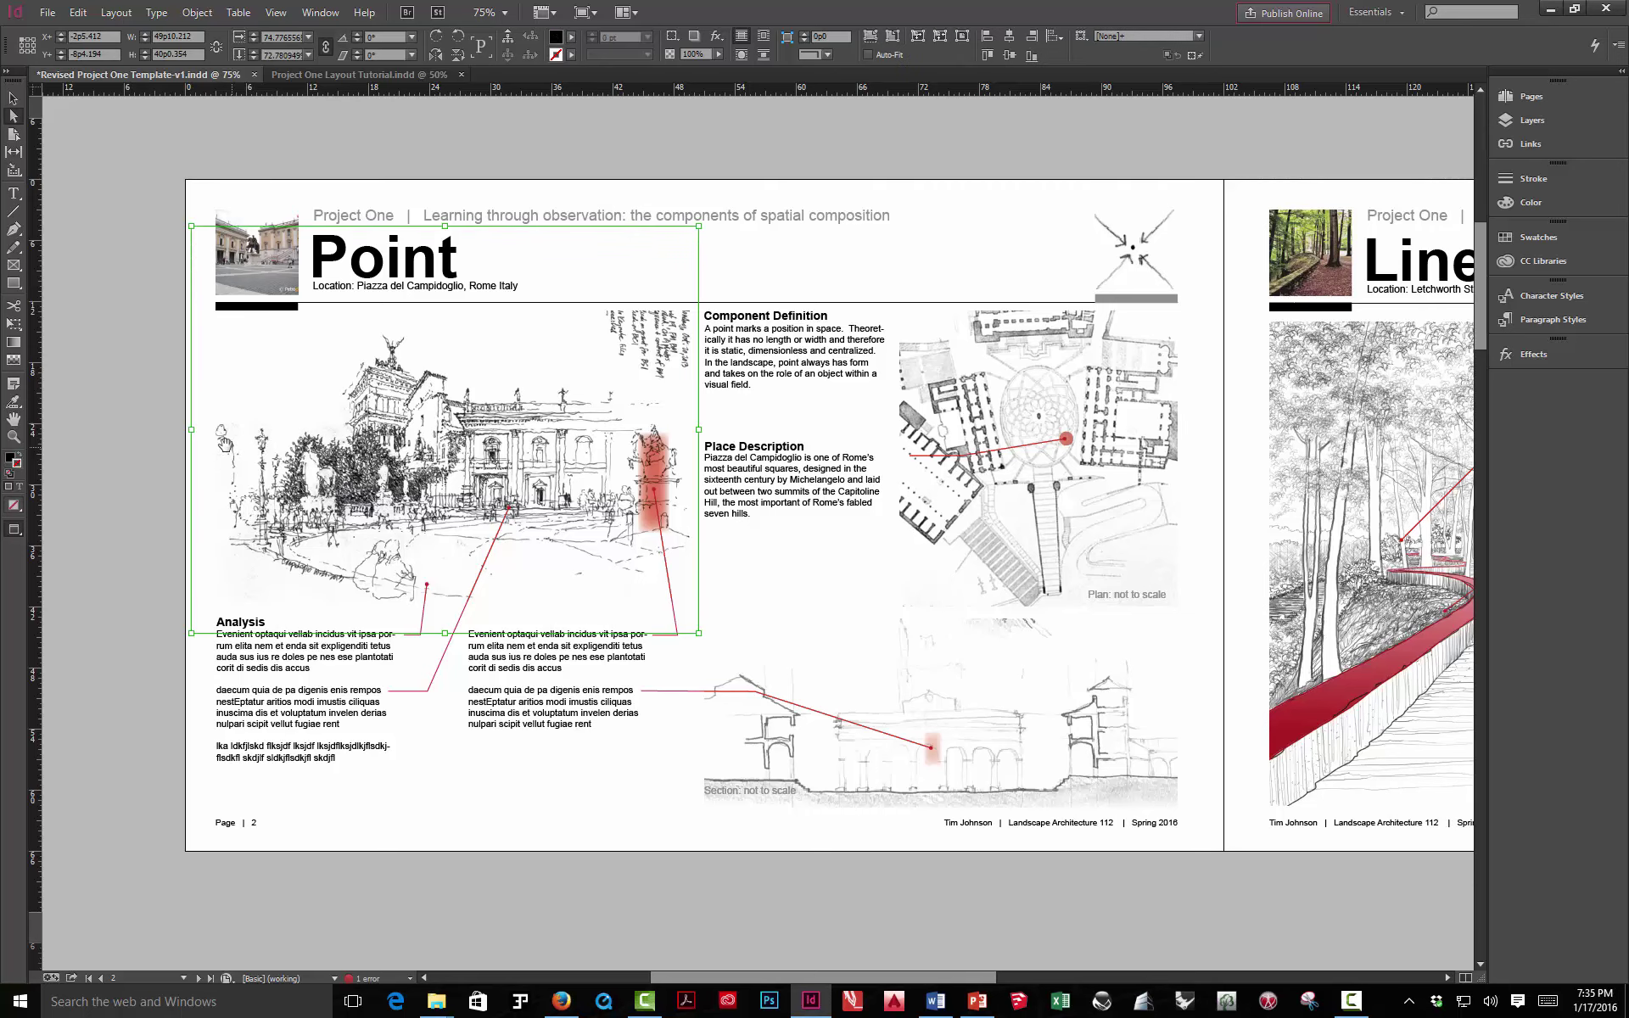
key("w")
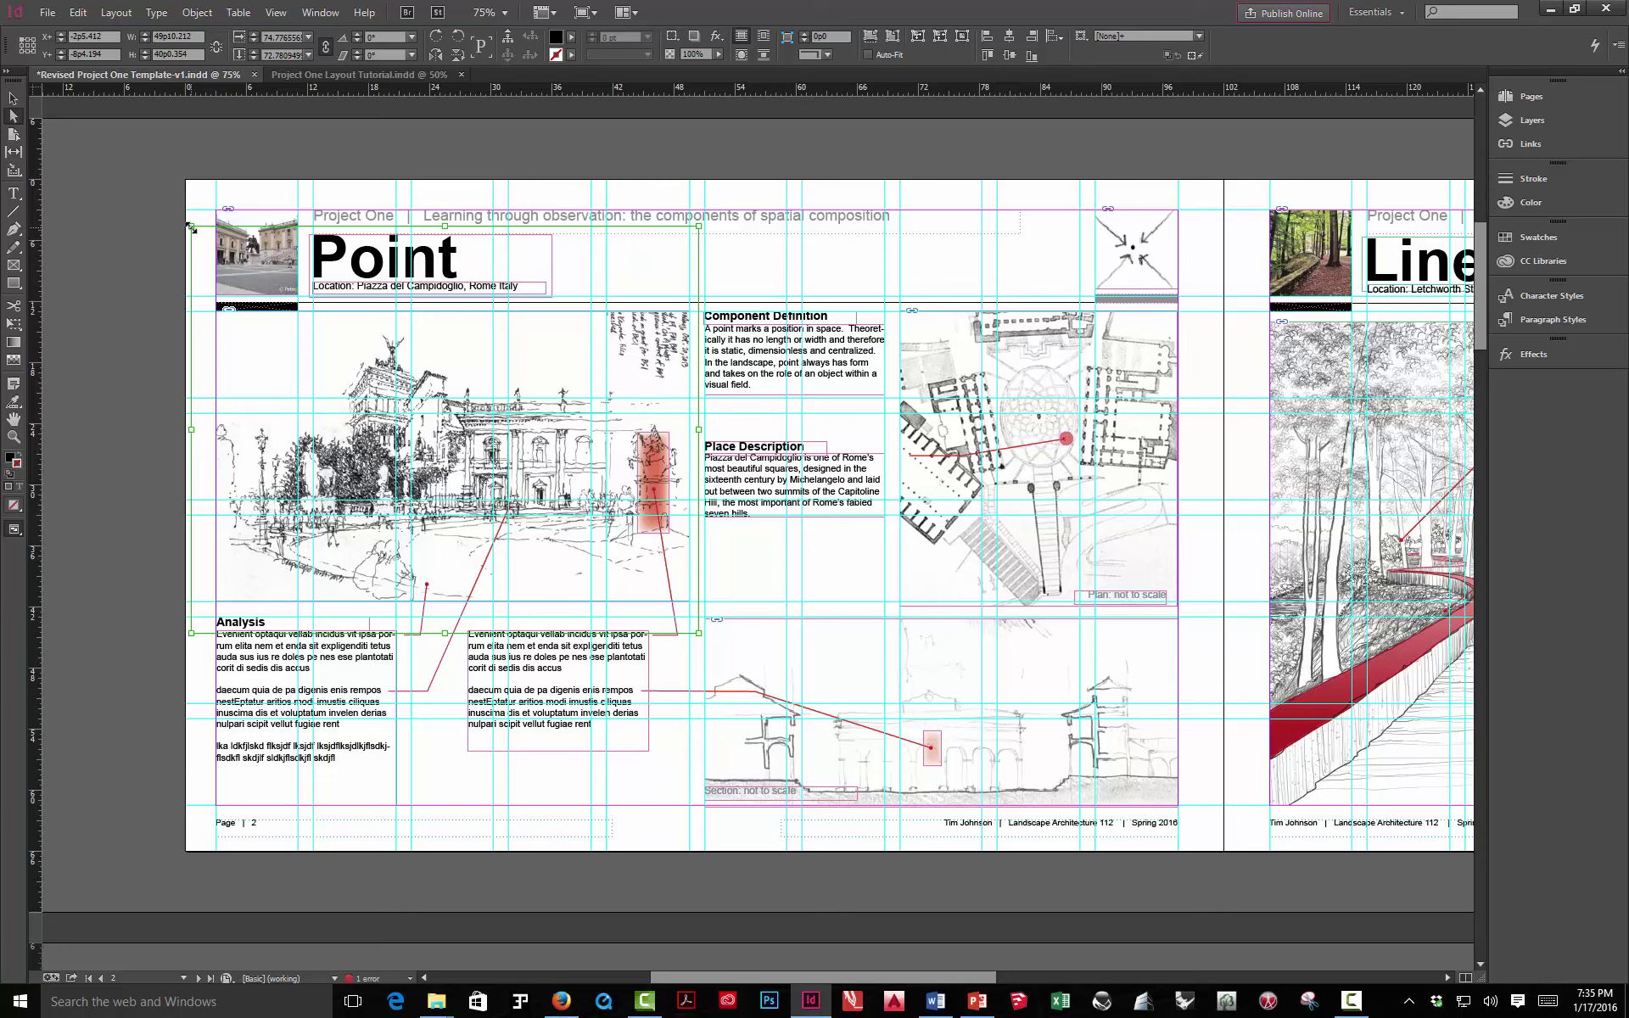
left_click_drag(192, 229, 182, 223)
left_click(130, 331)
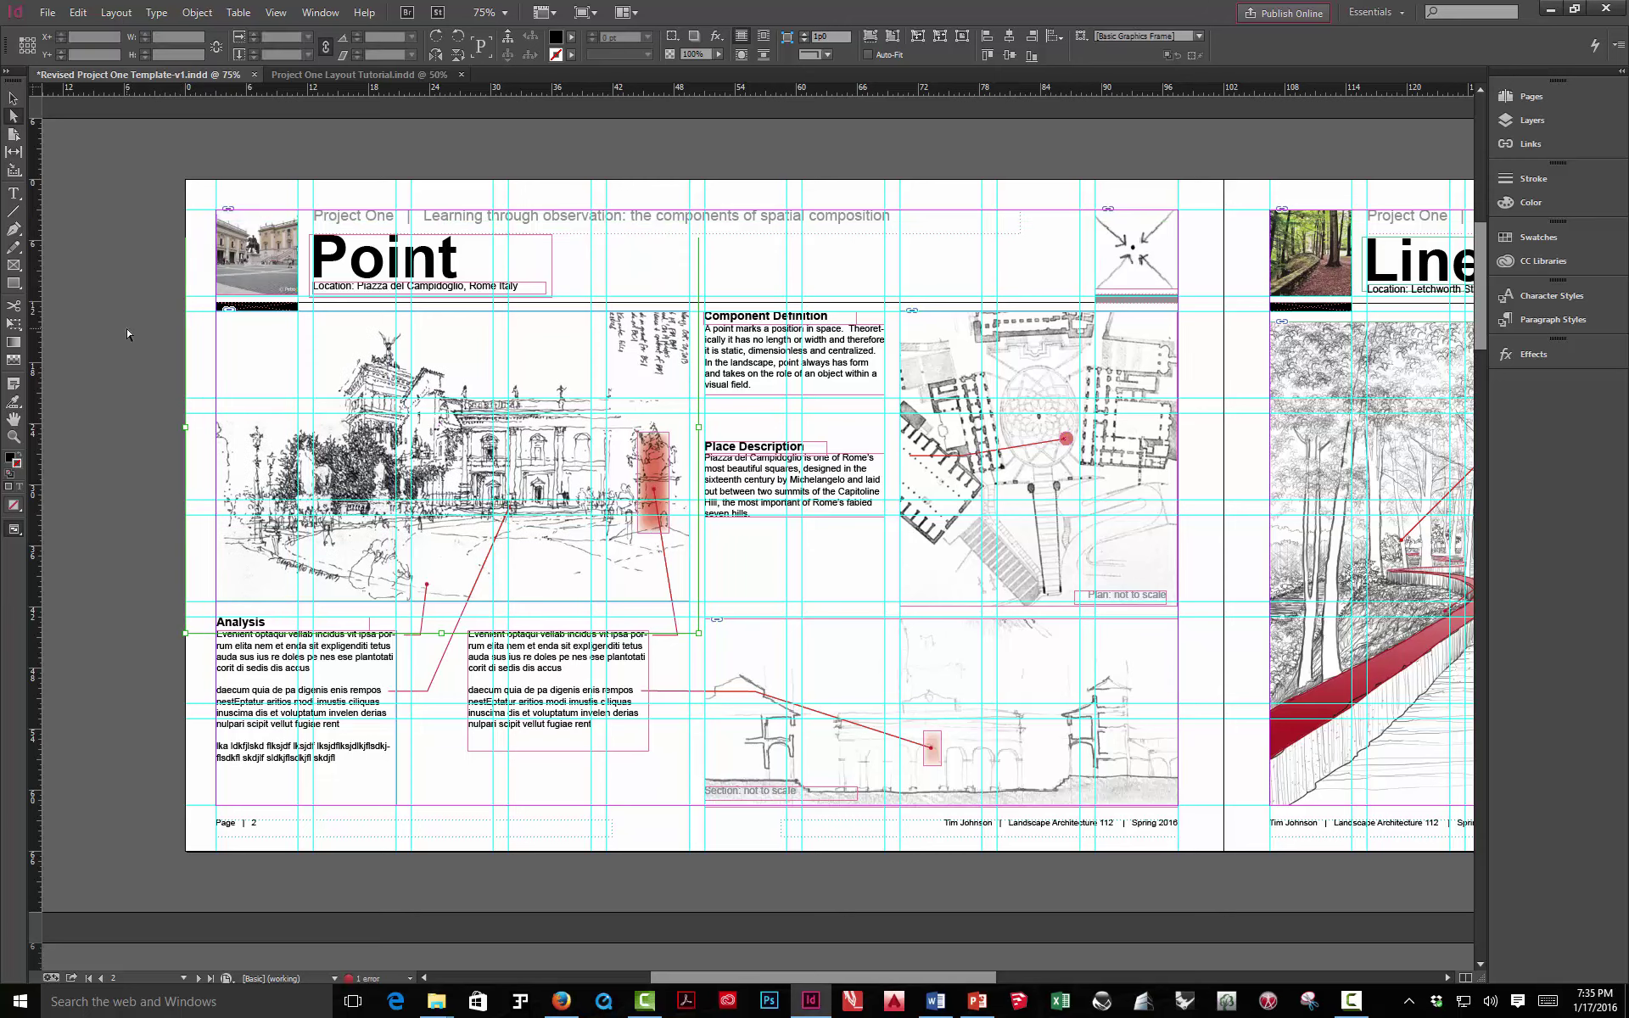
key("w")
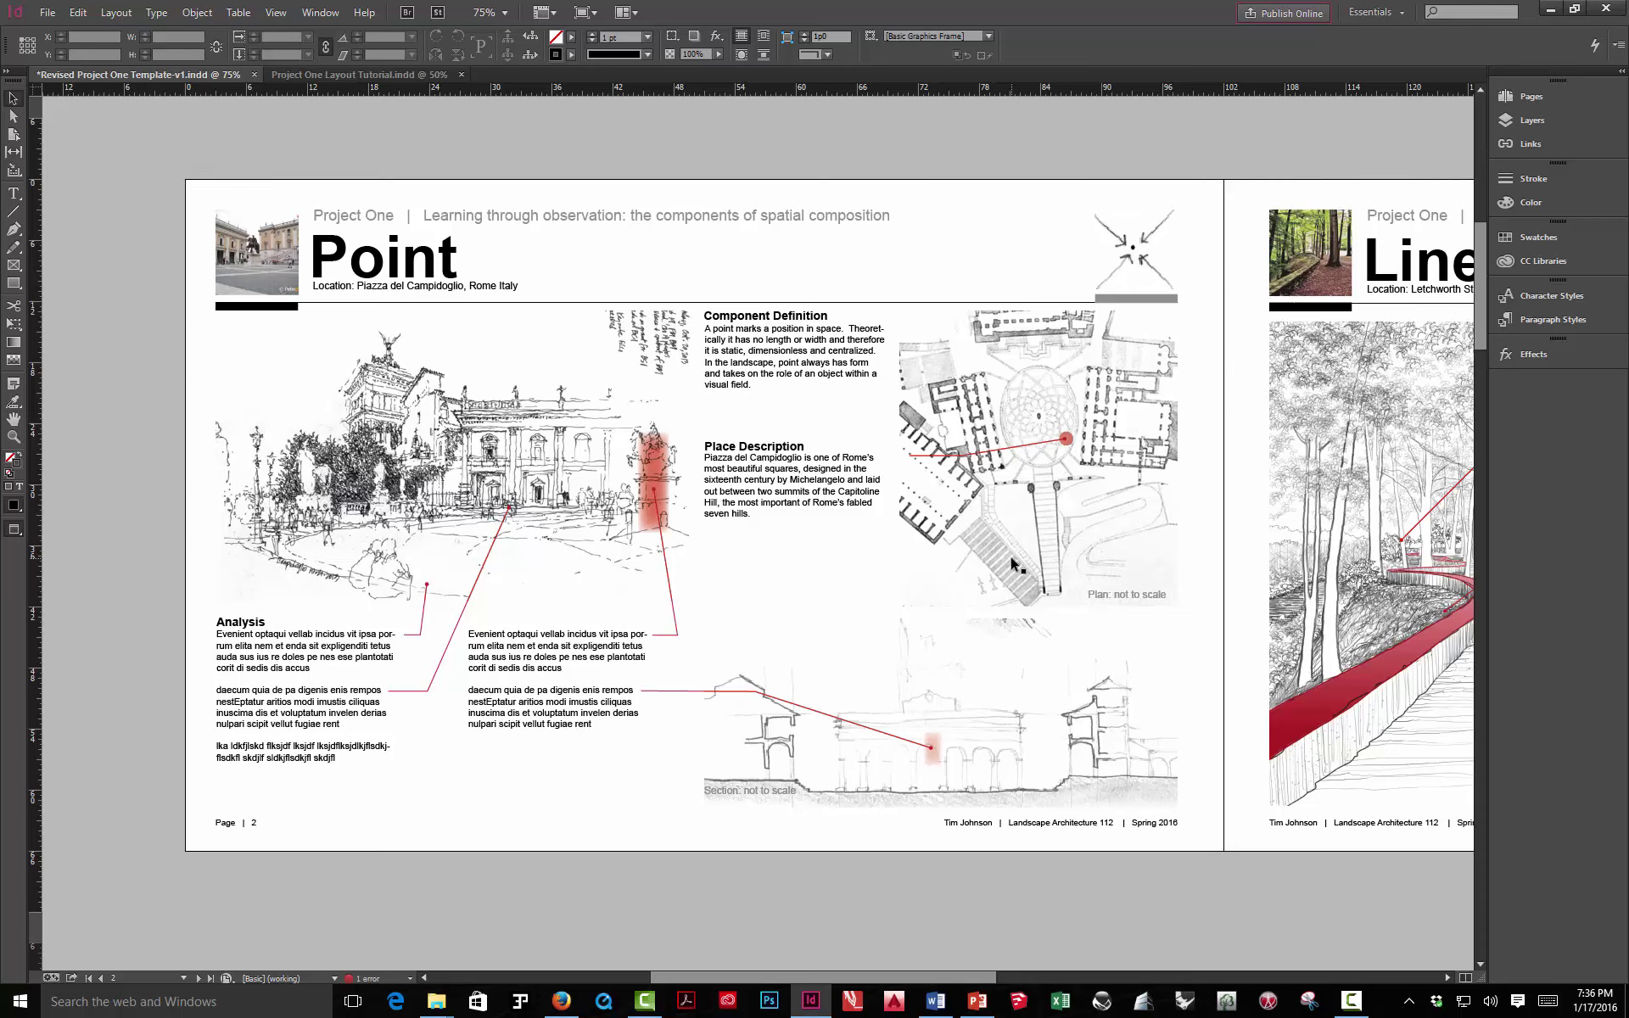
Review the alternative Point layouts on pages 4 and 6
left_click(1526, 98)
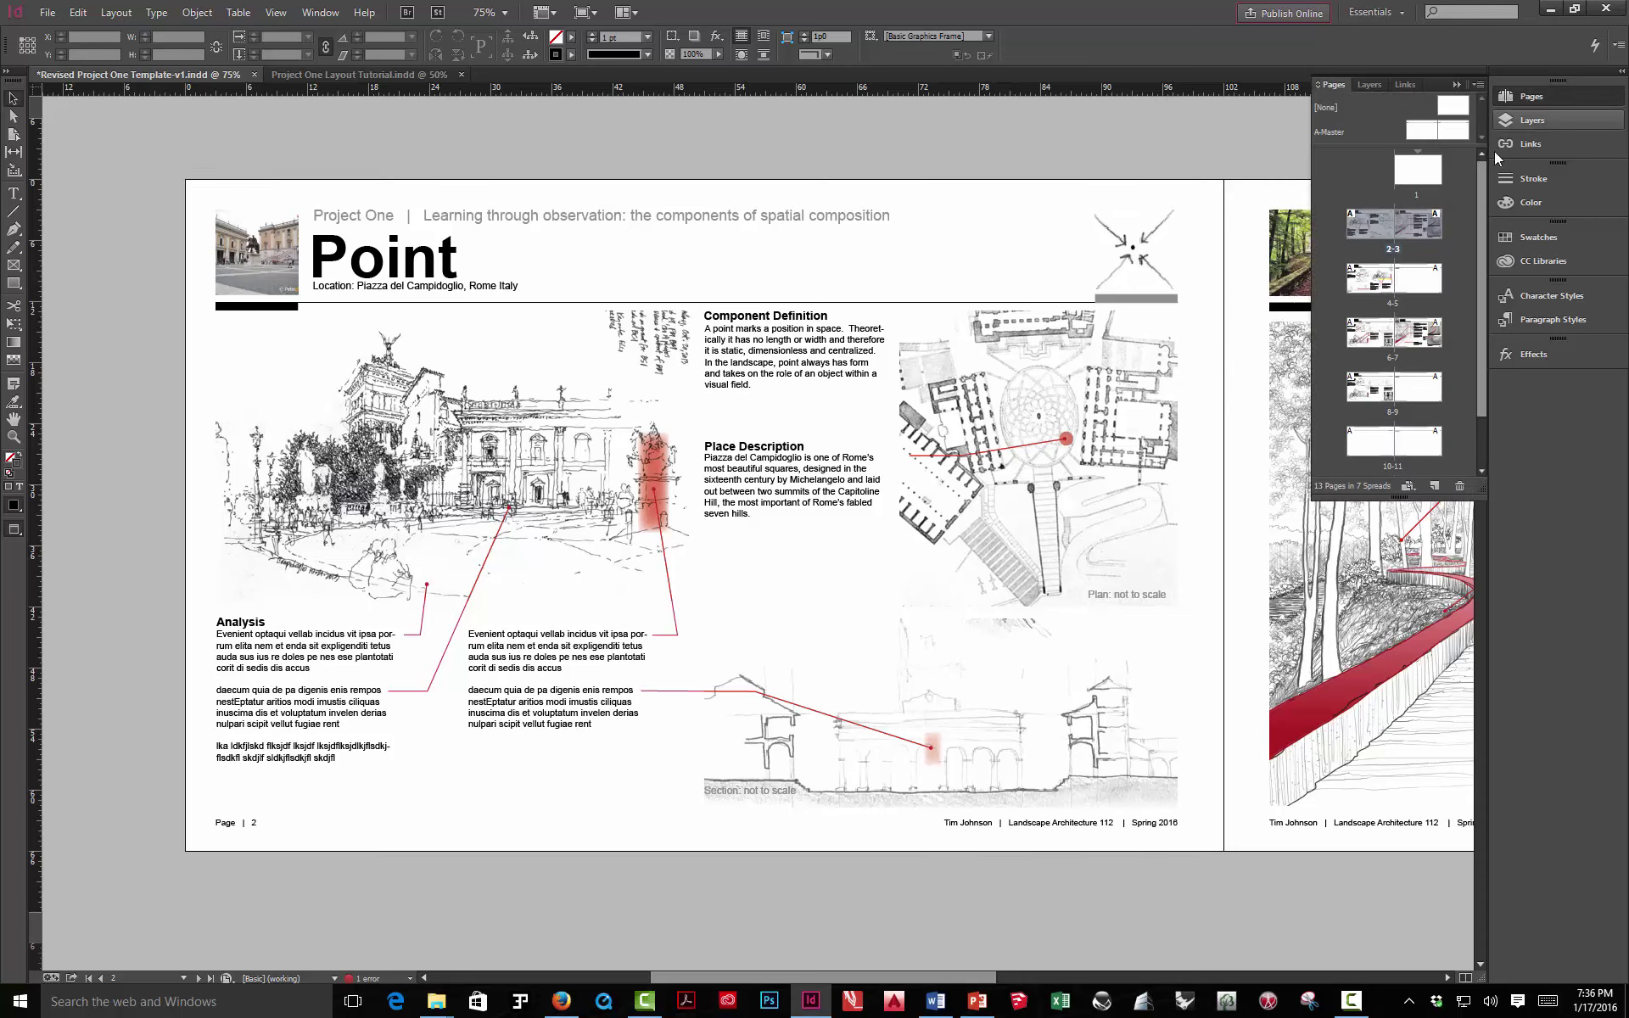
double_click(1371, 283)
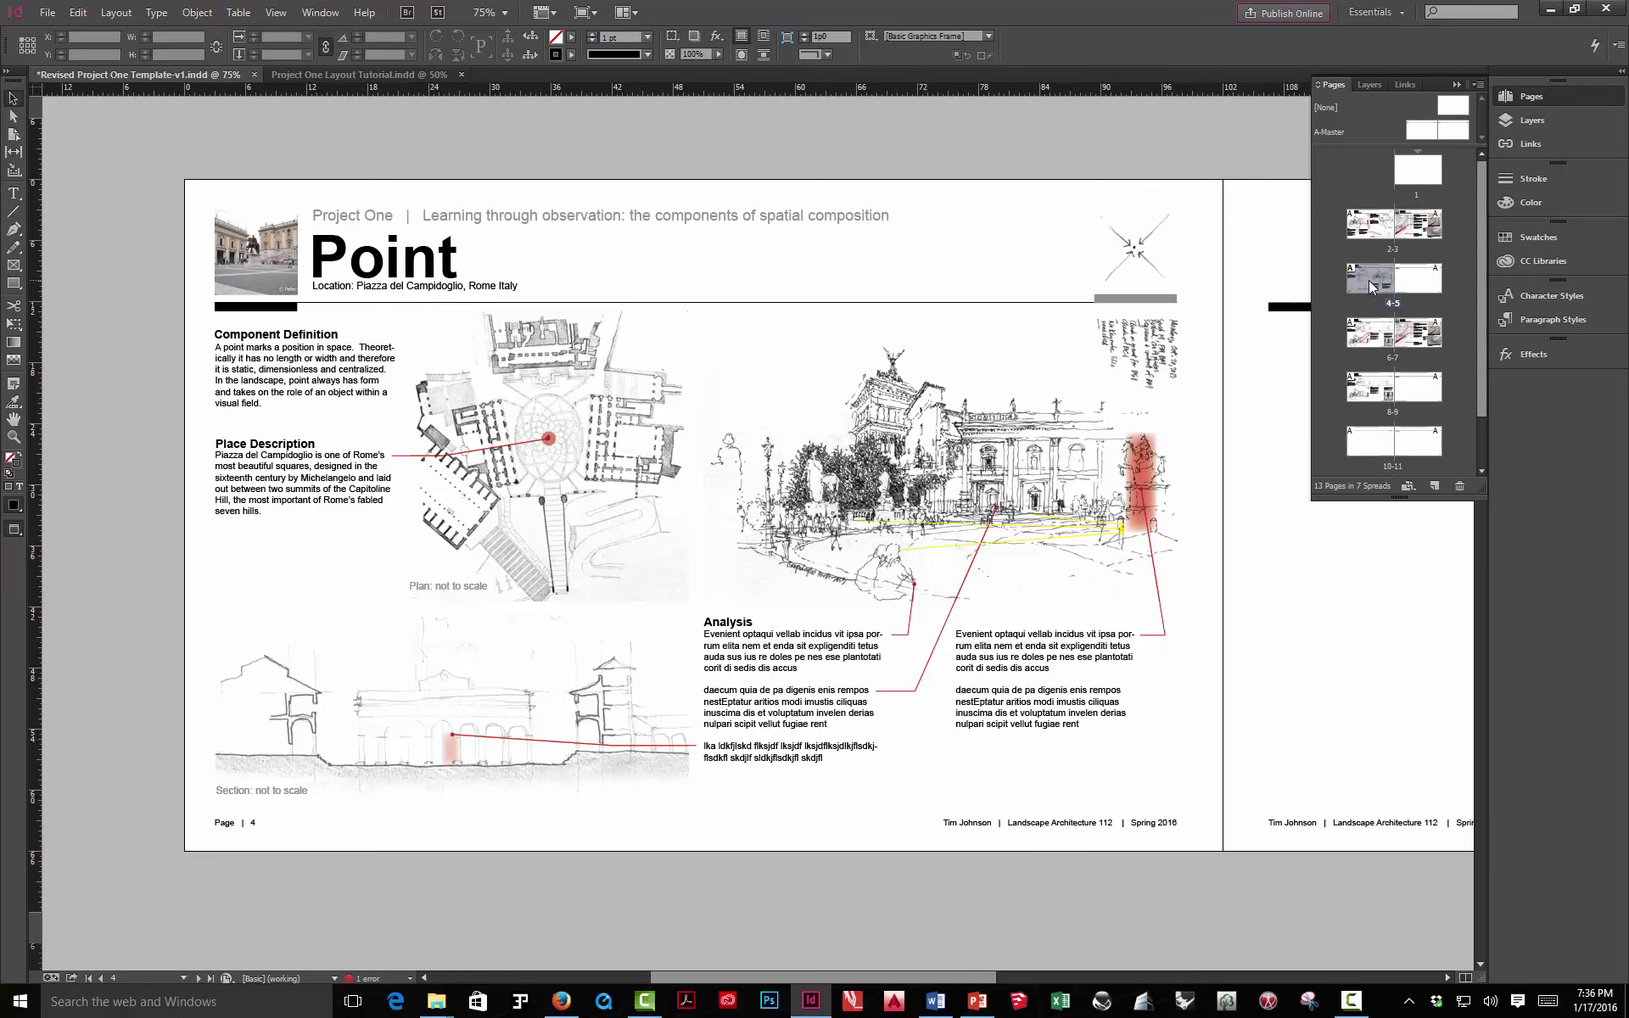
double_click(1373, 337)
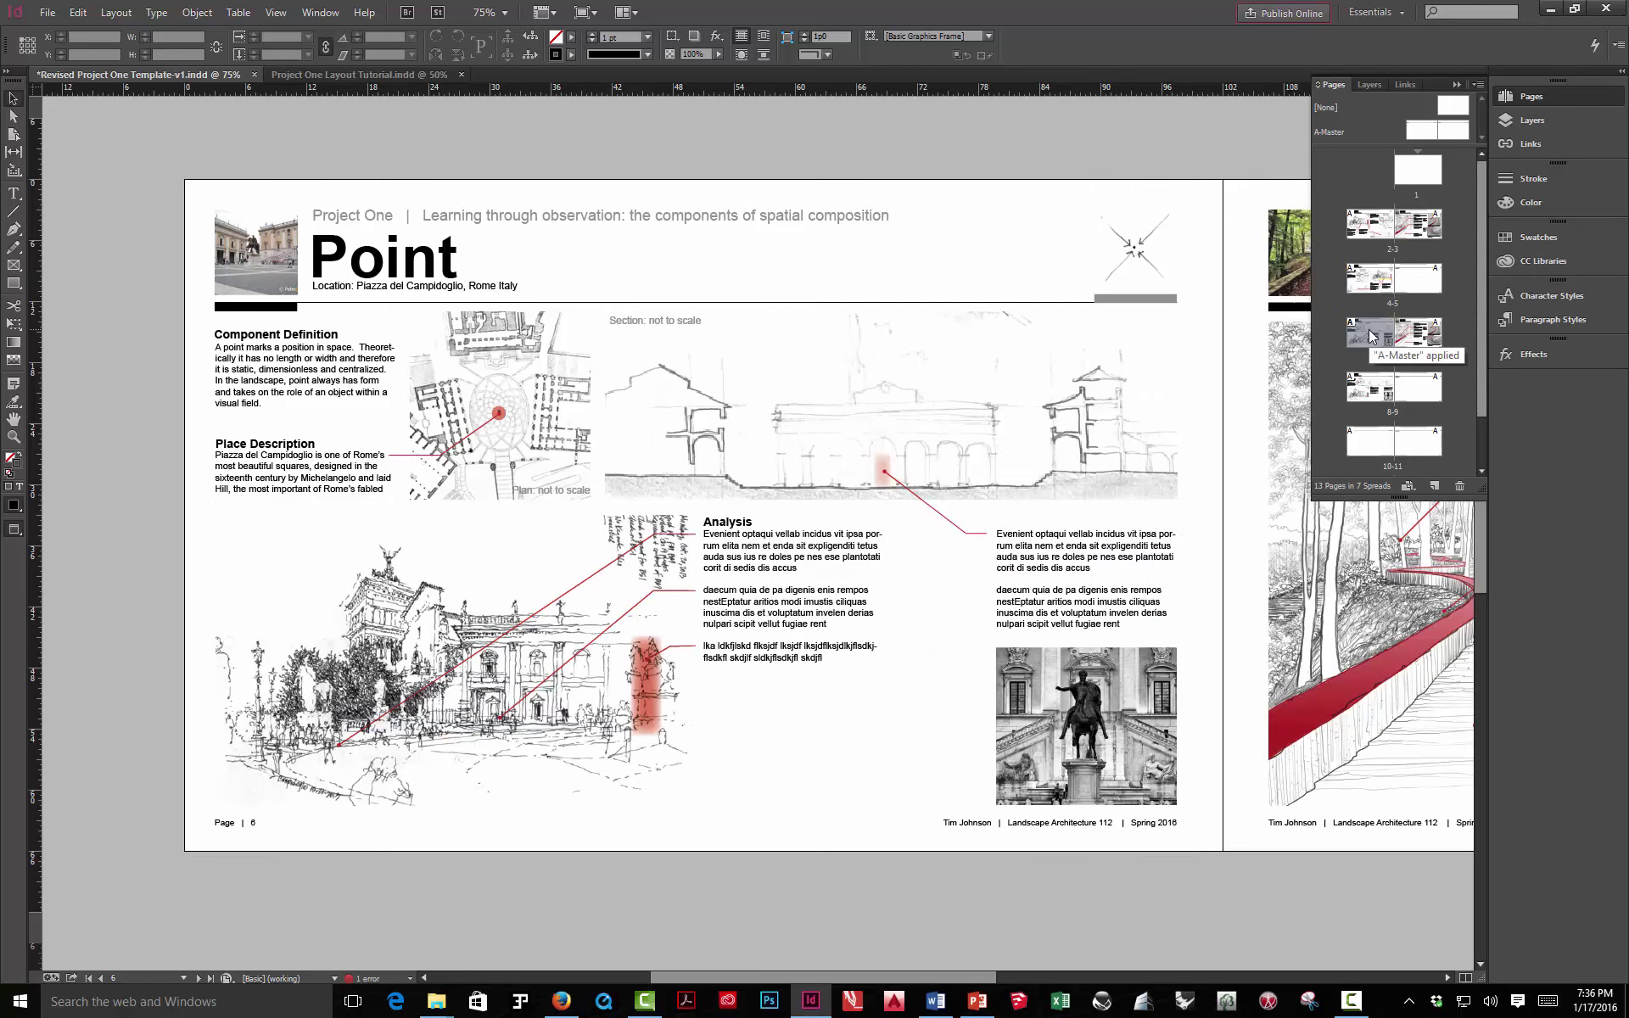